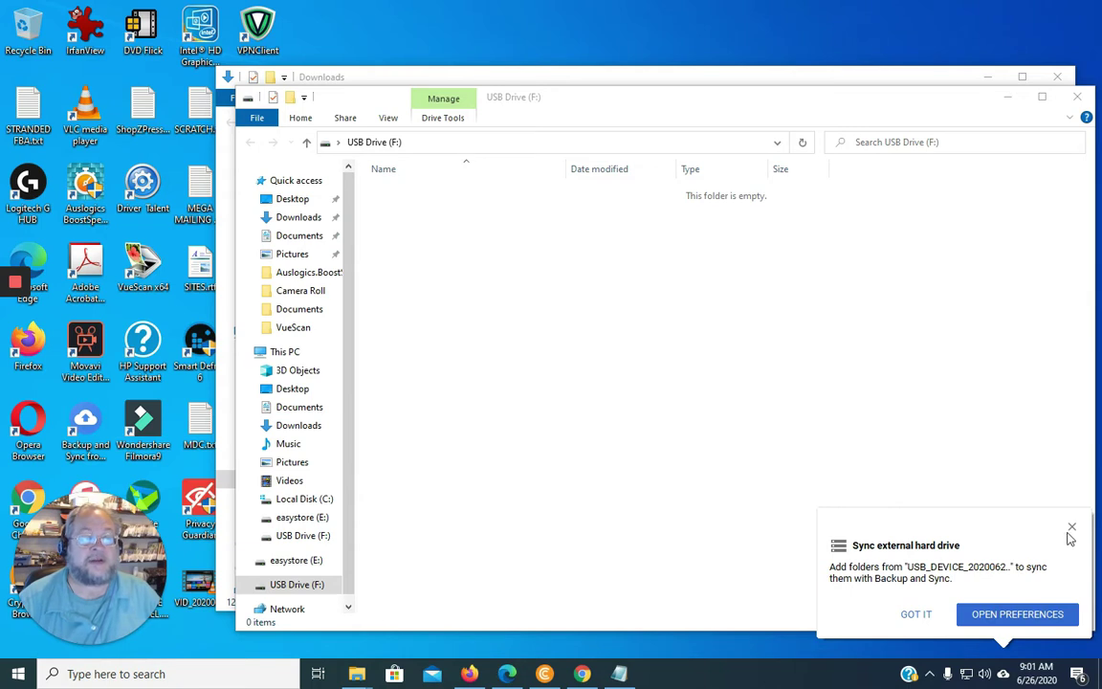
# Dismiss the external drive sync notification and check USB Drive (F:) for files by toggling hidden items off and back on
pyautogui.click(1071, 527)
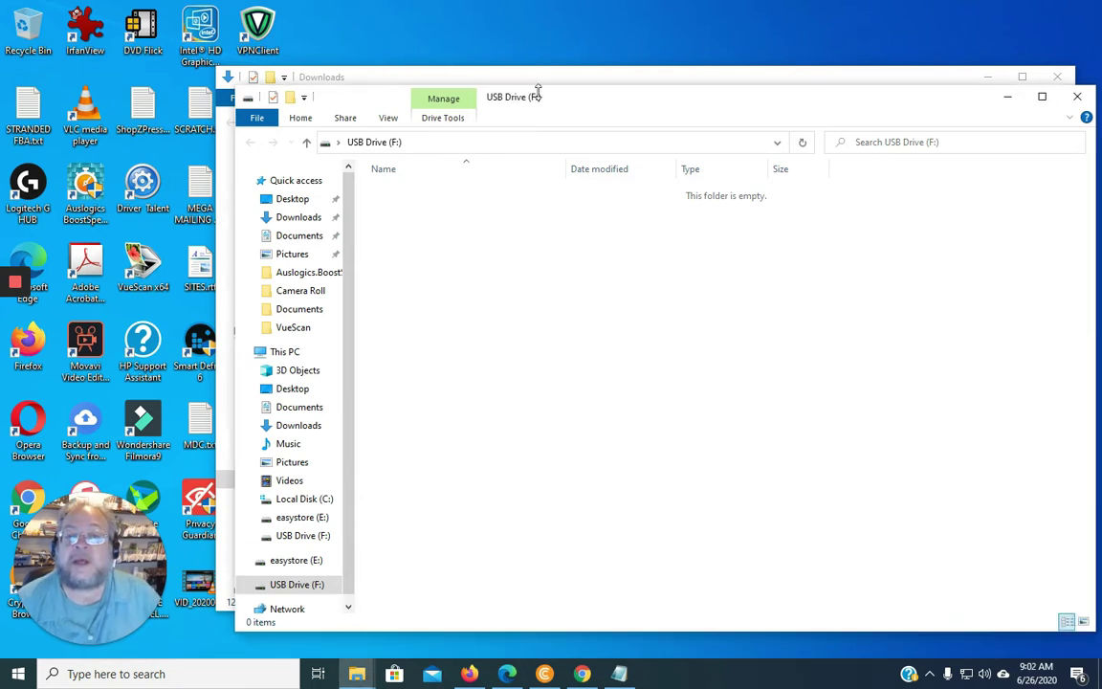
pyautogui.click(389, 119)
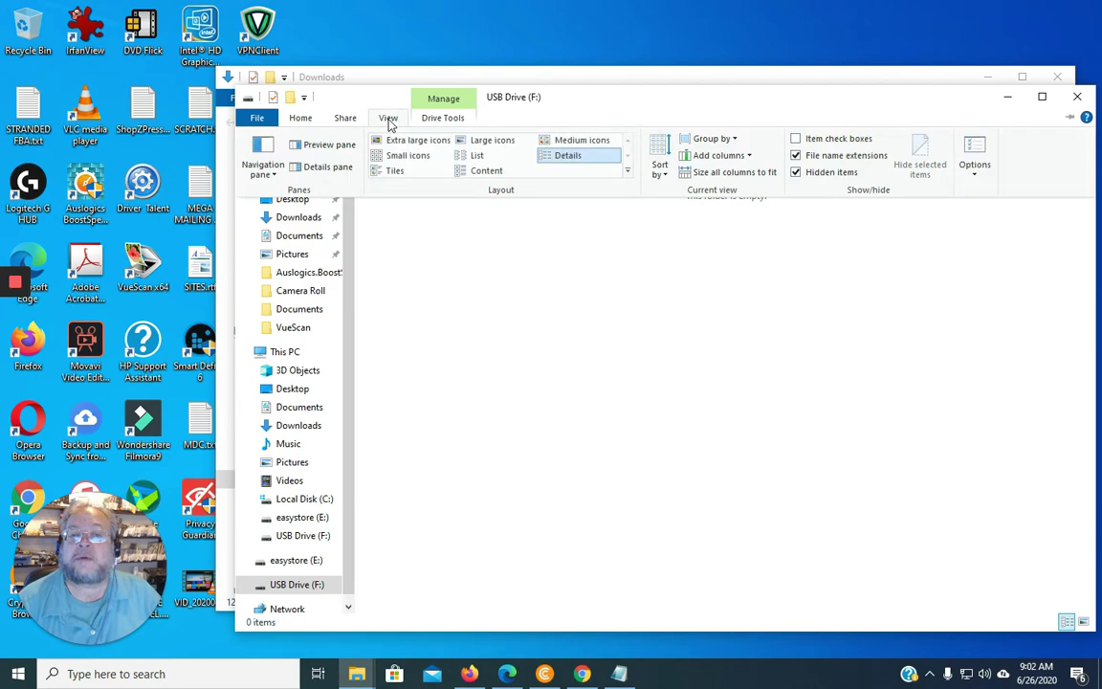
pyautogui.click(797, 173)
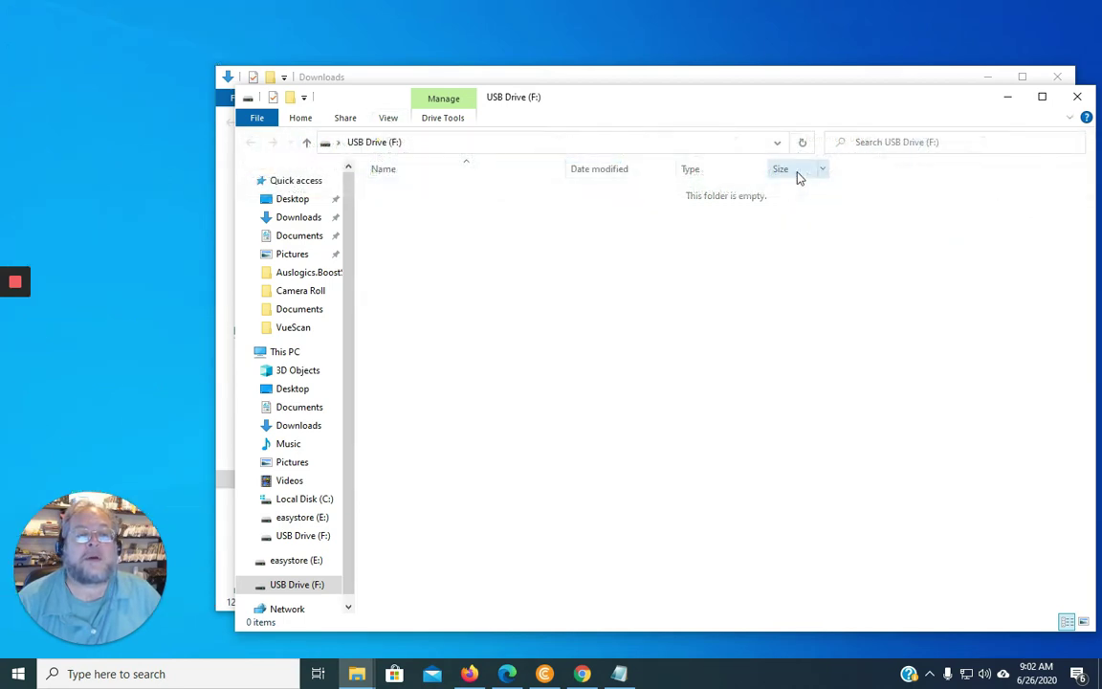
pyautogui.click(400, 122)
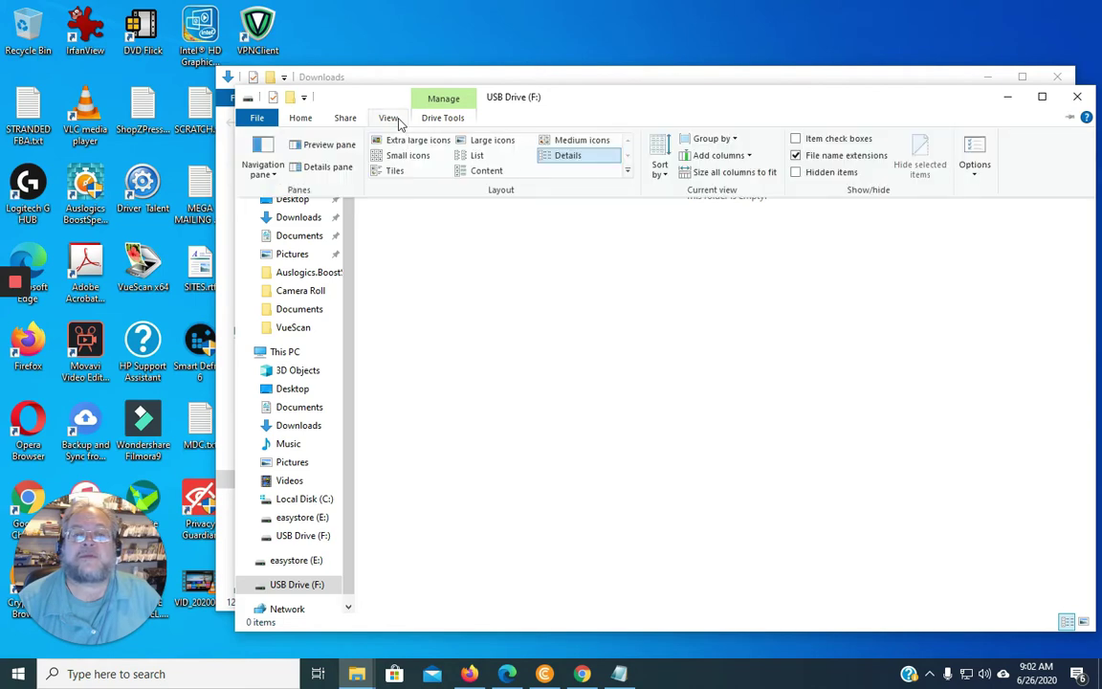
pyautogui.click(797, 176)
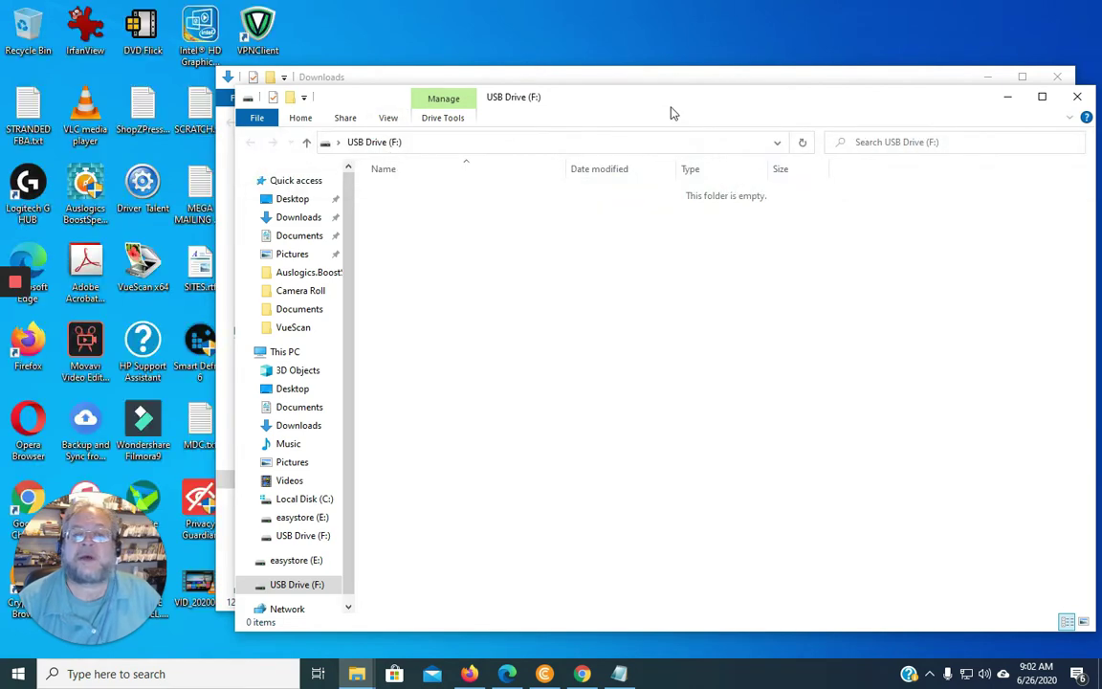
pyautogui.moveTo(672, 107); pyautogui.dragTo(649, 128)
pyautogui.moveTo(483, 310); pyautogui.dragTo(340, 190)
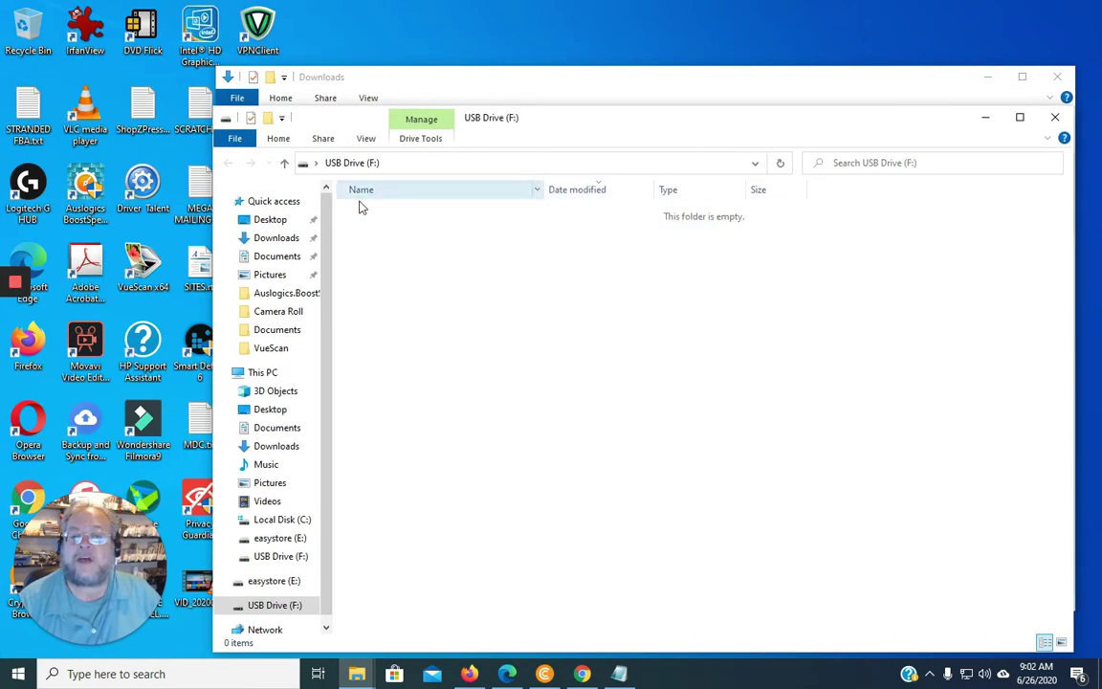
pyautogui.moveTo(593, 453); pyautogui.dragTo(316, 215)
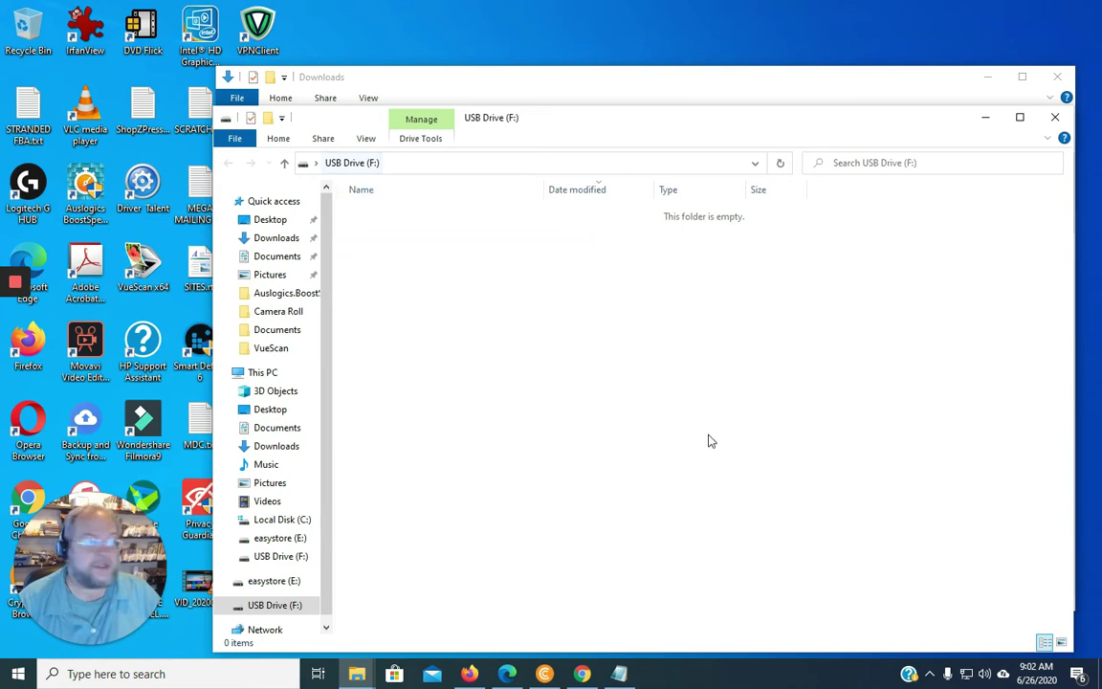
# Open the H2TEST folder in Downloads and launch h2testw.exe
pyautogui.click(609, 82)
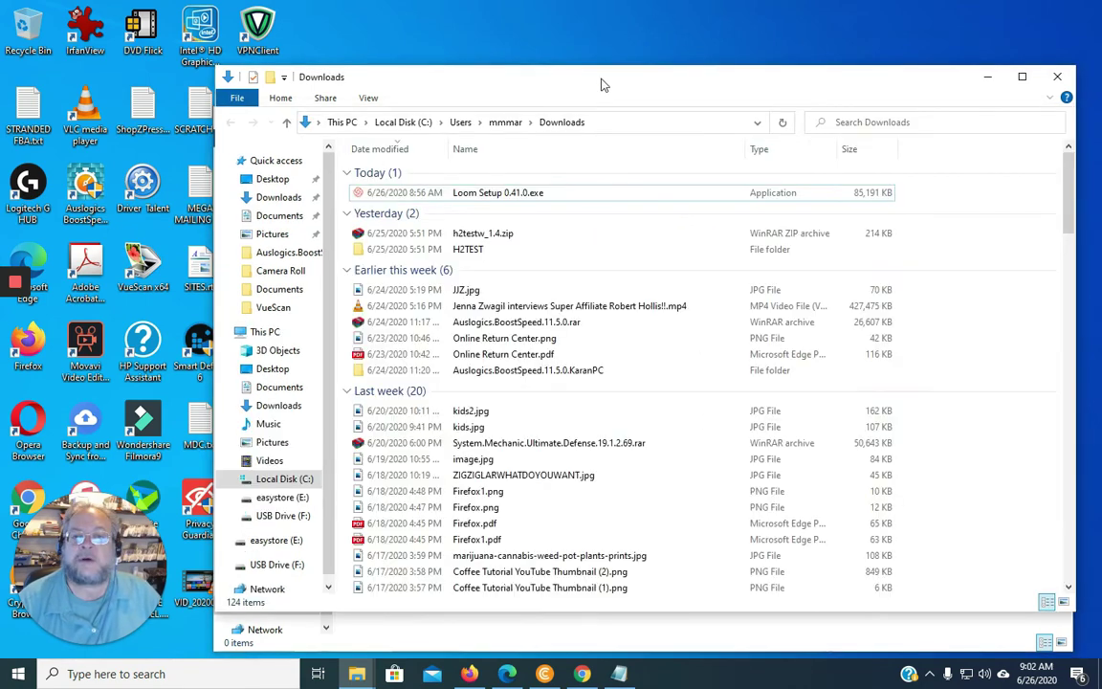
pyautogui.click(466, 254)
pyautogui.doubleClick(465, 252)
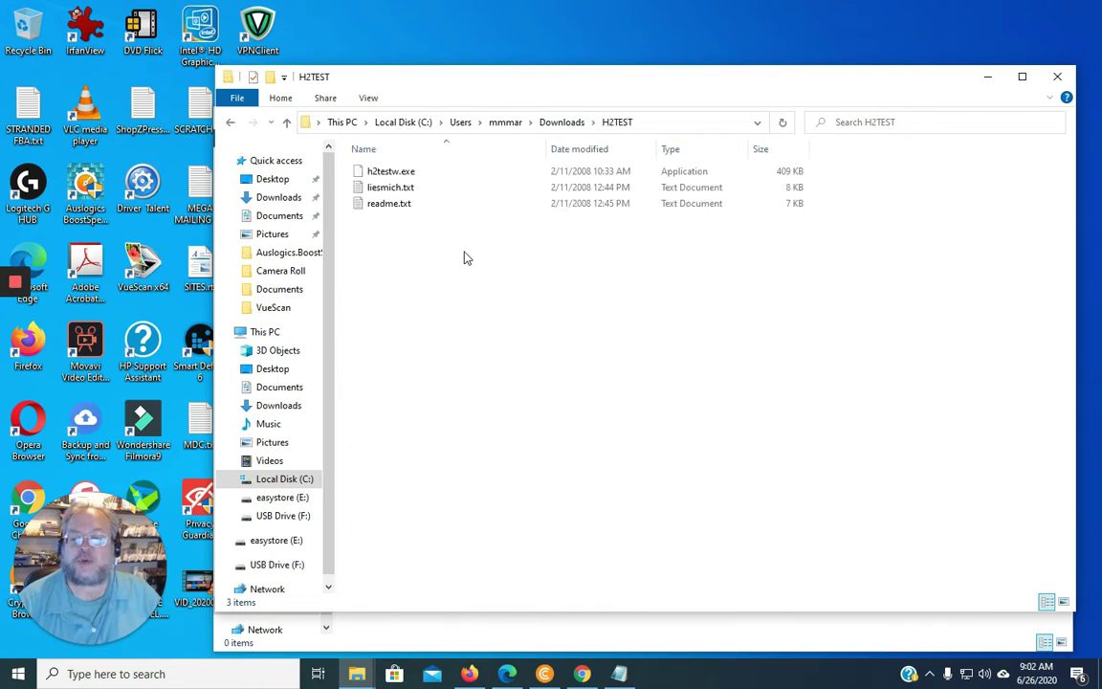
pyautogui.click(390, 174)
pyautogui.doubleClick(391, 173)
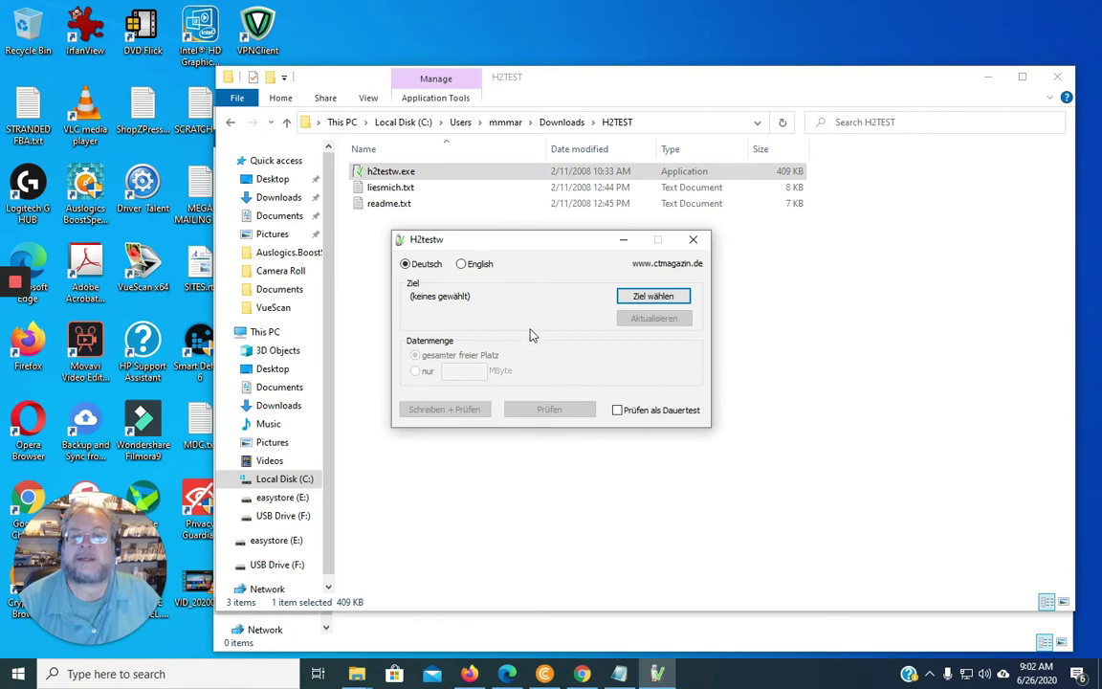
# Switch H2testw to English and select USB Drive (F:) in the target folder browser
pyautogui.click(483, 265)
pyautogui.click(662, 299)
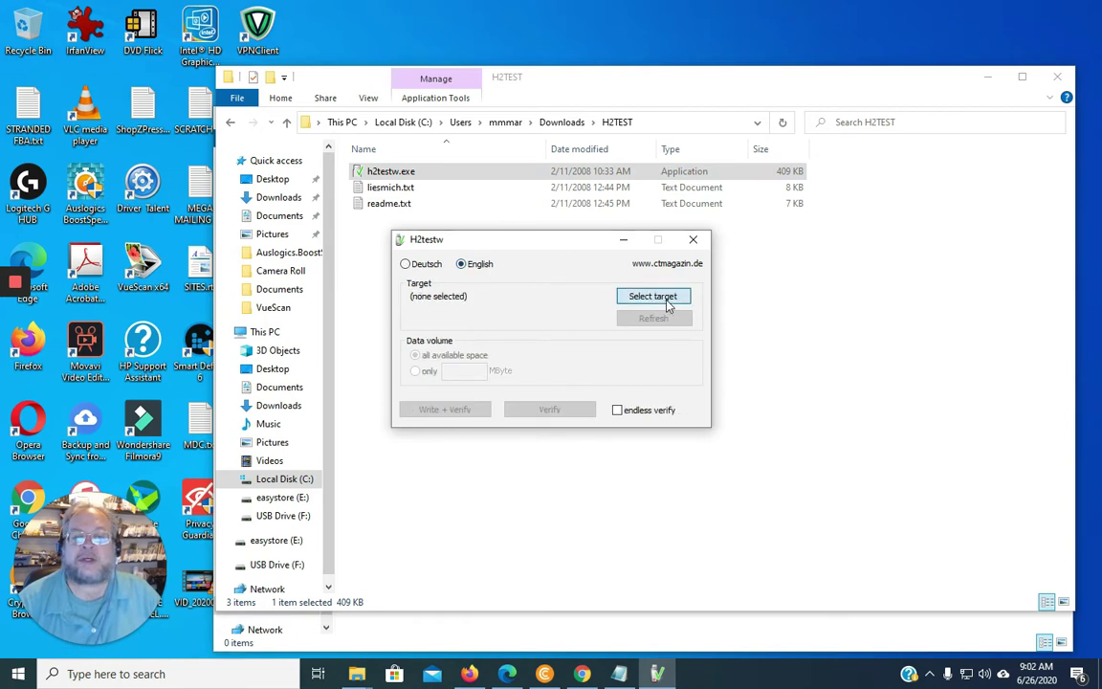
pyautogui.click(517, 357)
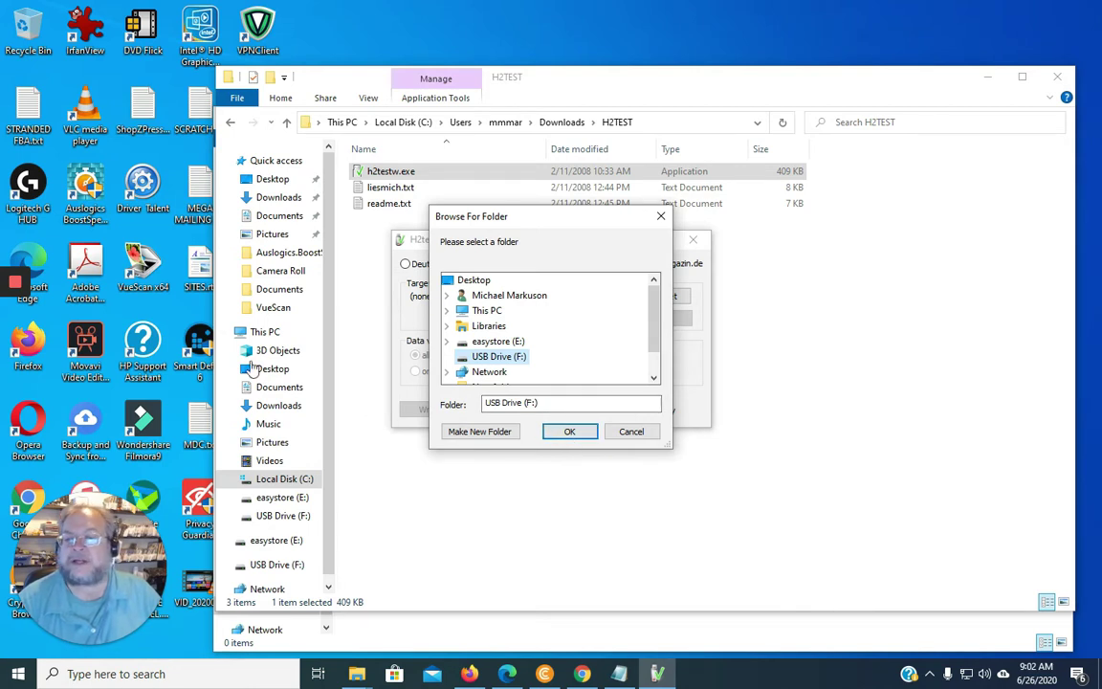
# Check the free space of USB Drive (F:) under This PC in File Explorer
pyautogui.click(265, 332)
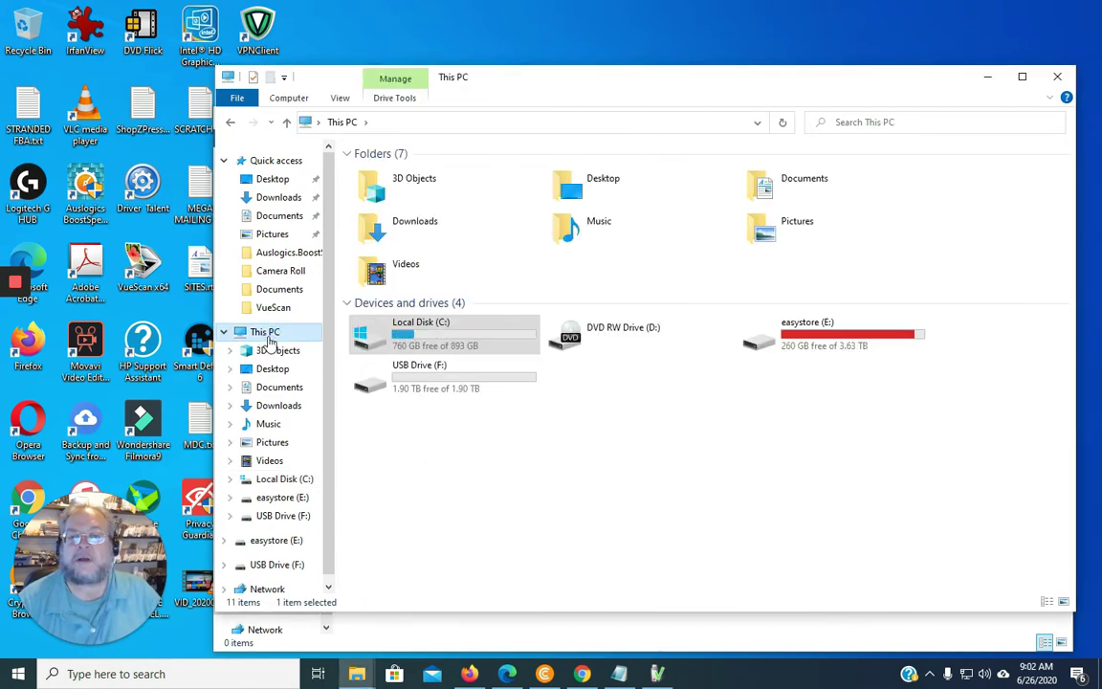
pyautogui.click(400, 393)
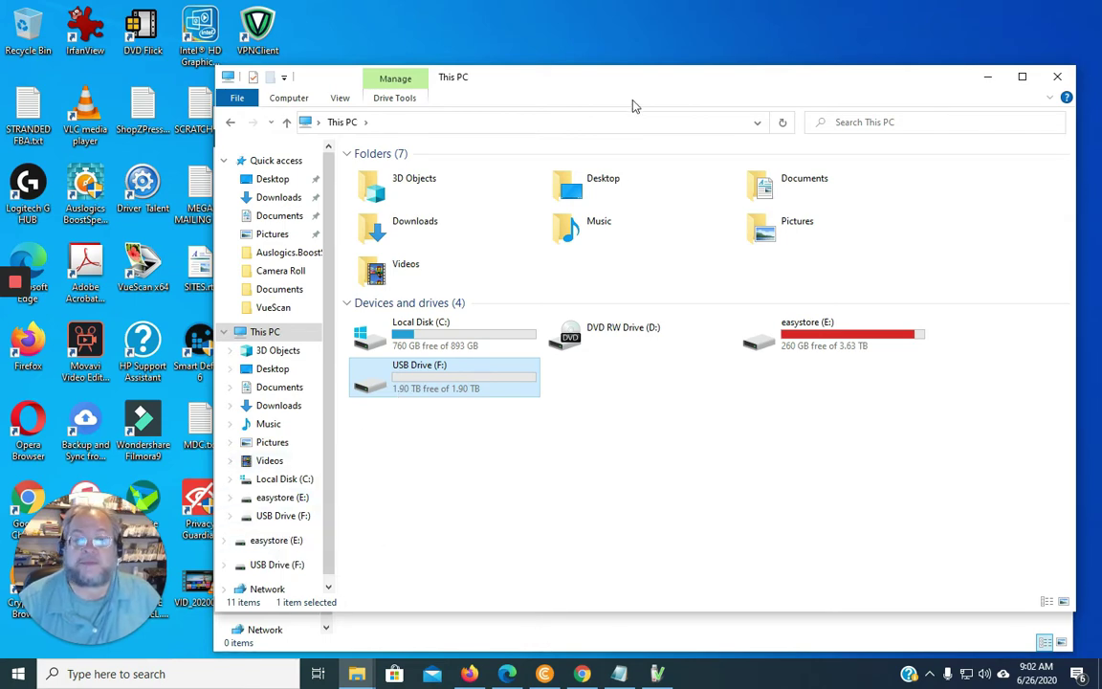
pyautogui.moveTo(646, 93); pyautogui.dragTo(517, 184)
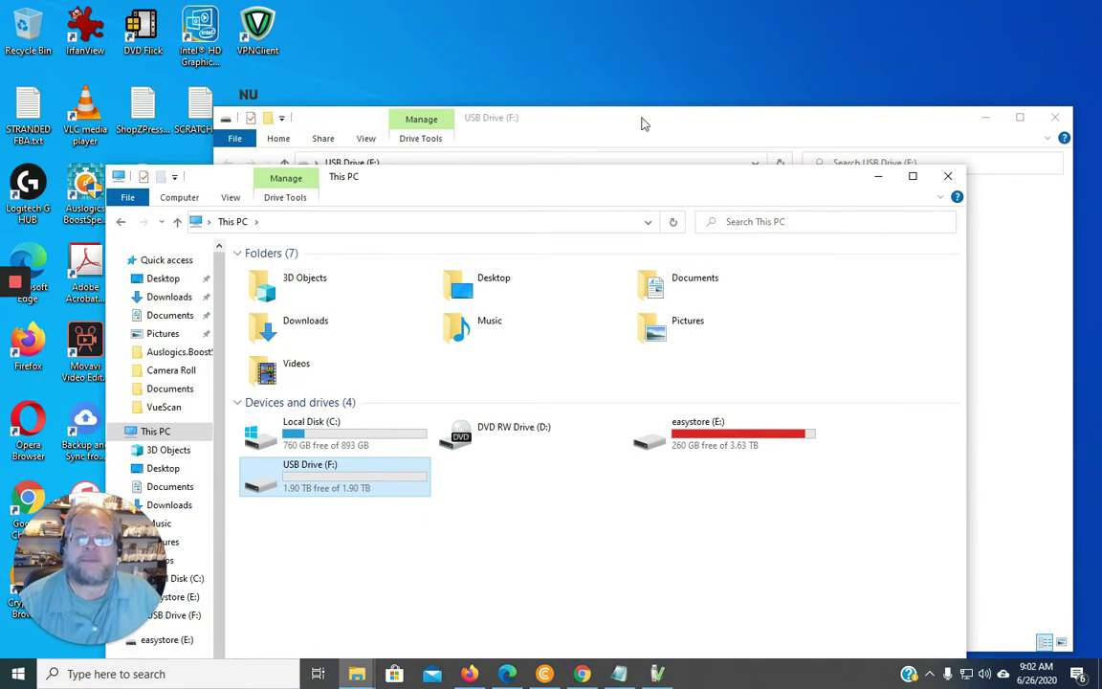
# Confirm USB Drive (F:) as the H2testw target and start a Write + Verify test of all available space
pyautogui.click(593, 603)
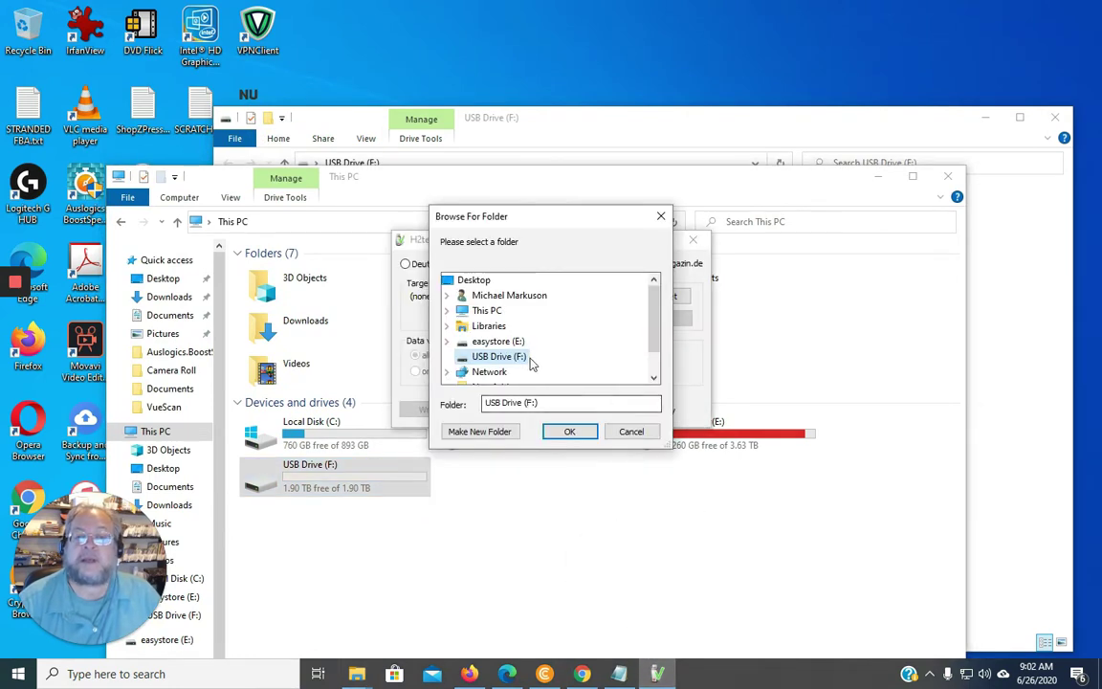
pyautogui.click(569, 432)
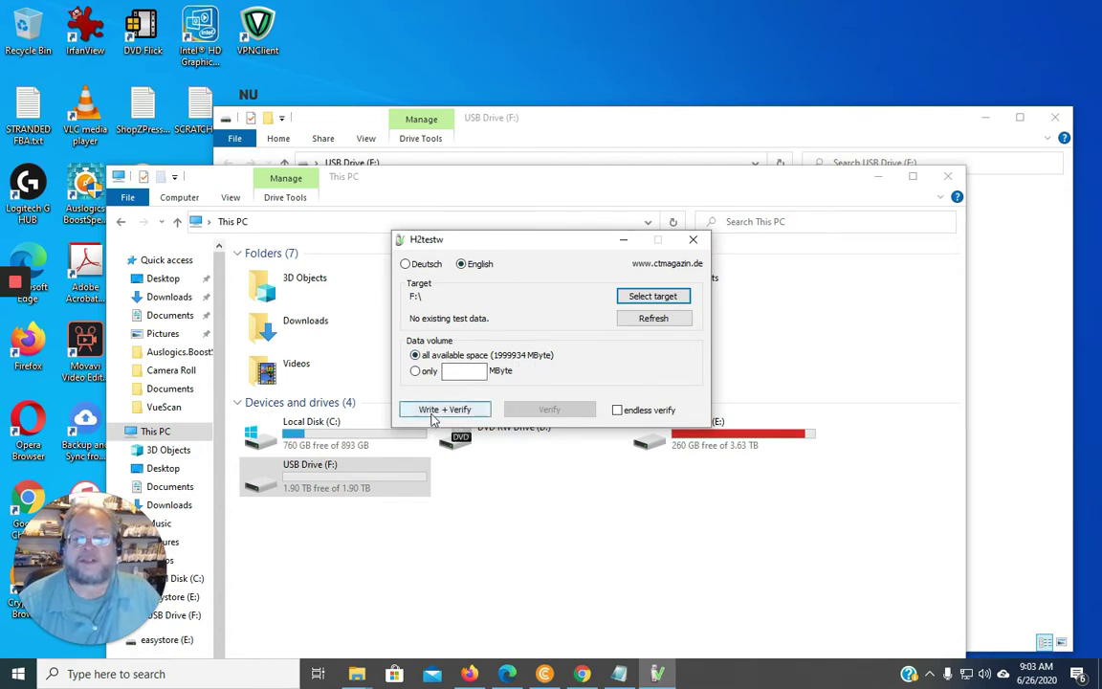
pyautogui.click(459, 176)
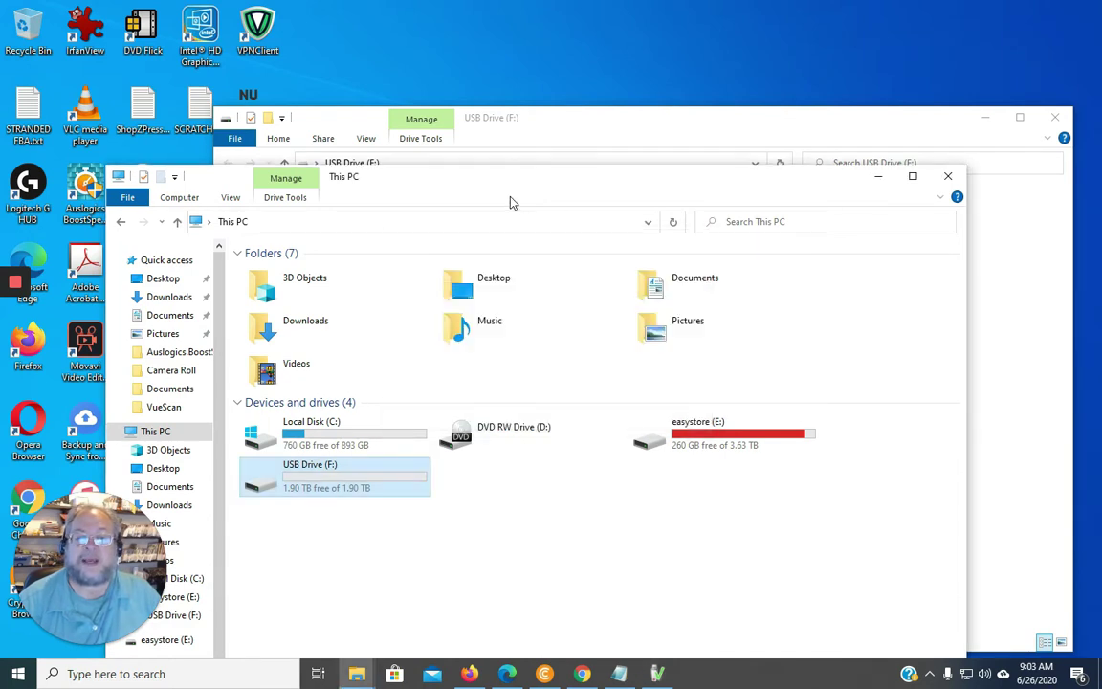
pyautogui.click(657, 674)
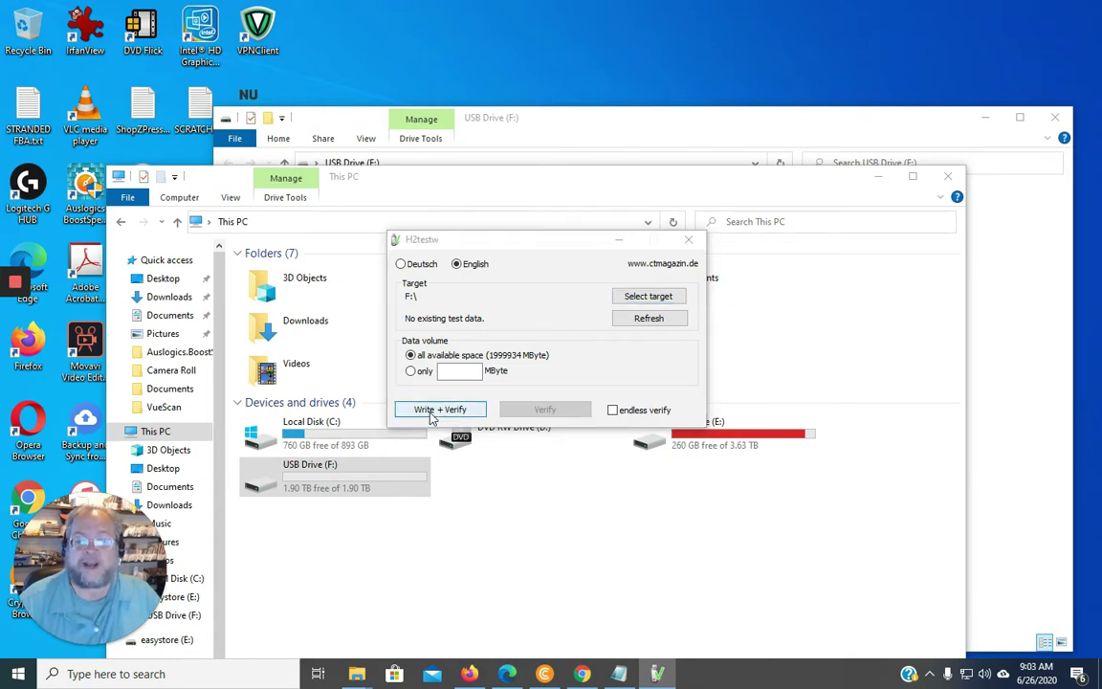
pyautogui.click(430, 411)
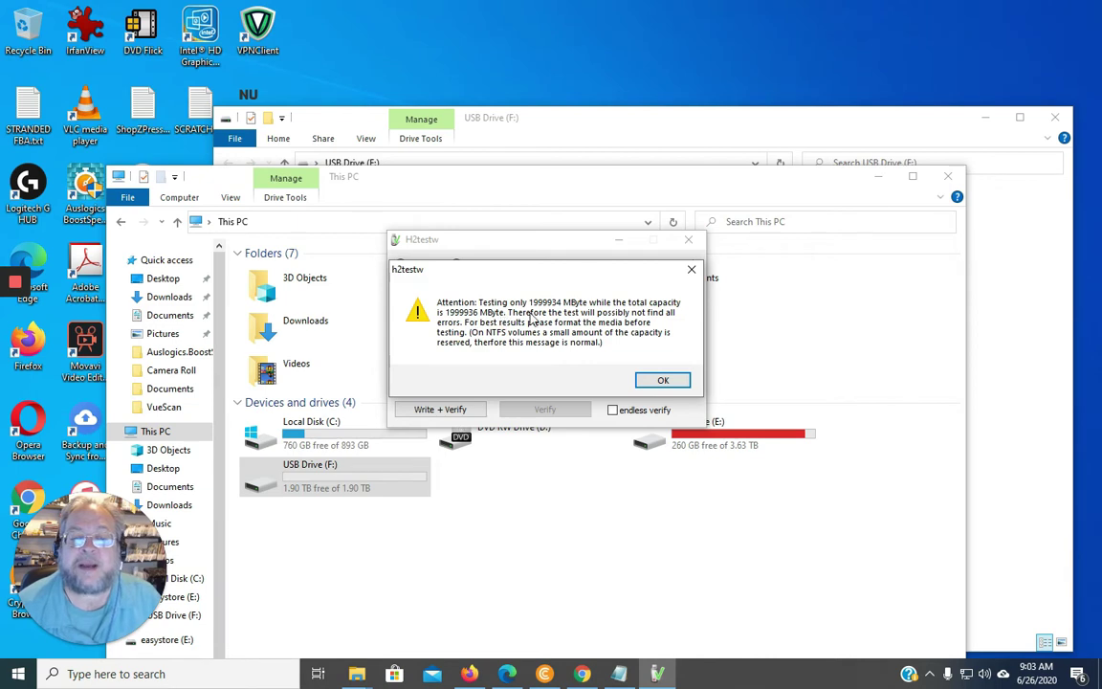
pyautogui.click(663, 381)
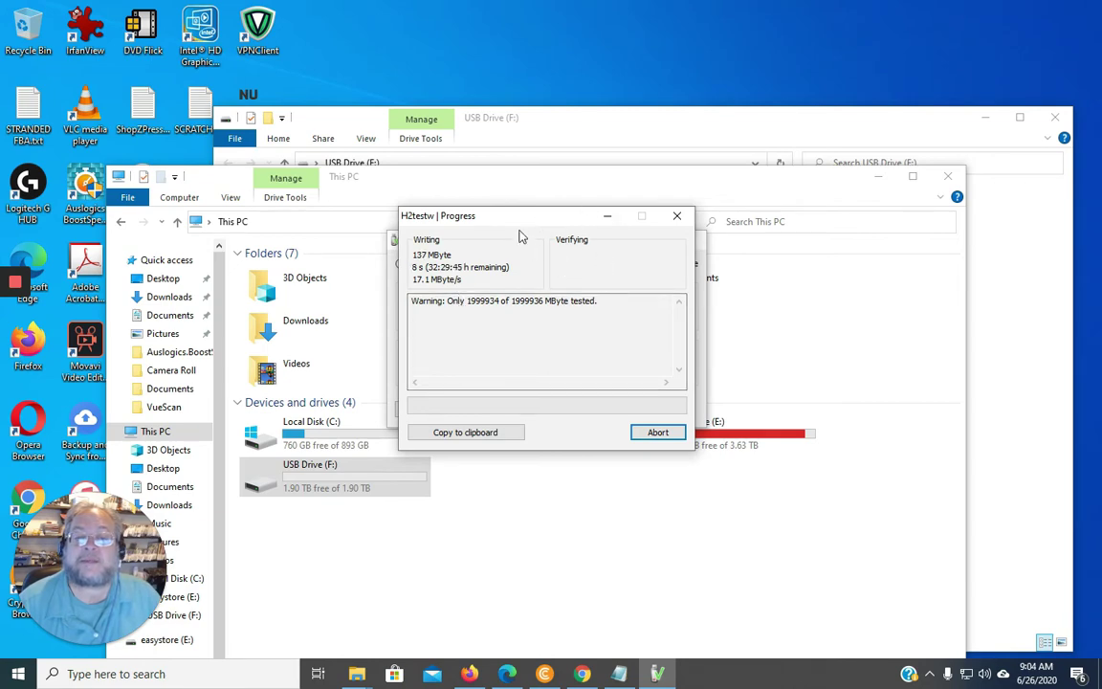
# Reposition the H2testw progress window and view the writing speed and remaining time
pyautogui.moveTo(507, 222); pyautogui.dragTo(480, 234)
pyautogui.click(438, 221)
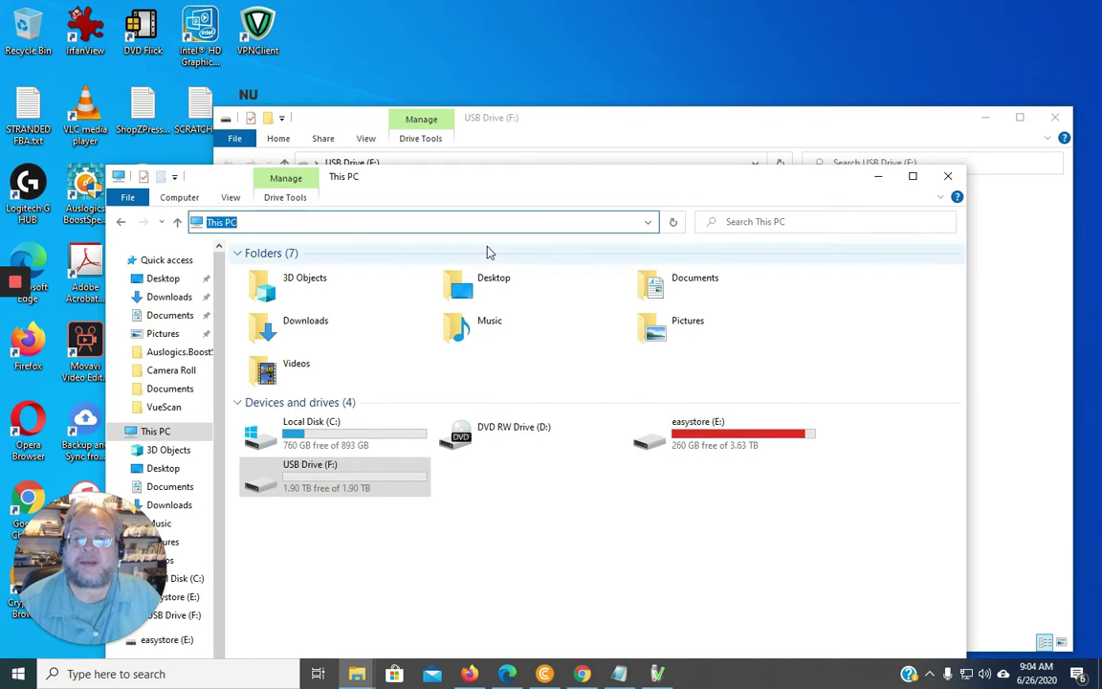
pyautogui.click(660, 674)
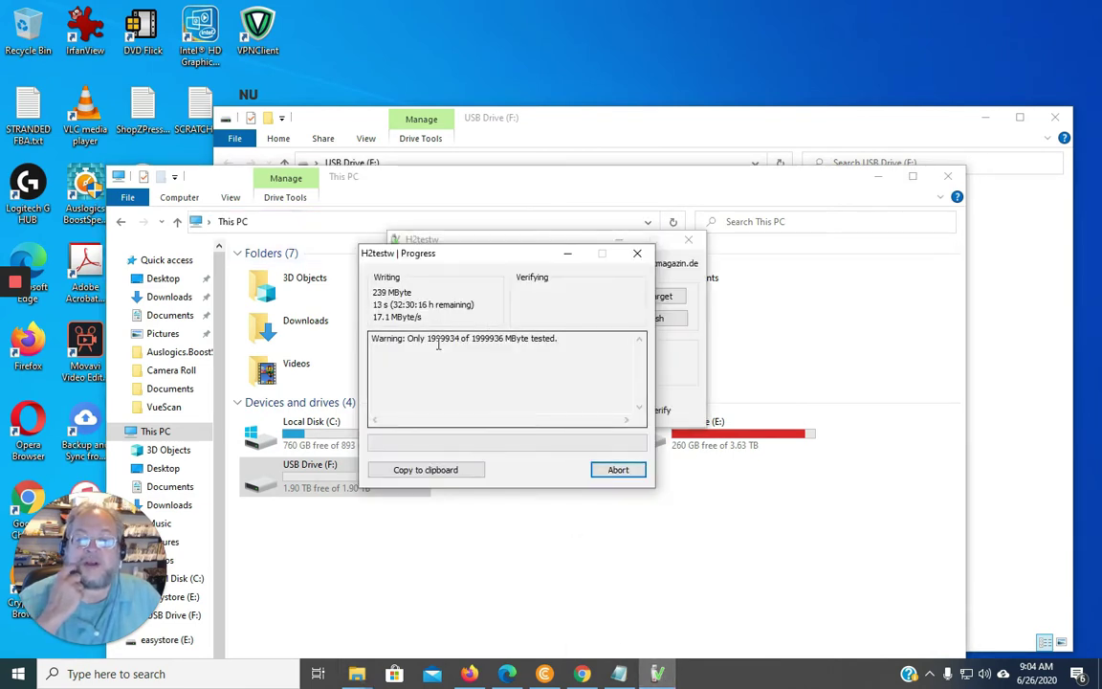
# Refresh the USB Drive (F:) listing repeatedly to check the size of 1.h2w, and return to the H2testw progress window
pyautogui.click(563, 120)
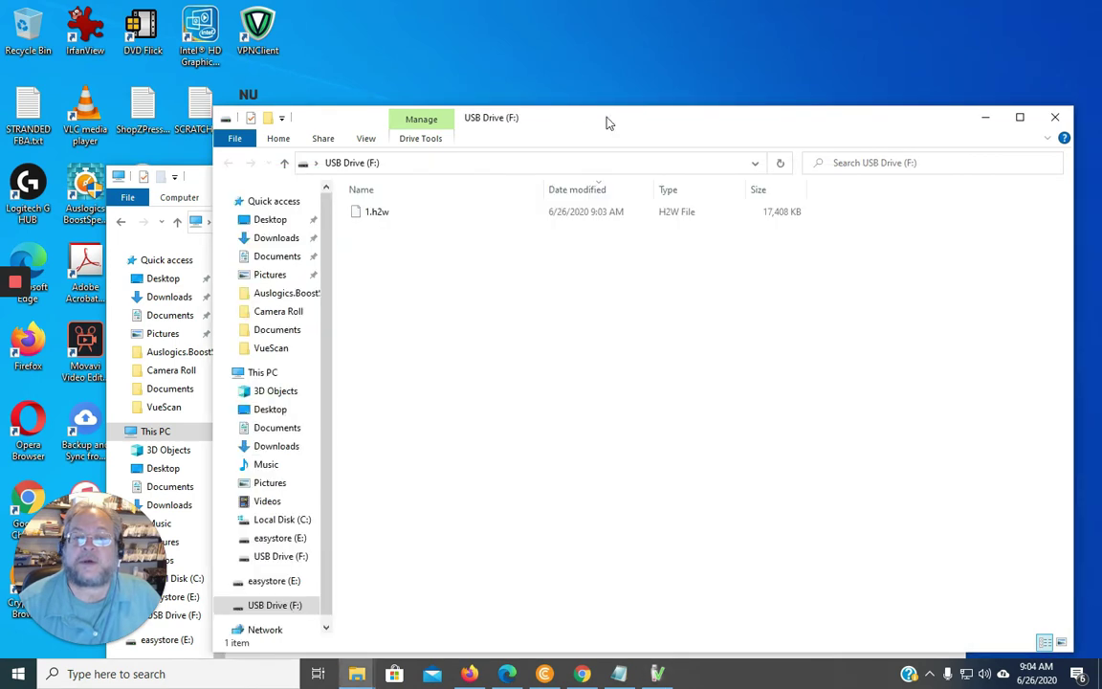
pyautogui.click(780, 162)
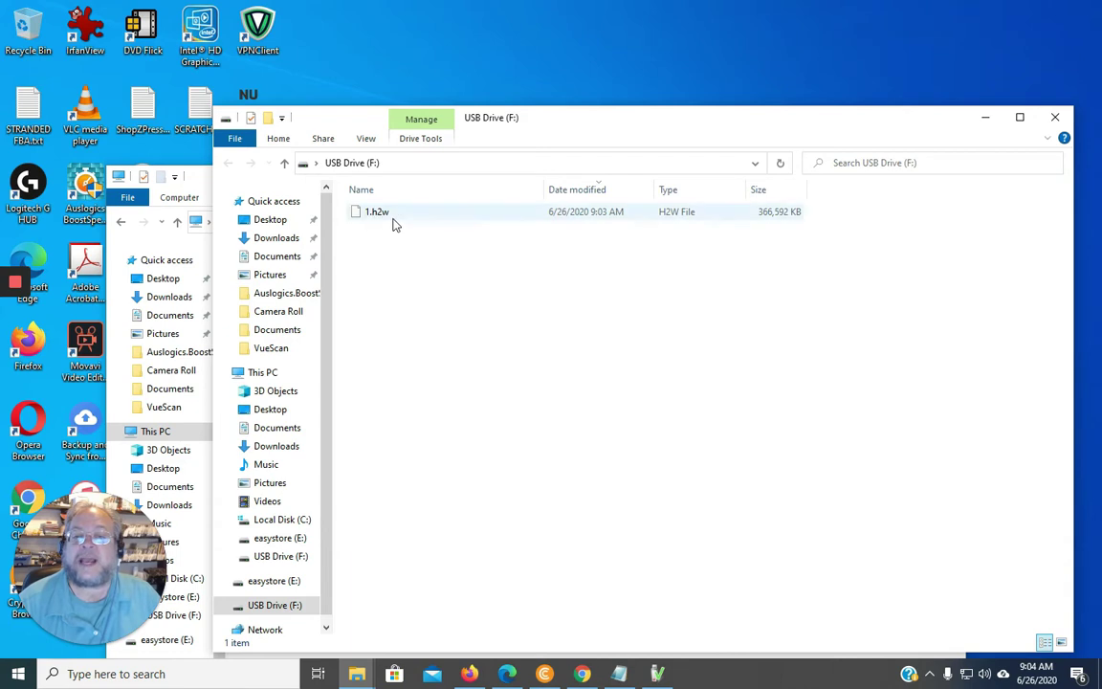
pyautogui.click(781, 162)
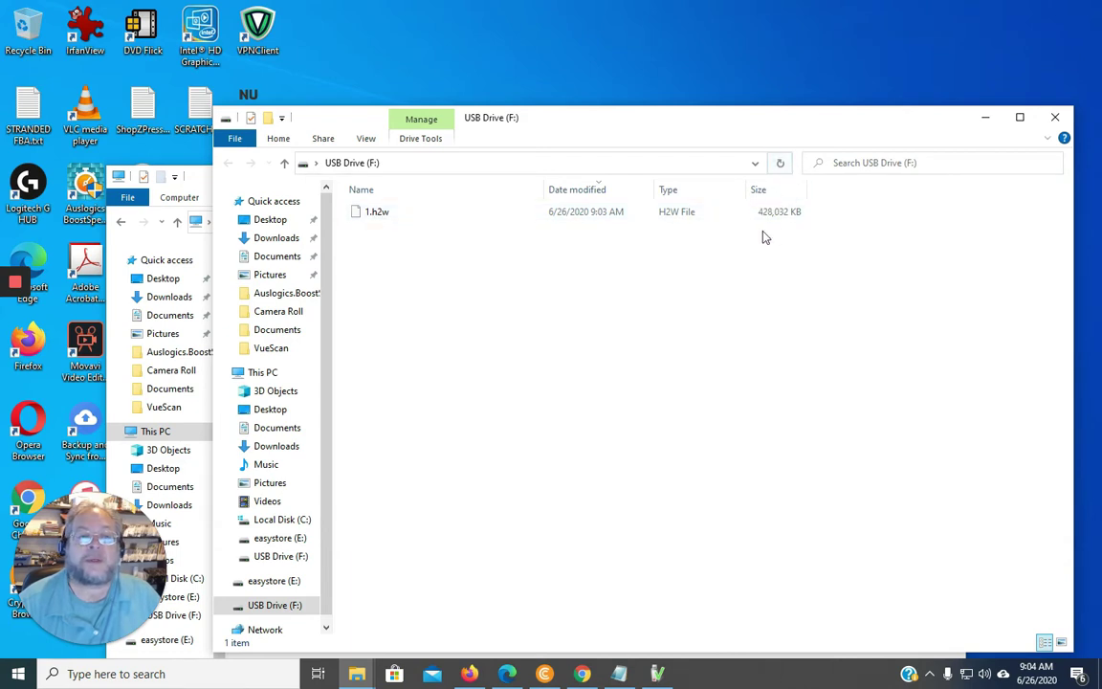
pyautogui.click(781, 163)
pyautogui.click(781, 163)
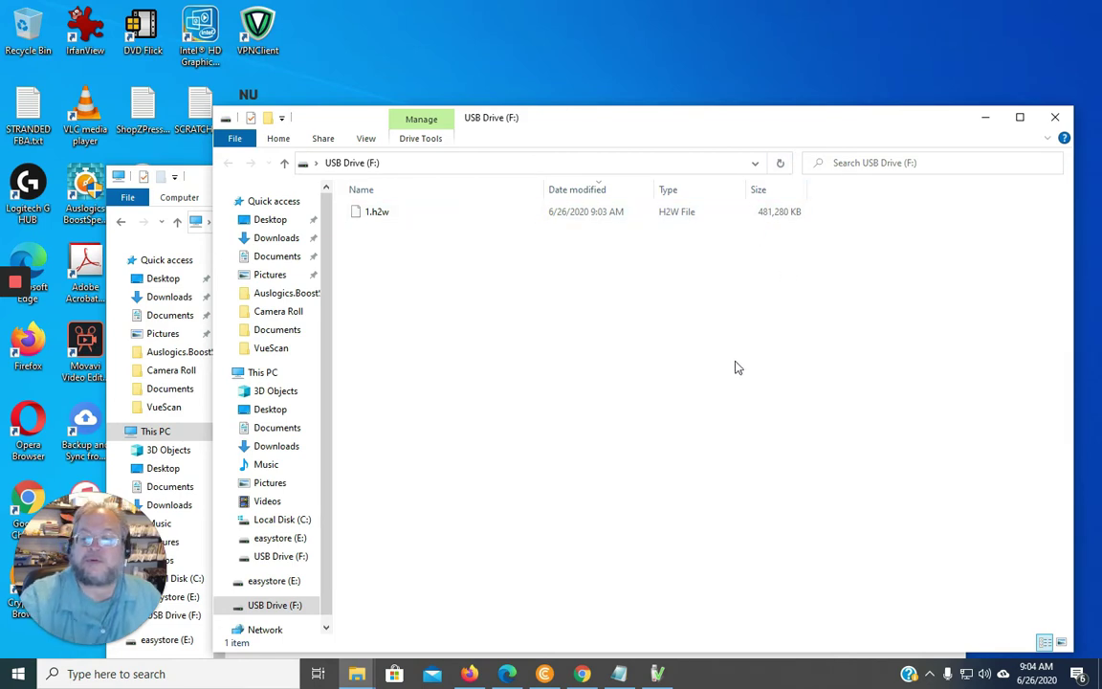
pyautogui.click(627, 598)
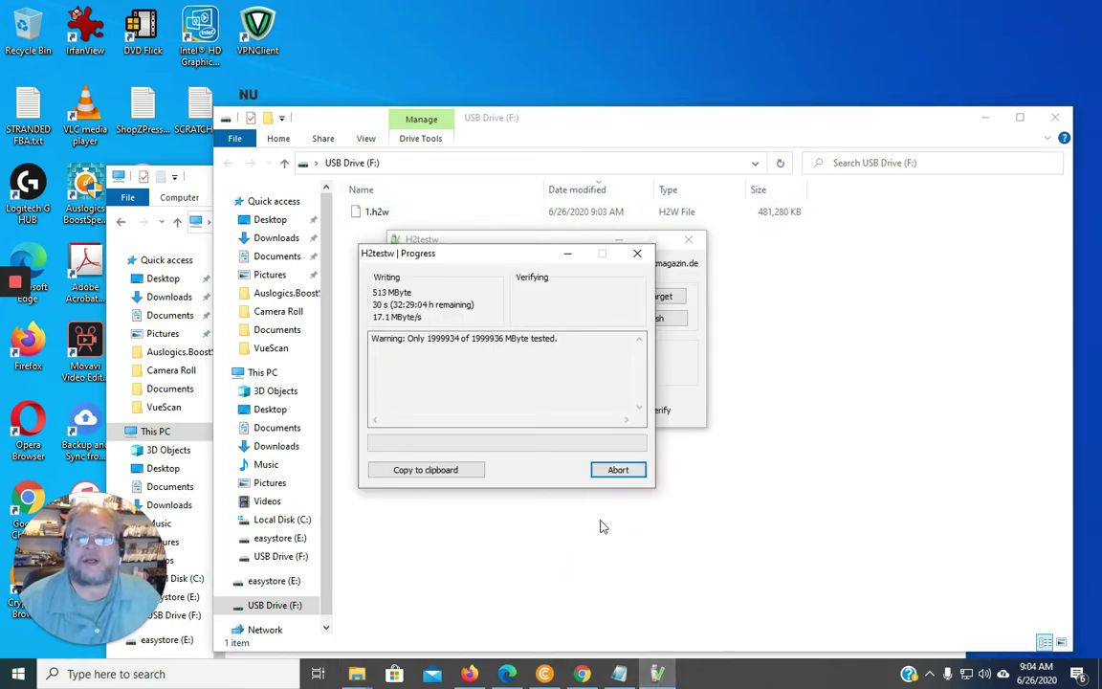
pyautogui.moveTo(105, 569)
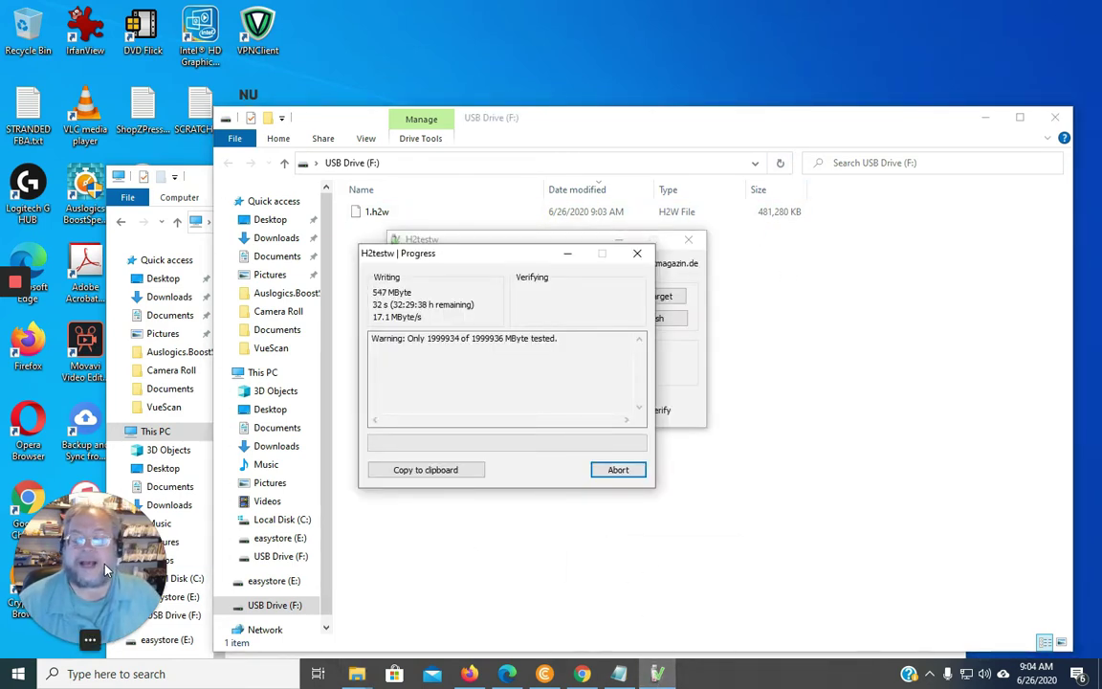
pyautogui.moveTo(18, 287)
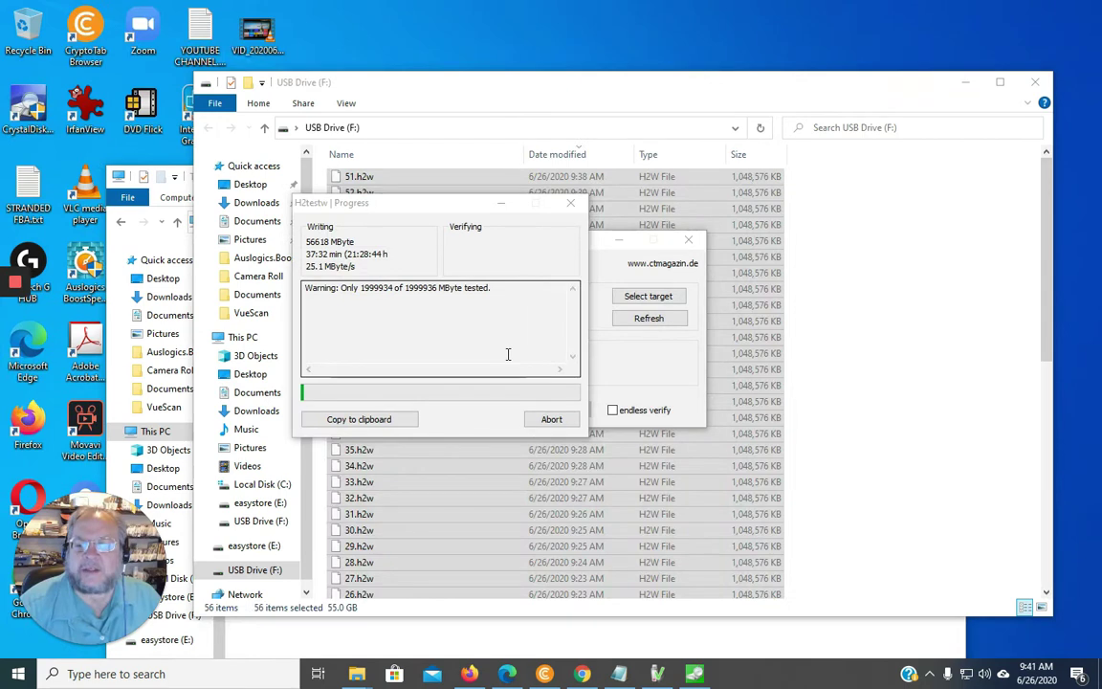
# Check the H2testw writing progress again and refresh the list of .h2w test files on USB Drive (F:)
pyautogui.click(313, 258)
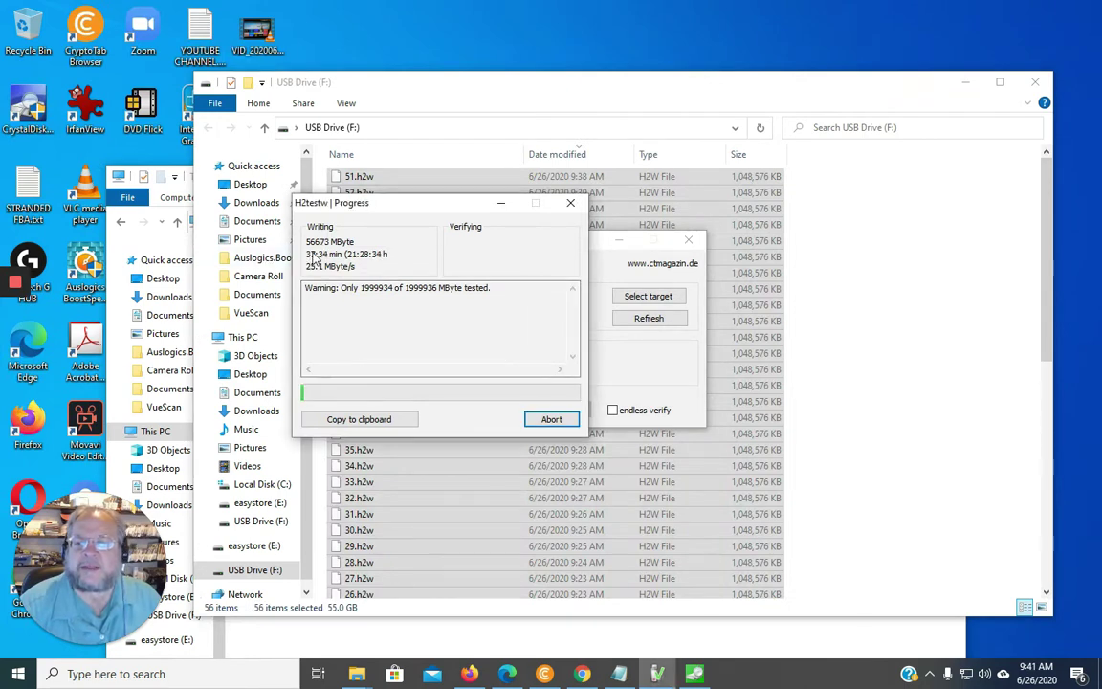
pyautogui.moveTo(406, 202); pyautogui.dragTo(412, 203)
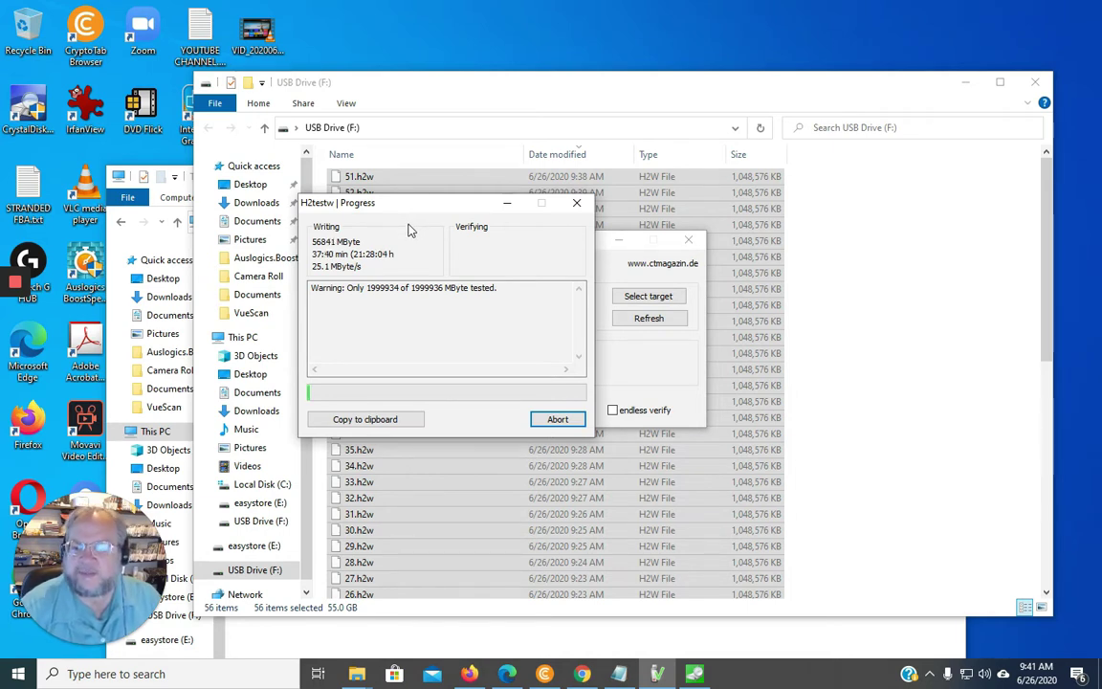
pyautogui.click(899, 347)
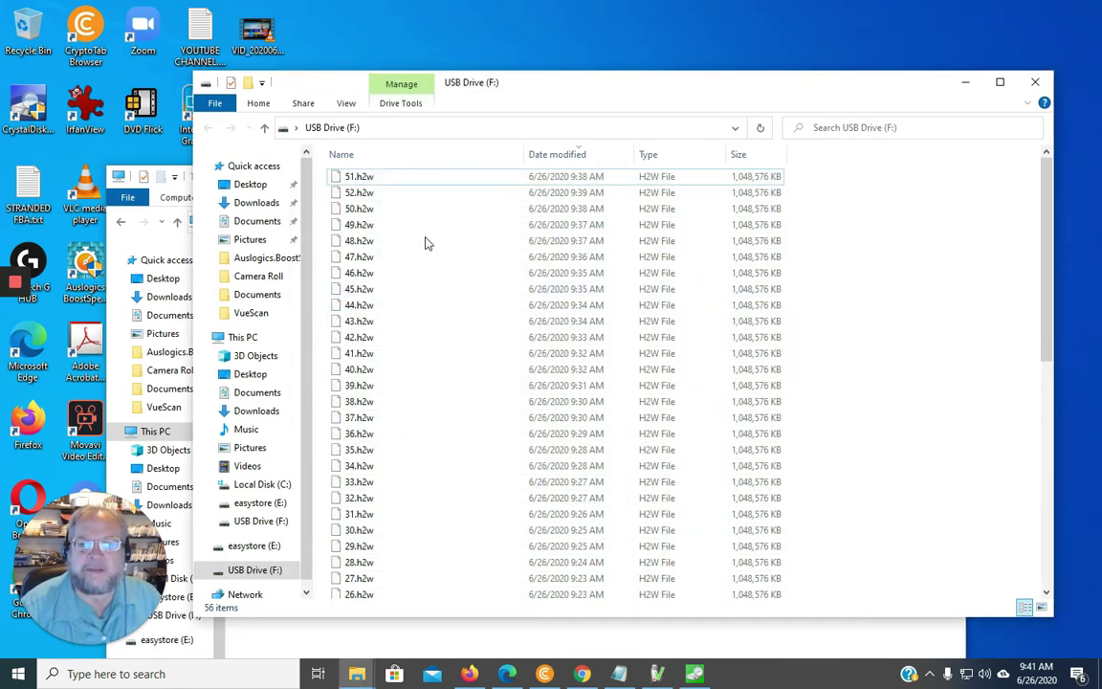
pyautogui.click(394, 306)
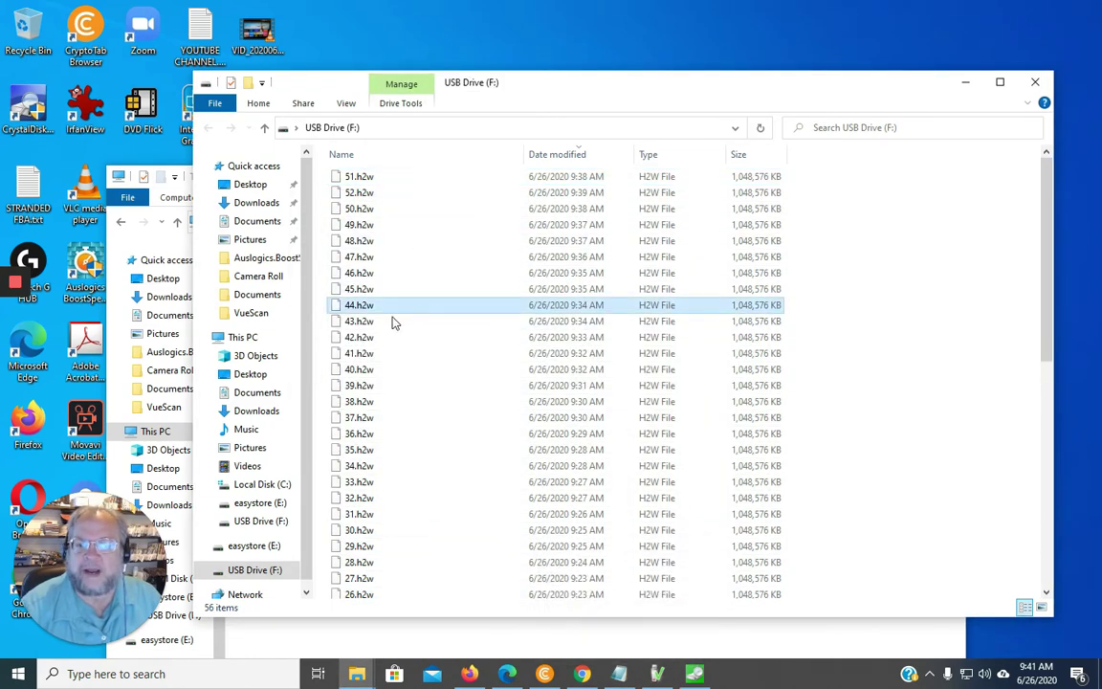
pyautogui.click(761, 127)
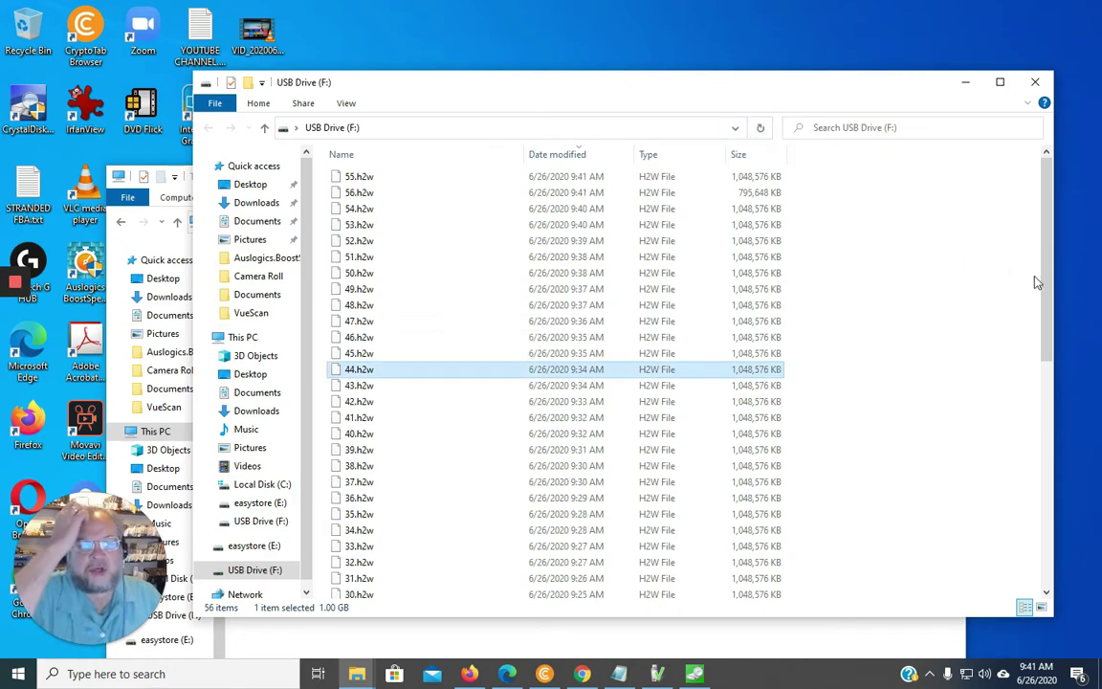
pyautogui.moveTo(1036, 282); pyautogui.dragTo(1046, 459)
pyautogui.hotkey('ctrl', 'shift', '2')
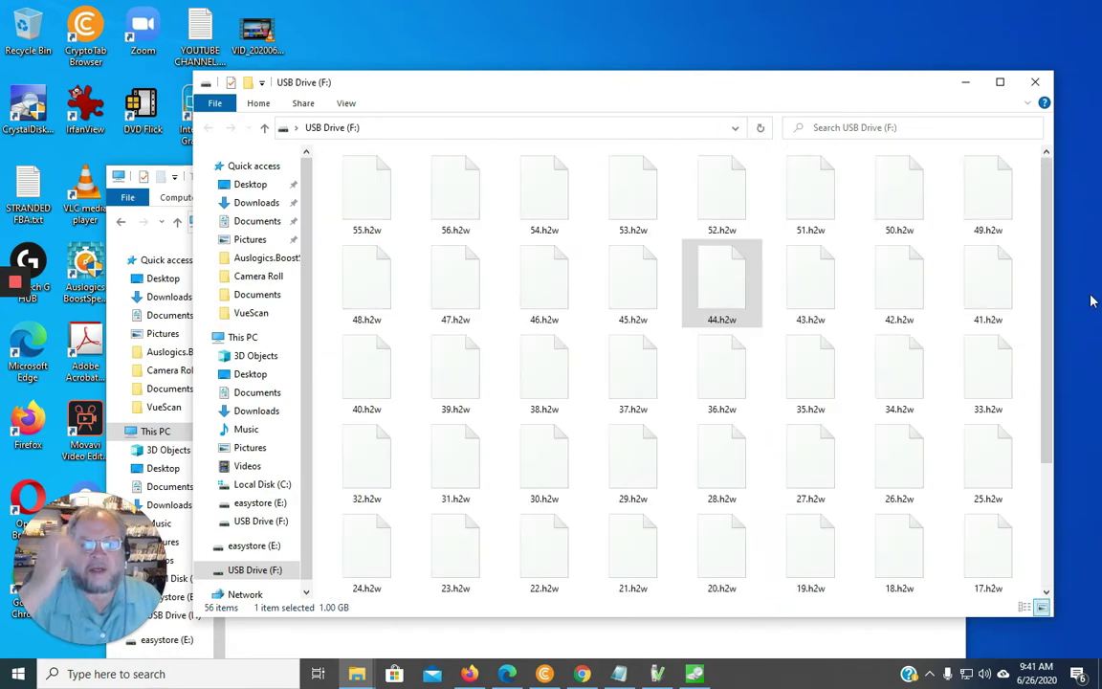
pyautogui.rightClick(1092, 272)
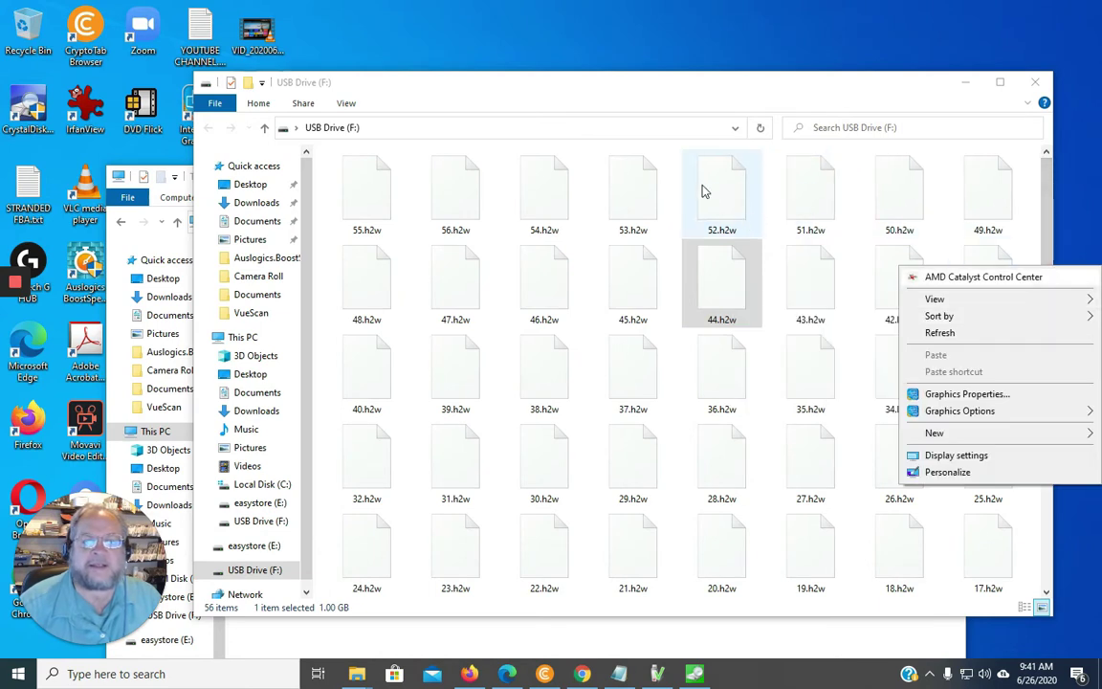
pyautogui.click(328, 237)
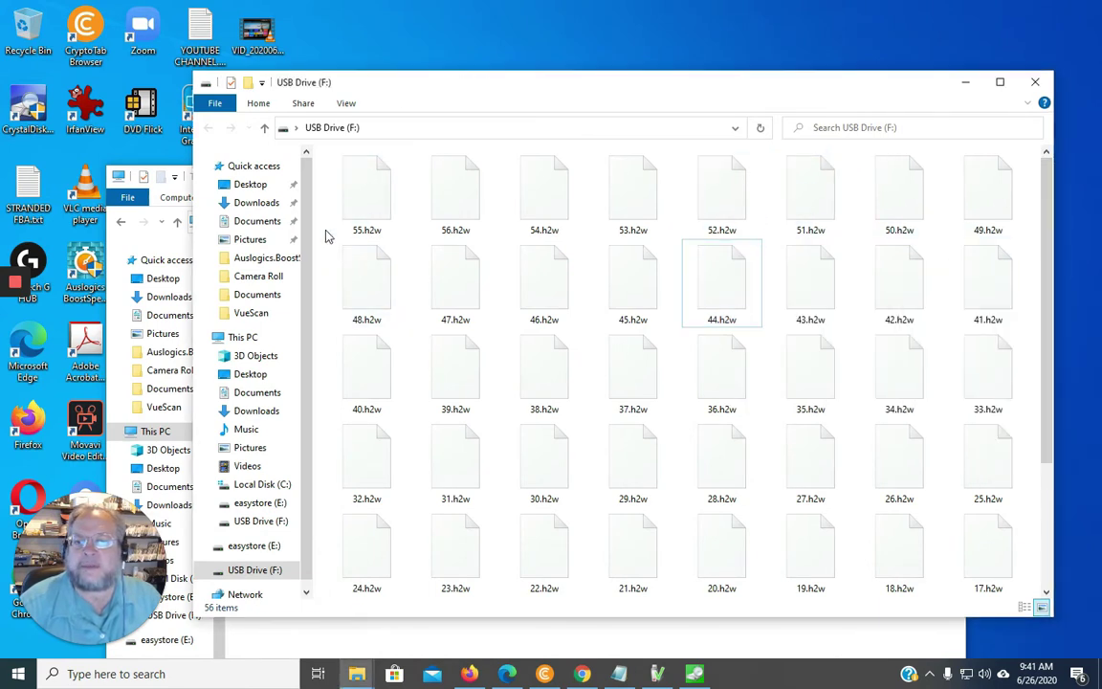
pyautogui.click(346, 103)
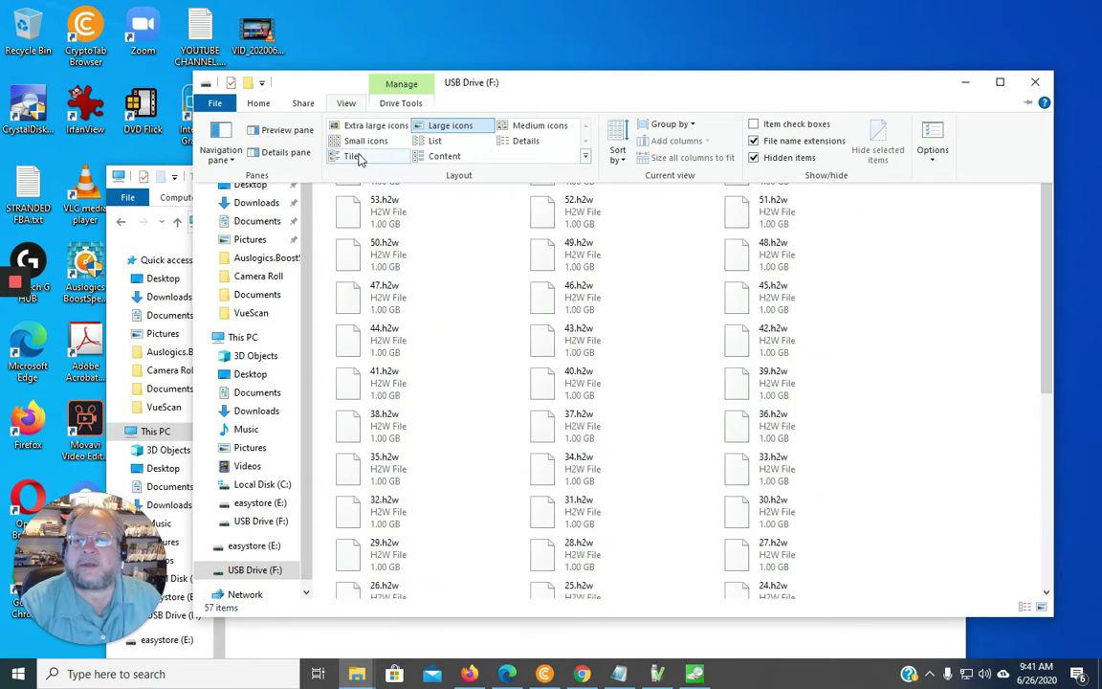
pyautogui.click(524, 142)
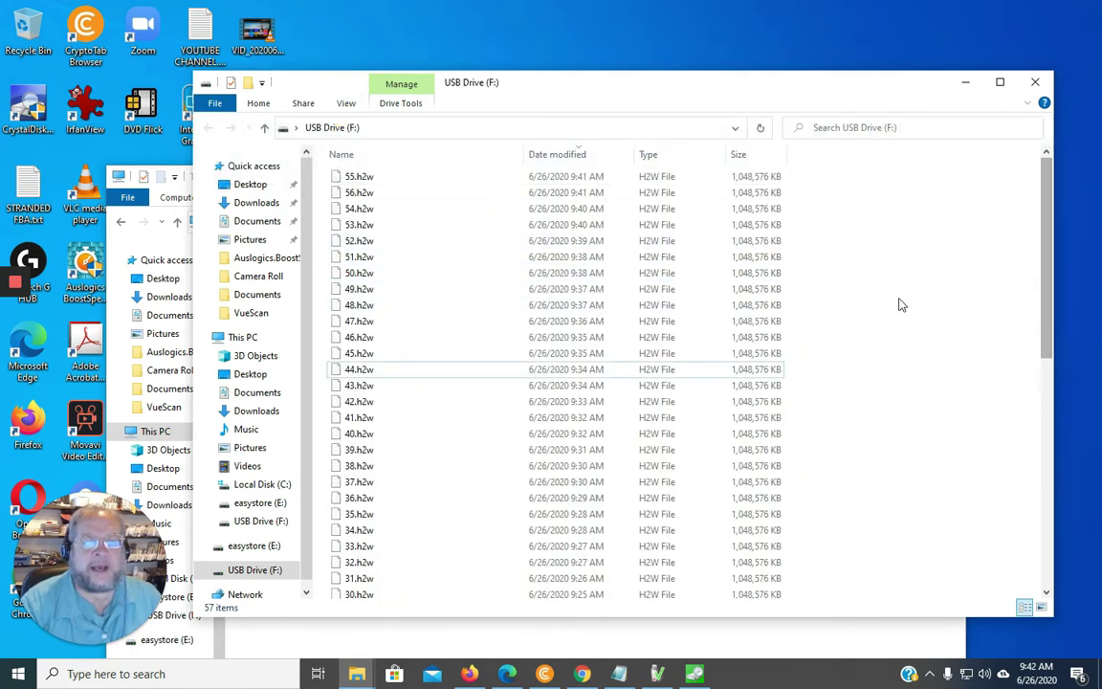
# Refresh the USB Drive (F:) listing and select all .h2w files to check their combined size
pyautogui.click(760, 127)
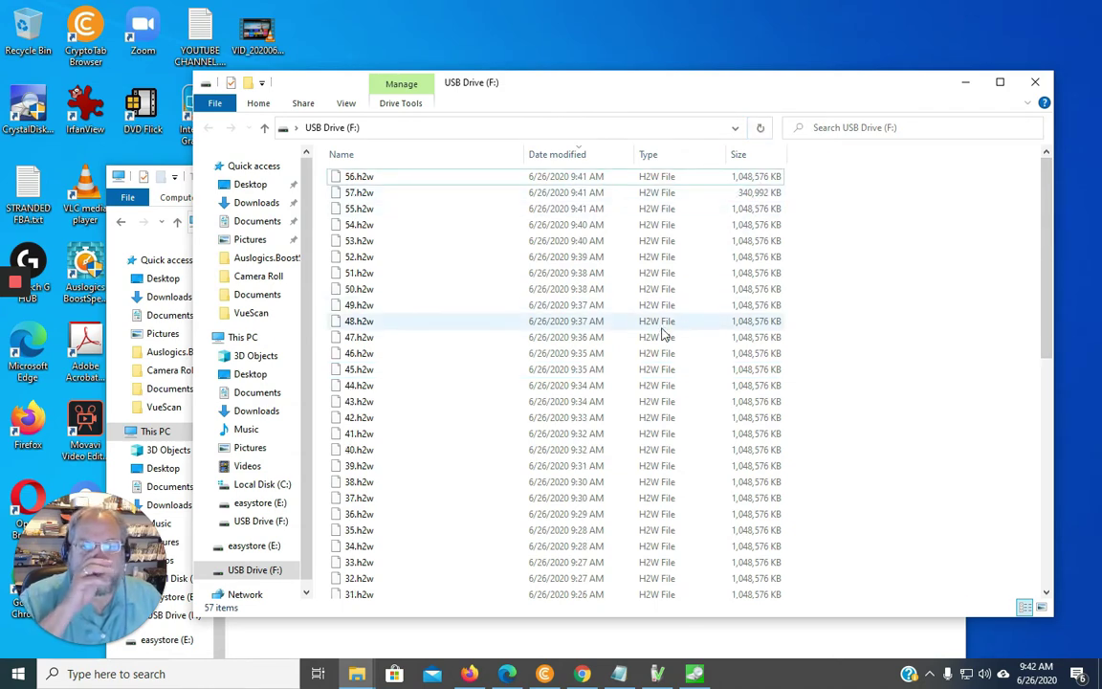
pyautogui.click(361, 323)
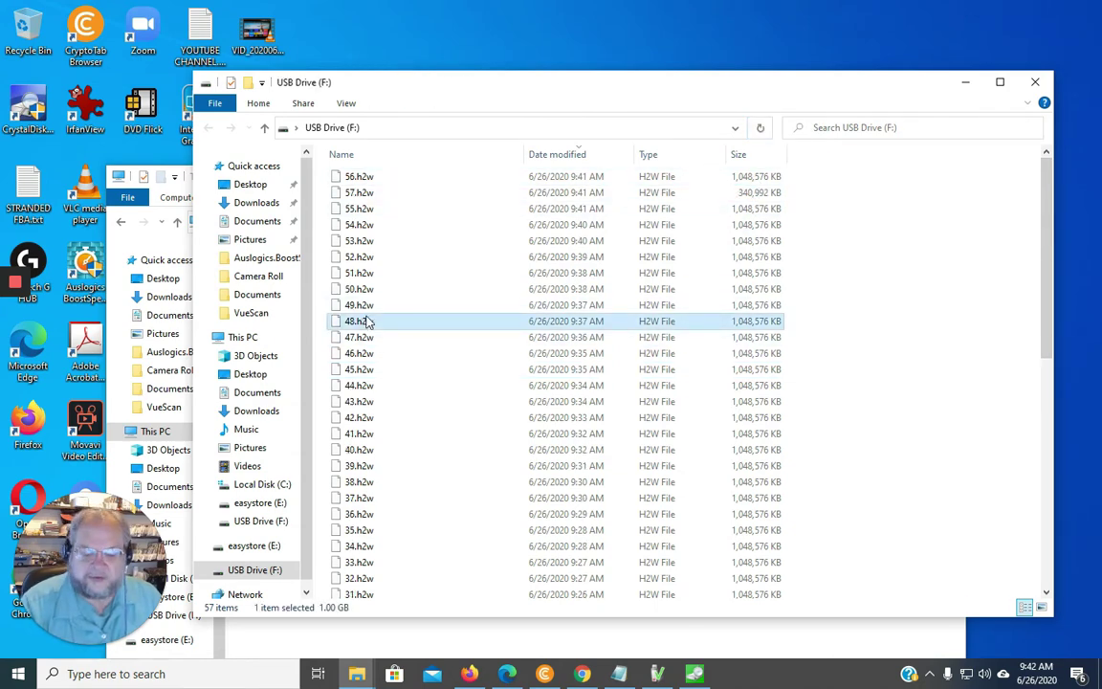
pyautogui.hotkey('ctrl', 'a')
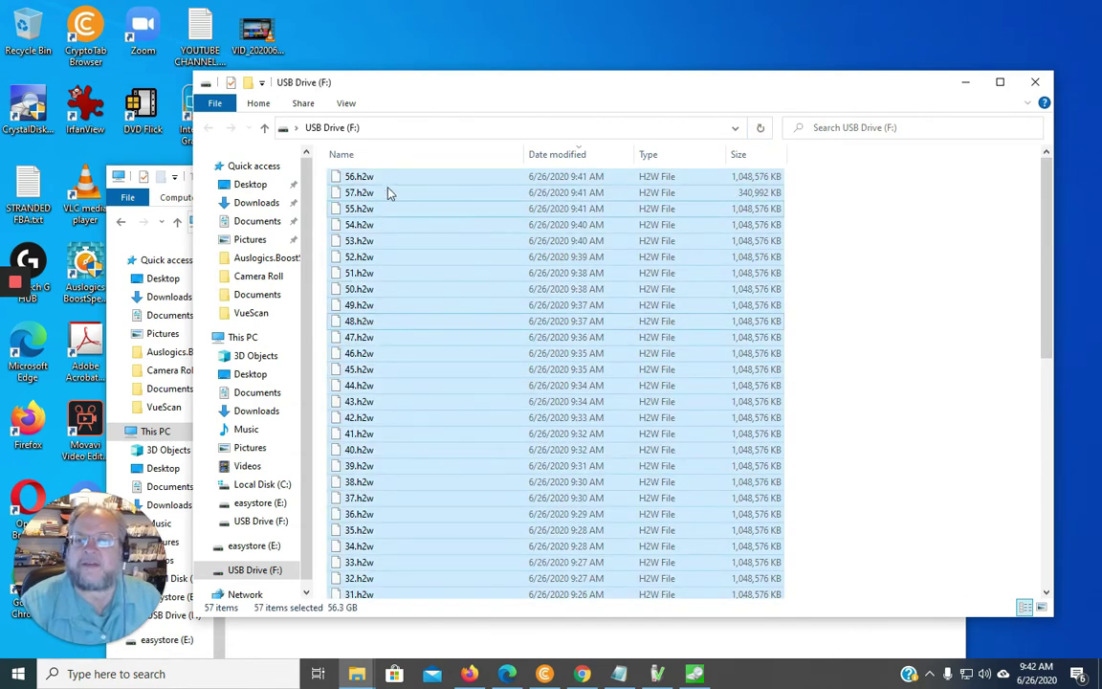
# Sort the .h2w files by name, refresh the listing, and select them all to recheck their combined size
pyautogui.click(375, 157)
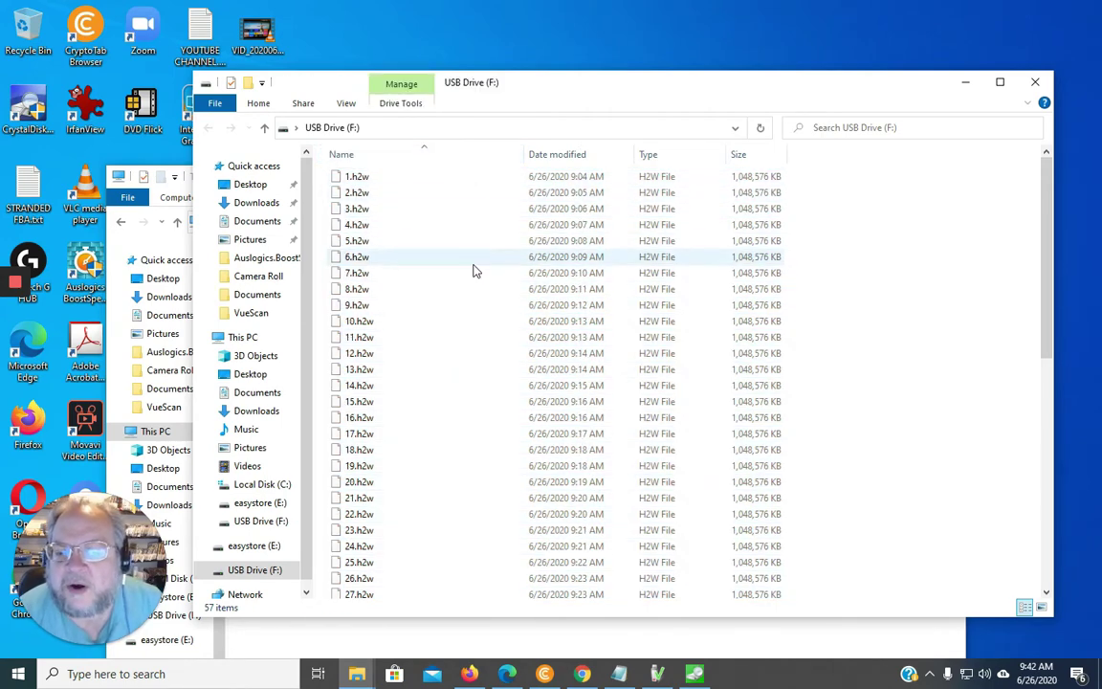
pyautogui.scroll(-10, 459, 268)
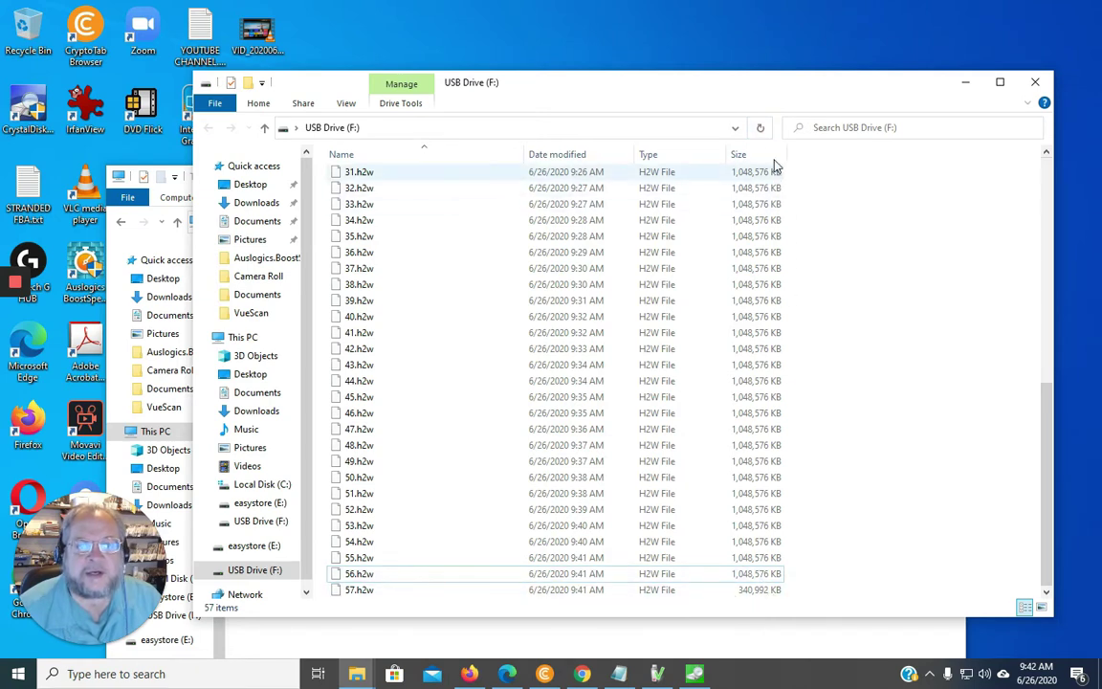
pyautogui.click(760, 128)
pyautogui.scroll(-10, 753, 553)
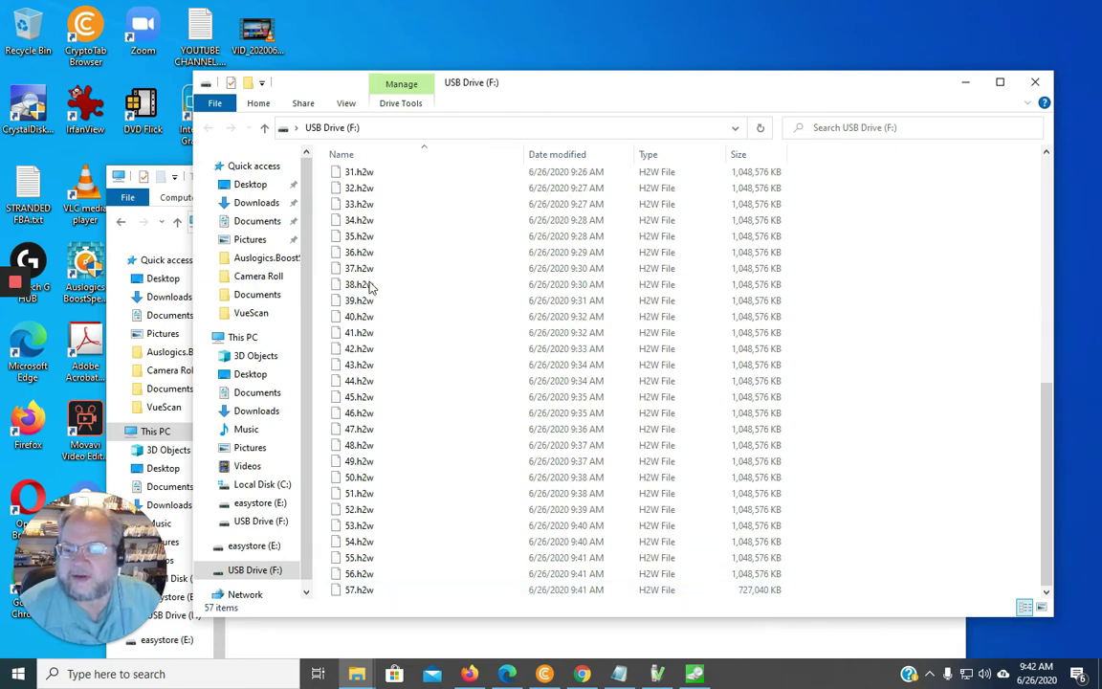
pyautogui.click(356, 527)
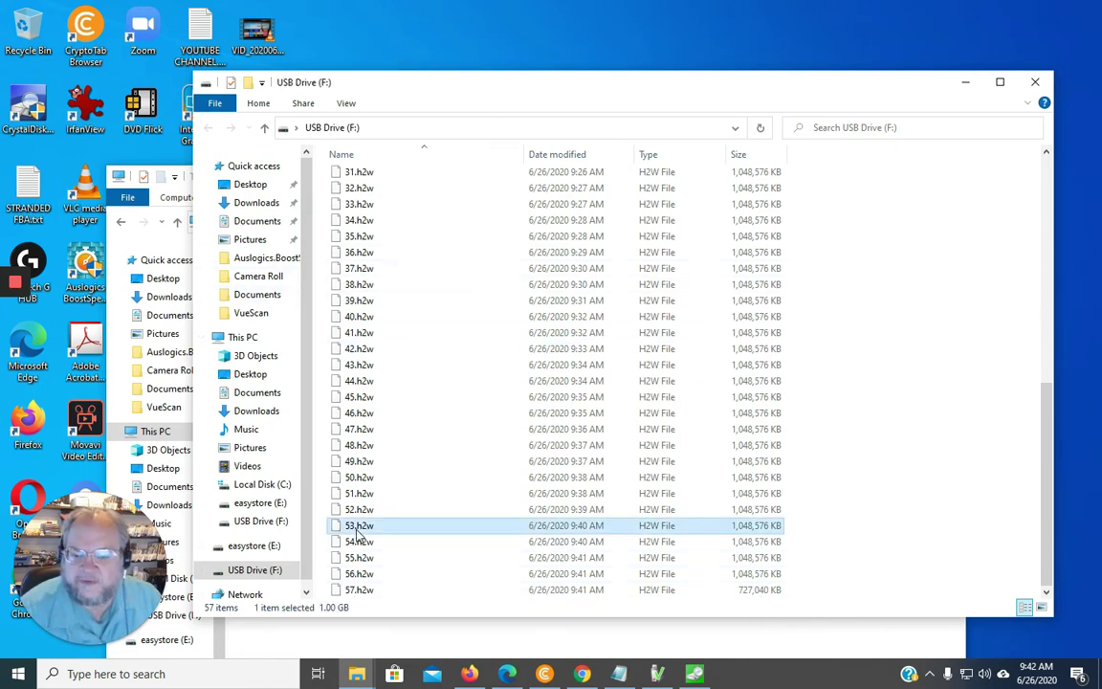
pyautogui.hotkey('ctrl', 'a')
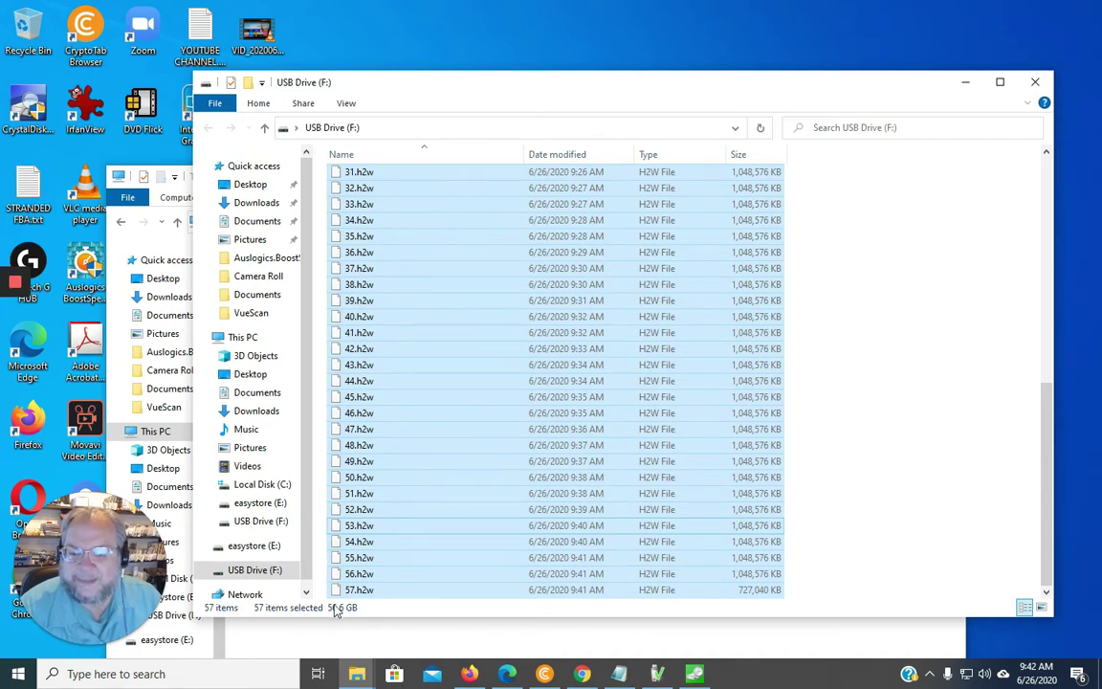
# Switch to the 2 TB flash drive product page in Chrome and examine the model number, sale price and discount
pyautogui.click(658, 674)
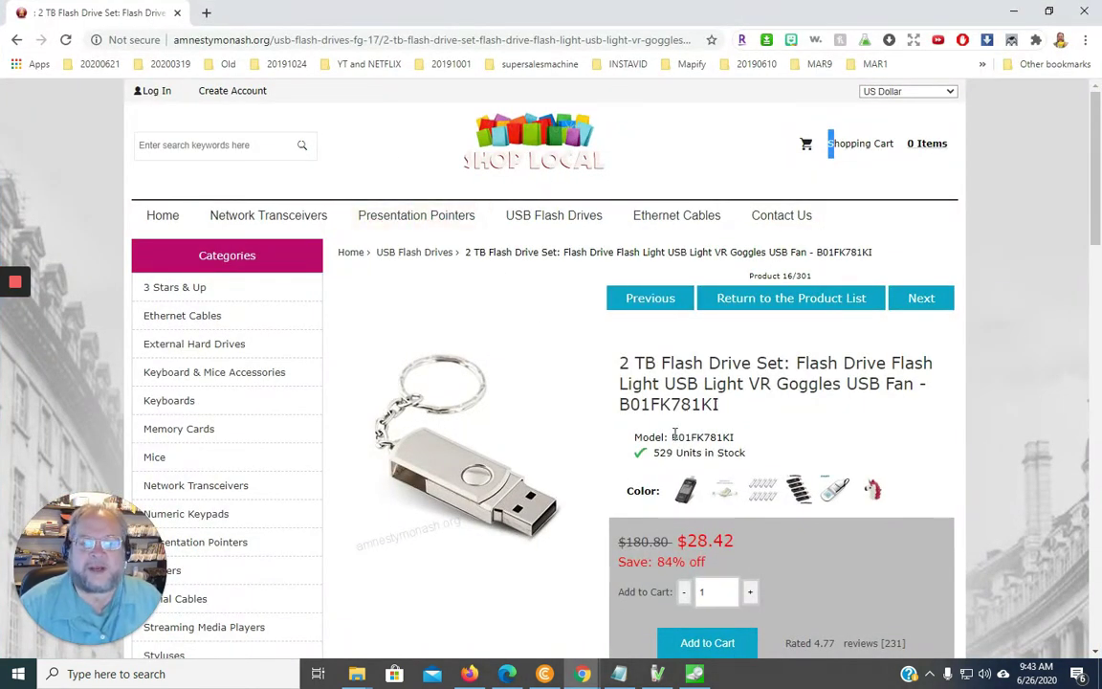
pyautogui.moveTo(672, 438); pyautogui.dragTo(712, 437)
pyautogui.click(715, 438)
pyautogui.tripleClick(715, 437)
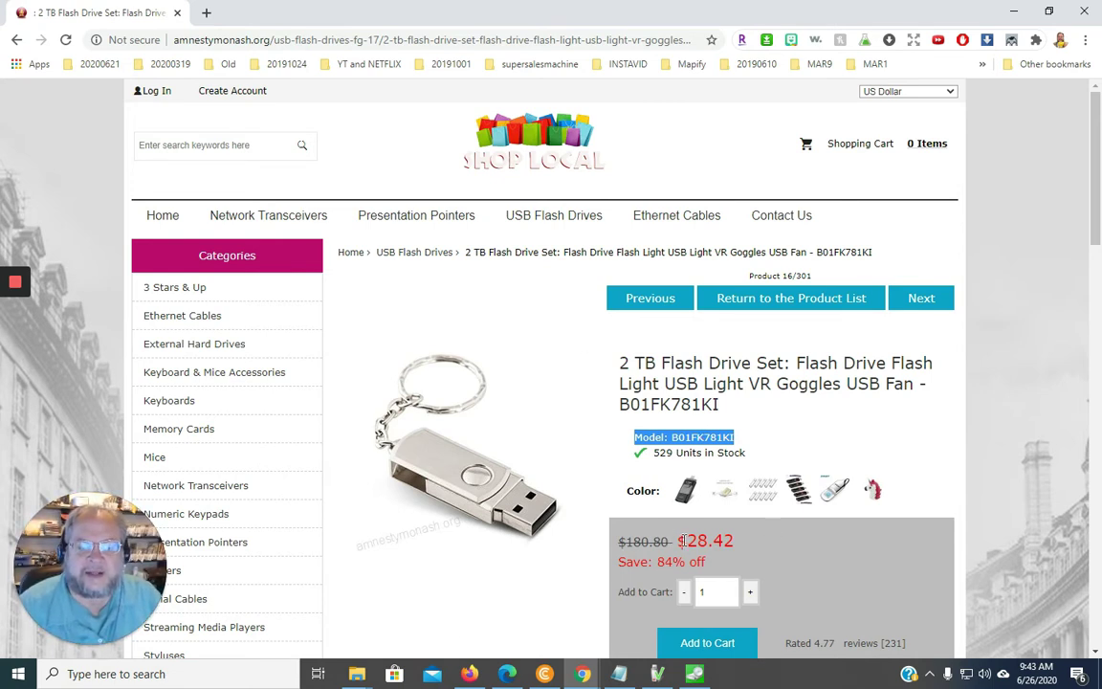
pyautogui.click(627, 539)
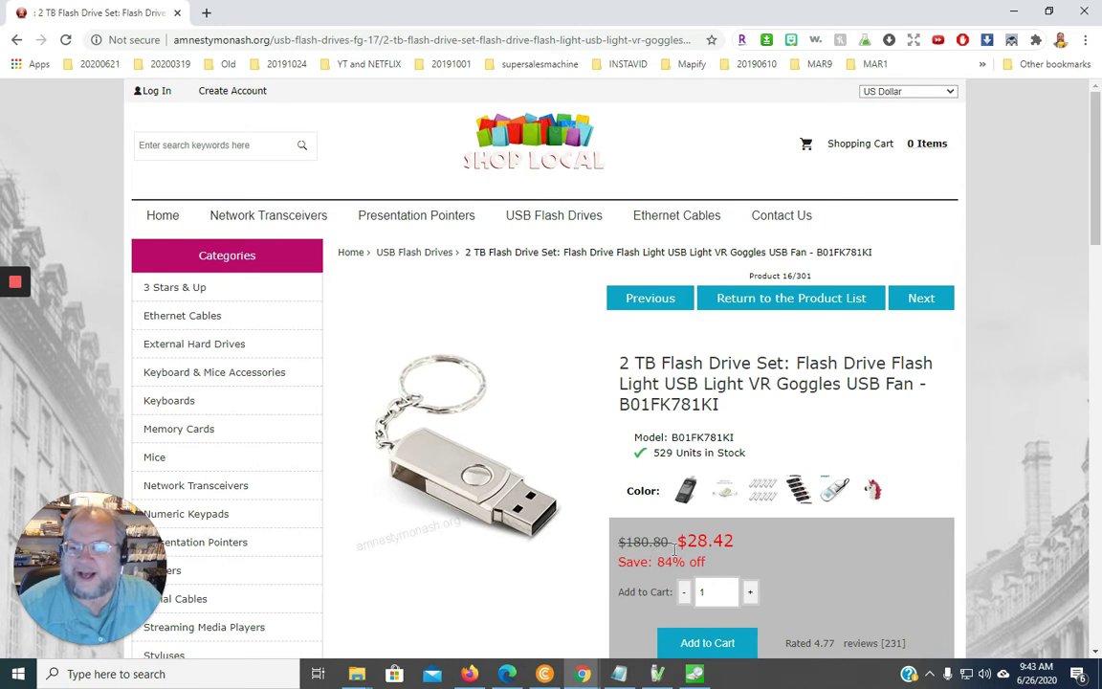
pyautogui.moveTo(691, 544)
pyautogui.mouseDown()
pyautogui.moveTo(722, 541)
pyautogui.moveTo(669, 561)
pyautogui.moveTo(685, 562)
pyautogui.mouseUp()
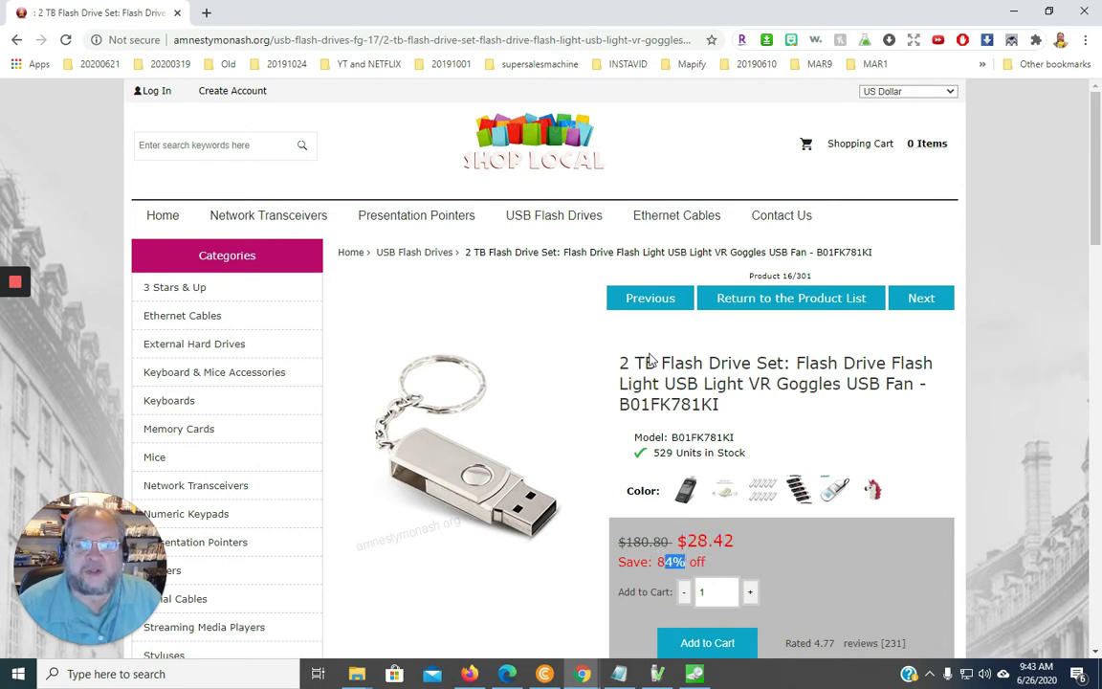
# Examine the product title to see the advertised capacity and which items the flash drive set includes
pyautogui.moveTo(647, 363); pyautogui.dragTo(719, 362)
pyautogui.scroll(-2, 540, 564)
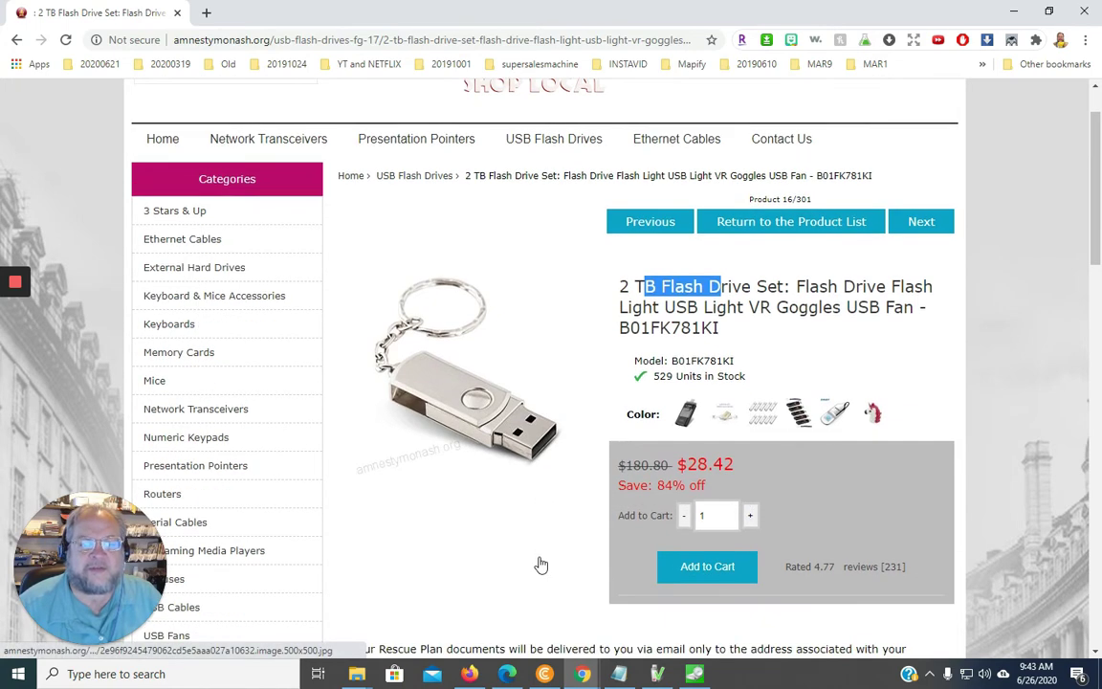
pyautogui.scroll(-3, 541, 564)
pyautogui.scroll(3, 864, 296)
pyautogui.click(738, 290)
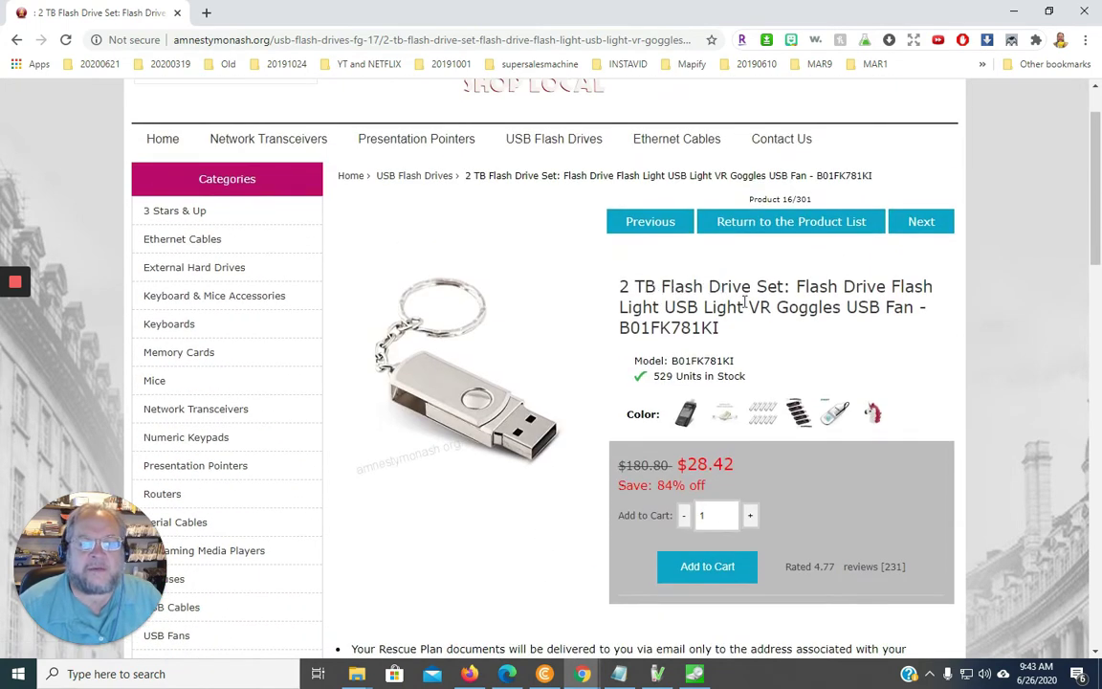
pyautogui.moveTo(798, 307); pyautogui.dragTo(811, 307)
pyautogui.moveTo(881, 307); pyautogui.dragTo(904, 304)
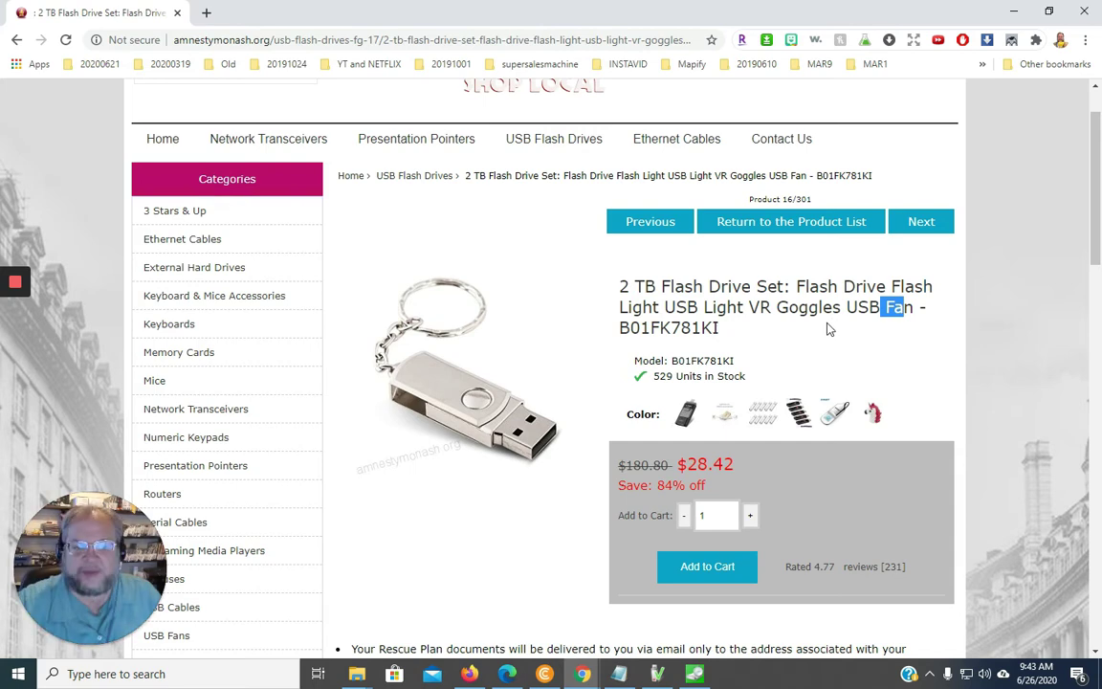
# Read the Rescue Plan bullet points on document delivery, device coverage, data recovery and the money-back terms
pyautogui.scroll(-2, 403, 529)
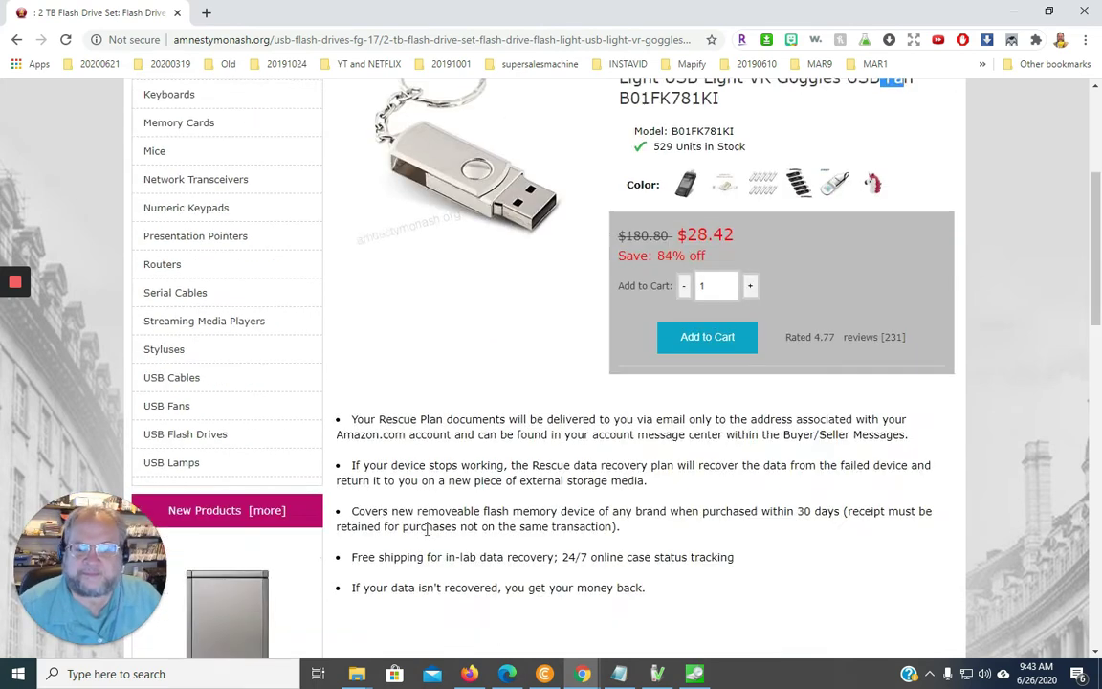
pyautogui.moveTo(380, 419); pyautogui.dragTo(714, 419)
pyautogui.moveTo(388, 465); pyautogui.dragTo(460, 465)
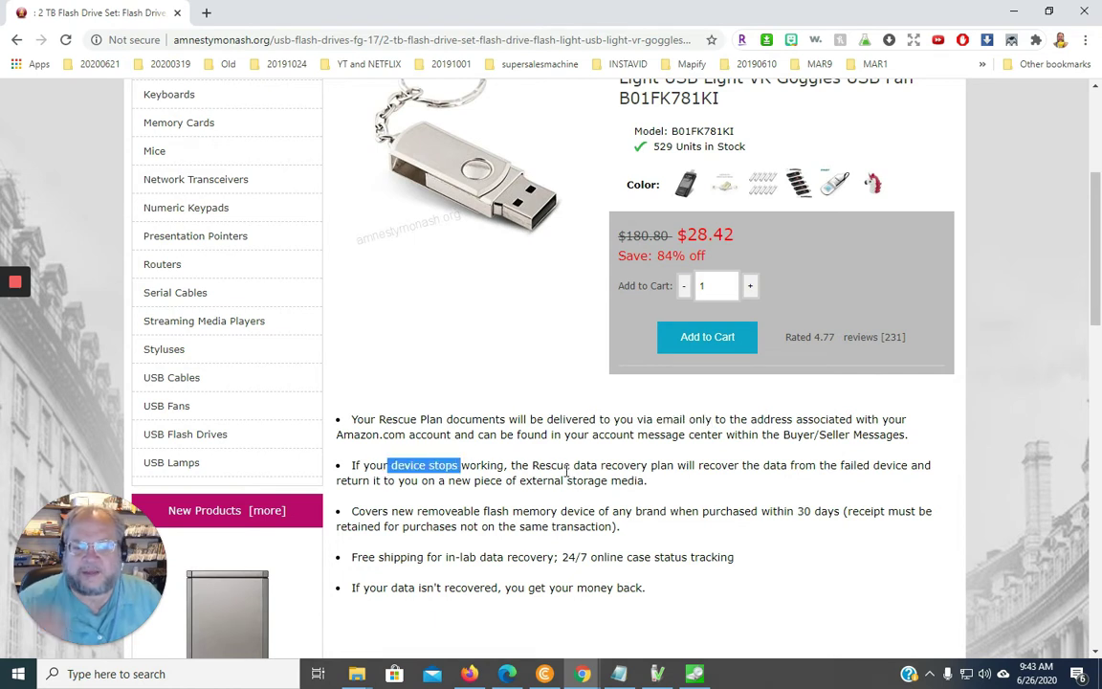
pyautogui.moveTo(565, 465); pyautogui.dragTo(595, 465)
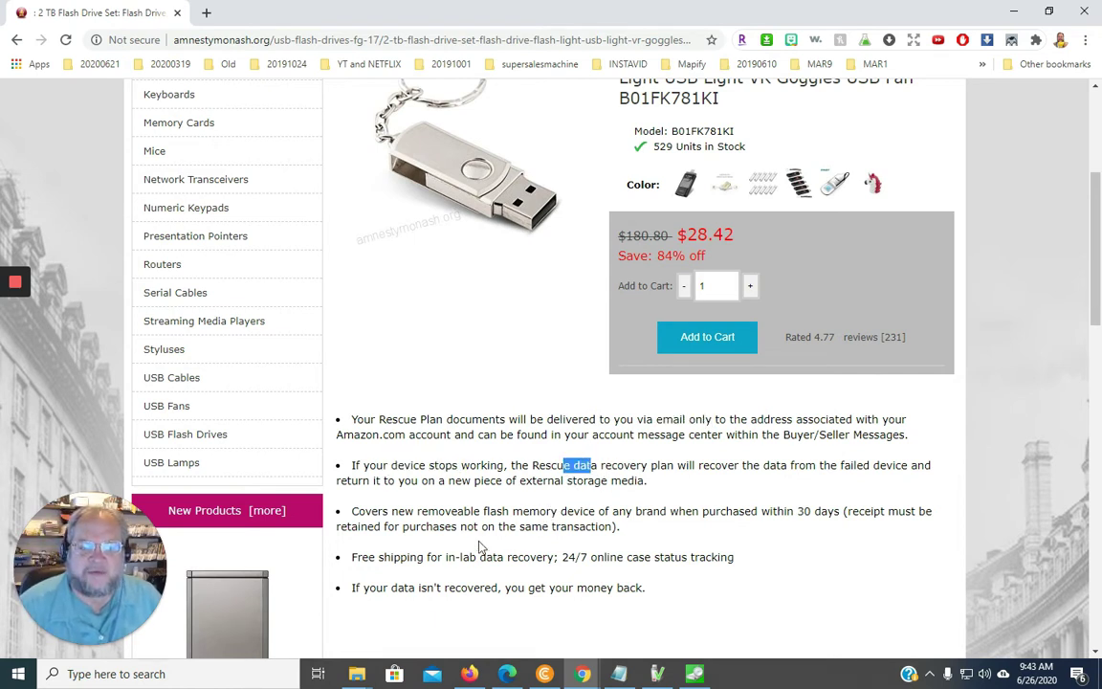
pyautogui.moveTo(405, 511); pyautogui.dragTo(553, 511)
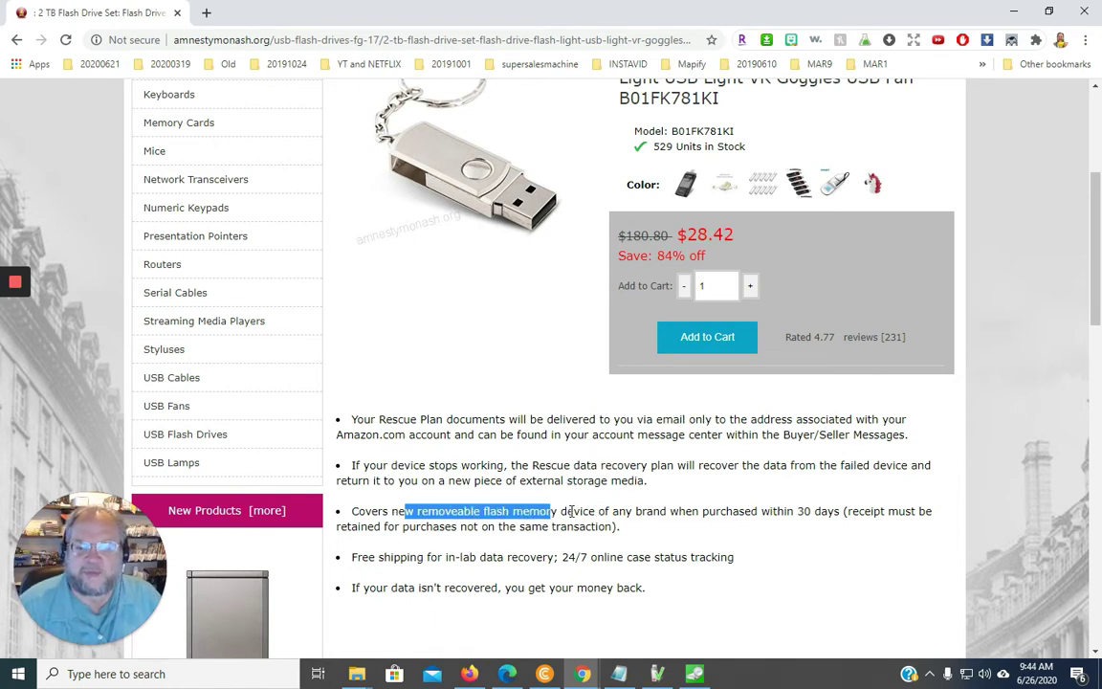
pyautogui.moveTo(693, 511); pyautogui.dragTo(336, 498)
pyautogui.moveTo(352, 557); pyautogui.dragTo(502, 557)
pyautogui.moveTo(384, 587); pyautogui.dragTo(455, 587)
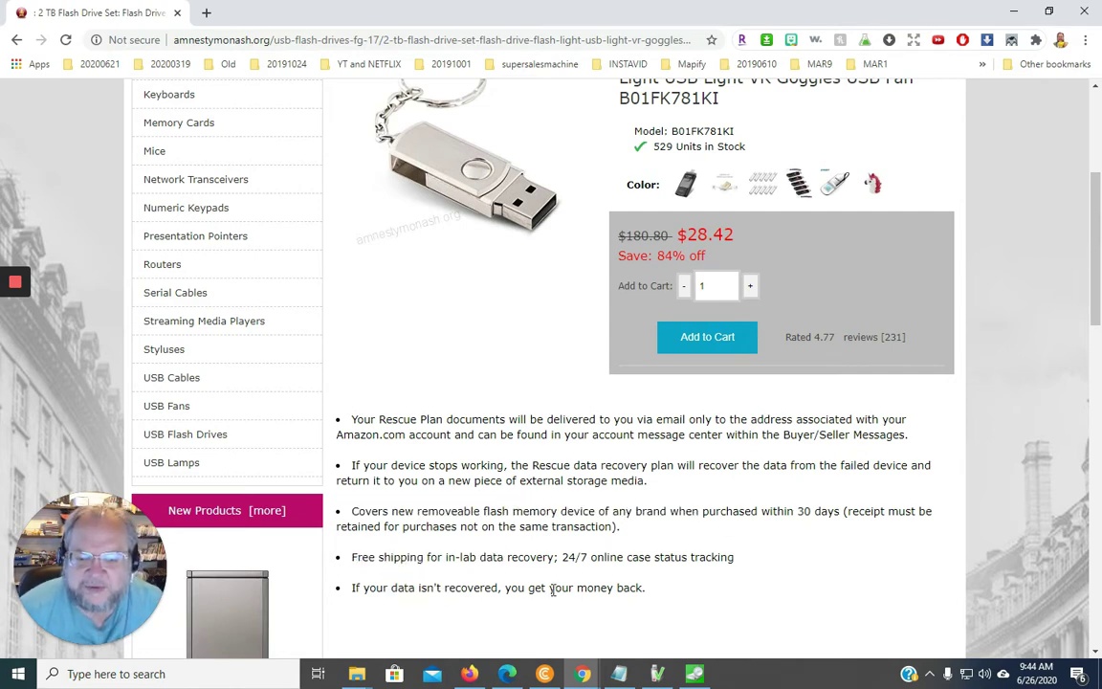
pyautogui.moveTo(549, 587); pyautogui.dragTo(586, 588)
# Review the set description near the page's end and recheck the product's sale price
pyautogui.scroll(-5, 588, 592)
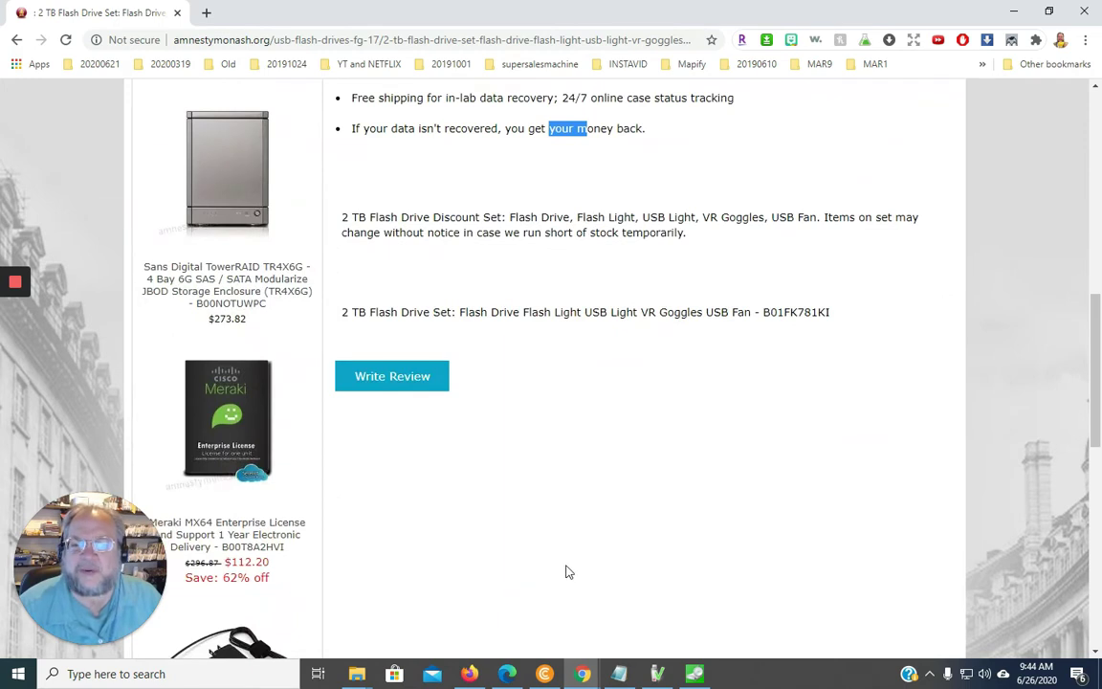
pyautogui.moveTo(462, 313); pyautogui.dragTo(529, 313)
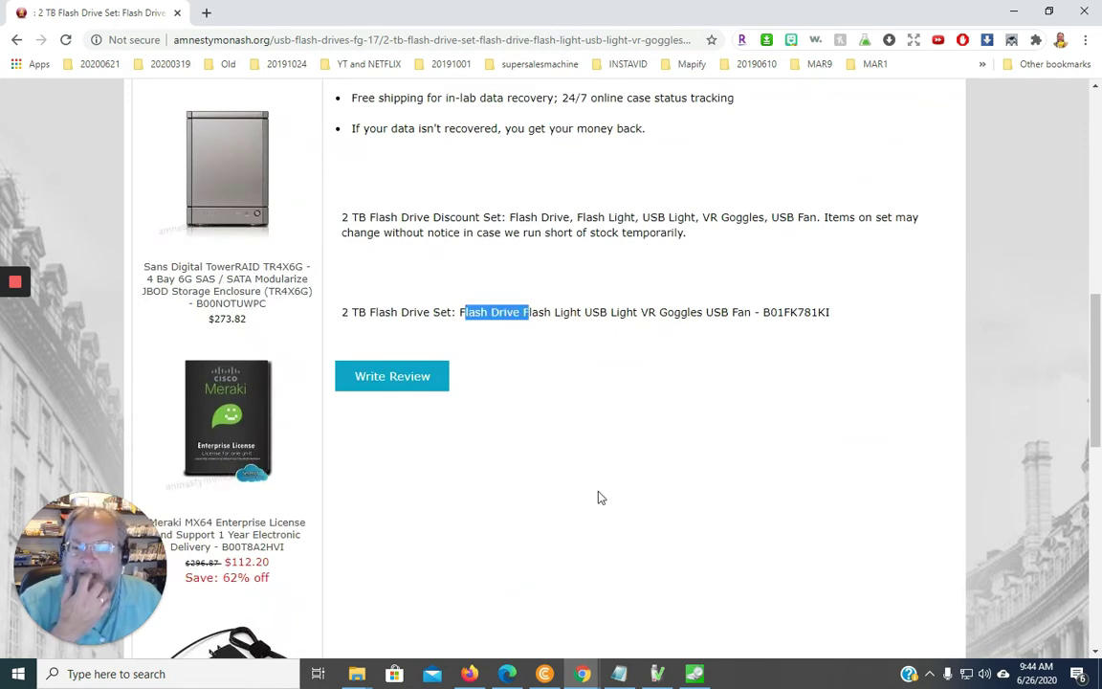
pyautogui.moveTo(346, 313); pyautogui.dragTo(384, 313)
pyautogui.scroll(10, 559, 386)
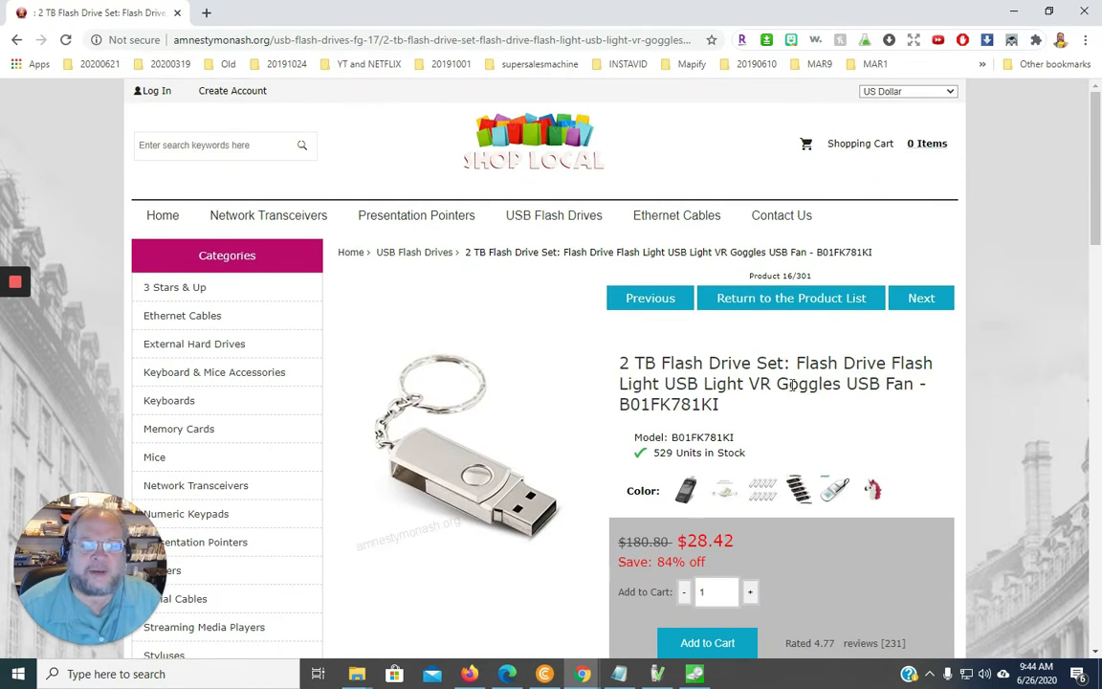
pyautogui.doubleClick(682, 537)
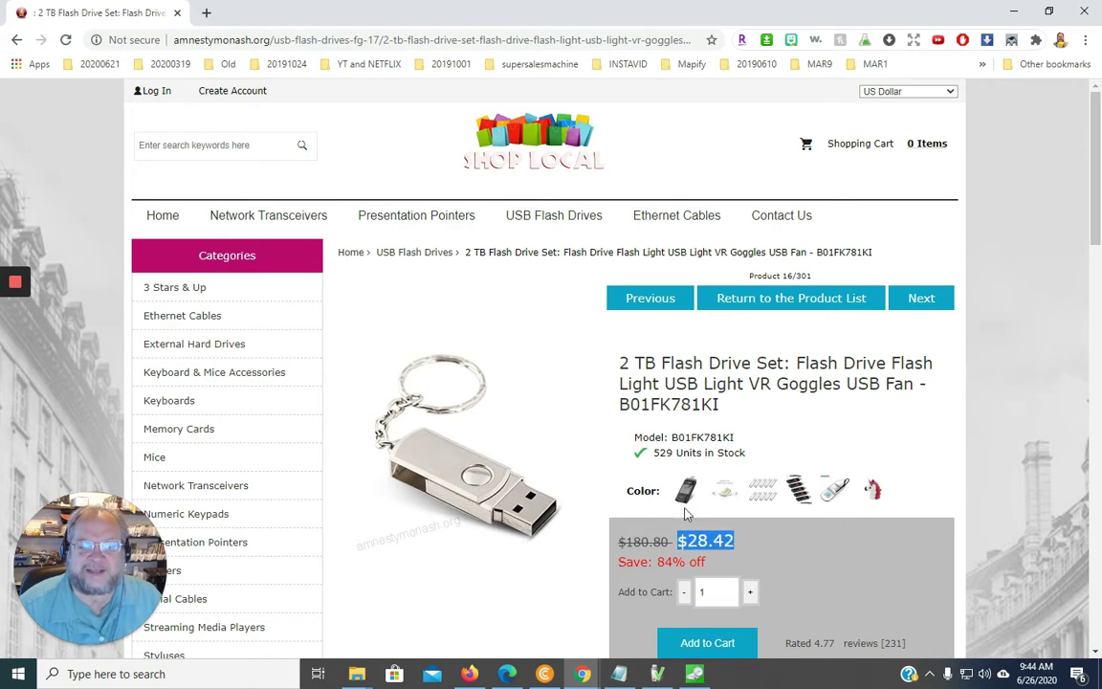
# Replace the shop page with the amazon.com home page
pyautogui.click(353, 41)
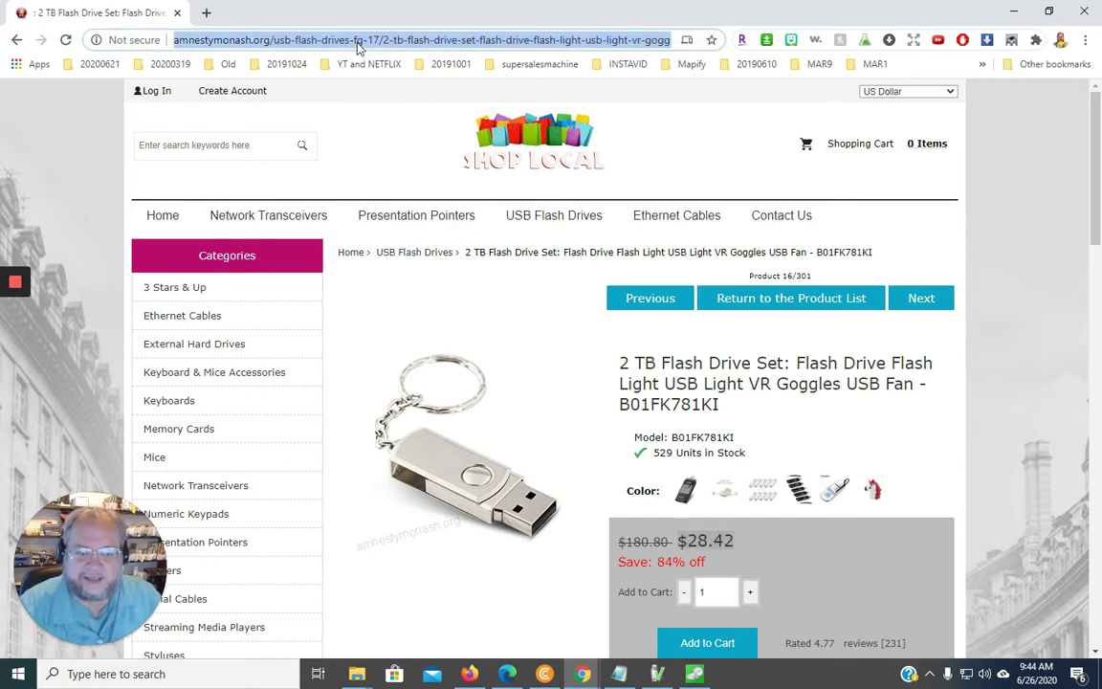
pyautogui.write('amazon.com')
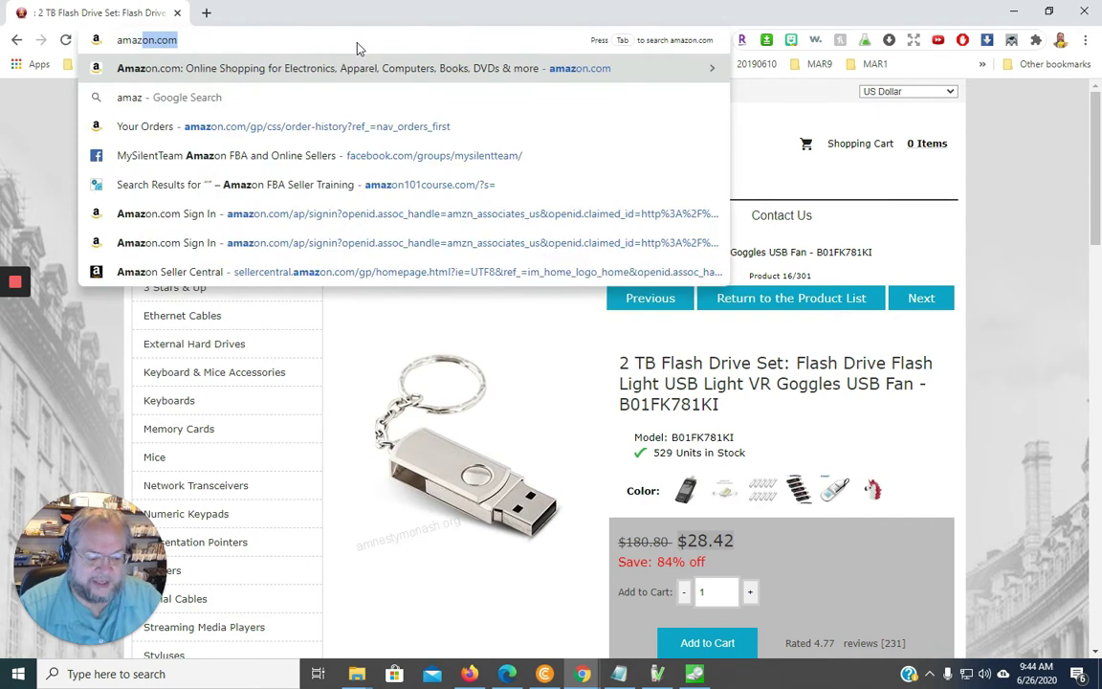
pyautogui.press('Return')
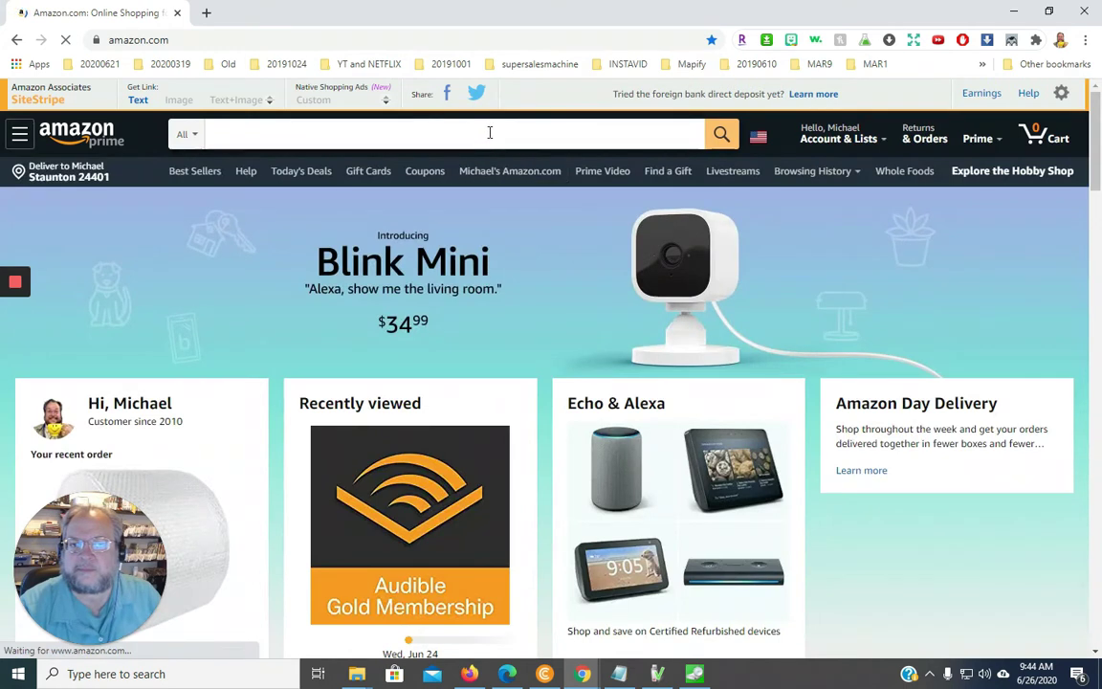
# Search Amazon for "2 tb flash drive"
pyautogui.click(492, 134)
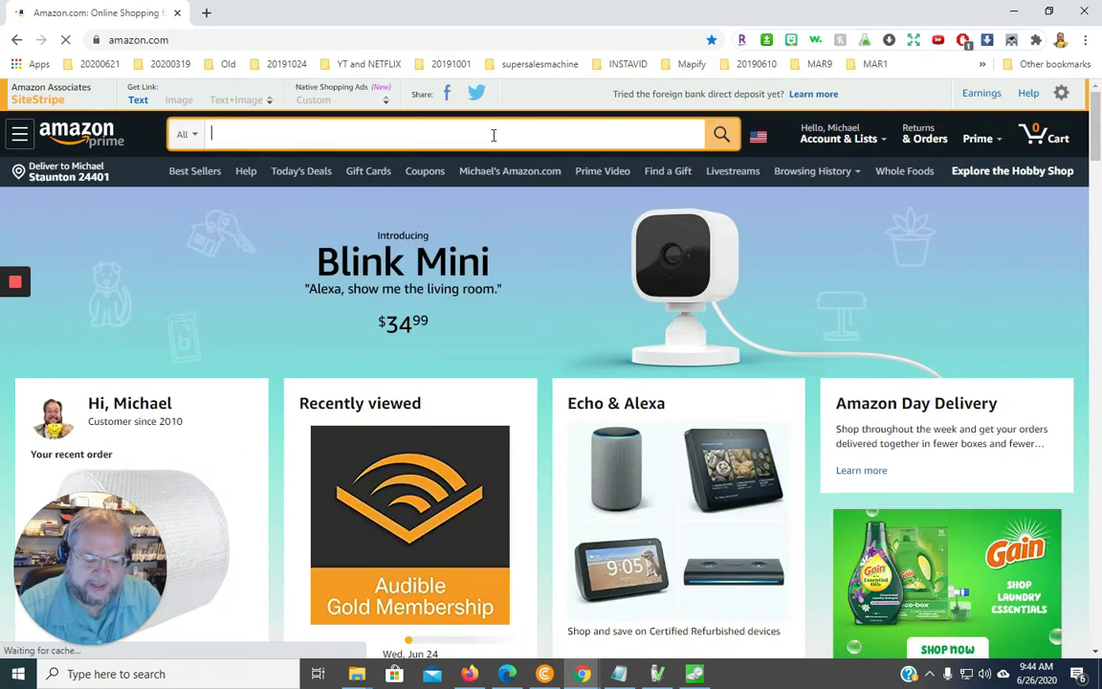
pyautogui.write('2 tb flash d')
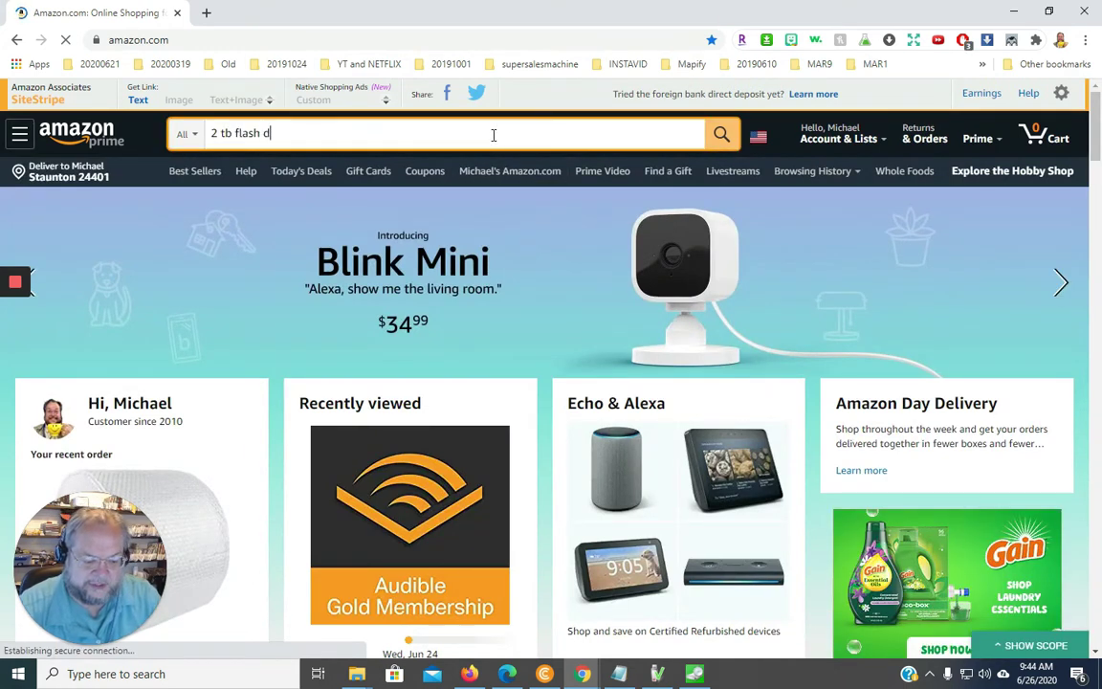
pyautogui.write('ri')
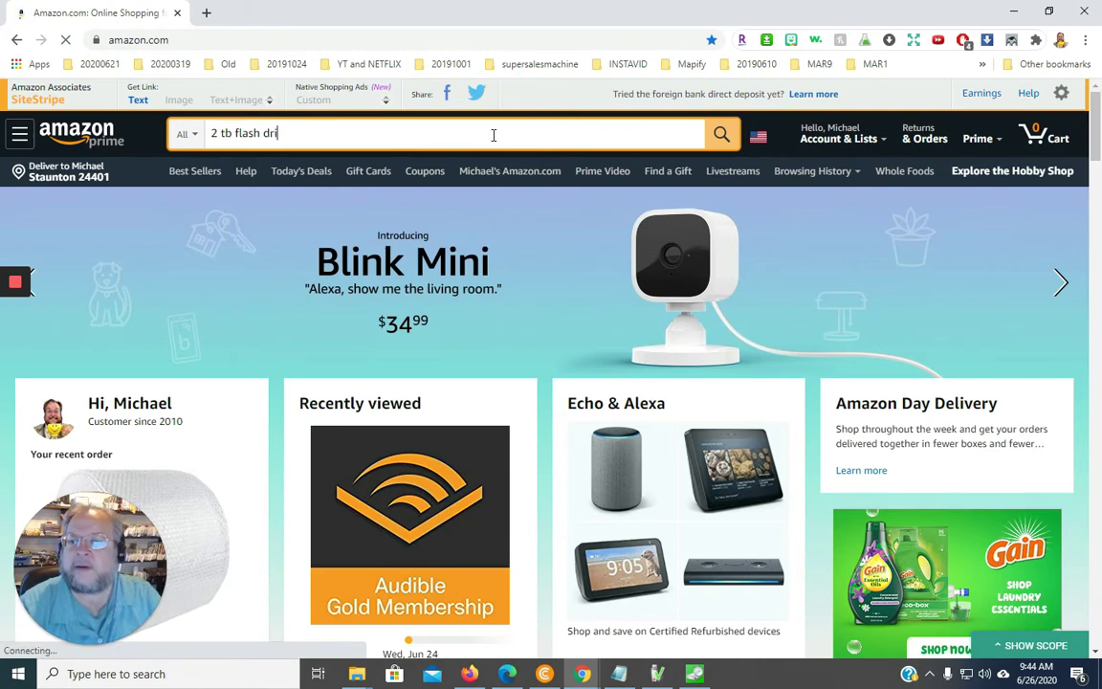
pyautogui.write('ve')
pyautogui.press('Return')
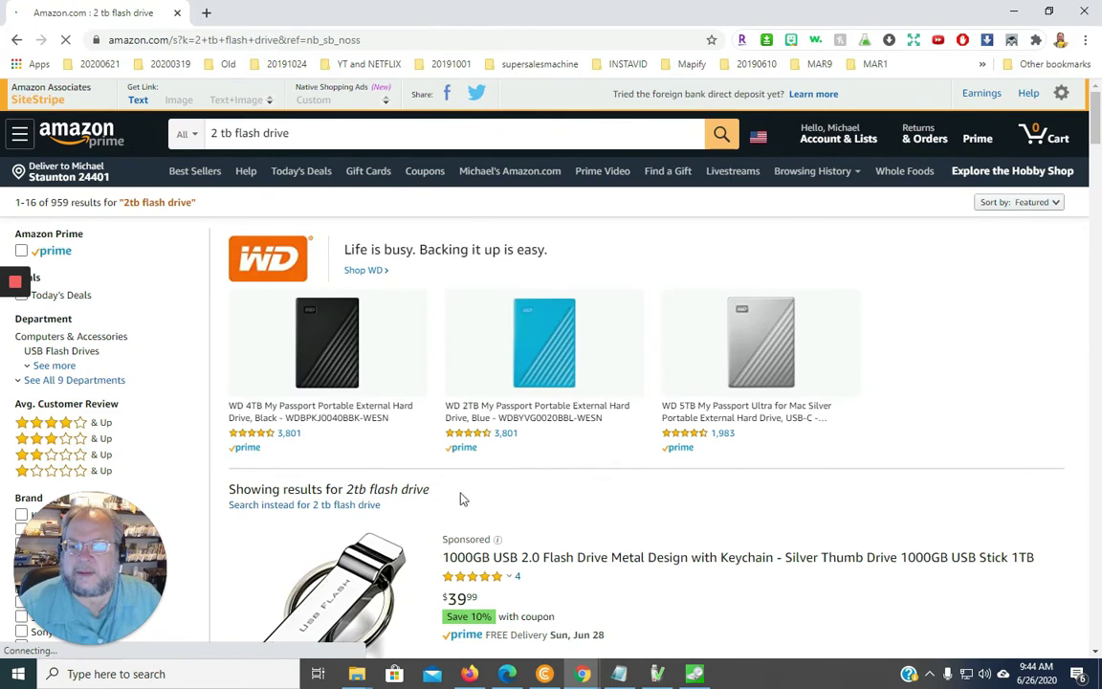
# Review the first search results and check the price of the Sabrent Rocket Nano 2TB external SSD
pyautogui.scroll(-2, 459, 499)
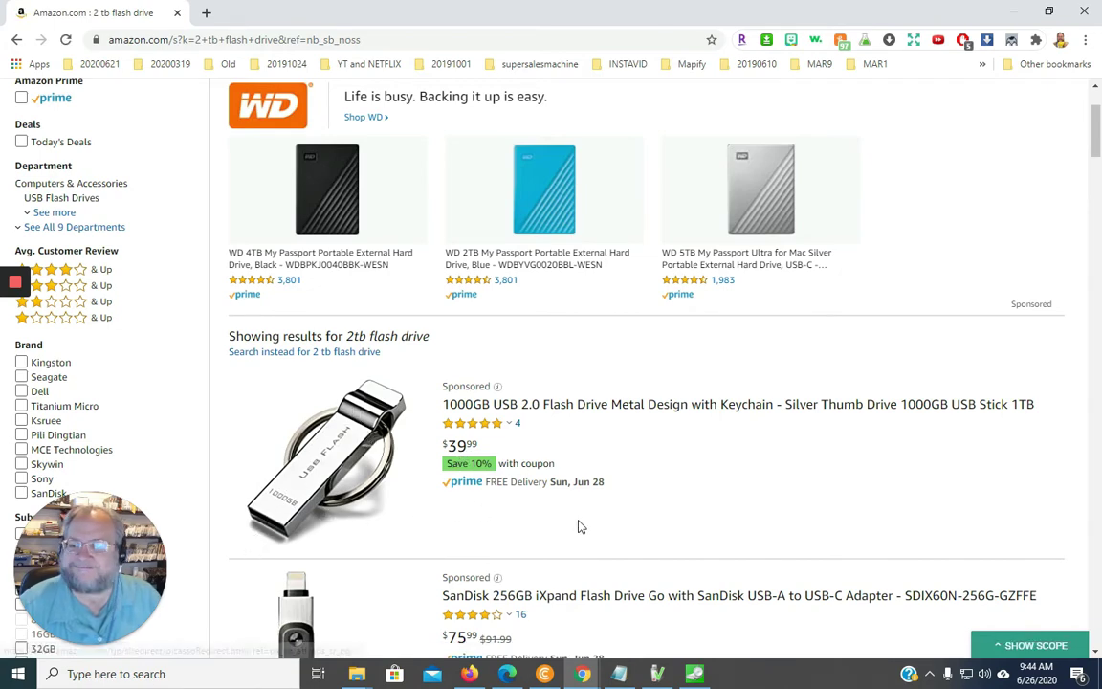
pyautogui.scroll(-3, 579, 527)
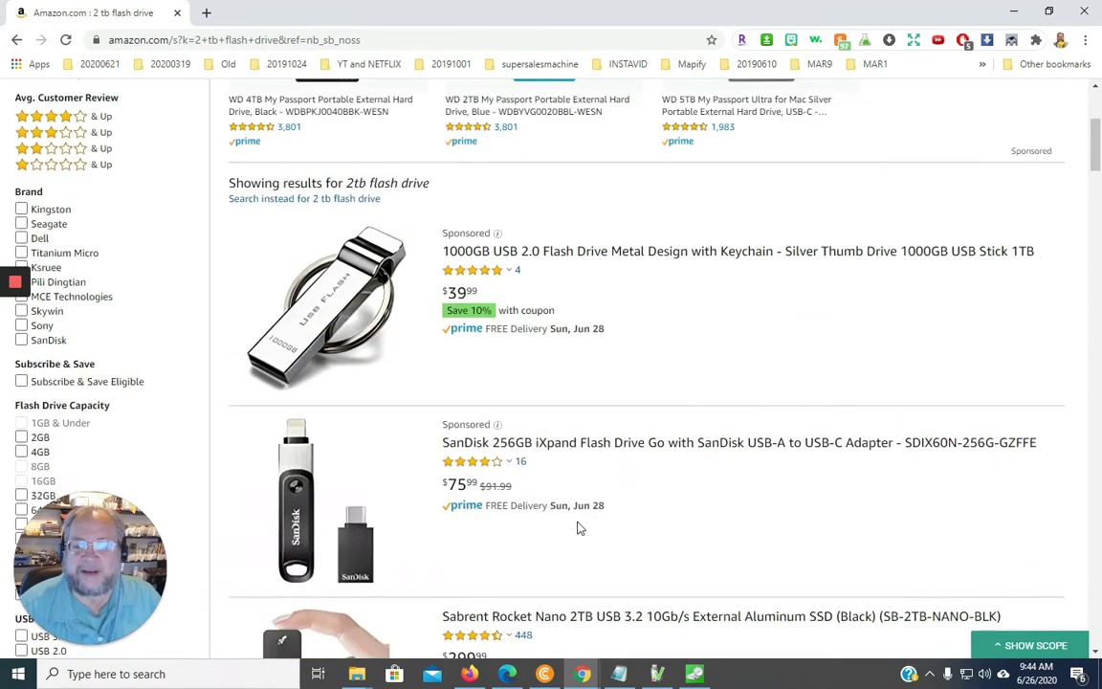
pyautogui.scroll(-3, 565, 529)
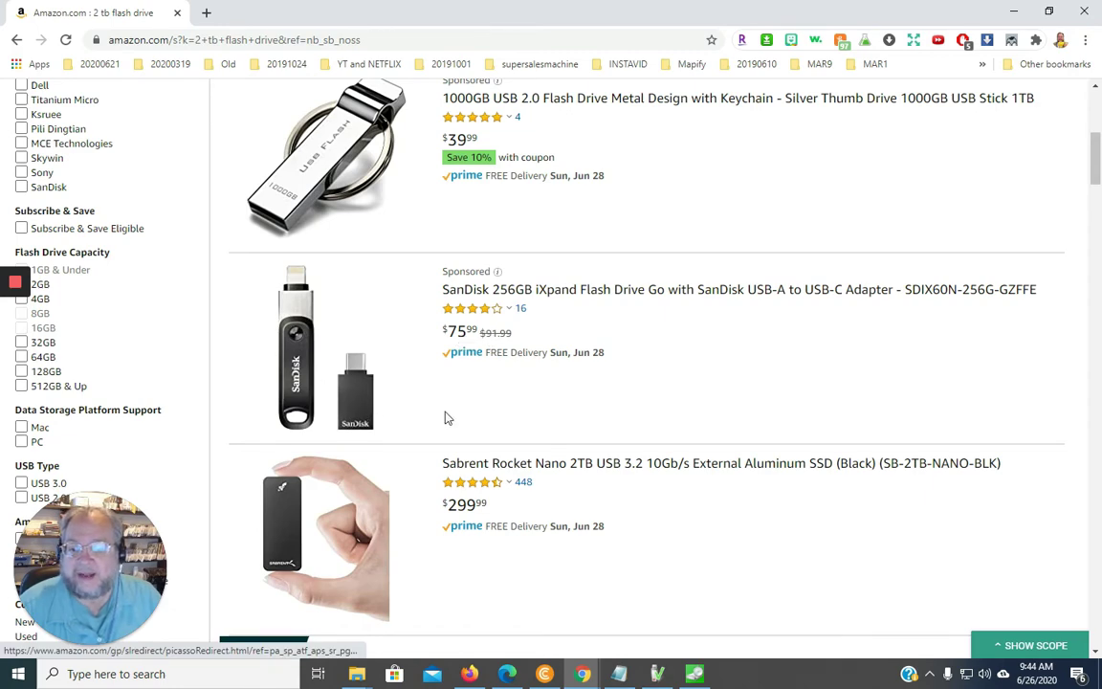
pyautogui.scroll(-1, 478, 517)
pyautogui.scroll(-1, 504, 516)
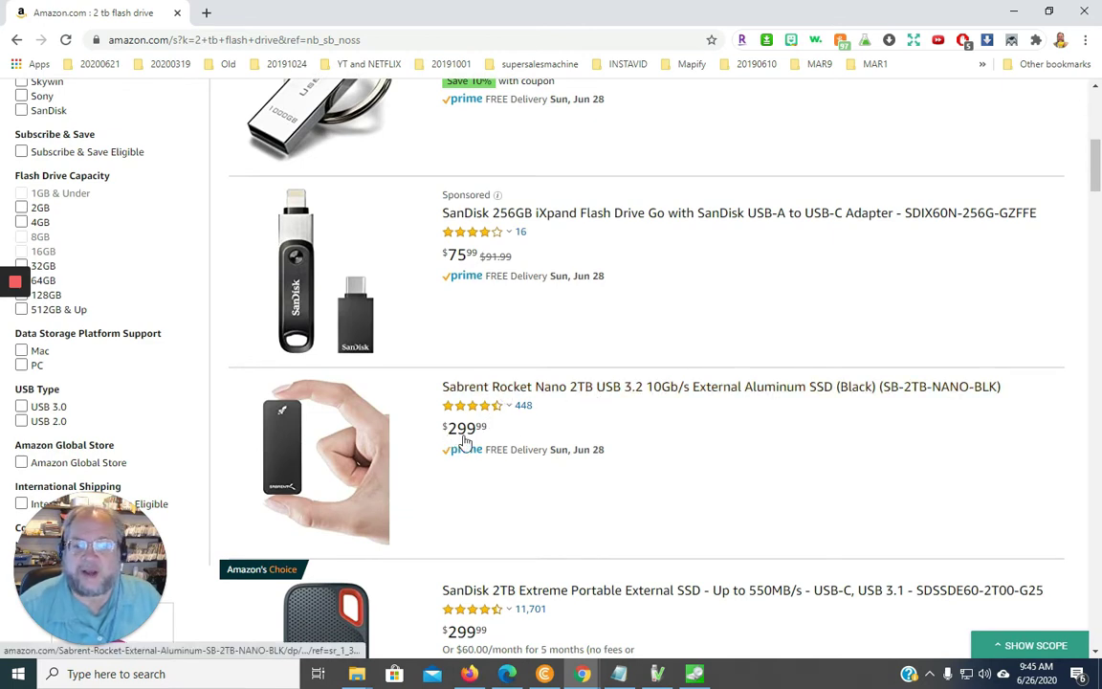
pyautogui.moveTo(500, 414)
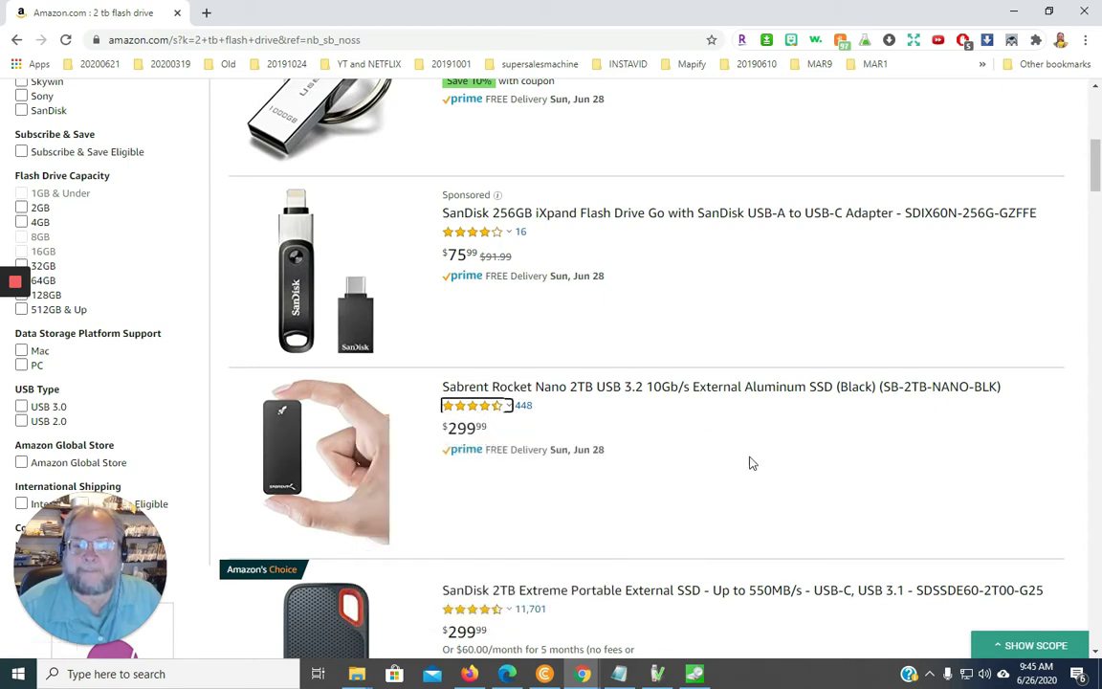
pyautogui.moveTo(438, 434); pyautogui.dragTo(507, 431)
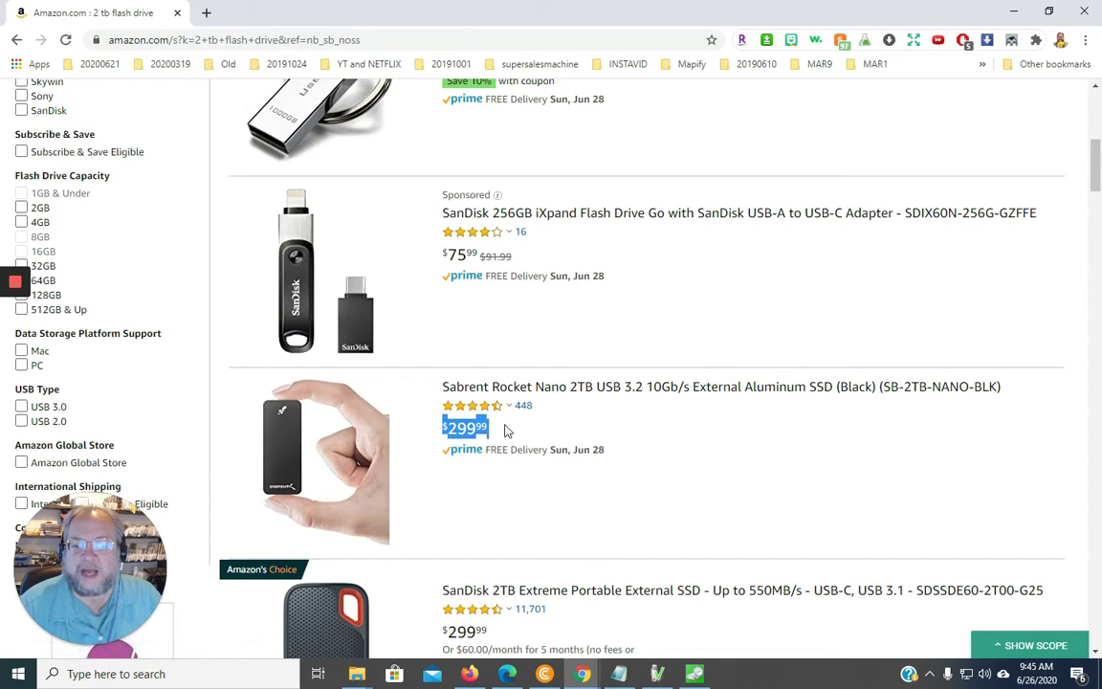
# Compare the prices and ratings of the SanDisk, WD, Seagate and Samsung 2TB drives further down the results
pyautogui.scroll(-1, 568, 512)
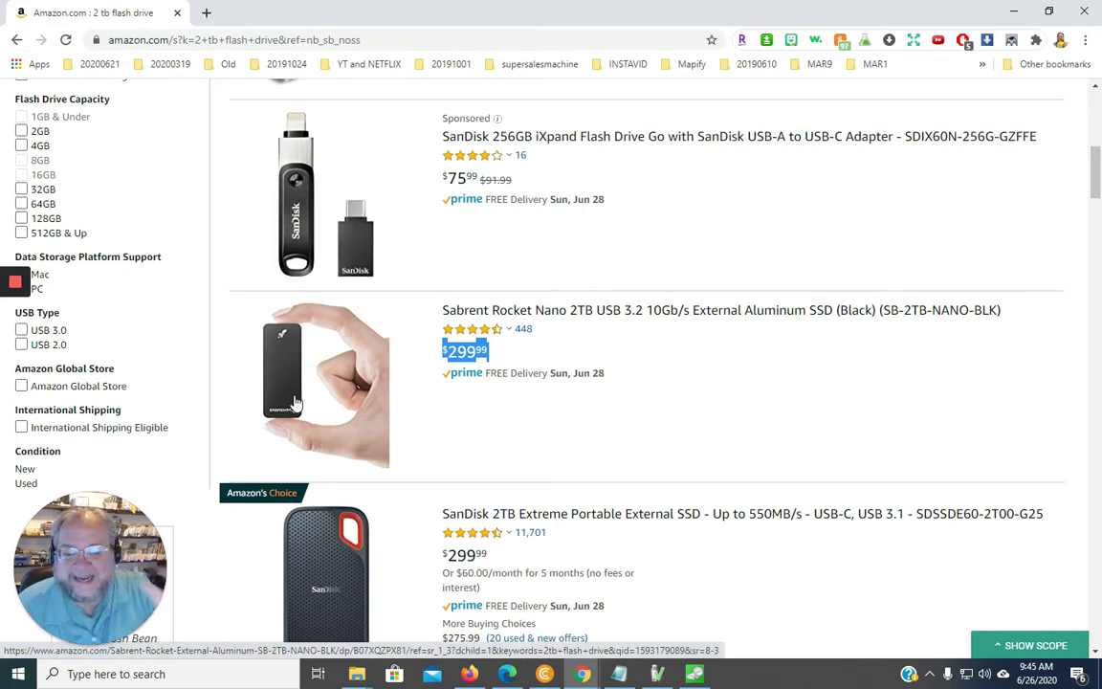
pyautogui.scroll(-2, 344, 450)
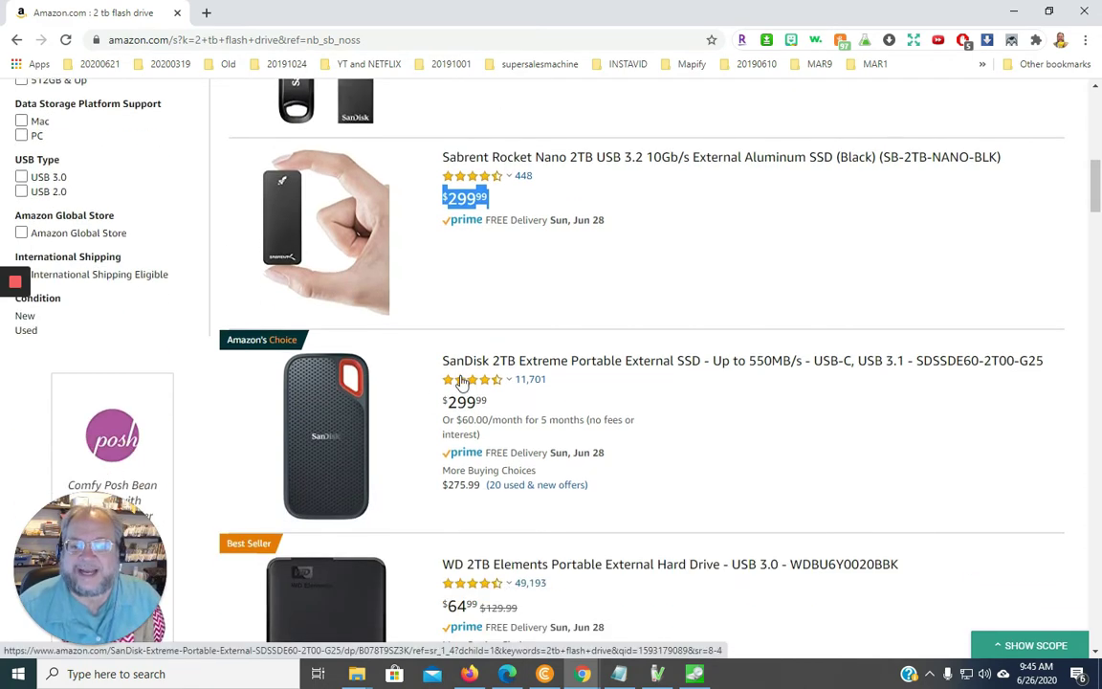
pyautogui.click(732, 460)
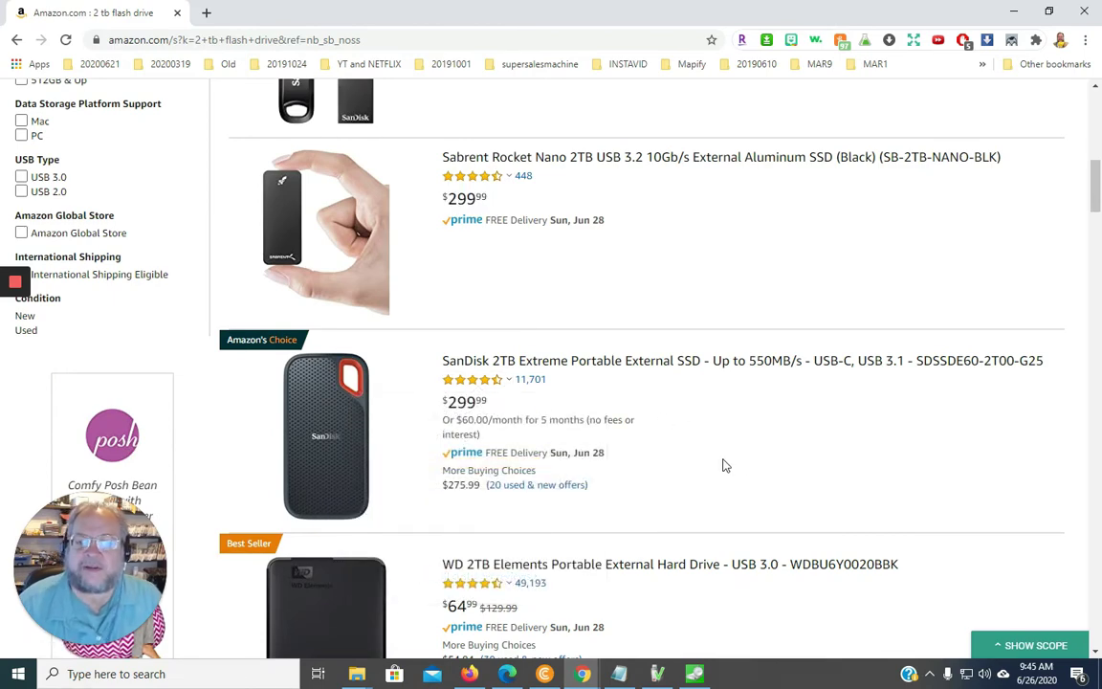
pyautogui.scroll(-2, 716, 463)
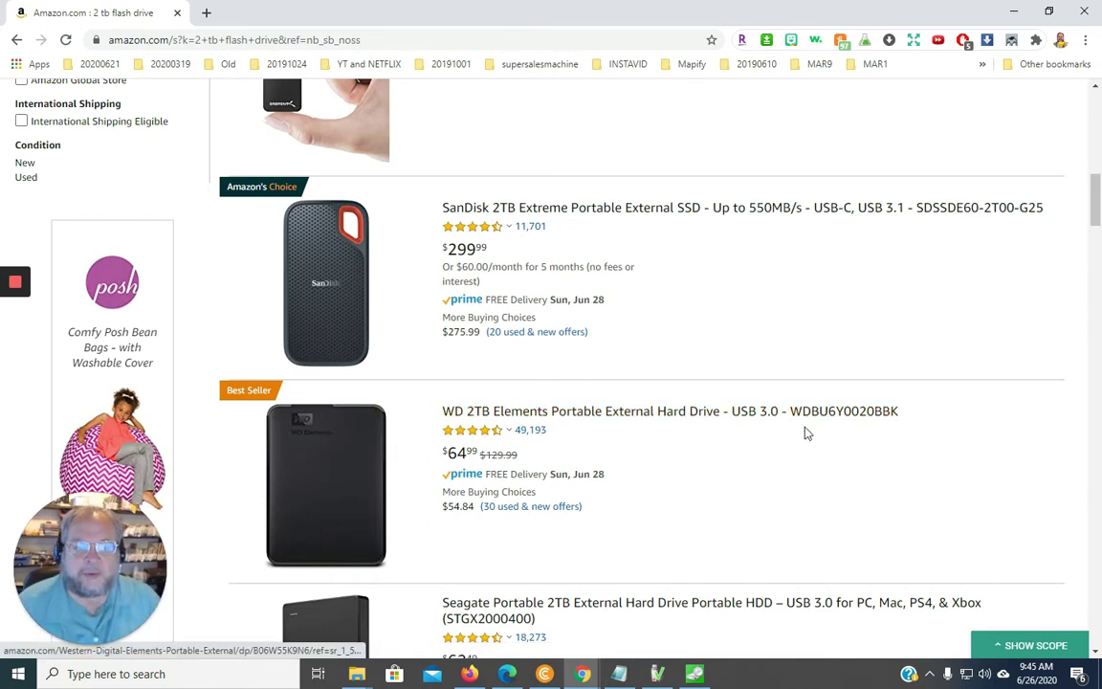
pyautogui.moveTo(479, 429)
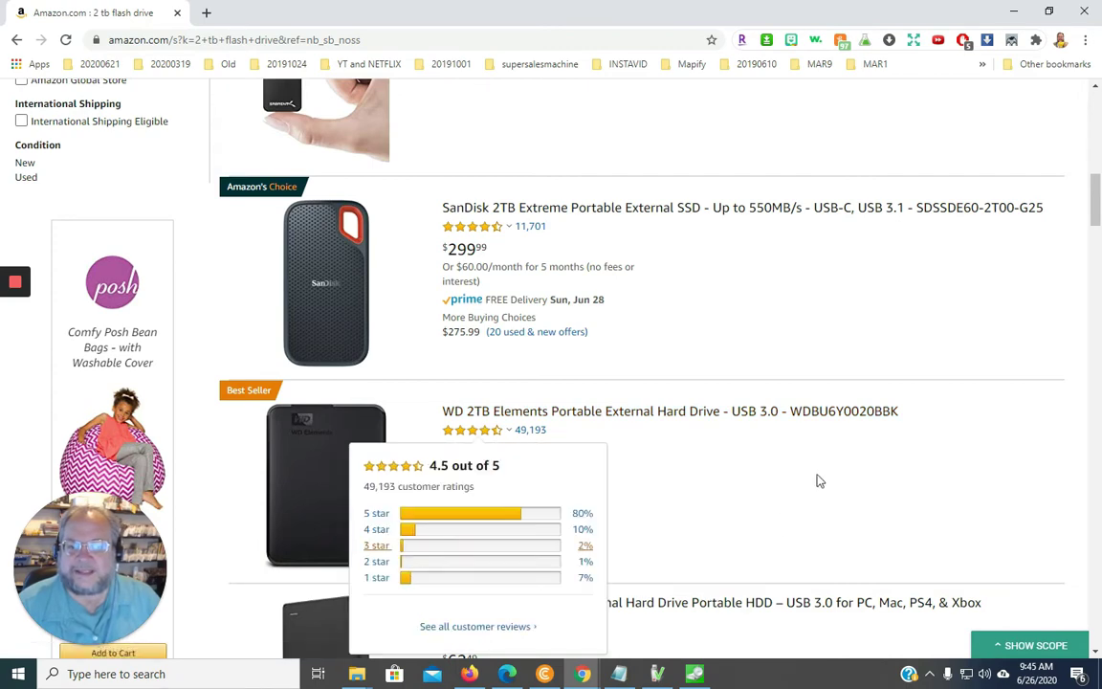
pyautogui.scroll(-4, 684, 485)
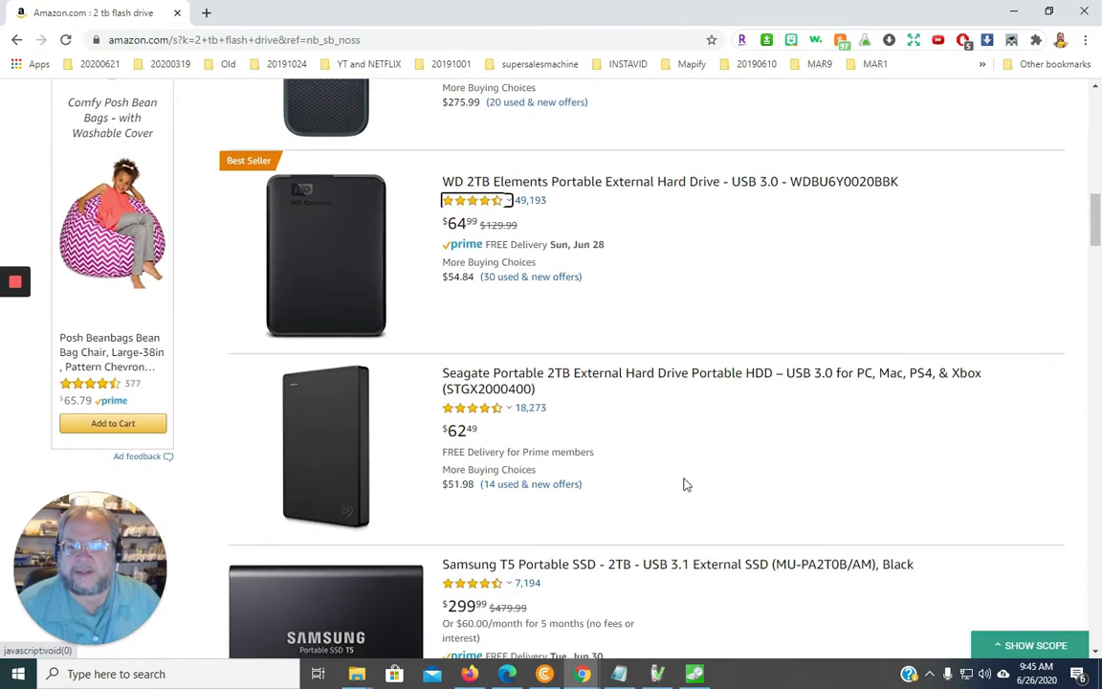
pyautogui.scroll(1, 684, 482)
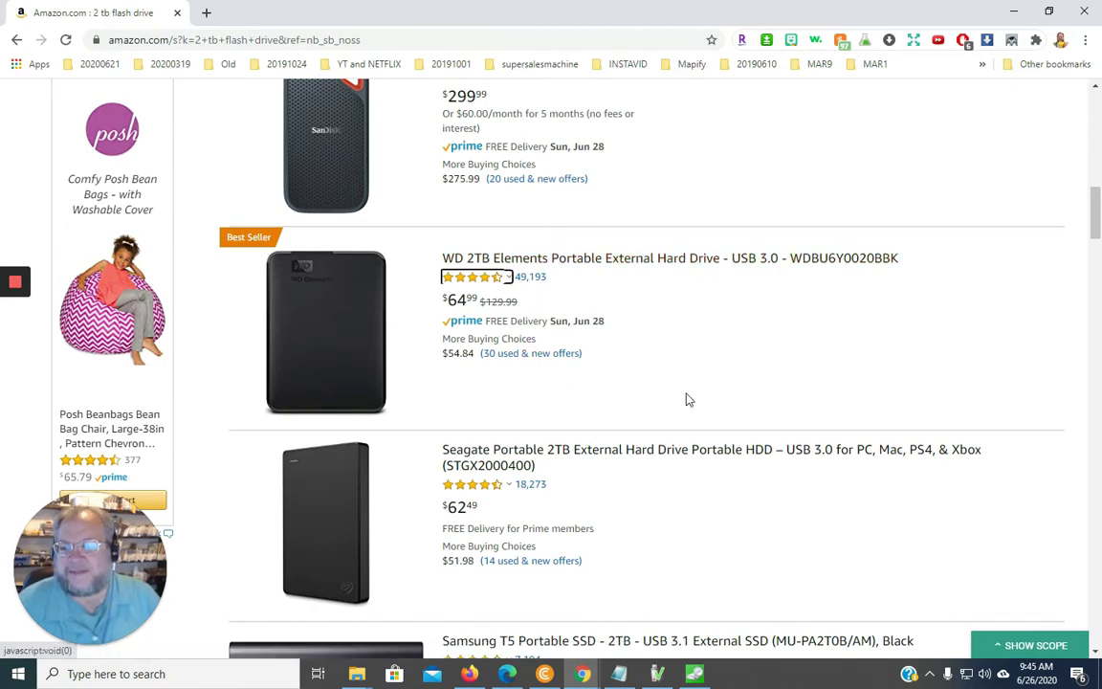
pyautogui.scroll(-2, 640, 522)
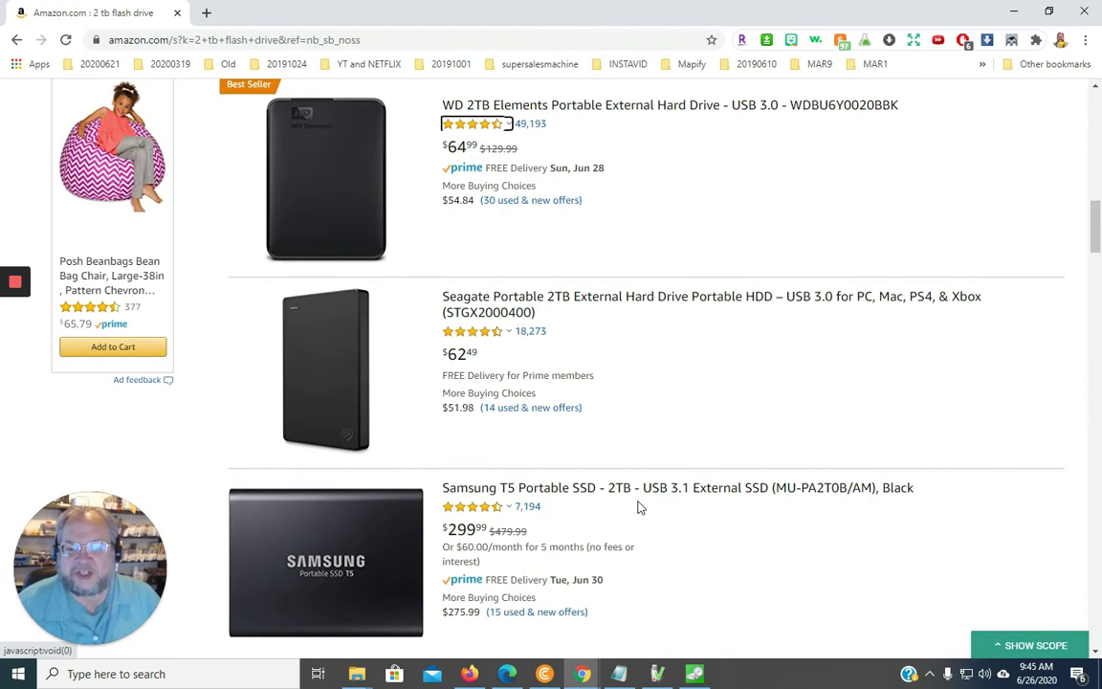
# Open the five-star customer reviews of the Sabrent Rocket Nano 2TB from its rating breakdown and look them over
pyautogui.scroll(7, 640, 508)
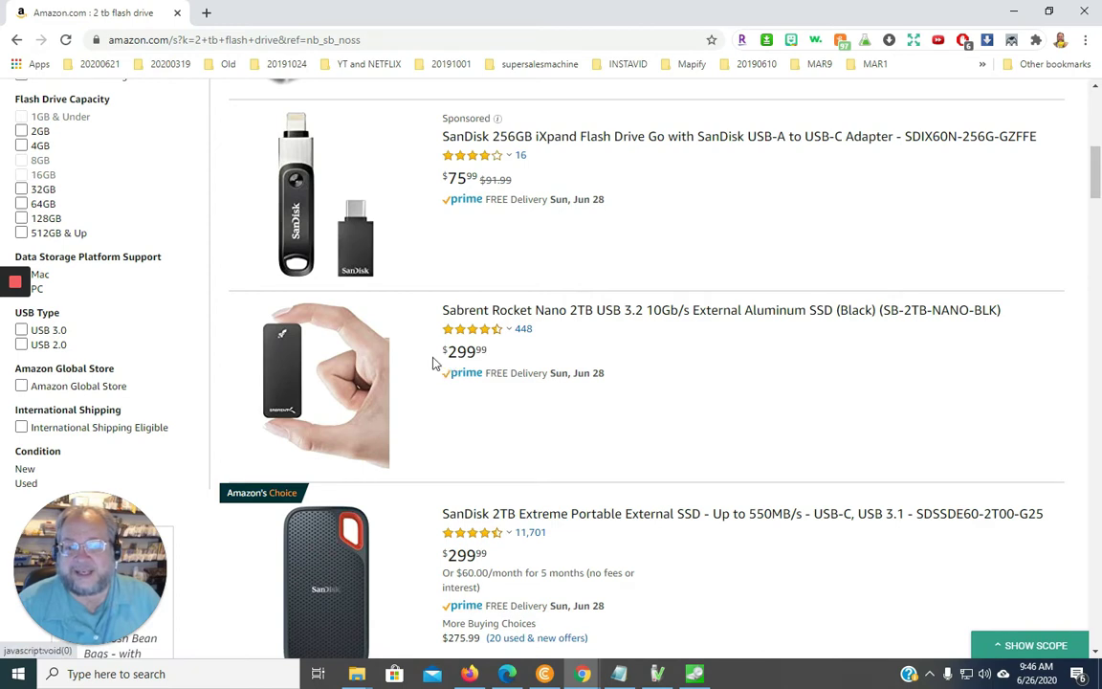
pyautogui.moveTo(502, 332)
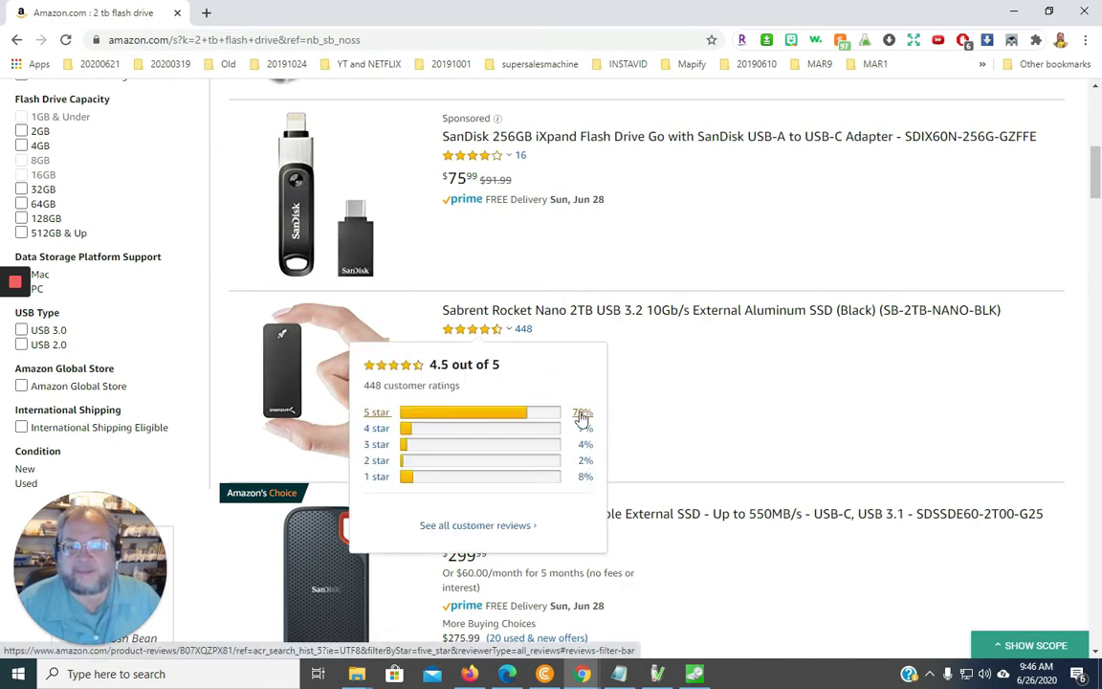
pyautogui.click(583, 414)
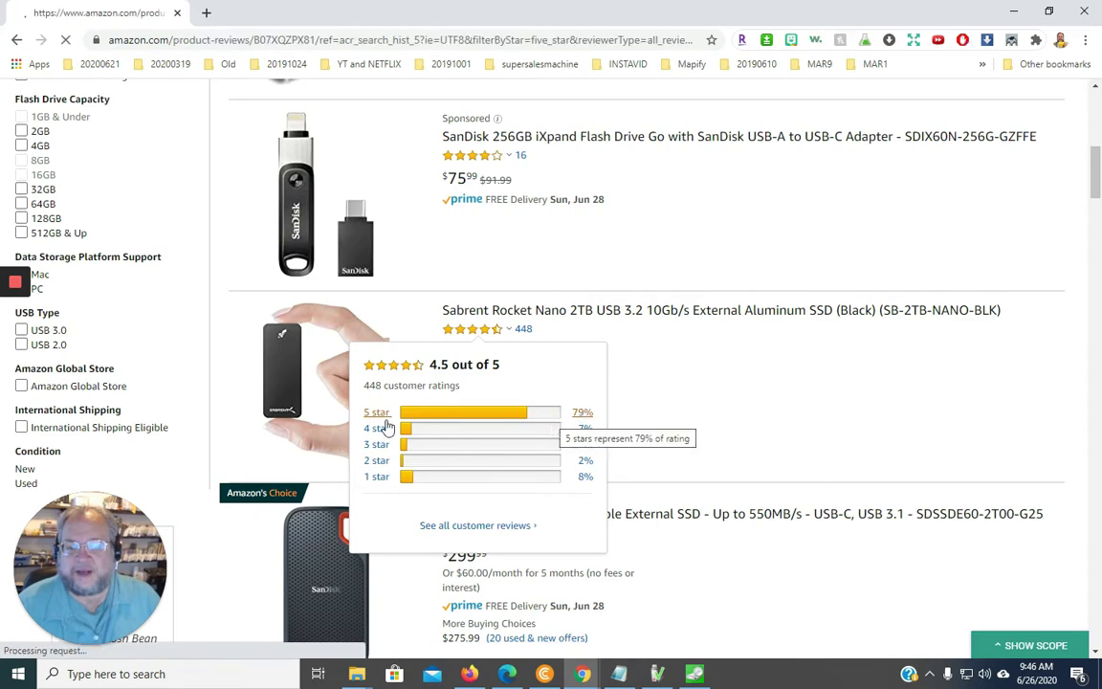
pyautogui.scroll(-6, 365, 478)
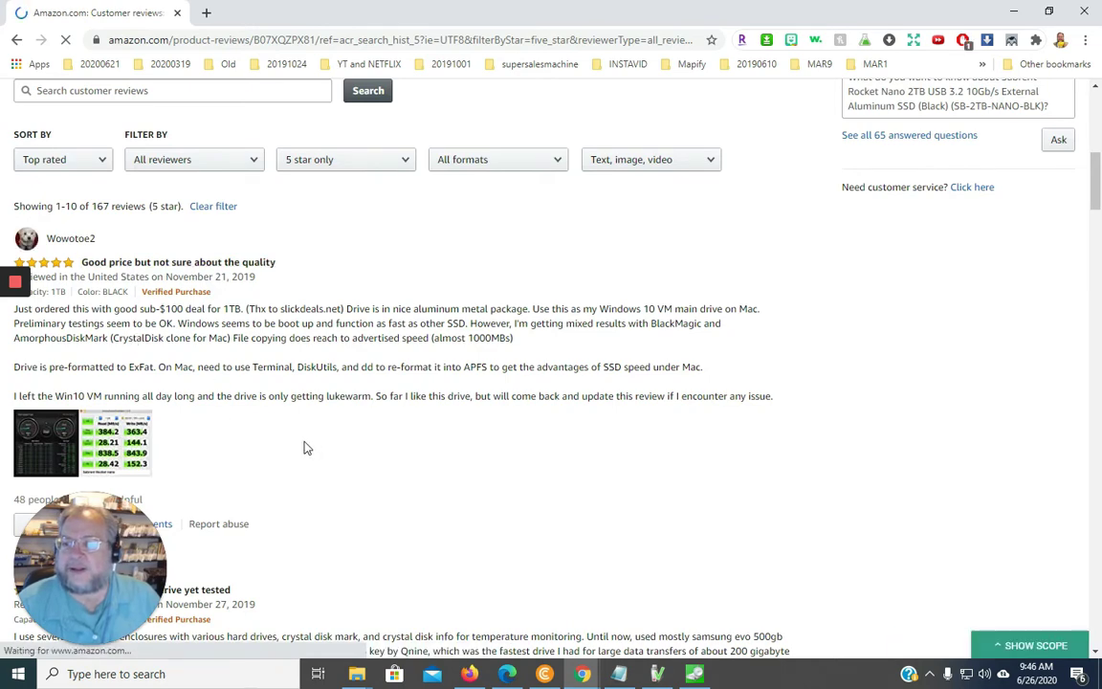
pyautogui.scroll(4, 327, 386)
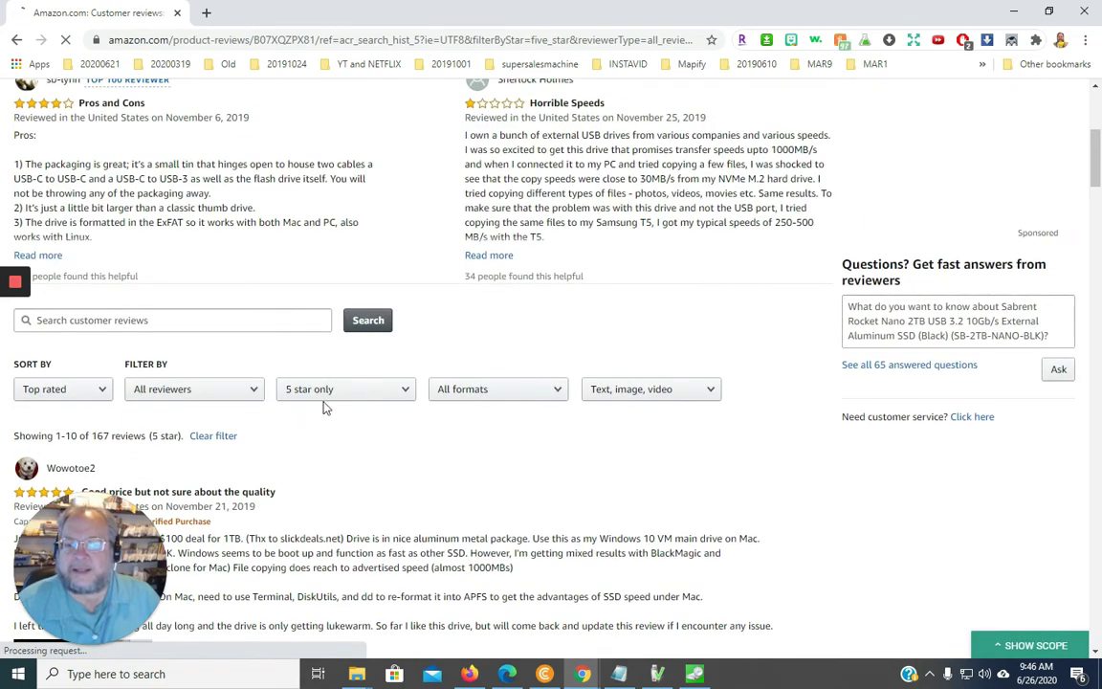
# Filter the Sabrent Rocket Nano customer reviews to 1 star only
pyautogui.click(81, 392)
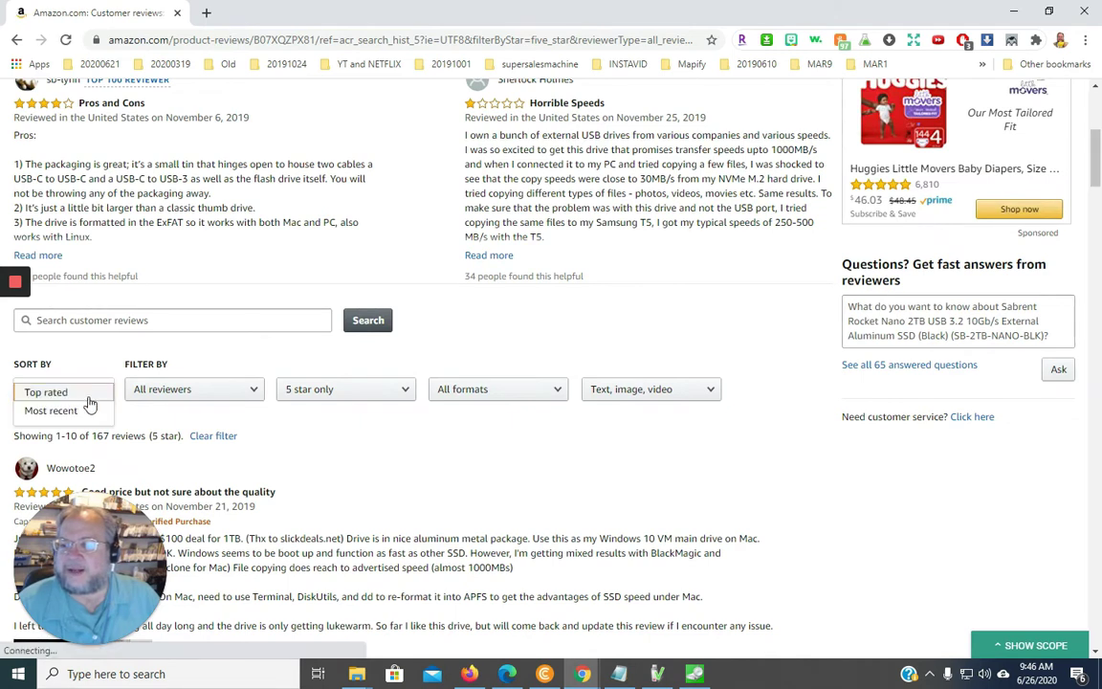
pyautogui.click(246, 396)
pyautogui.click(356, 391)
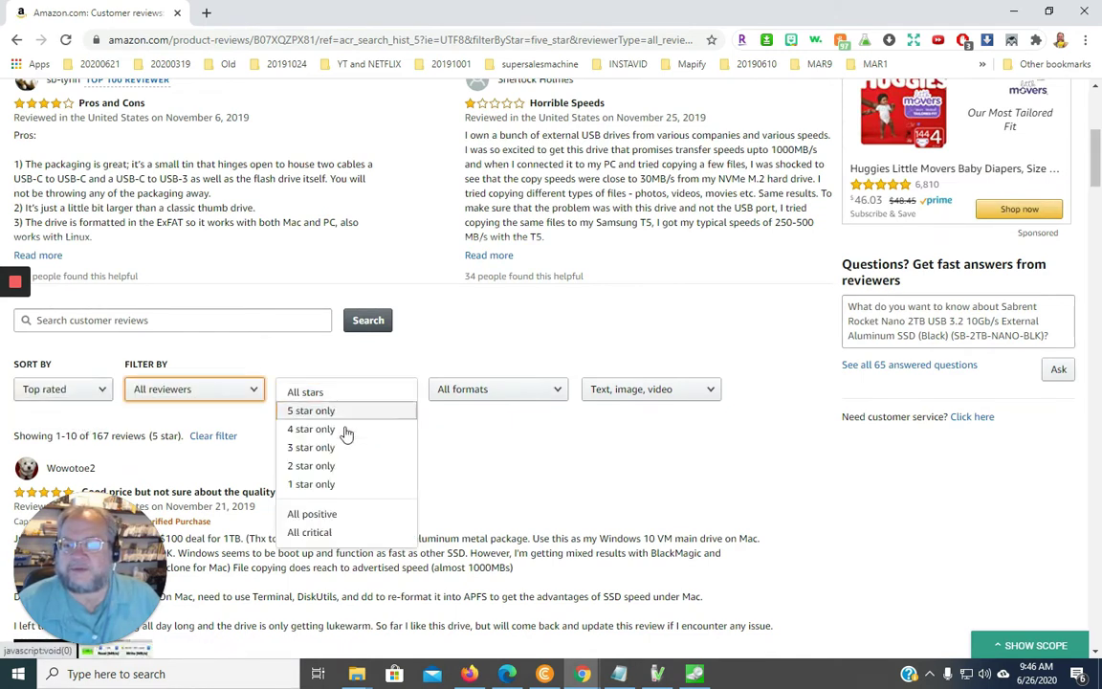
pyautogui.click(321, 485)
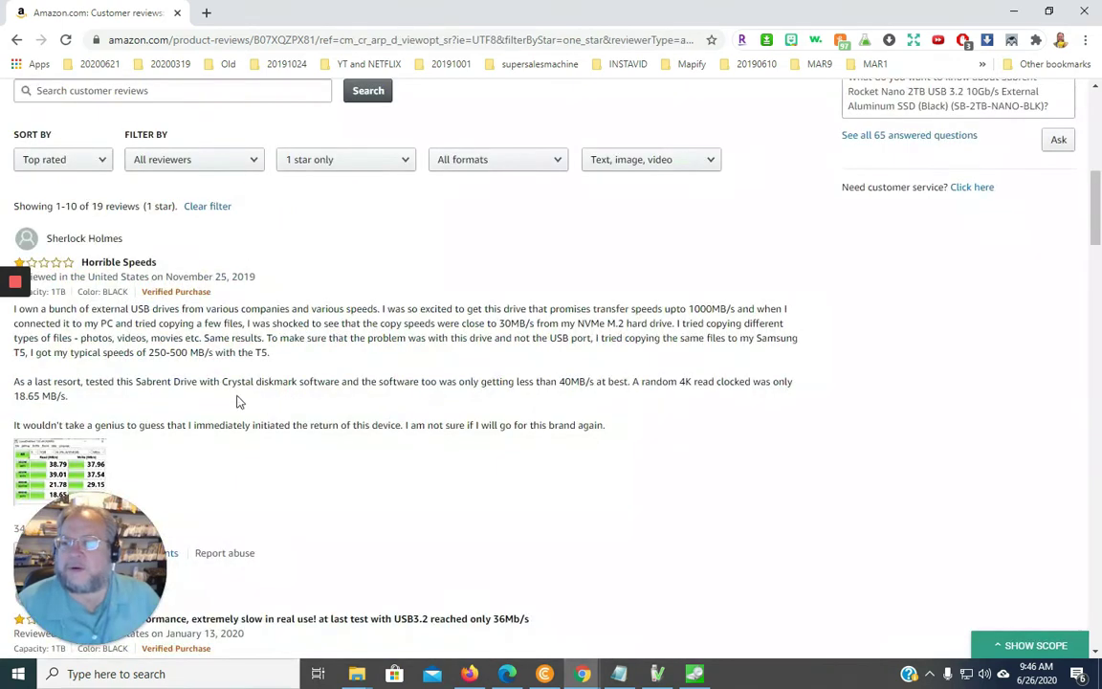
# Read the "Horrible Speeds" review for its account of promised and tested transfer speeds, and return to the rating summary
pyautogui.moveTo(80, 311); pyautogui.dragTo(241, 310)
pyautogui.moveTo(429, 309); pyautogui.dragTo(496, 310)
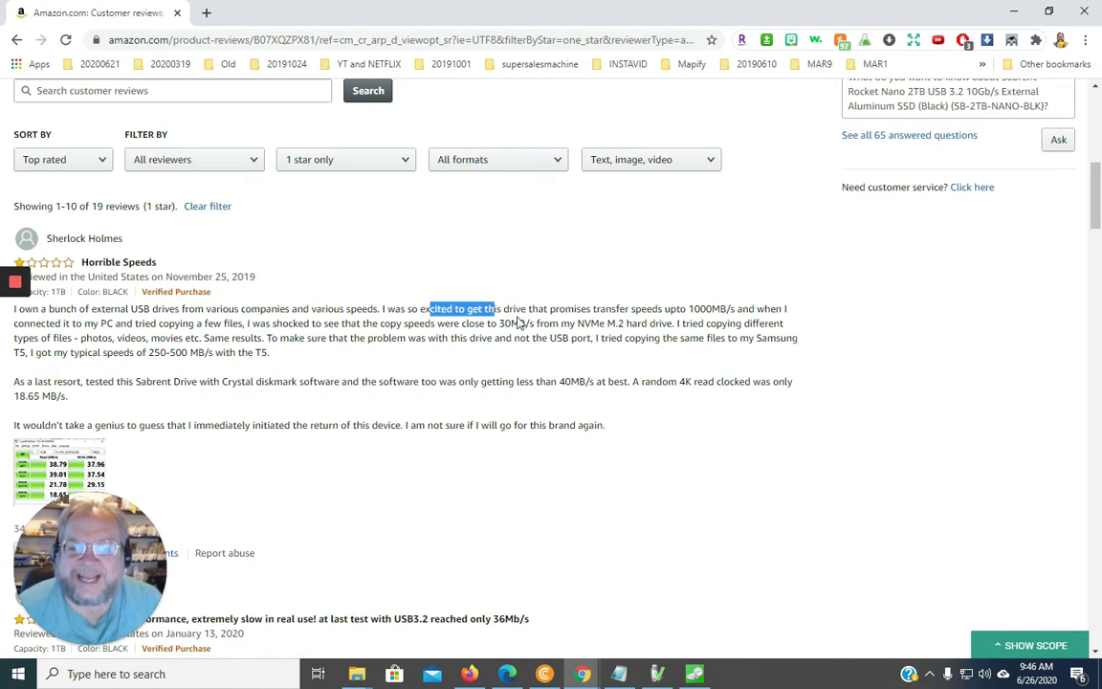
pyautogui.moveTo(667, 309); pyautogui.dragTo(735, 310)
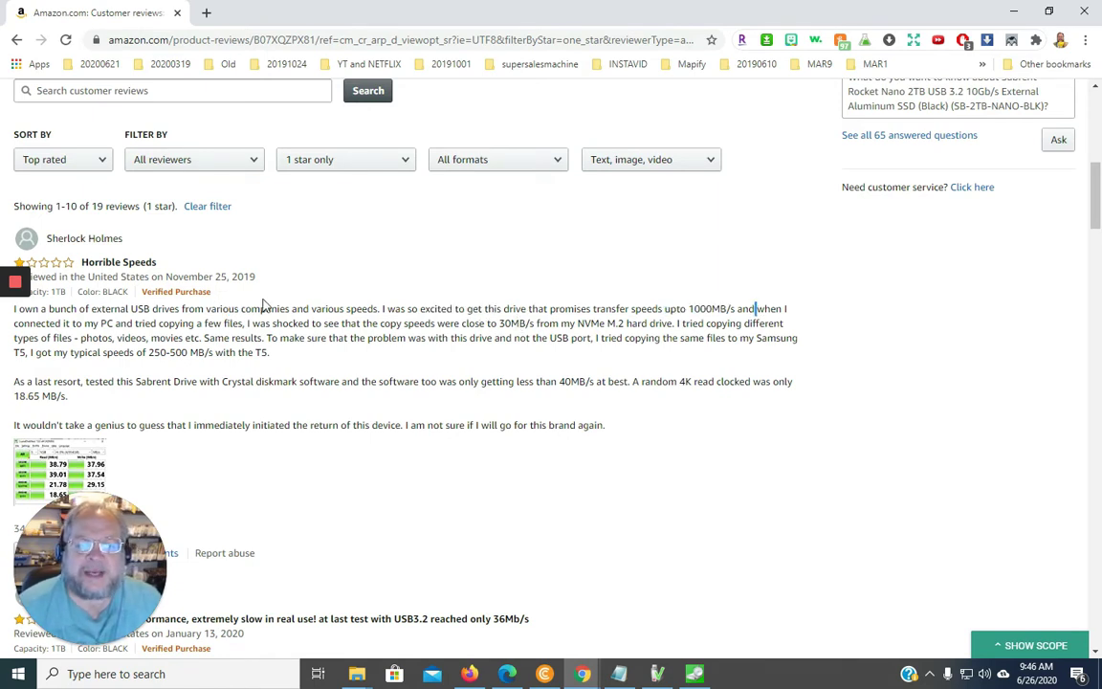
pyautogui.moveTo(161, 323); pyautogui.dragTo(230, 324)
pyautogui.moveTo(308, 324); pyautogui.dragTo(582, 326)
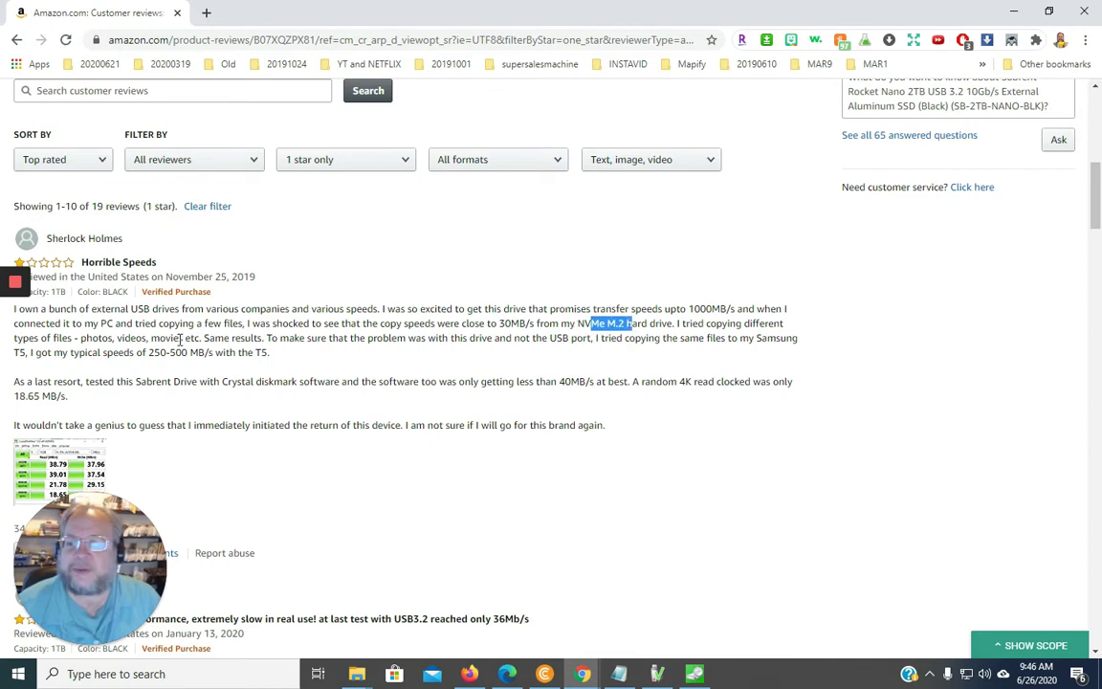
pyautogui.moveTo(144, 337); pyautogui.dragTo(111, 338)
pyautogui.moveTo(73, 380); pyautogui.dragTo(100, 380)
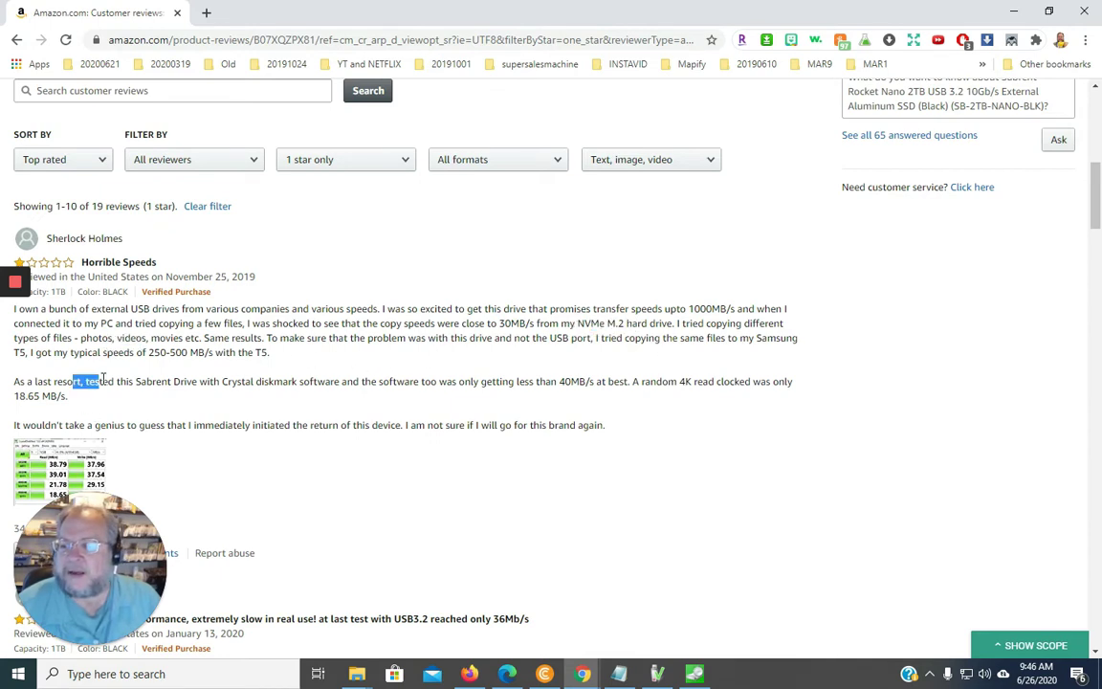
pyautogui.moveTo(238, 382); pyautogui.dragTo(571, 382)
pyautogui.scroll(6, 595, 423)
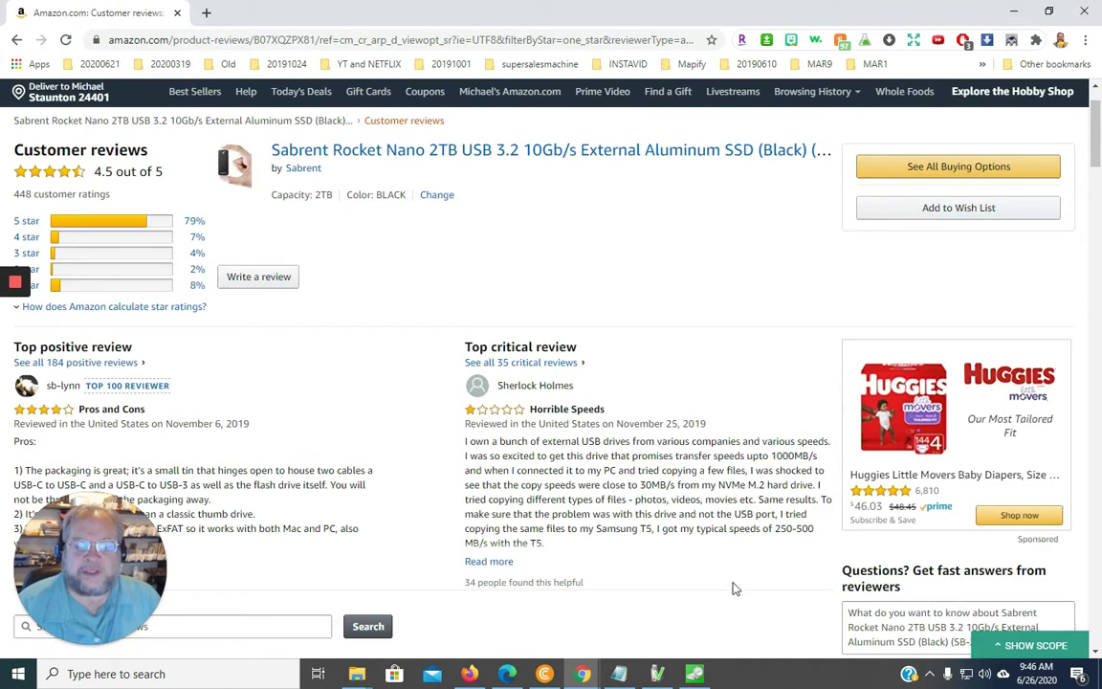
# Switch to CrystalDiskMark, choose the F: drive as the test target, and run all of its read and write speed tests
pyautogui.moveTo(722, 659)
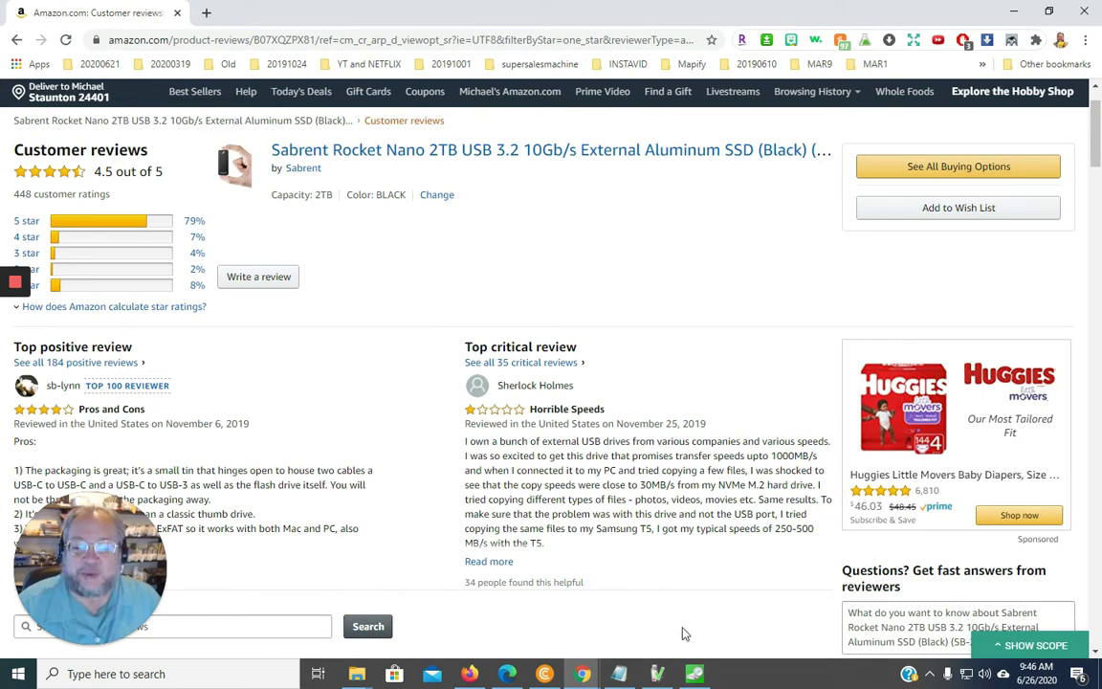
pyautogui.click(695, 673)
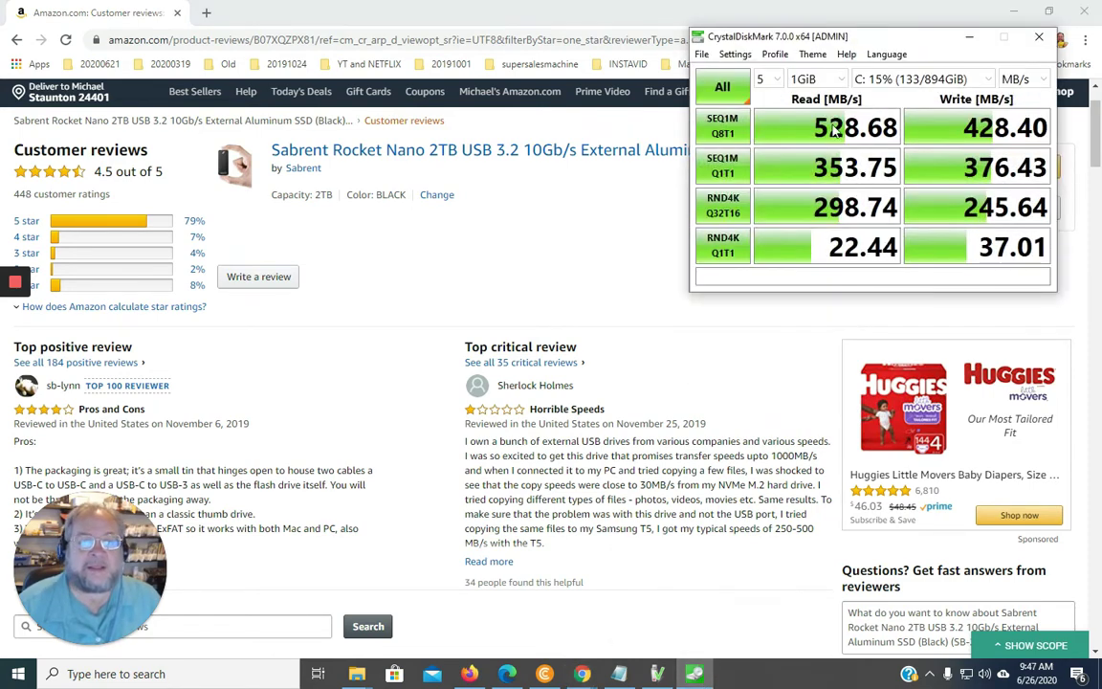
pyautogui.moveTo(824, 37); pyautogui.dragTo(519, 165)
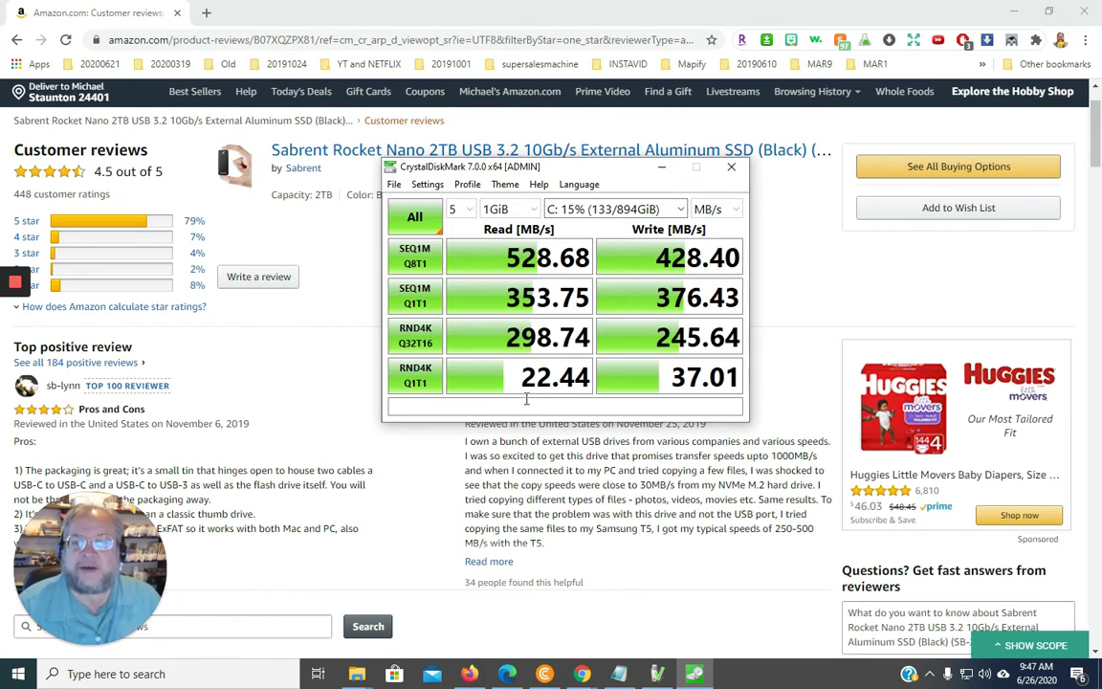
pyautogui.click(651, 209)
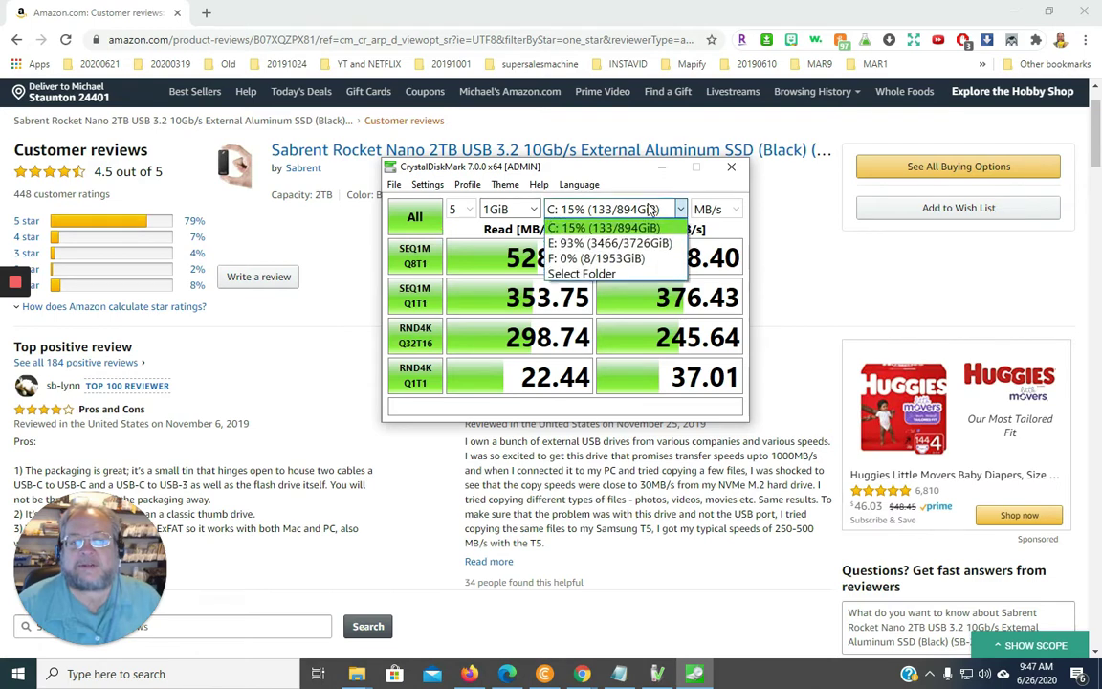
pyautogui.click(622, 261)
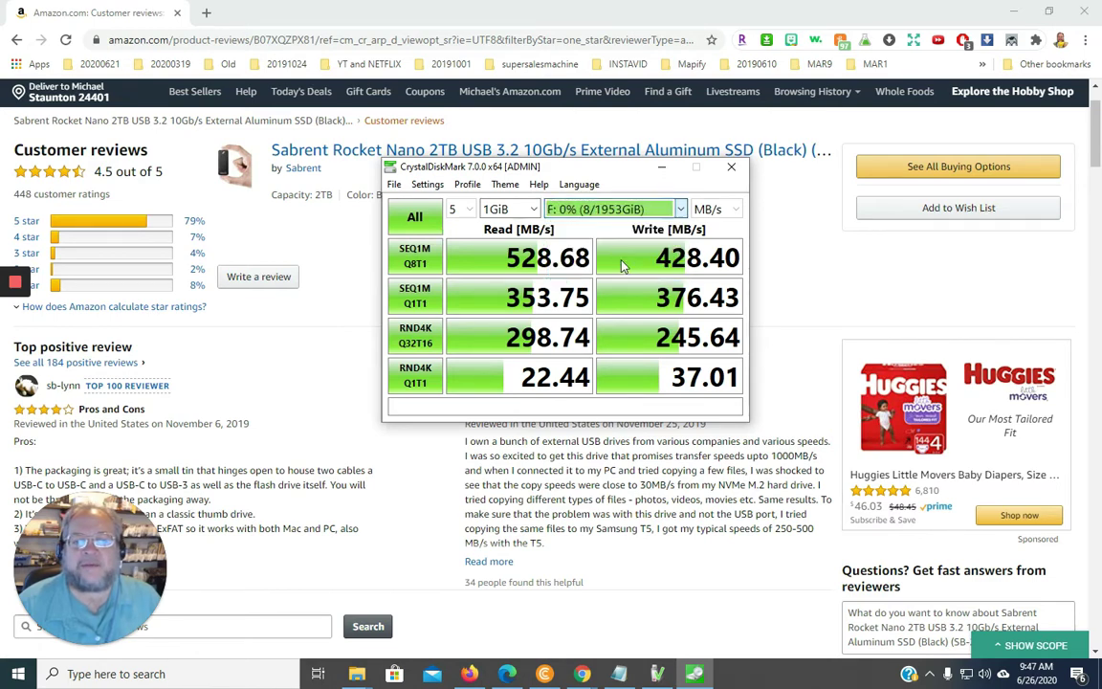
pyautogui.click(415, 218)
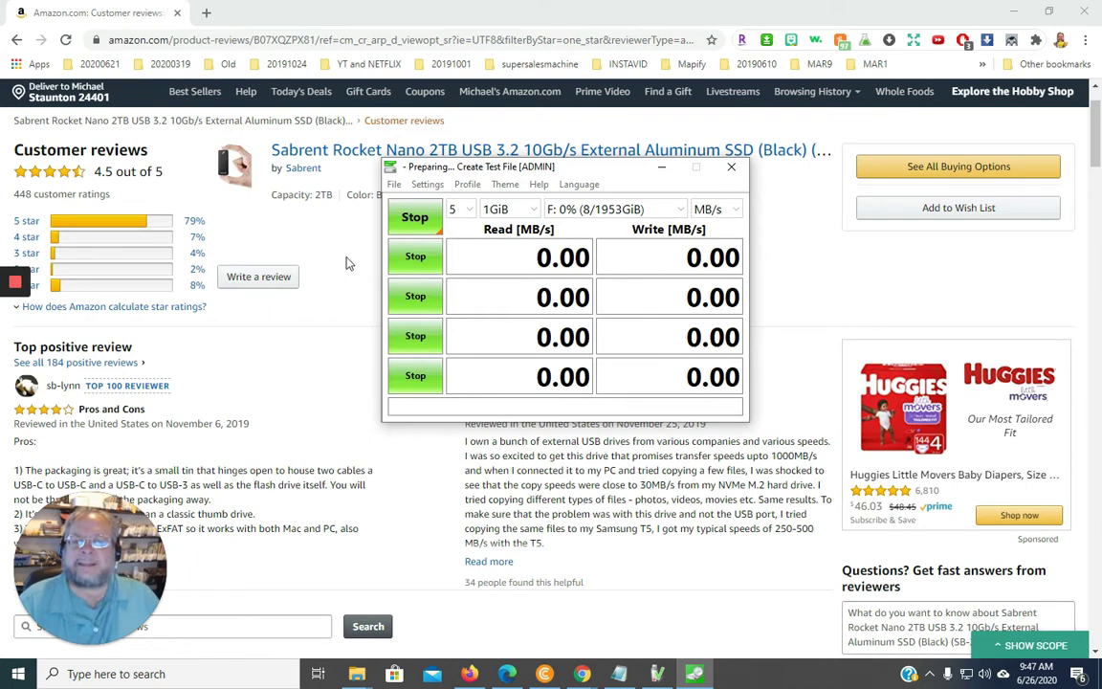
# Return to Chrome's Google results for B01FK781KI and open the Amazon review "This is a heck of a good price...especially considering the 2TB"
pyautogui.click(802, 251)
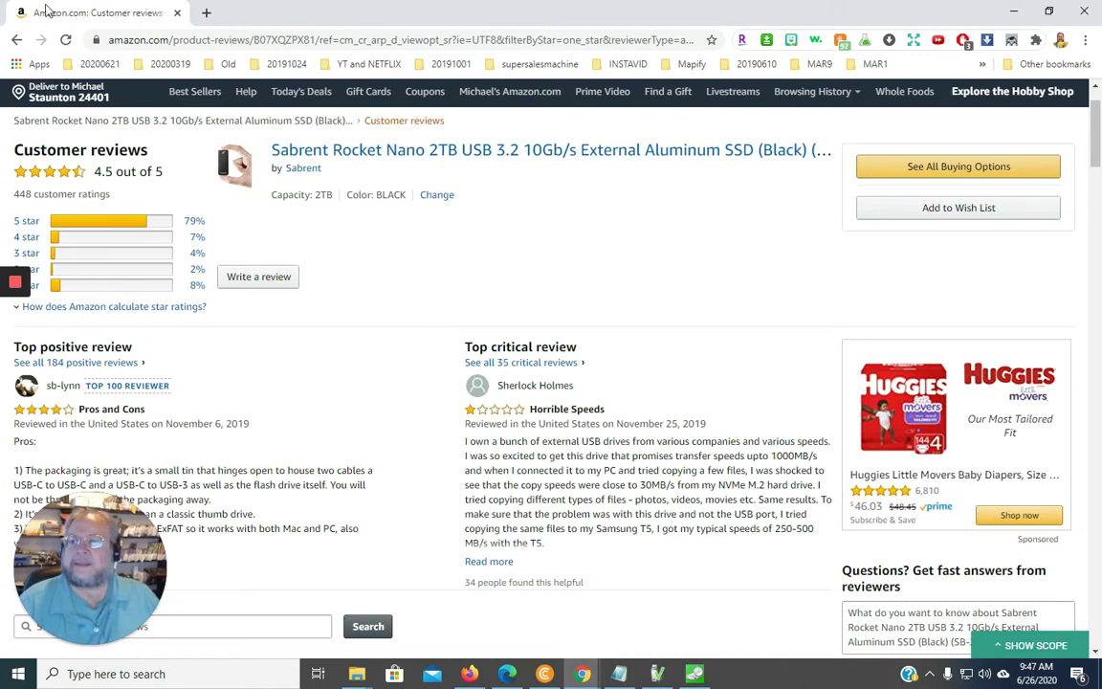
pyautogui.rightClick(21, 43)
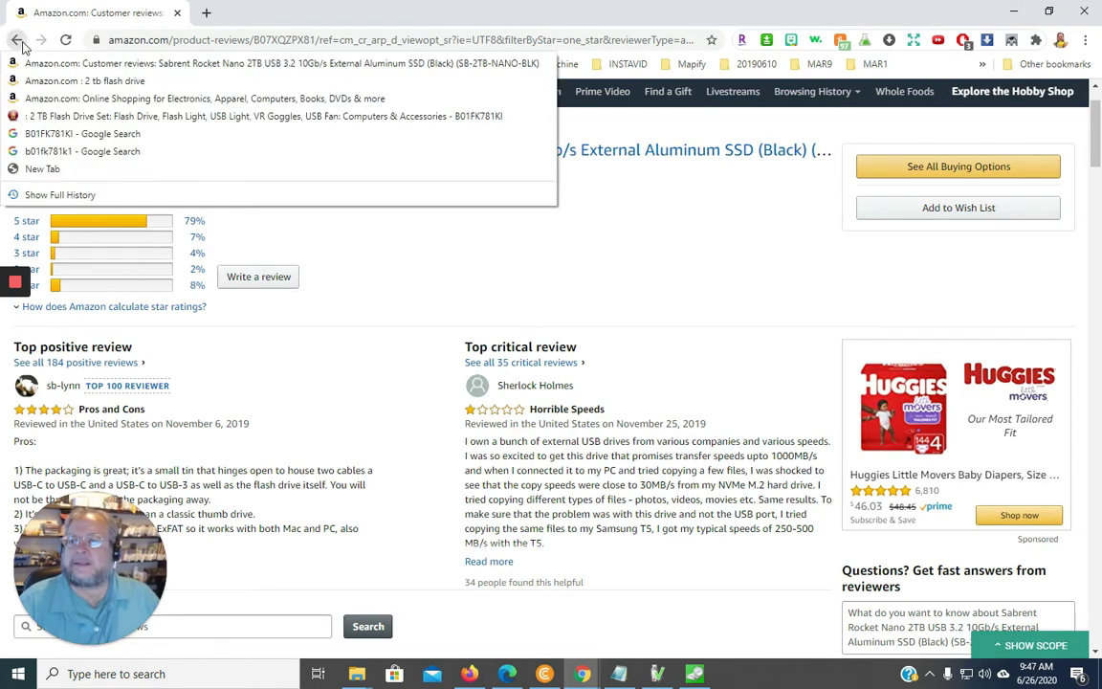
pyautogui.click(86, 138)
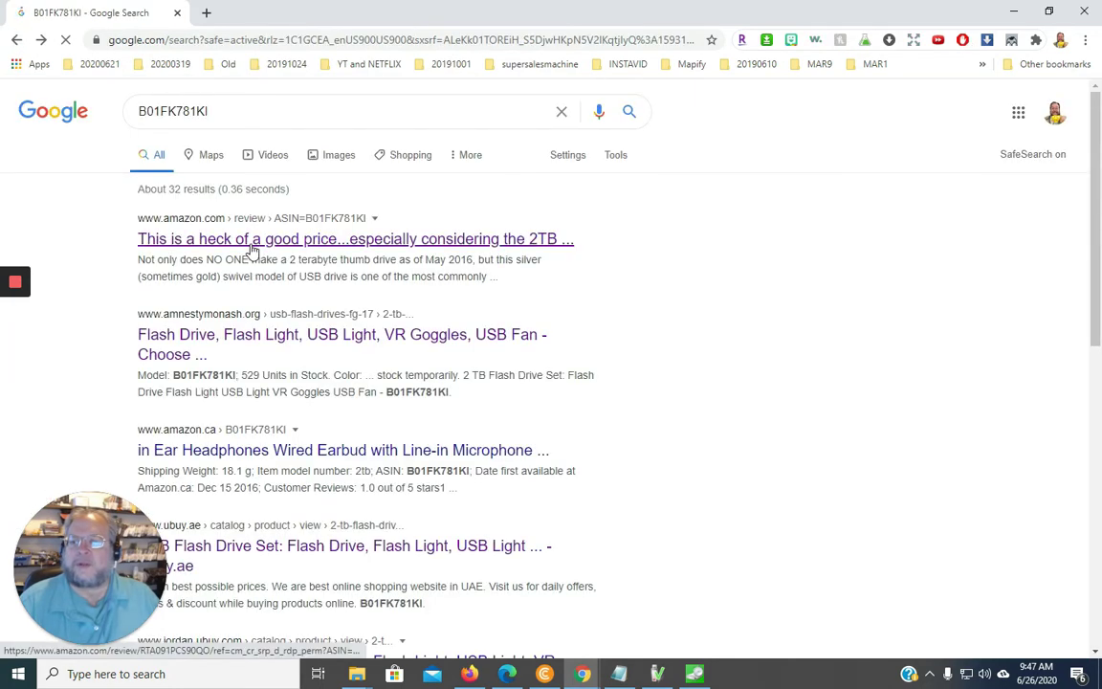
pyautogui.click(333, 230)
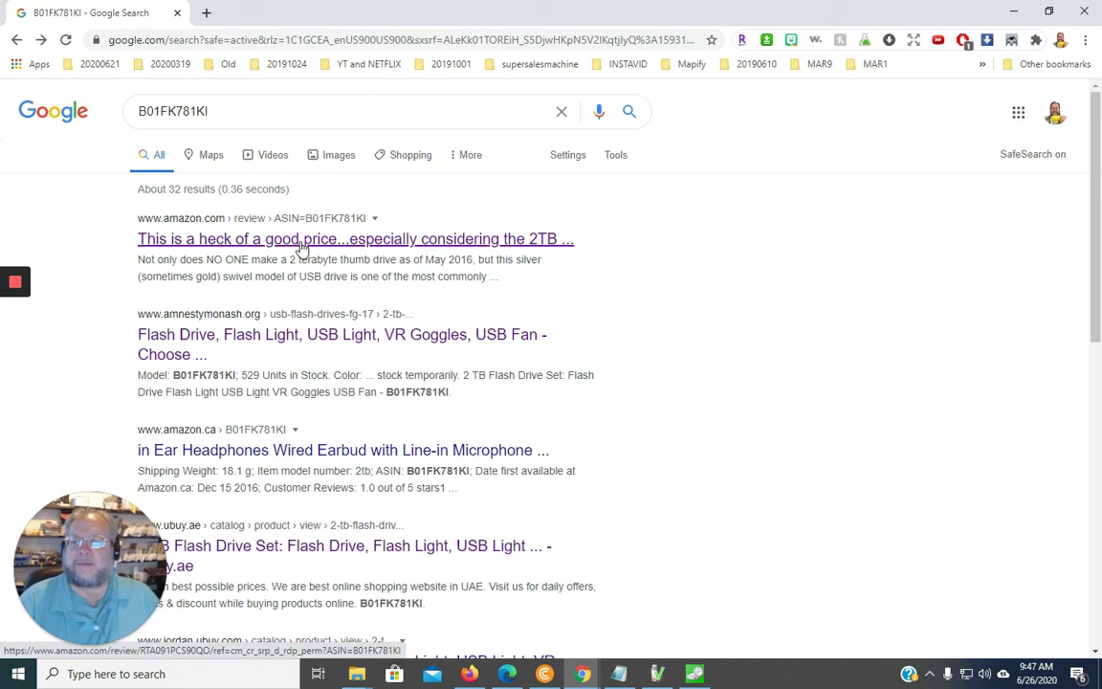
pyautogui.click(302, 244)
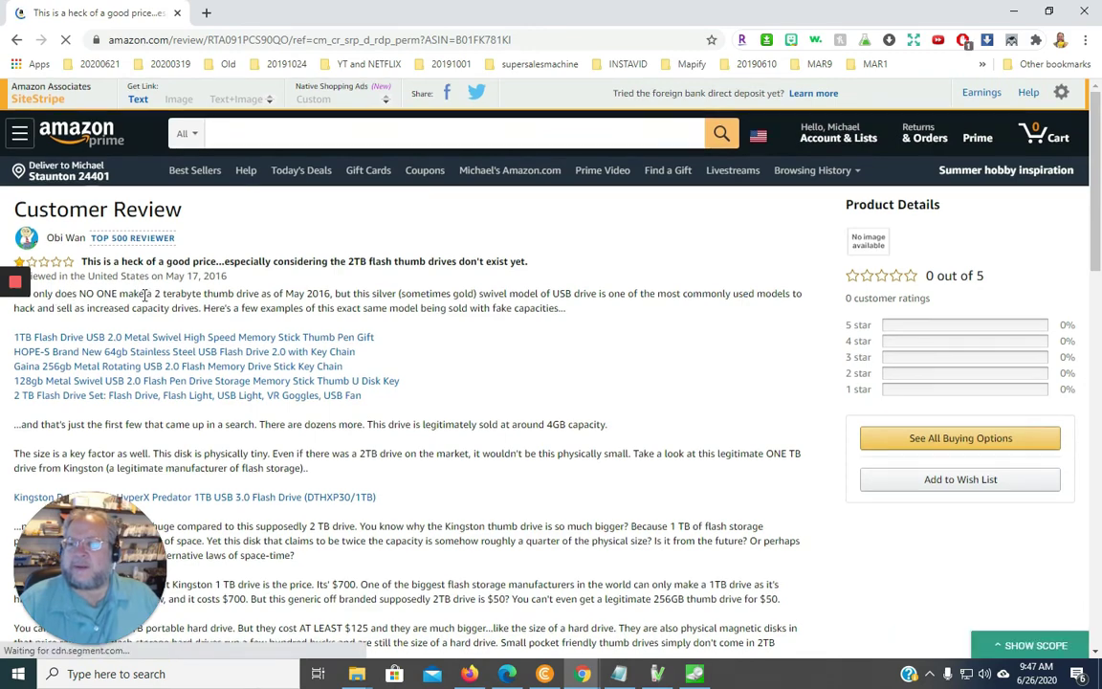
# Read the review's opening paragraph about 2 terabyte thumb drives and swivel models sold with fake capacities
pyautogui.scroll(-3, 114, 291)
pyautogui.scroll(2, 111, 280)
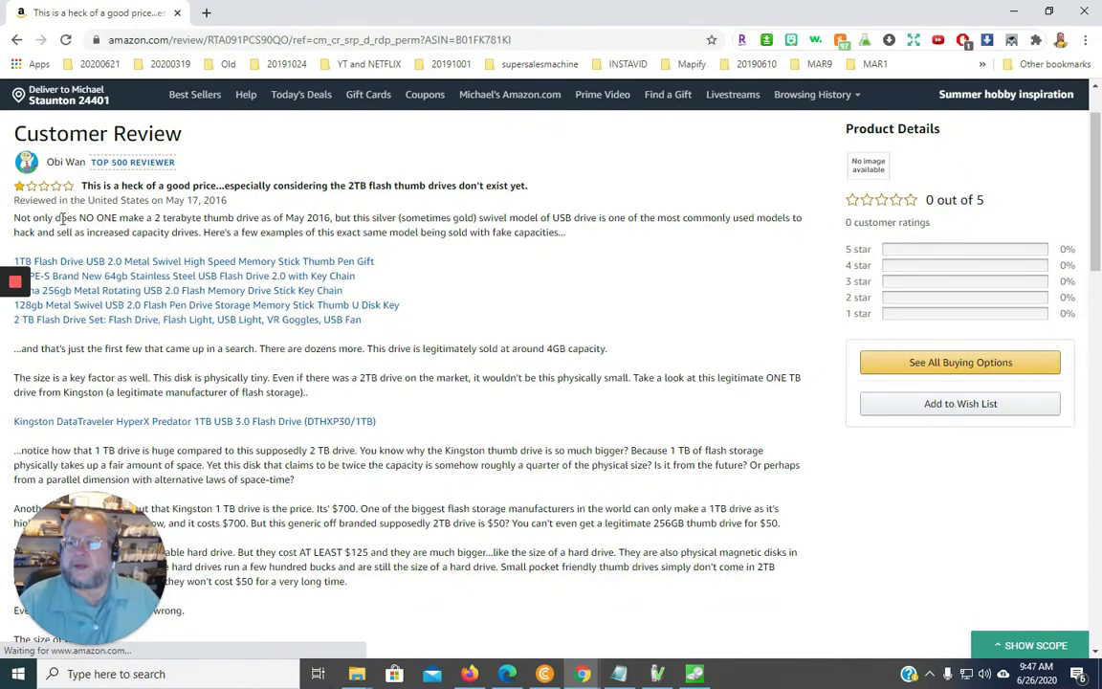
pyautogui.moveTo(80, 218); pyautogui.dragTo(116, 218)
pyautogui.click(176, 218)
pyautogui.doubleClick(176, 218)
pyautogui.click(256, 218)
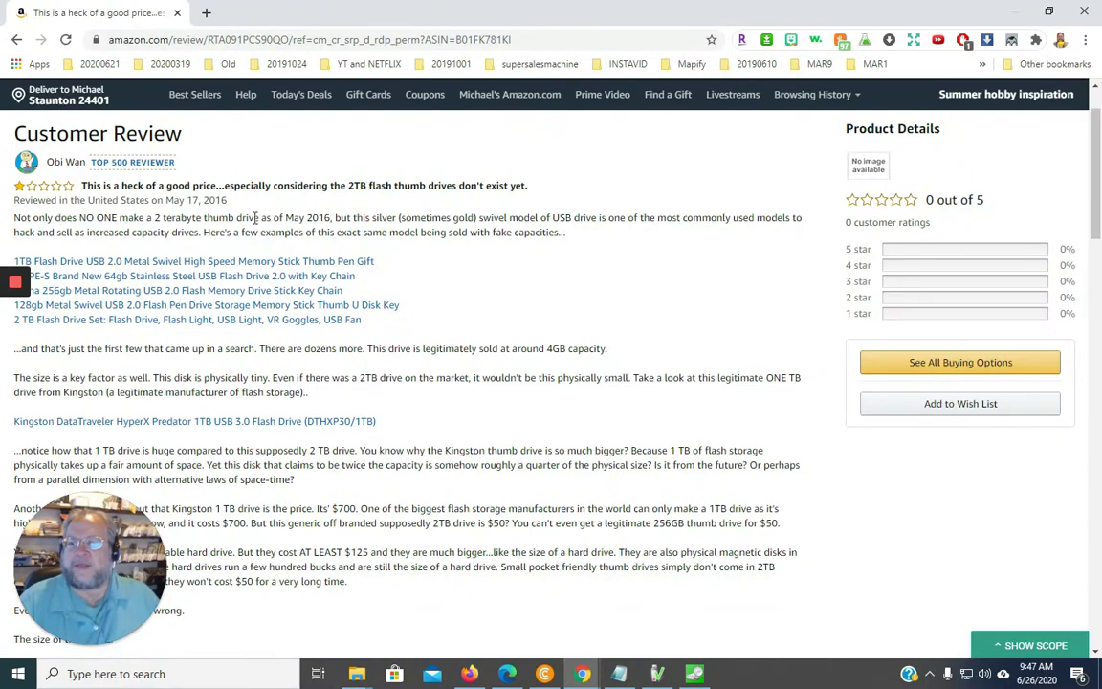
pyautogui.doubleClick(251, 218)
pyautogui.click(284, 219)
pyautogui.moveTo(284, 219); pyautogui.dragTo(334, 219)
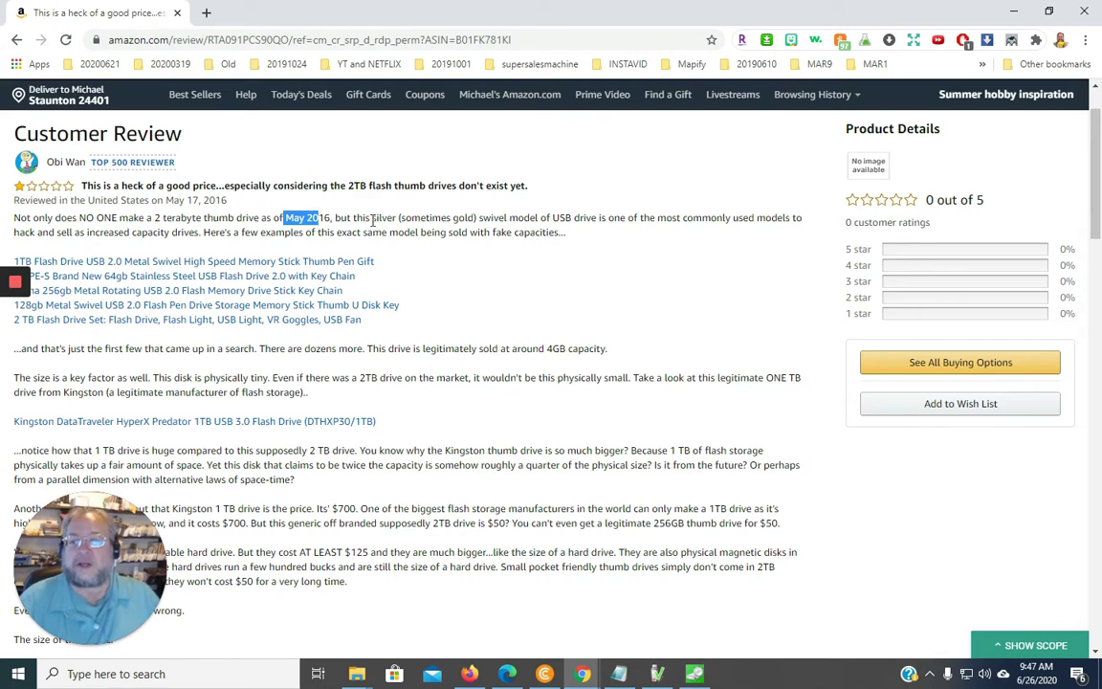
pyautogui.doubleClick(378, 218)
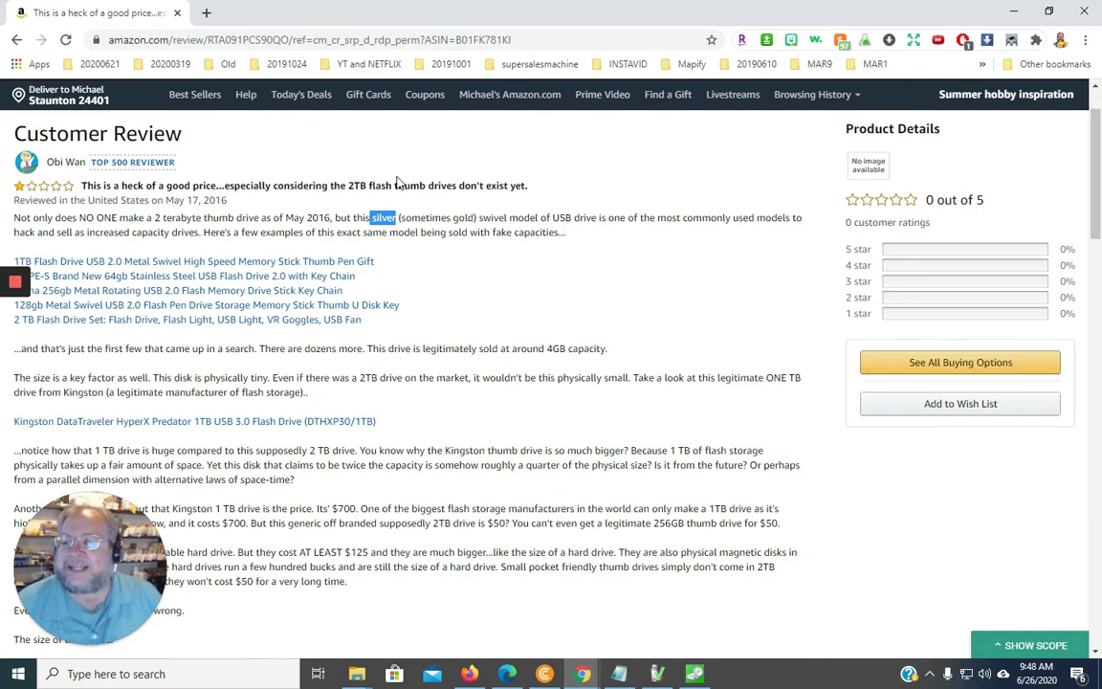
pyautogui.moveTo(102, 231); pyautogui.dragTo(160, 231)
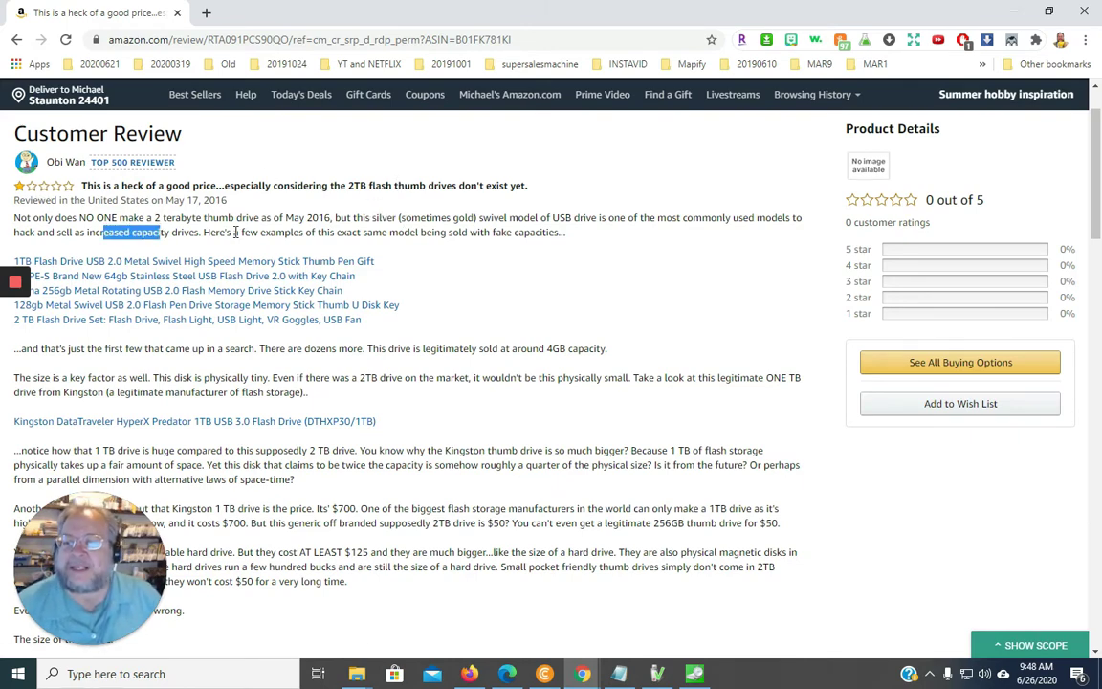
pyautogui.moveTo(232, 232); pyautogui.dragTo(299, 232)
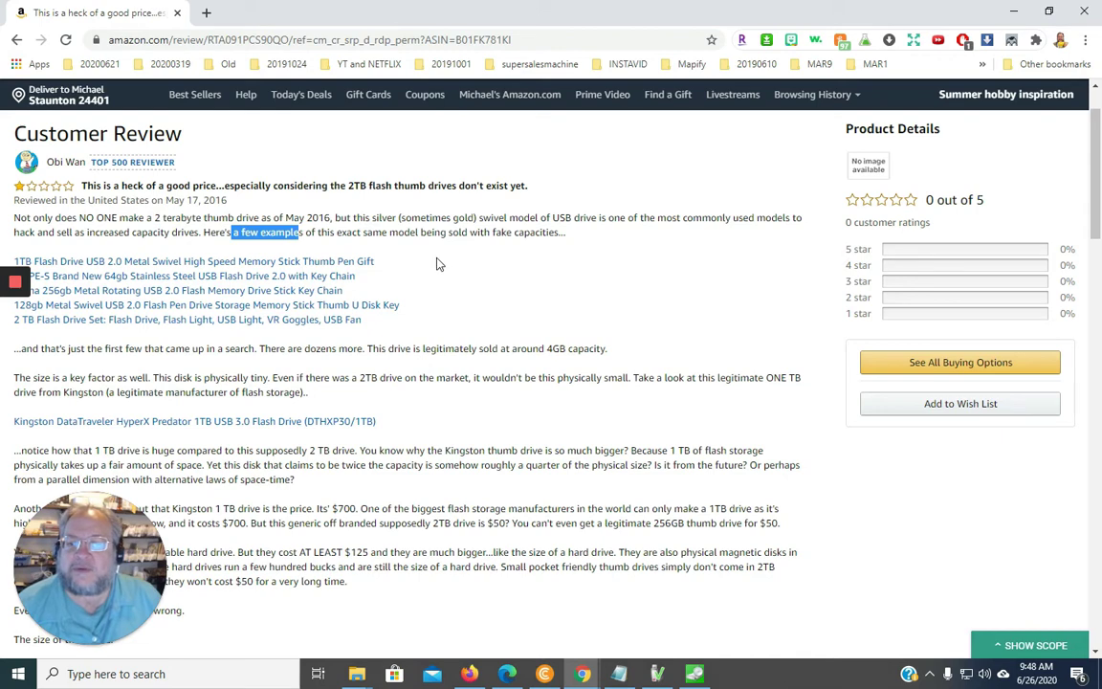
pyautogui.moveTo(374, 231); pyautogui.dragTo(435, 233)
# Check the review's links to the 1TB Flash Drive and the 2 TB Flash Drive Set in separate tabs, closing both tabs
pyautogui.scroll(-1, 495, 297)
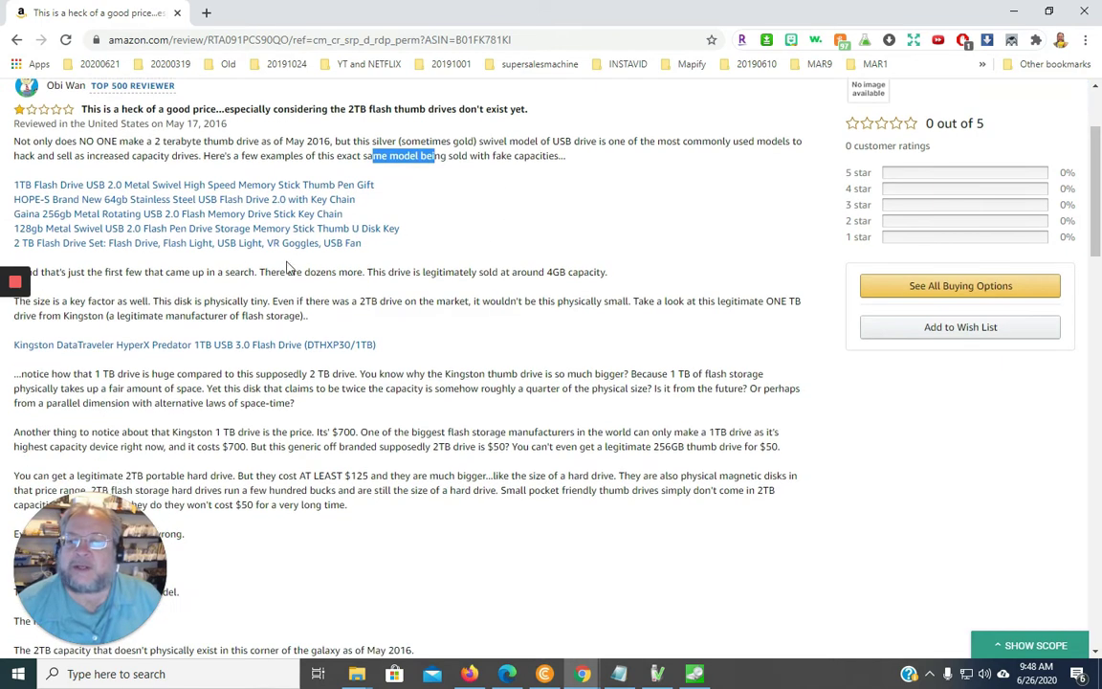
pyautogui.rightClick(117, 187)
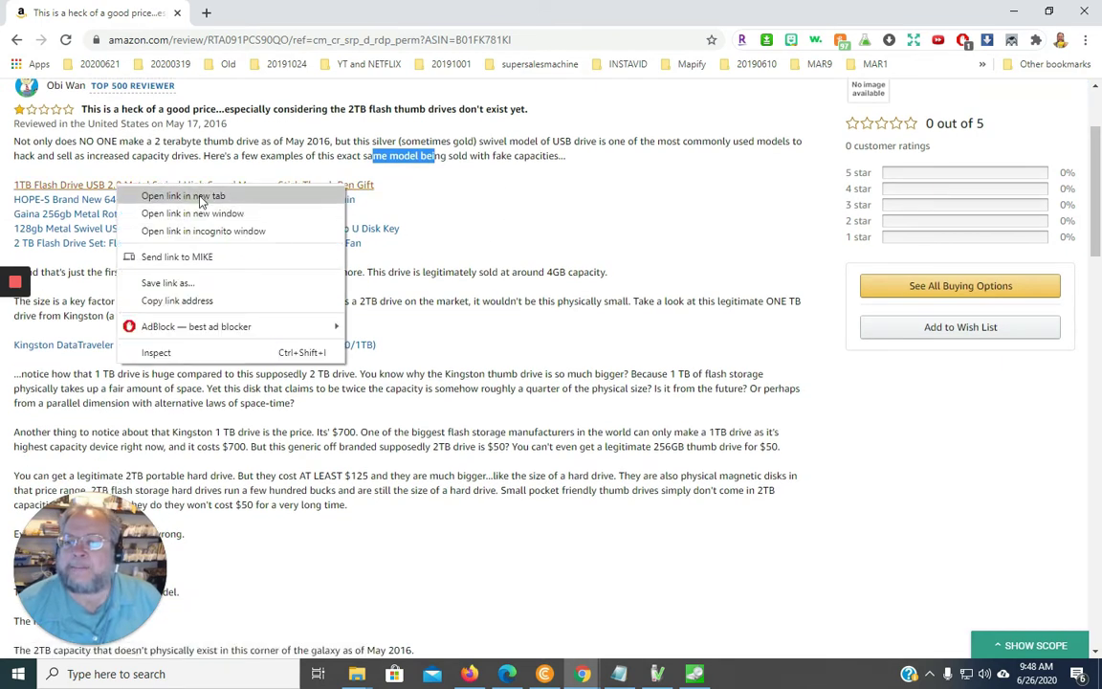
pyautogui.click(177, 191)
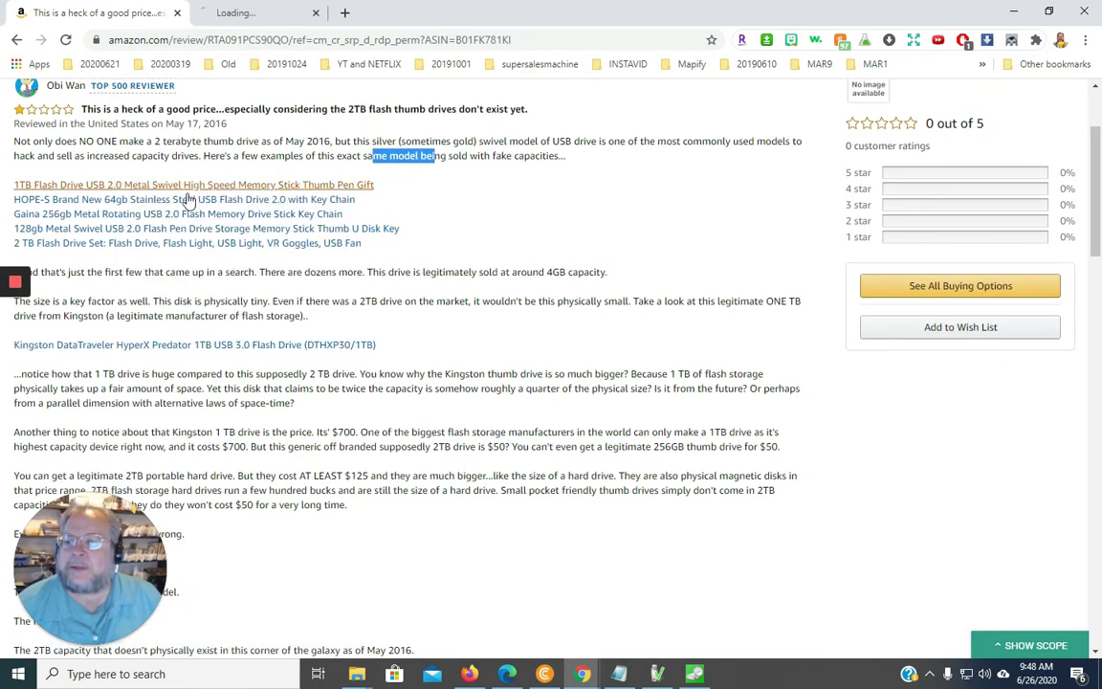
pyautogui.rightClick(153, 243)
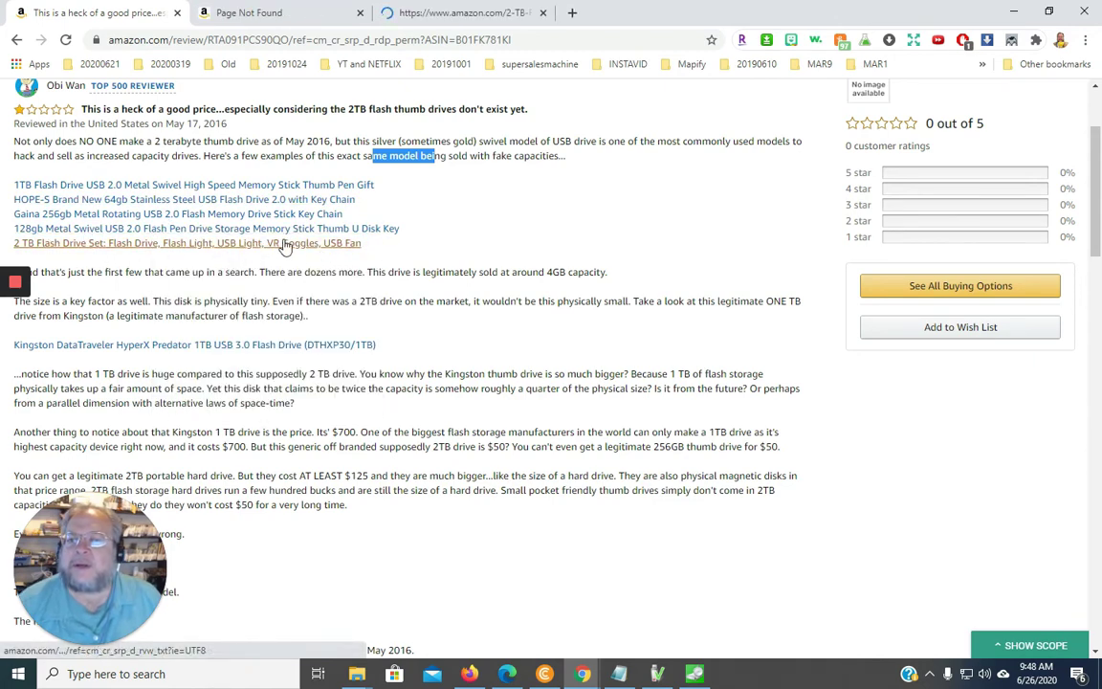
pyautogui.click(275, 13)
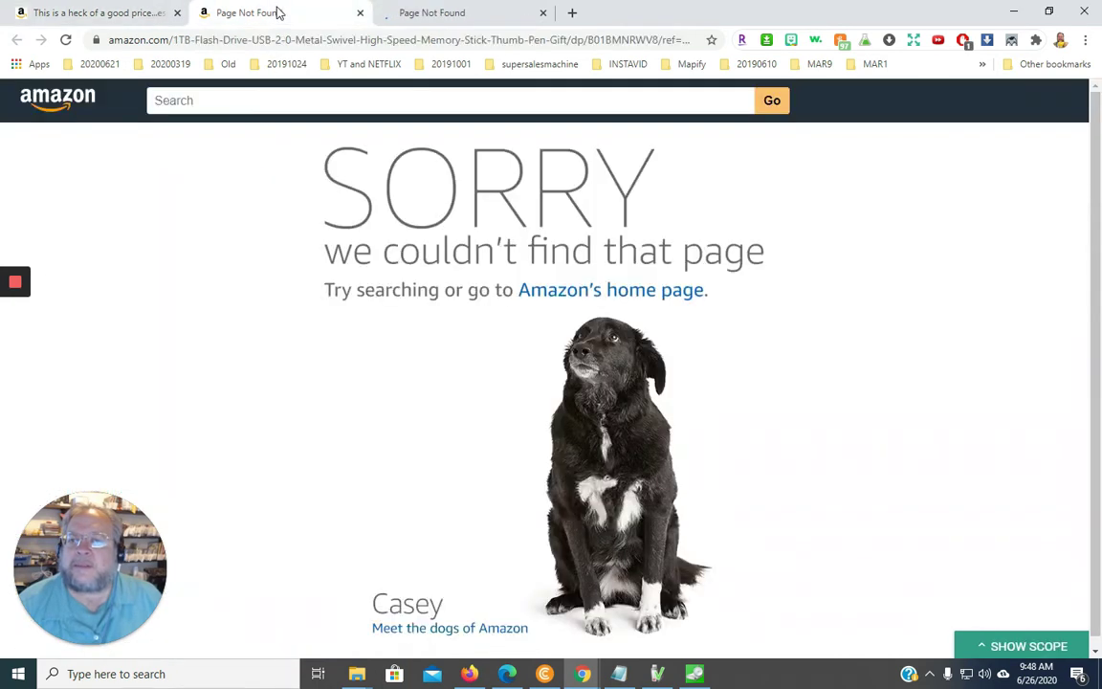
pyautogui.click(359, 12)
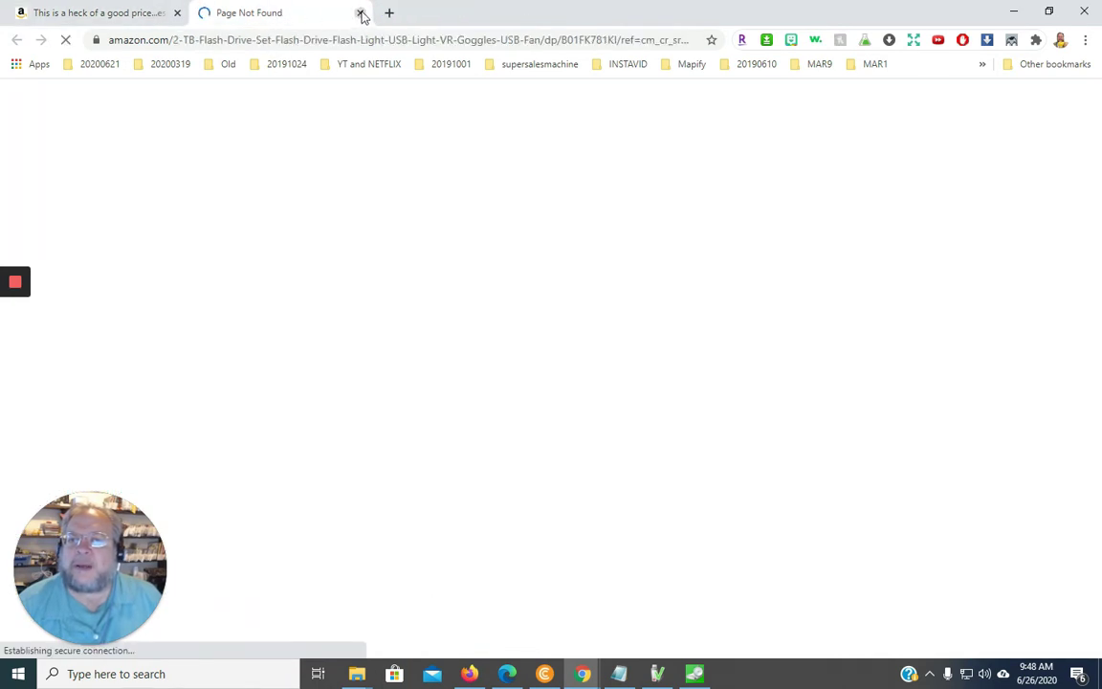
pyautogui.click(361, 13)
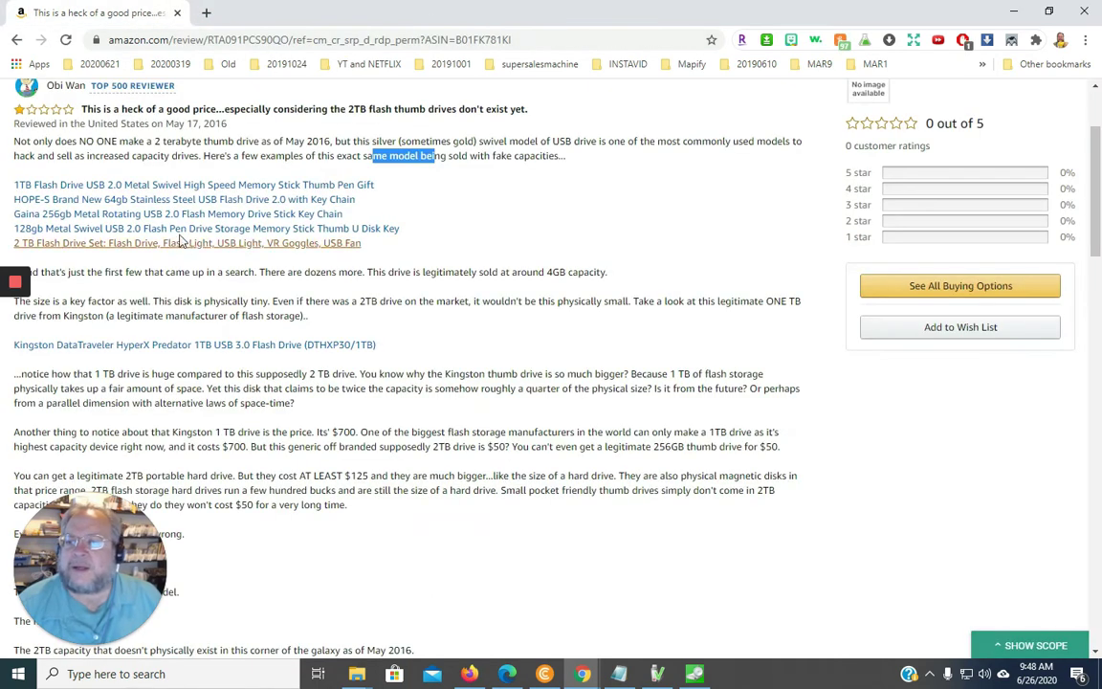
# Open the review's links to the 128gb Metal Swivel, Gaina 256gb and 1TB flash drives, each in its own new tab
pyautogui.rightClick(155, 228)
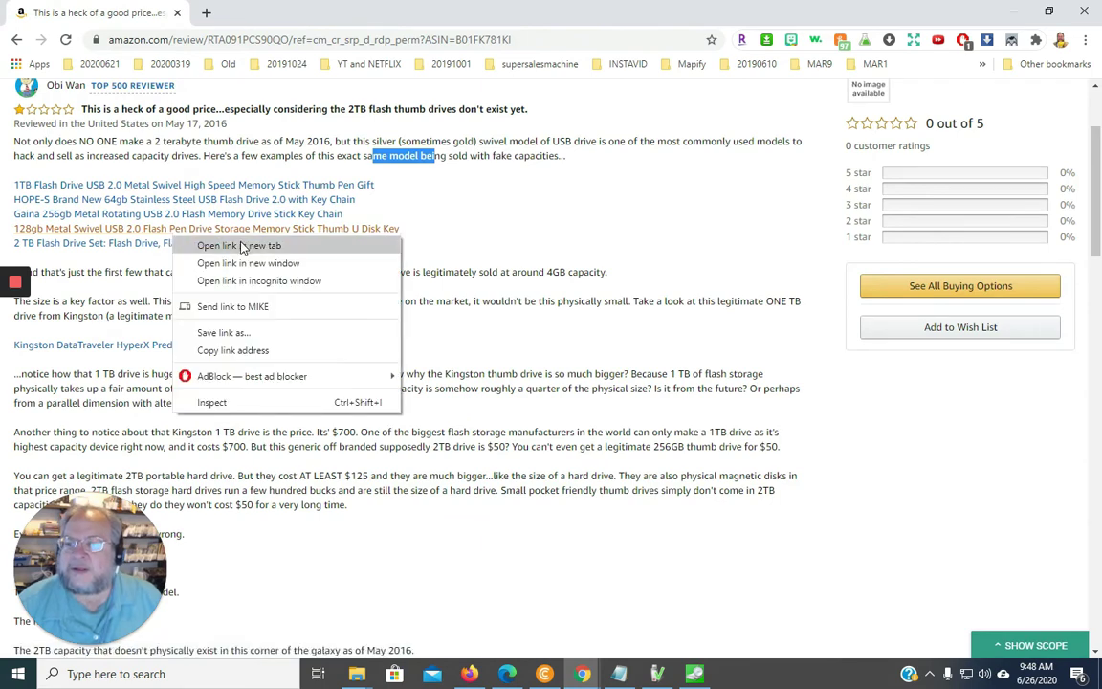
pyautogui.click(246, 245)
pyautogui.rightClick(219, 220)
pyautogui.click(241, 235)
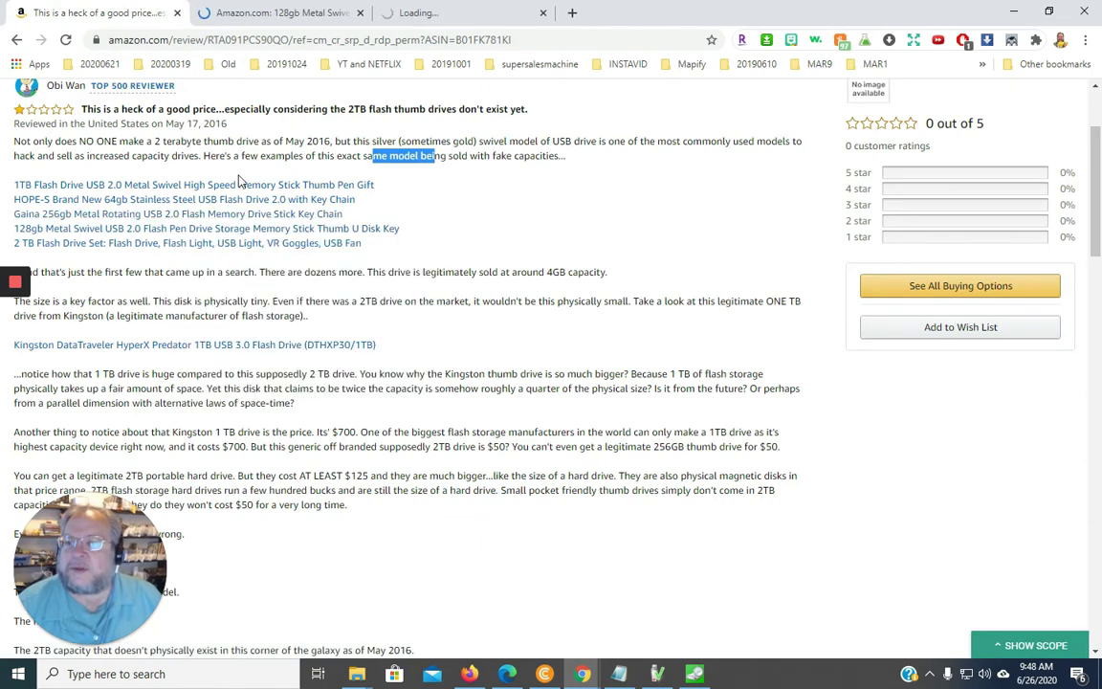
pyautogui.rightClick(251, 186)
pyautogui.click(293, 194)
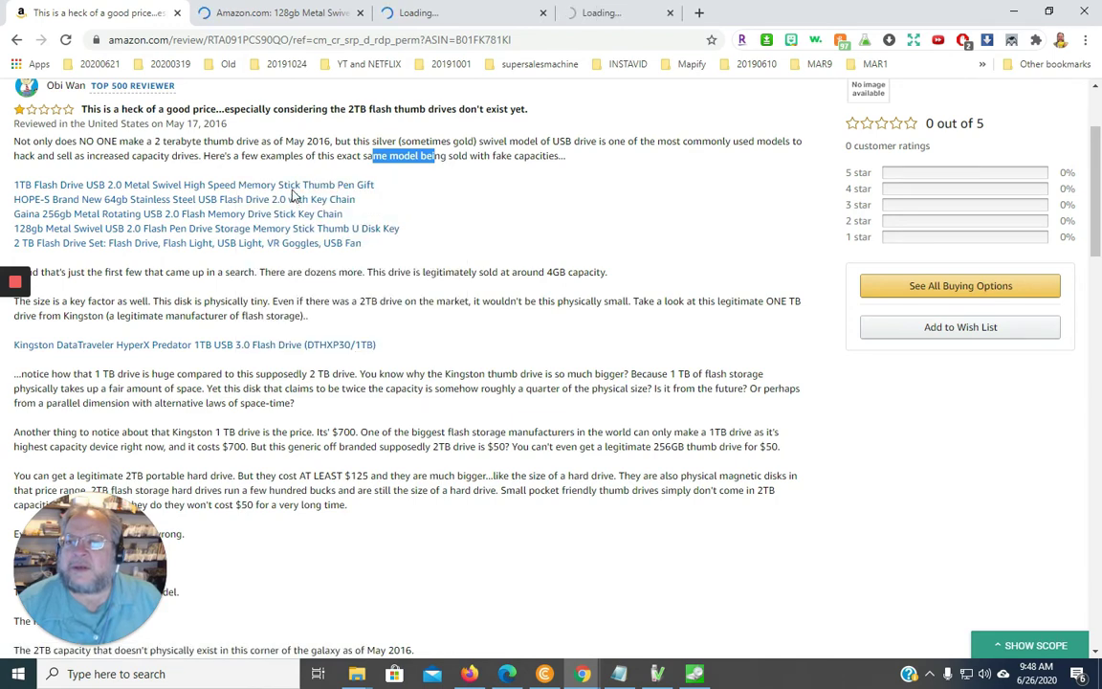
# Look over the 128gb Metal Swivel USB drive's product page, including its photo, price and listed specifications
pyautogui.click(283, 15)
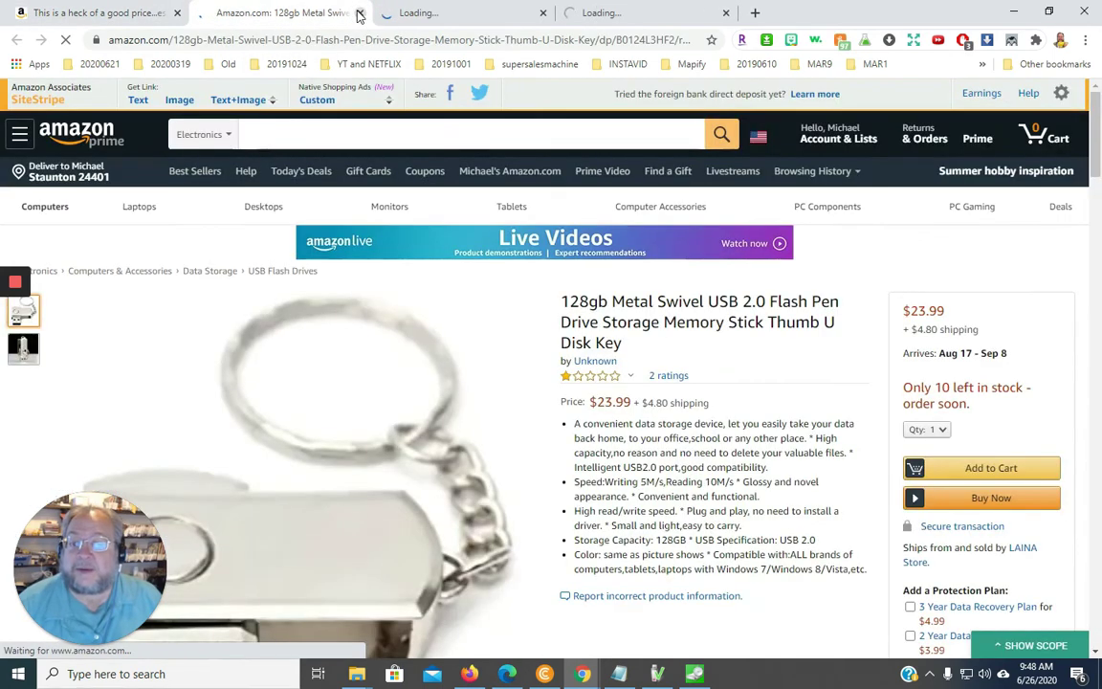
pyautogui.scroll(-3, 575, 446)
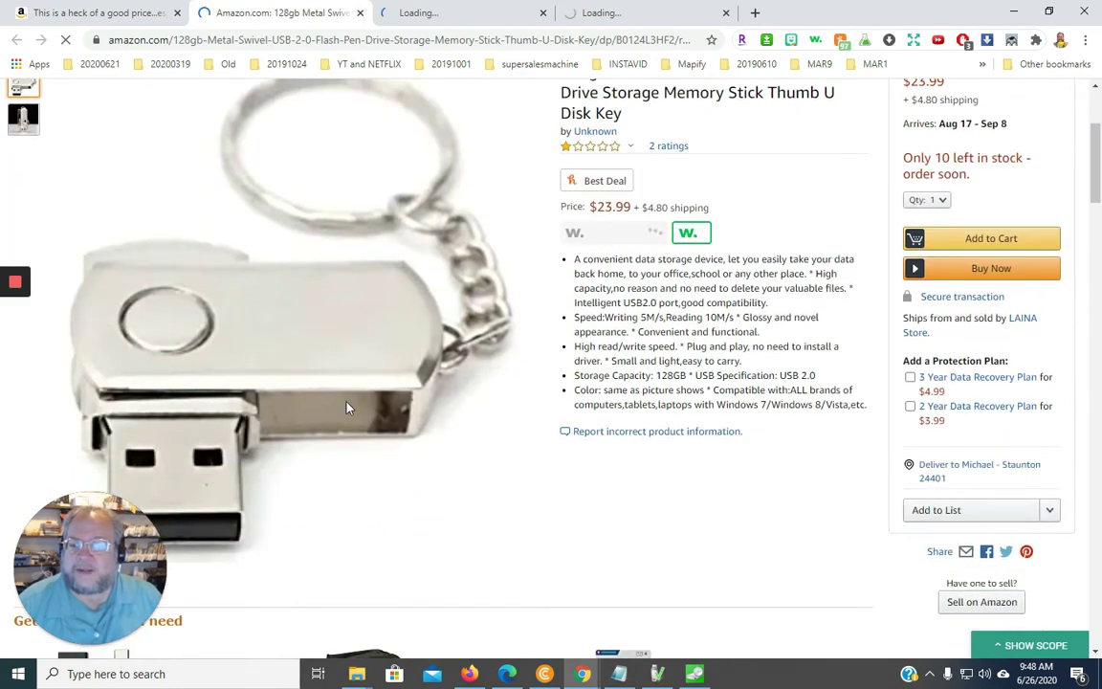
pyautogui.scroll(2, 627, 396)
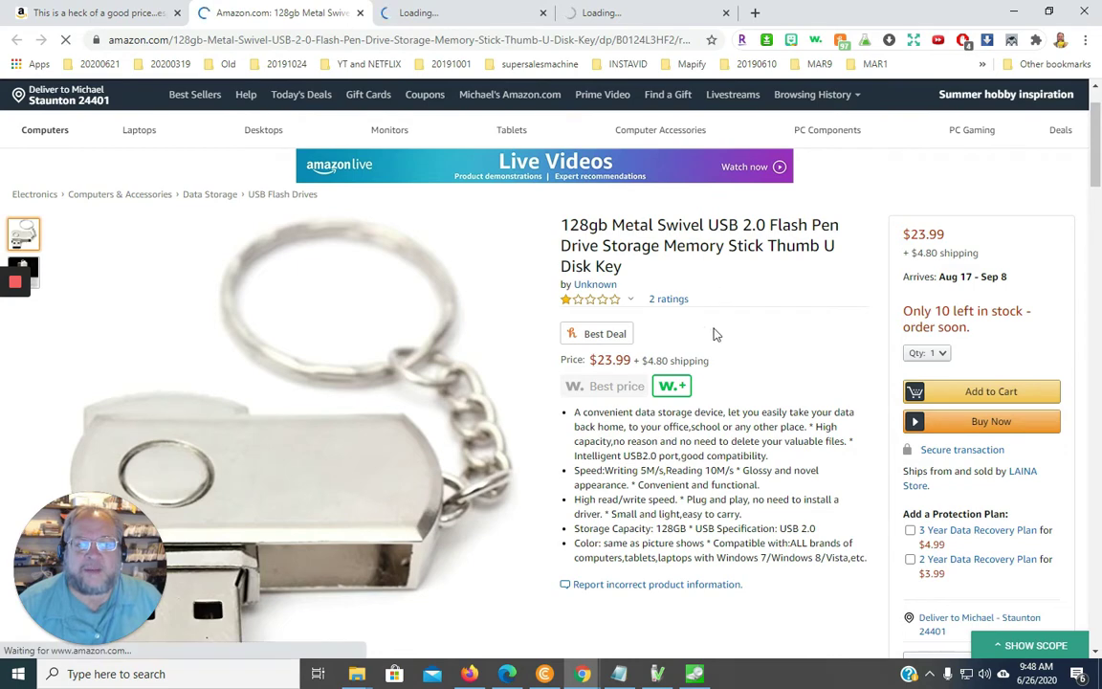
# Go to the 128gb Metal Swivel drive's customer ratings and read the "One Star" and "Counterfeit" reviews
pyautogui.click(668, 298)
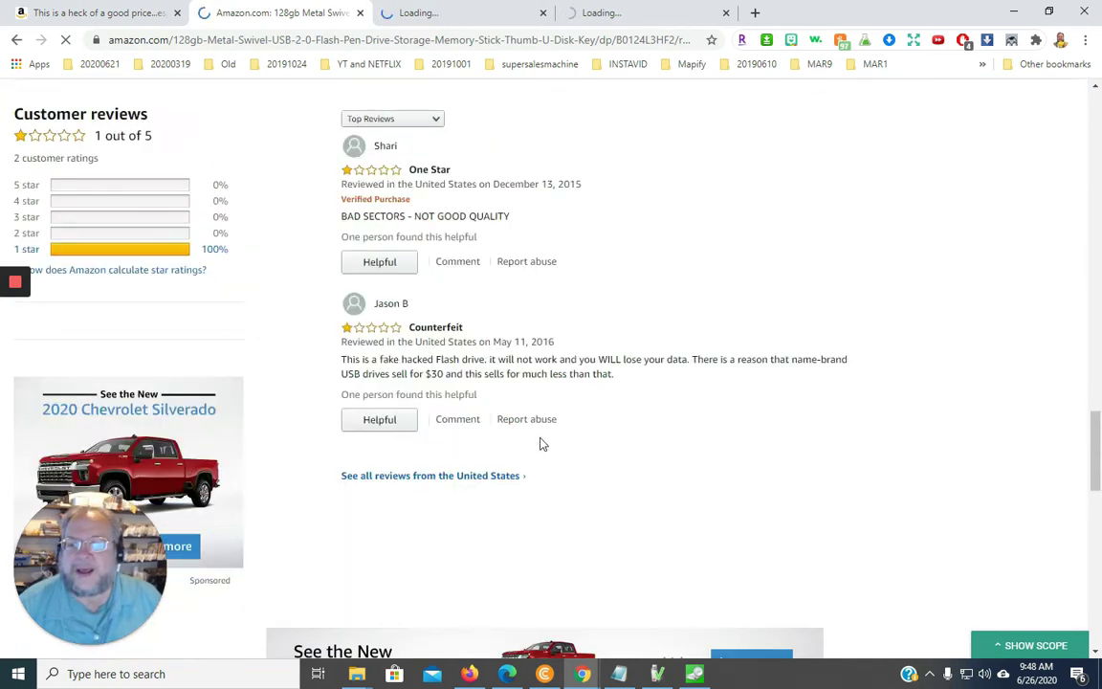
pyautogui.moveTo(373, 216); pyautogui.dragTo(350, 217)
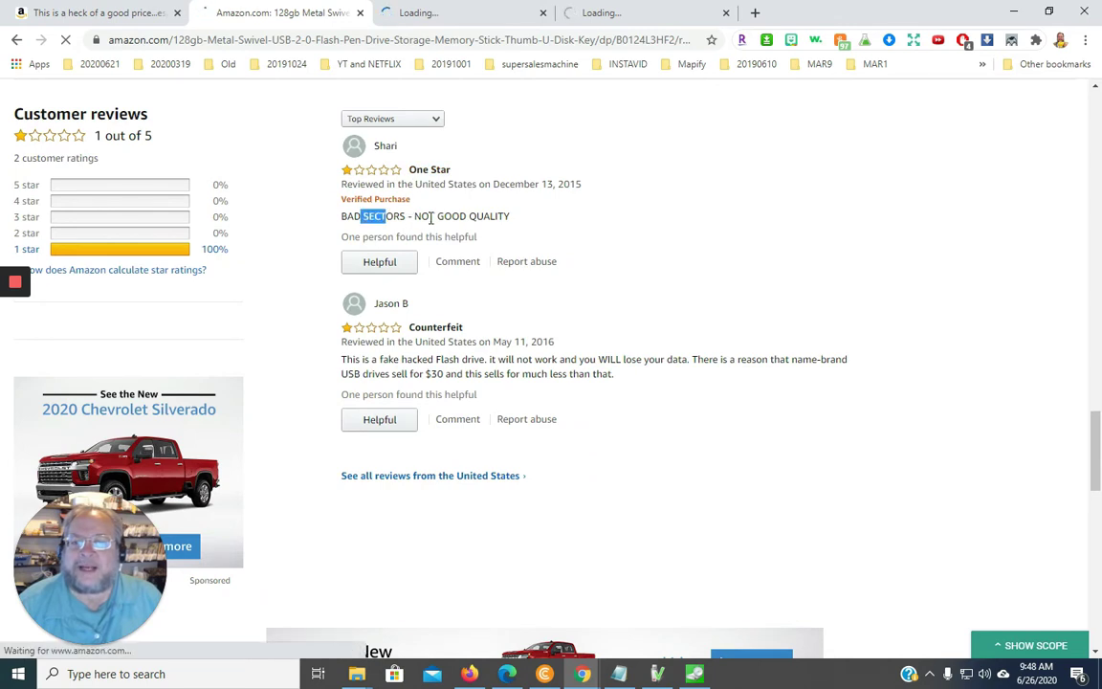
pyautogui.moveTo(428, 216); pyautogui.dragTo(468, 217)
pyautogui.click(411, 360)
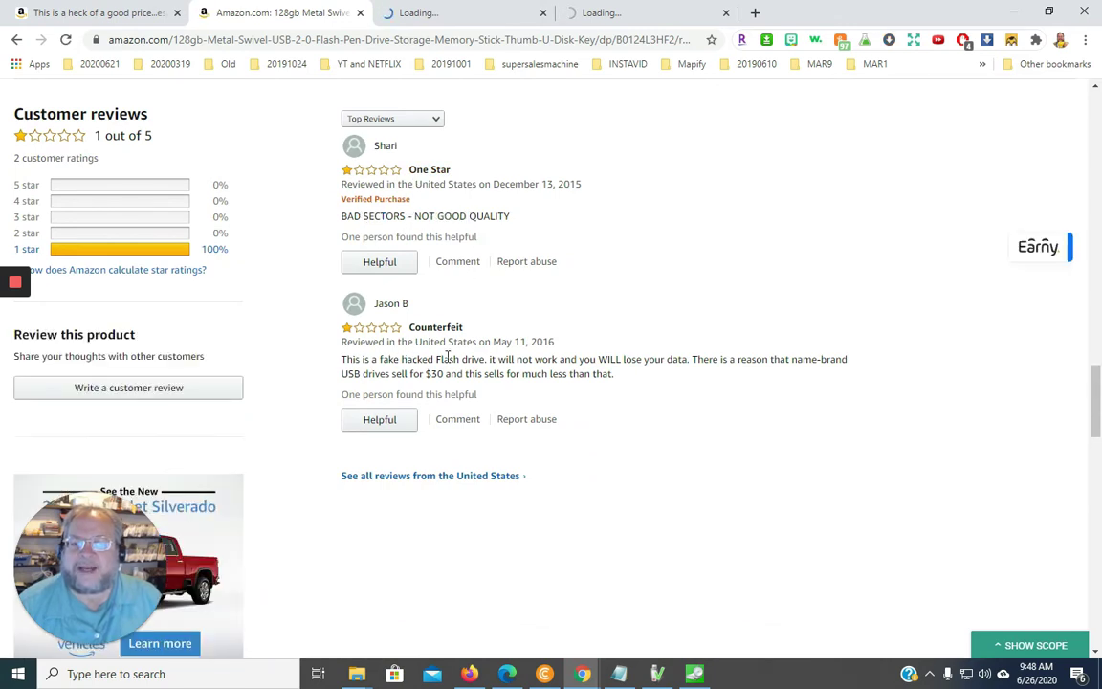
pyautogui.moveTo(443, 360); pyautogui.dragTo(566, 360)
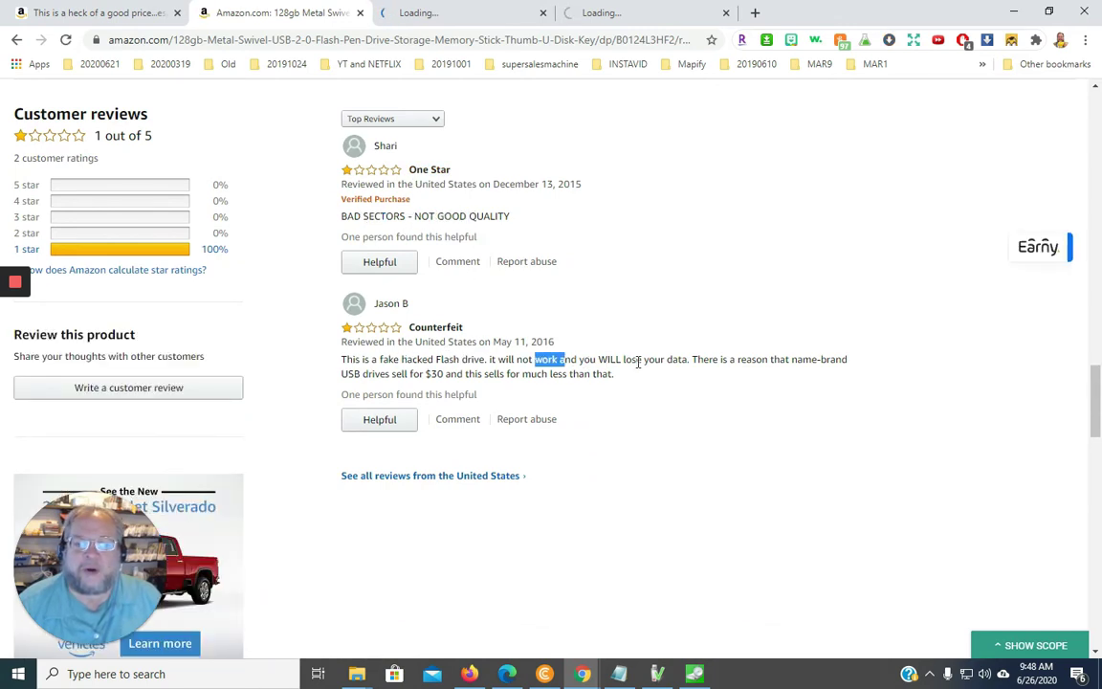
pyautogui.moveTo(755, 359); pyautogui.dragTo(738, 360)
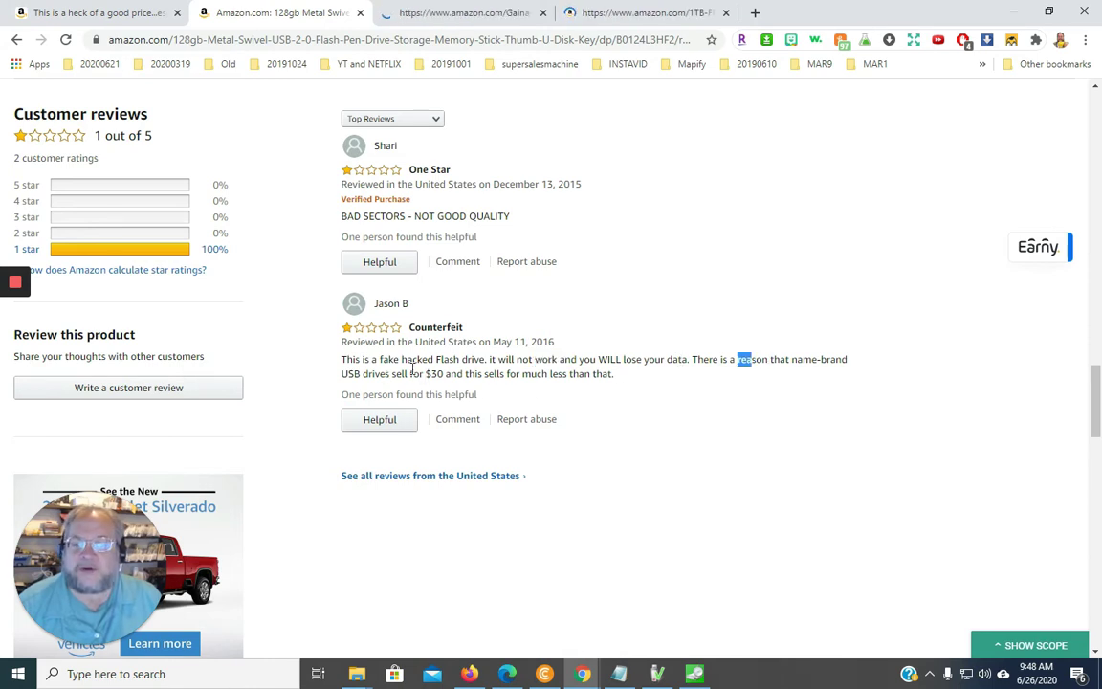
# Finish reading the "Counterfeit" review's price comparison and return to the main listing details of the 128gb Metal Swivel drive
pyautogui.moveTo(438, 374); pyautogui.dragTo(522, 375)
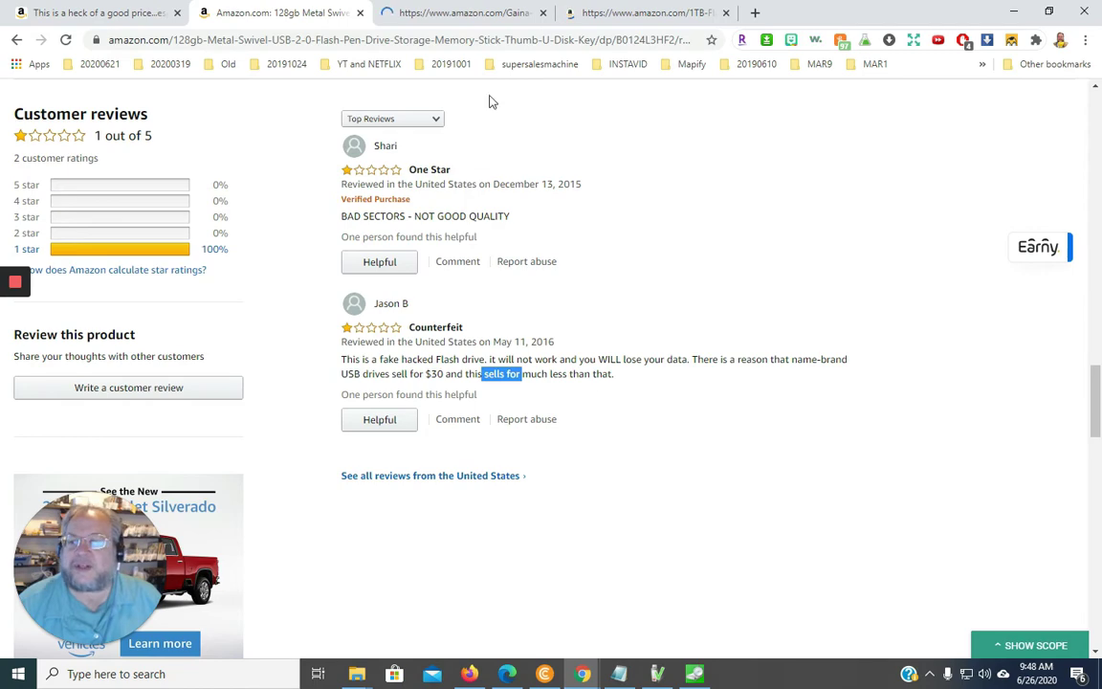
pyautogui.scroll(15, 598, 366)
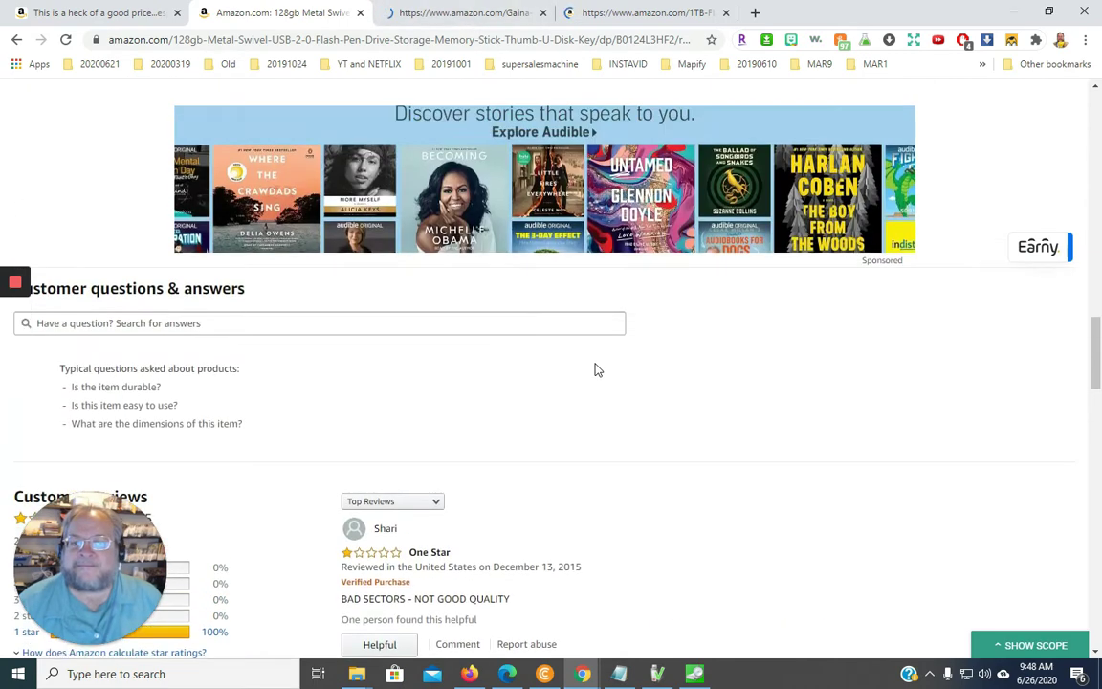
pyautogui.scroll(1, 575, 356)
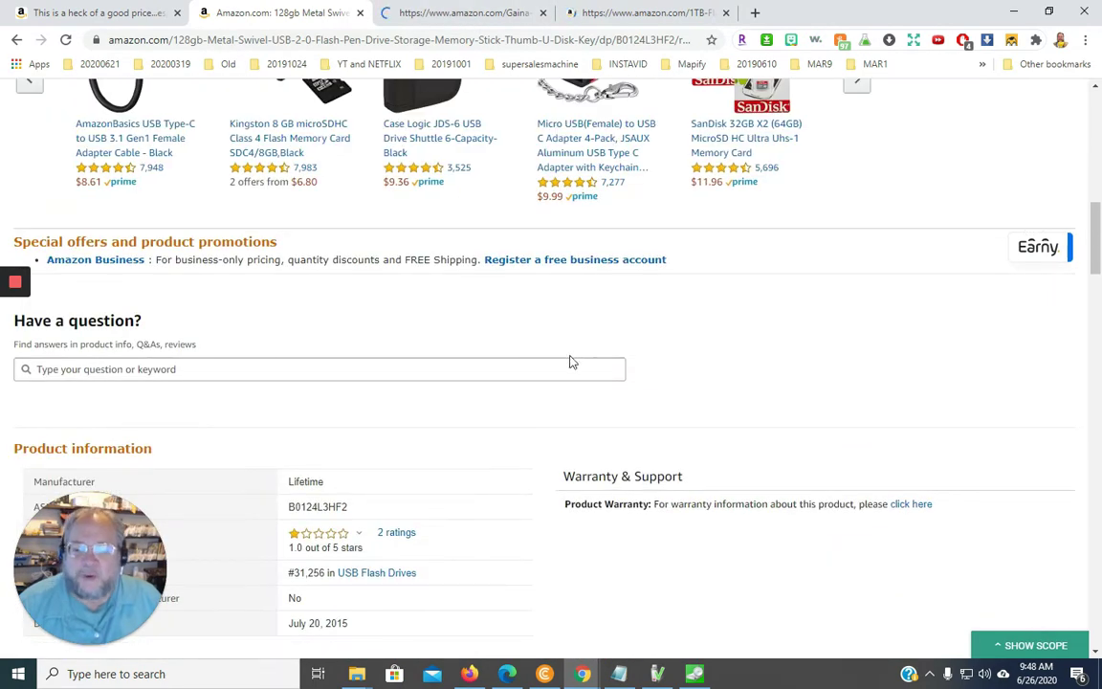
pyautogui.scroll(4, 569, 362)
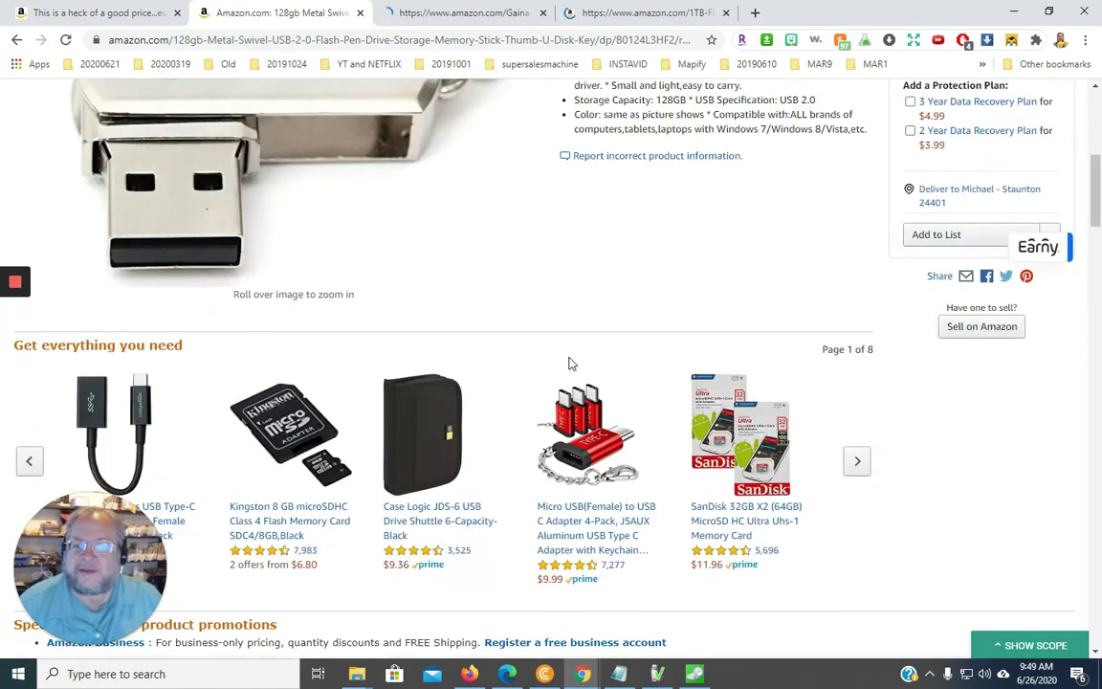
pyautogui.scroll(5, 445, 102)
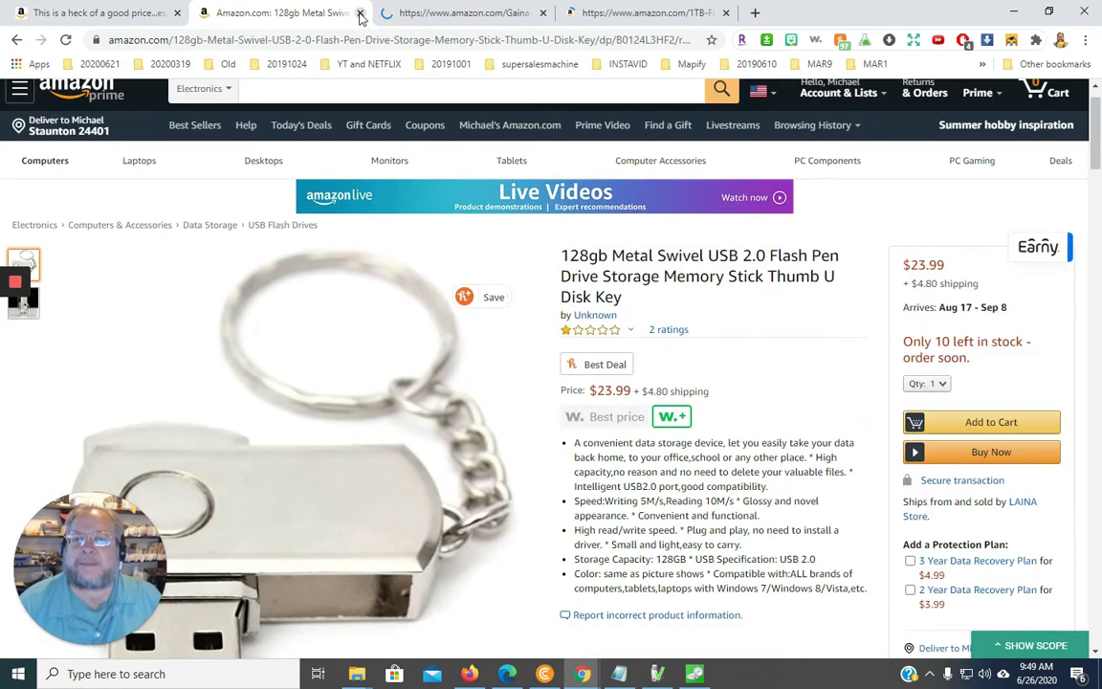
# Close the 128gb Metal Swivel tab, and check the 1TB flash drive's tab before closing it as well
pyautogui.click(359, 12)
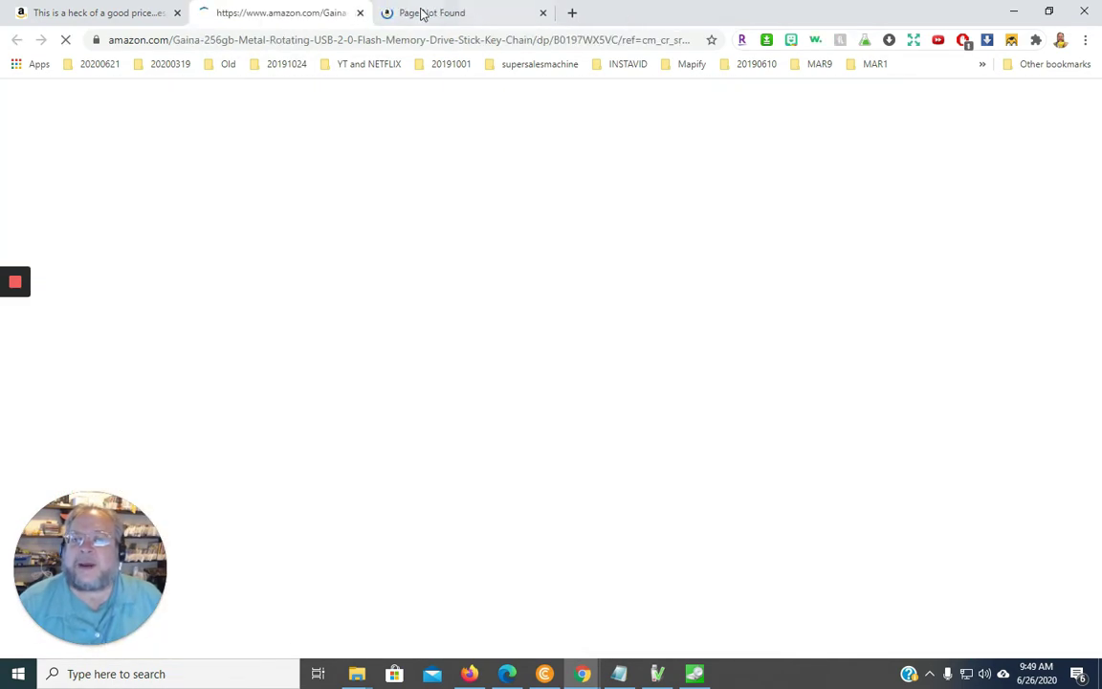
pyautogui.click(429, 12)
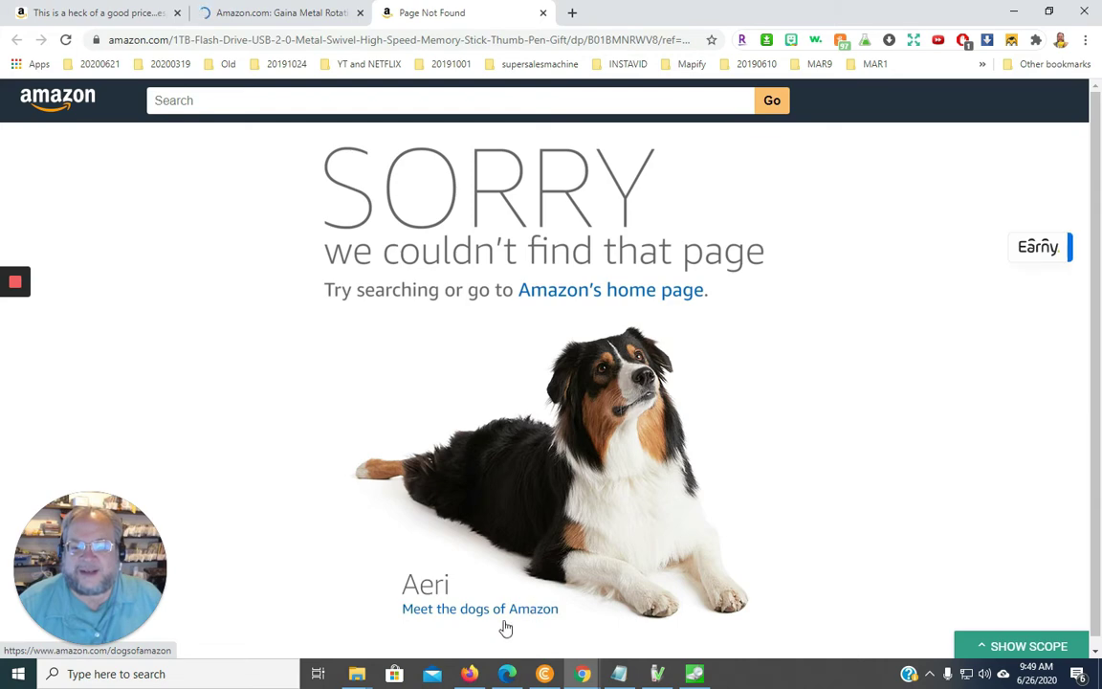
pyautogui.click(542, 12)
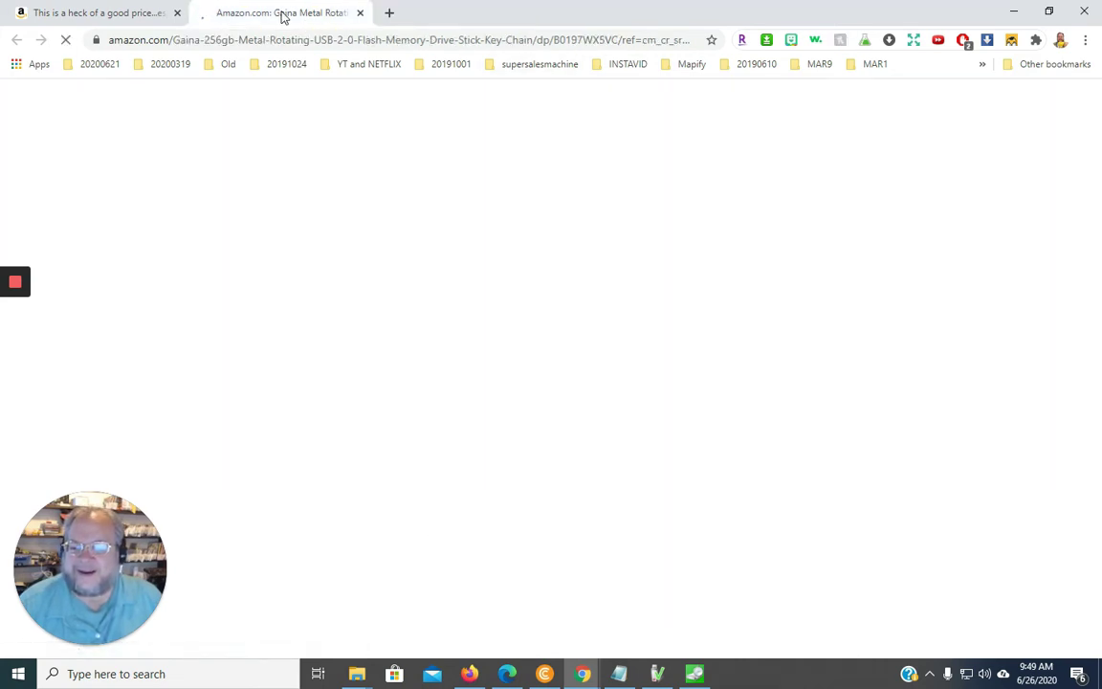
# Examine the Gaina Metal Rotating USB drive's listing, including its title, brand, storage capacity, speeds and item description
pyautogui.scroll(-2, 254, 502)
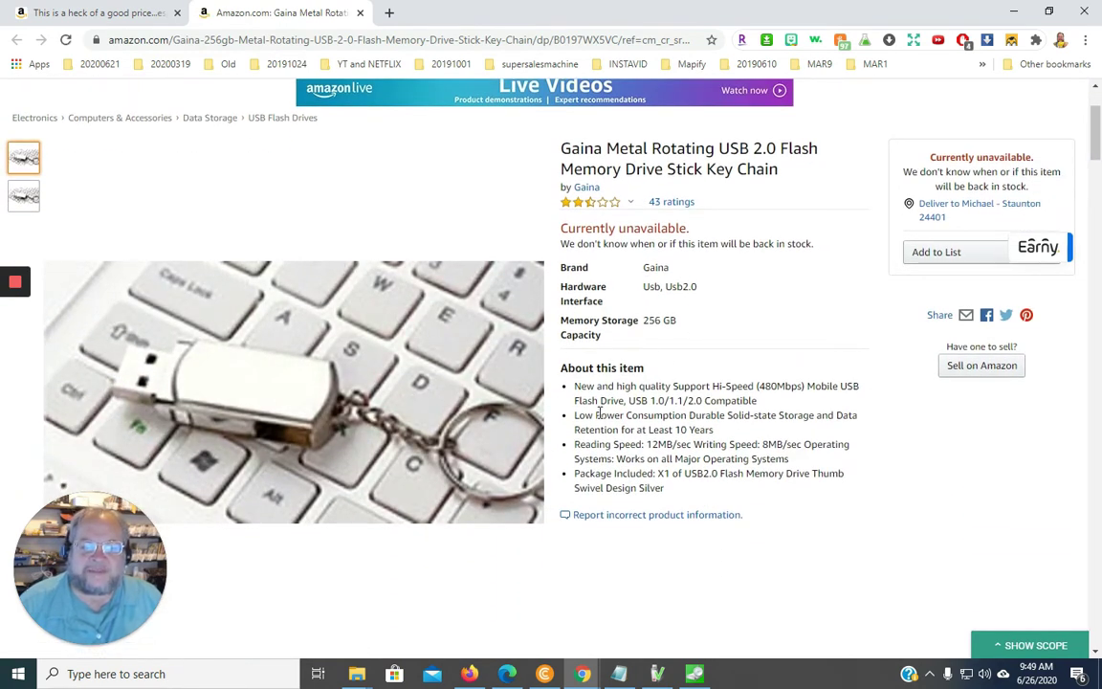
pyautogui.moveTo(673, 417); pyautogui.dragTo(726, 417)
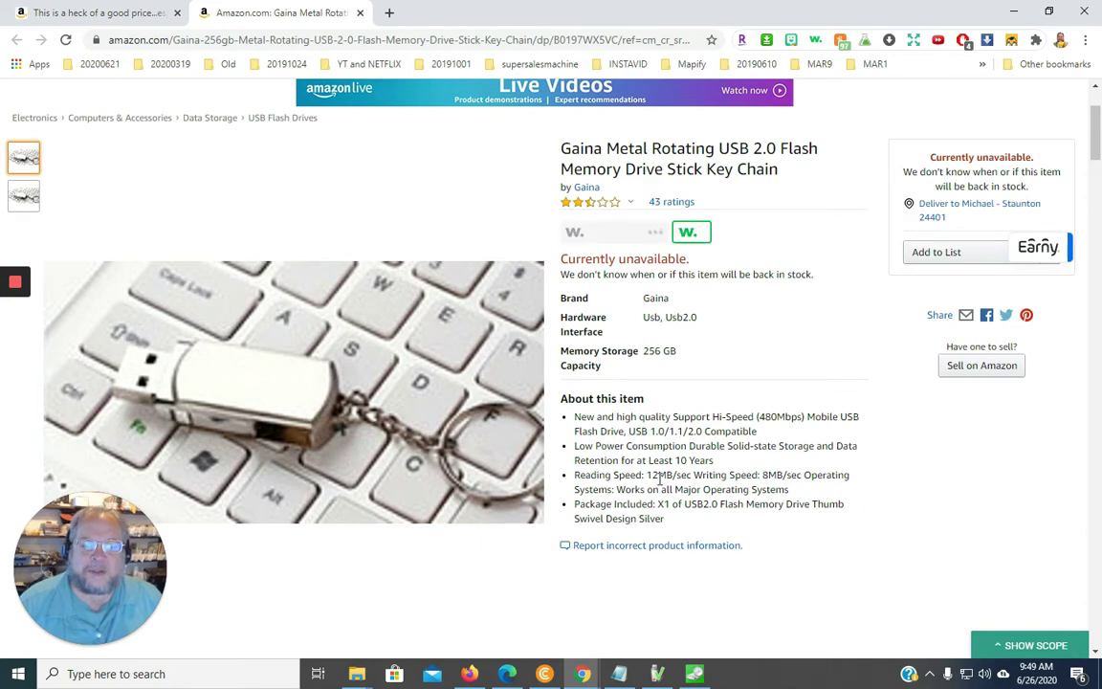
pyautogui.moveTo(606, 490); pyautogui.dragTo(647, 490)
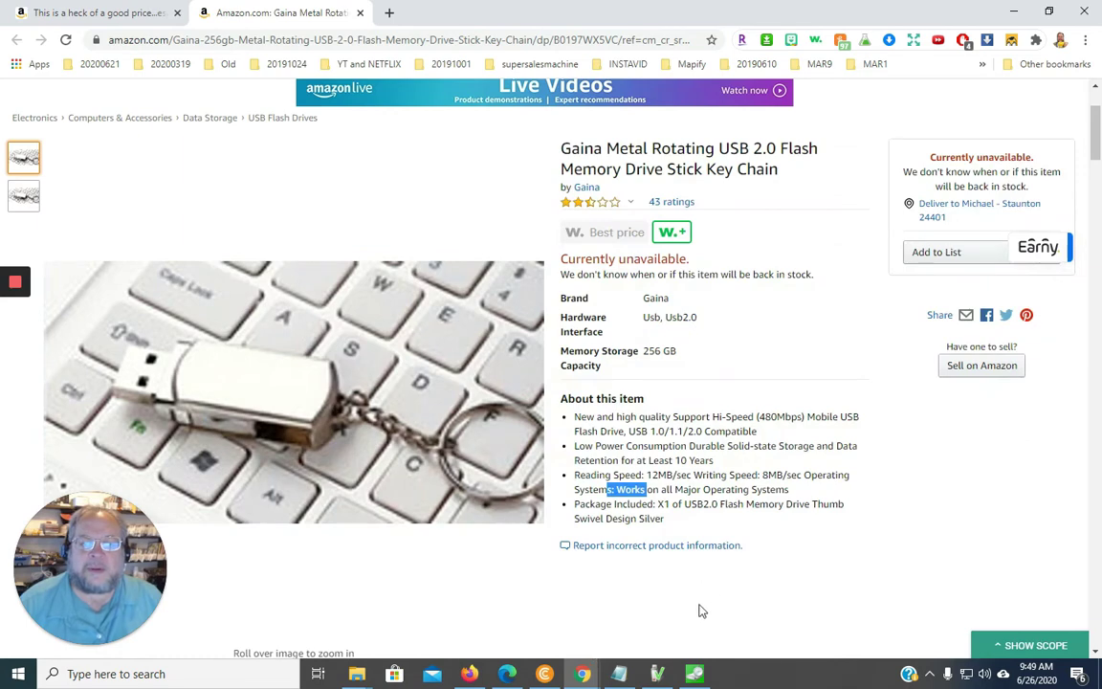
pyautogui.moveTo(645, 298); pyautogui.dragTo(670, 299)
pyautogui.moveTo(563, 148); pyautogui.dragTo(632, 149)
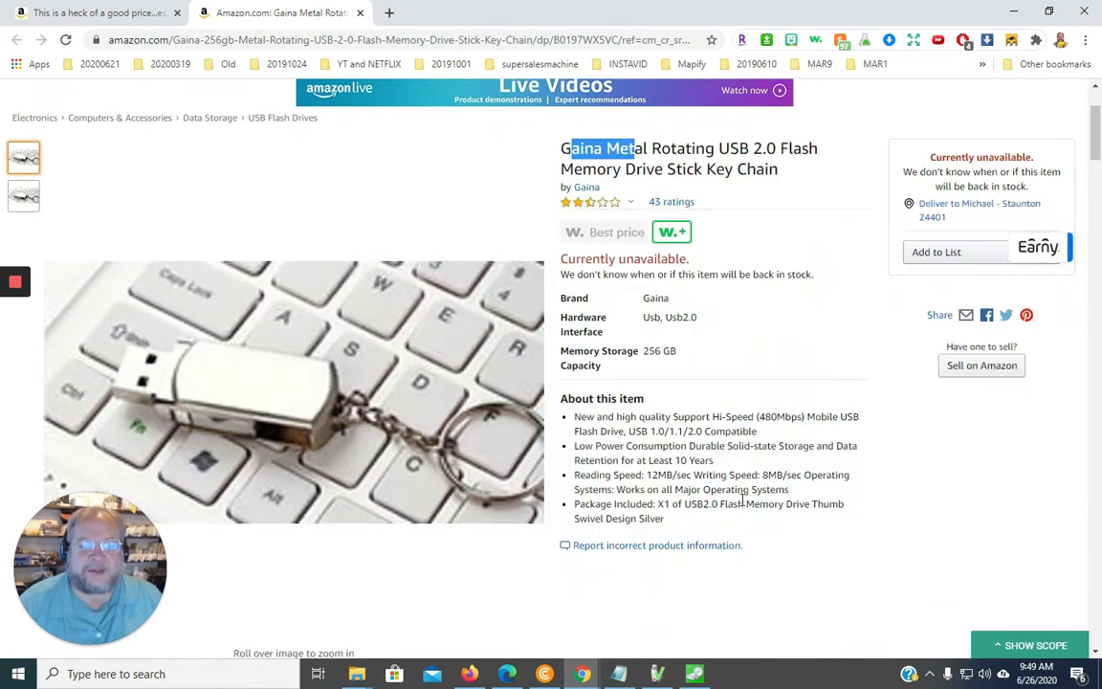
# Go from the Gaina drive's product information to its customer ratings and start reading the "SCAM! SCAM!" review
pyautogui.scroll(-8, 673, 459)
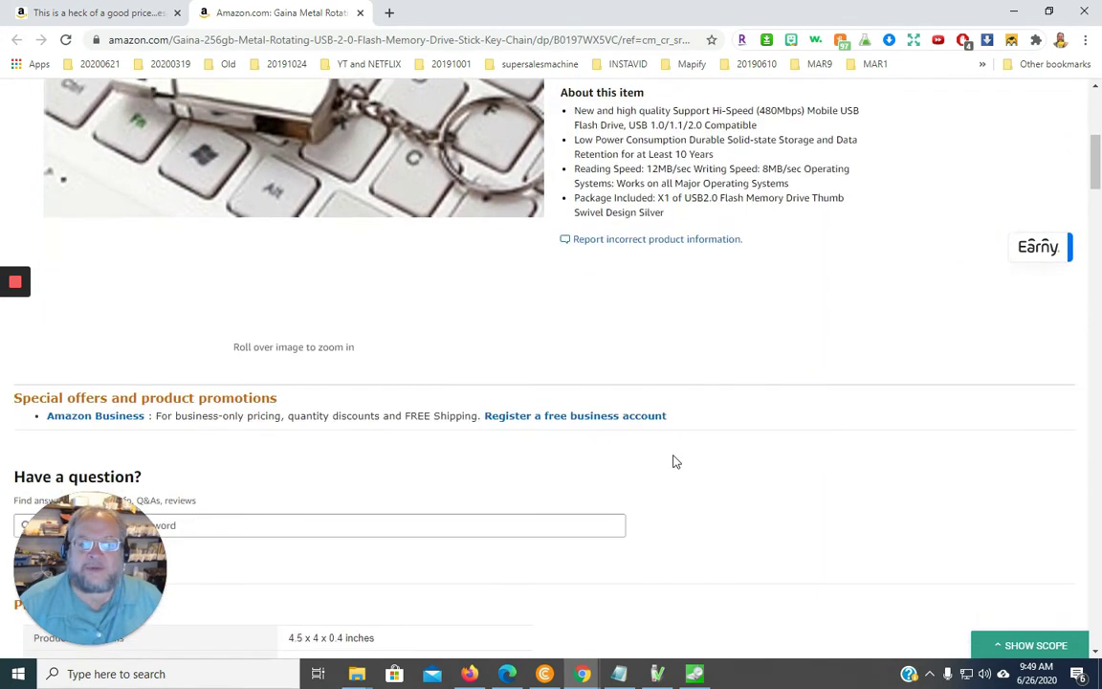
pyautogui.scroll(-3, 672, 460)
pyautogui.scroll(1, 467, 391)
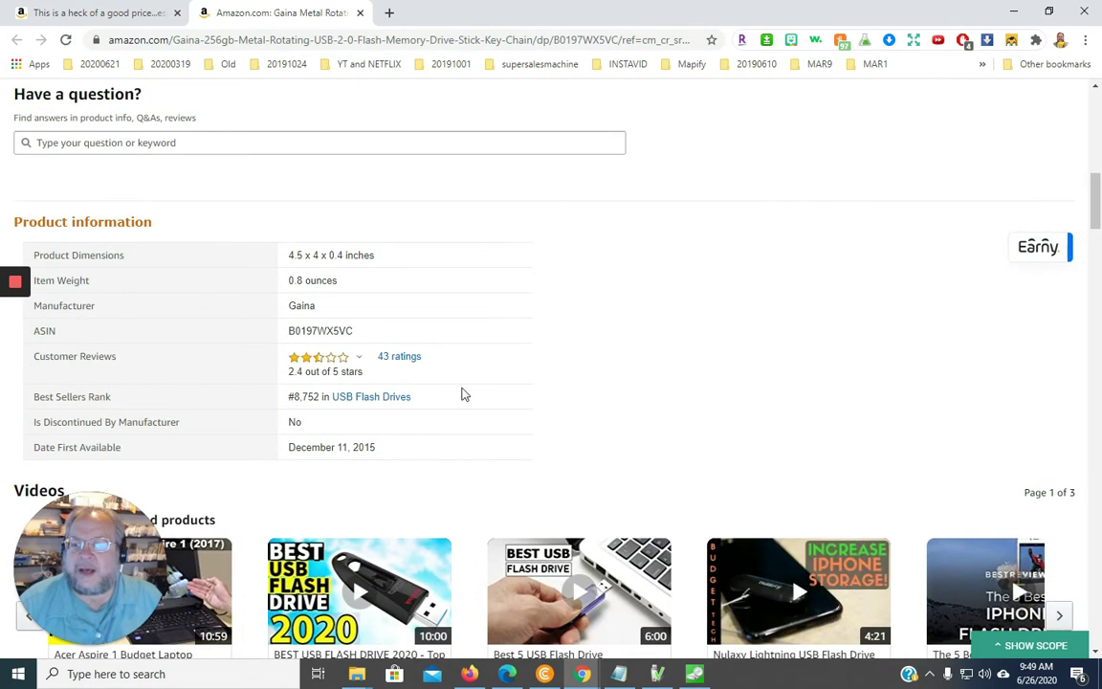
pyautogui.click(412, 361)
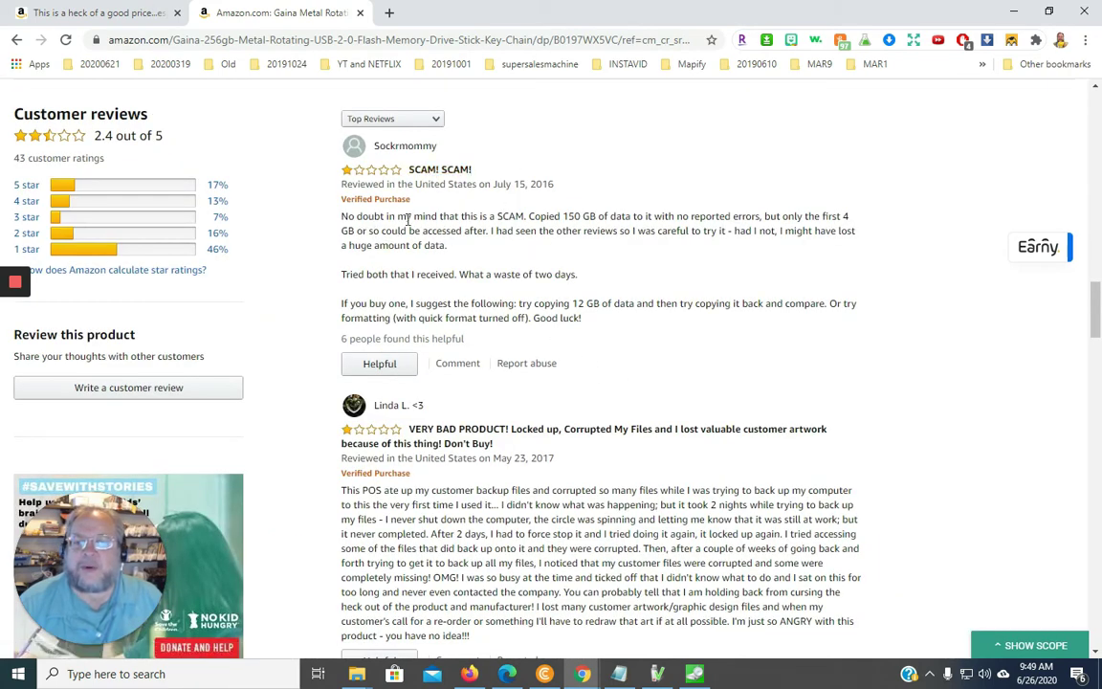
pyautogui.moveTo(567, 216); pyautogui.dragTo(595, 217)
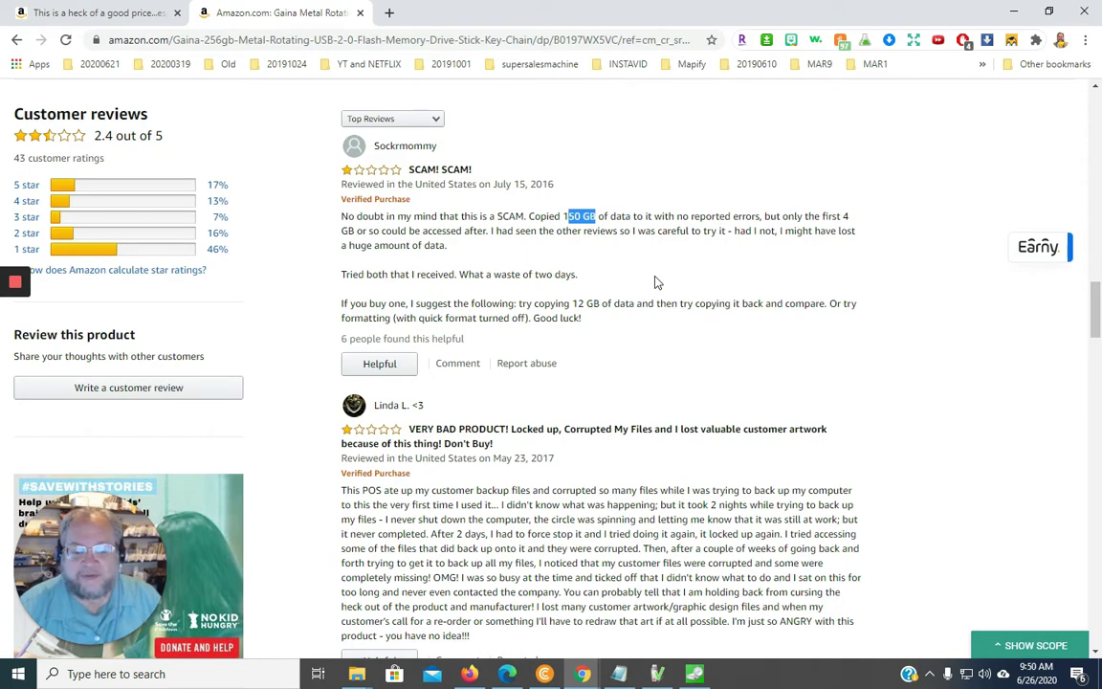
# Check the write test's progress in H2testw, and return to the browser to read the rest of the "SCAM! SCAM!" review's first paragraph
pyautogui.click(656, 673)
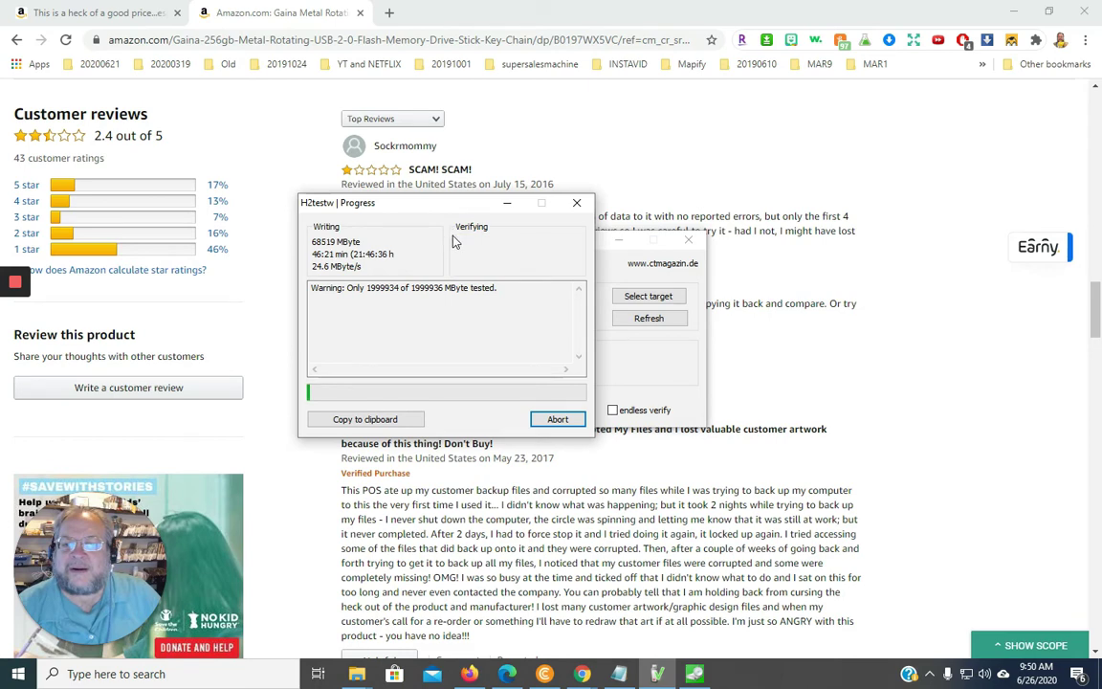
pyautogui.click(692, 140)
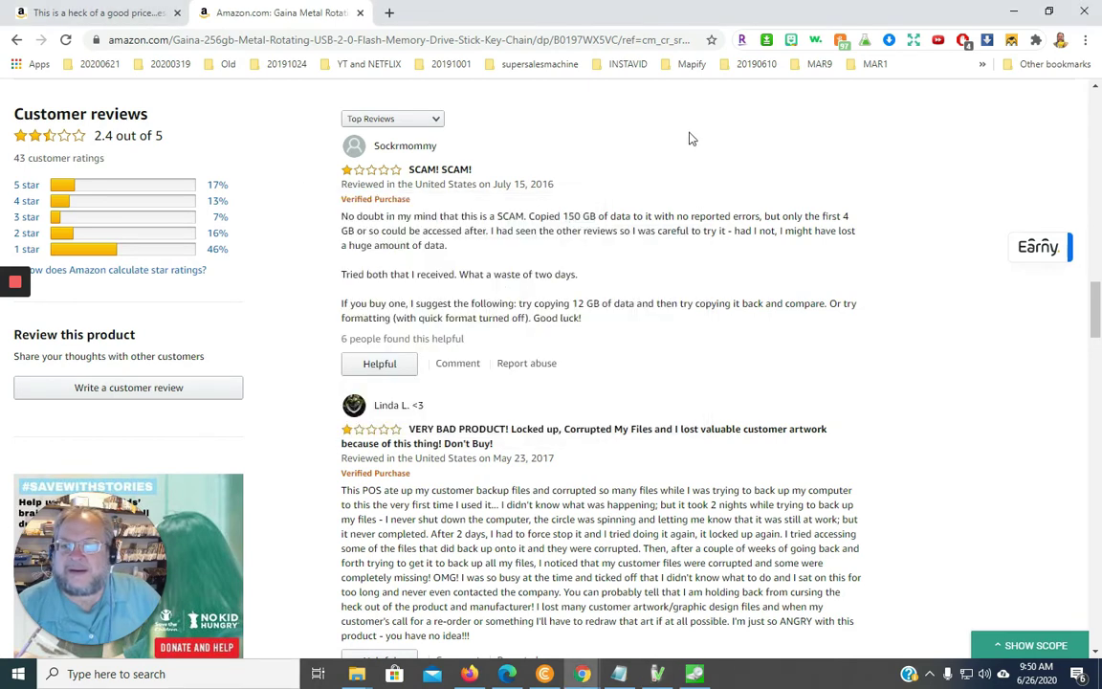
pyautogui.moveTo(461, 218); pyautogui.dragTo(693, 230)
pyautogui.click(478, 231)
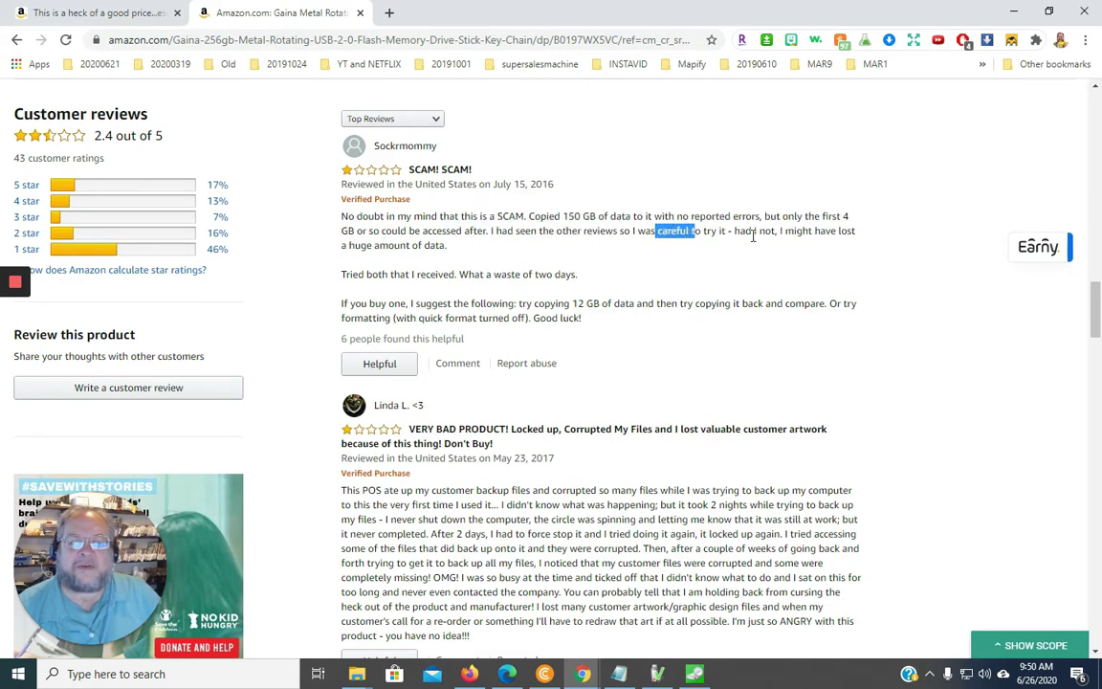
pyautogui.click(758, 230)
pyautogui.moveTo(801, 230); pyautogui.dragTo(810, 231)
pyautogui.moveTo(388, 245); pyautogui.dragTo(443, 245)
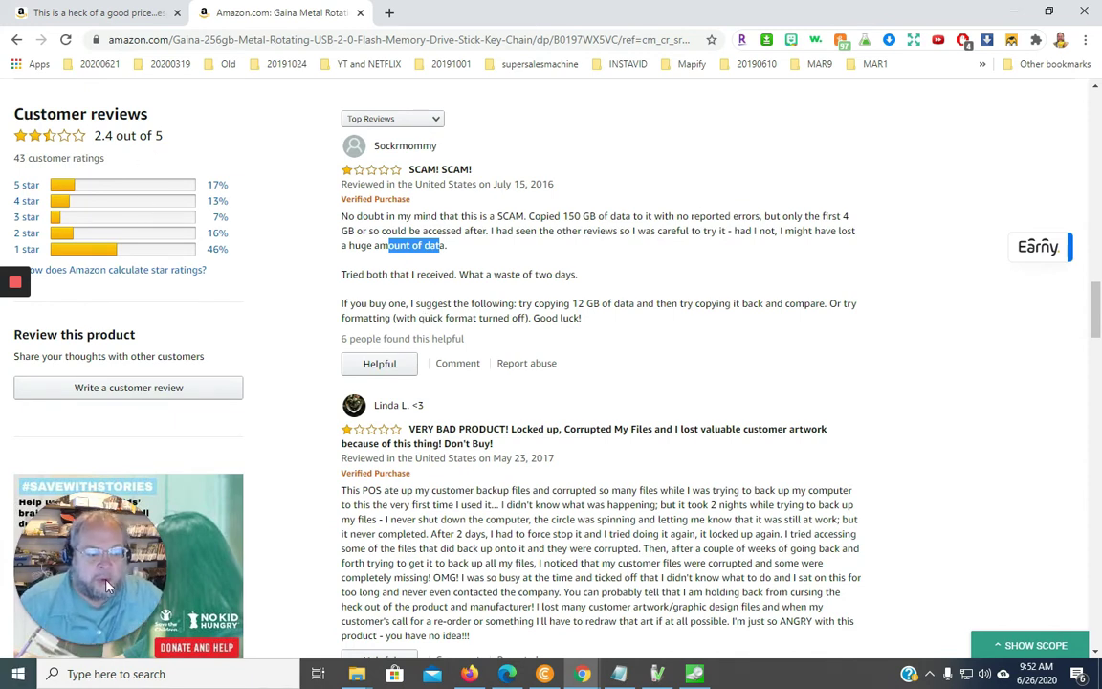
# Open the cloud backup client's sync status, look through its list of synced files and overall progress, and close it
pyautogui.click(1003, 675)
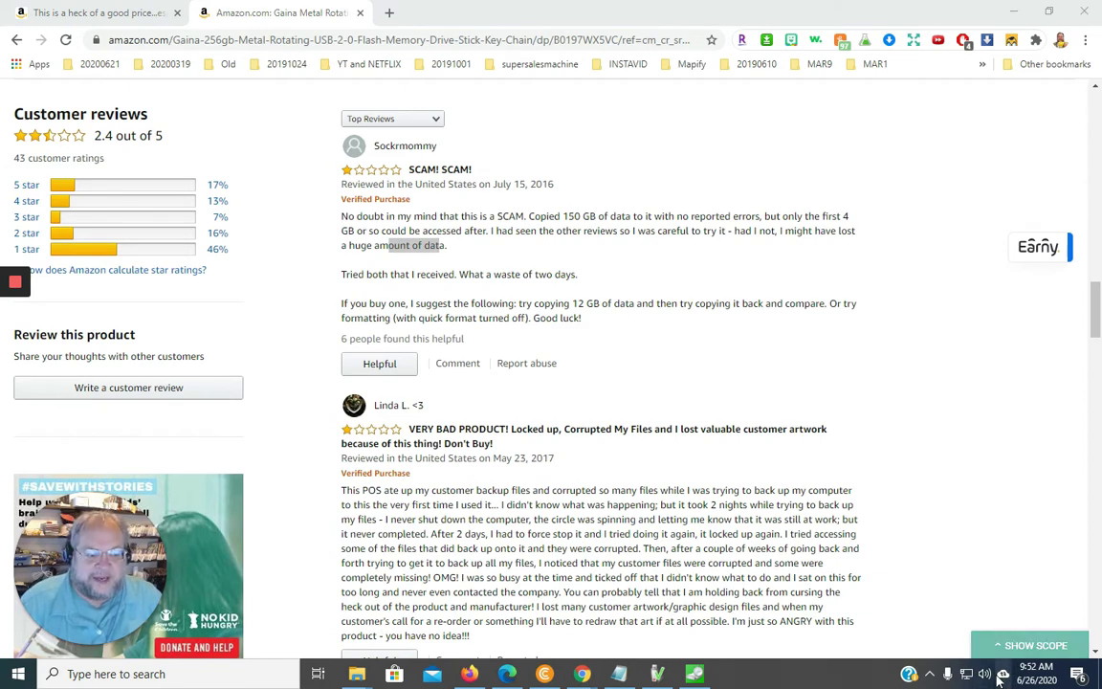
pyautogui.click(1001, 676)
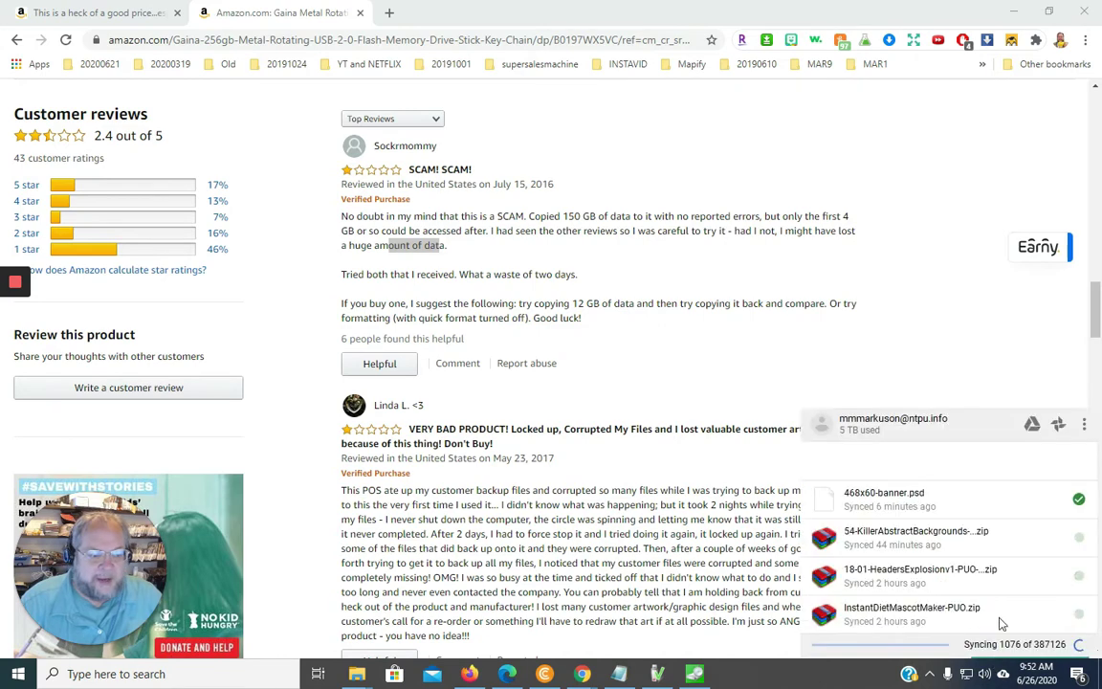
pyautogui.scroll(-1, 933, 497)
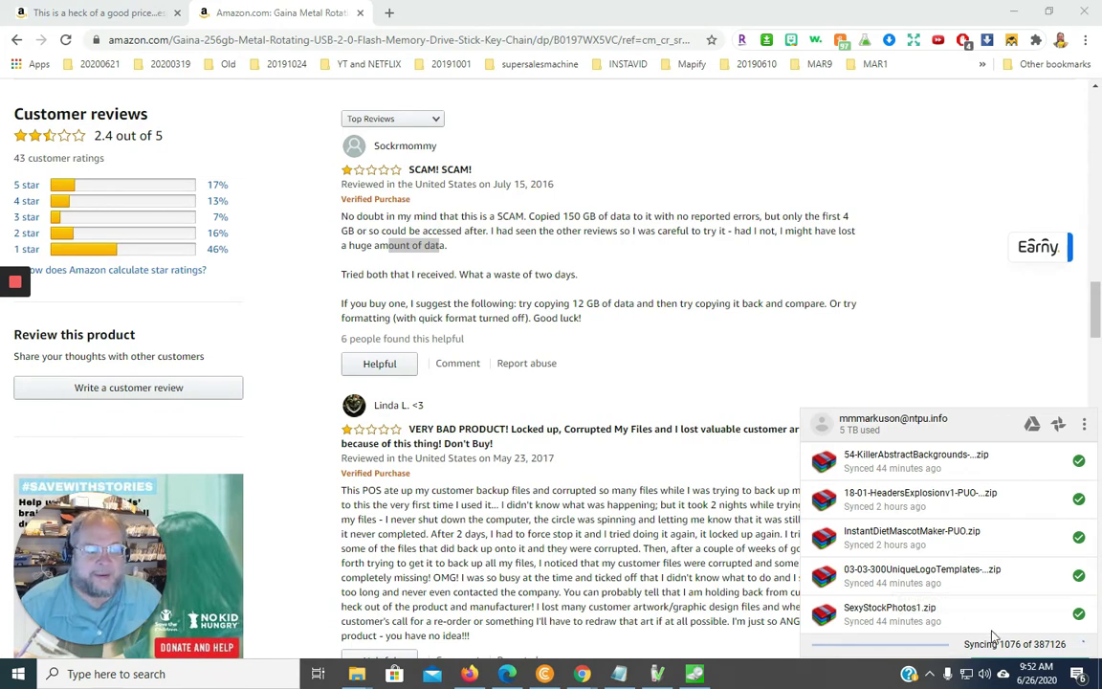
pyautogui.click(1003, 676)
pyautogui.click(1003, 676)
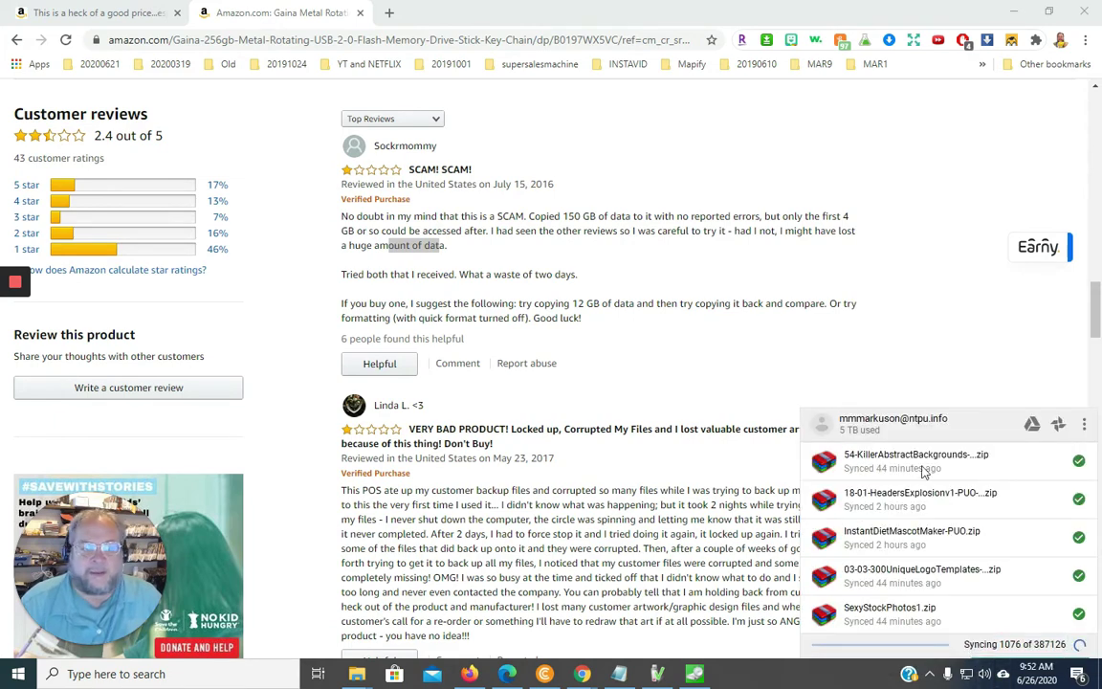
pyautogui.click(890, 379)
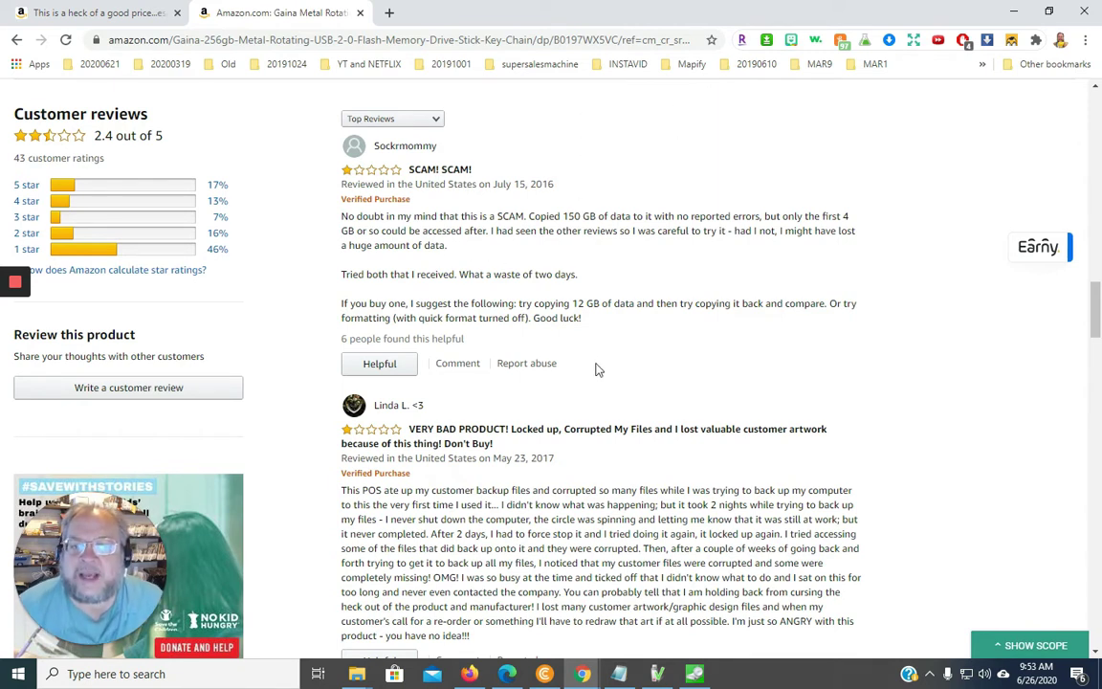
# Read the Gaina drive's further one-star reviews, from "VERY BAD PRODUCT!" and "HORRIBLE LIE!" to "Bad" and "Fake capacity - DO NOT PURCHASE!!"
pyautogui.scroll(-2, 458, 322)
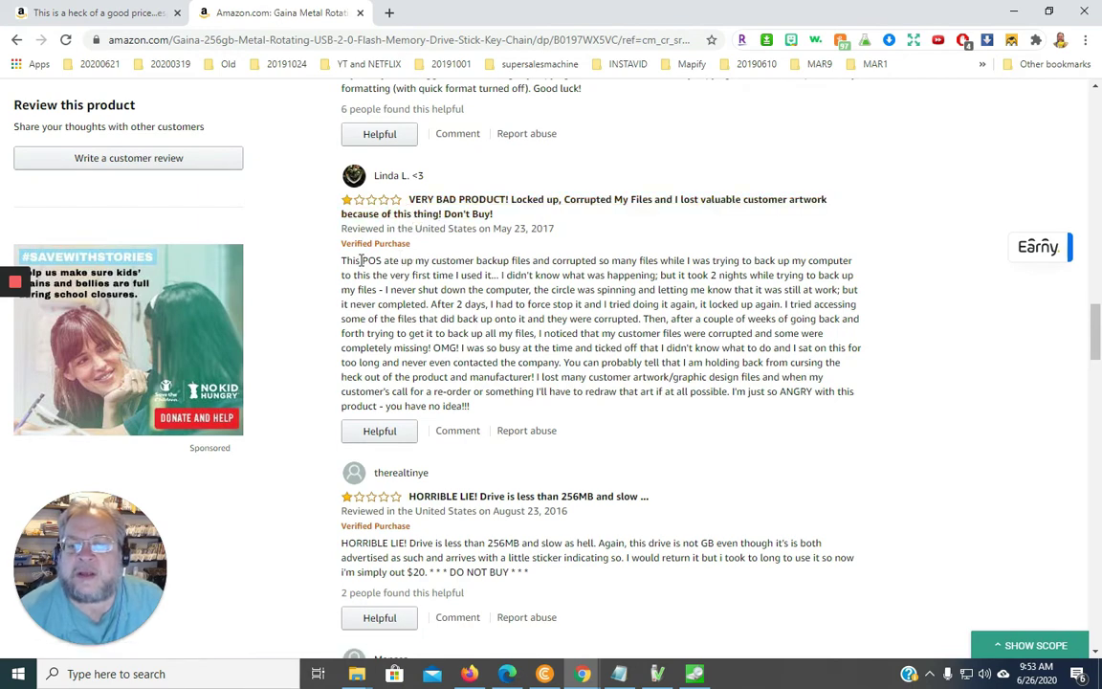
pyautogui.scroll(-5, 430, 315)
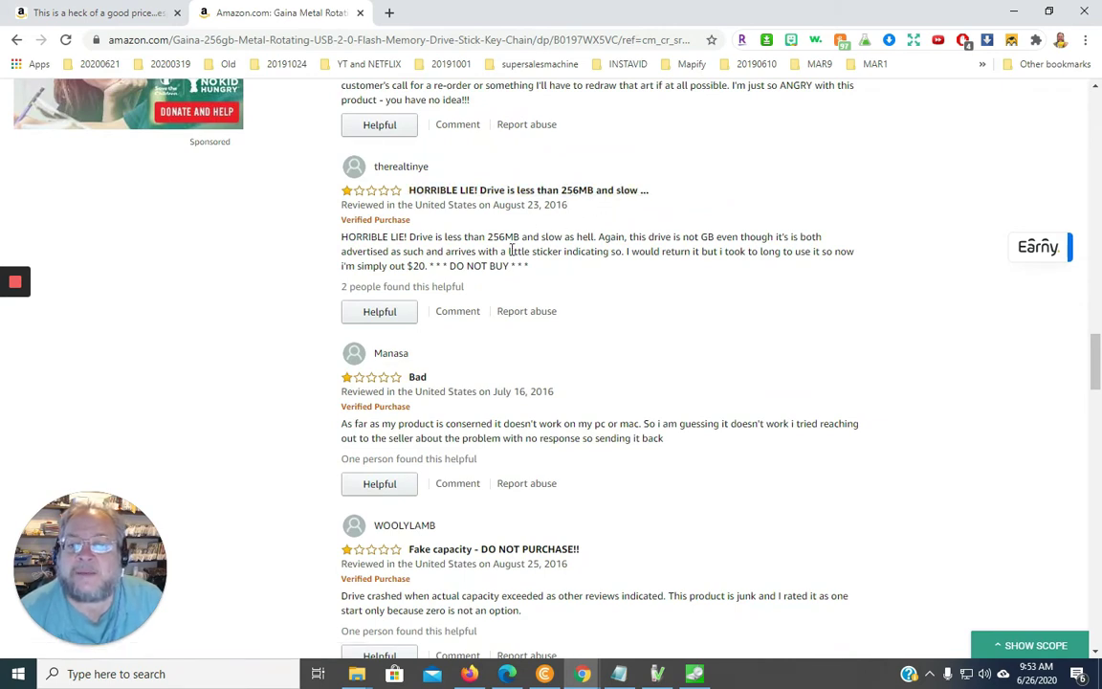
pyautogui.moveTo(522, 237); pyautogui.dragTo(576, 238)
pyautogui.scroll(-3, 681, 308)
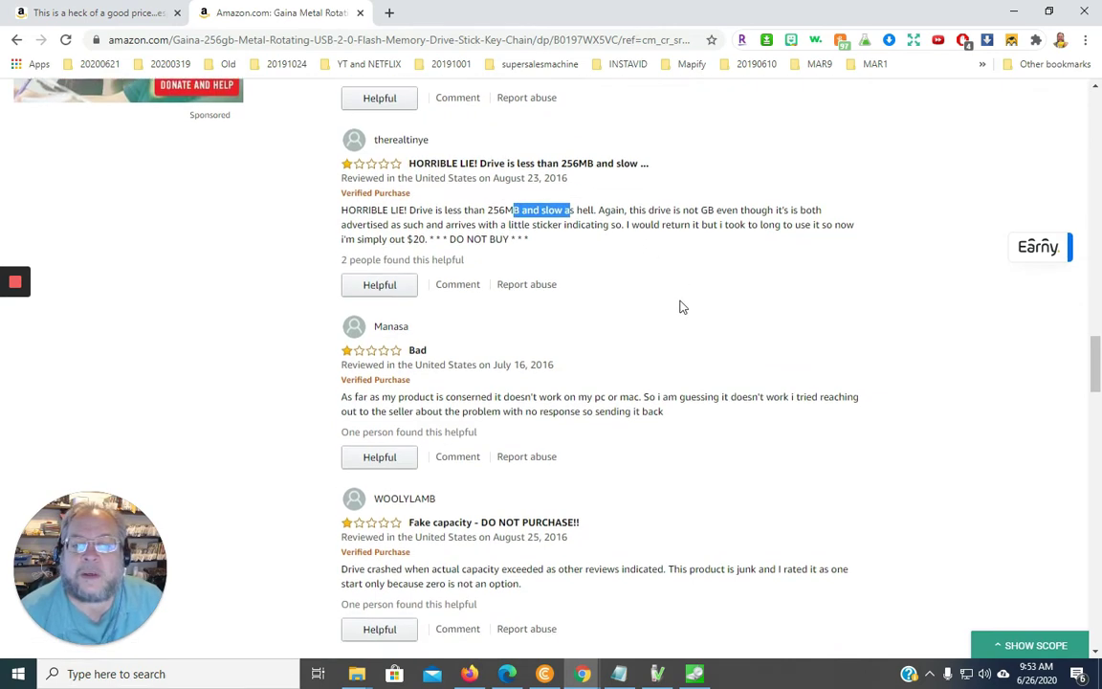
pyautogui.moveTo(413, 195); pyautogui.dragTo(481, 195)
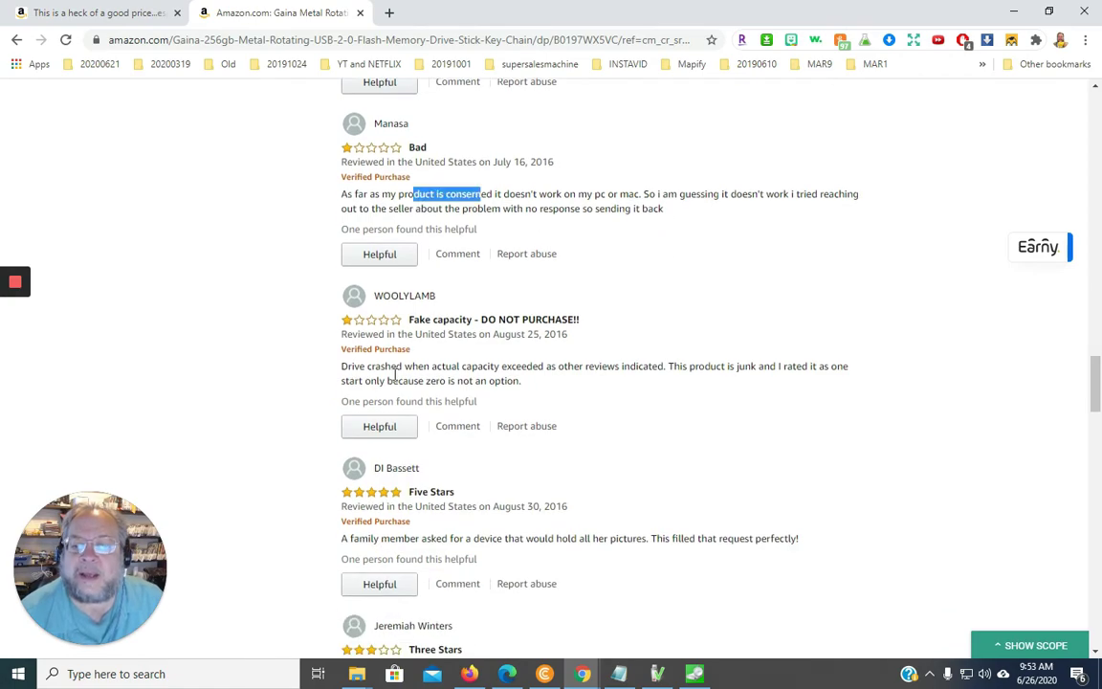
pyautogui.moveTo(393, 366); pyautogui.dragTo(473, 367)
# Filter the Gaina drive's customer reviews to five-star ratings only and look through the resulting reviews
pyautogui.scroll(4, 516, 354)
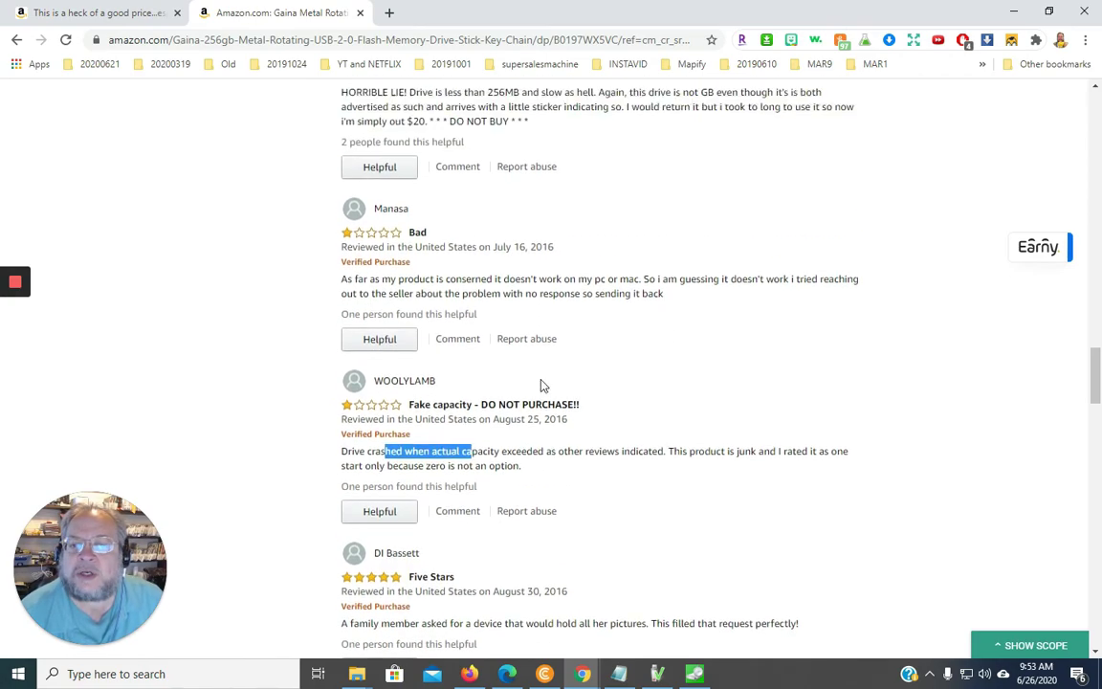
pyautogui.scroll(7, 530, 360)
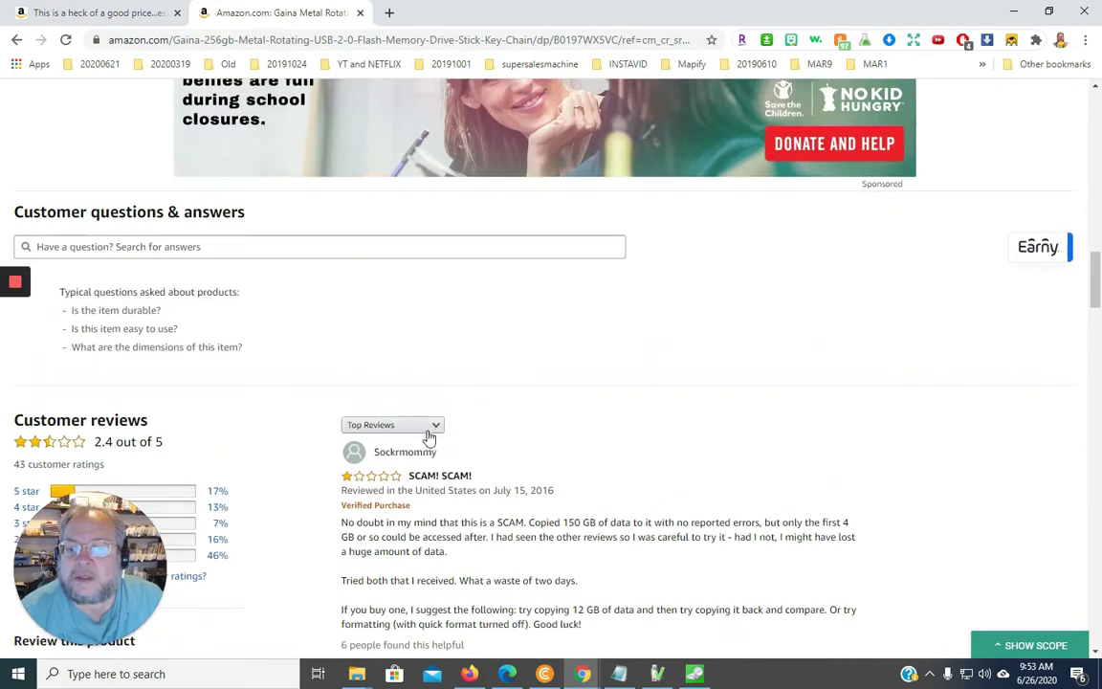
pyautogui.click(427, 433)
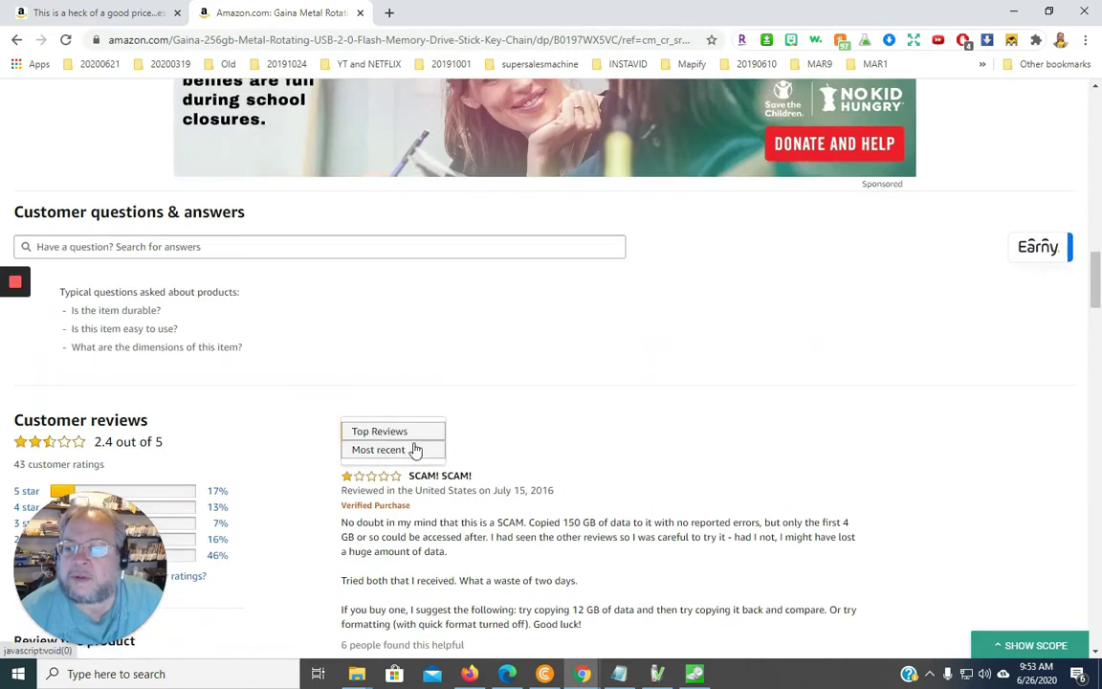
pyautogui.scroll(-2, 284, 244)
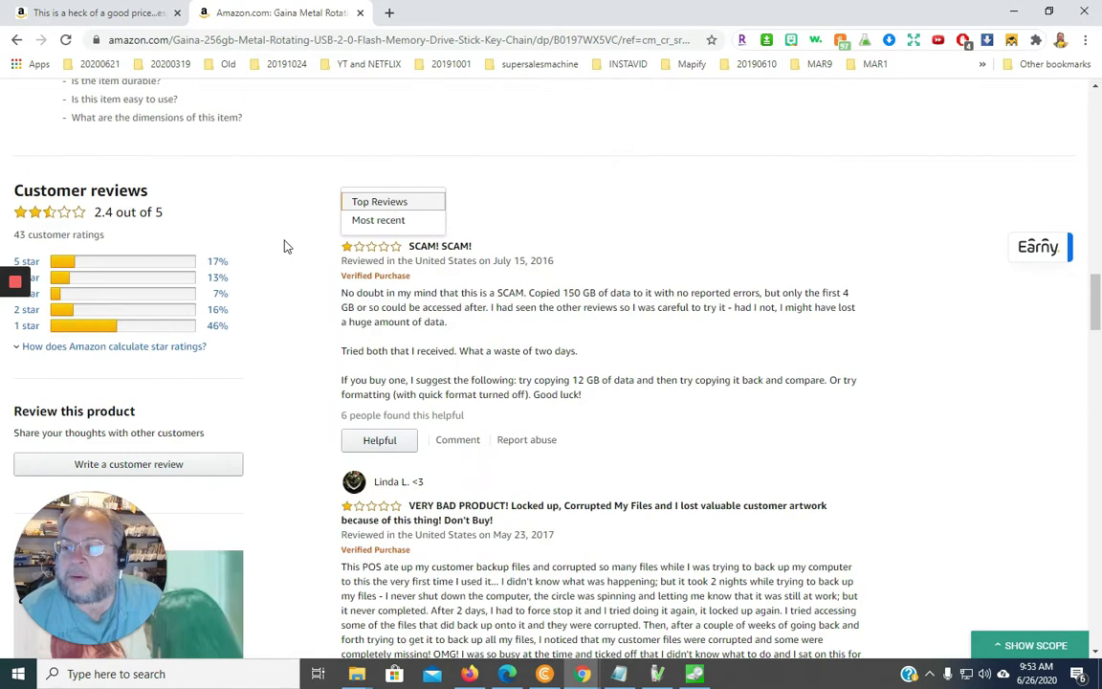
pyautogui.click(217, 263)
pyautogui.click(217, 263)
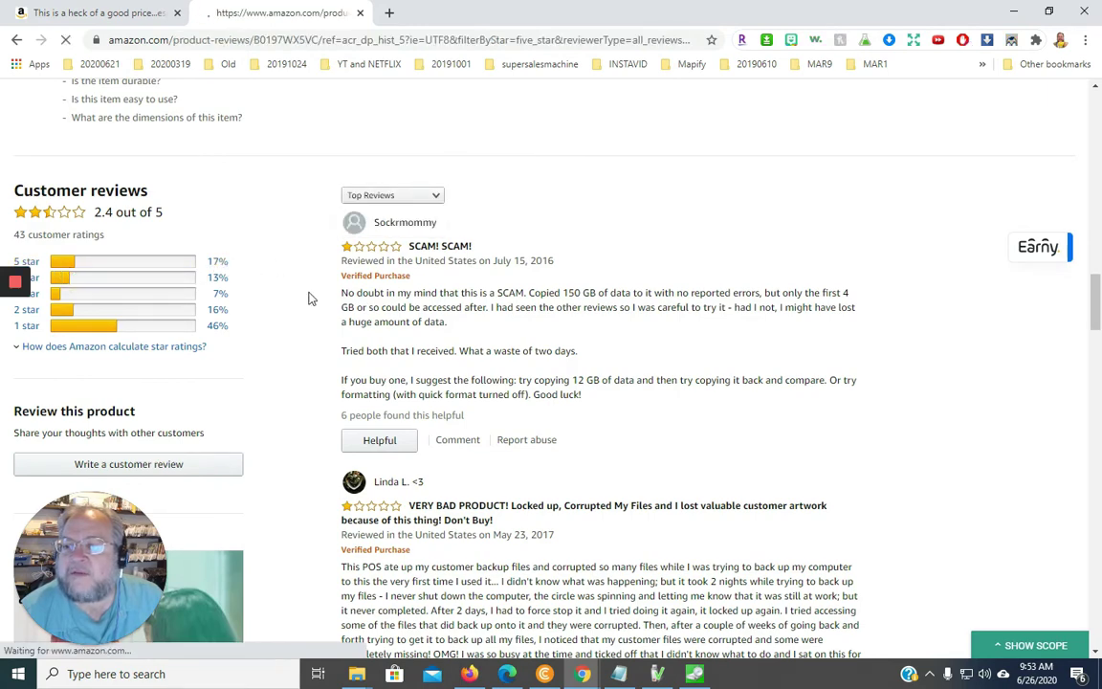
pyautogui.scroll(-4, 455, 337)
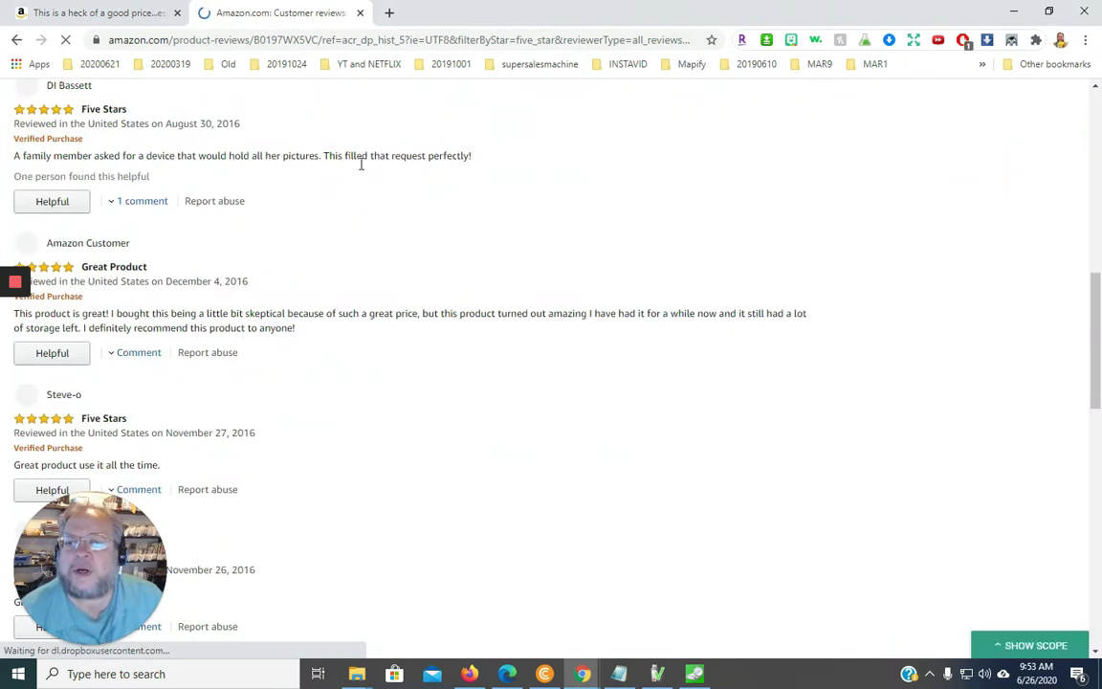
# Read the five-star review about a device for holding a family member's pictures
pyautogui.moveTo(356, 155); pyautogui.dragTo(374, 155)
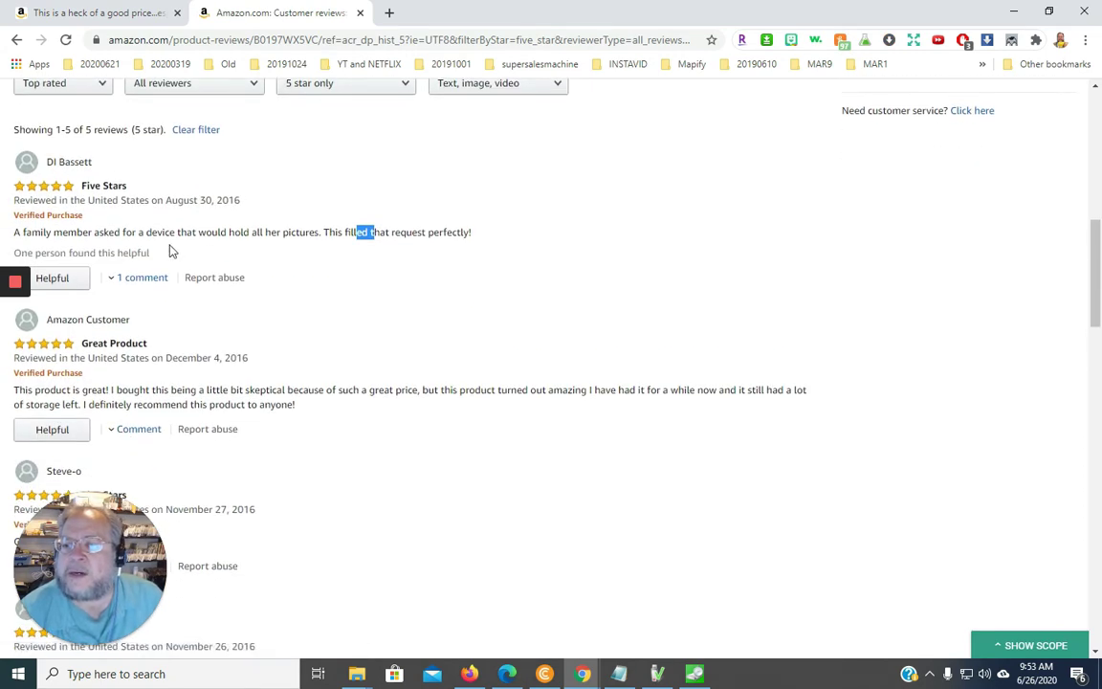
pyautogui.moveTo(220, 232); pyautogui.dragTo(241, 231)
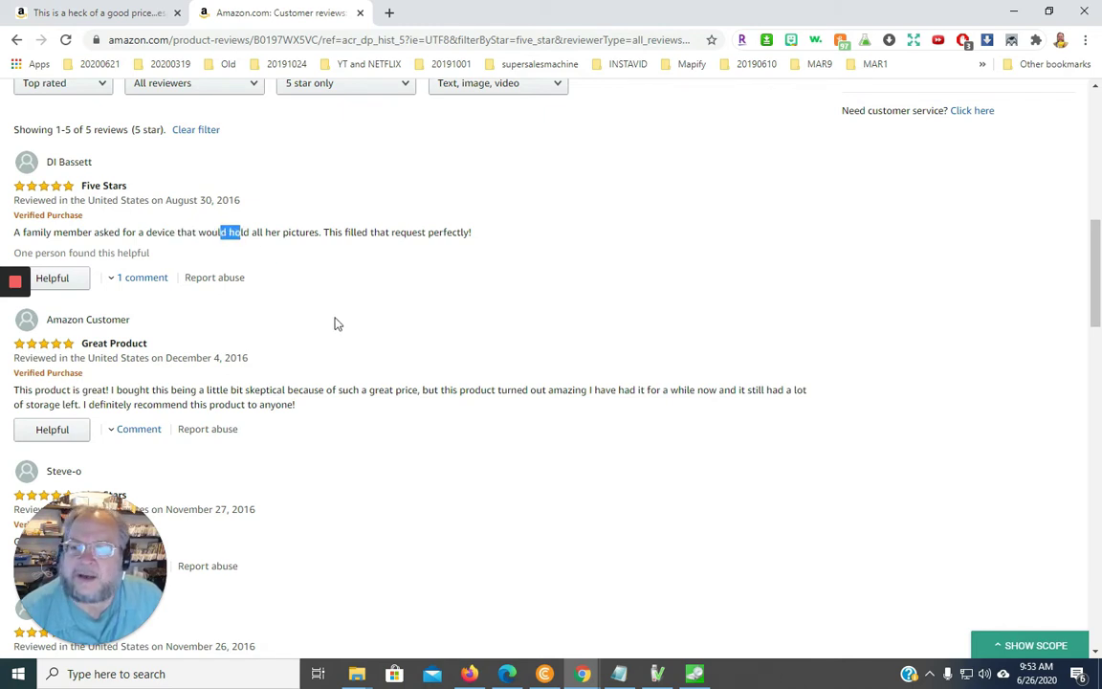
pyautogui.moveTo(348, 231); pyautogui.dragTo(382, 232)
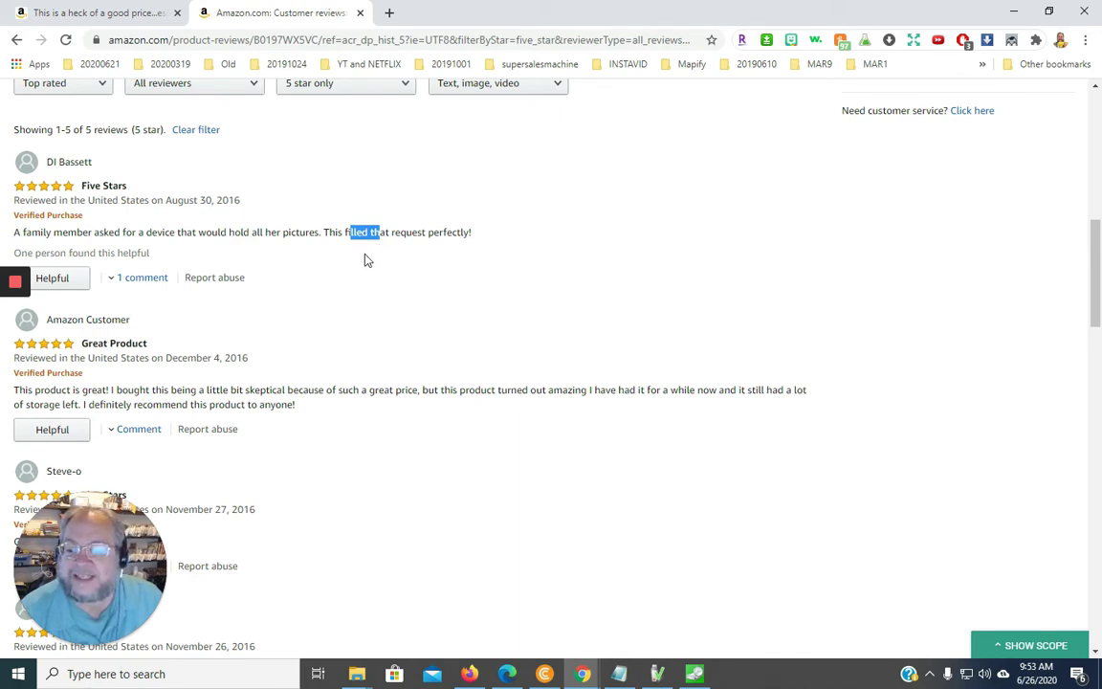
# Read the five-star "Great Product" review from its opening through the closing recommendation
pyautogui.doubleClick(46, 390)
pyautogui.moveTo(152, 390); pyautogui.dragTo(332, 392)
pyautogui.click(473, 392)
pyautogui.moveTo(468, 391); pyautogui.dragTo(512, 392)
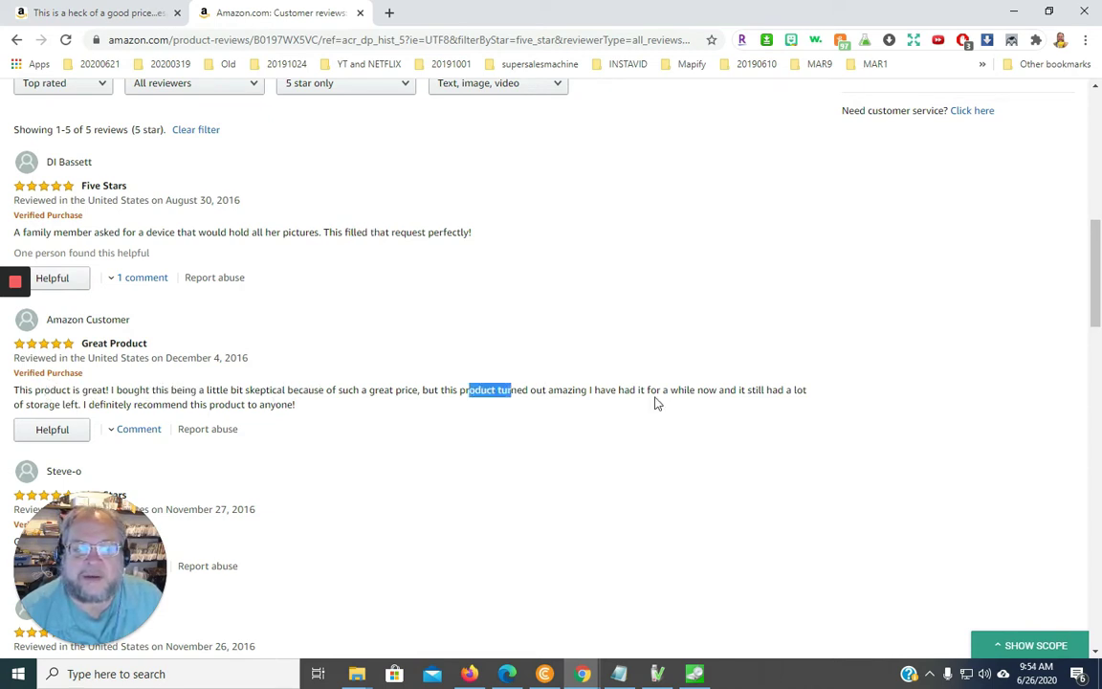
pyautogui.moveTo(631, 391); pyautogui.dragTo(702, 390)
pyautogui.doubleClick(775, 390)
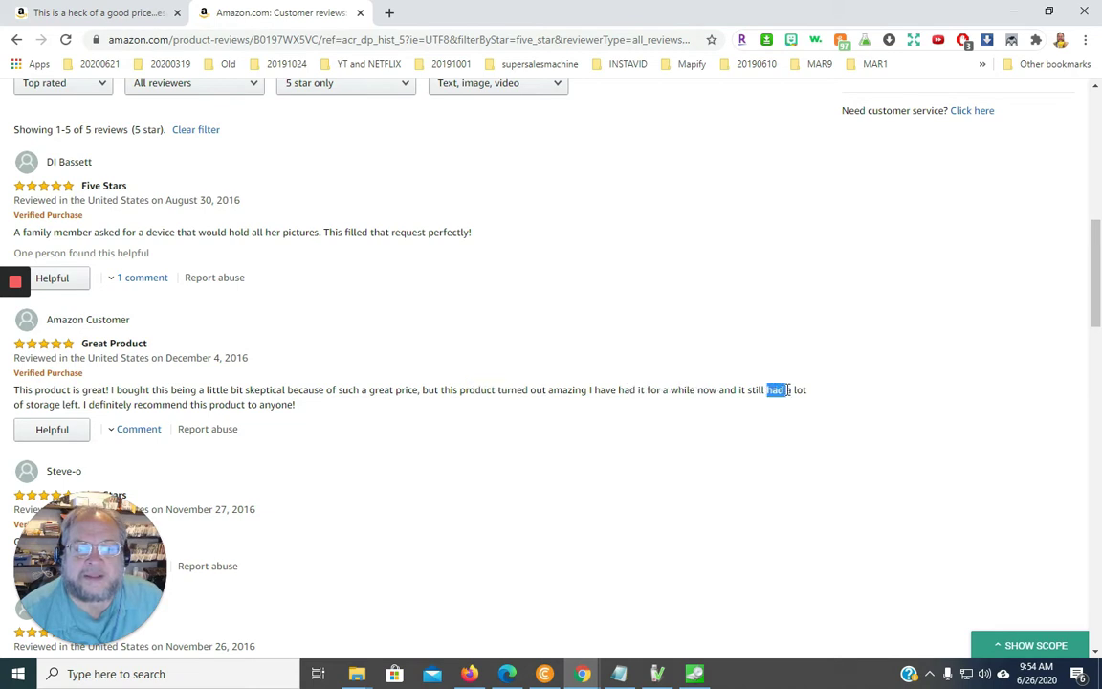
pyautogui.moveTo(116, 405); pyautogui.dragTo(176, 405)
# Look through the remaining five-star reviews to the end of the list, and return to the review filters
pyautogui.scroll(-3, 388, 478)
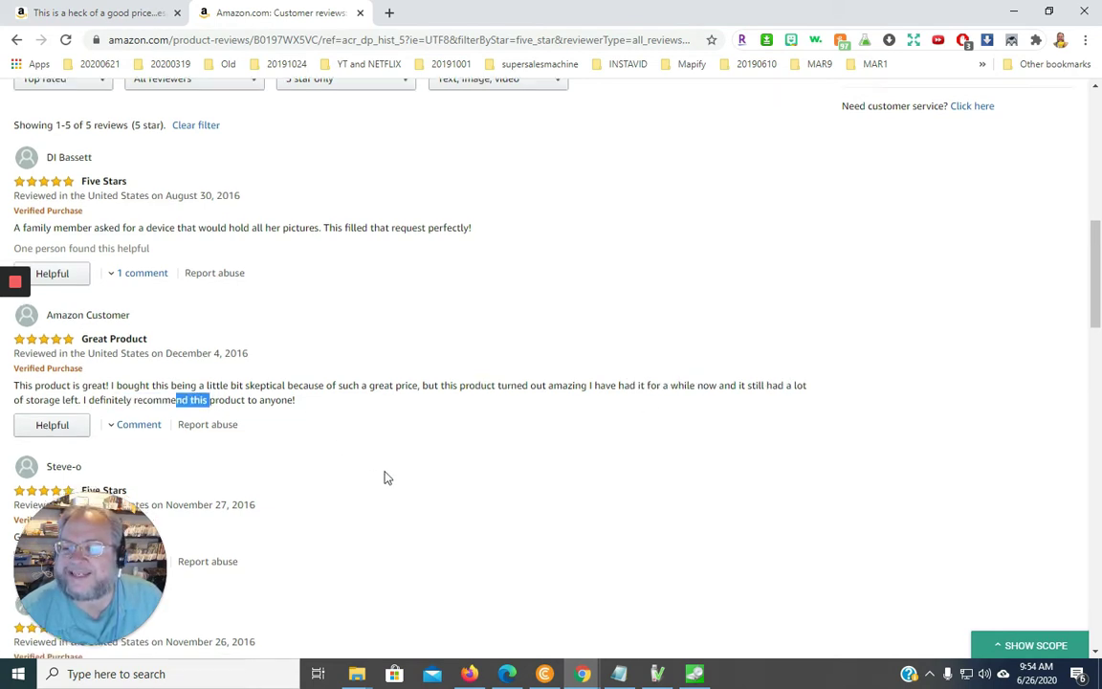
pyautogui.scroll(-3, 378, 466)
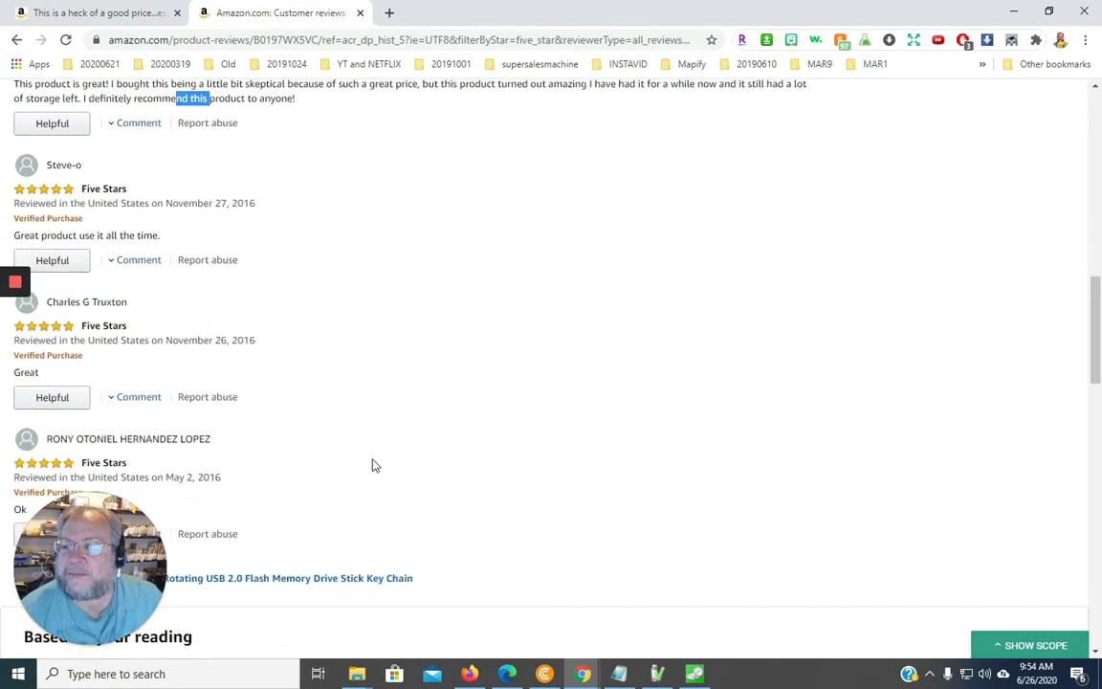
pyautogui.scroll(-3, 371, 465)
pyautogui.scroll(-4, 275, 430)
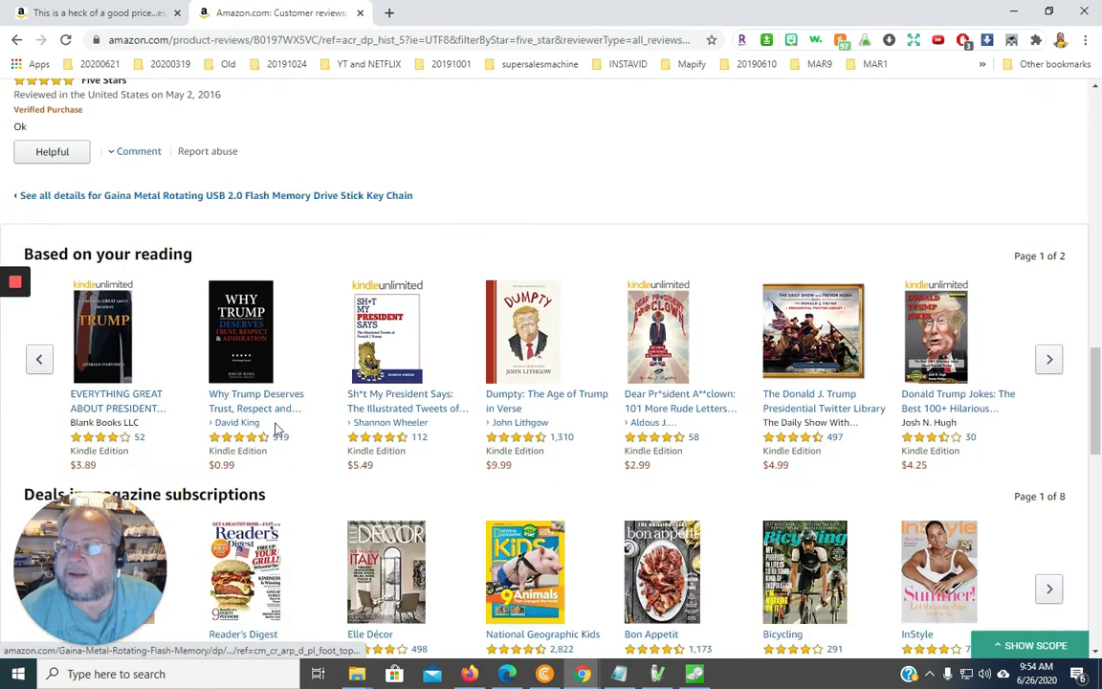
pyautogui.scroll(15, 281, 421)
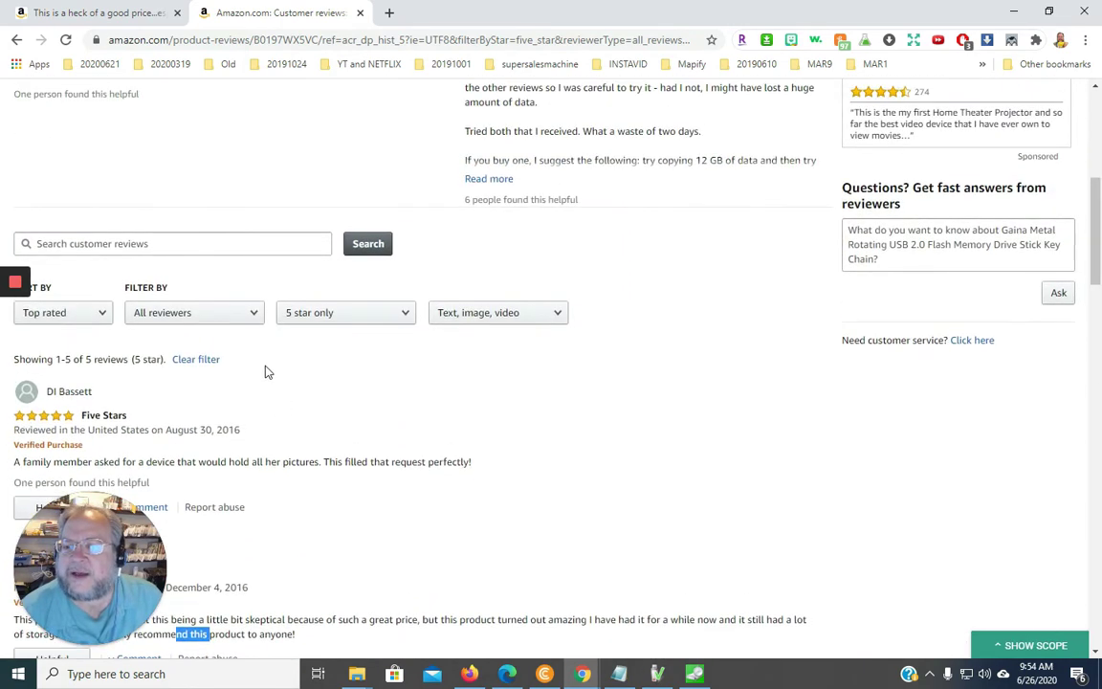
# Filter the Gaina drive's reviews to one-star ratings only and skim the resulting reviews
pyautogui.click(350, 319)
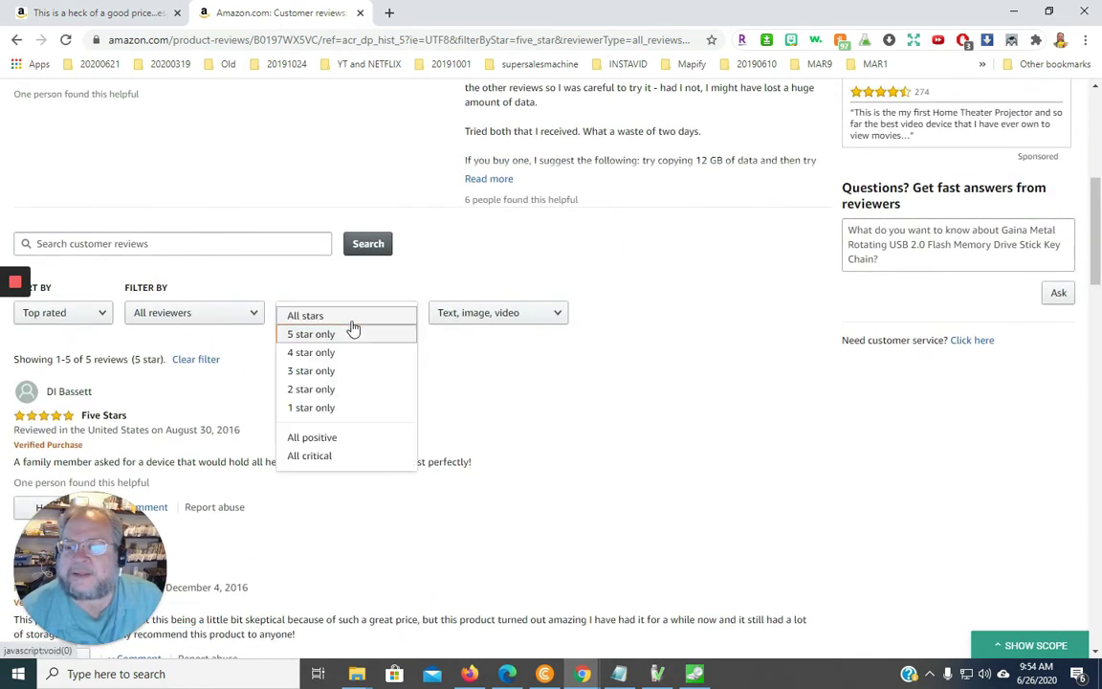
pyautogui.click(321, 407)
pyautogui.scroll(-7, 496, 444)
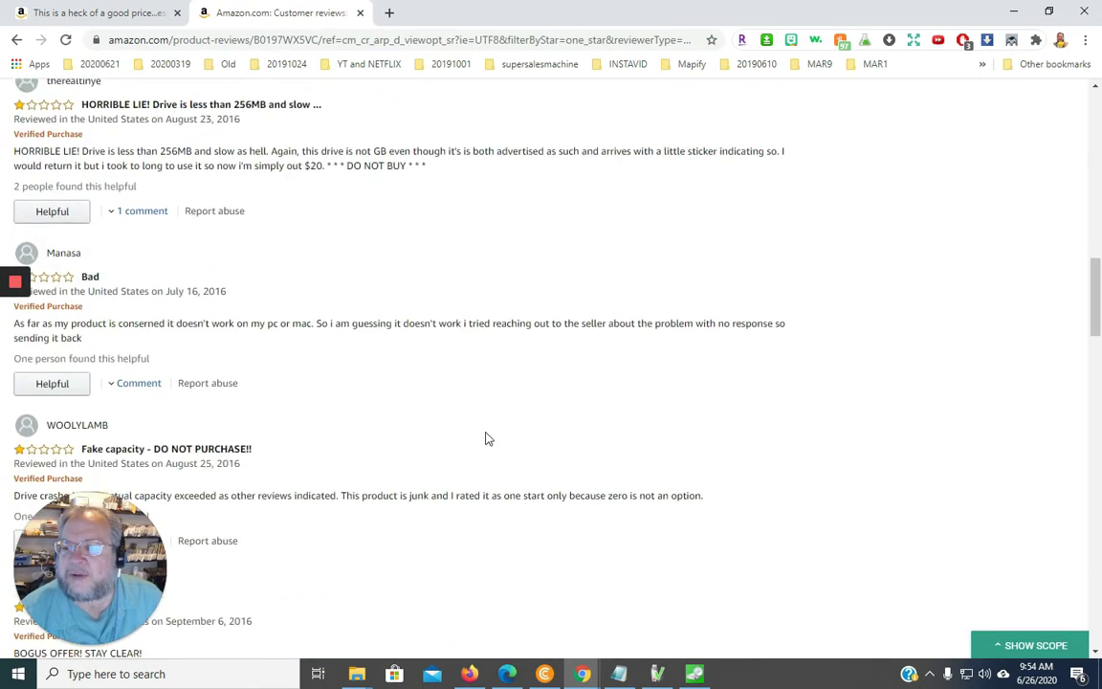
pyautogui.scroll(-3, 484, 438)
pyautogui.scroll(10, 468, 396)
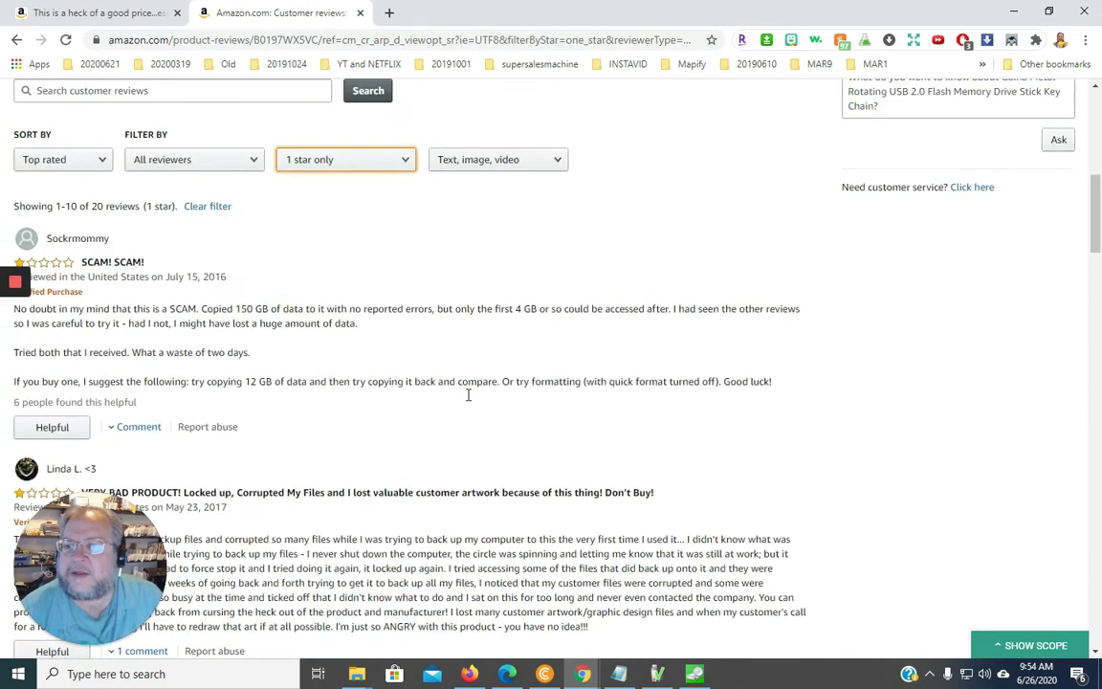
# Sort the one-star reviews by most recent and read through them down to "It's not actually 256GB. It's only around 12GB."
pyautogui.click(73, 170)
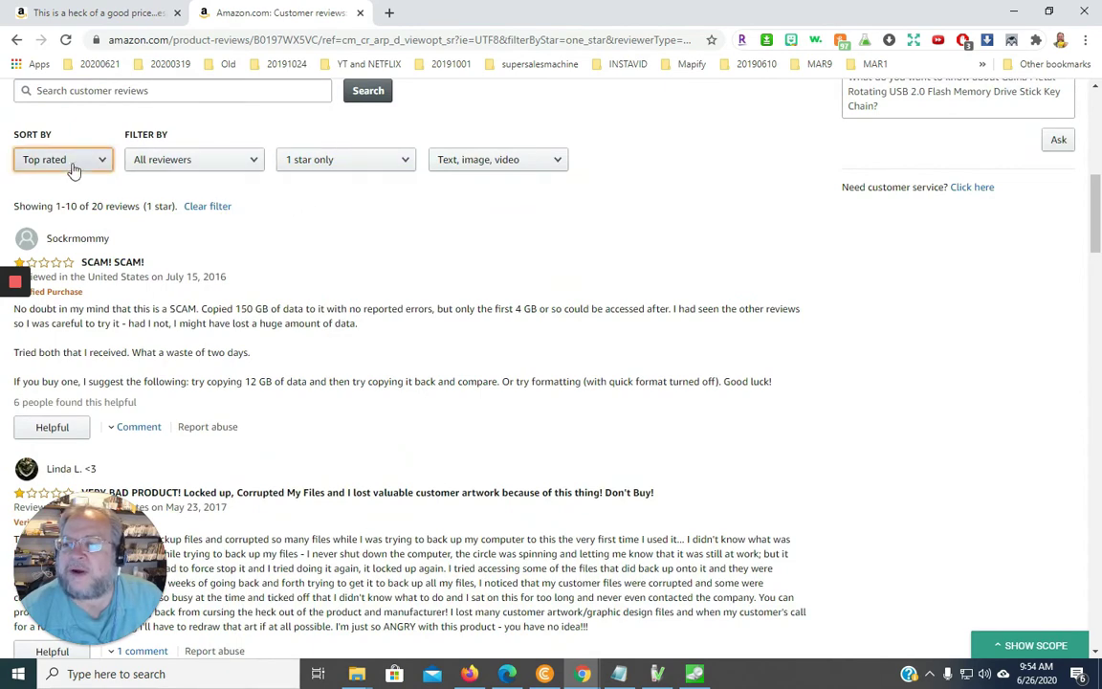
pyautogui.click(74, 170)
pyautogui.click(69, 180)
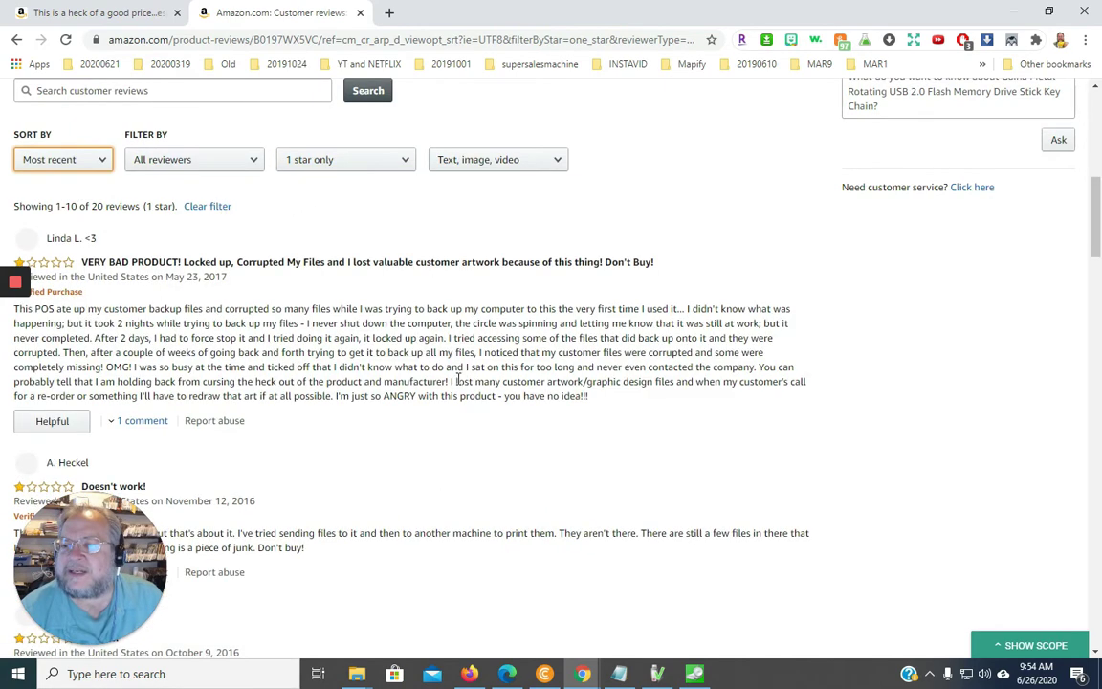
pyautogui.scroll(-2, 302, 292)
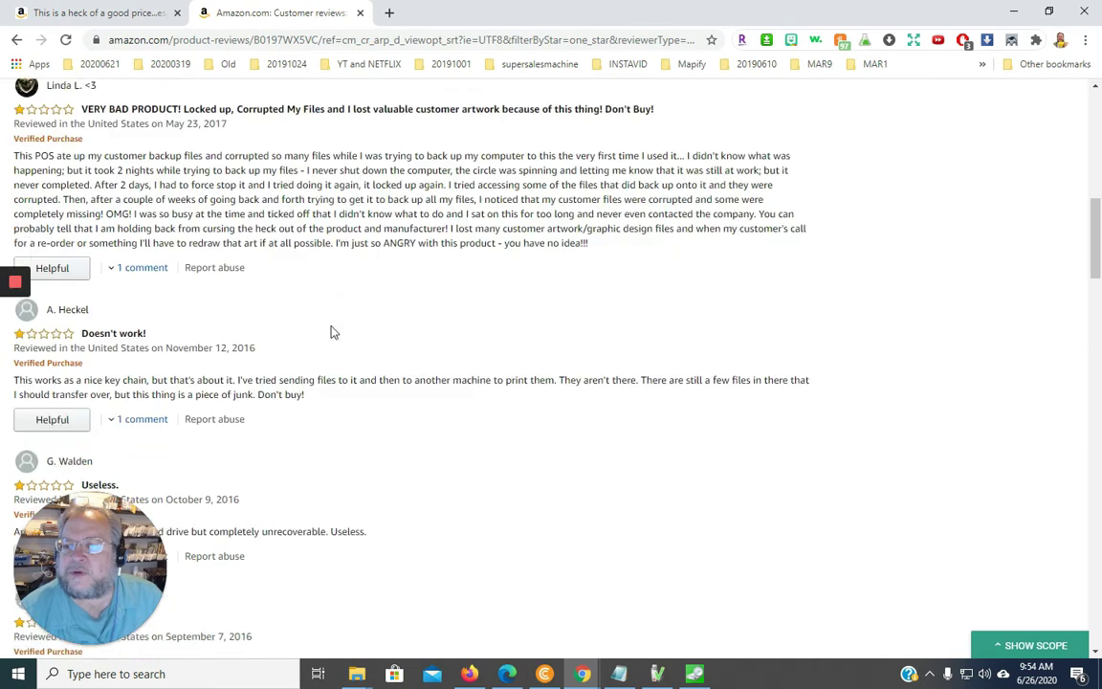
pyautogui.scroll(-2, 357, 418)
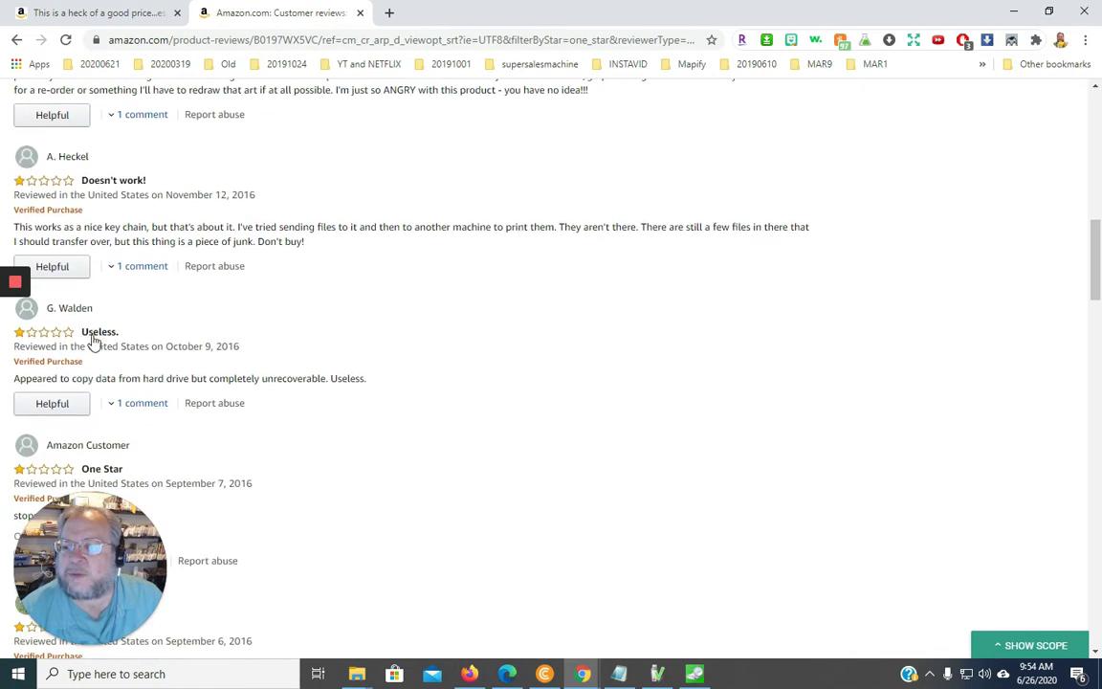
pyautogui.scroll(-2, 370, 405)
pyautogui.scroll(-2, 301, 393)
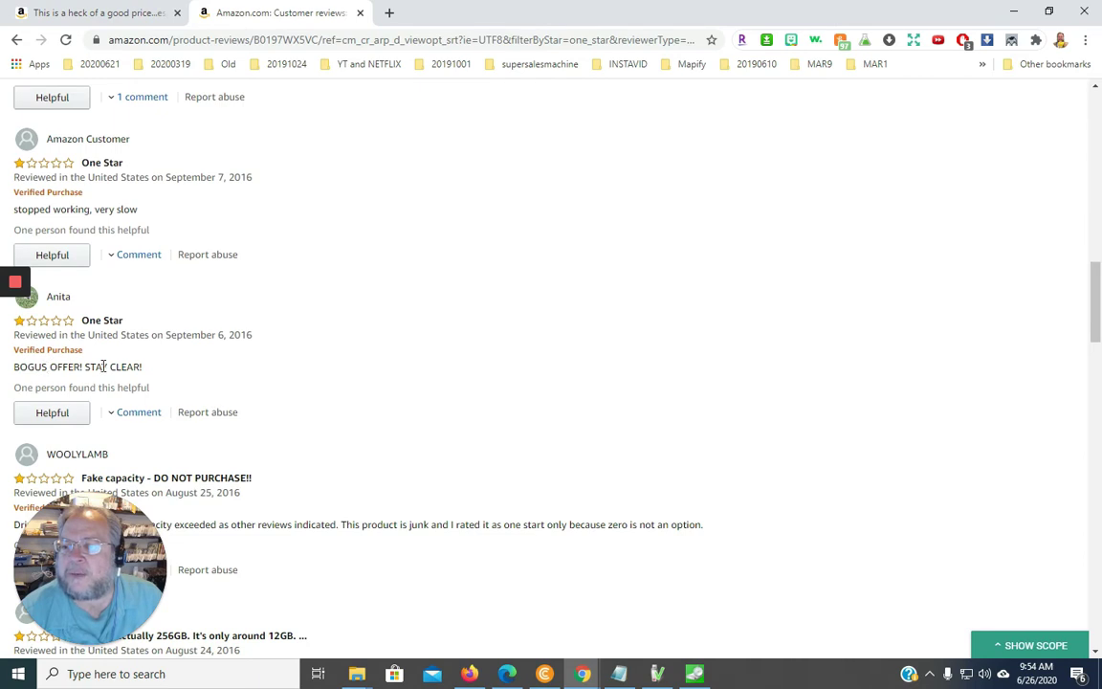
pyautogui.scroll(-3, 368, 392)
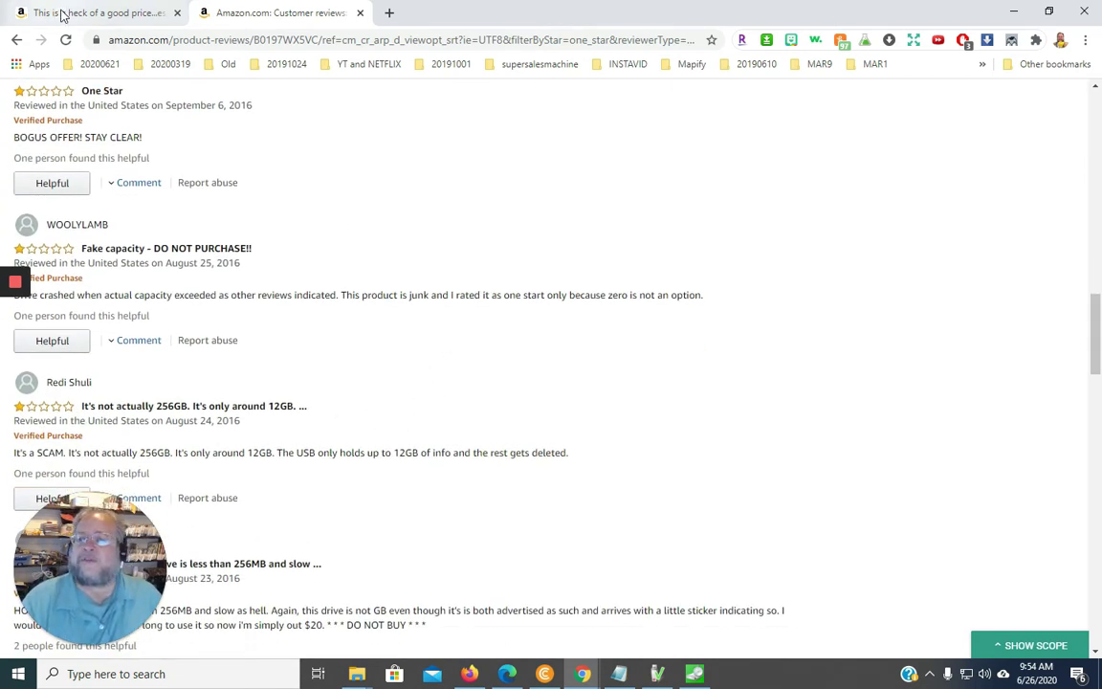
# Return to the "This is a heck of a good price" review and close the browser window
pyautogui.click(64, 13)
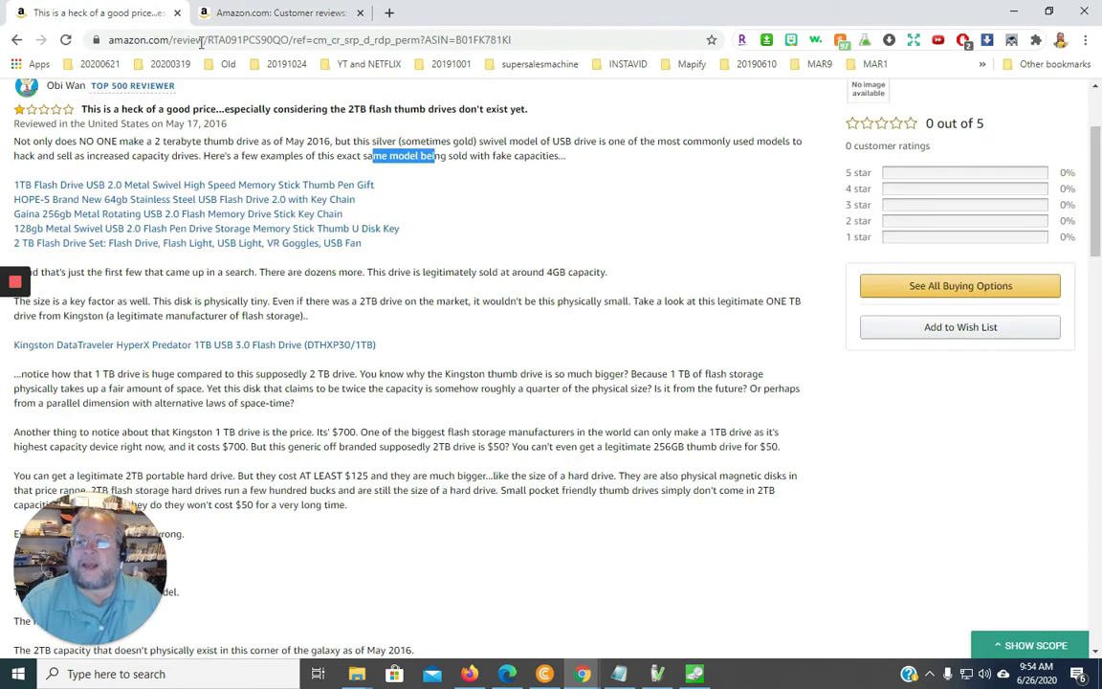
pyautogui.click(1080, 11)
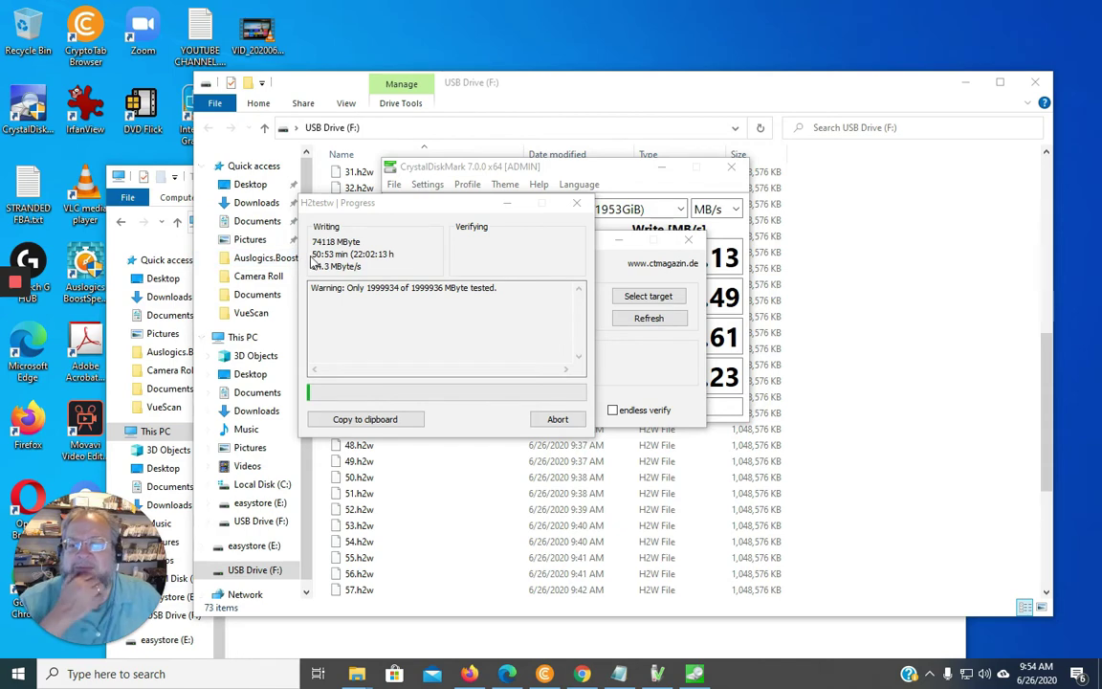
# Refresh the USB Drive (F:) listing, select all test files sorted by name in descending order, and check H2testw's write progress
pyautogui.click(1012, 339)
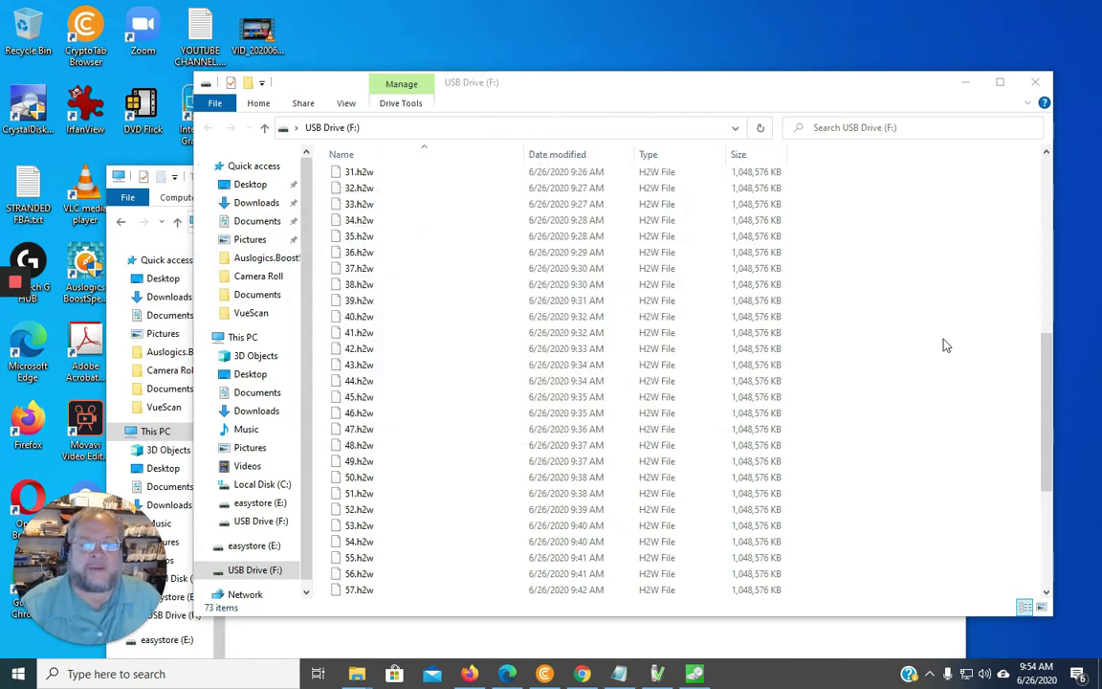
pyautogui.click(759, 129)
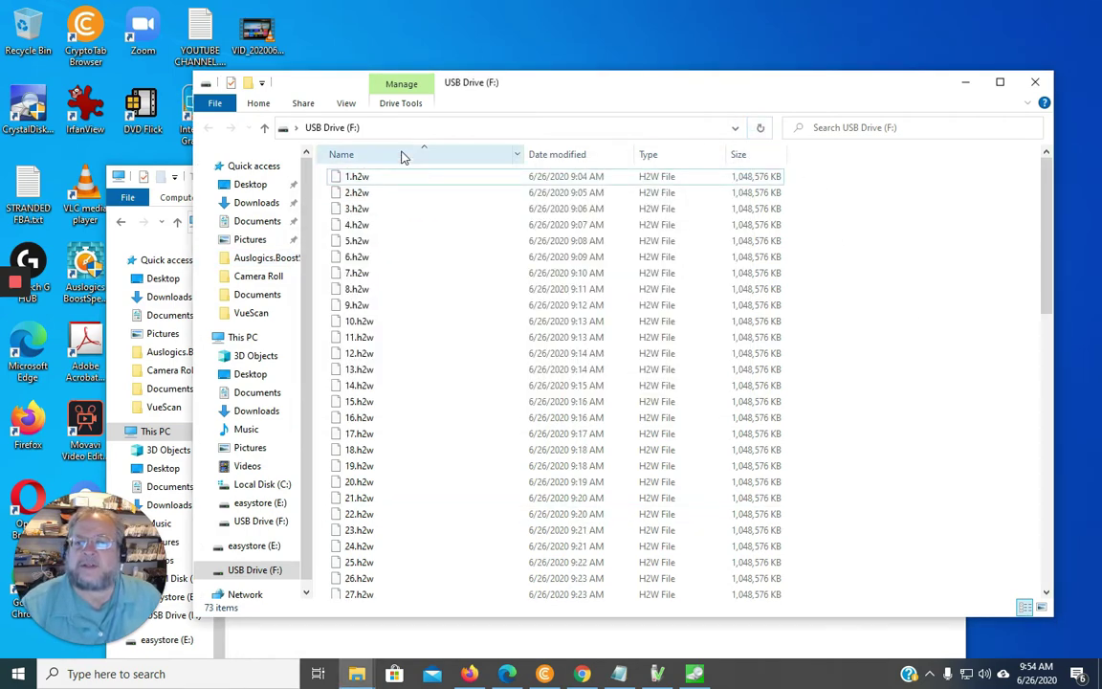
pyautogui.click(402, 156)
pyautogui.click(357, 274)
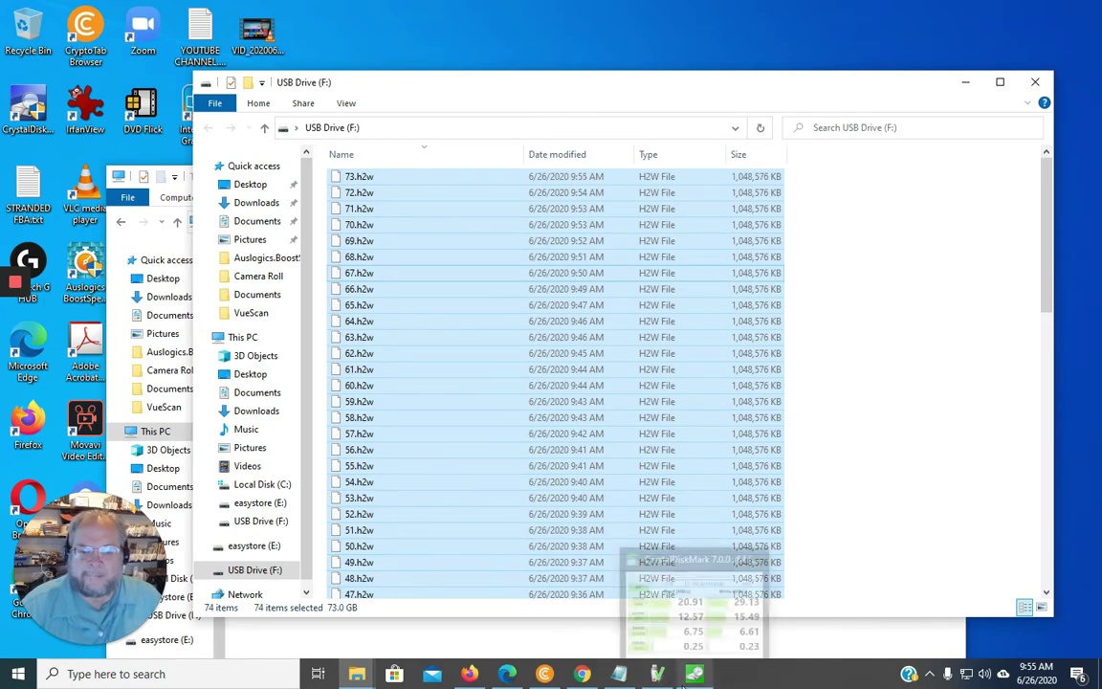
pyautogui.click(658, 678)
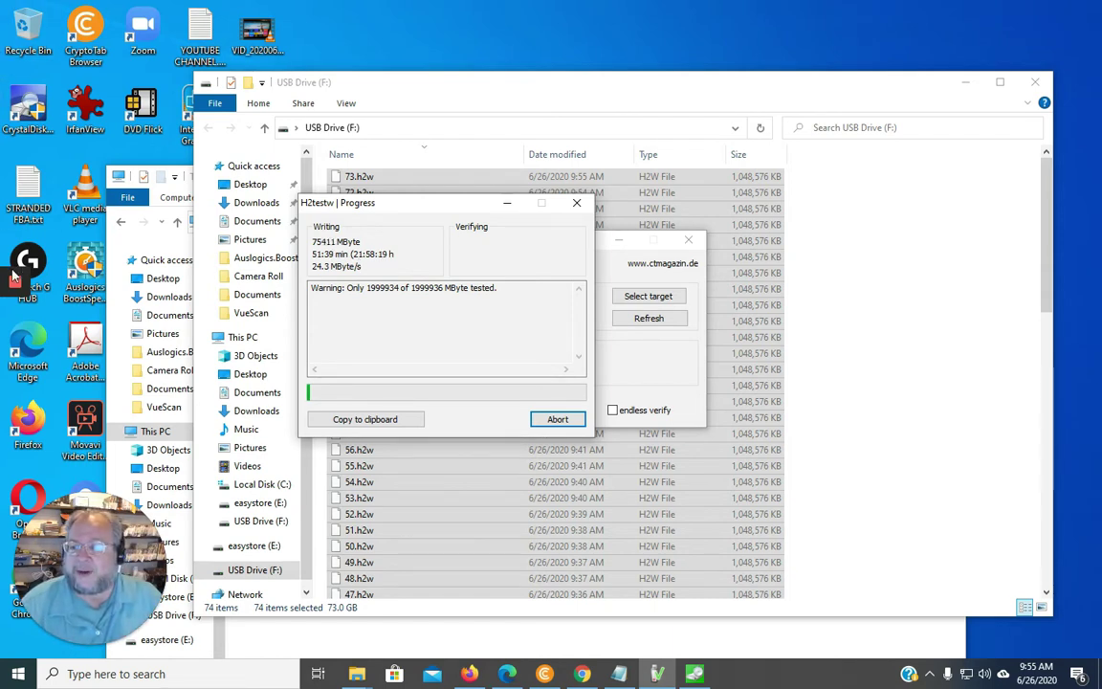
pyautogui.moveTo(9, 289)
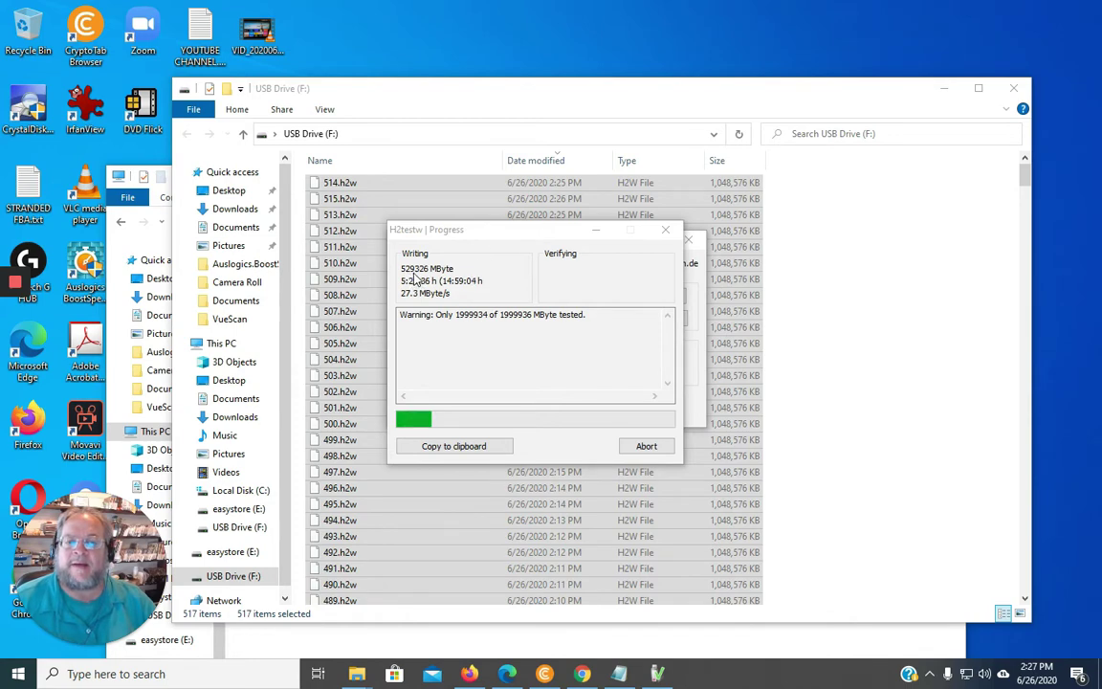
# Refresh the USB Drive (F:) listing and keep its test files sorted by date modified, newest first
pyautogui.click(499, 106)
pyautogui.click(742, 135)
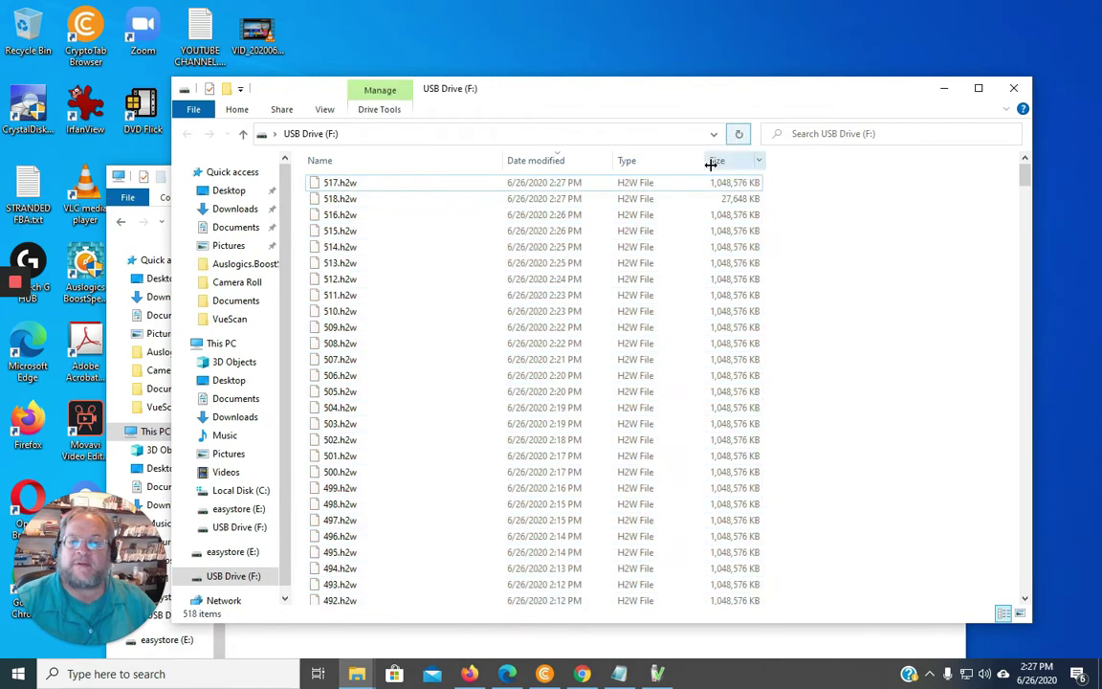
pyautogui.click(536, 162)
pyautogui.click(541, 165)
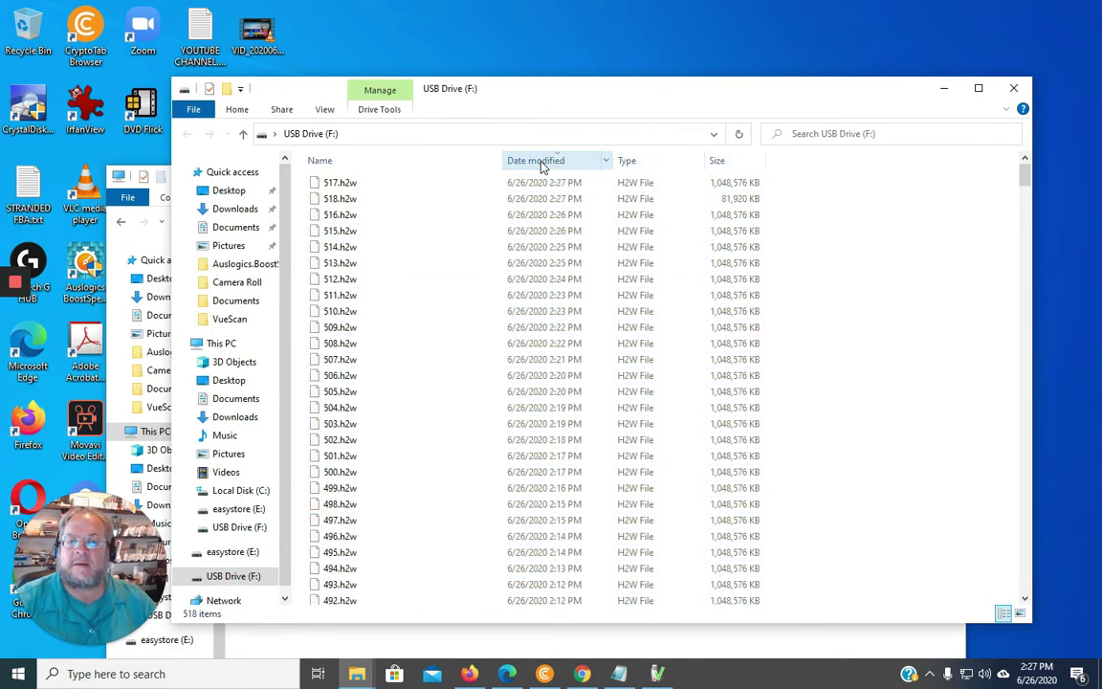
# Select all test files on the USB drive, check their combined size in their properties, and close the properties without changes
pyautogui.click(342, 296)
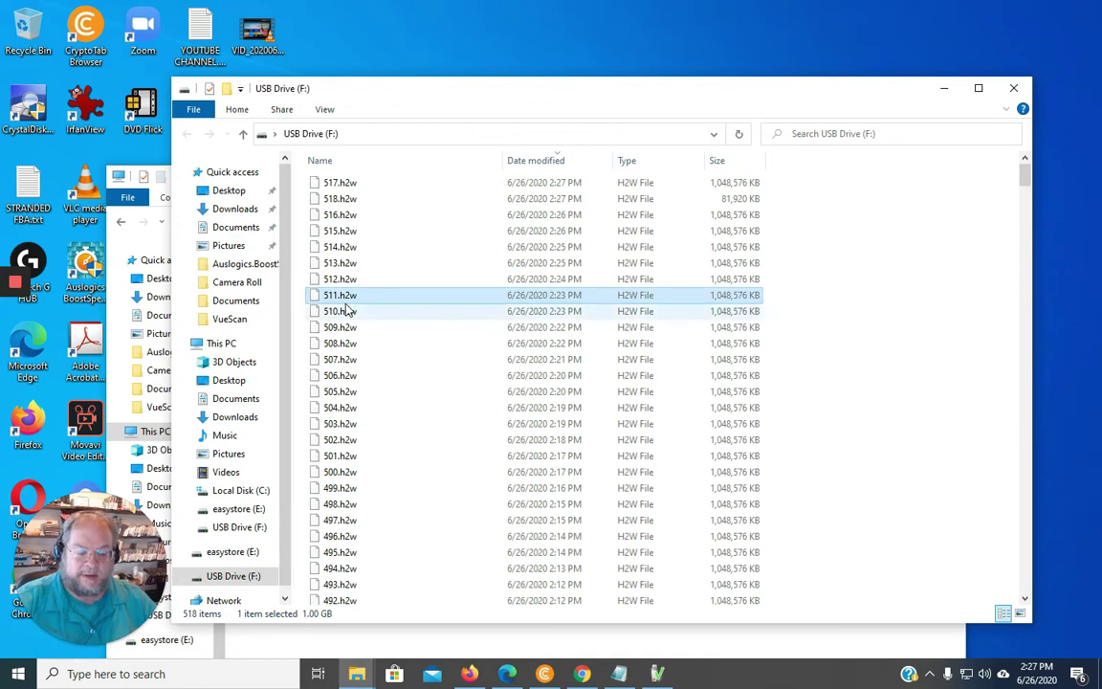
pyautogui.hotkey('ctrl', 'a')
pyautogui.rightClick(366, 295)
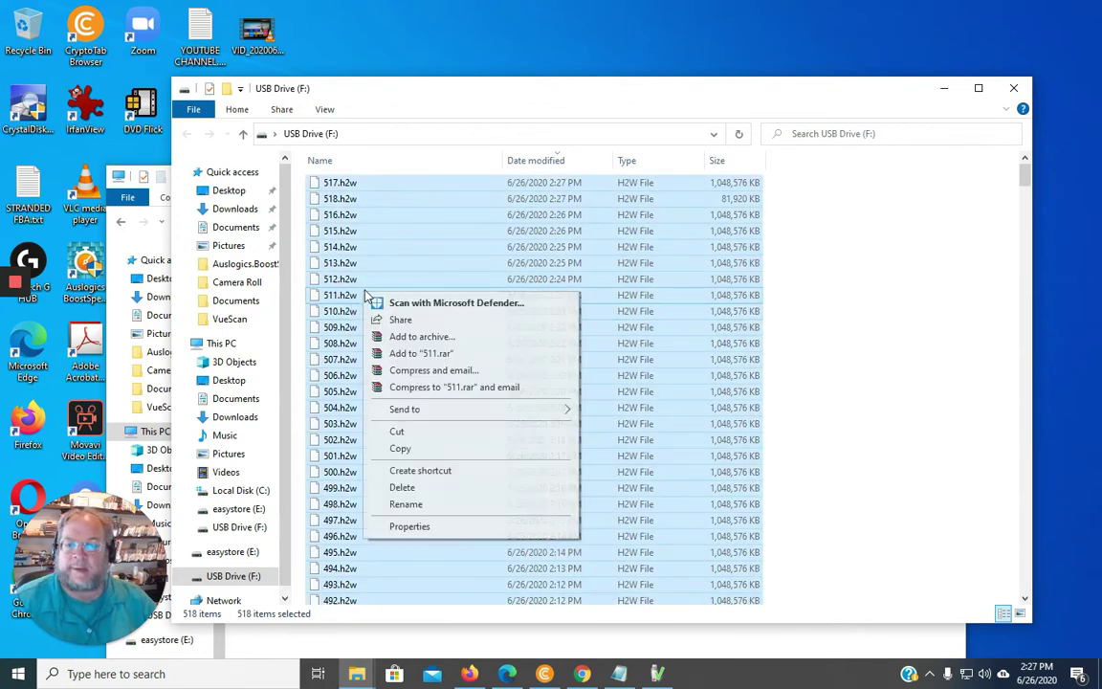
pyautogui.click(429, 527)
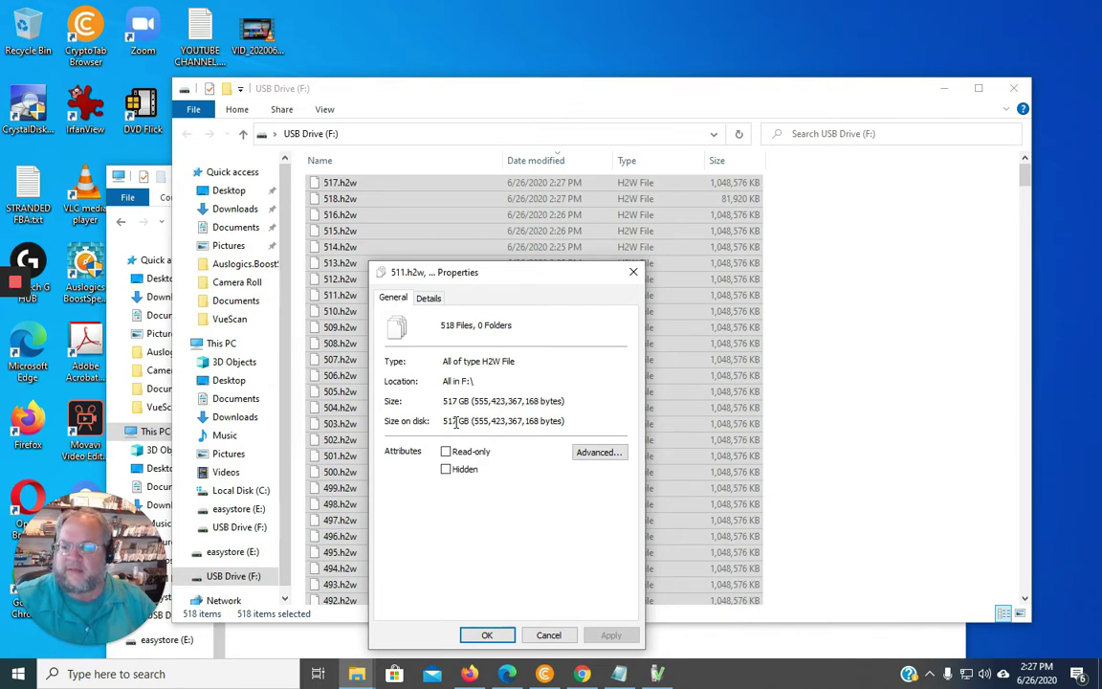
pyautogui.click(549, 635)
# Bring H2testw's progress window forward and examine the write speed, the remaining time and the warning line
pyautogui.click(657, 673)
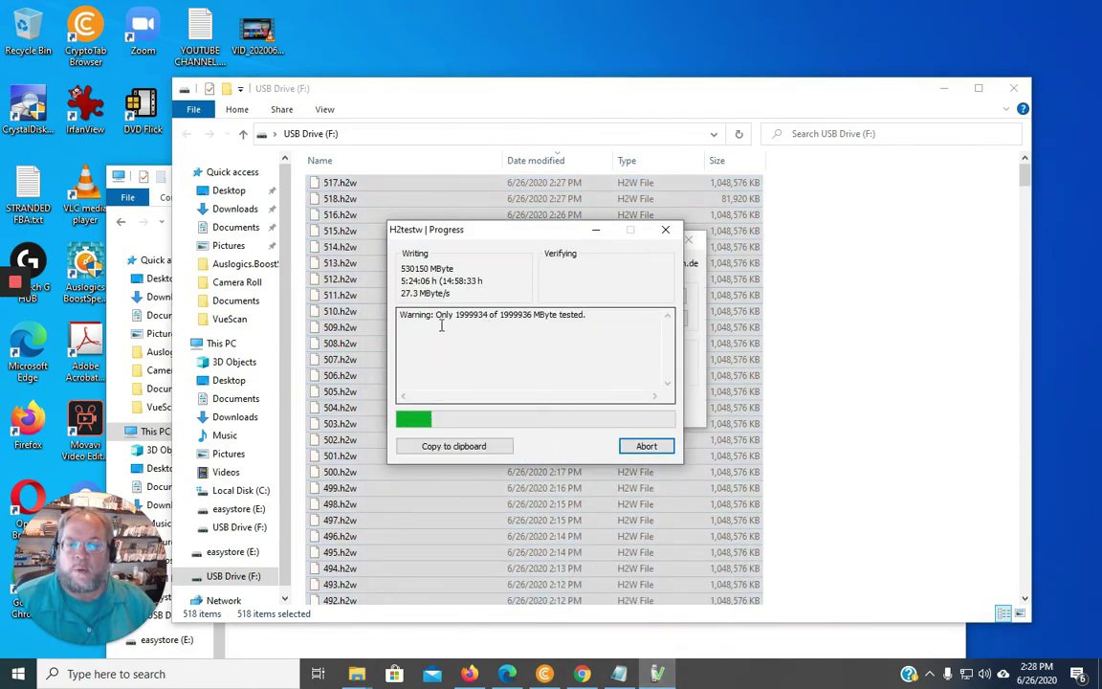
pyautogui.moveTo(400, 315); pyautogui.dragTo(525, 323)
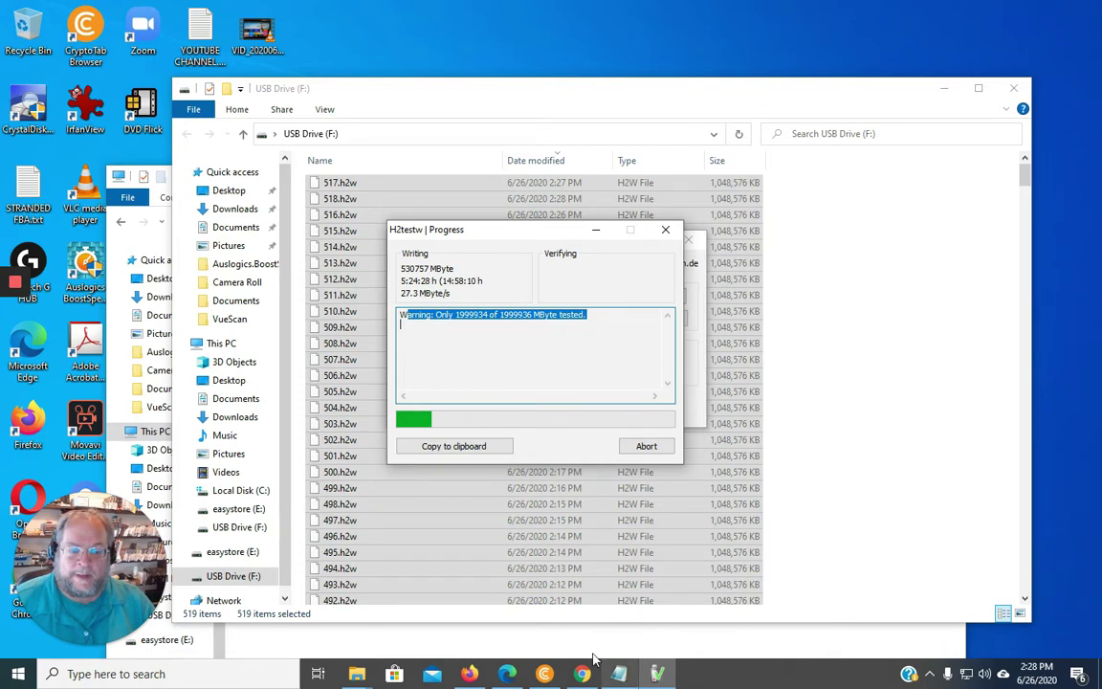
pyautogui.moveTo(18, 286)
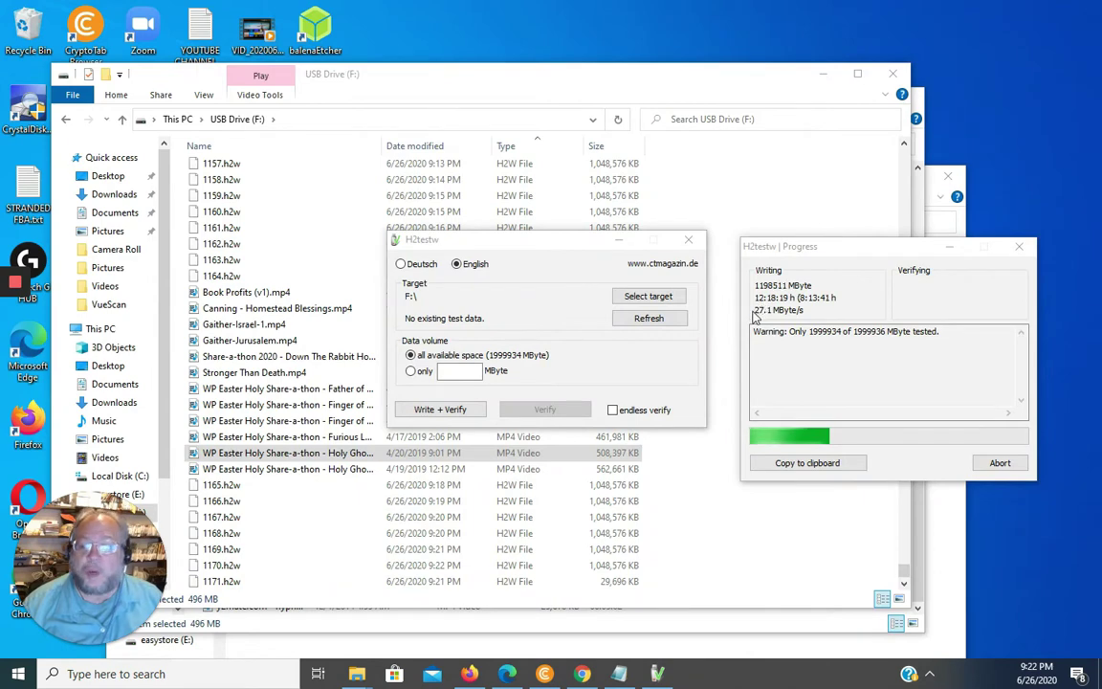
# Move H2testw's progress window over its main window and sort the USB Drive (F:) listing by type in descending order
pyautogui.moveTo(855, 251); pyautogui.dragTo(595, 291)
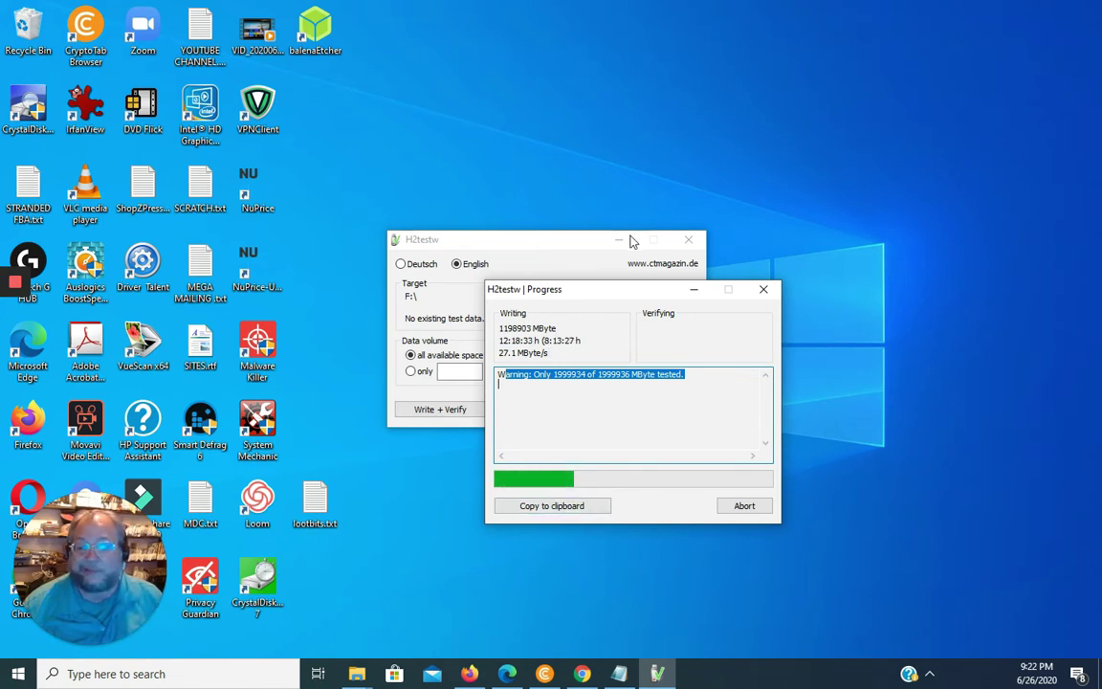
pyautogui.moveTo(357, 673)
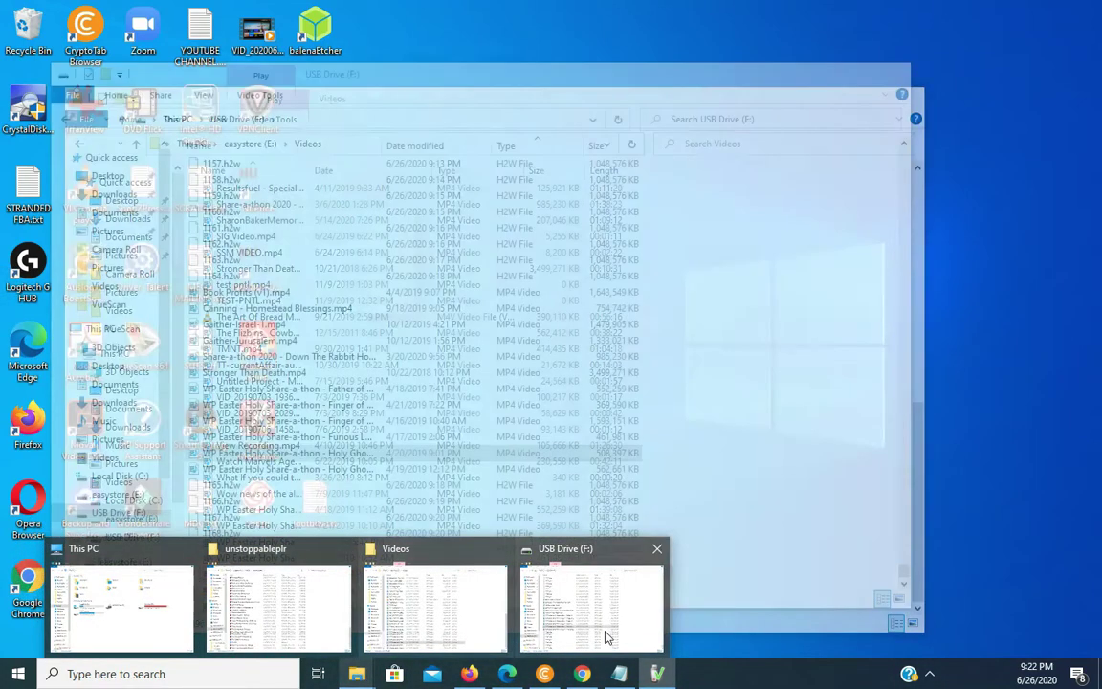
pyautogui.click(607, 635)
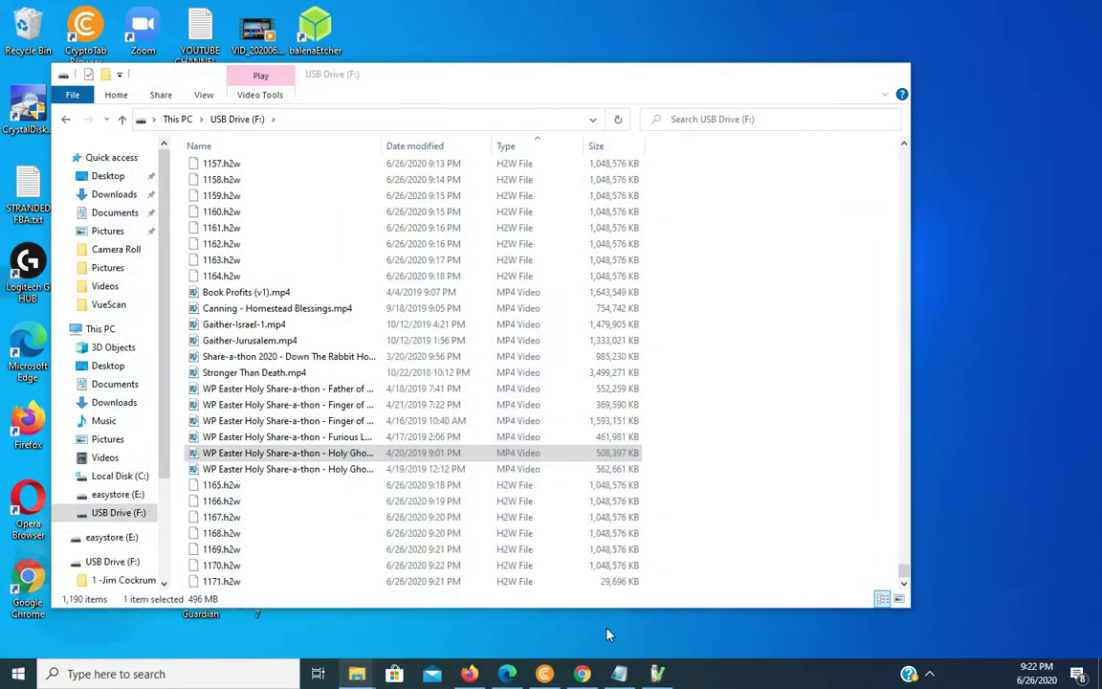
pyautogui.scroll(6, 287, 277)
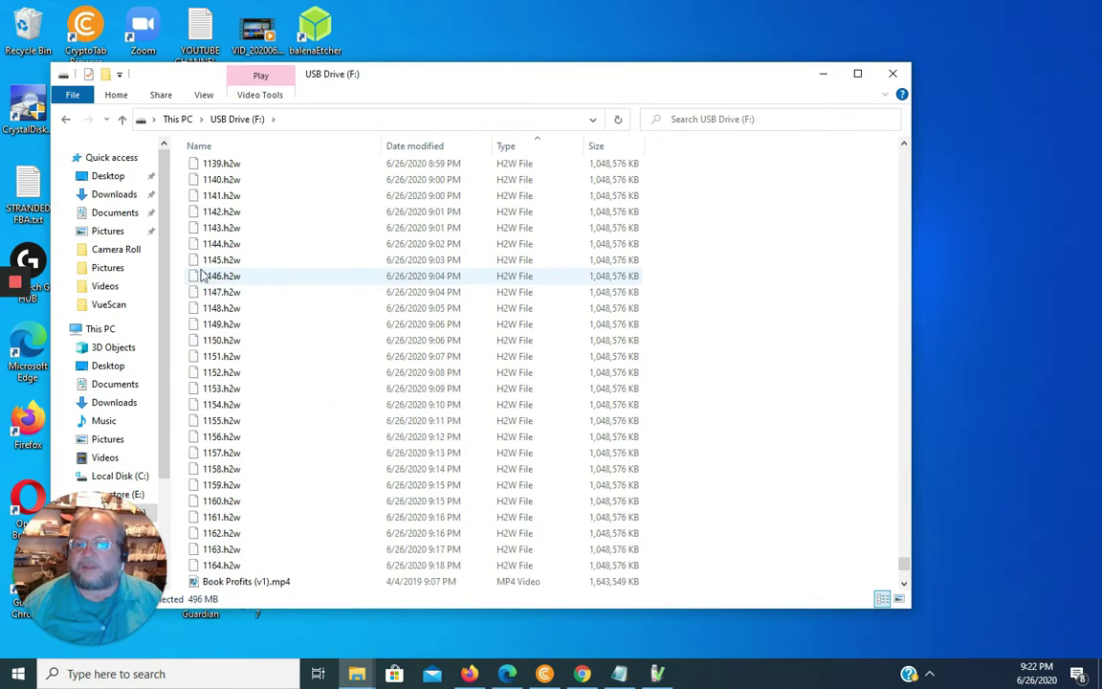
pyautogui.click(525, 148)
pyautogui.scroll(-5, 525, 397)
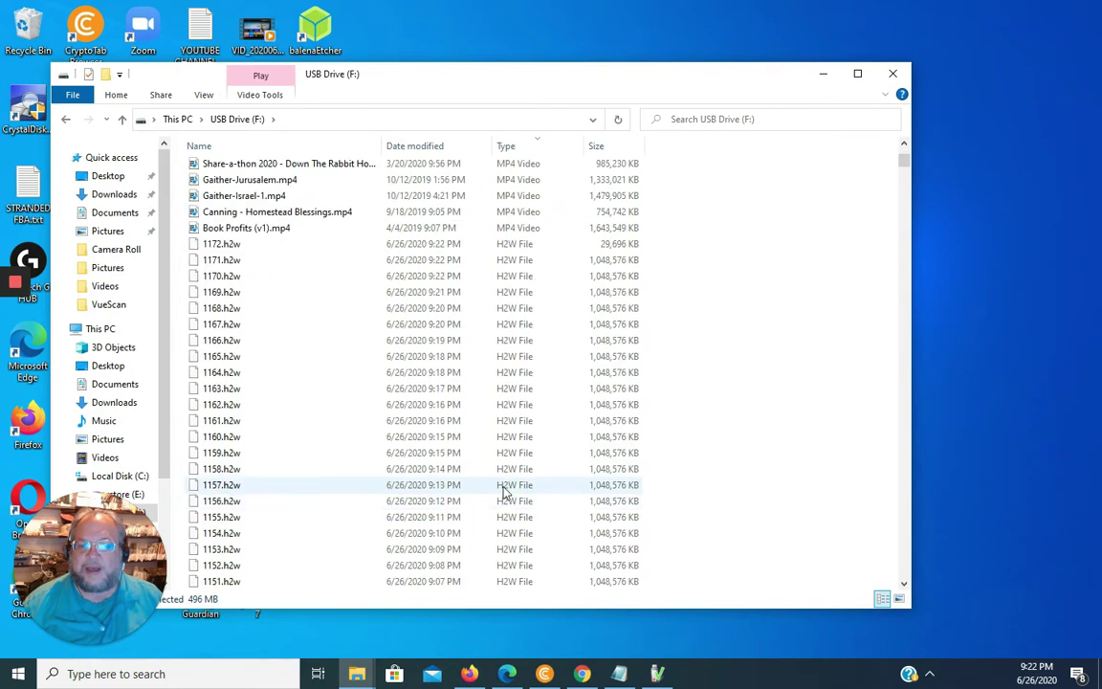
# Examine the H2W test files on the USB drive from 1172.h2w down to 1.h2w
pyautogui.click(216, 249)
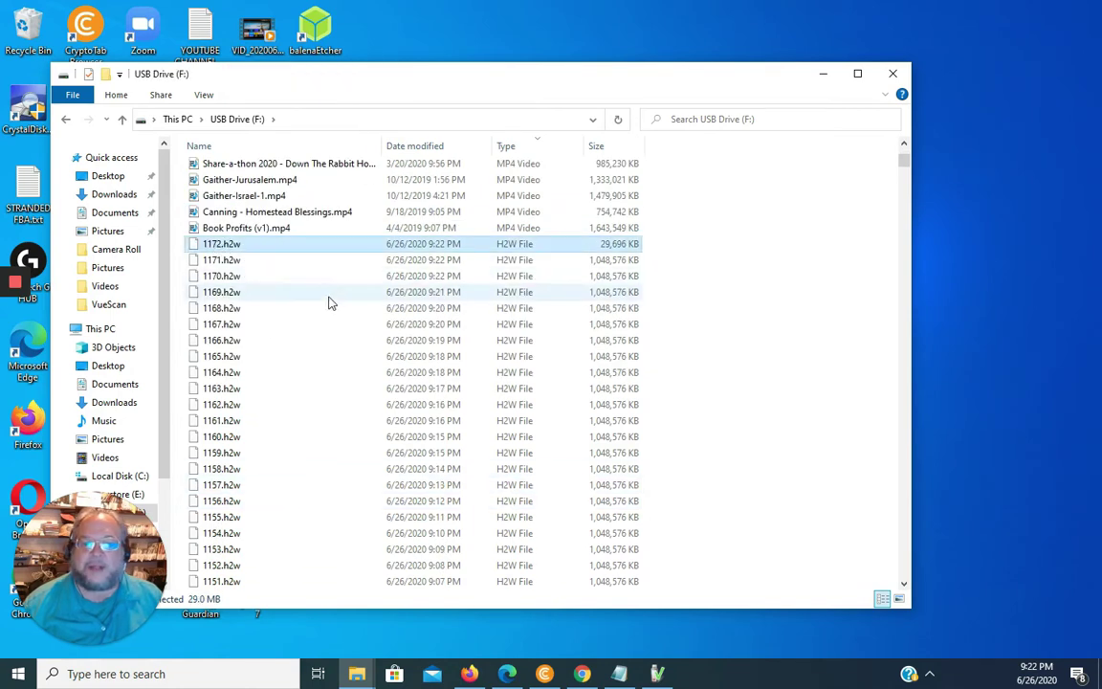
pyautogui.scroll(-1, 326, 305)
pyautogui.scroll(3, 322, 312)
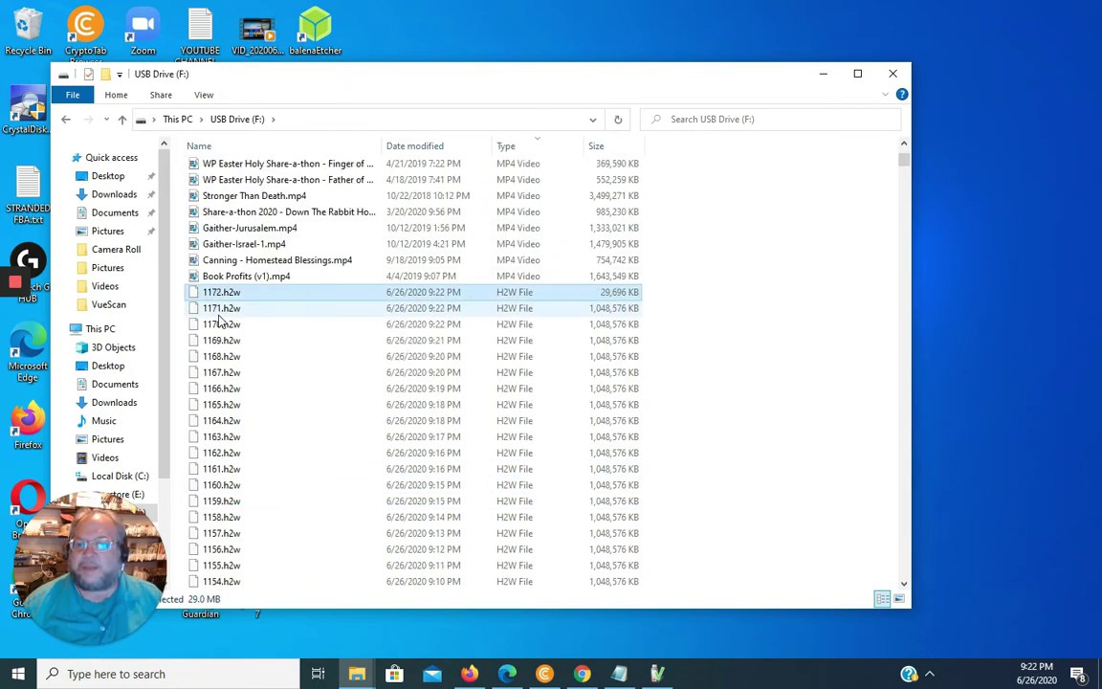
pyautogui.scroll(2, 247, 321)
pyautogui.scroll(-13, 245, 330)
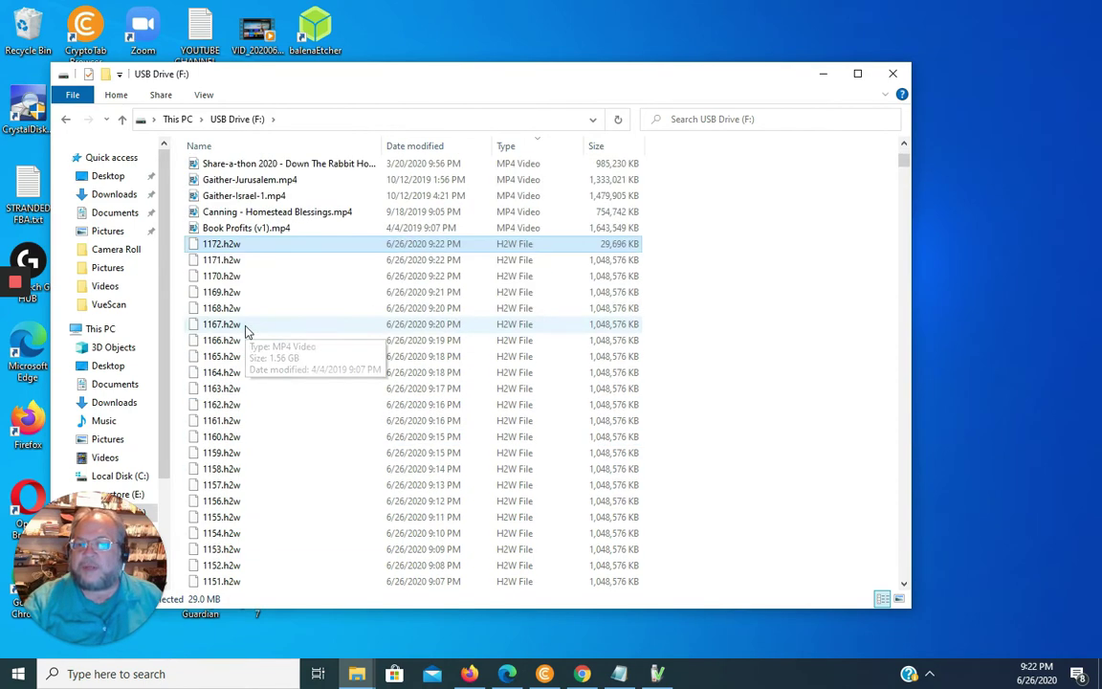
pyautogui.scroll(-20, 243, 356)
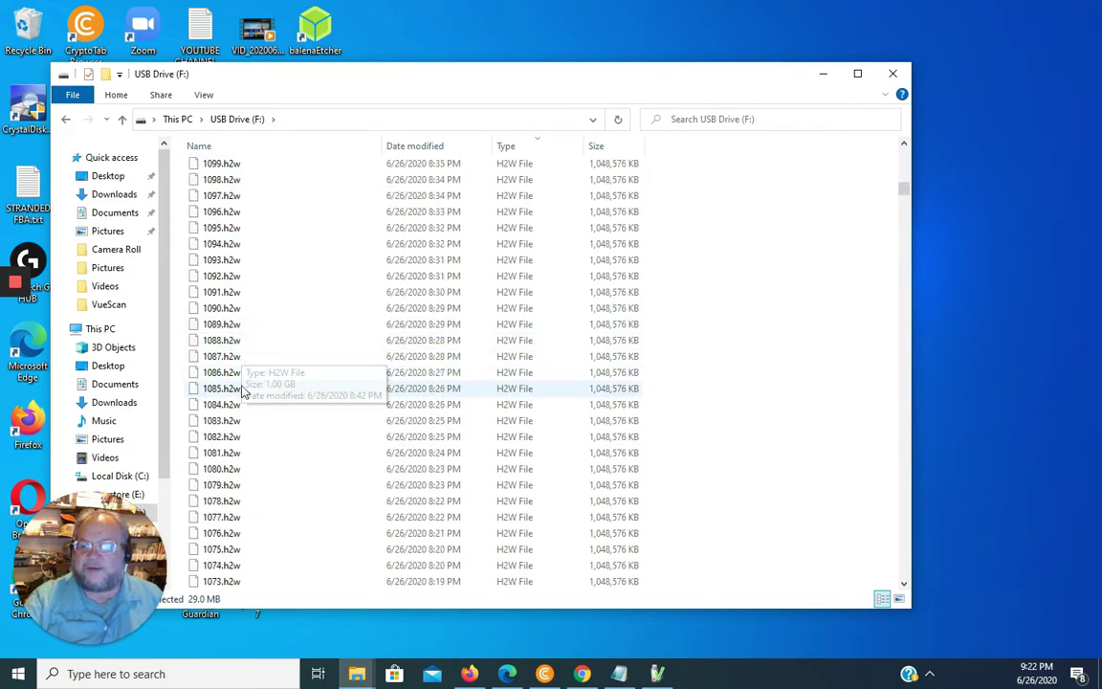
pyautogui.moveTo(905, 196); pyautogui.dragTo(961, 575)
pyautogui.moveTo(955, 532); pyautogui.dragTo(955, 576)
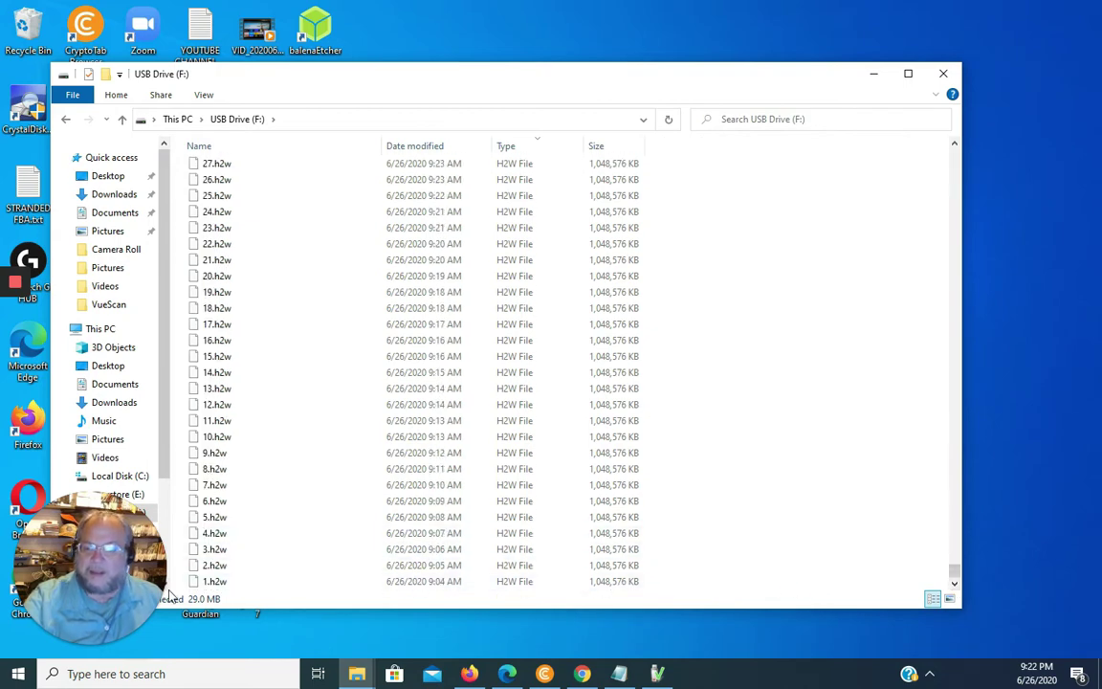
# Select all H2W test files on the USB drive, check their combined size in their properties, and close the properties without changes
pyautogui.hotkey('ctrl', 'a')
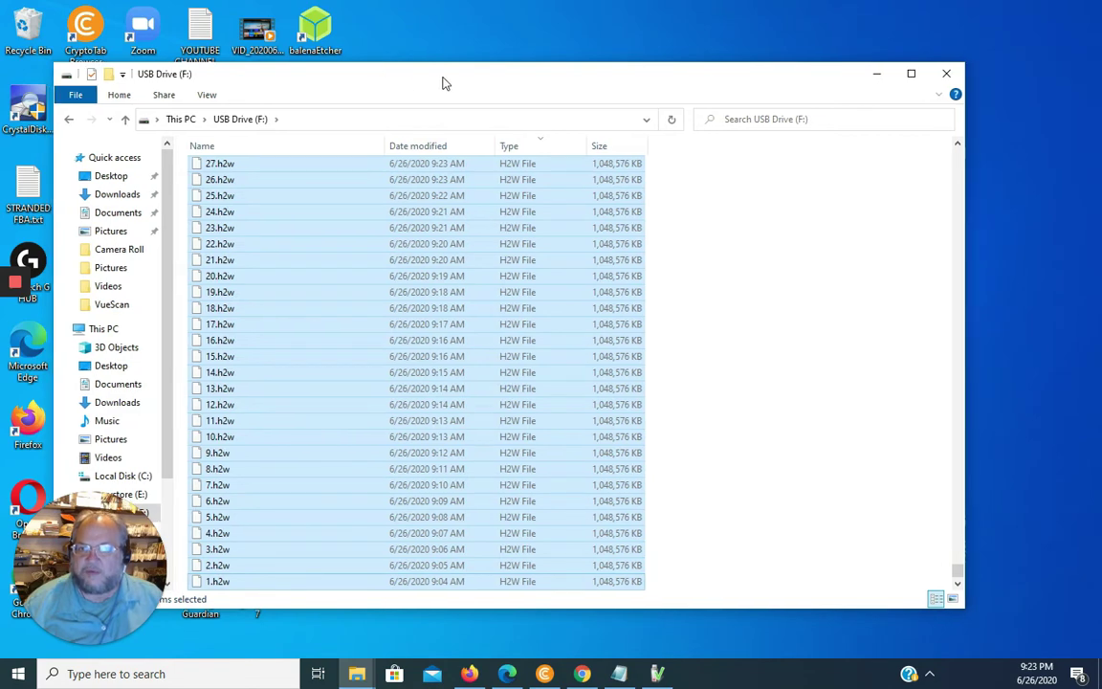
pyautogui.moveTo(476, 84); pyautogui.dragTo(550, 91)
pyautogui.rightClick(284, 577)
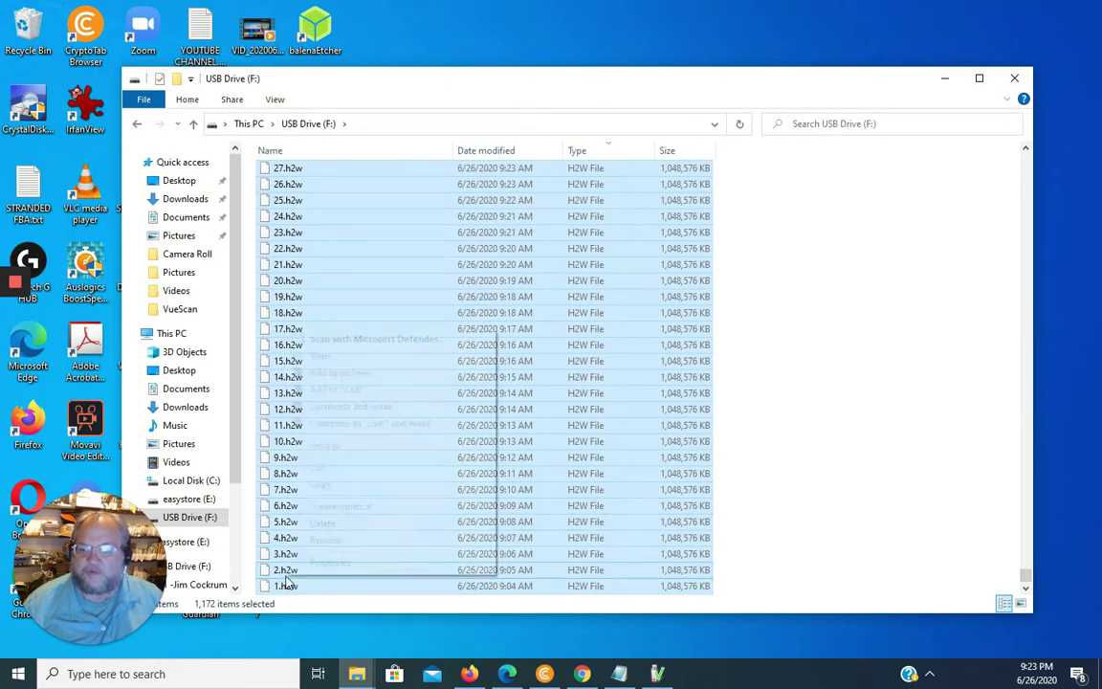
pyautogui.click(330, 563)
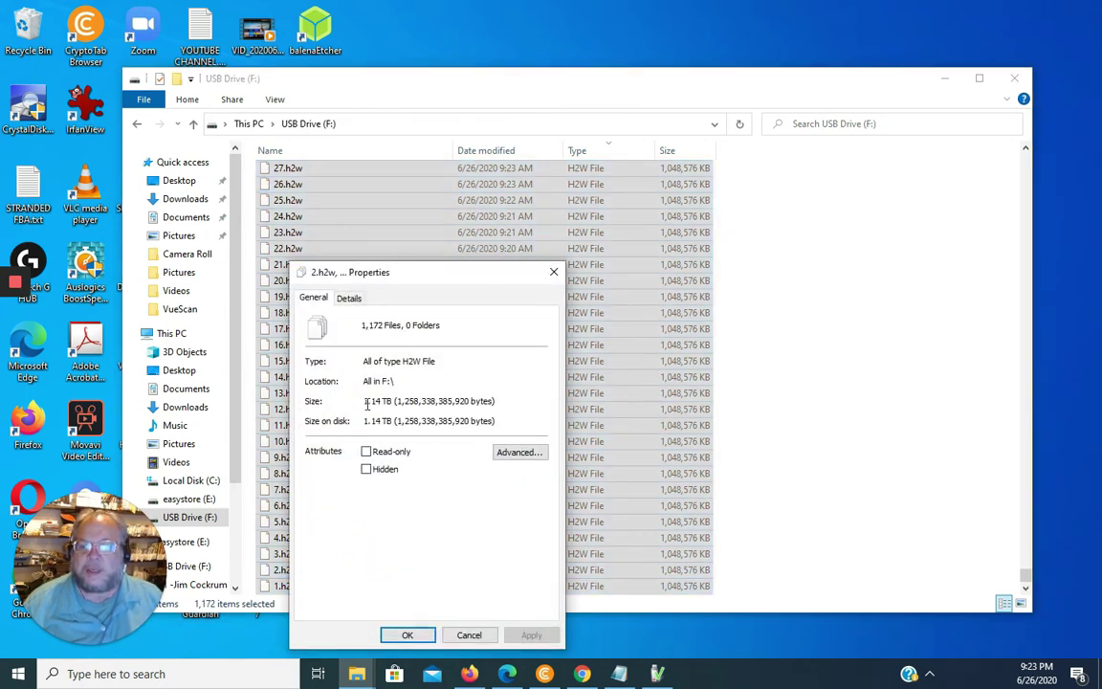
pyautogui.moveTo(364, 402); pyautogui.dragTo(398, 403)
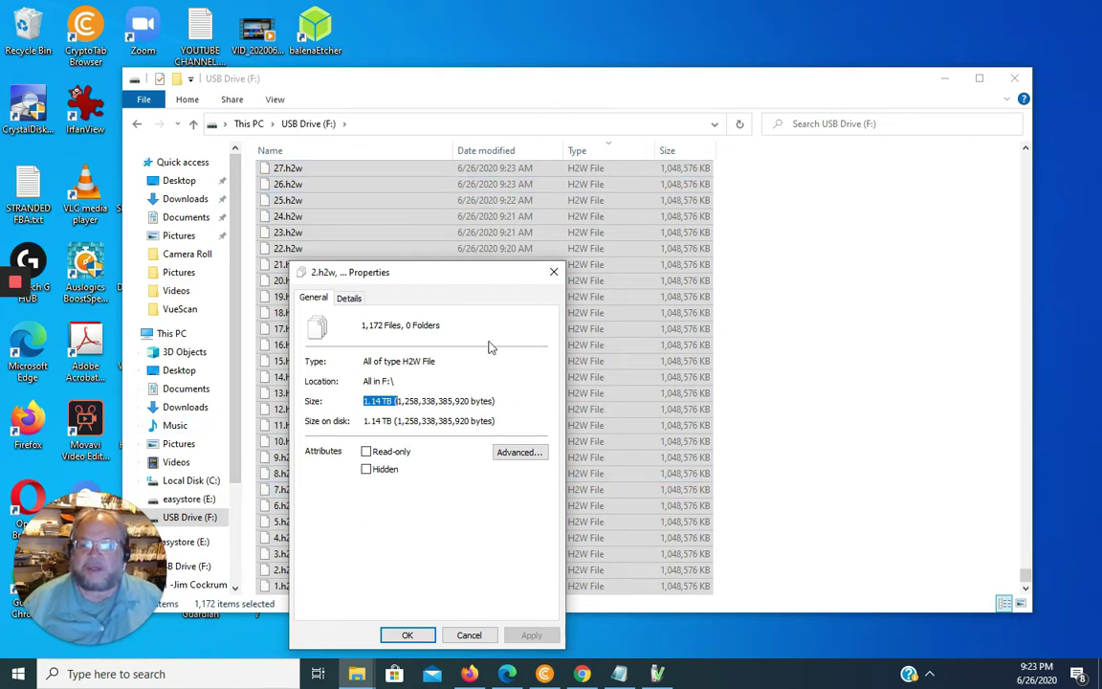
pyautogui.click(553, 272)
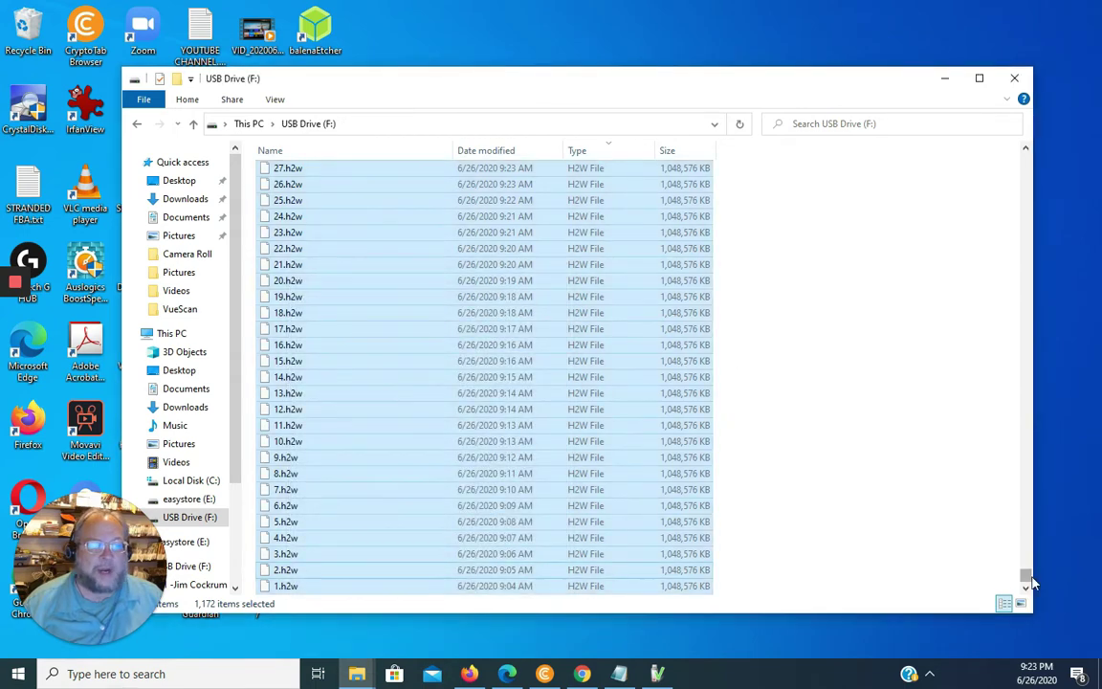
pyautogui.moveTo(1026, 580); pyautogui.dragTo(1030, 153)
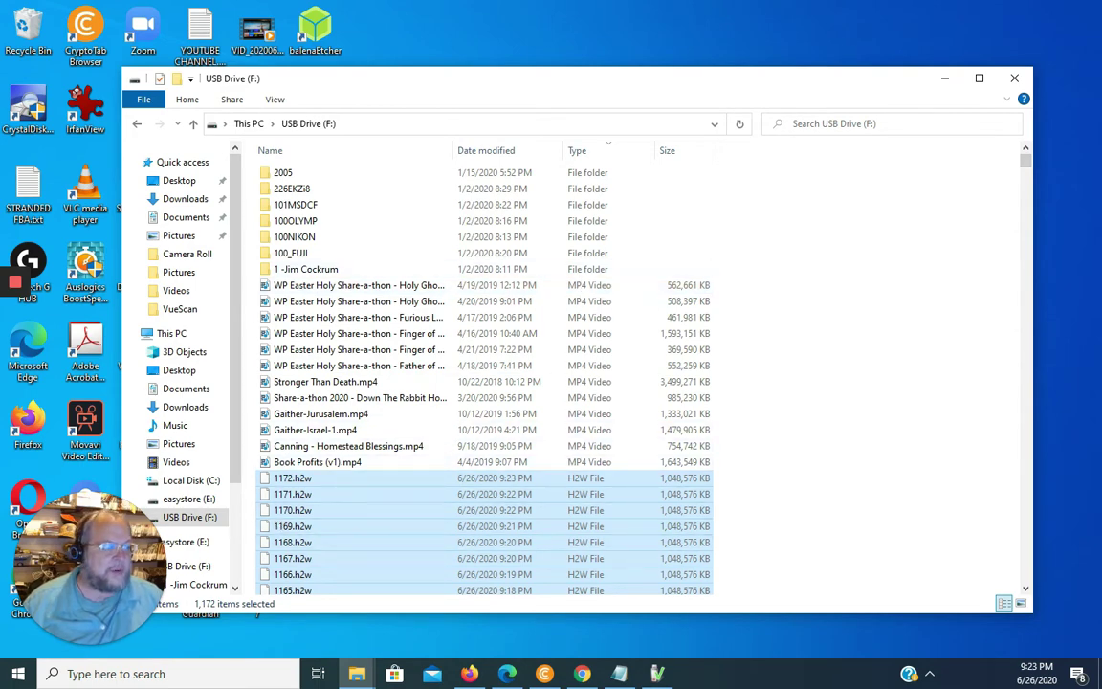
pyautogui.hotkey('alt', 'Tab')
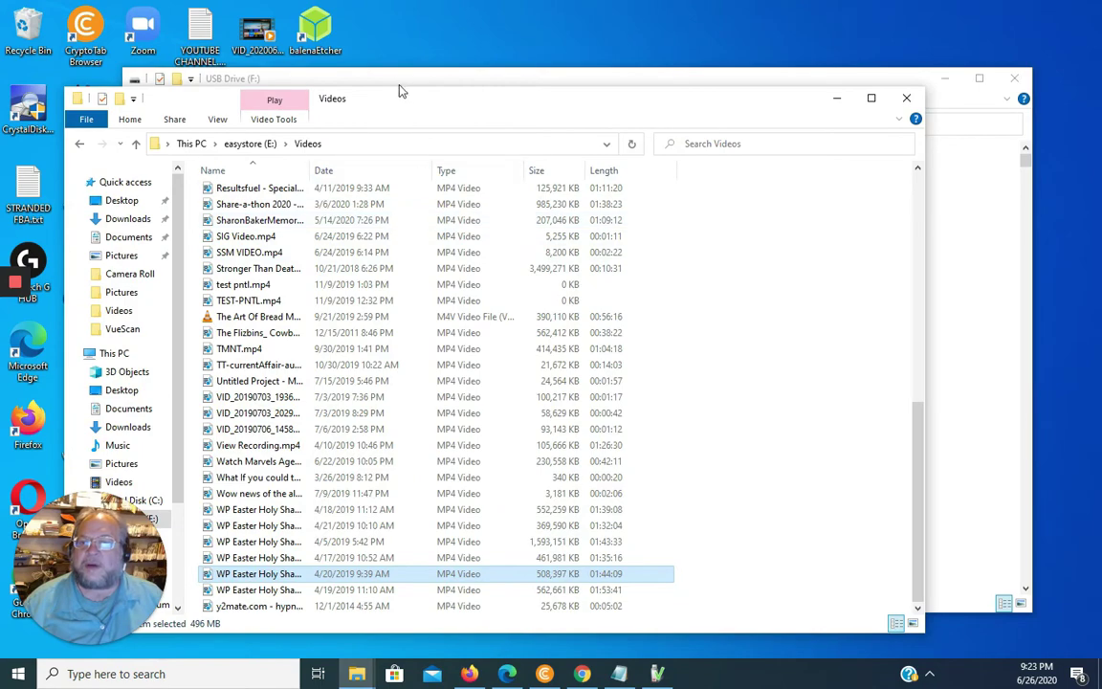
pyautogui.doubleClick(395, 104)
pyautogui.click(453, 101)
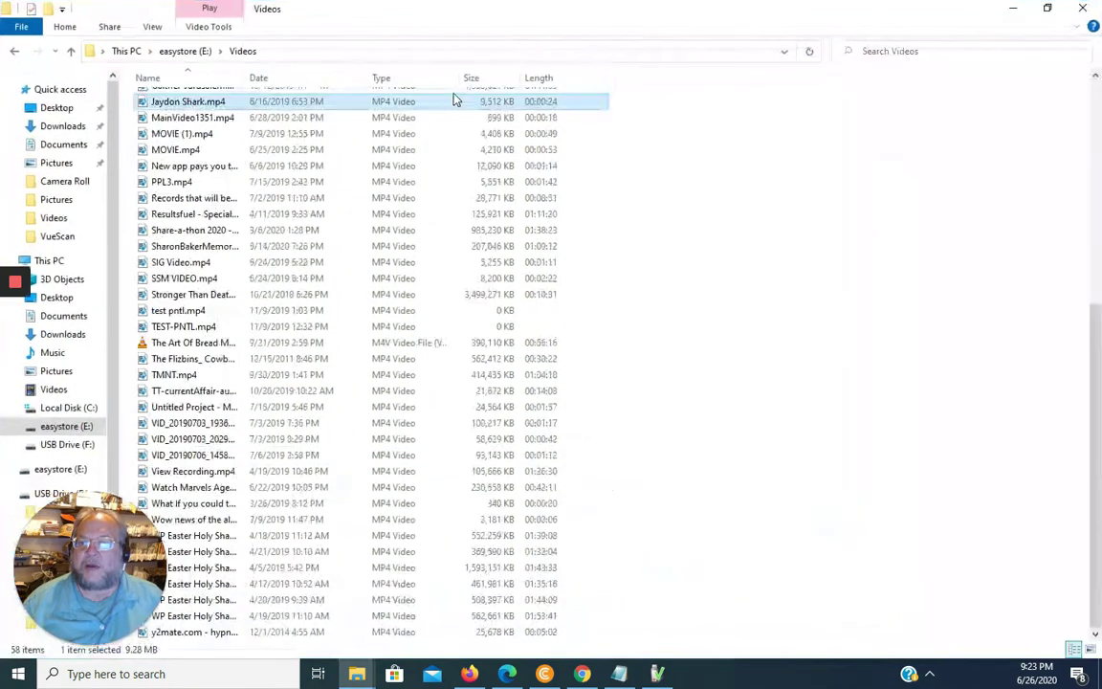
pyautogui.click(1049, 9)
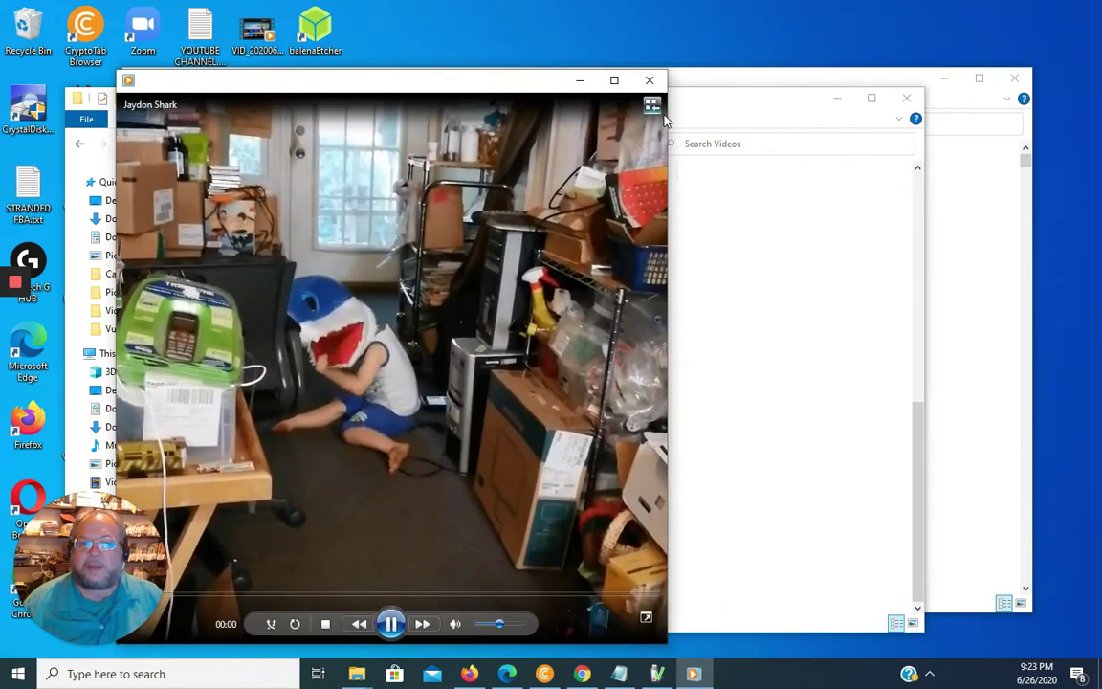
pyautogui.click(651, 82)
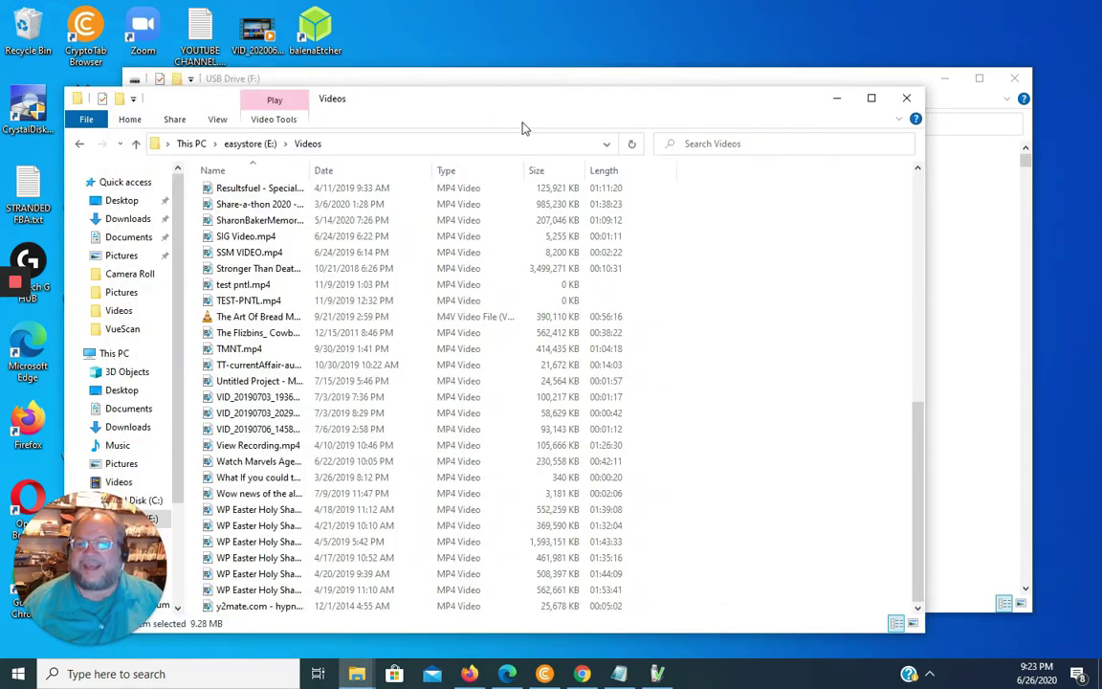
# Move the easystore Videos window clear of the USB Drive (F:) window and select Book Profits (v1).mp4 on the USB drive
pyautogui.moveTo(515, 108); pyautogui.dragTo(574, 105)
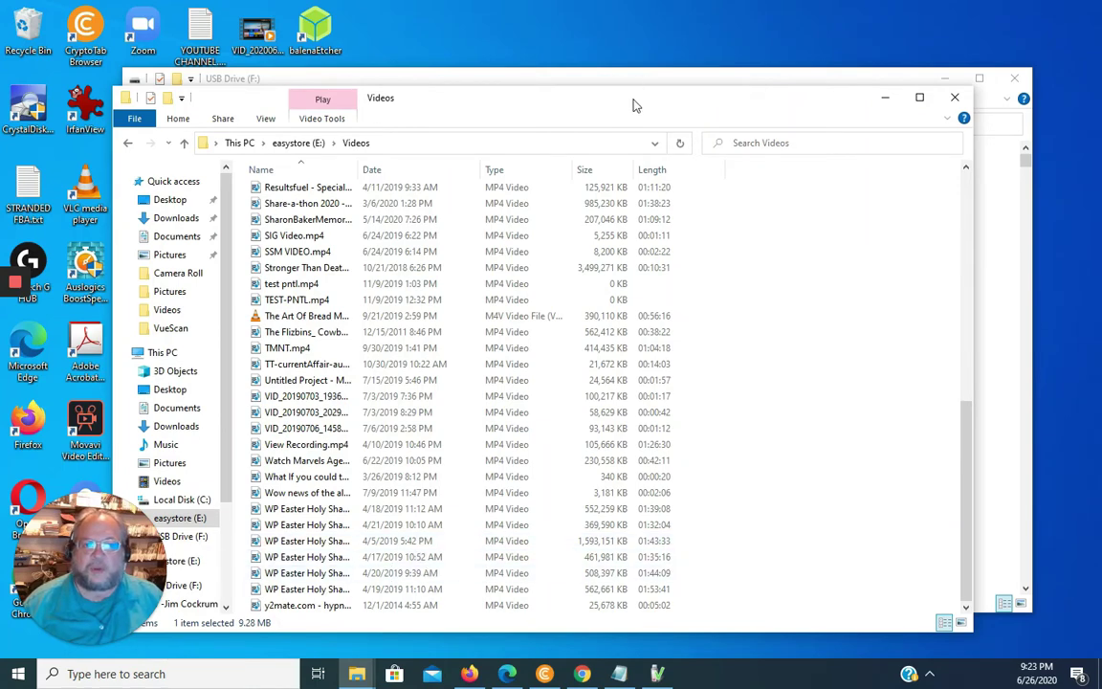
pyautogui.moveTo(633, 105); pyautogui.dragTo(670, 118)
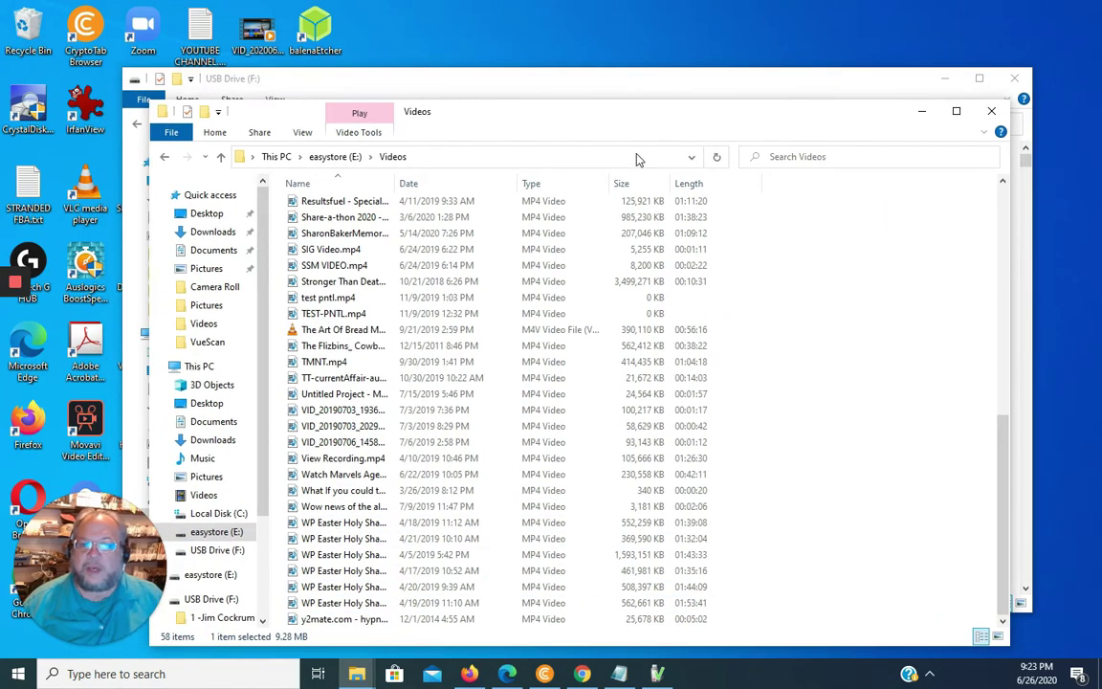
pyautogui.click(532, 81)
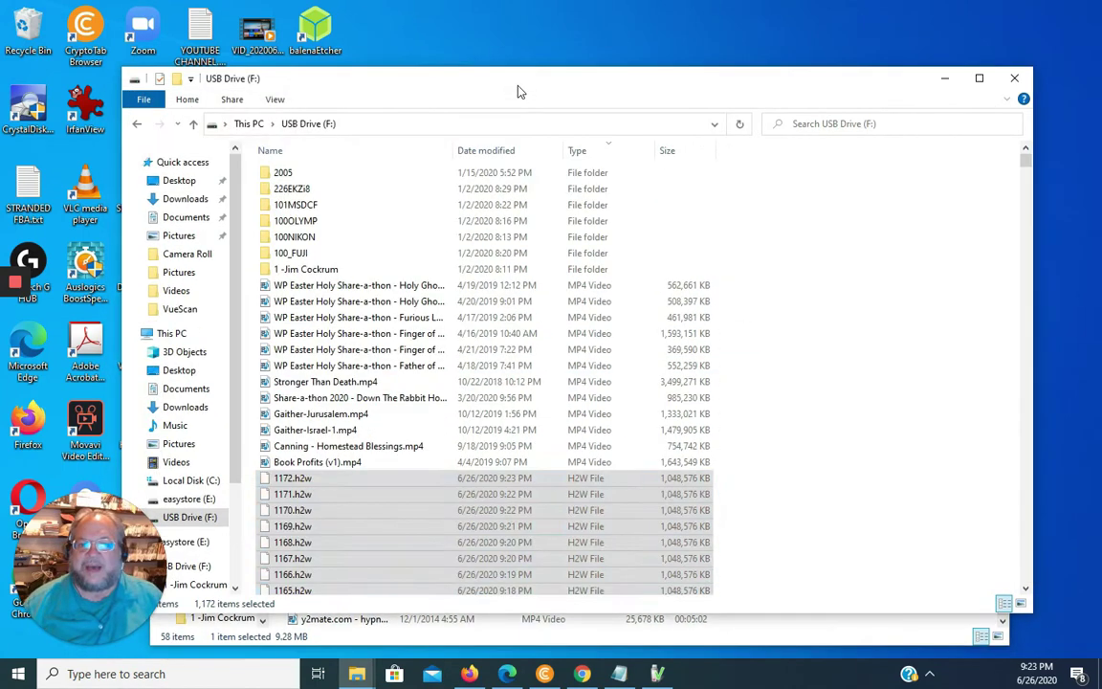
pyautogui.click(296, 461)
pyautogui.click(302, 446)
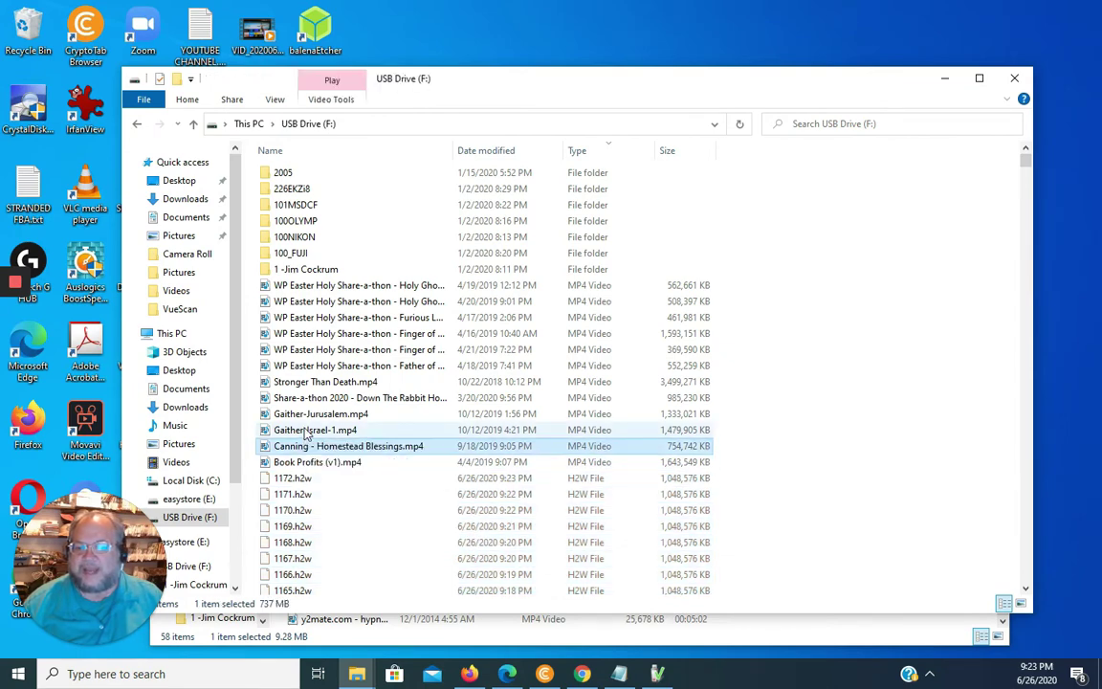
pyautogui.click(308, 463)
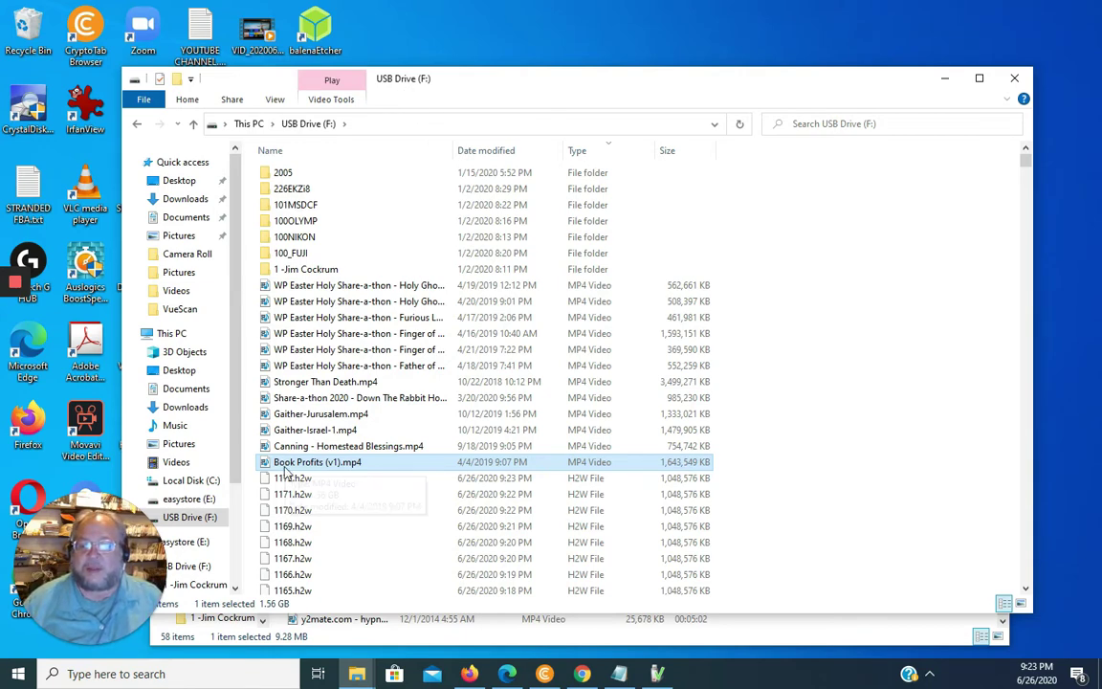
# Play the copy of Book Profits (v1).mp4 stored in the Videos folder on easystore (E:)
pyautogui.moveTo(363, 676)
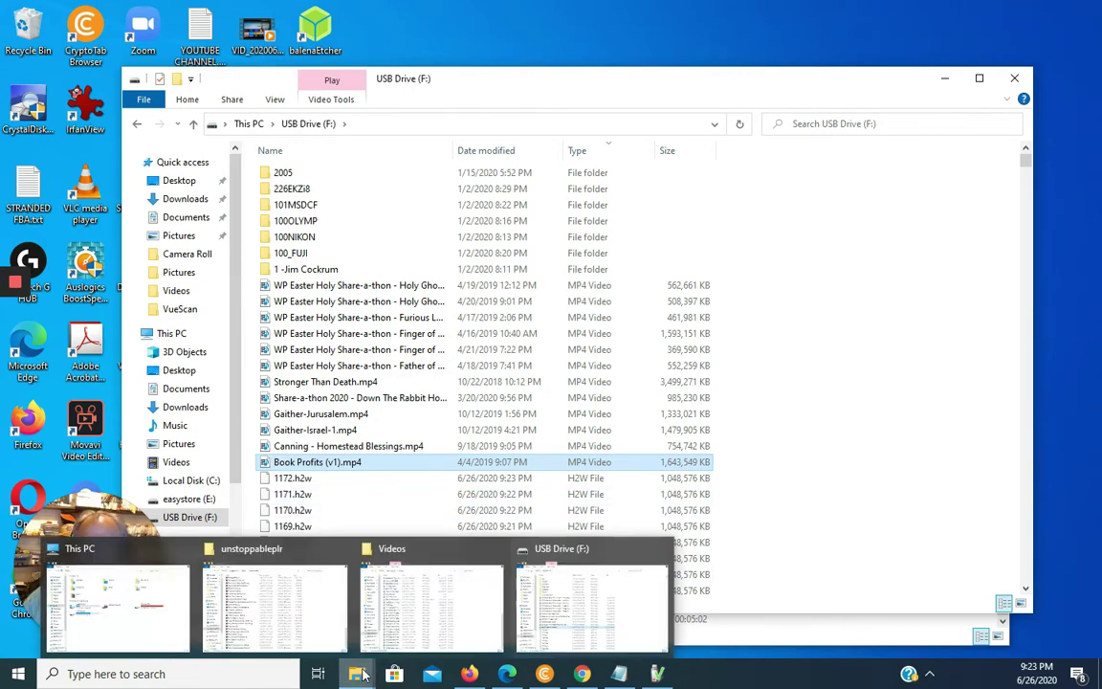
pyautogui.click(470, 613)
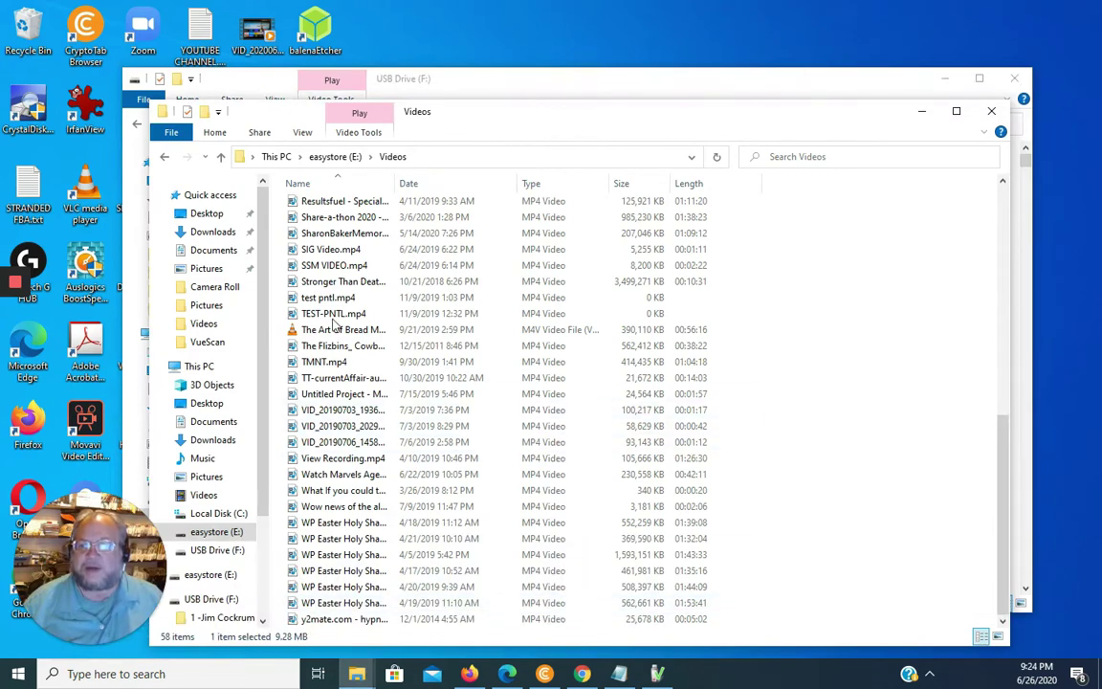
pyautogui.scroll(3, 335, 304)
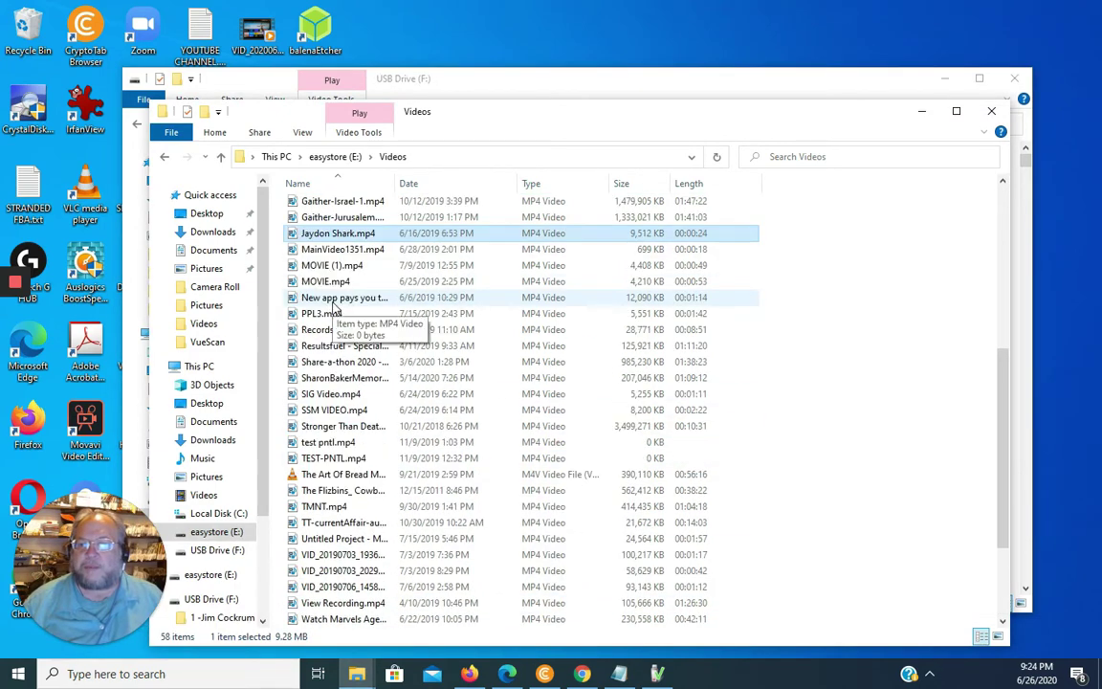
pyautogui.scroll(3, 335, 304)
pyautogui.click(333, 203)
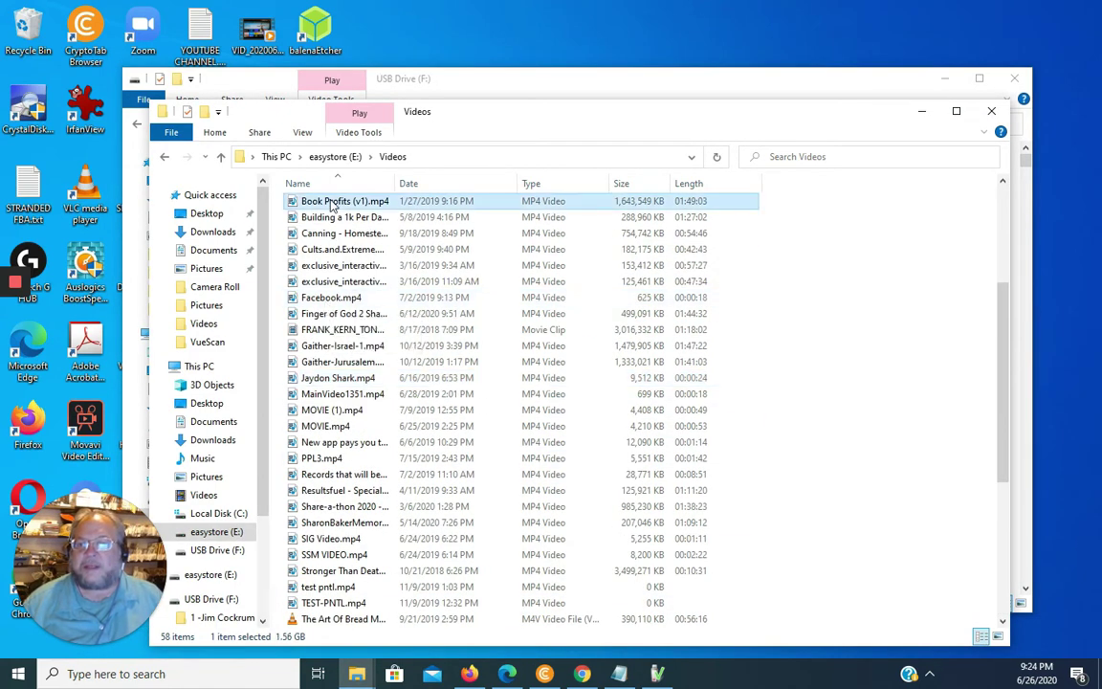
pyautogui.doubleClick(333, 203)
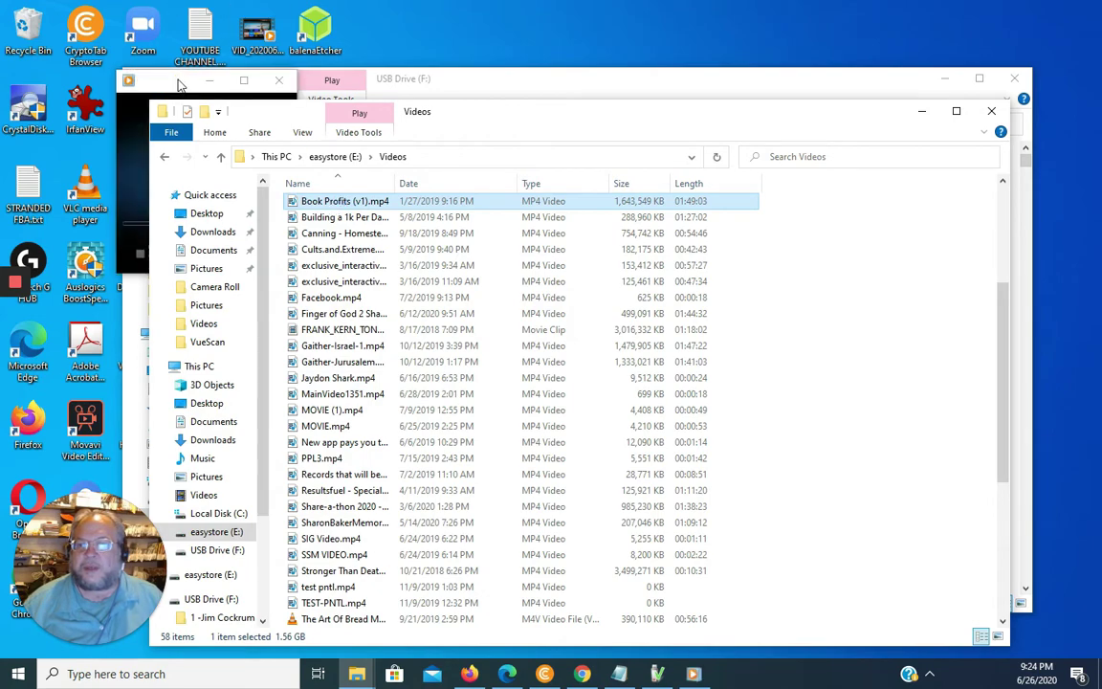
pyautogui.click(178, 84)
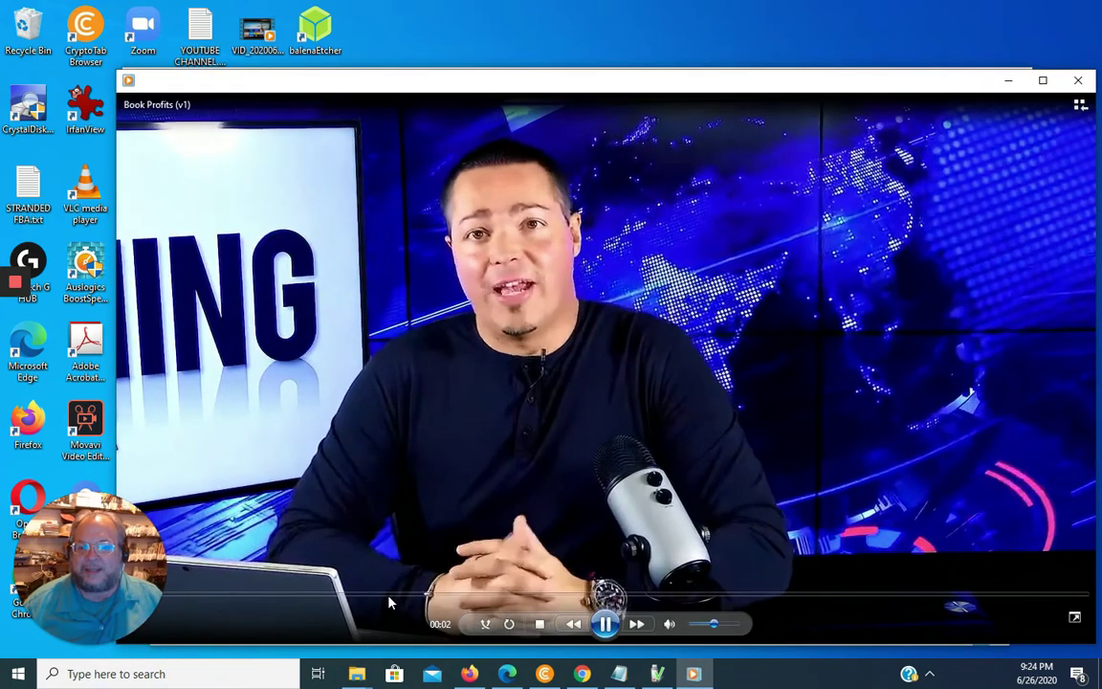
# Skip through the Book Profits (v1) video at several points up to near its end, and close the player
pyautogui.click(380, 594)
pyautogui.click(598, 595)
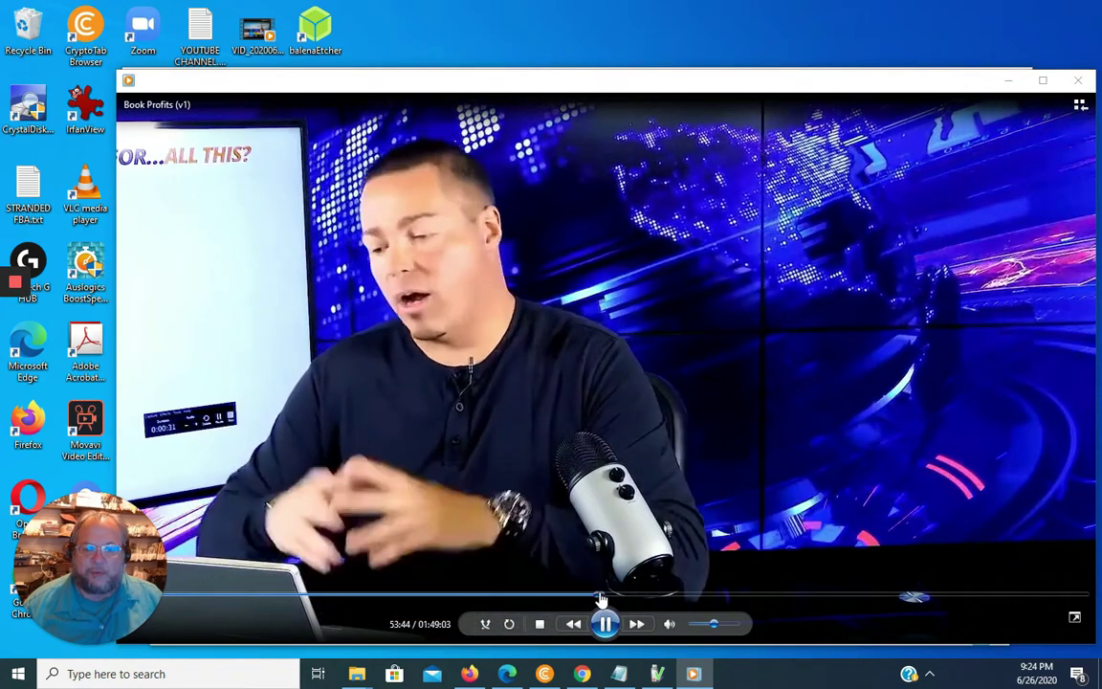
pyautogui.click(987, 598)
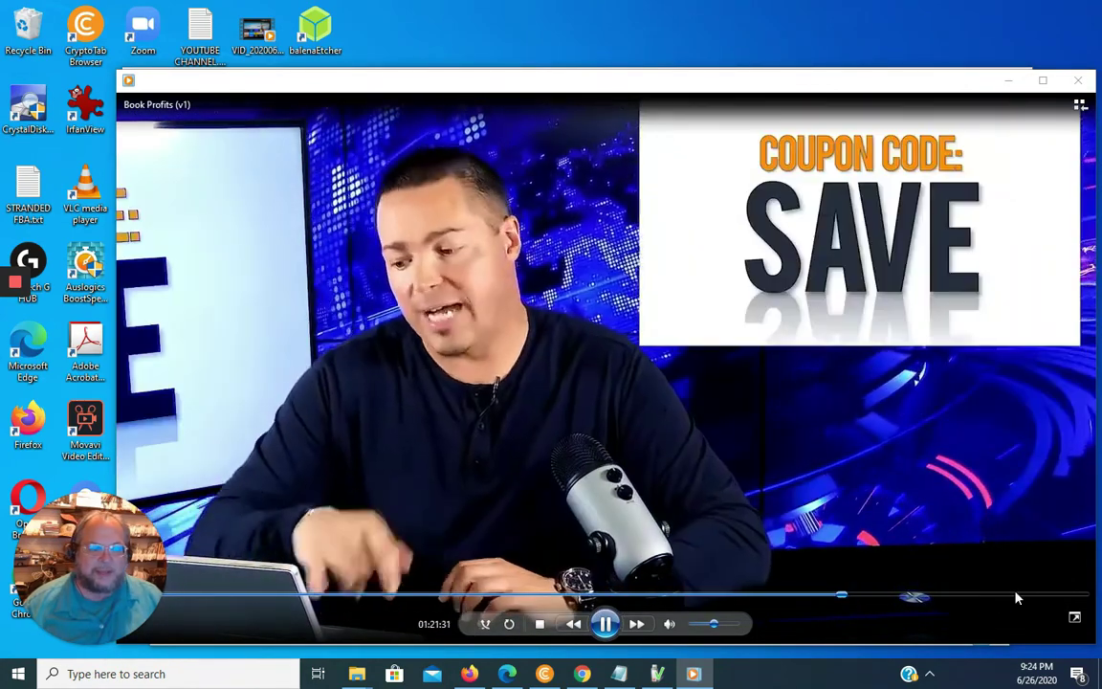
pyautogui.click(1015, 598)
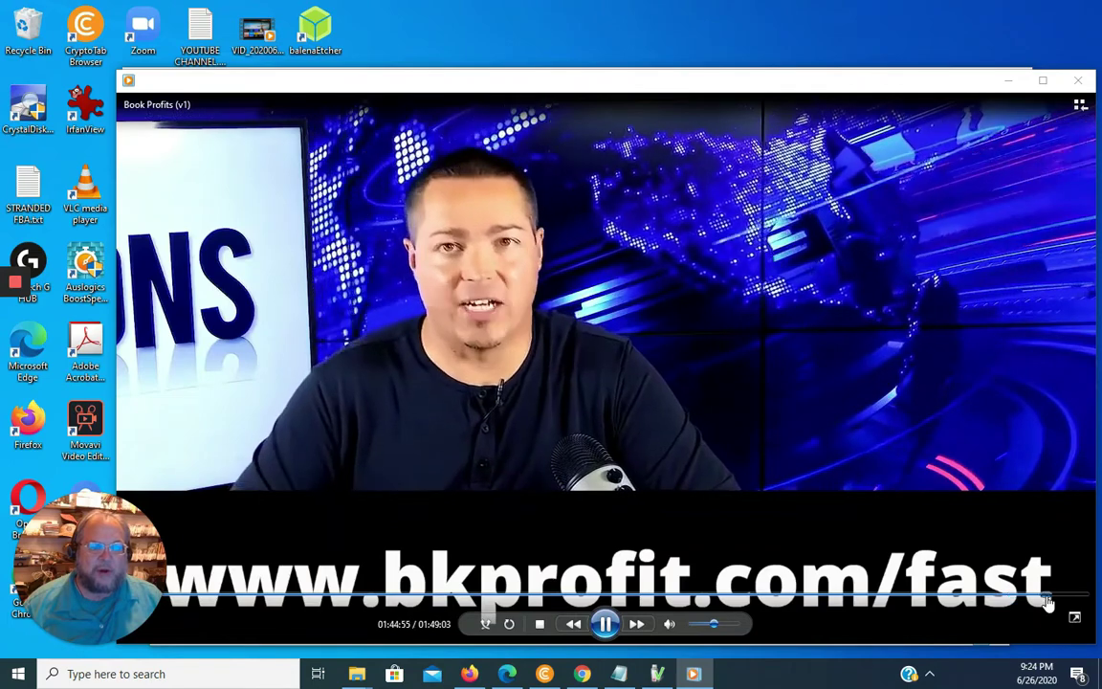
pyautogui.click(1078, 81)
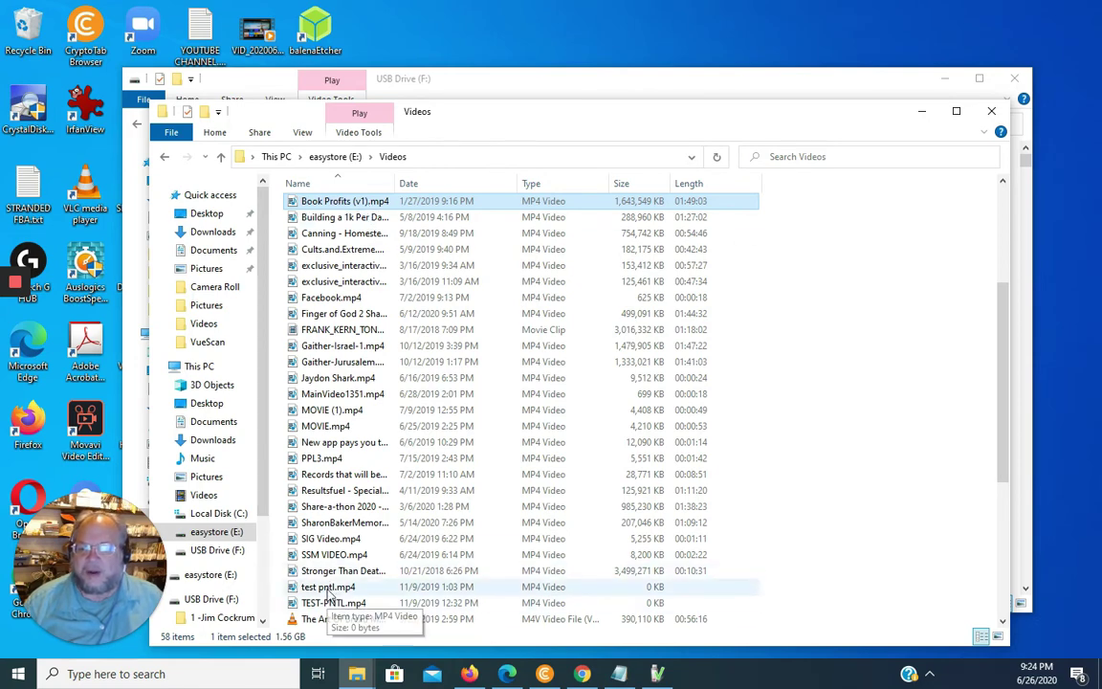
# Widen the Name column in the easystore Videos folder and play WP Easter Holy Share-a-thon - Holy Ghost Reborn.mp4
pyautogui.scroll(-4, 330, 584)
pyautogui.scroll(-2, 320, 560)
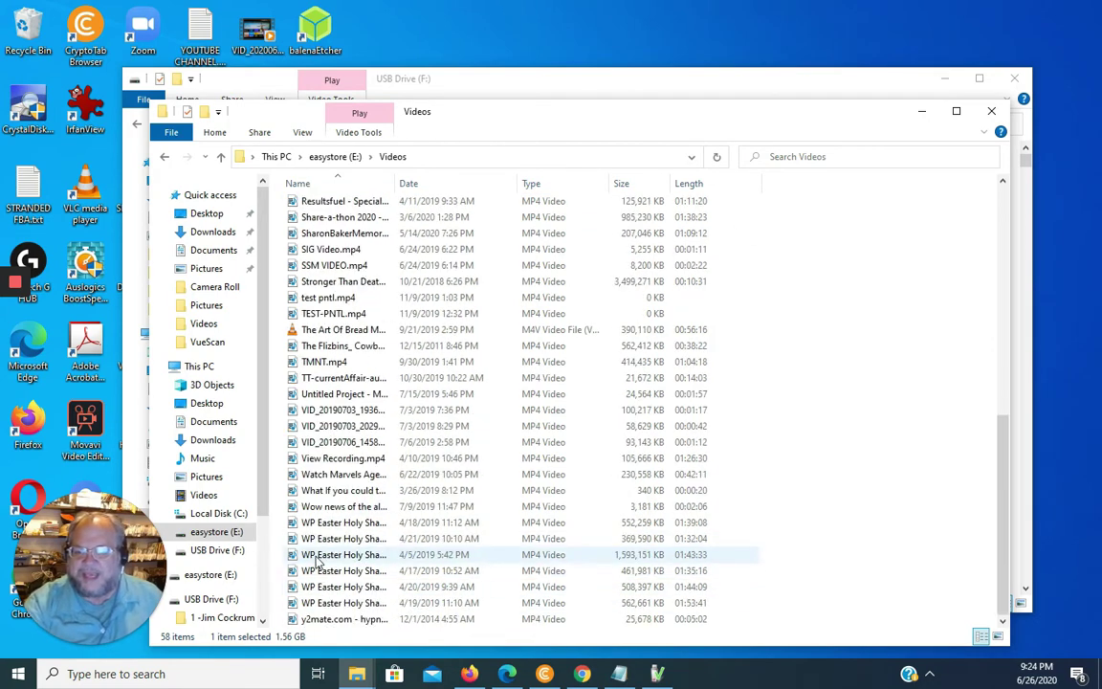
pyautogui.click(637, 589)
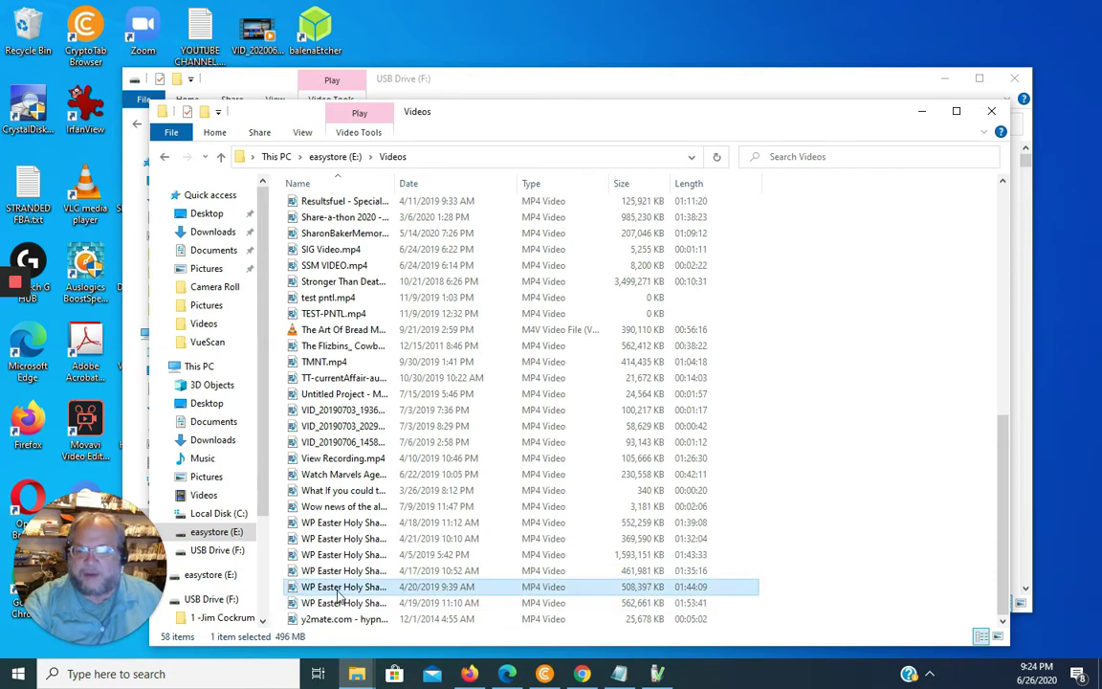
pyautogui.moveTo(398, 182); pyautogui.dragTo(539, 182)
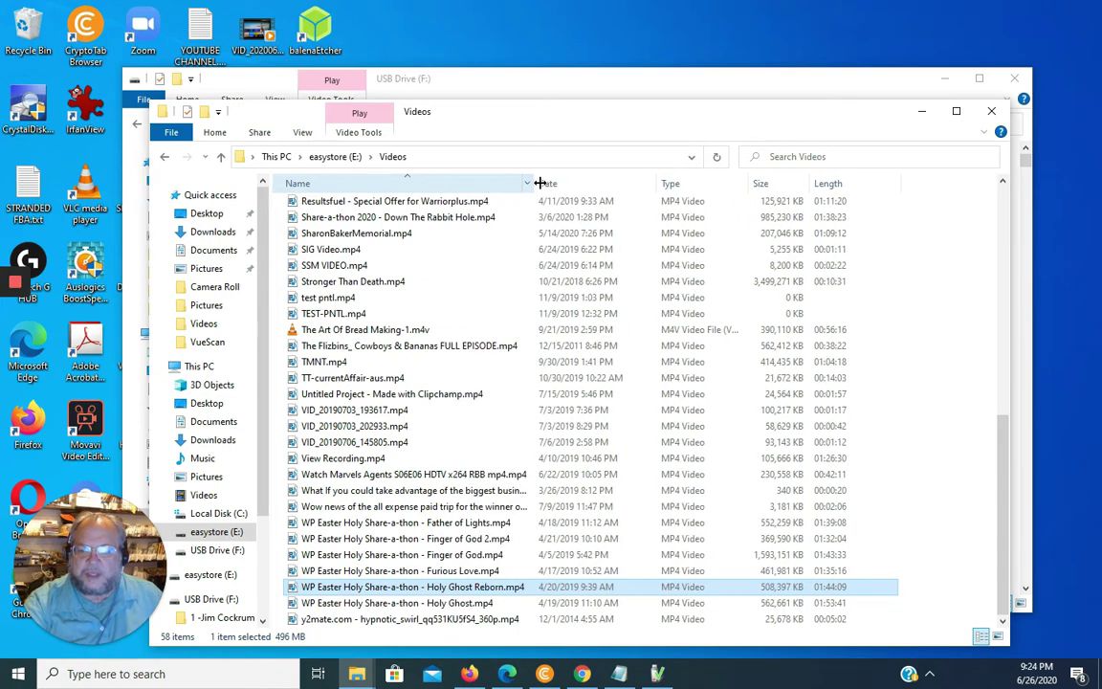
pyautogui.doubleClick(334, 591)
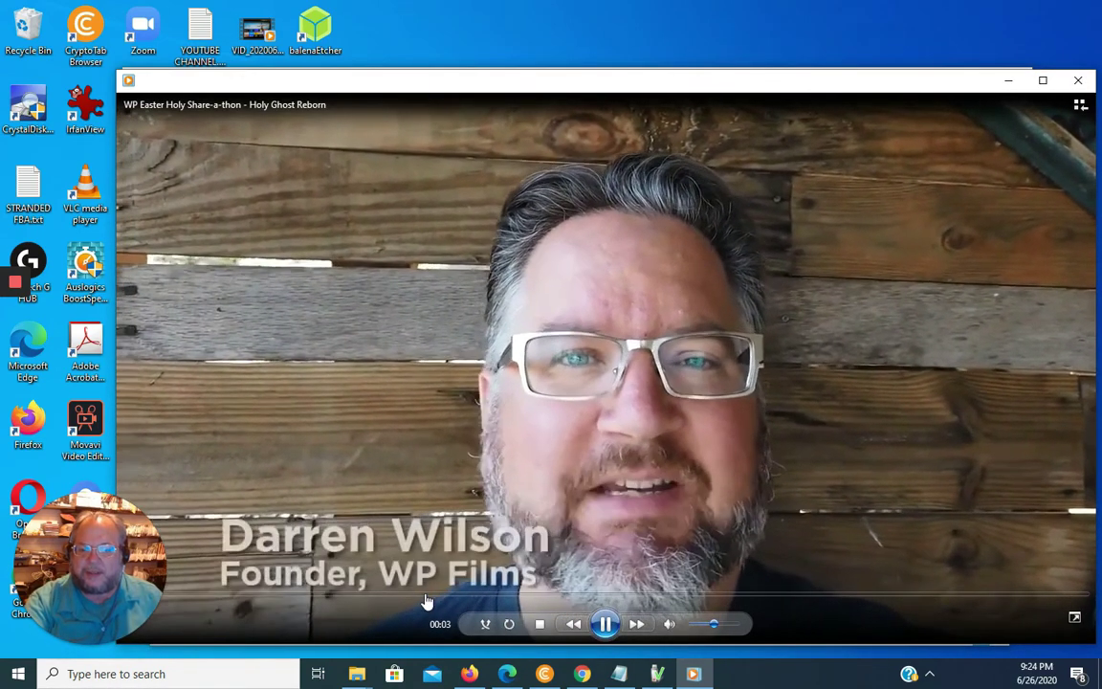
# Skip through the Holy Ghost Reborn video at several points up to its closing credits, and close the player
pyautogui.click(433, 595)
pyautogui.click(733, 595)
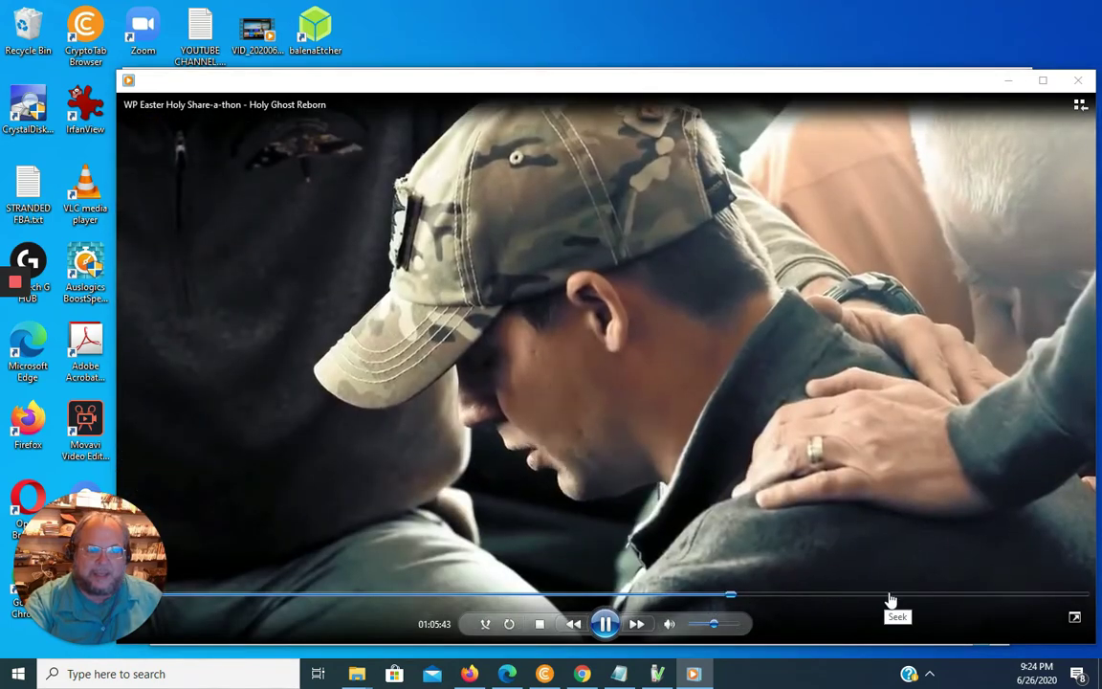
pyautogui.click(1016, 595)
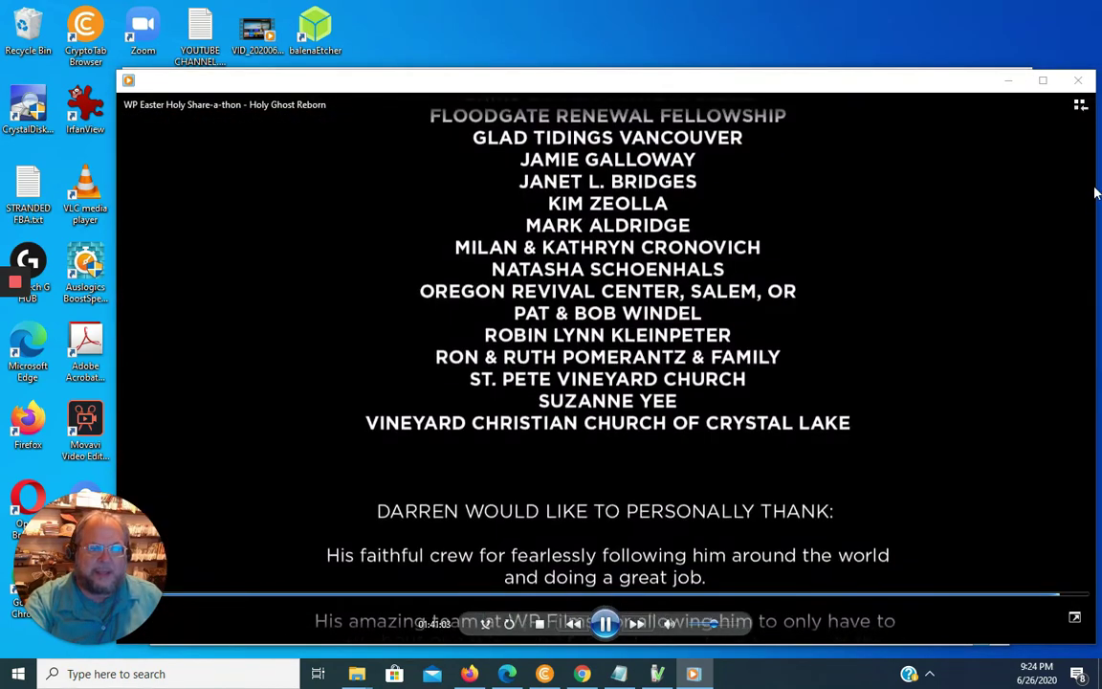
pyautogui.click(1079, 80)
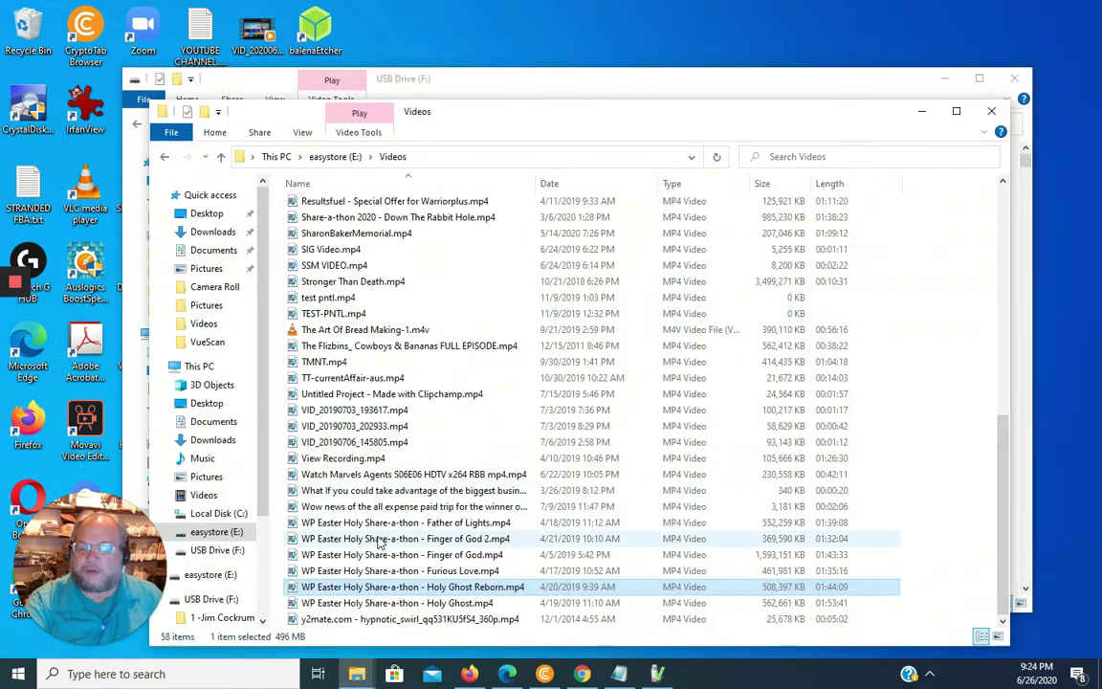
# Try to play Book Profits (v1).mp4 from USB Drive (F:), read the player's message, and close the message and the player
pyautogui.click(483, 78)
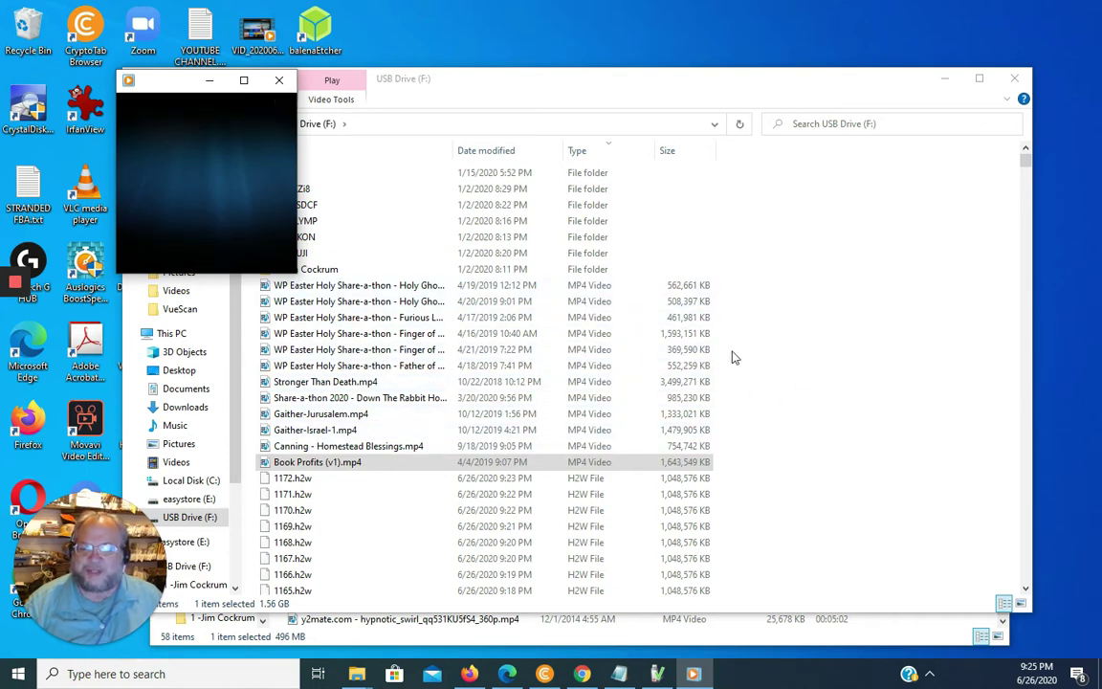
pyautogui.click(432, 463)
pyautogui.doubleClick(591, 462)
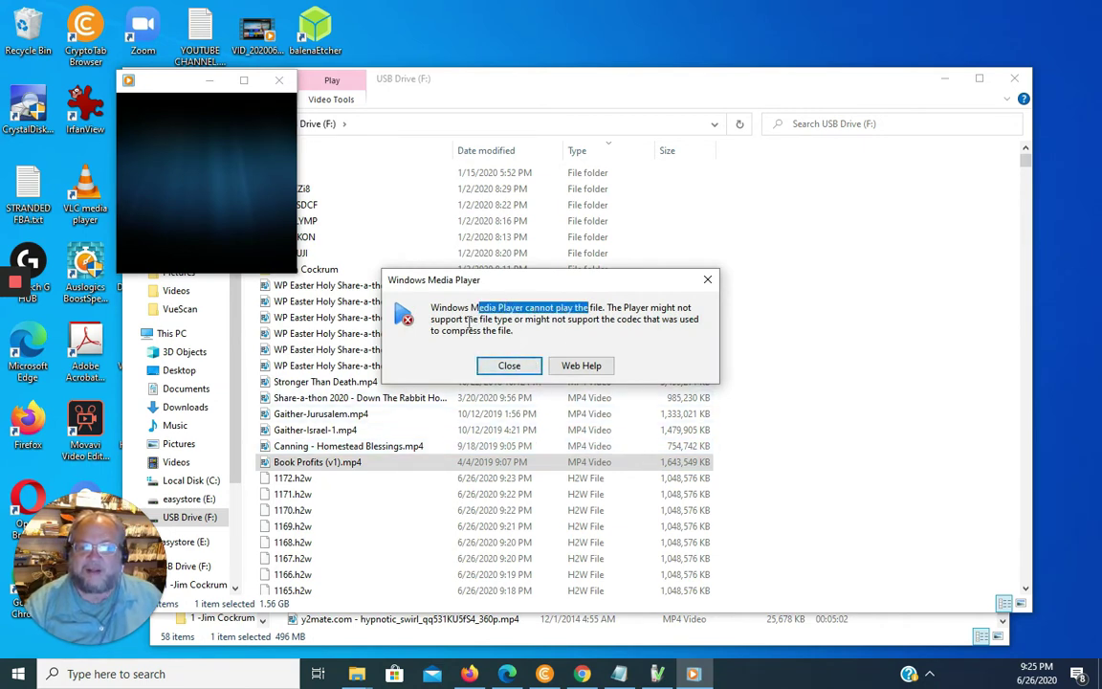
pyautogui.moveTo(468, 321); pyautogui.dragTo(625, 327)
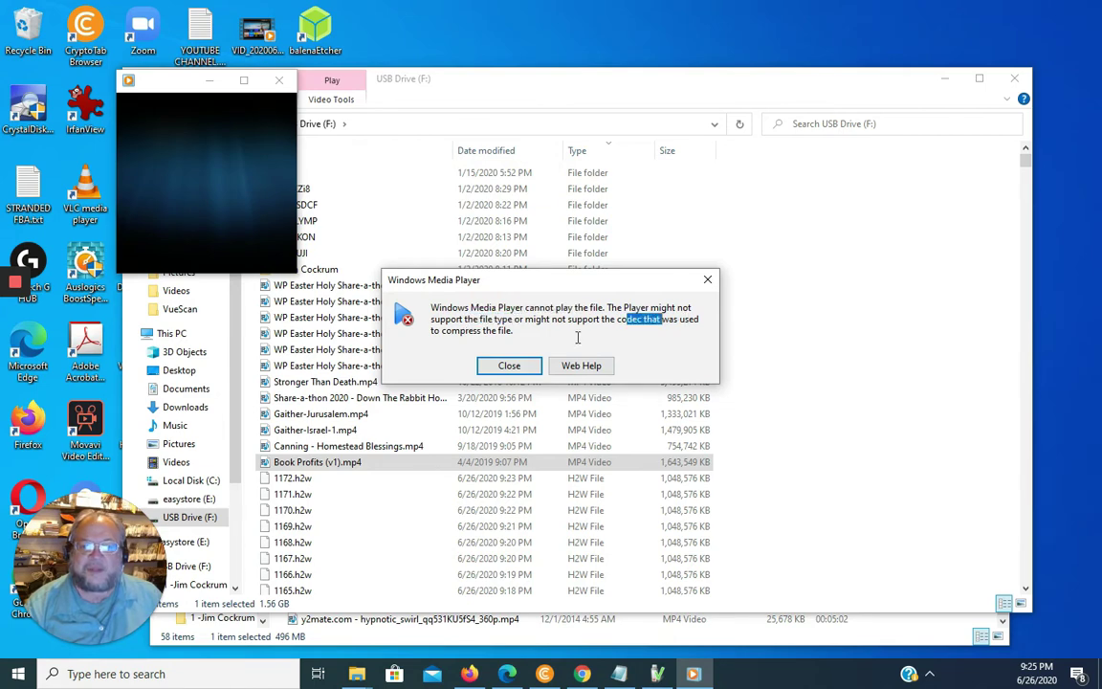
pyautogui.click(509, 365)
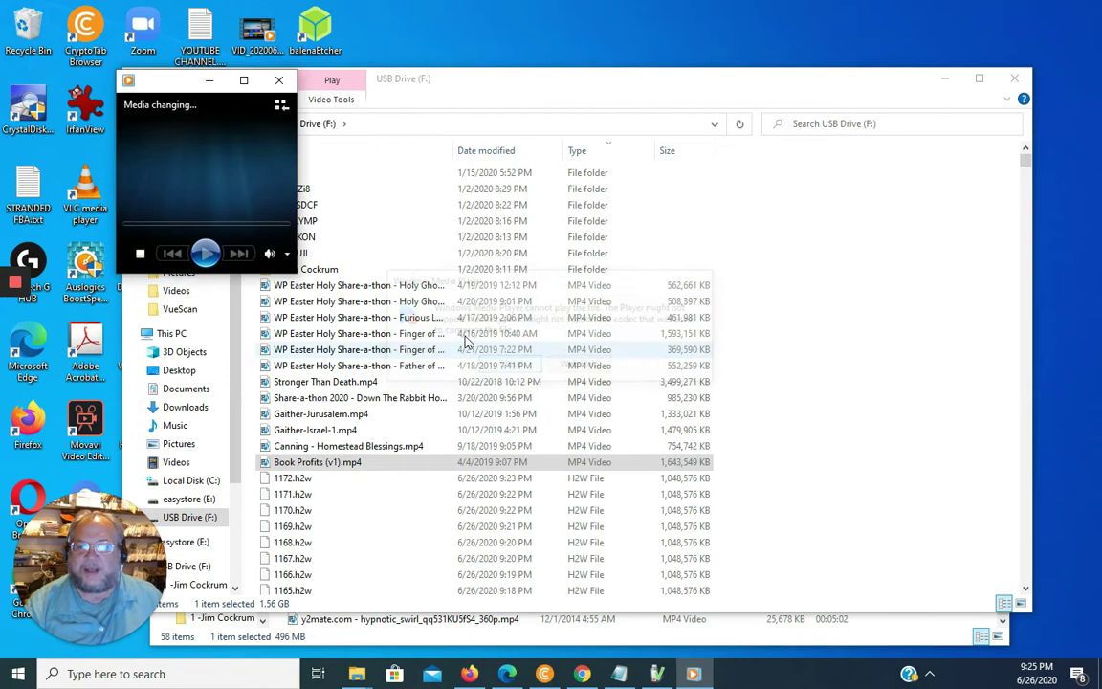
pyautogui.click(276, 80)
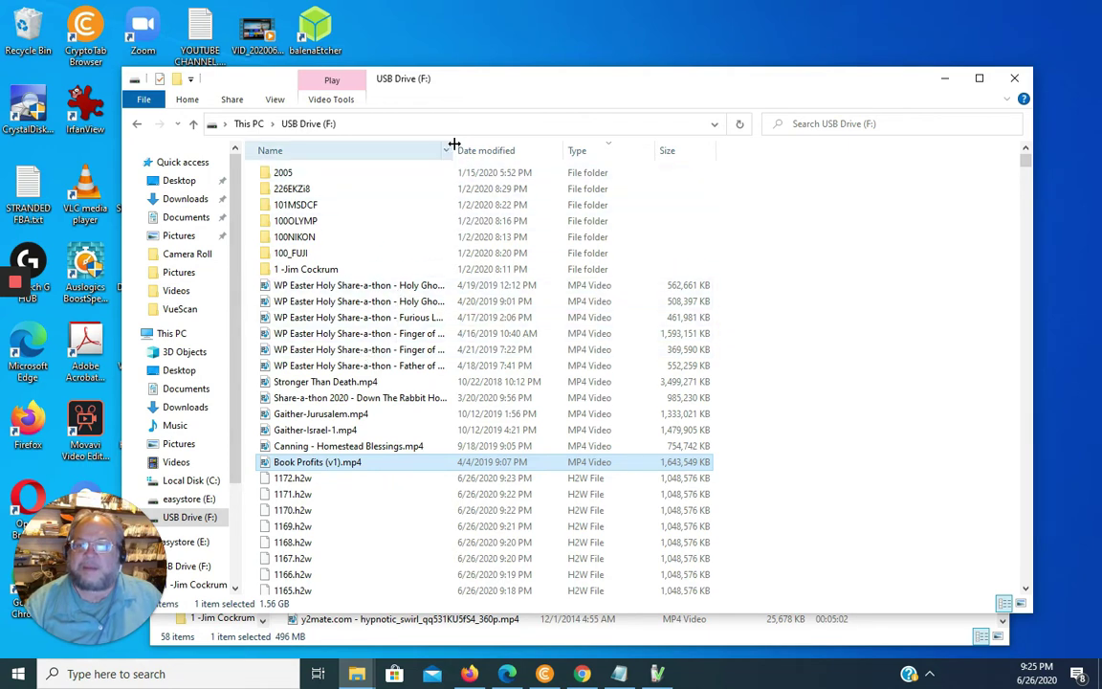
# Widen the Name column on USB Drive (F:), try to play its Holy Ghost Reborn copy, and close the message and the player
pyautogui.moveTo(455, 144); pyautogui.dragTo(511, 146)
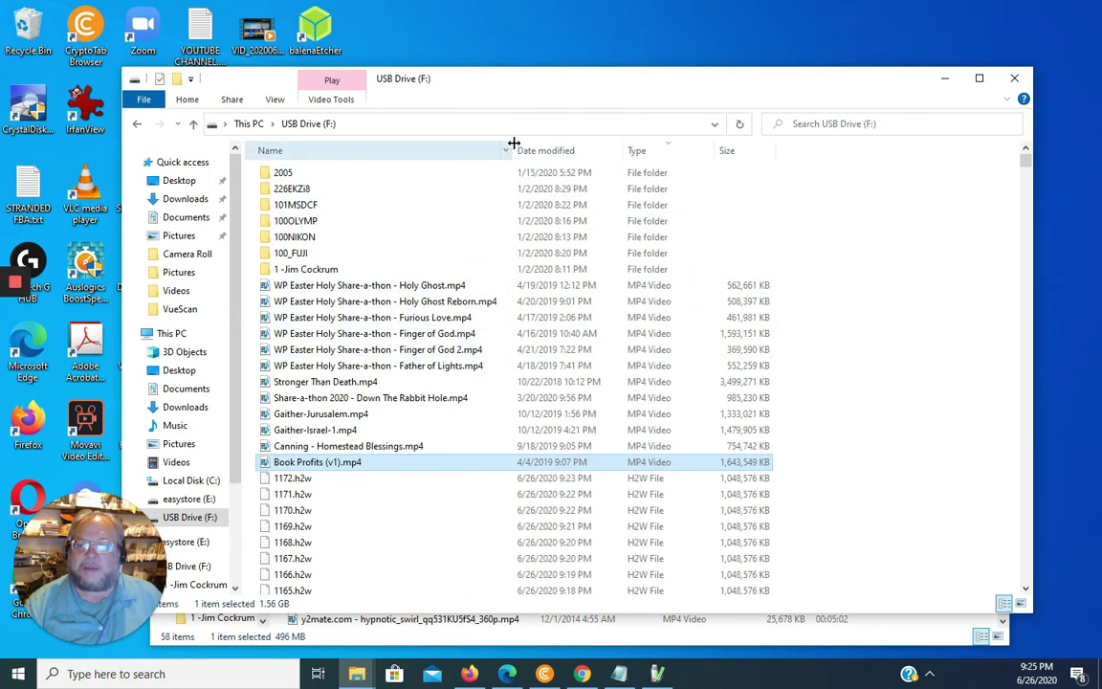
pyautogui.click(324, 302)
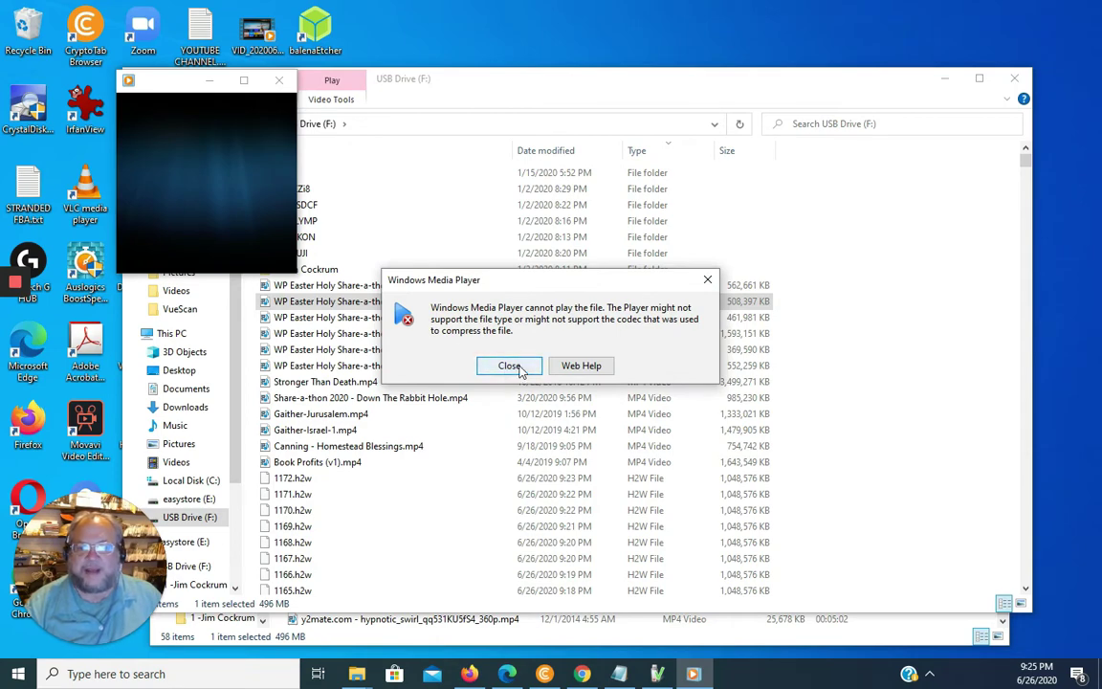
pyautogui.click(510, 365)
pyautogui.click(278, 81)
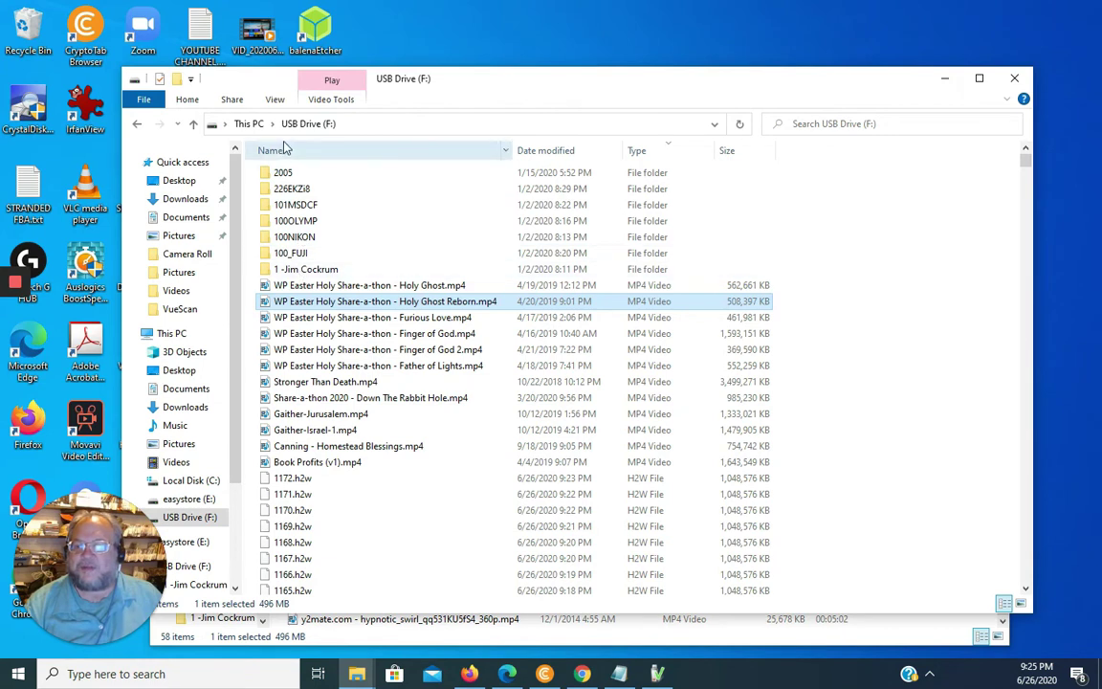
# Open the folder whose name starts with "1 -" on USB Drive (F:) to check its contents
pyautogui.doubleClick(292, 270)
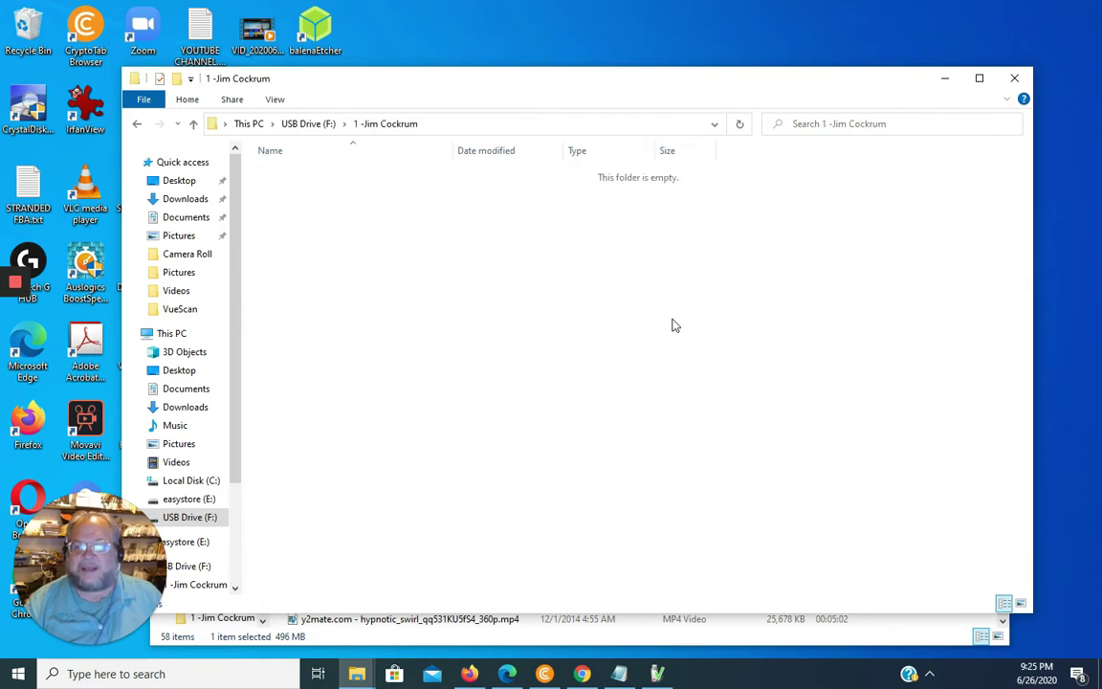
# Check the contents of the 100_FUJI, 100NIKON and 100OLYMP folders on USB Drive (F:)
pyautogui.click(137, 125)
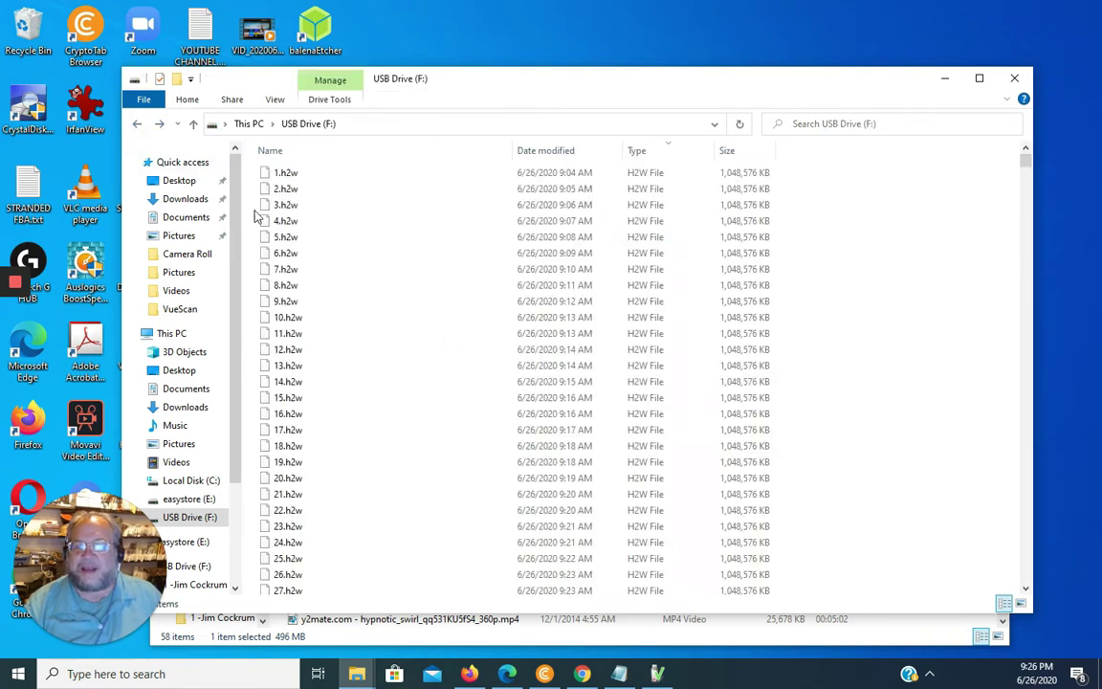
pyautogui.click(295, 255)
pyautogui.doubleClick(294, 254)
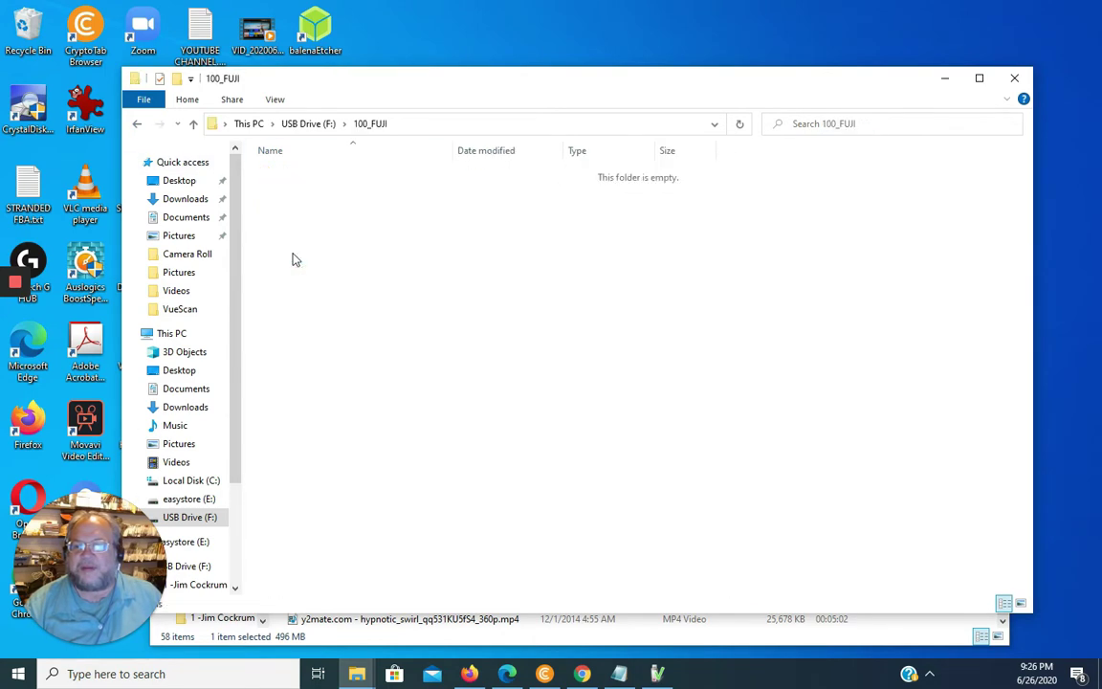
pyautogui.click(137, 124)
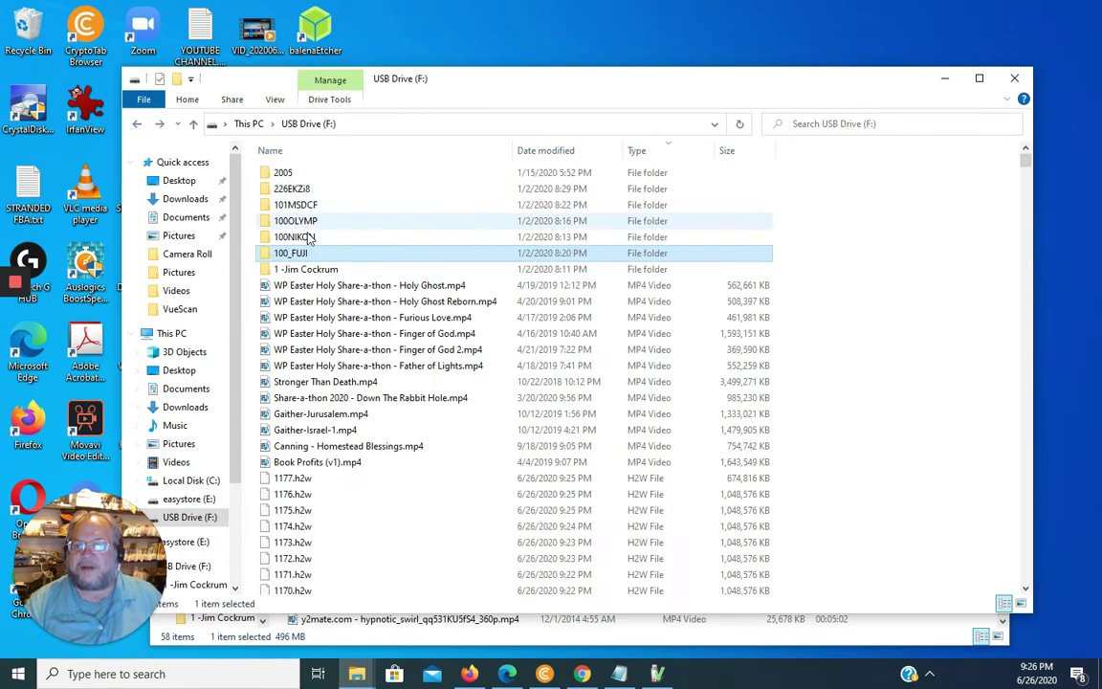
pyautogui.doubleClick(313, 243)
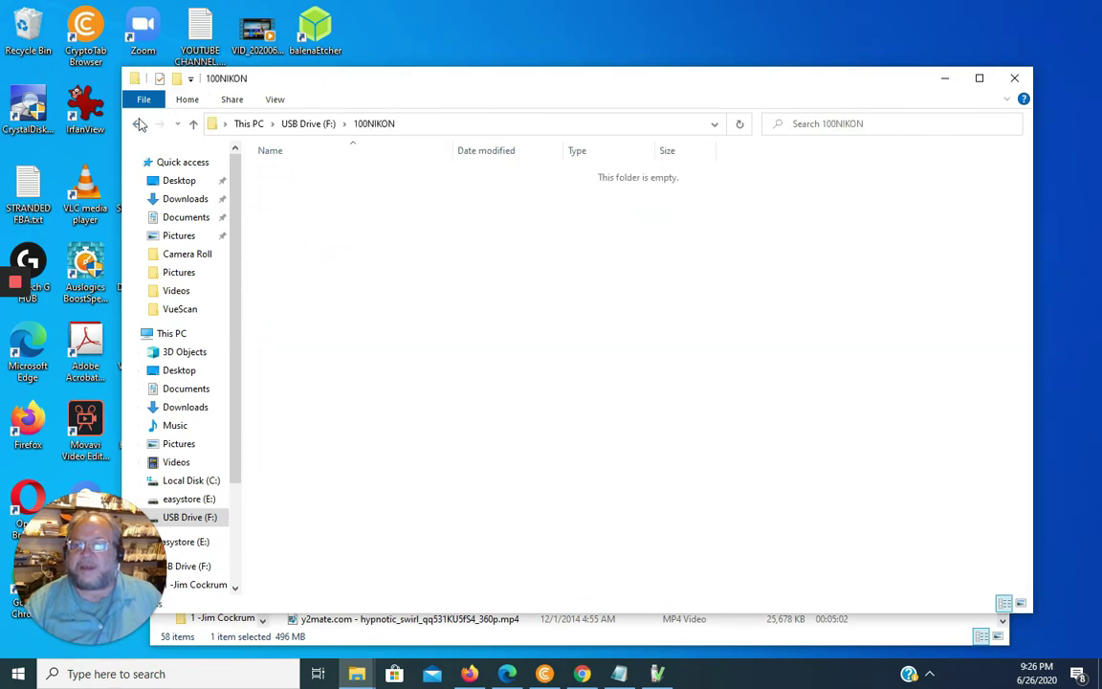
pyautogui.click(137, 125)
pyautogui.click(308, 222)
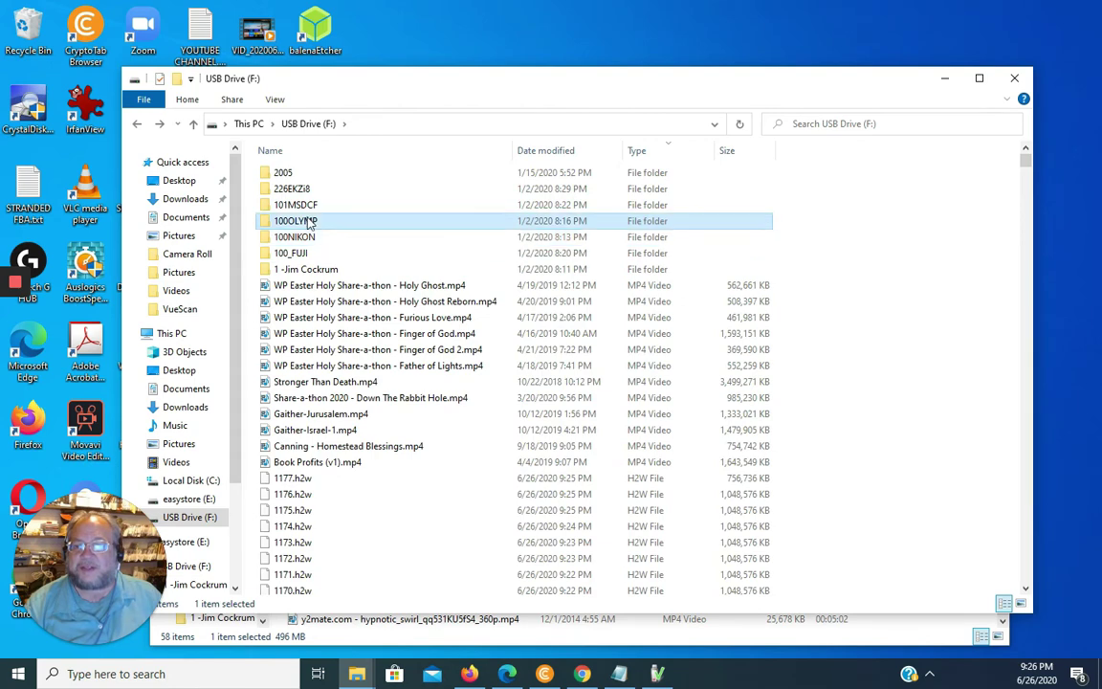
pyautogui.doubleClick(308, 222)
pyautogui.click(137, 125)
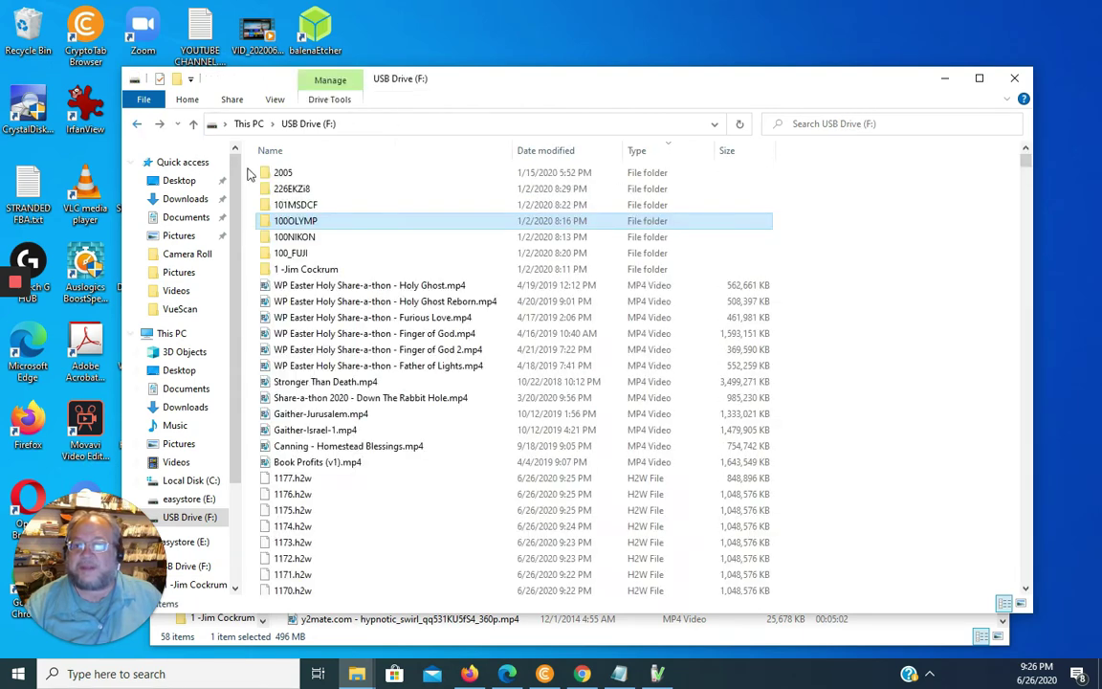
# Check the contents of the 101MSDCF, 226EKZi8 and 2005 folders on USB Drive (F:)
pyautogui.click(279, 204)
pyautogui.doubleClick(282, 204)
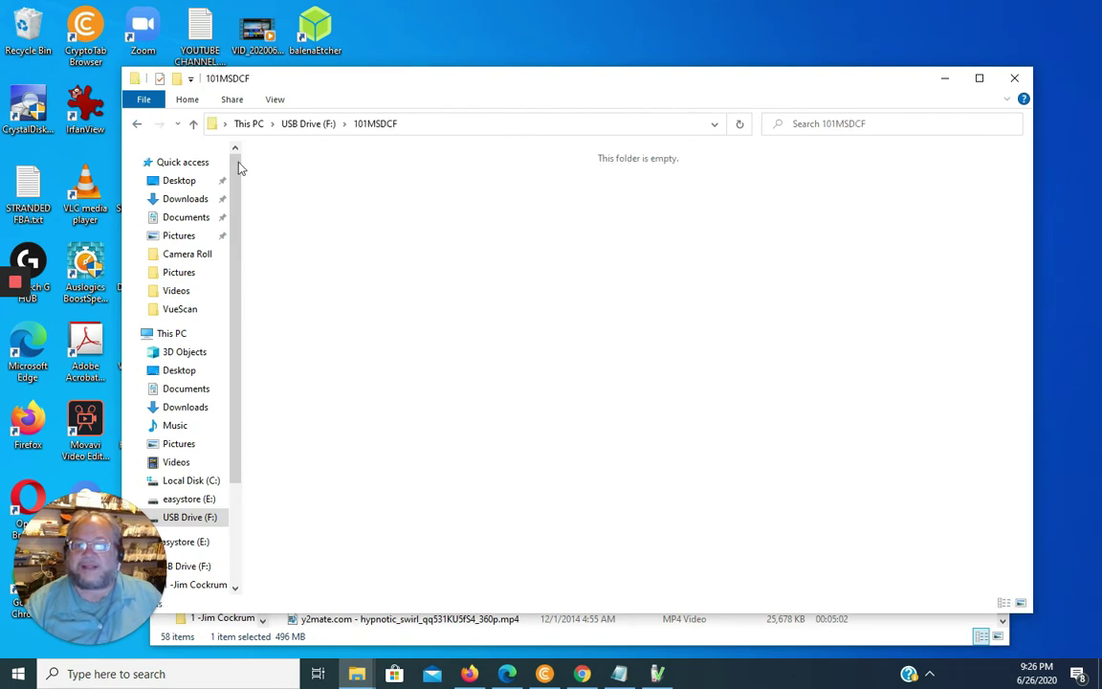
pyautogui.click(139, 130)
pyautogui.click(283, 192)
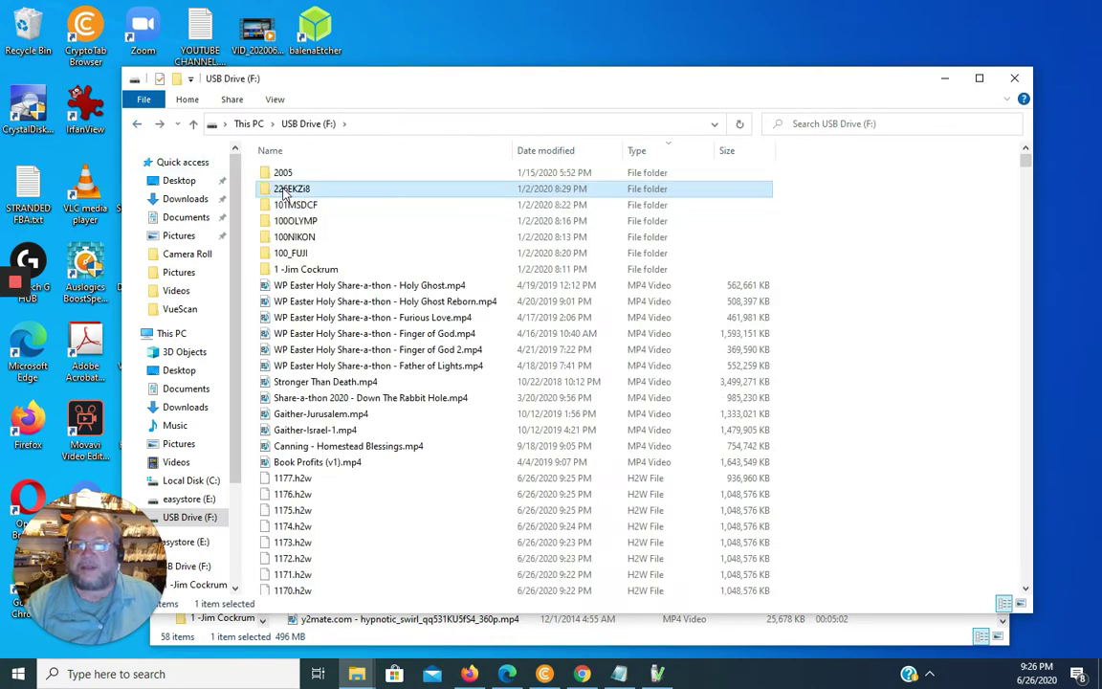
pyautogui.doubleClick(284, 193)
pyautogui.click(139, 128)
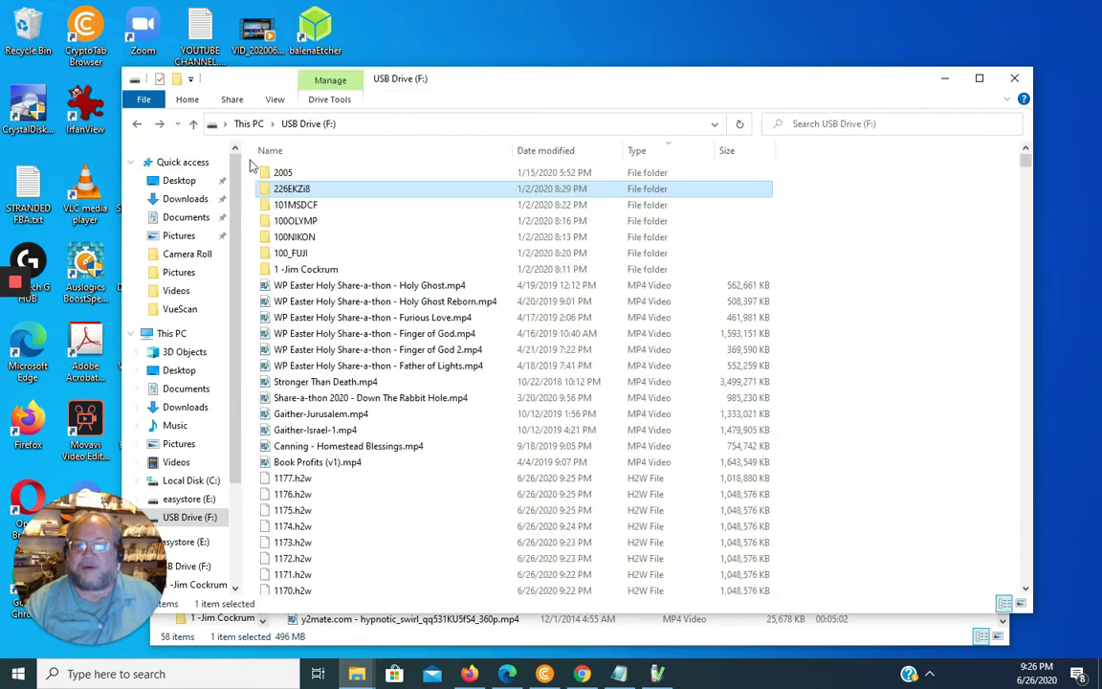
pyautogui.doubleClick(285, 171)
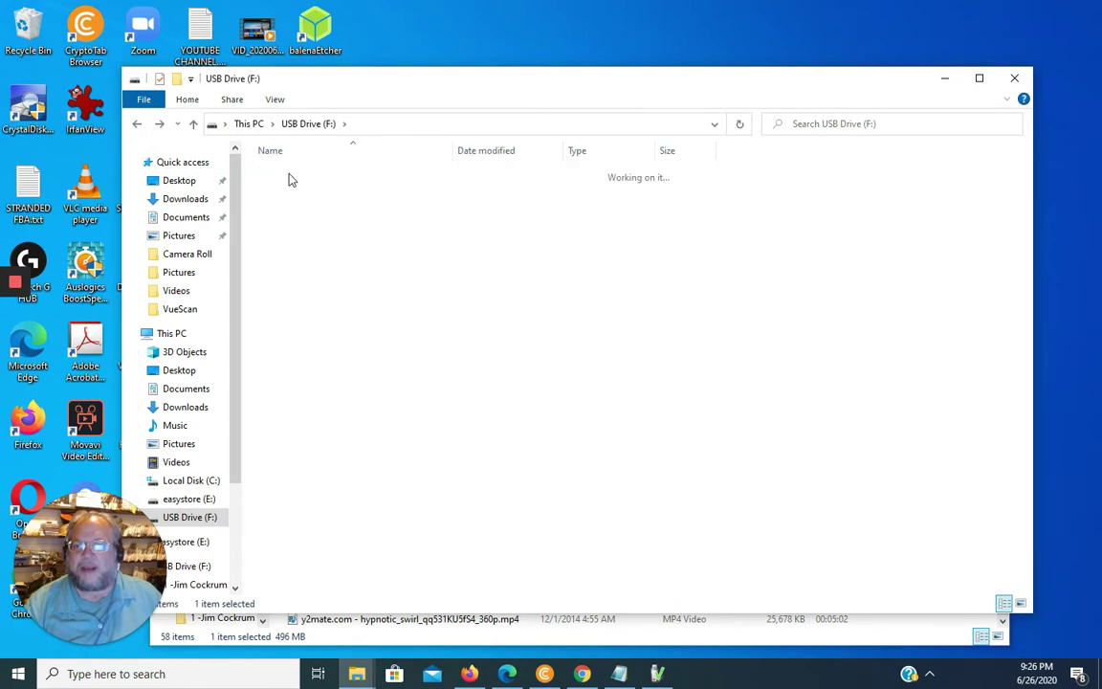
pyautogui.click(137, 124)
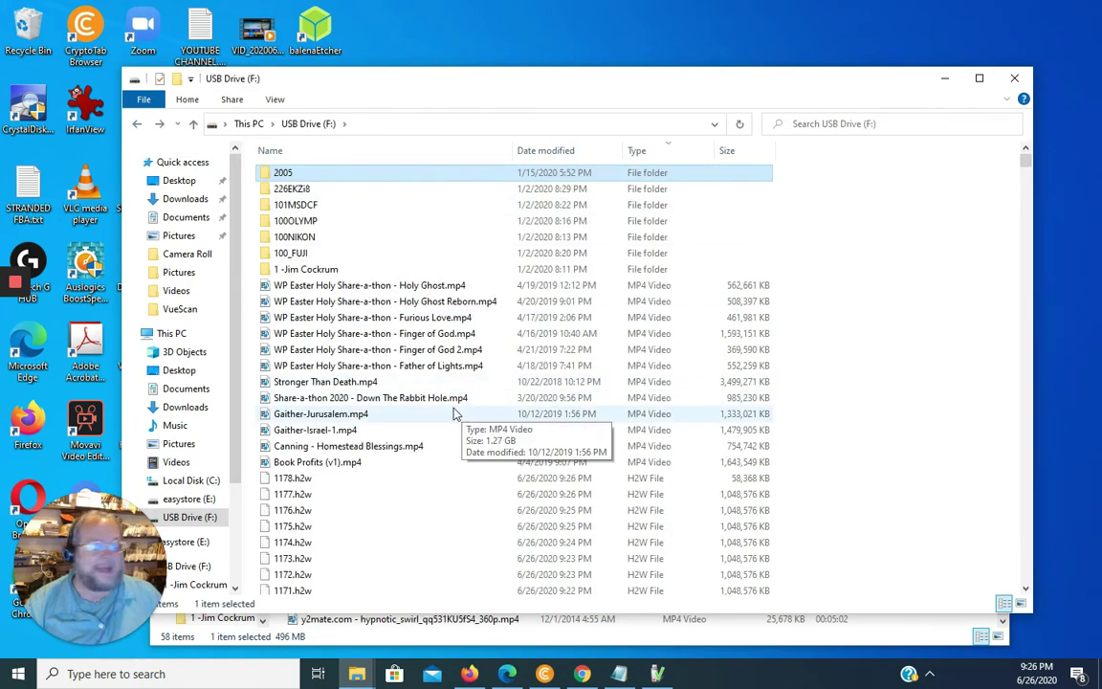
# Permanently delete all seven folders from USB Drive (F:) and sort the remaining files by name
pyautogui.keyDown('shift'); pyautogui.click(297, 271); pyautogui.keyUp('shift')
pyautogui.rightClick(295, 253)
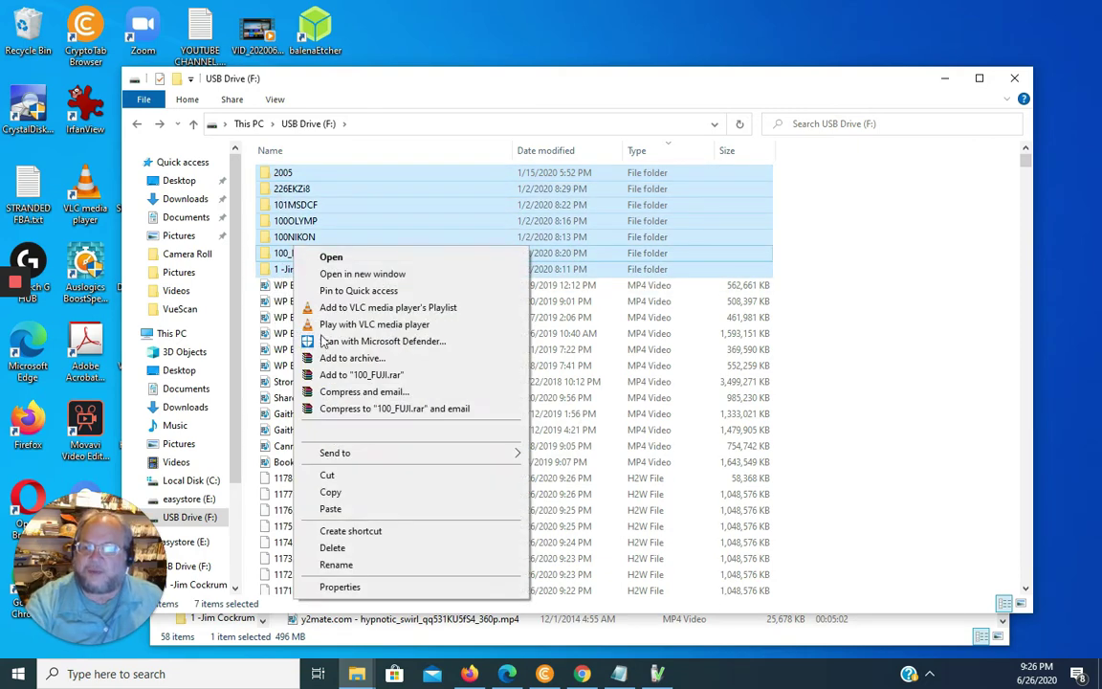
pyautogui.click(348, 552)
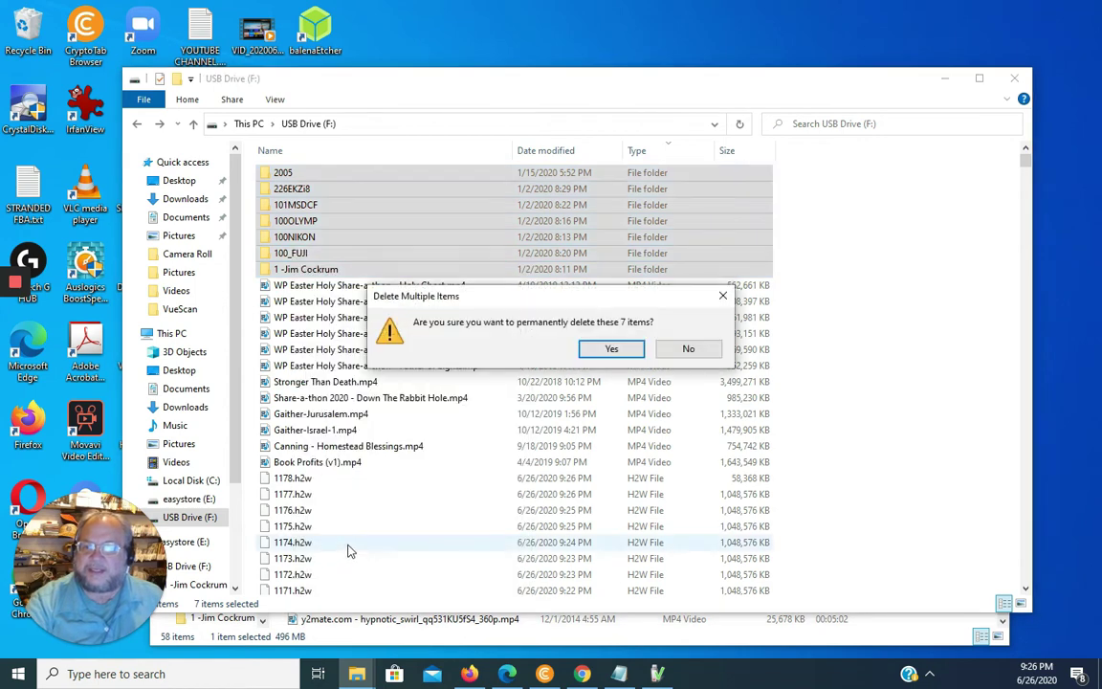
pyautogui.click(608, 348)
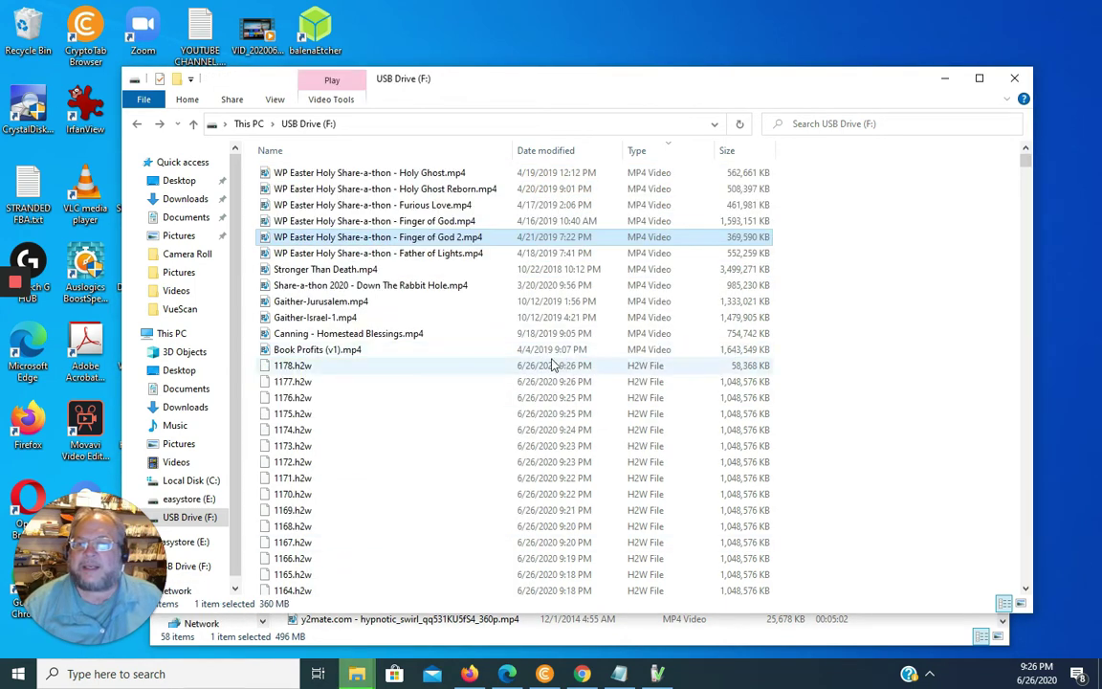
pyautogui.click(376, 152)
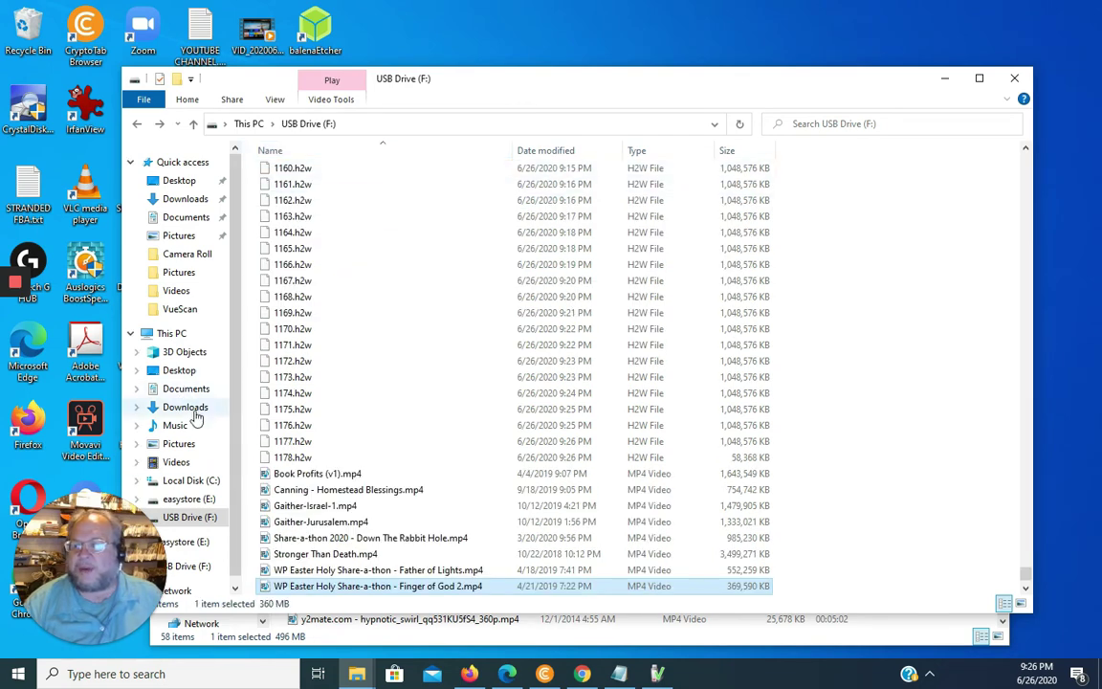
# Rearrange the two file windows and open the Pictures folder on the easystore (E:) drive
pyautogui.moveTo(550, 86); pyautogui.dragTo(574, 184)
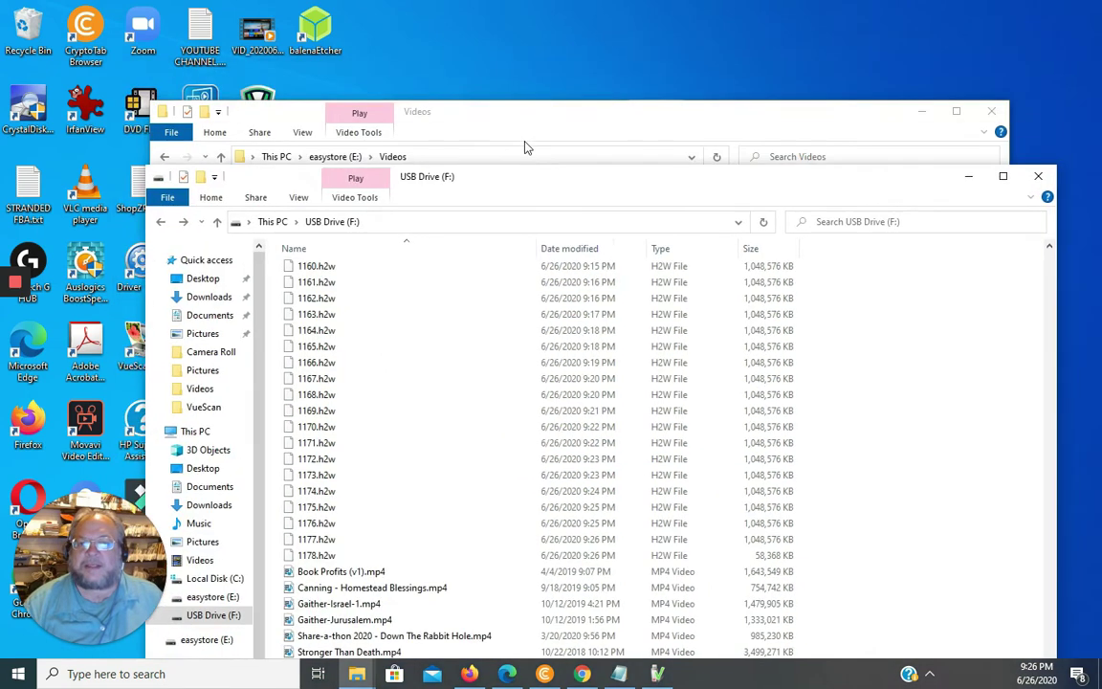
pyautogui.click(471, 127)
pyautogui.click(335, 157)
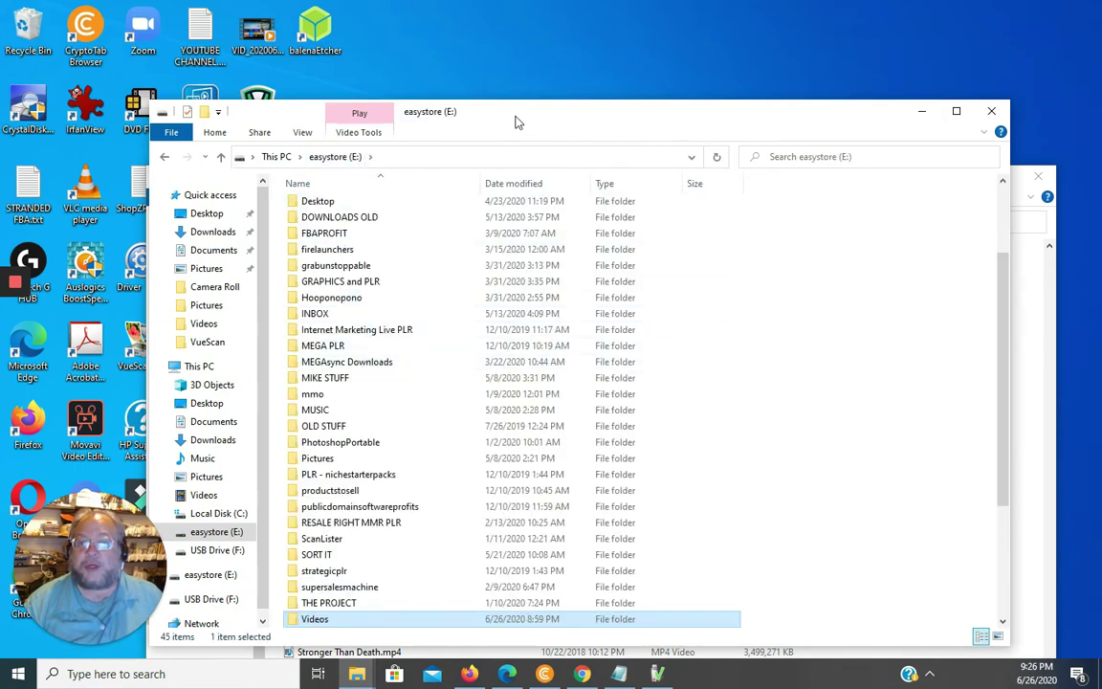
pyautogui.moveTo(515, 122); pyautogui.dragTo(511, 56)
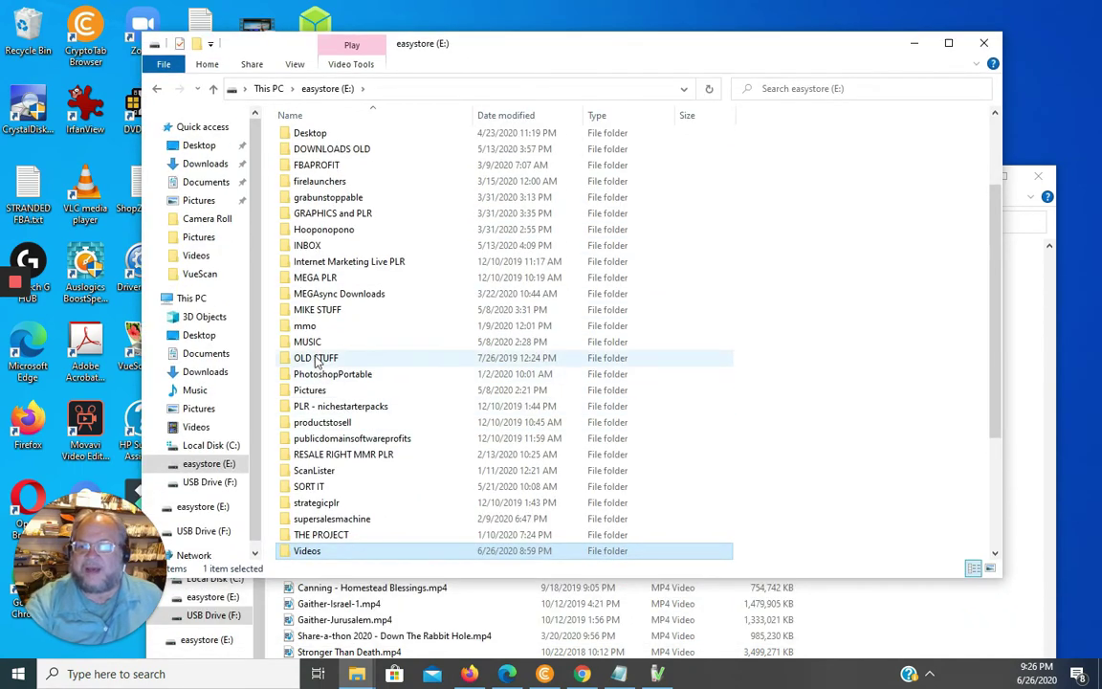
pyautogui.doubleClick(312, 391)
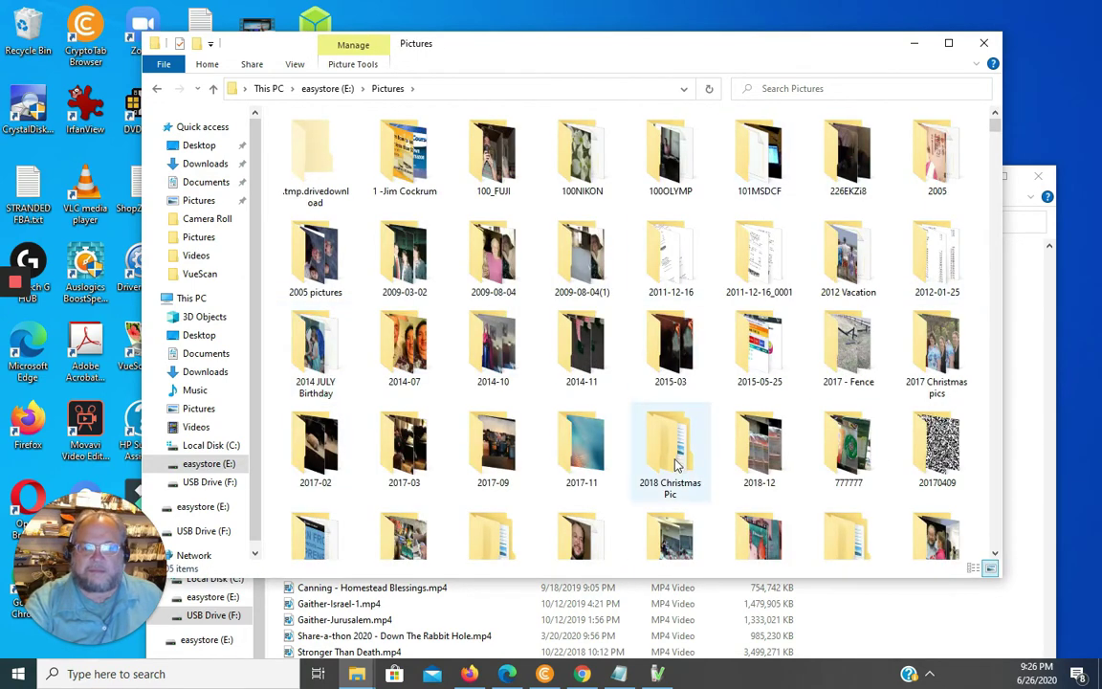
# Check the size of the 2017-09 picture folder in its properties
pyautogui.click(491, 464)
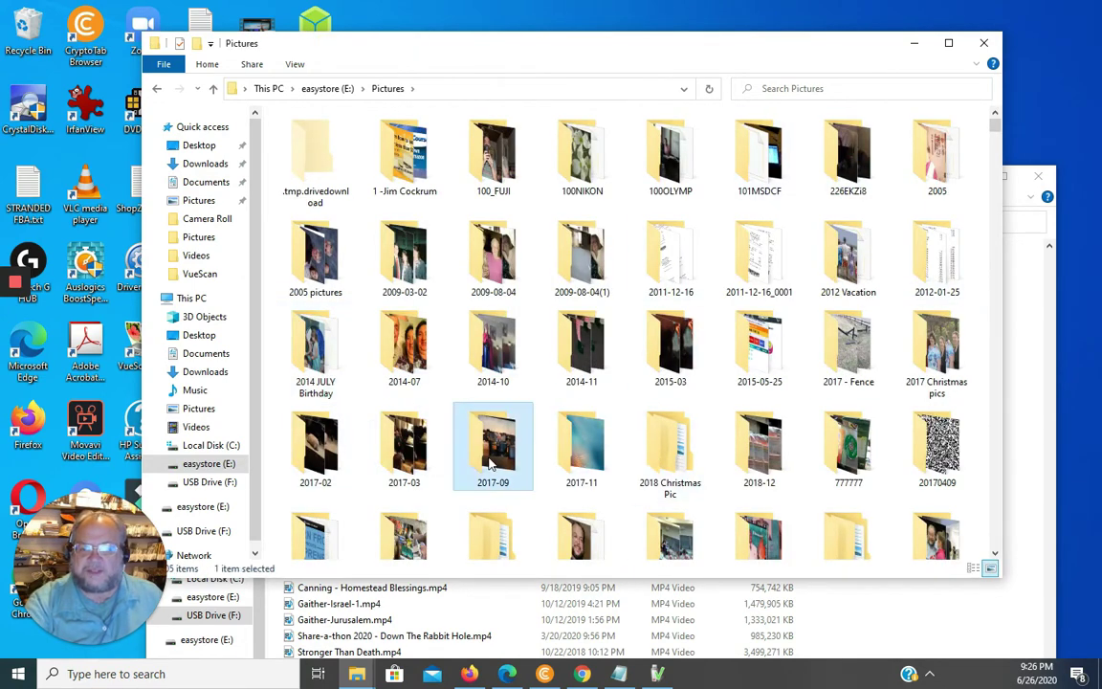
pyautogui.rightClick(484, 452)
pyautogui.click(538, 436)
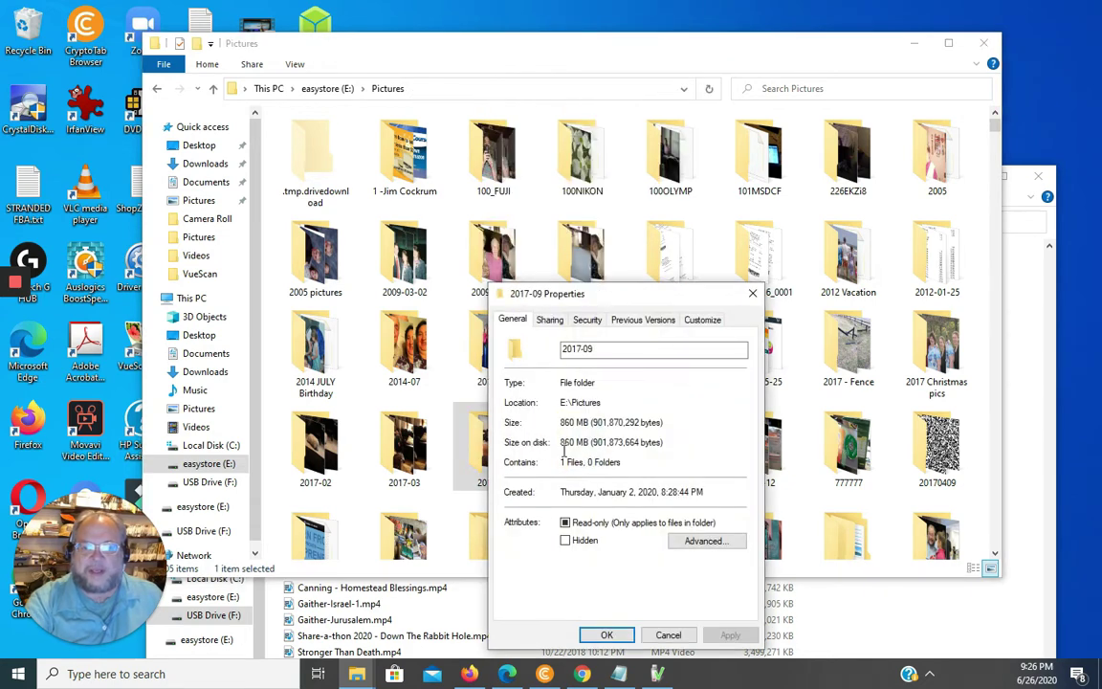
pyautogui.click(670, 635)
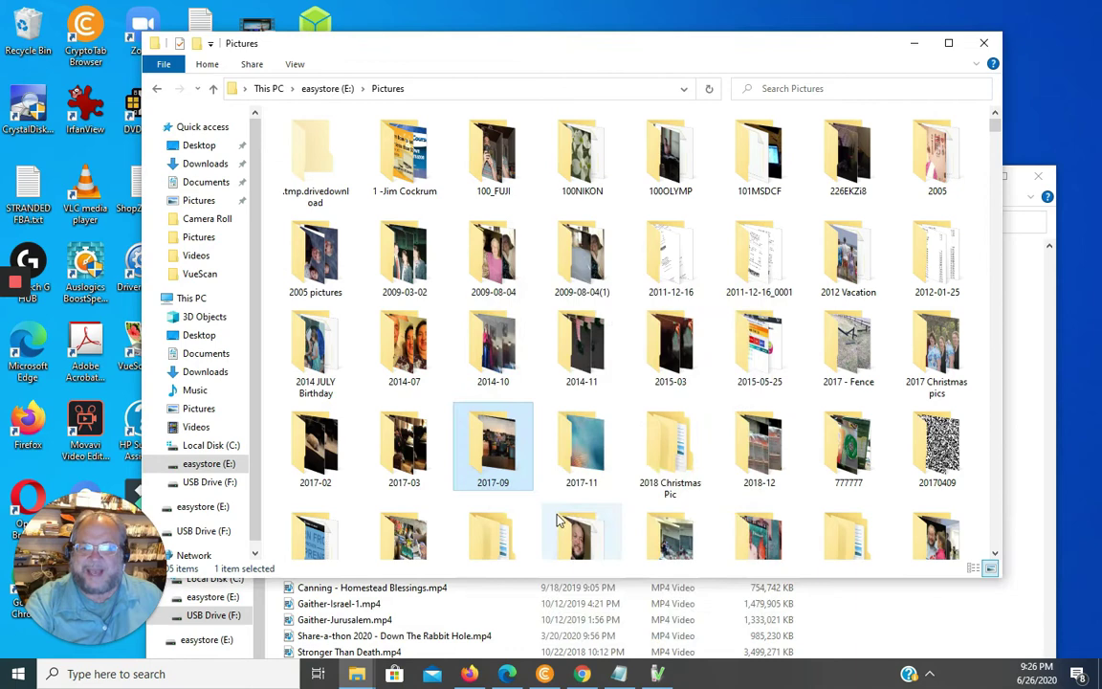
# Copy the 2017-09 folder from the easystore Pictures folder to the root of USB Drive (F:), closing the source window
pyautogui.rightClick(499, 451)
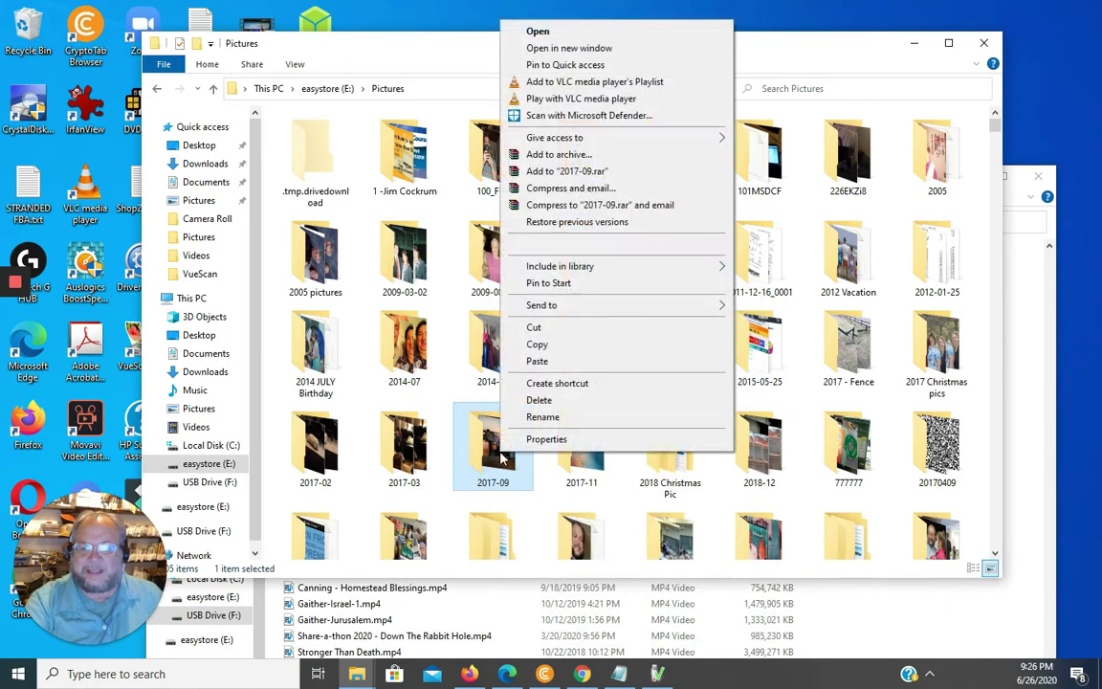
pyautogui.click(546, 347)
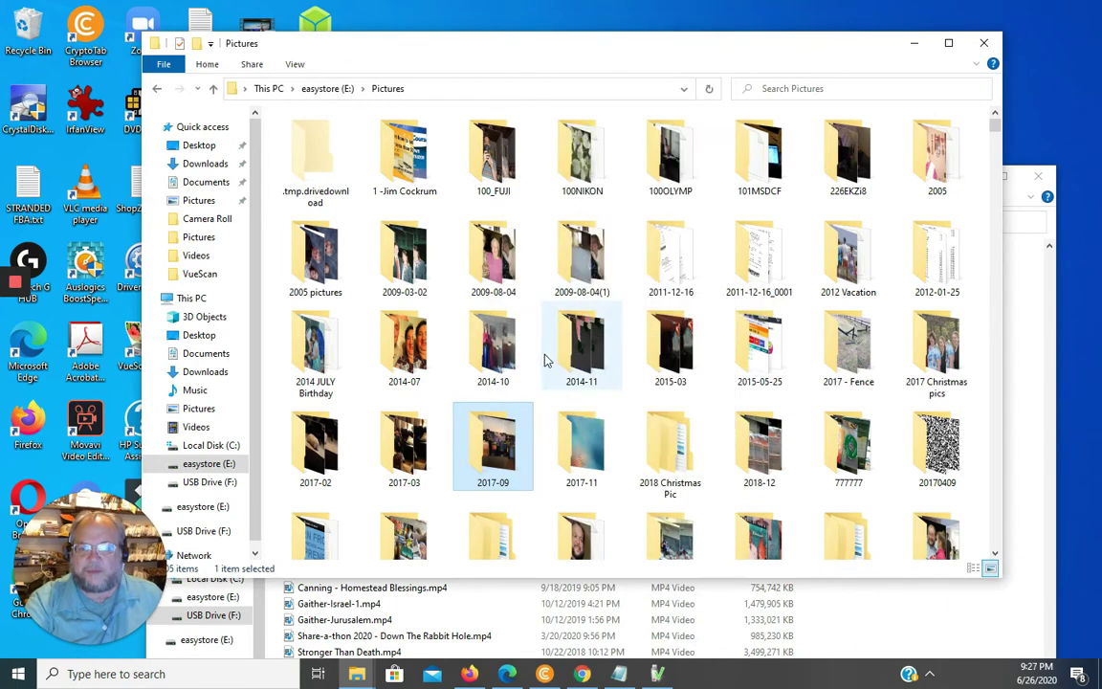
pyautogui.rightClick(504, 445)
pyautogui.click(546, 346)
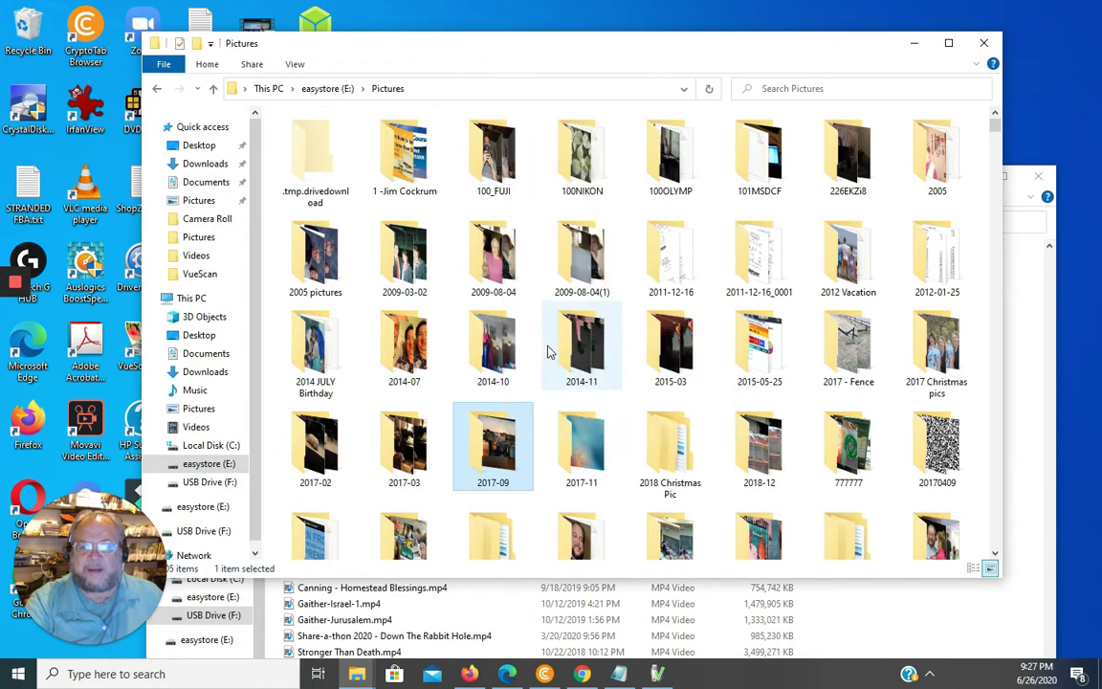
pyautogui.click(985, 44)
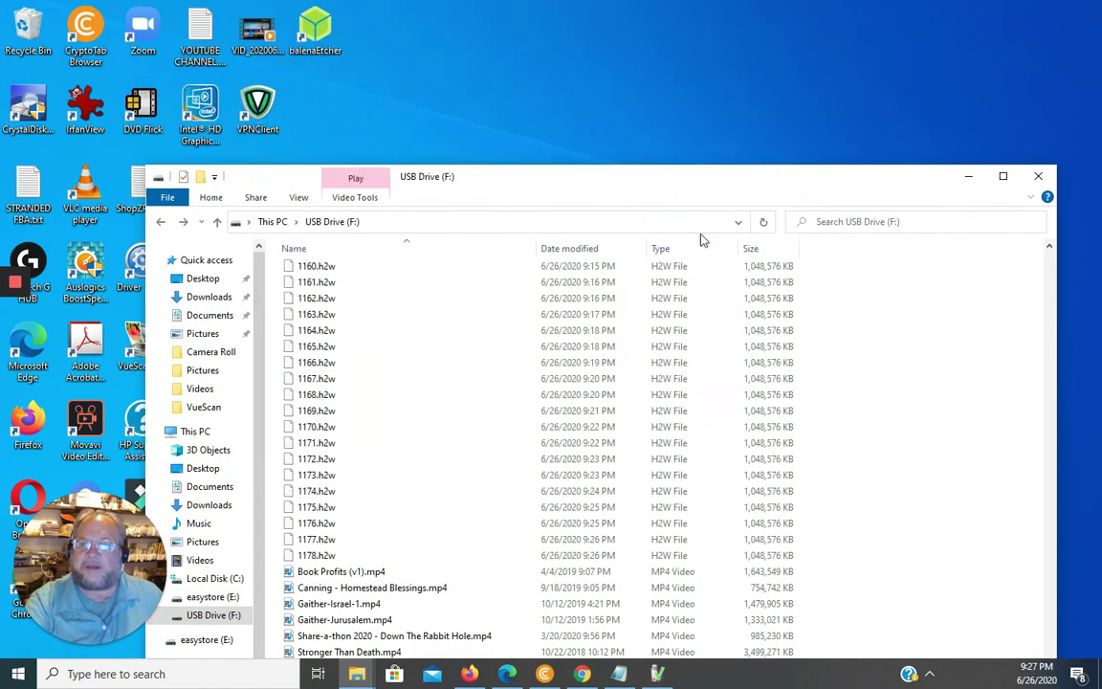
pyautogui.rightClick(272, 377)
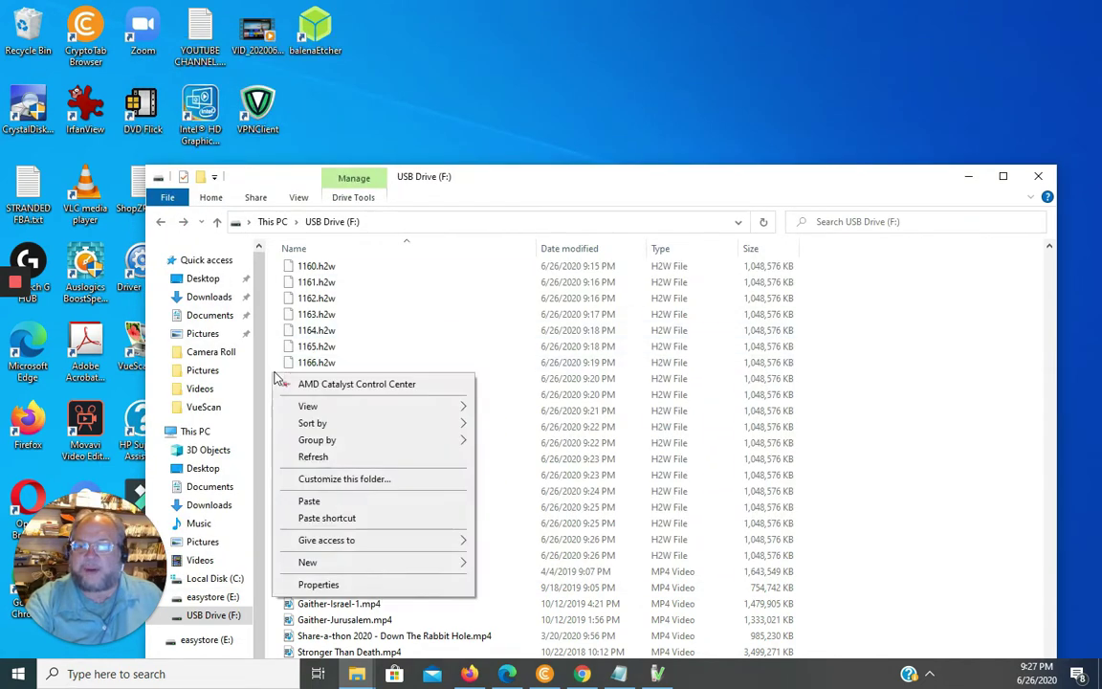
pyautogui.click(314, 502)
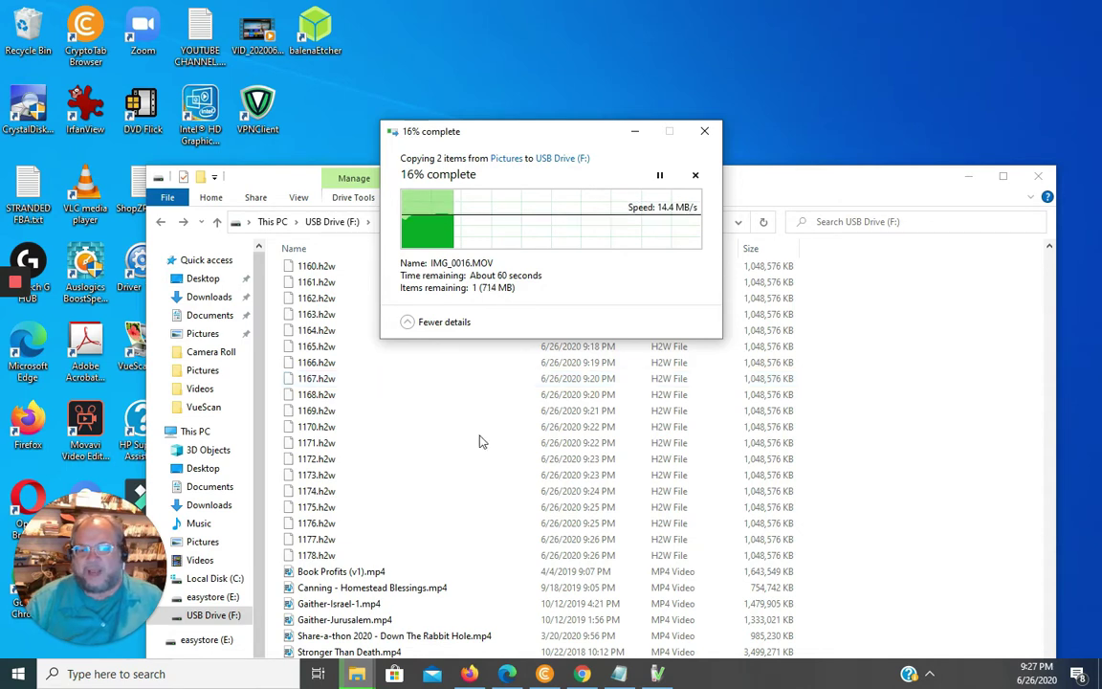
# Examine the MP4 and h2w files on USB Drive (F:) and look for the copied folder in the list
pyautogui.click(370, 571)
pyautogui.click(366, 590)
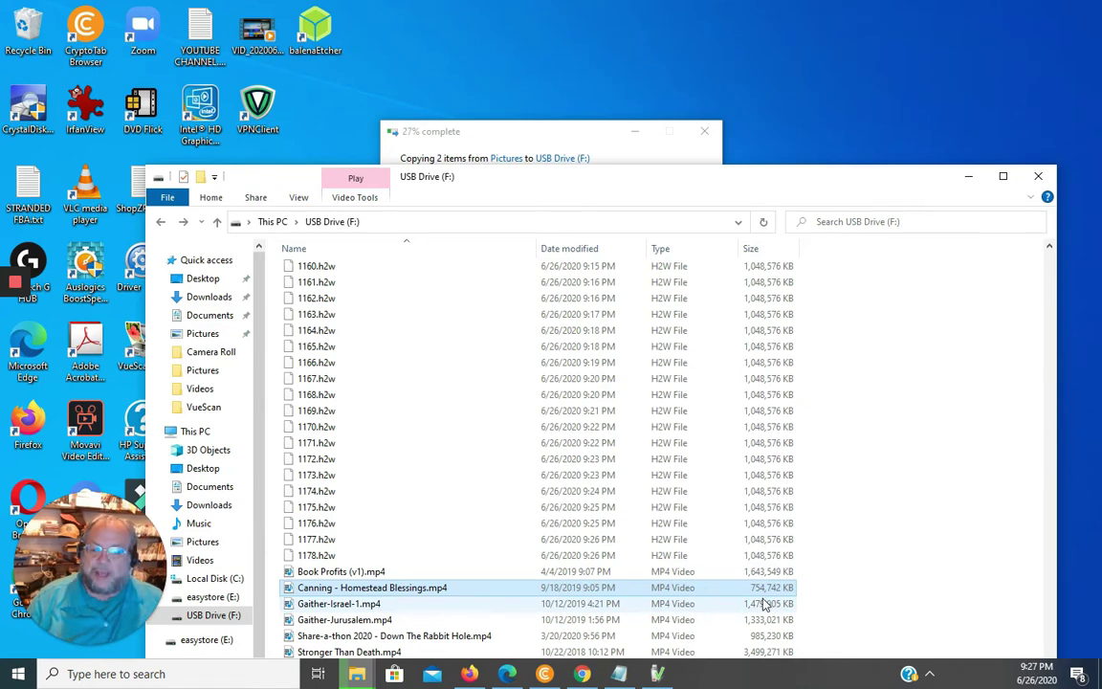
pyautogui.scroll(-2, 756, 607)
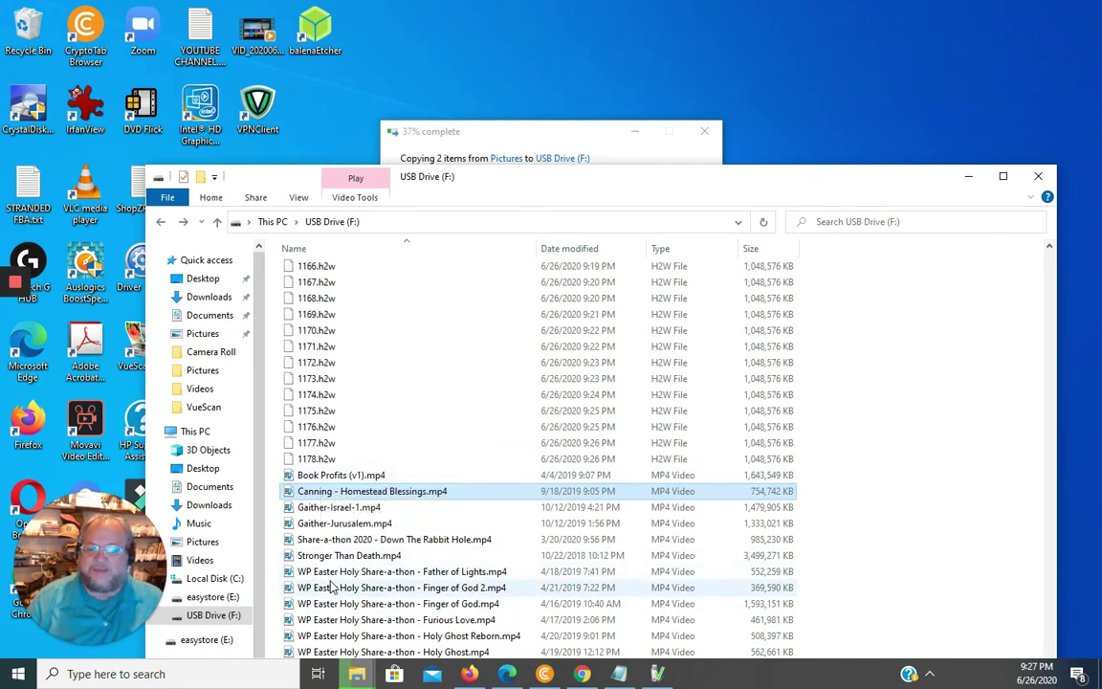
pyautogui.scroll(6, 332, 579)
pyautogui.scroll(-5, 332, 574)
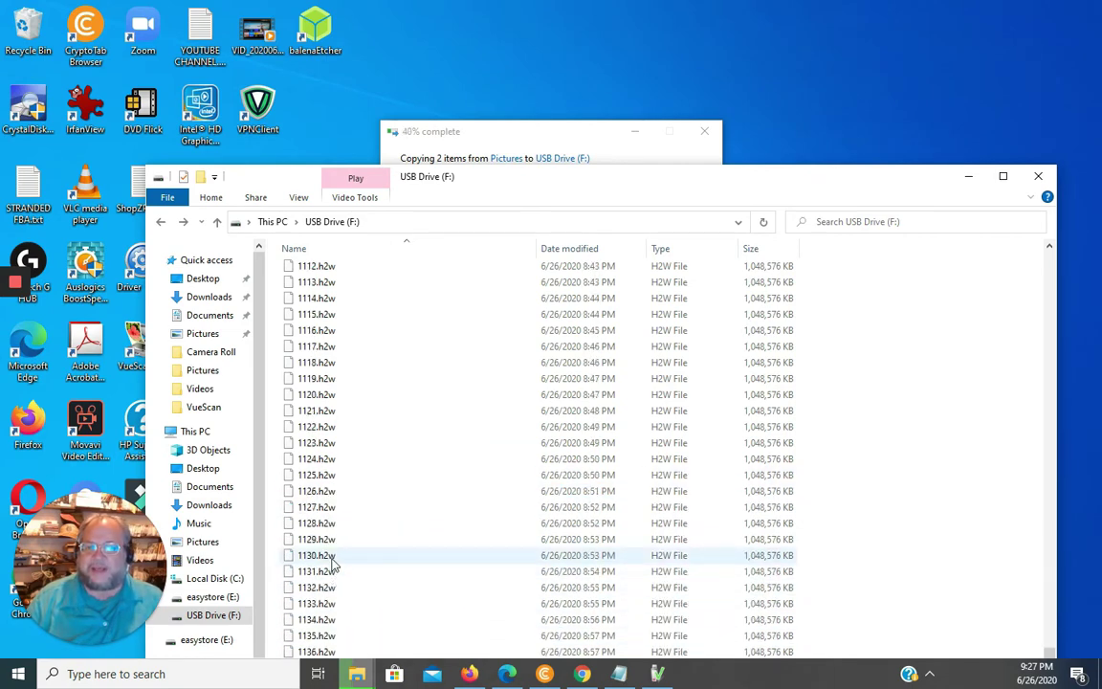
pyautogui.scroll(-1, 332, 565)
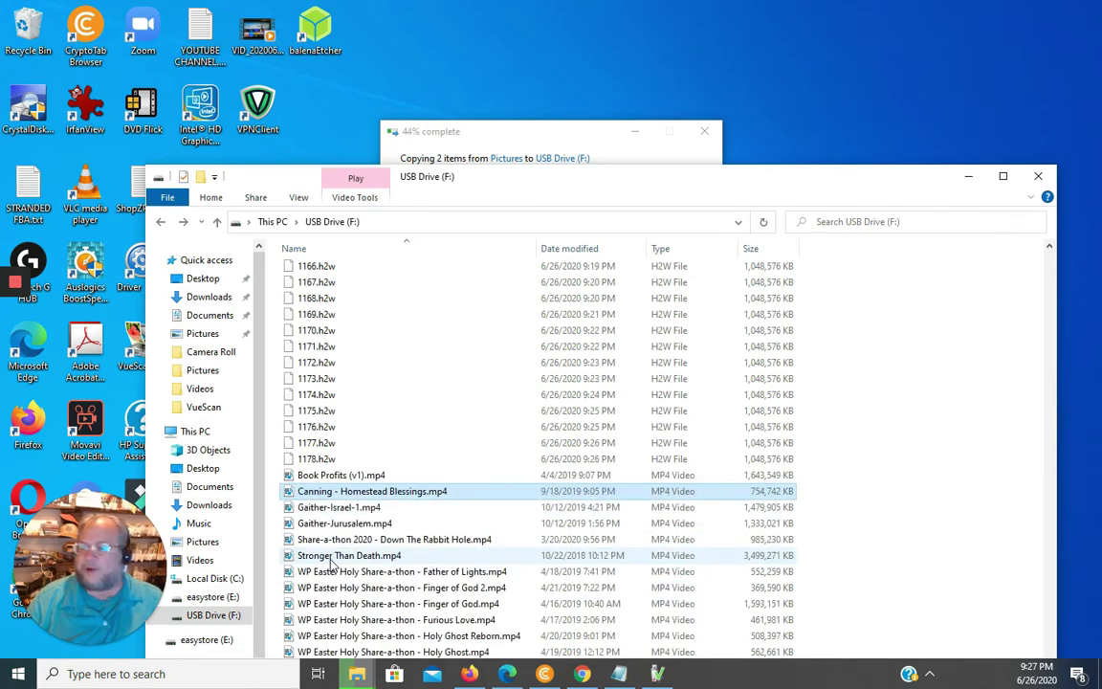
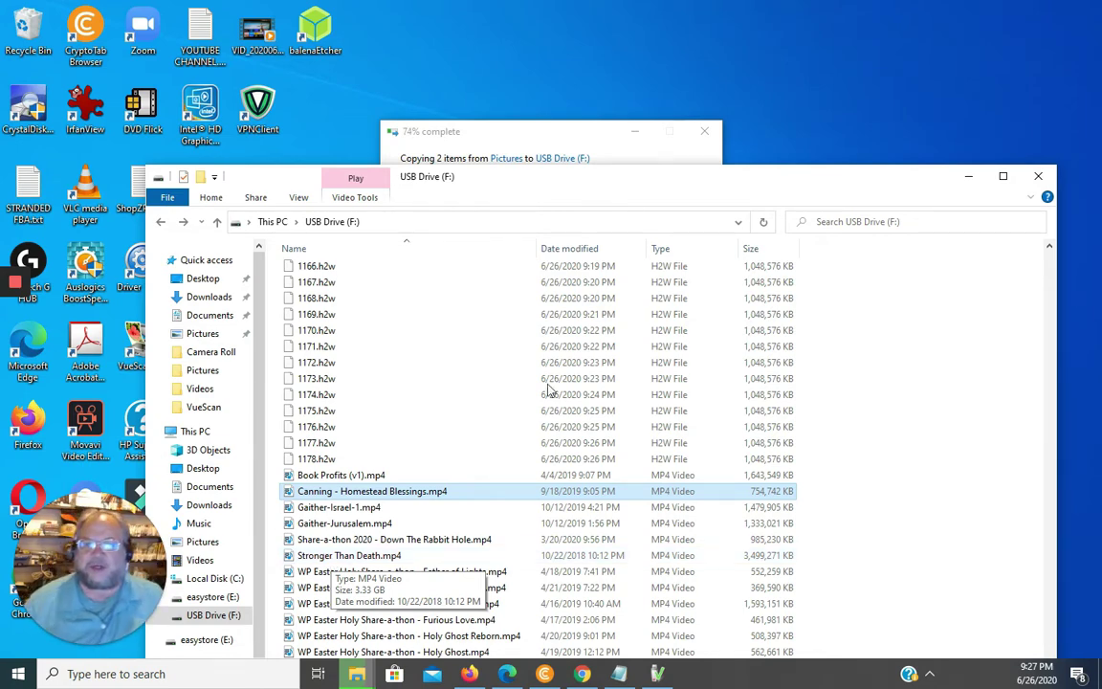
pyautogui.click(502, 139)
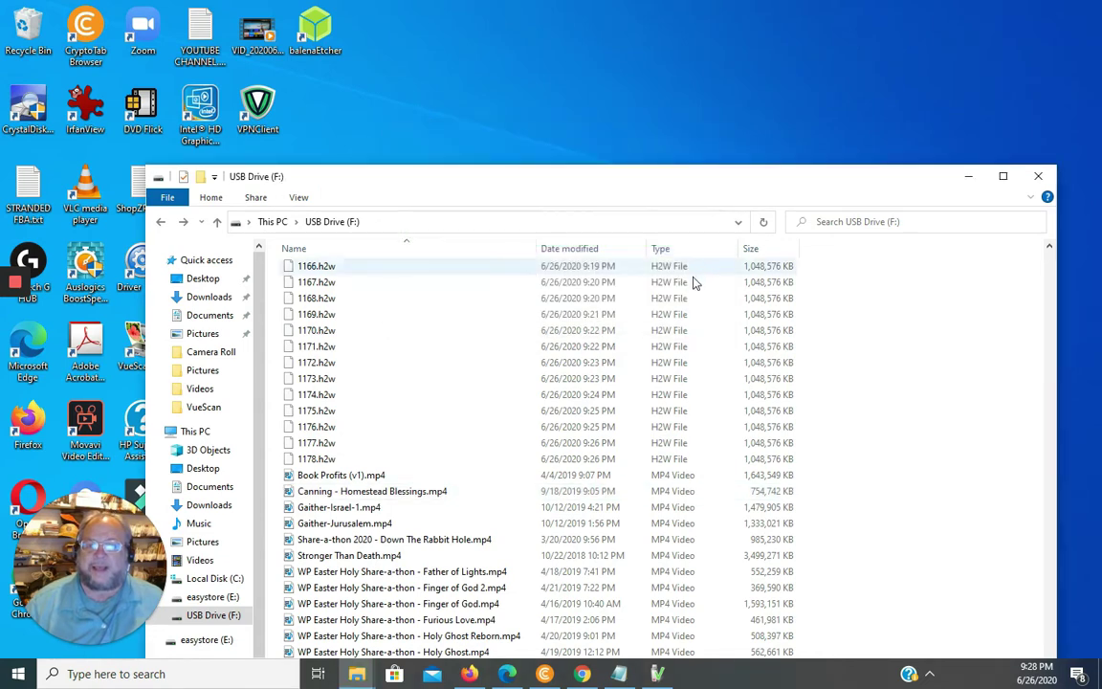
pyautogui.scroll(19, 504, 450)
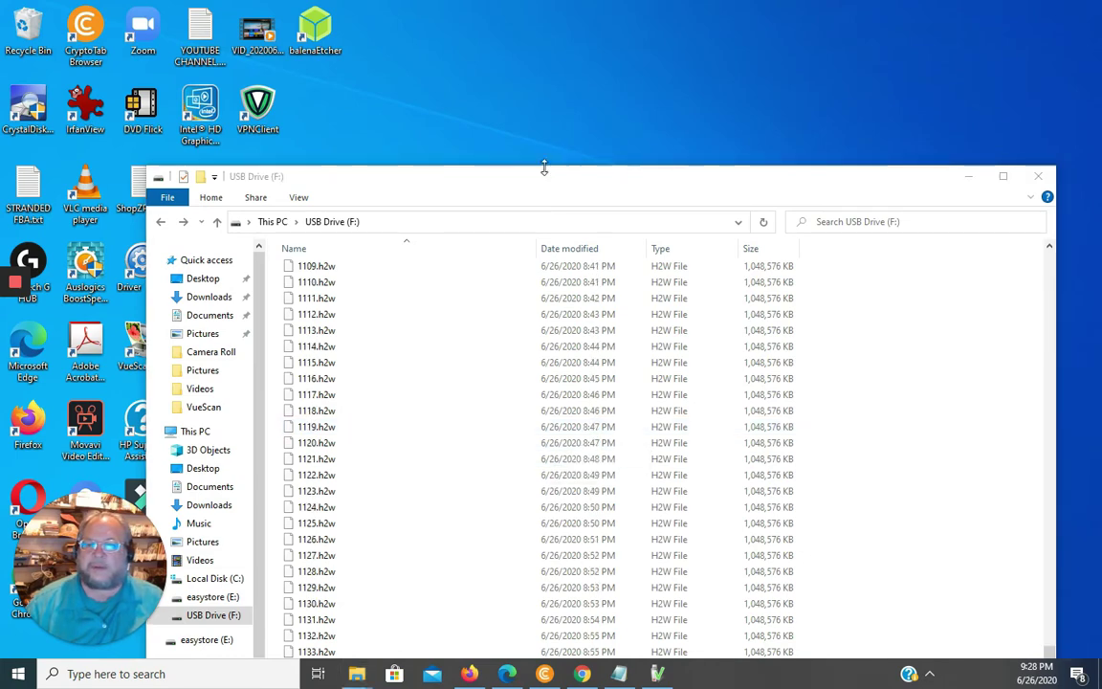
# Refresh the USB Drive (F:) file list and open the copied 2017-09 folder at its start
pyautogui.moveTo(547, 169); pyautogui.dragTo(573, 98)
pyautogui.scroll(15, 462, 433)
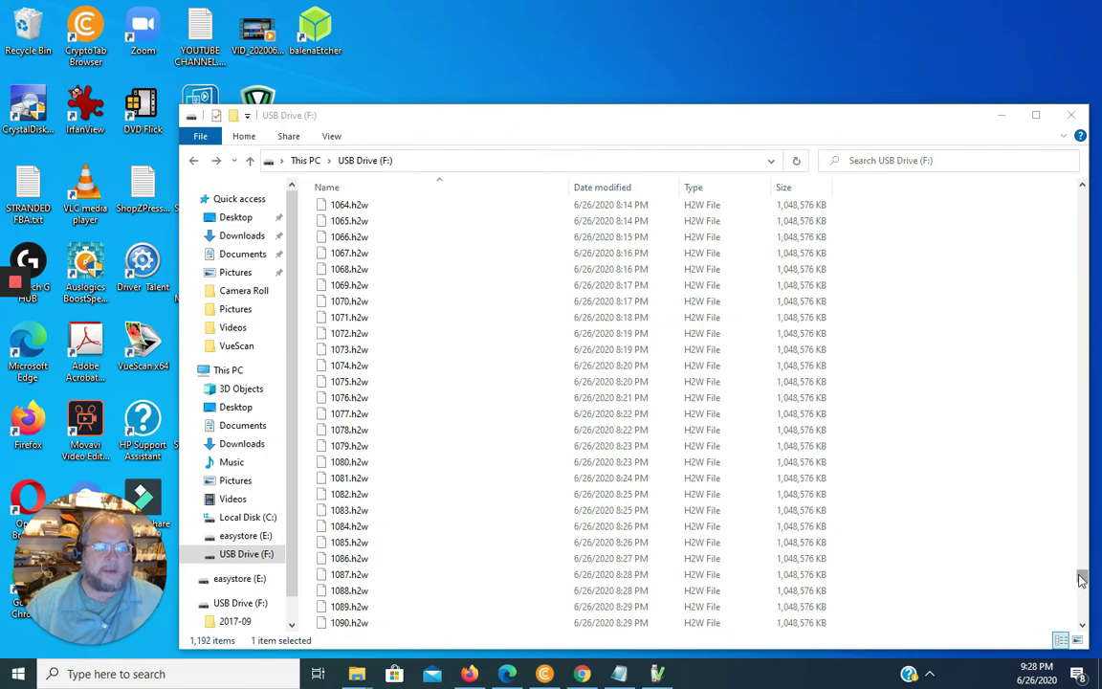
pyautogui.scroll(20, 1081, 580)
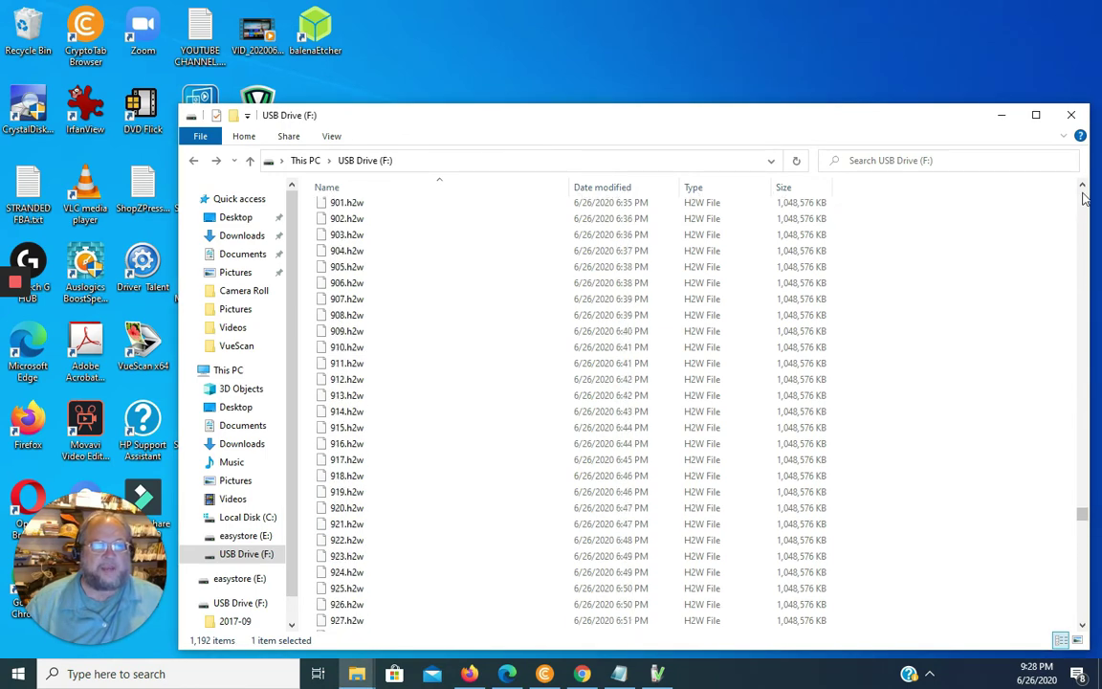
pyautogui.scroll(20, 1084, 198)
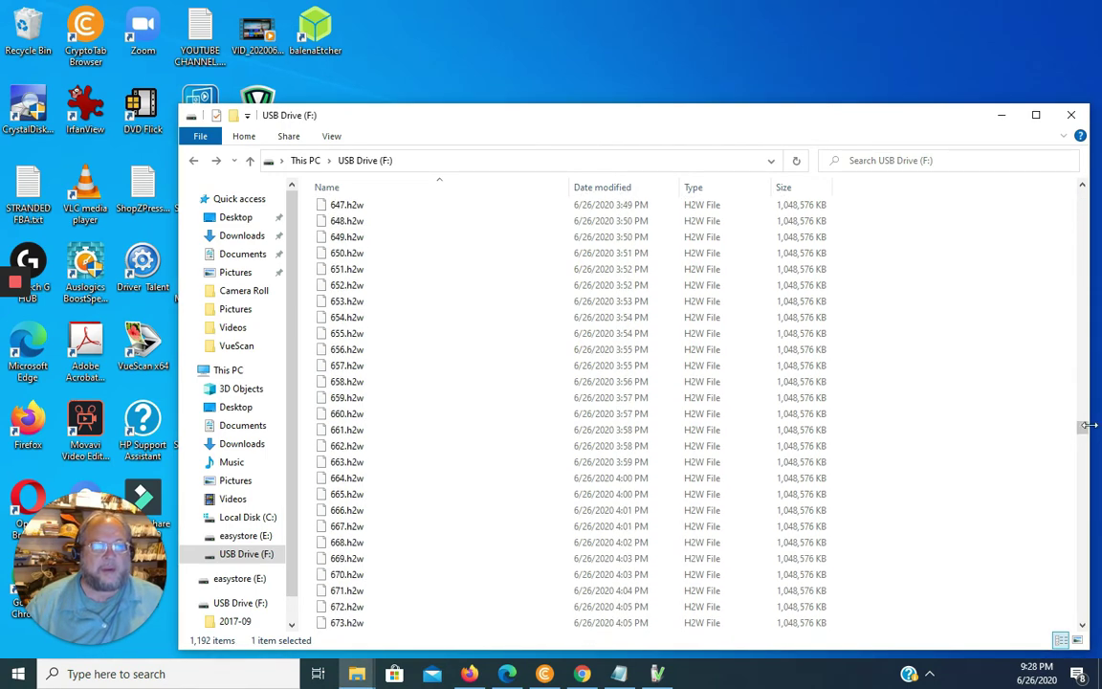
pyautogui.moveTo(1084, 430); pyautogui.dragTo(977, 177)
pyautogui.click(798, 161)
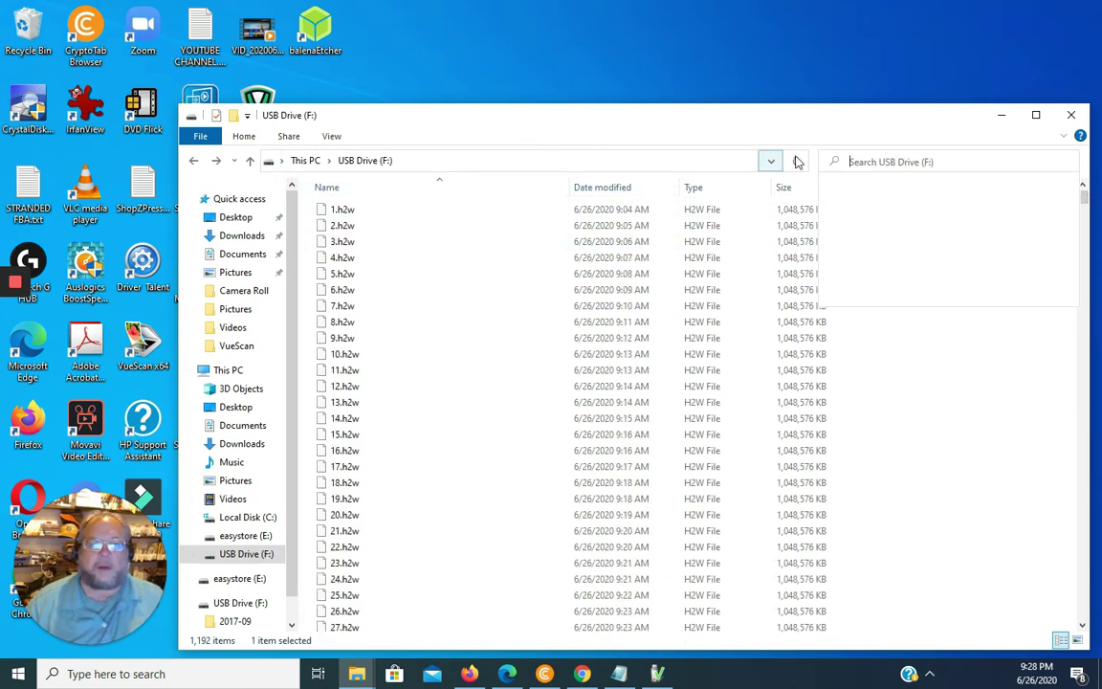
pyautogui.click(798, 160)
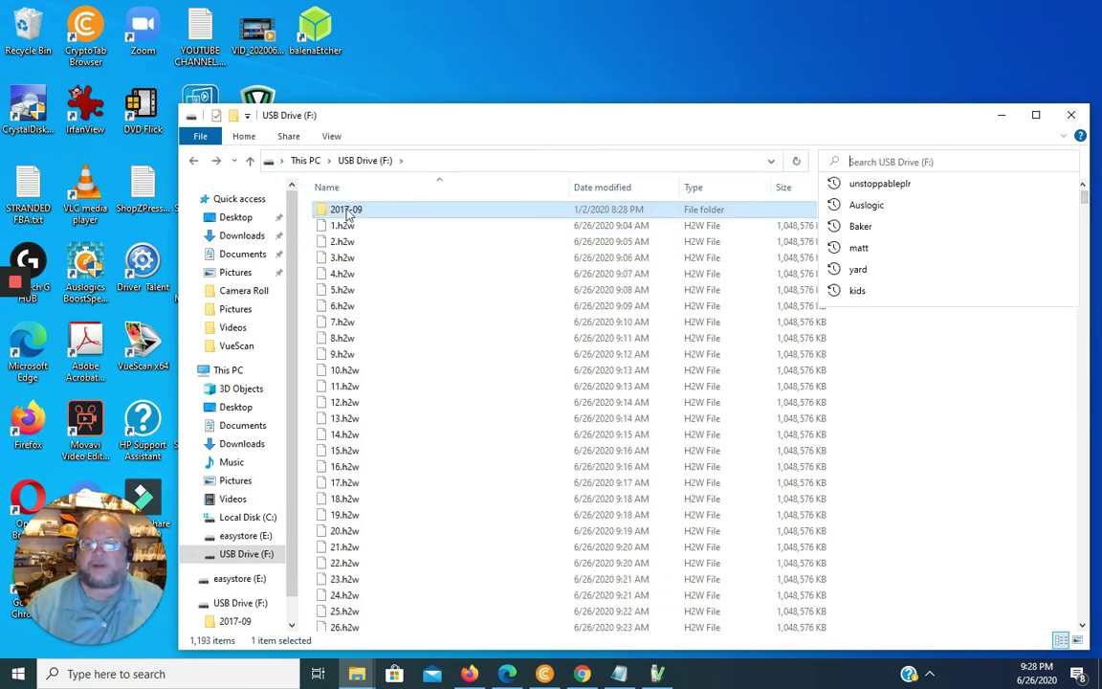
pyautogui.click(340, 290)
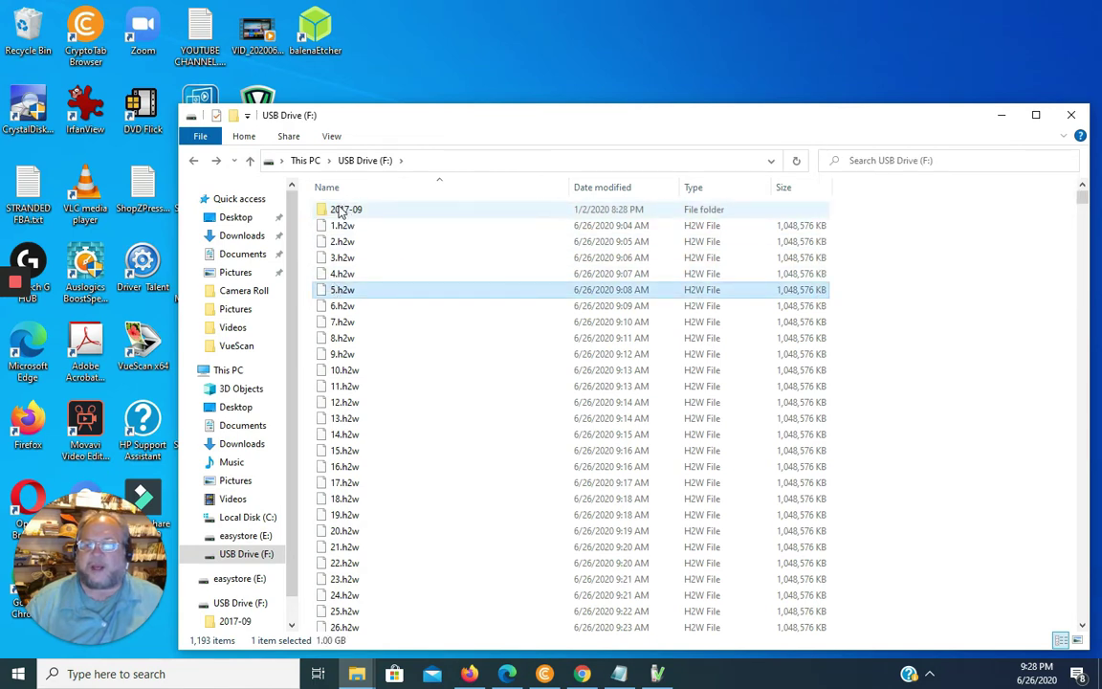
pyautogui.doubleClick(345, 209)
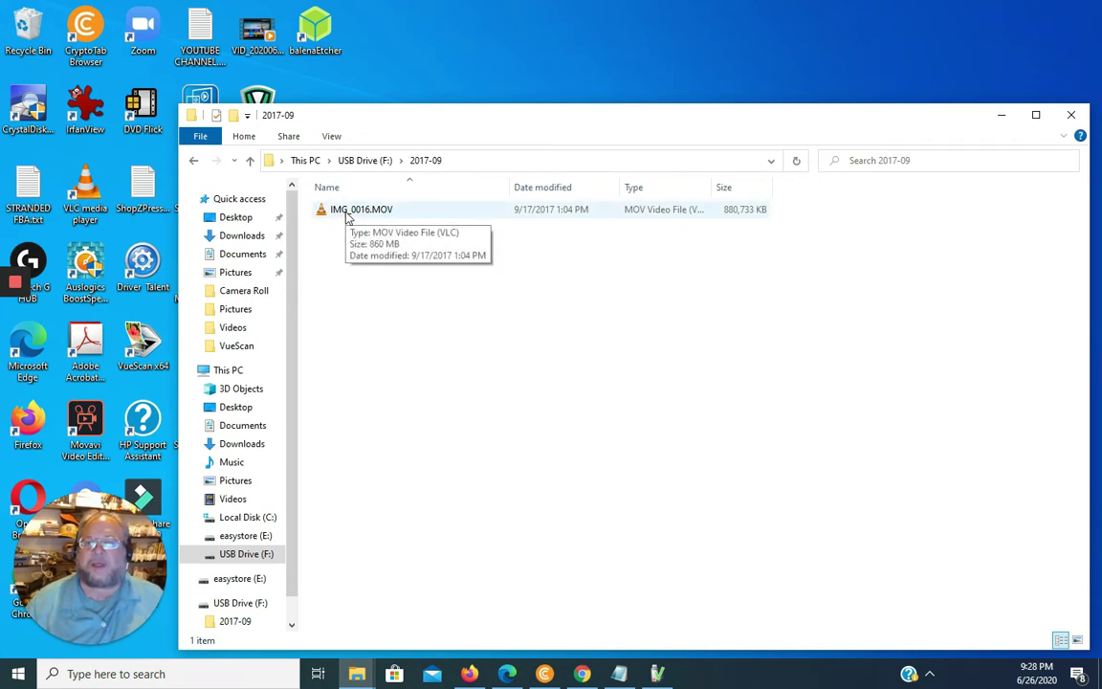
# Try to play IMG_0016.MOV from the 2017-09 folder in VLC media player, and close the player
pyautogui.click(348, 218)
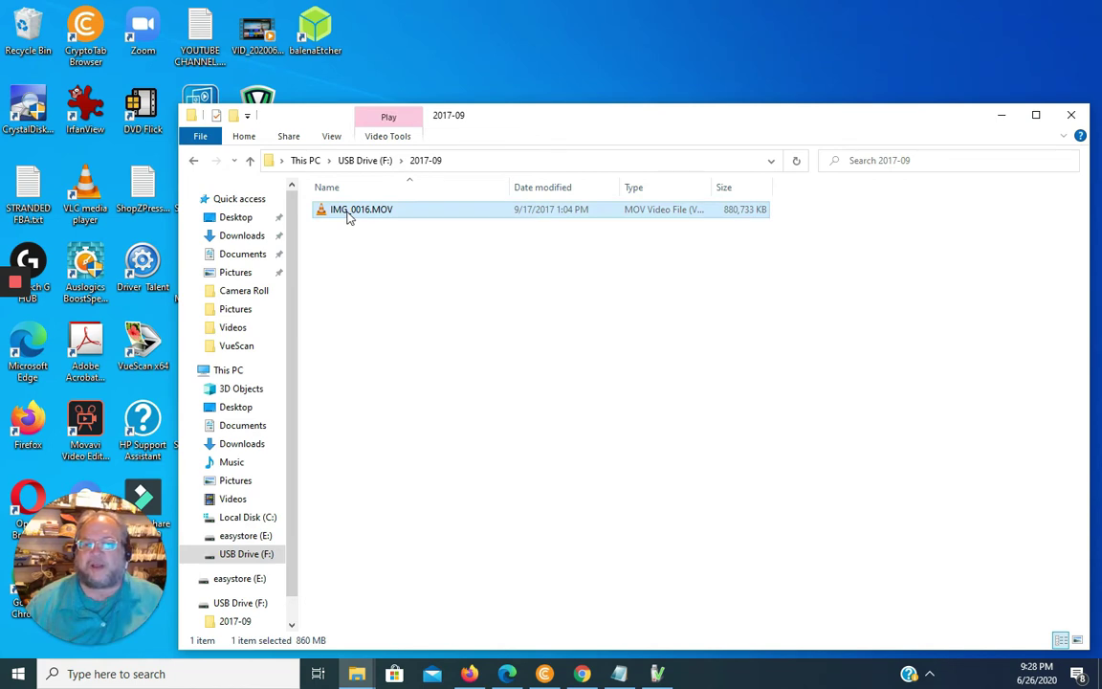
pyautogui.doubleClick(348, 218)
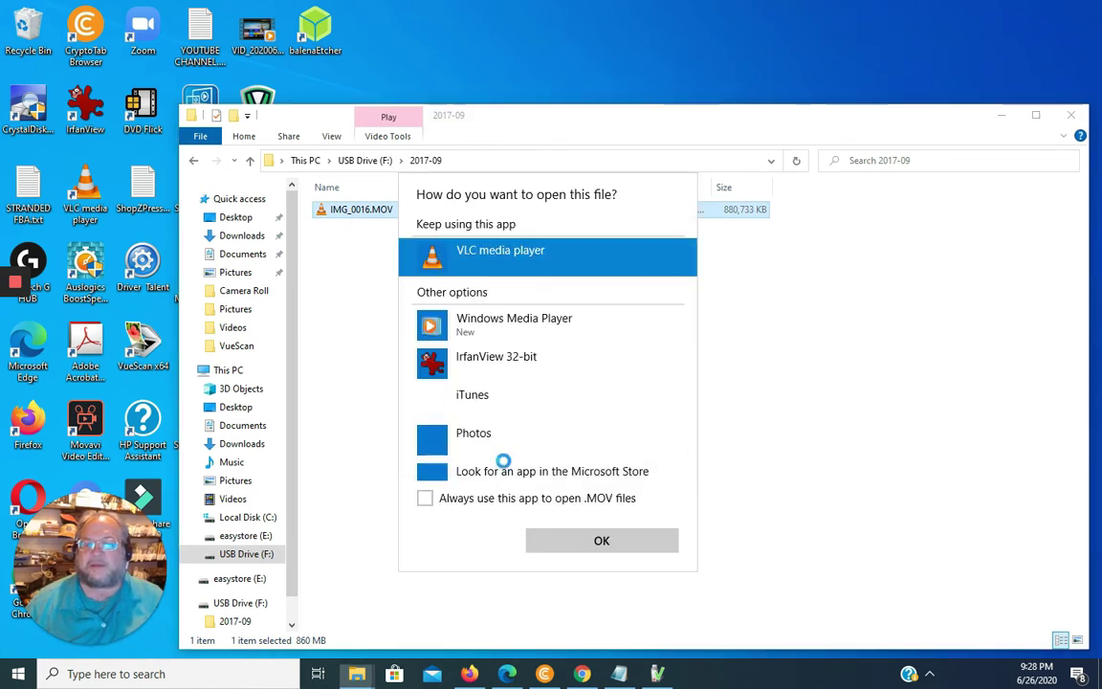
pyautogui.click(604, 541)
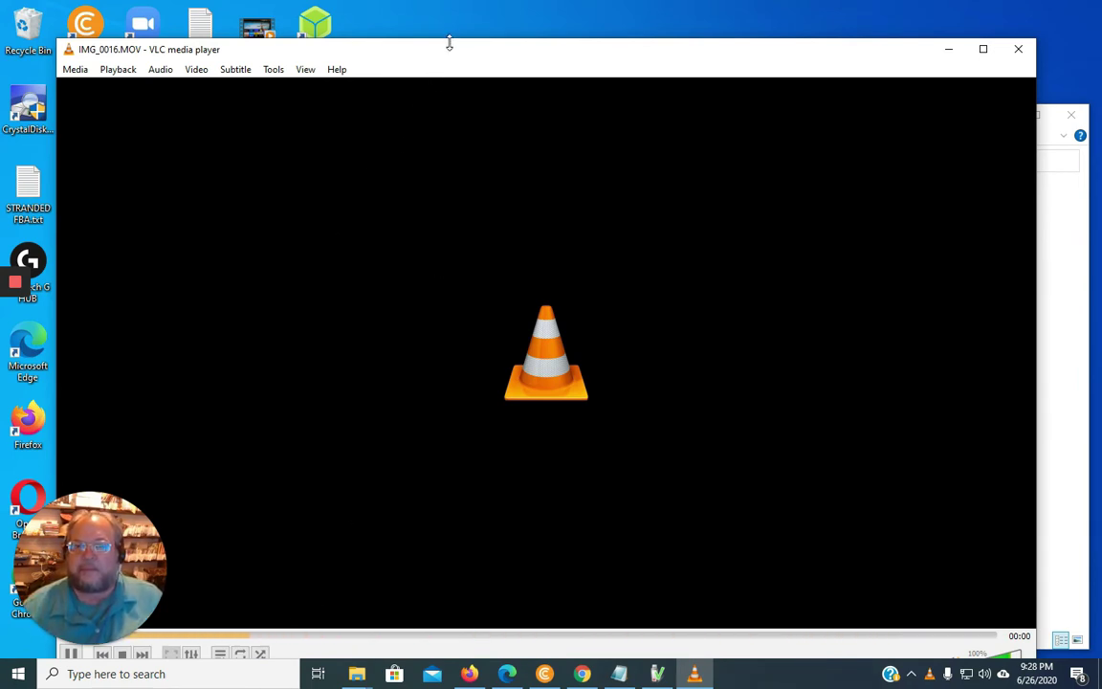
pyautogui.moveTo(449, 43); pyautogui.dragTo(477, 45)
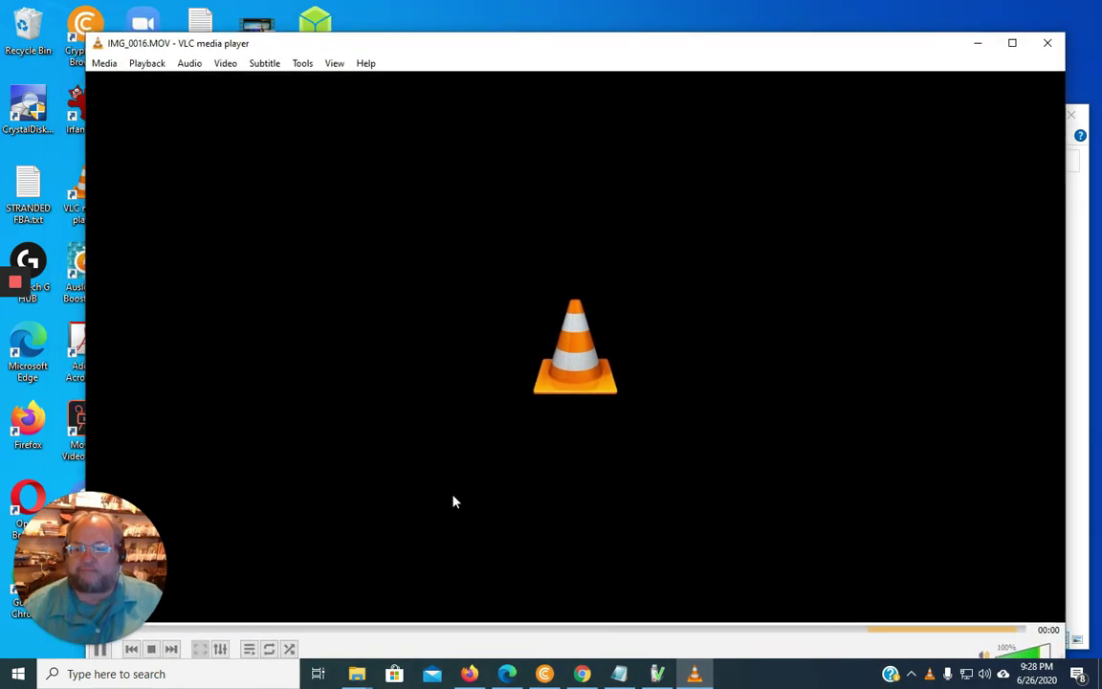
pyautogui.click(1048, 44)
# Try to play IMG_0016.MOV with Windows Media Player, and close the player
pyautogui.rightClick(352, 216)
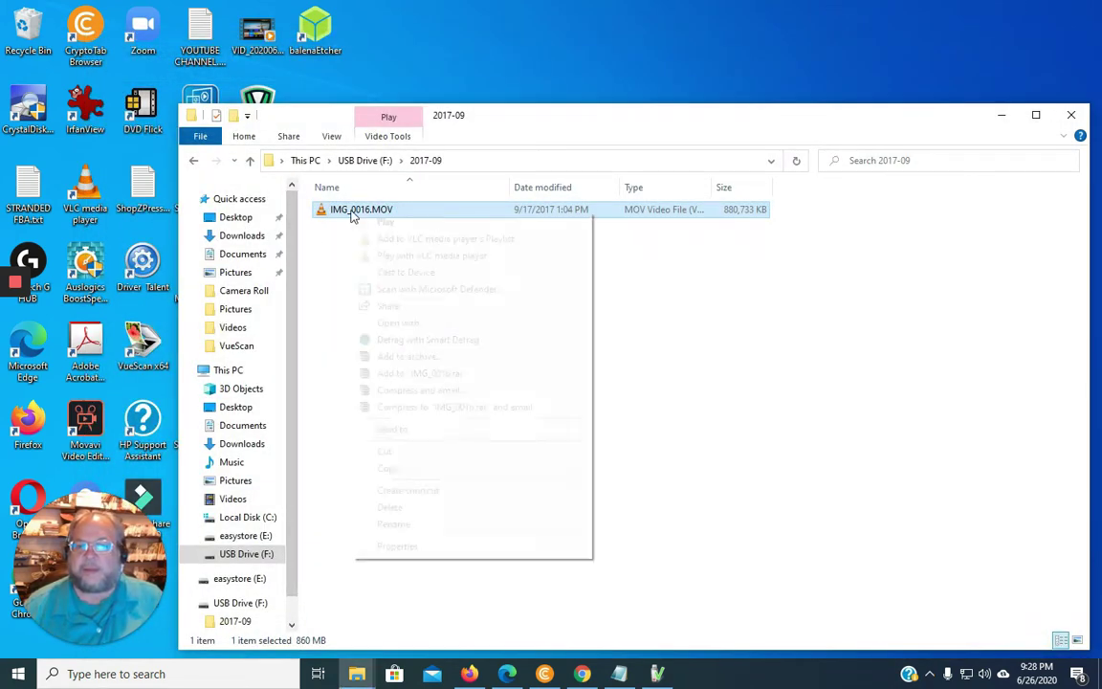
pyautogui.moveTo(392, 327)
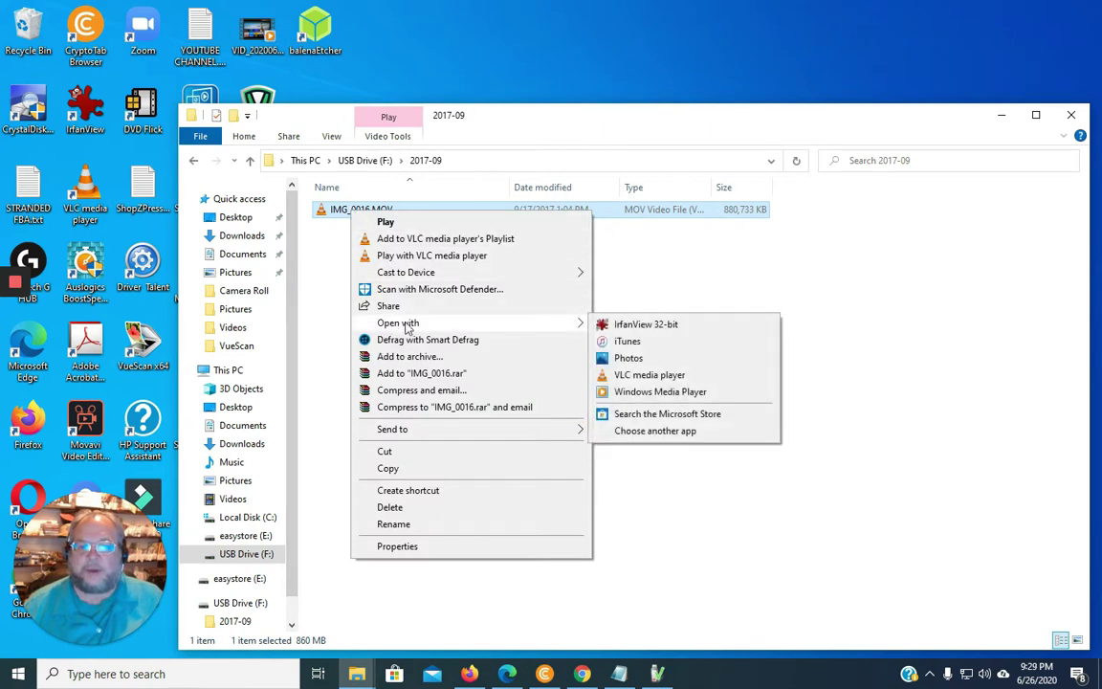
pyautogui.click(660, 392)
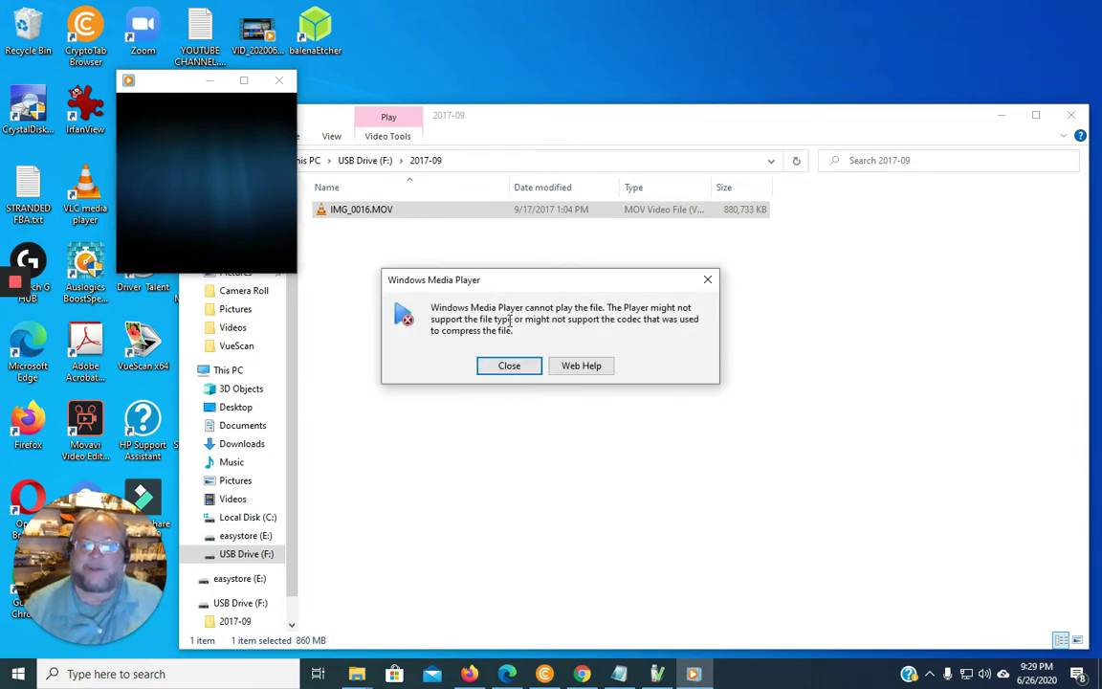
pyautogui.click(509, 366)
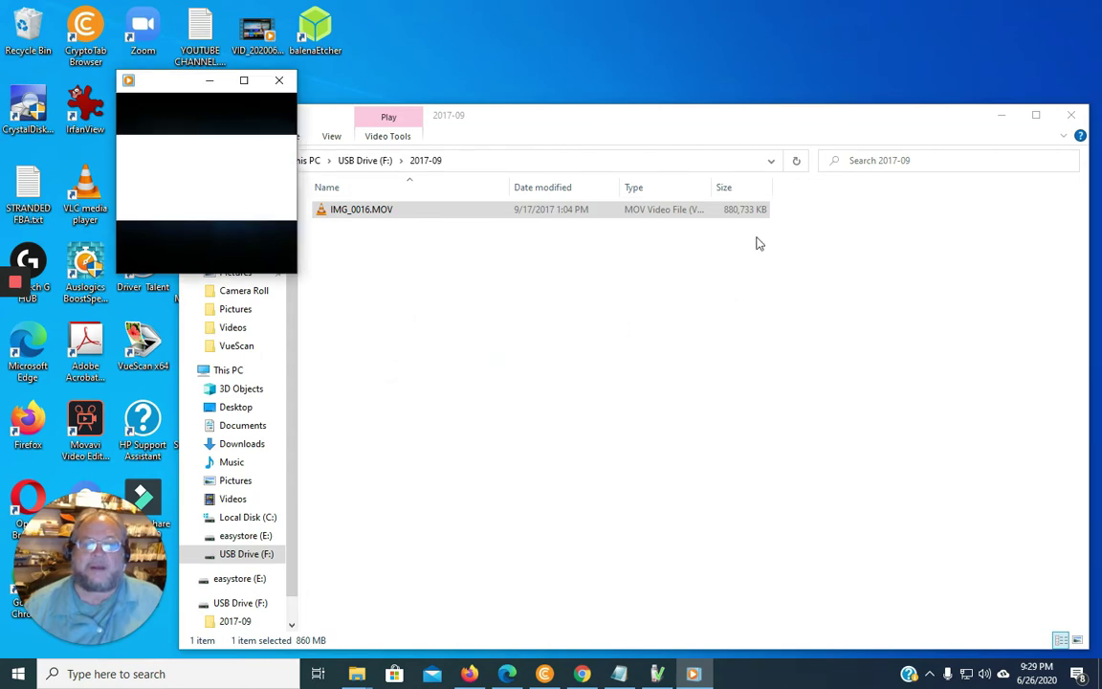
pyautogui.click(278, 81)
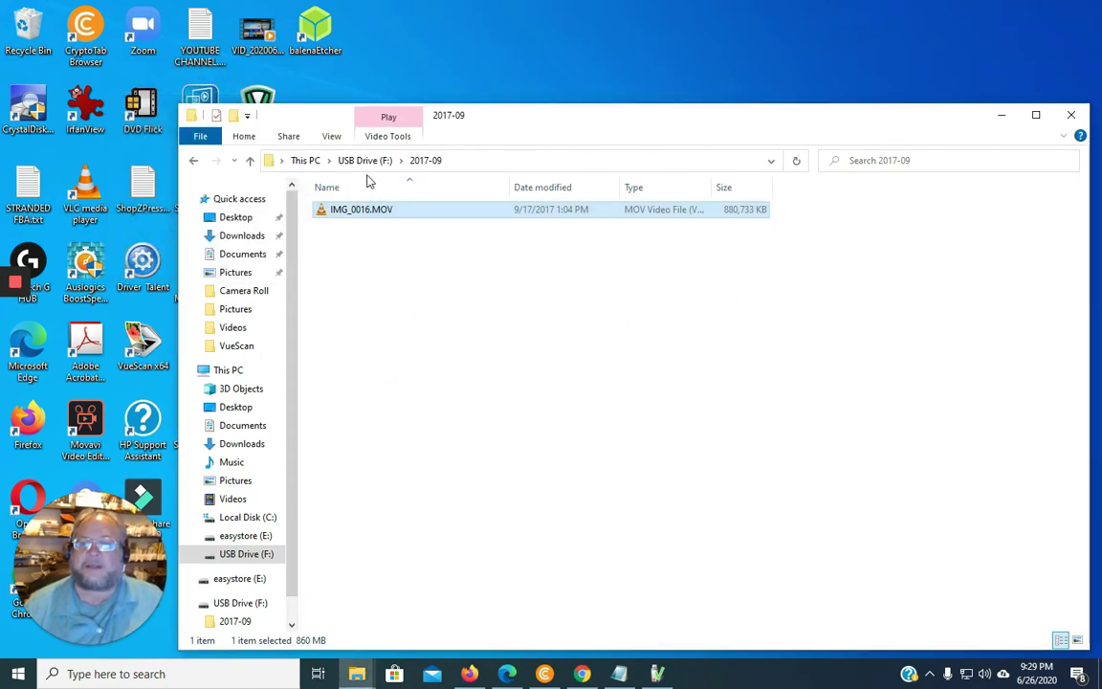
# View the photos in the 2009-08-04 folder under Pictures on the easystore (E:) drive, and return to Pictures
pyautogui.click(359, 162)
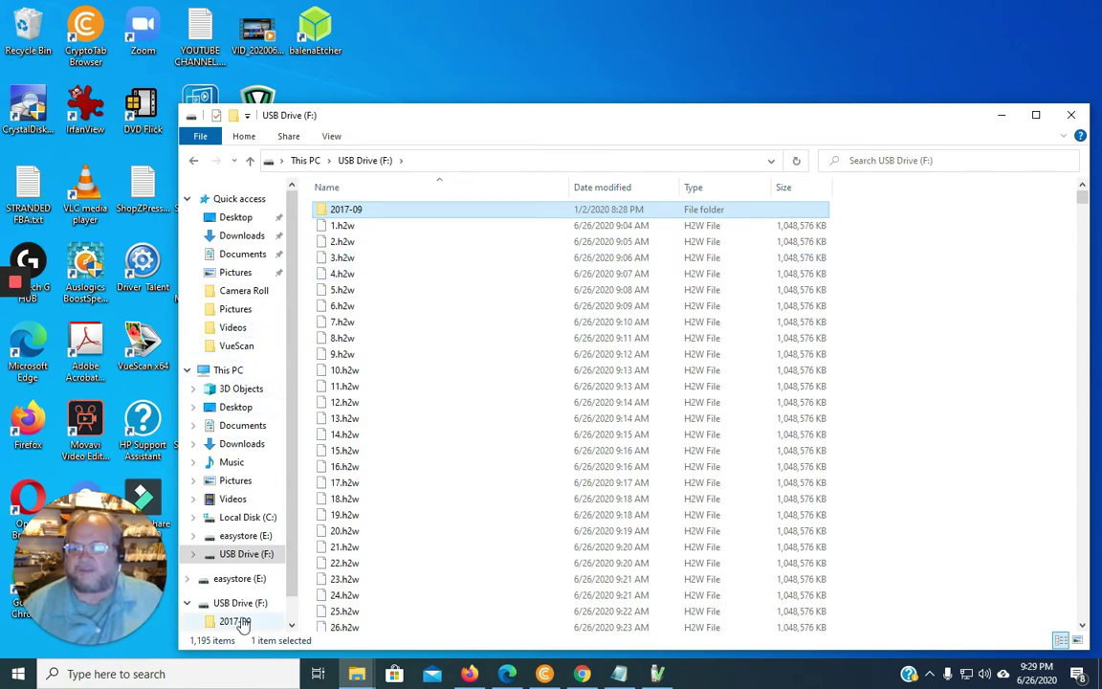
pyautogui.click(245, 537)
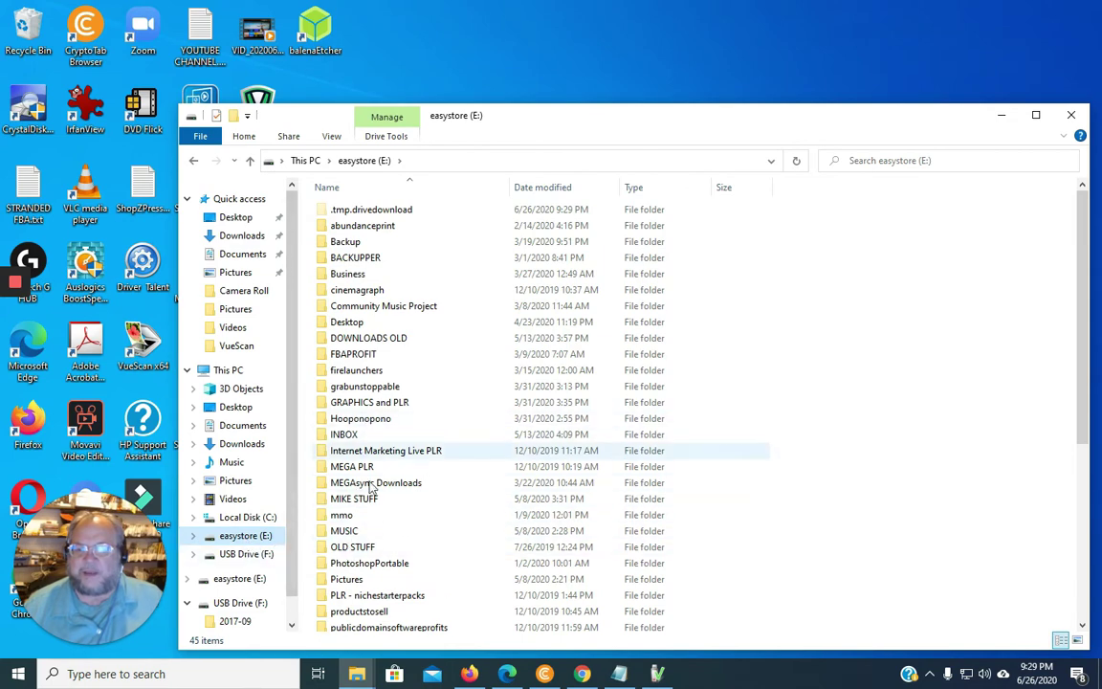
pyautogui.doubleClick(348, 580)
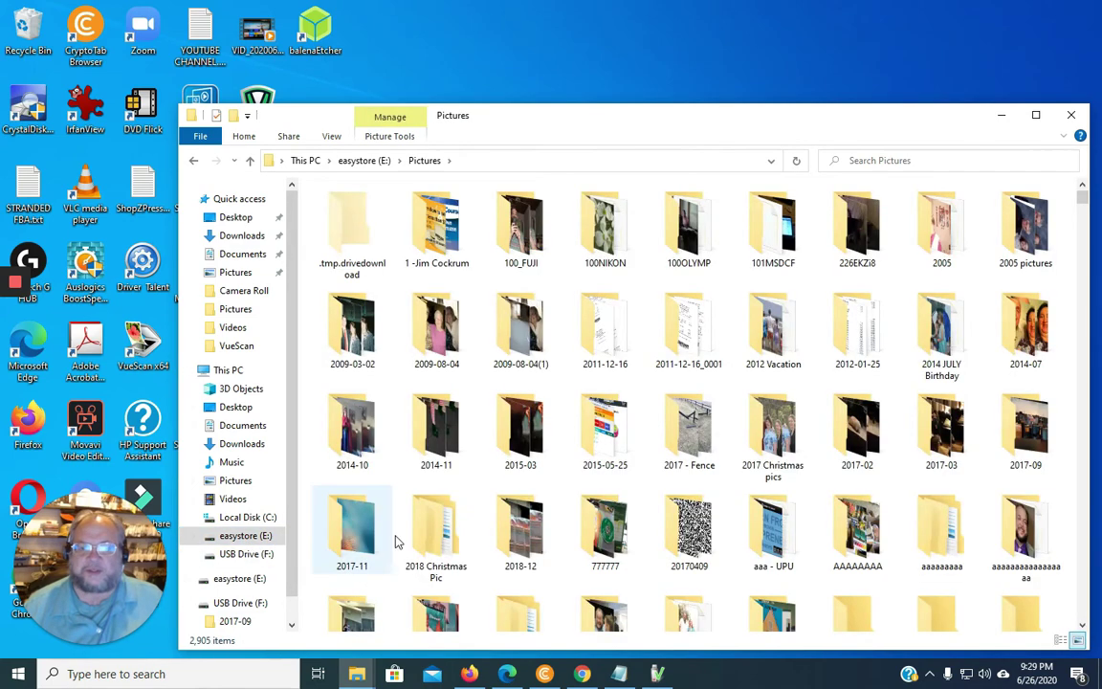
pyautogui.doubleClick(441, 337)
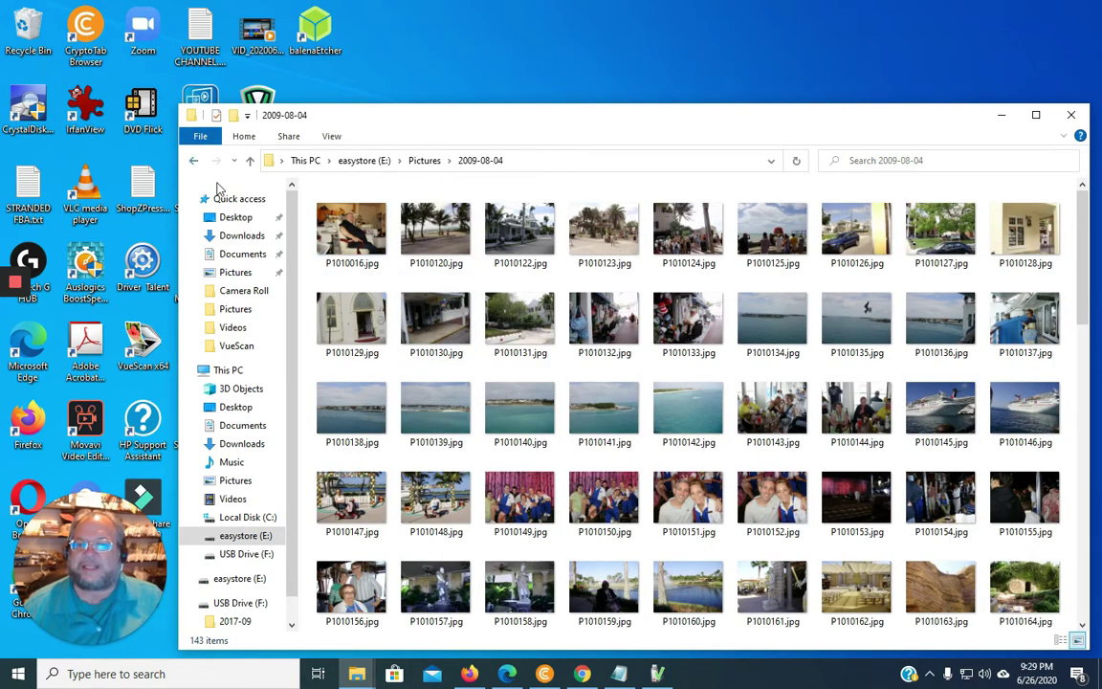
pyautogui.click(193, 161)
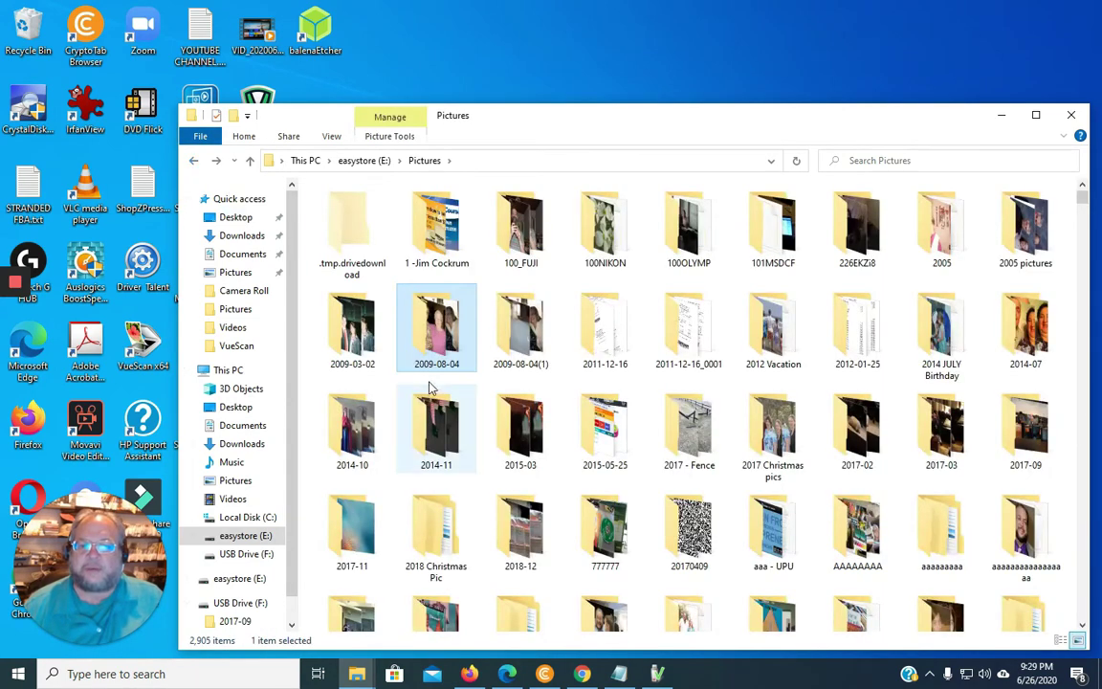
# Check the size of the 2009-08-04 picture folder in its properties
pyautogui.rightClick(428, 342)
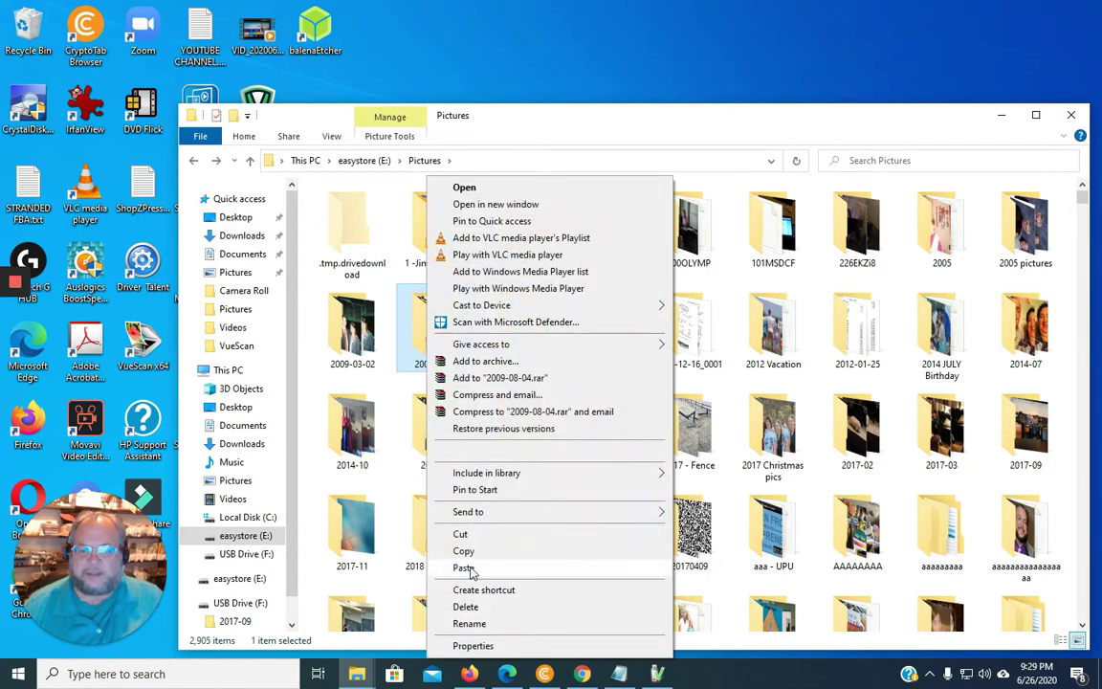
pyautogui.click(463, 552)
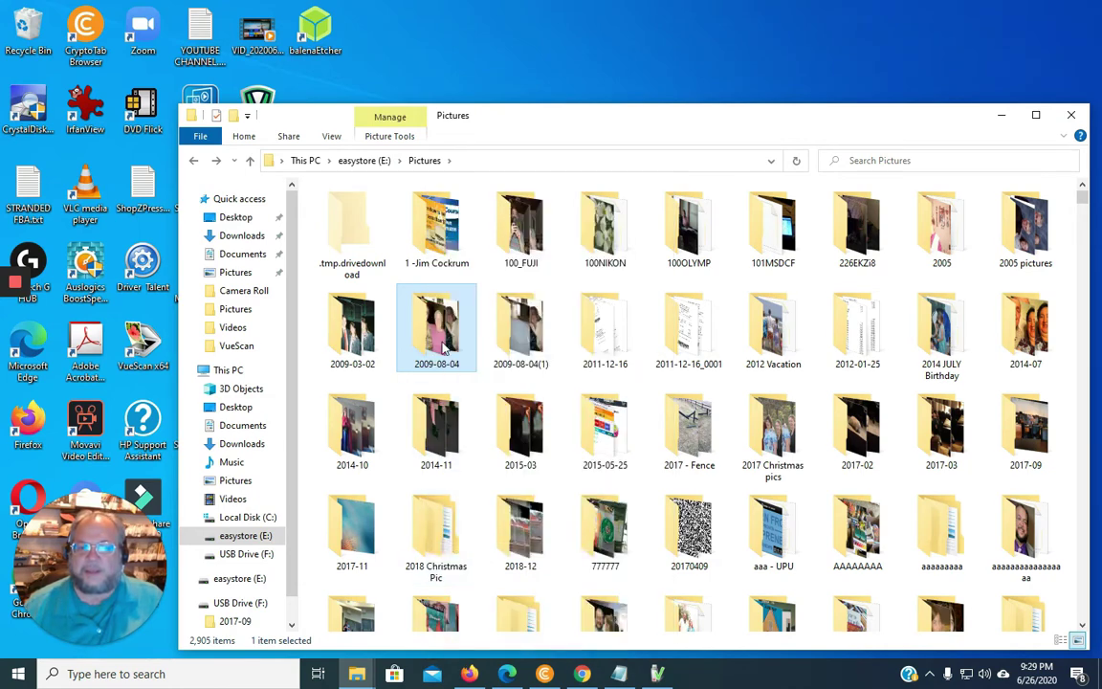
pyautogui.rightClick(443, 347)
pyautogui.click(463, 547)
pyautogui.rightClick(424, 336)
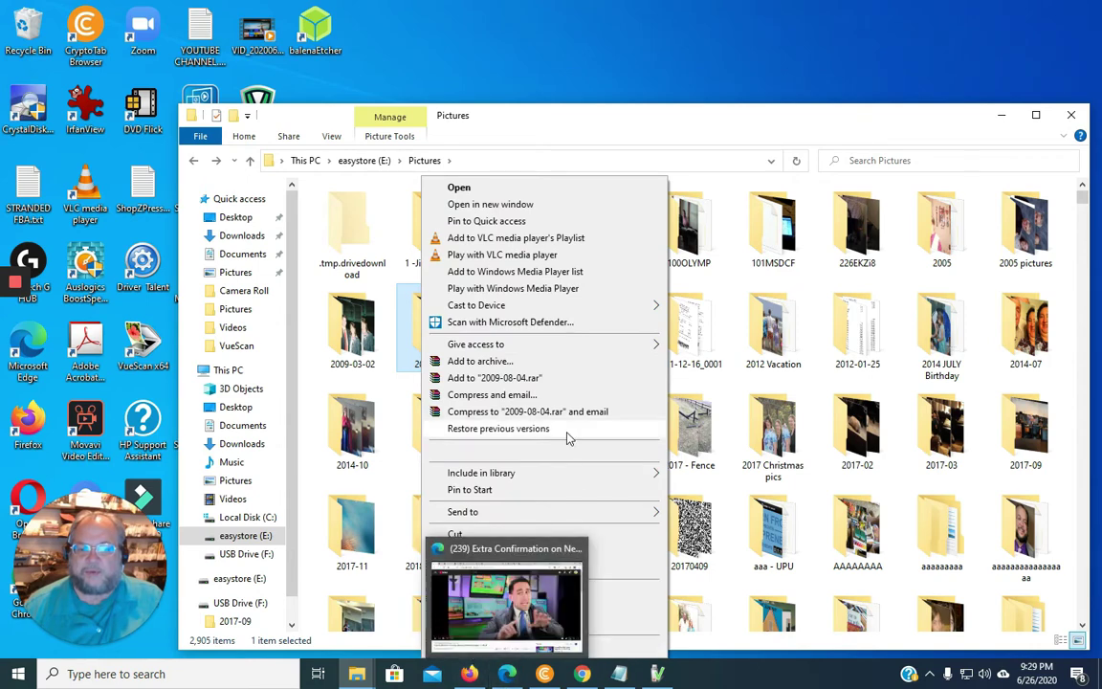
pyautogui.click(474, 646)
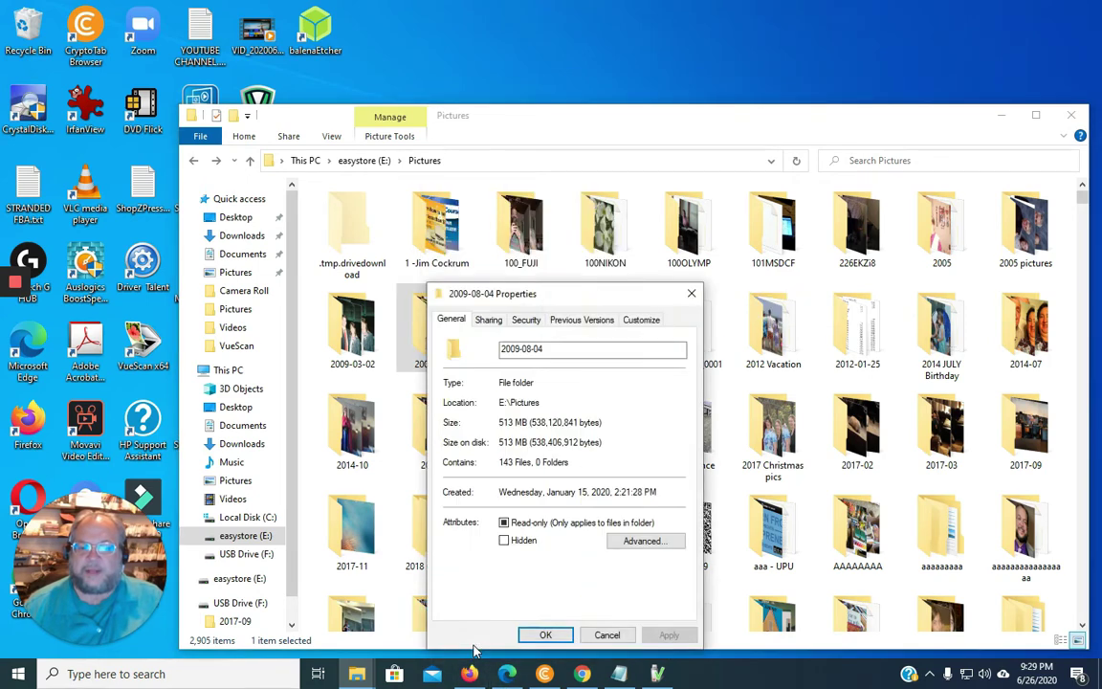
pyautogui.click(606, 636)
# Copy the 2009-08-04 folder from the easystore Pictures folder to the root of USB Drive (F:)
pyautogui.rightClick(432, 328)
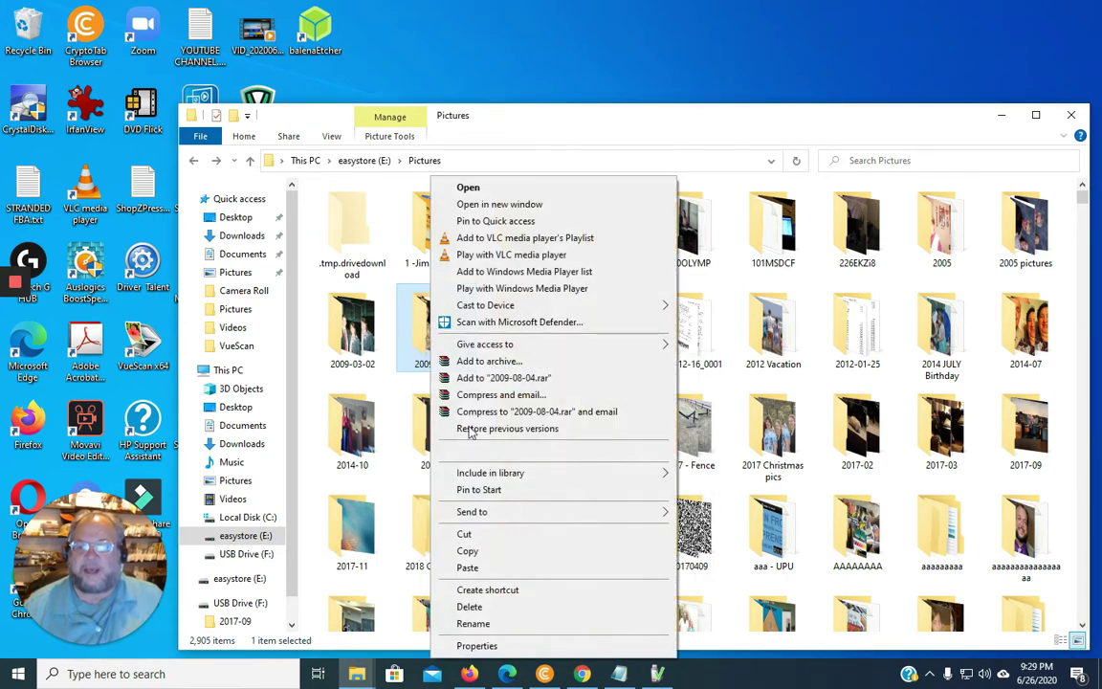
pyautogui.click(467, 553)
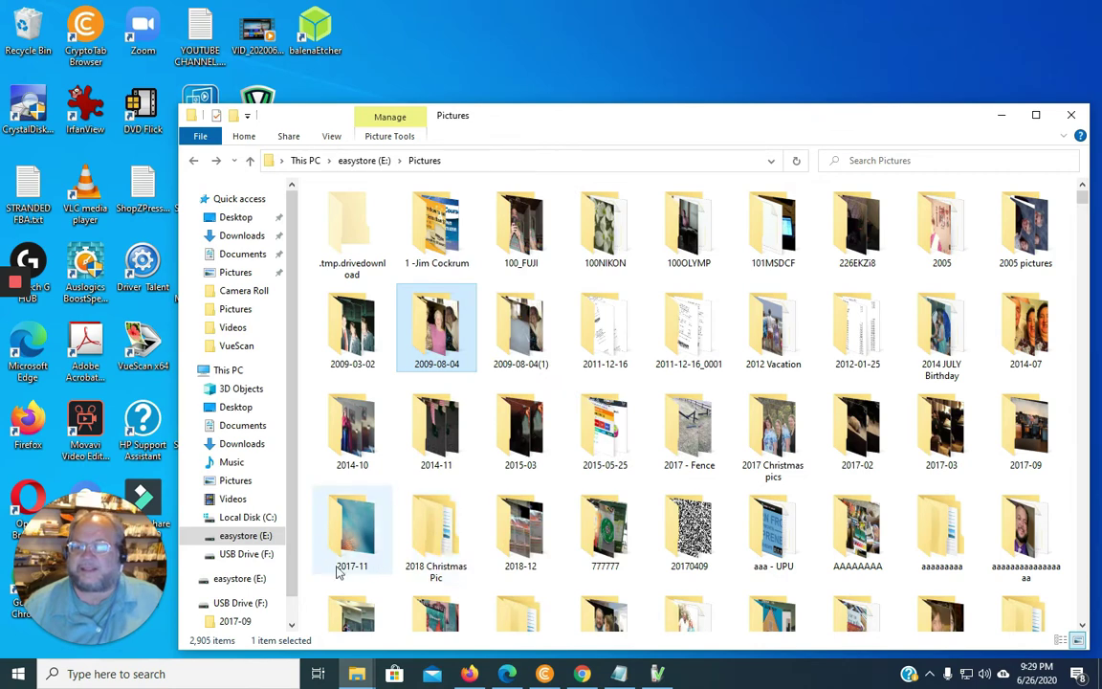
pyautogui.click(246, 555)
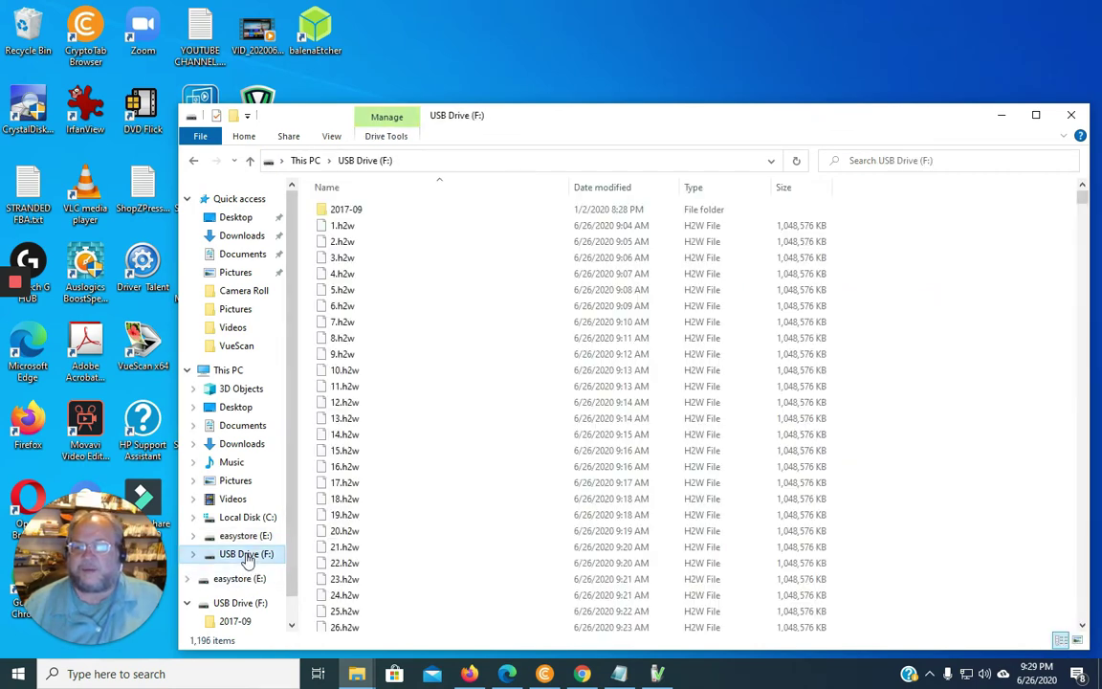
pyautogui.rightClick(306, 366)
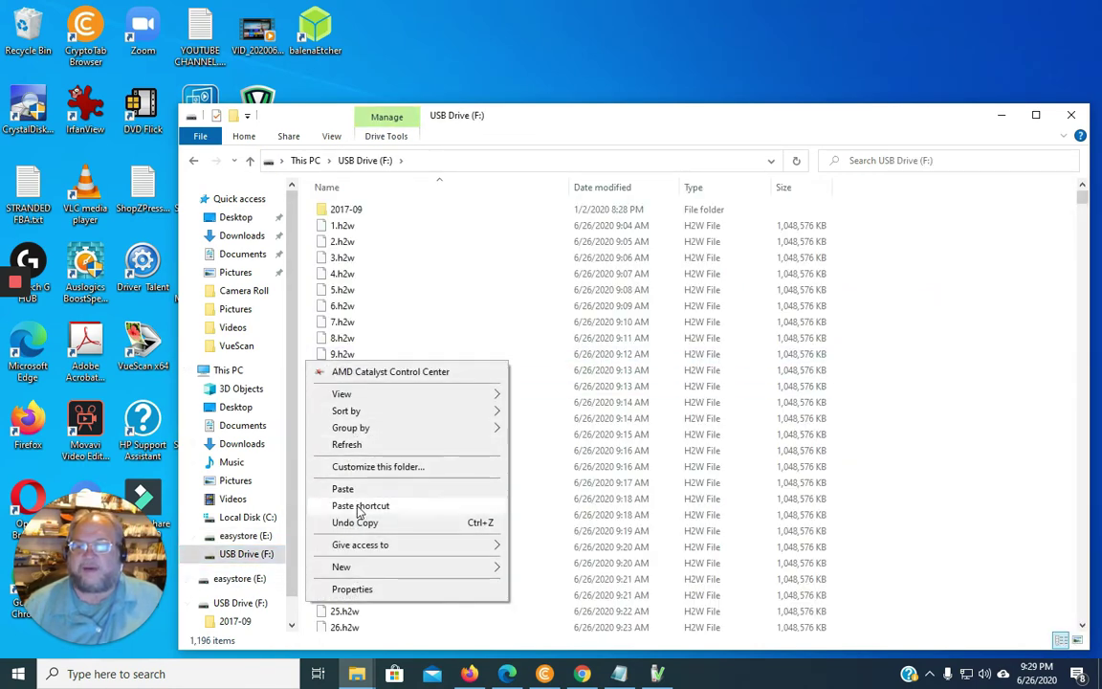
pyautogui.click(350, 488)
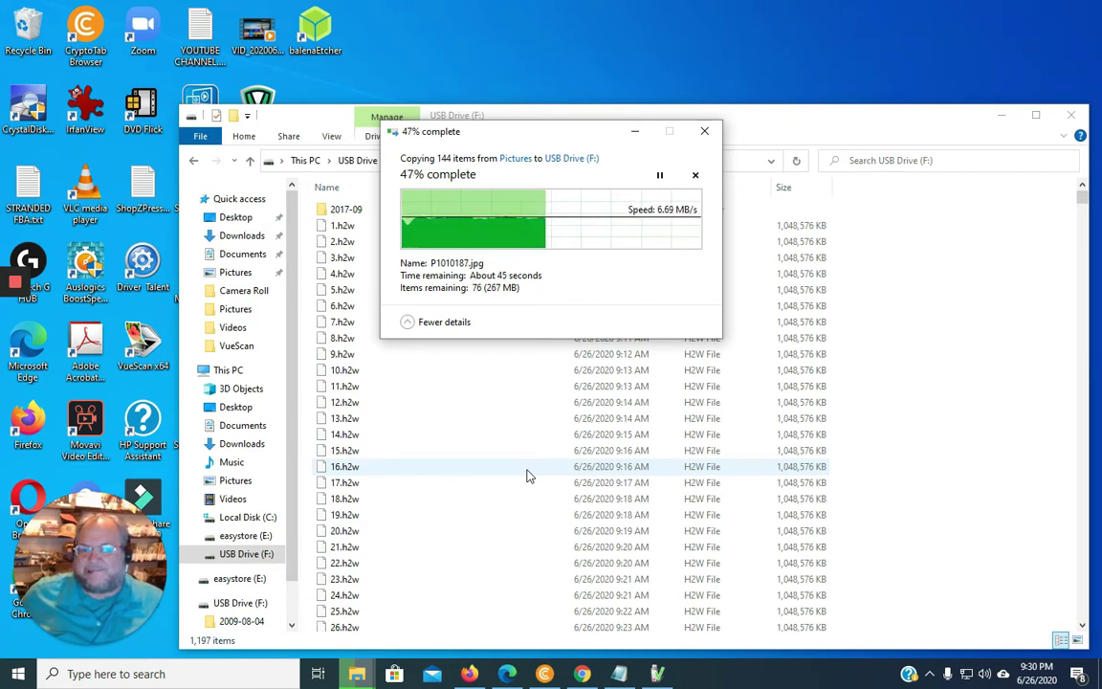
# Check the H2testw writing progress and the combined size of all items on USB Drive (F:) in their properties
pyautogui.click(656, 673)
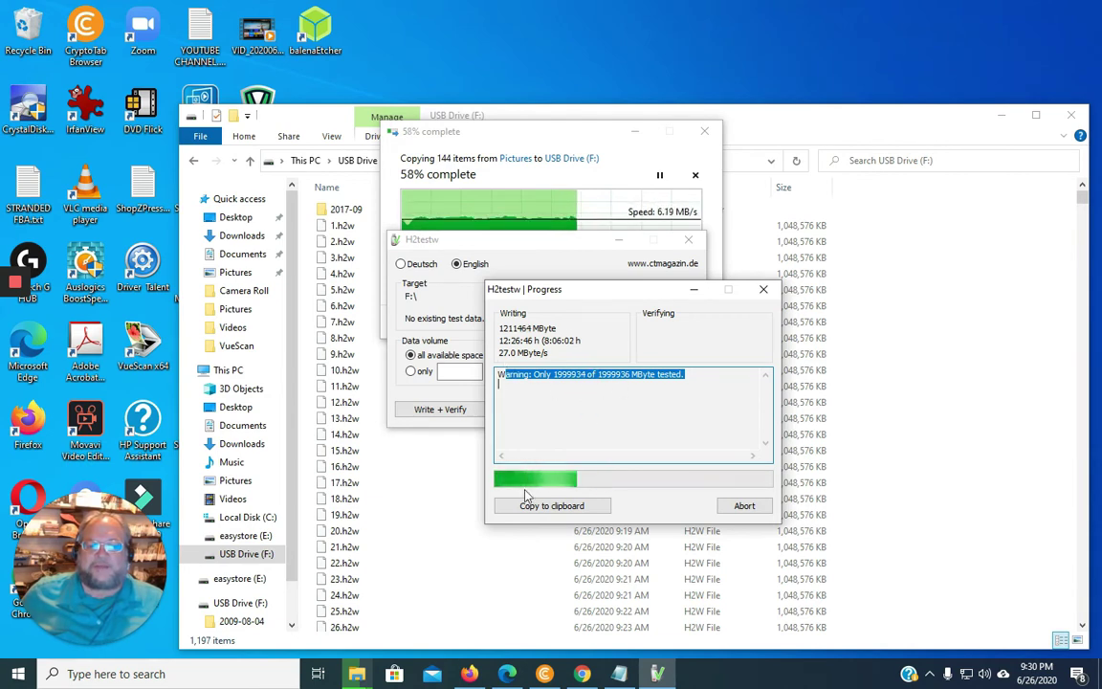
pyautogui.click(345, 483)
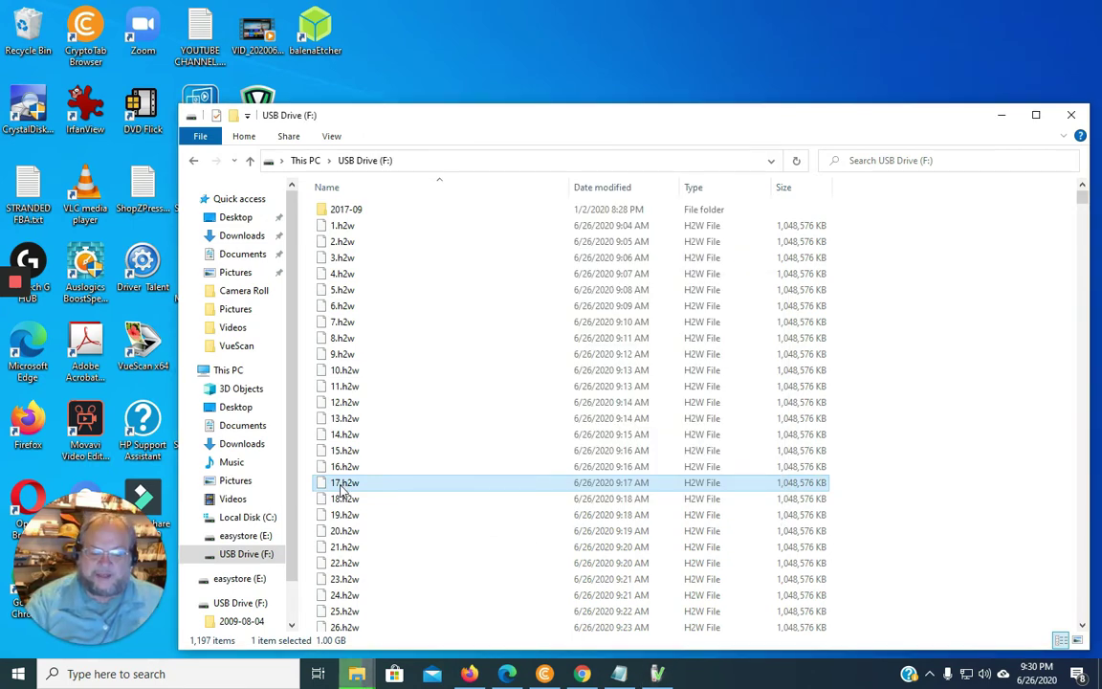
pyautogui.hotkey('ctrl', 'a')
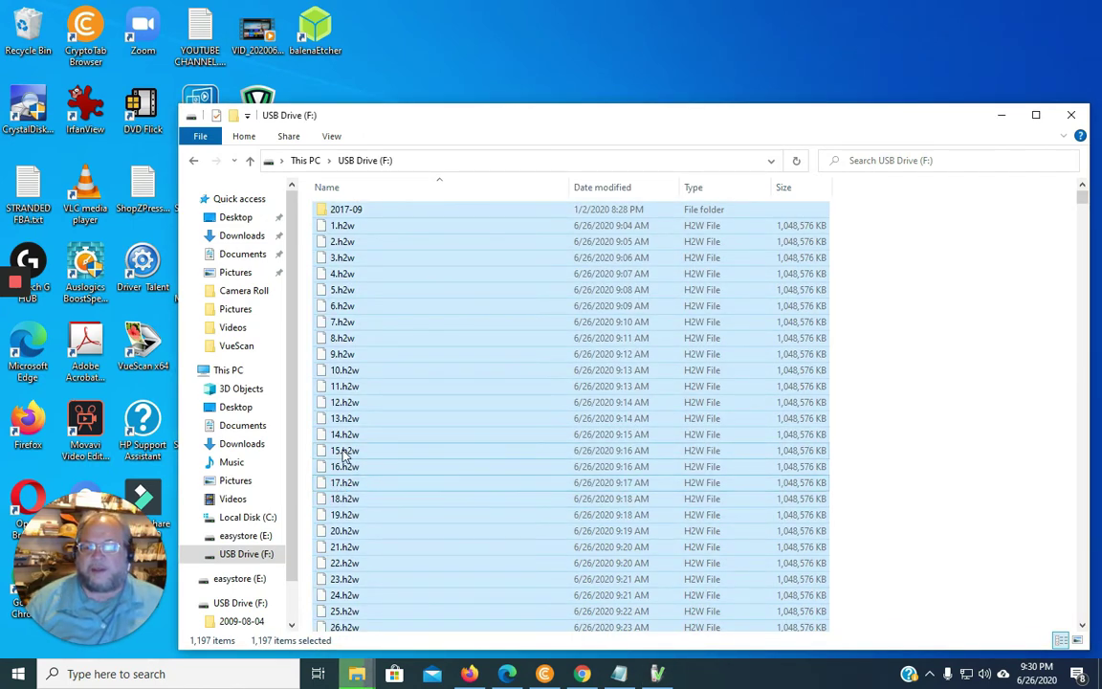
pyautogui.rightClick(345, 455)
pyautogui.click(389, 437)
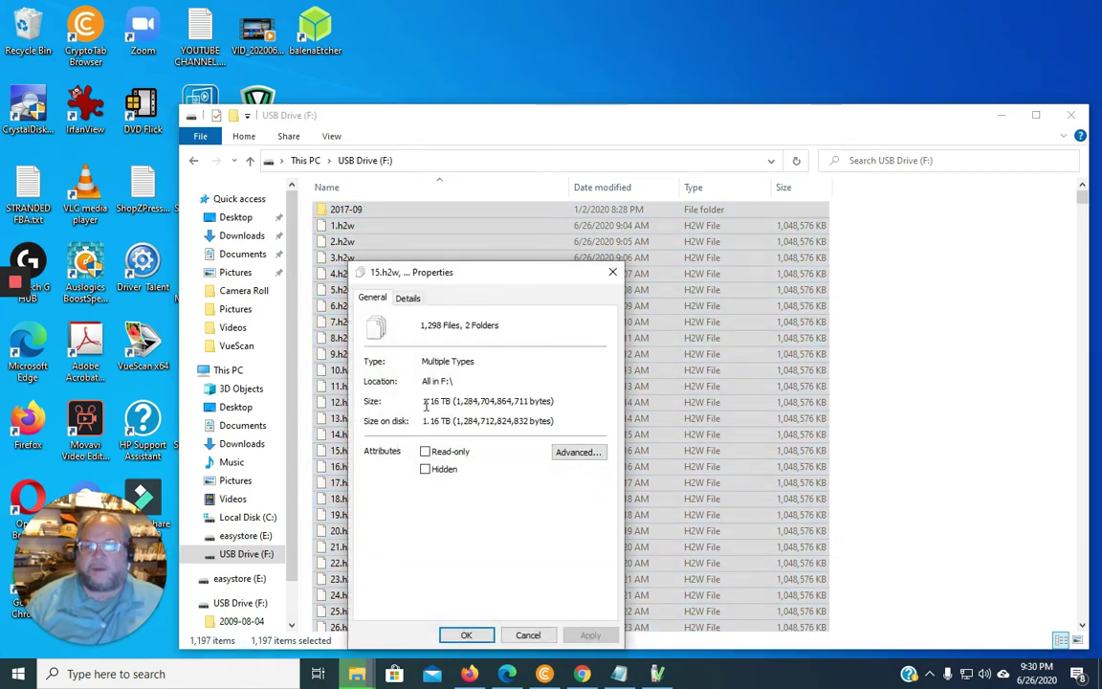
pyautogui.click(606, 279)
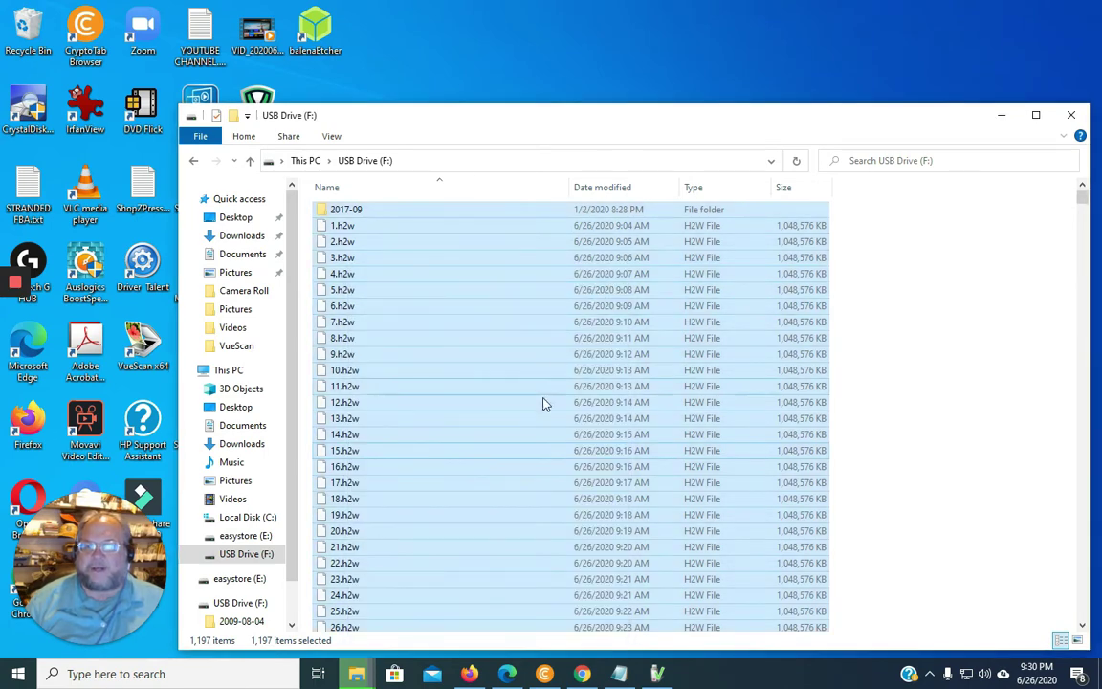
# Check H2testw's writing progress, and refresh the file listing of USB Drive (F:)
pyautogui.click(657, 674)
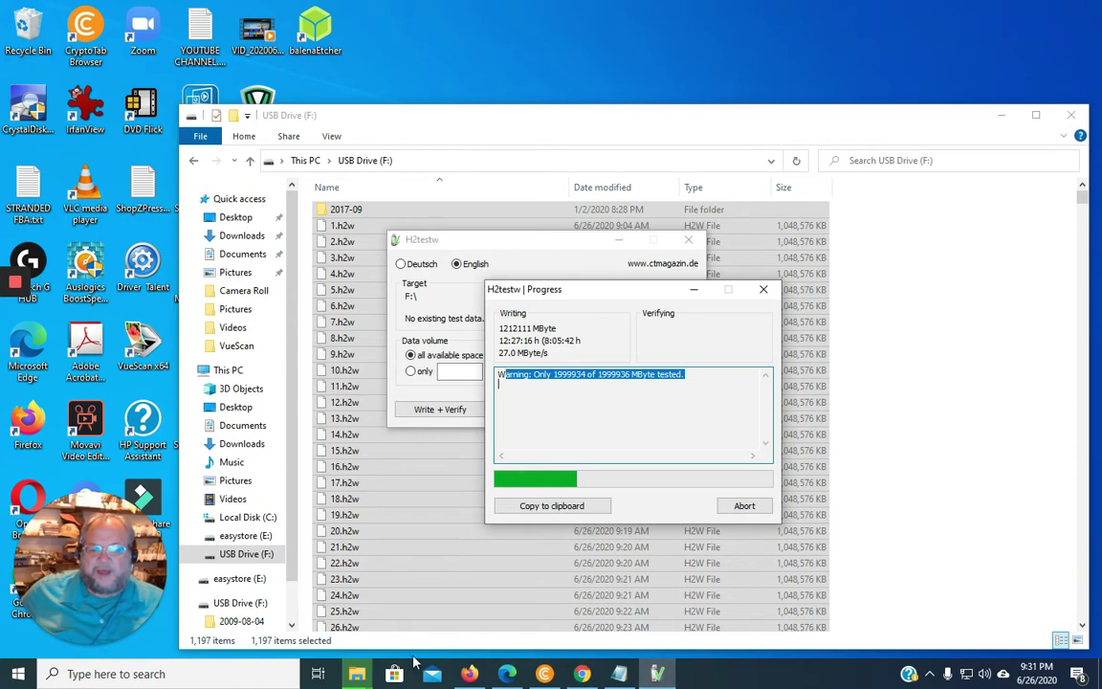
pyautogui.click(356, 673)
pyautogui.click(581, 624)
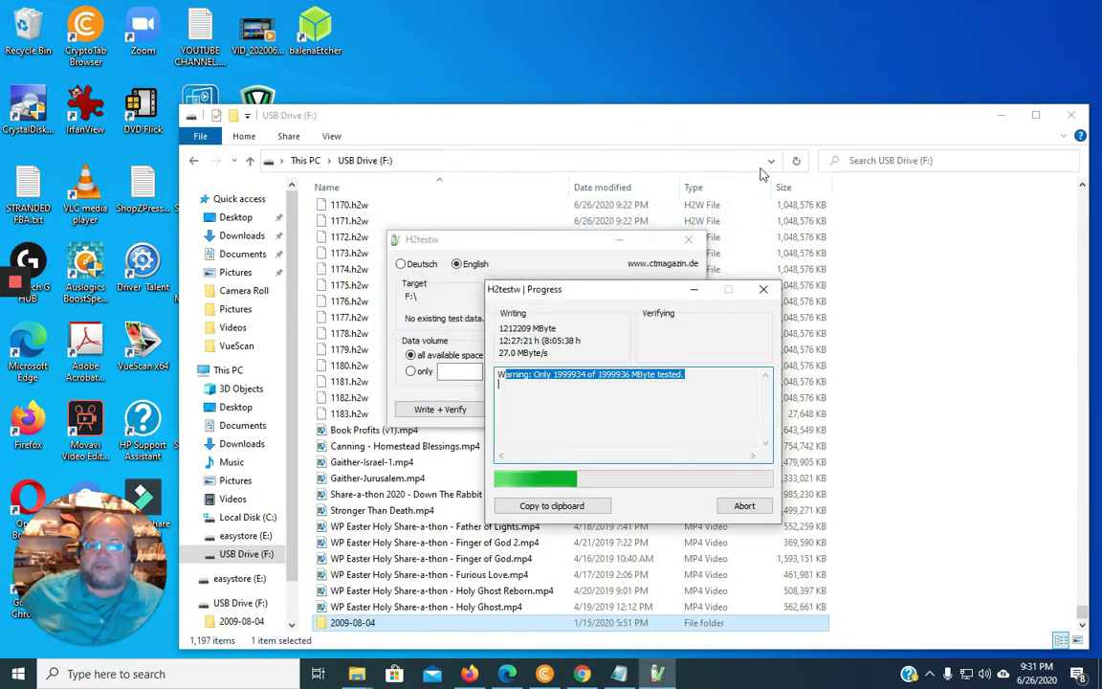
pyautogui.click(797, 162)
pyautogui.click(797, 161)
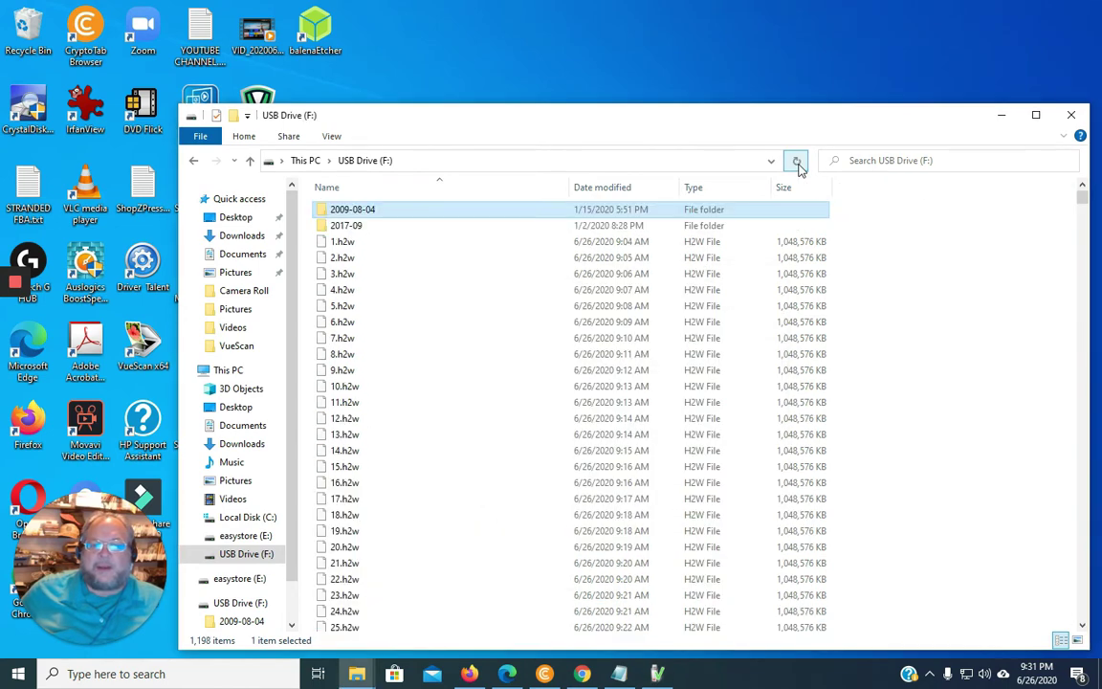
# Check the contents of the 2017-09 folder on USB Drive (F:), and open the 2009-08-04 folder on the same drive
pyautogui.doubleClick(352, 225)
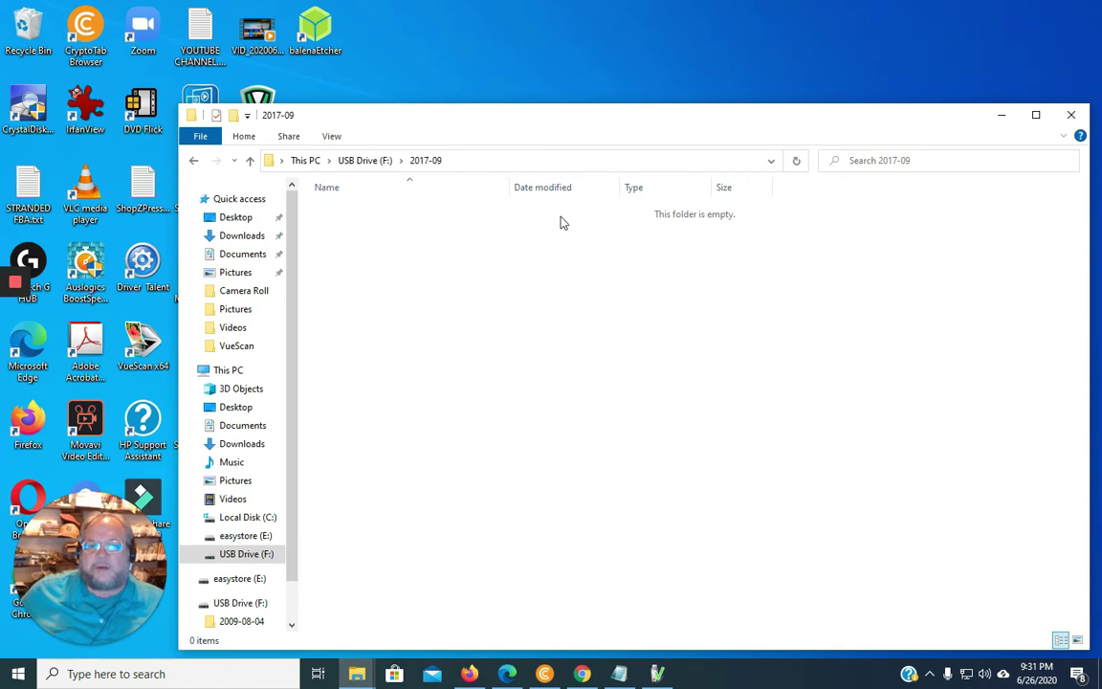
pyautogui.click(195, 162)
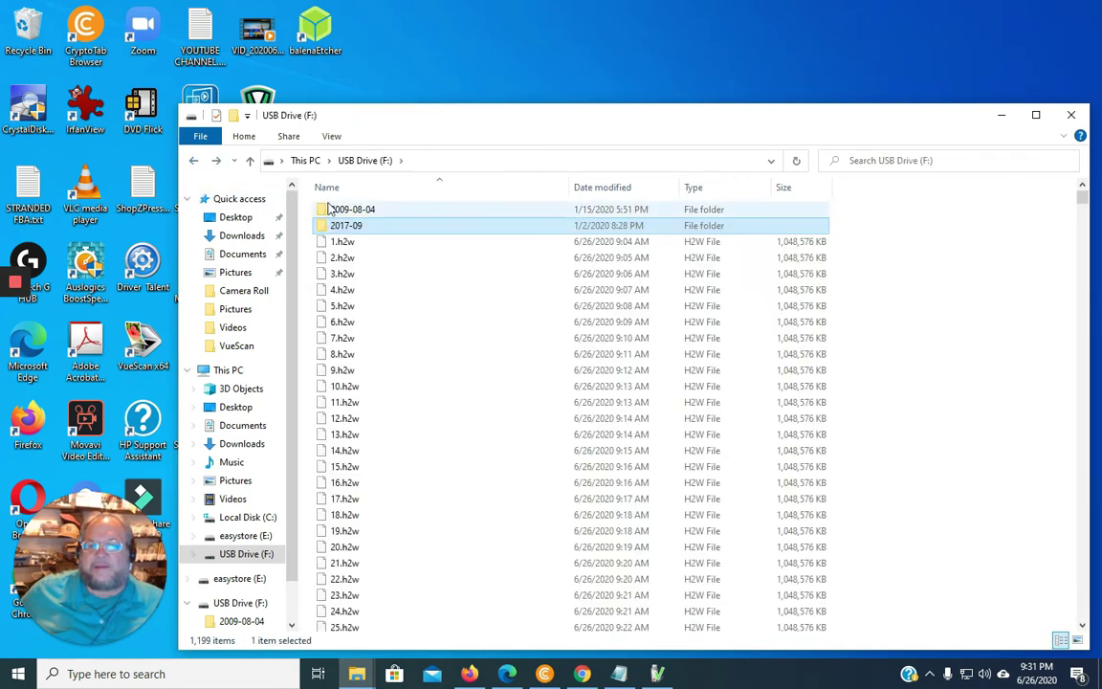
pyautogui.doubleClick(356, 210)
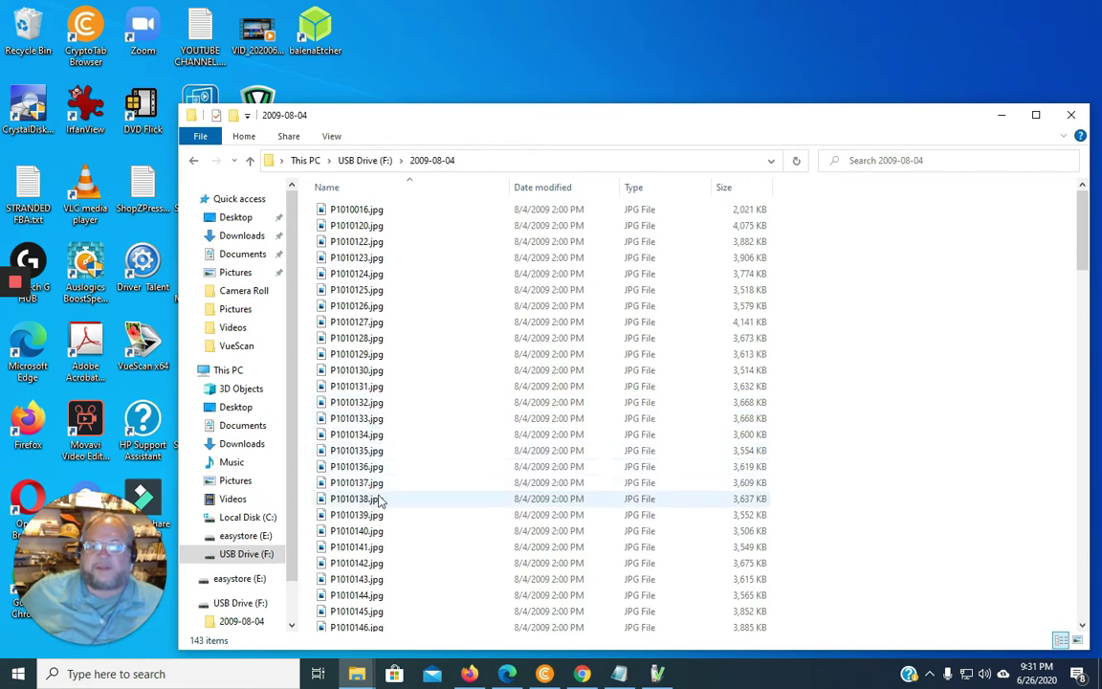
# Show the files in the copied 2009-08-04 folder as extra large icons and look through their thumbnails to the last file
pyautogui.click(331, 137)
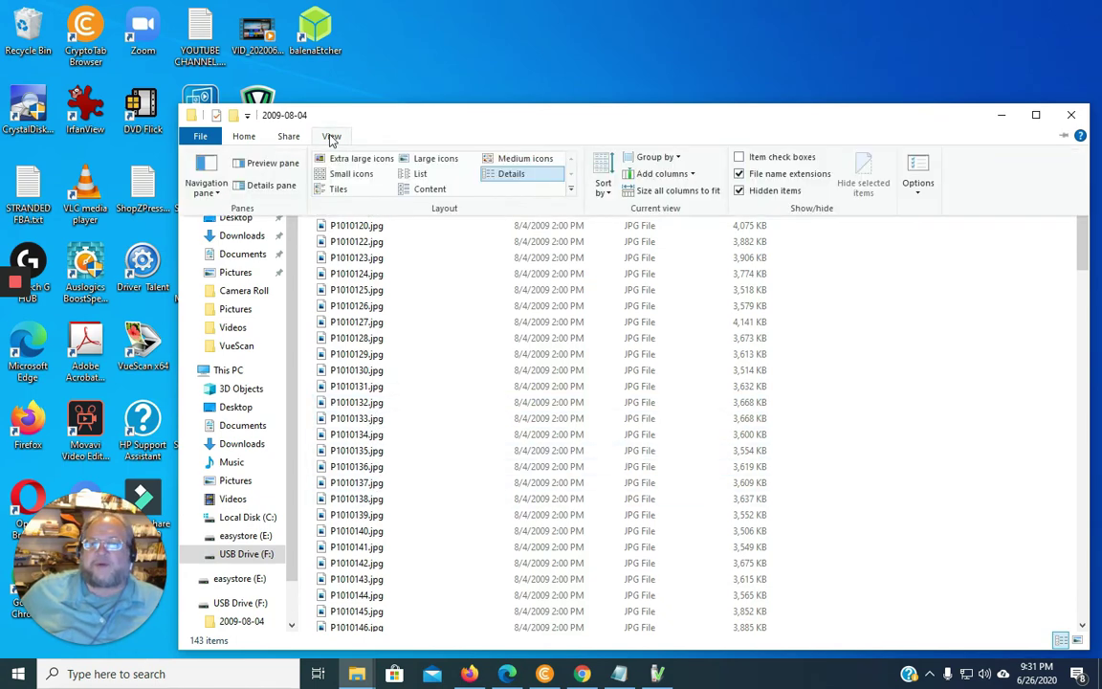
pyautogui.click(346, 158)
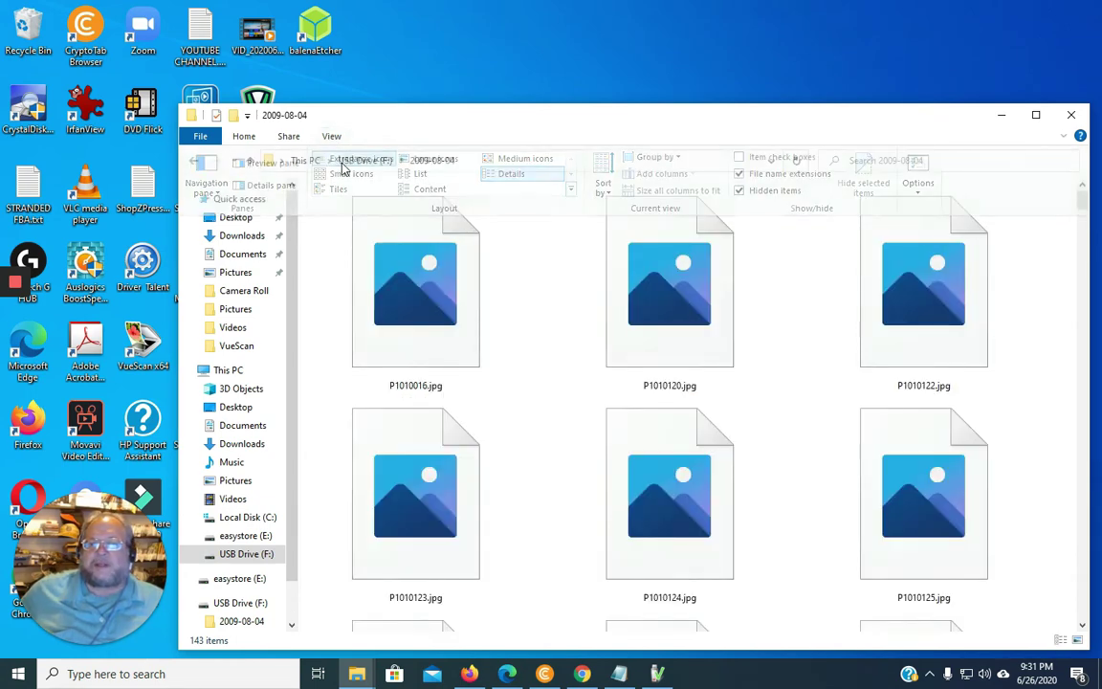
pyautogui.scroll(-15, 497, 386)
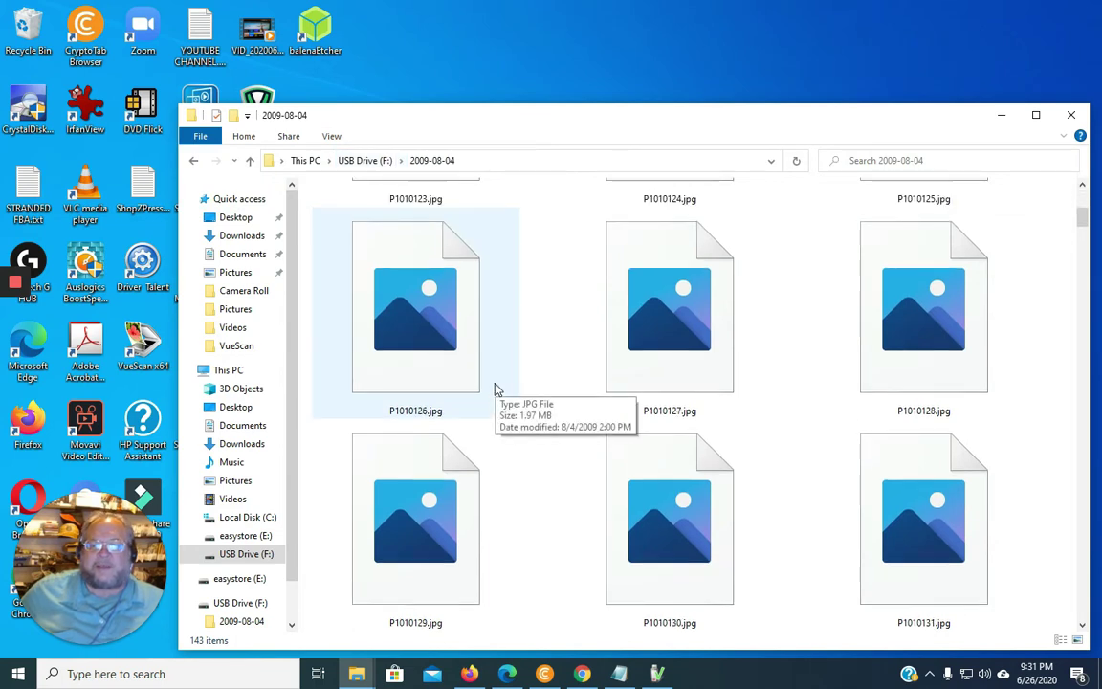
pyautogui.scroll(-7, 496, 390)
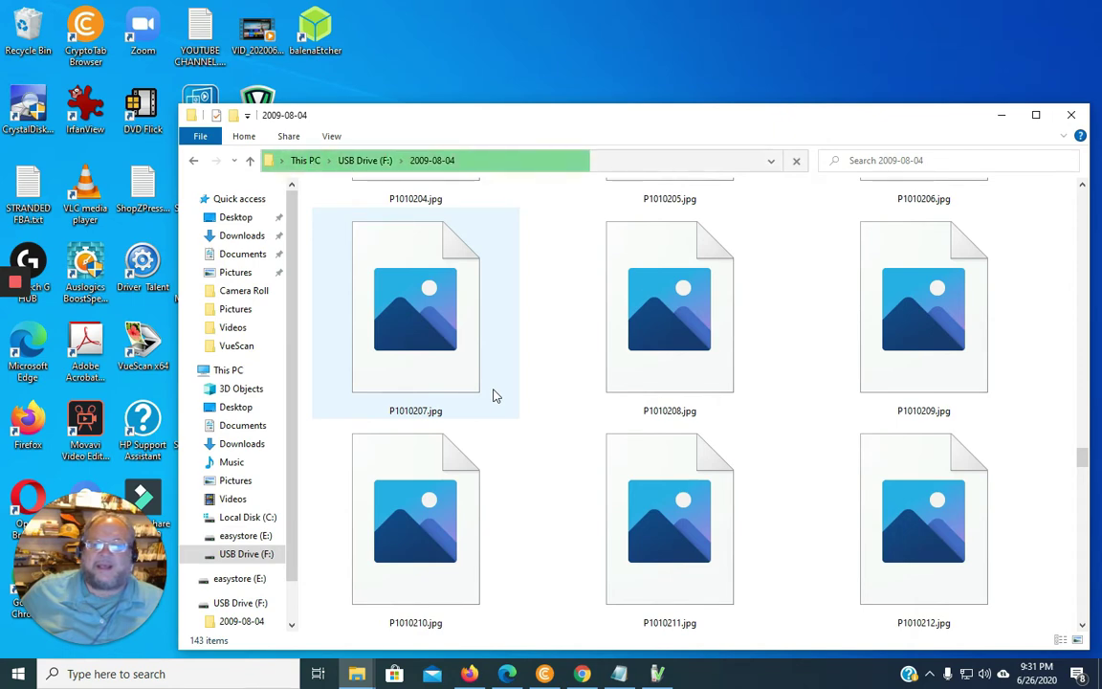
pyautogui.scroll(-3, 495, 395)
pyautogui.scroll(-6, 496, 395)
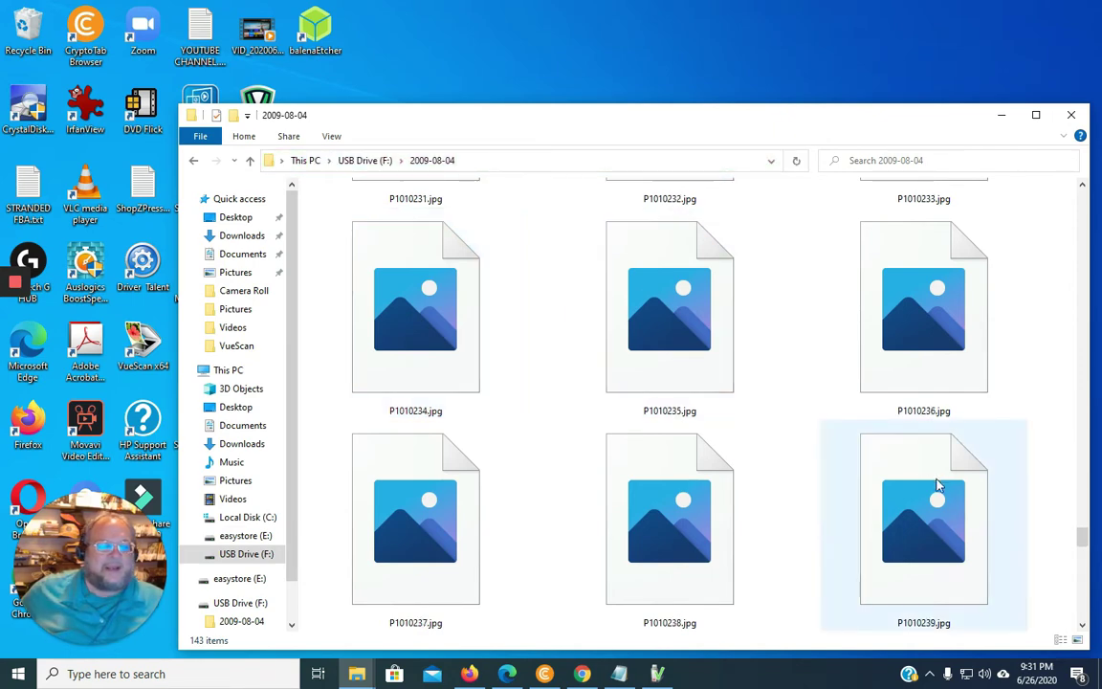
pyautogui.moveTo(1082, 535); pyautogui.dragTo(1084, 613)
pyautogui.click(1079, 136)
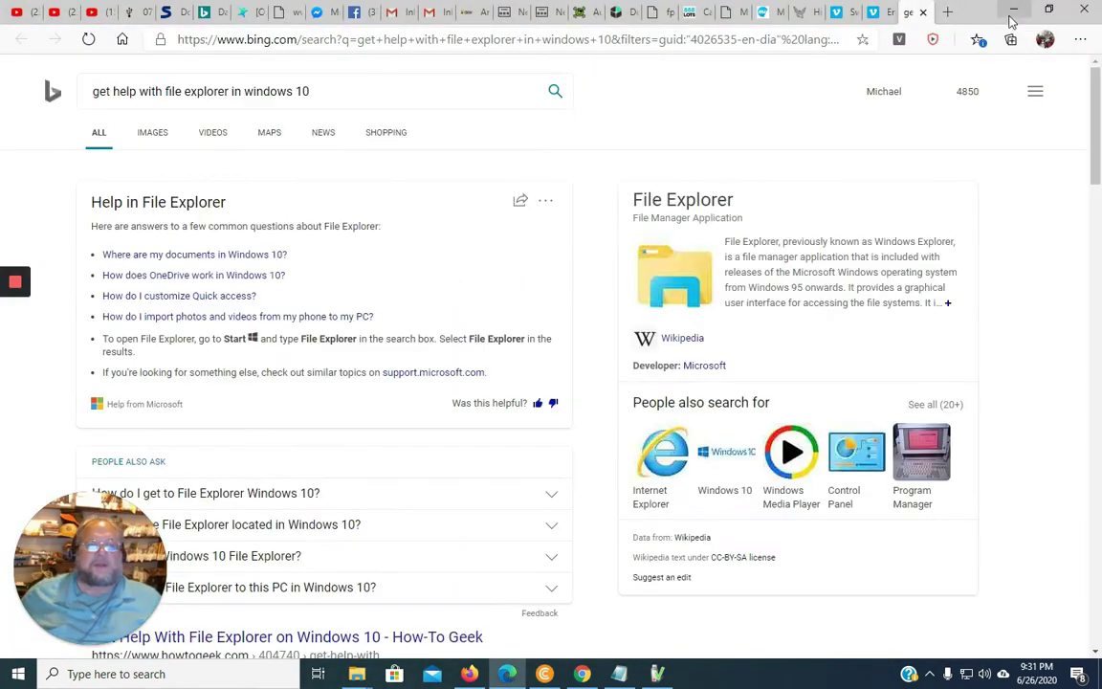
pyautogui.click(1013, 8)
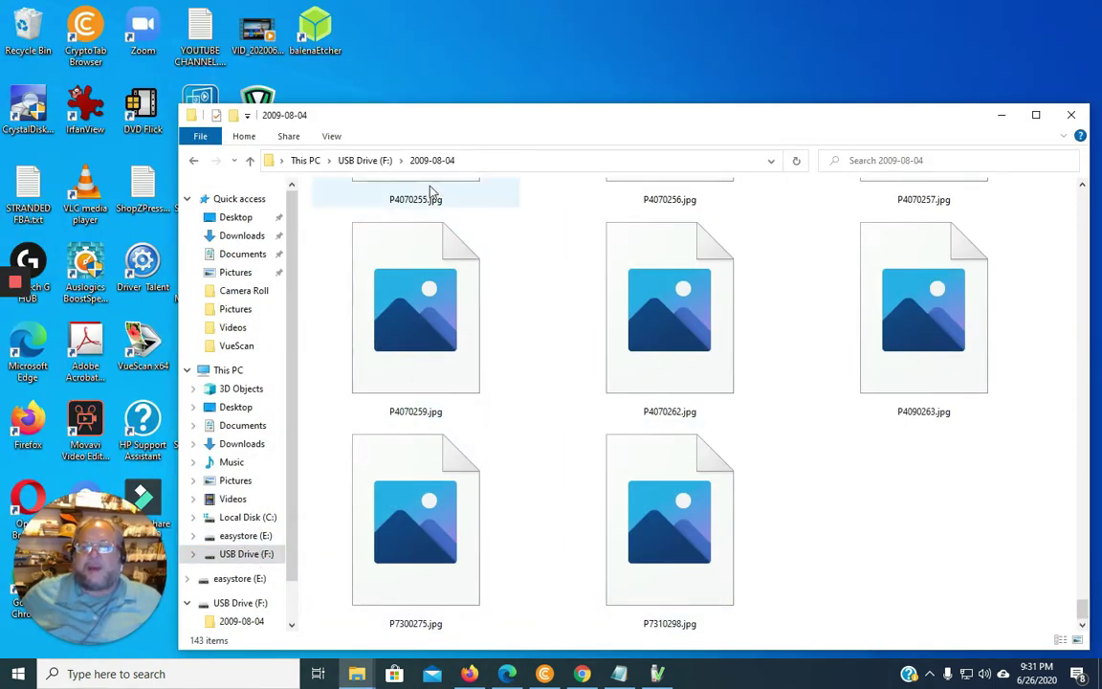
# View the original photos in the 2009-08-04 folder under Pictures on the easystore (E:) drive for comparison
pyautogui.click(250, 538)
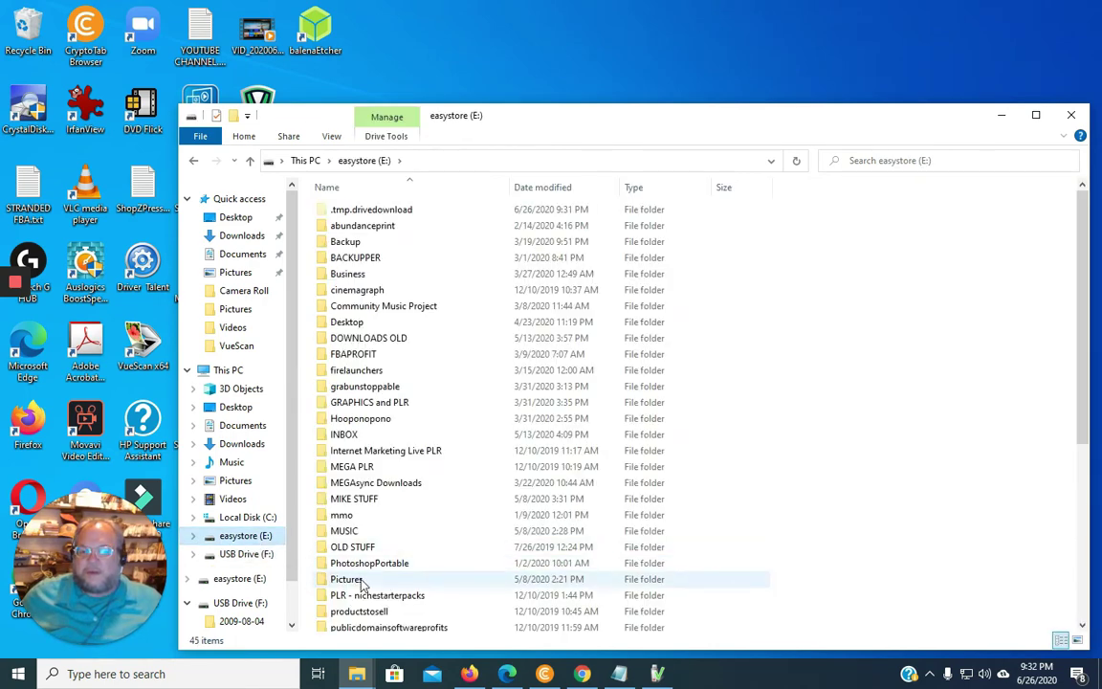
pyautogui.doubleClick(362, 547)
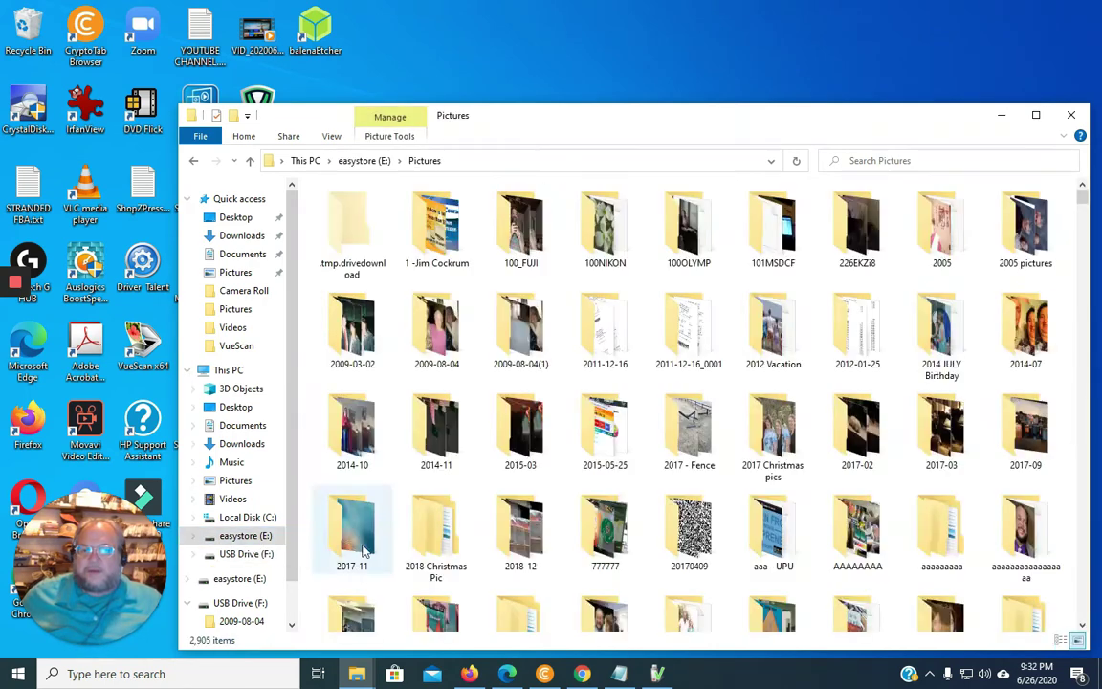
pyautogui.click(447, 330)
pyautogui.doubleClick(448, 330)
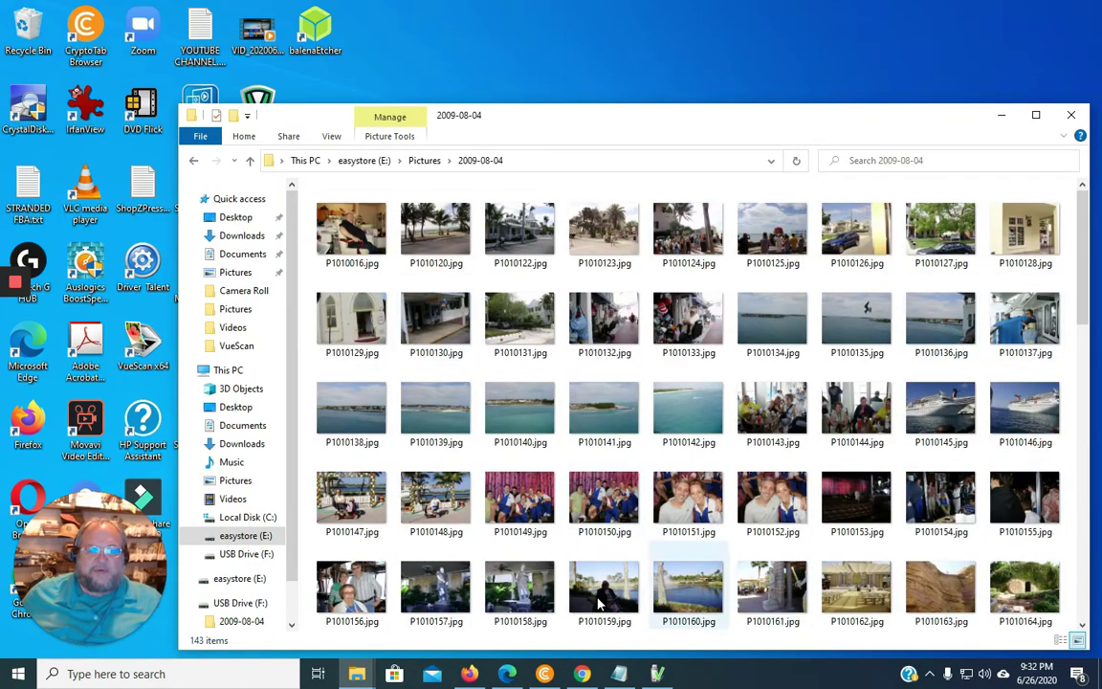
# Open P1010016.jpg from the 2009-08-04 folder on USB Drive (F:) in Photos, browse the following pictures and close the viewer
pyautogui.click(242, 557)
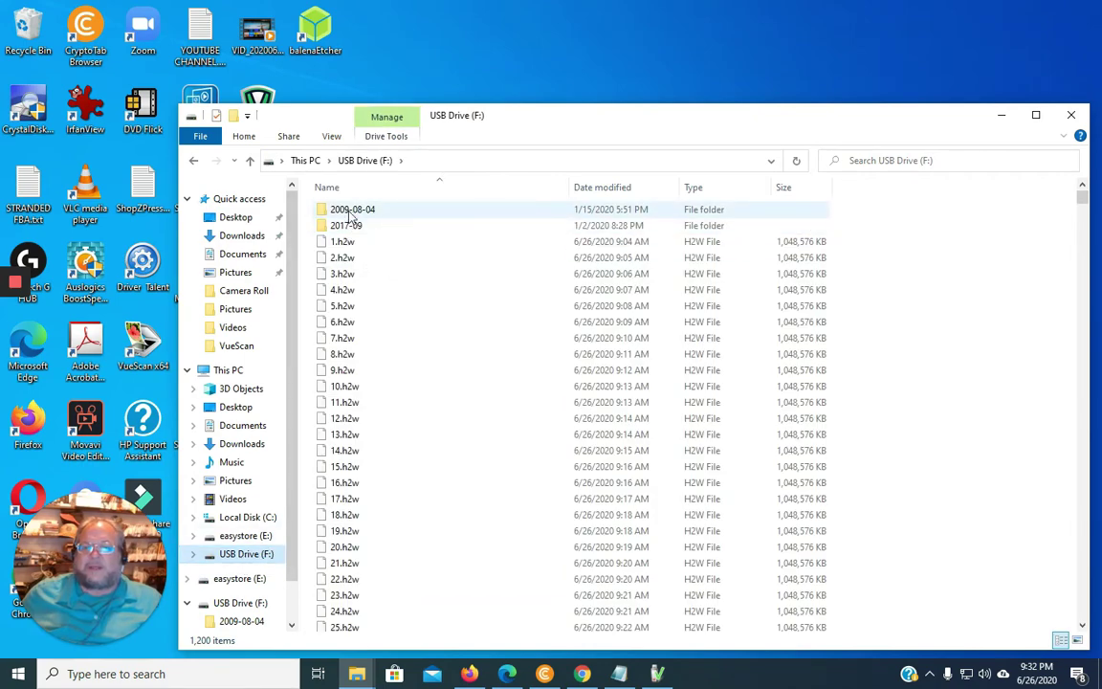
pyautogui.doubleClick(350, 211)
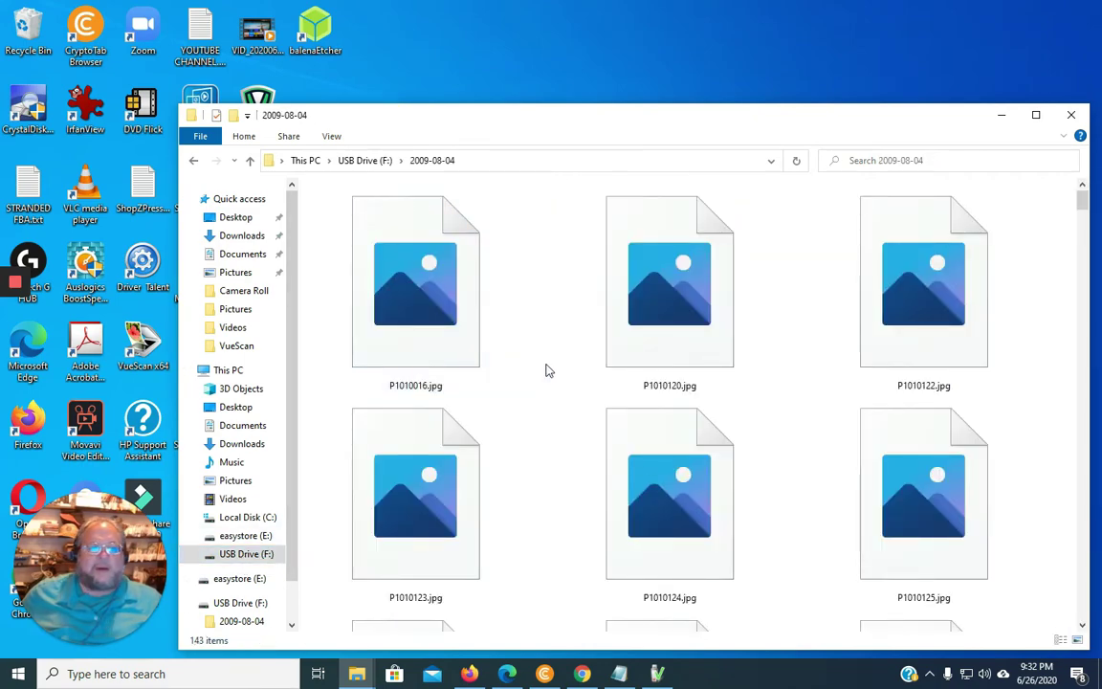
pyautogui.doubleClick(433, 344)
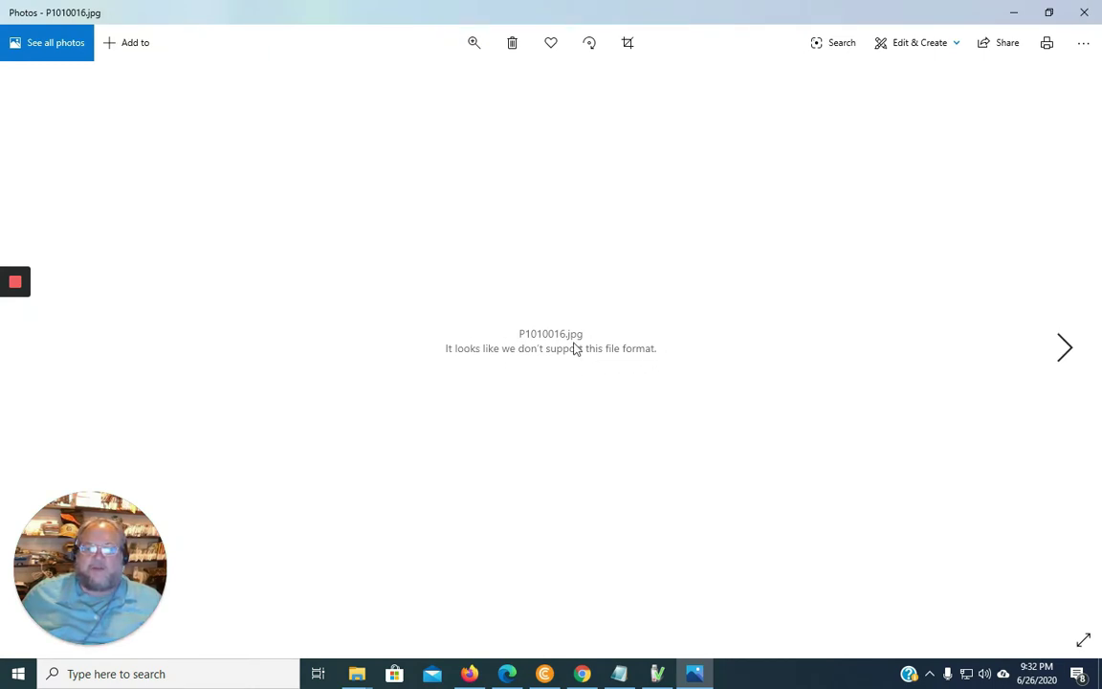
pyautogui.click(1066, 351)
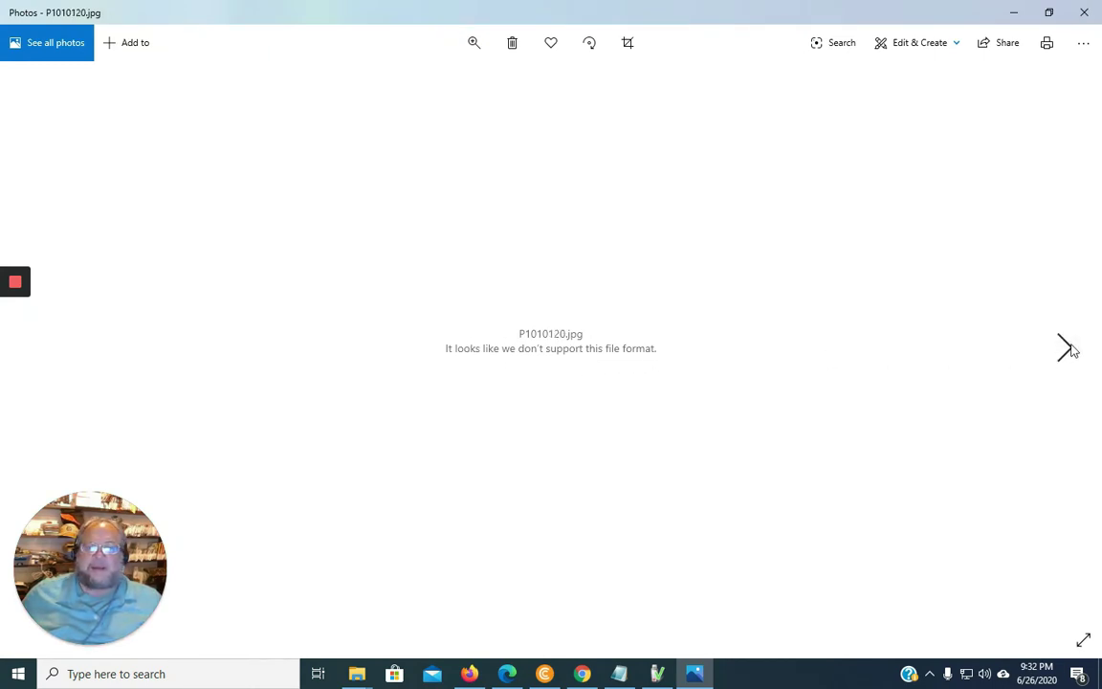
pyautogui.click(1067, 350)
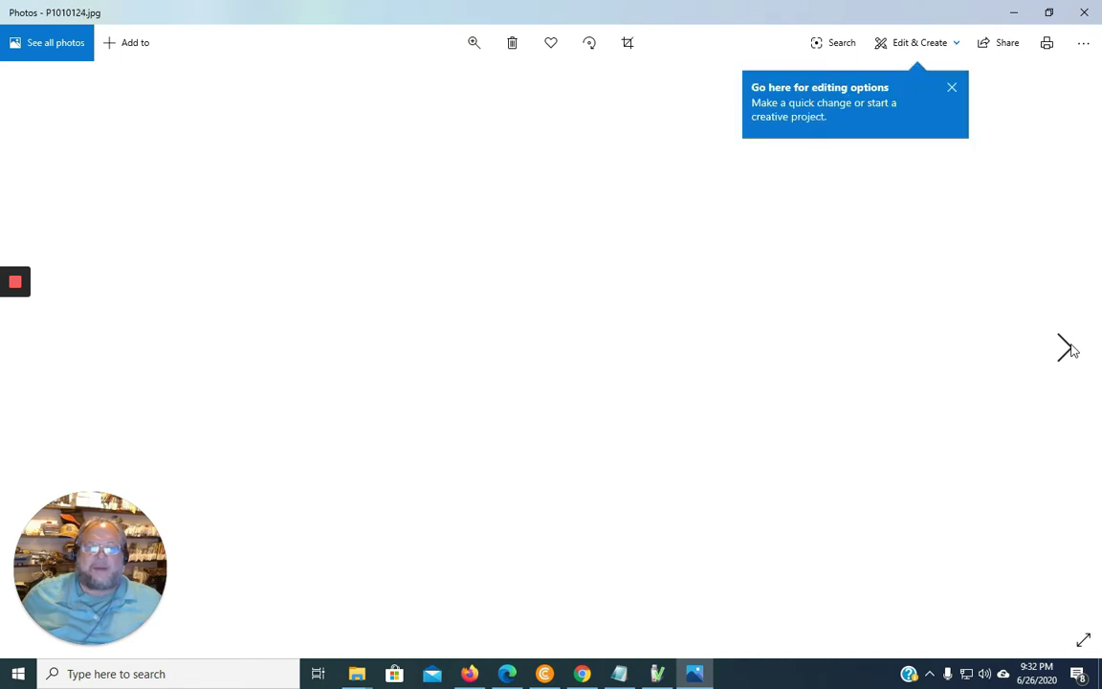
pyautogui.click(1084, 12)
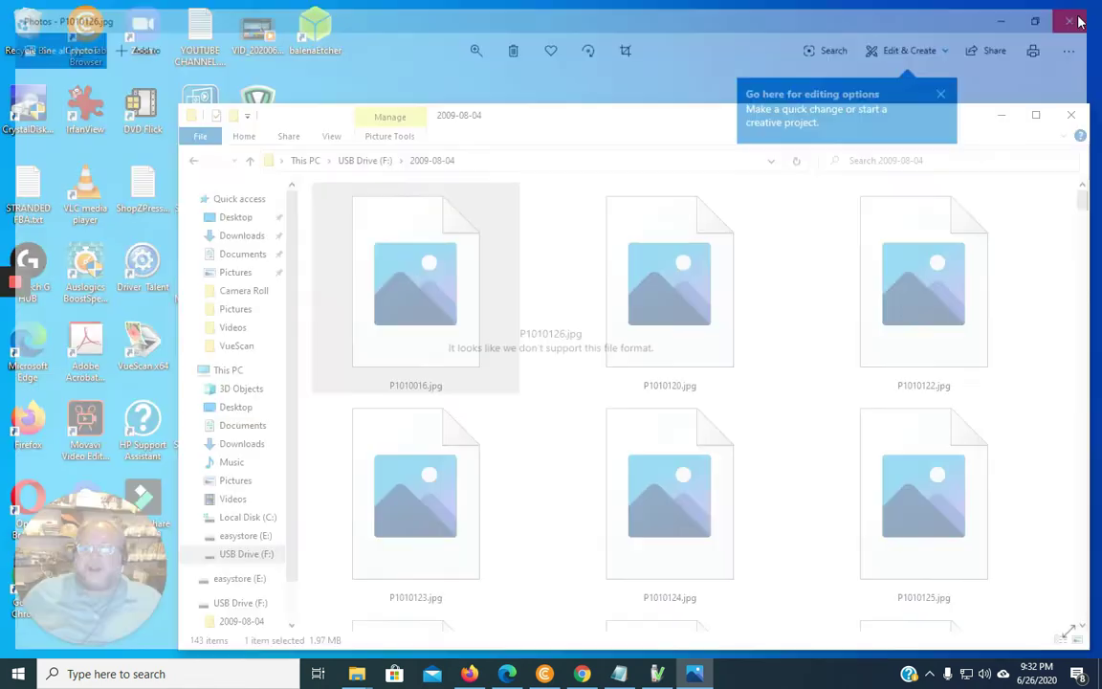
# List the copied 2009-08-04 folder in Details view and examine its file sizes down to the last file
pyautogui.scroll(-3, 752, 476)
pyautogui.scroll(-4, 752, 475)
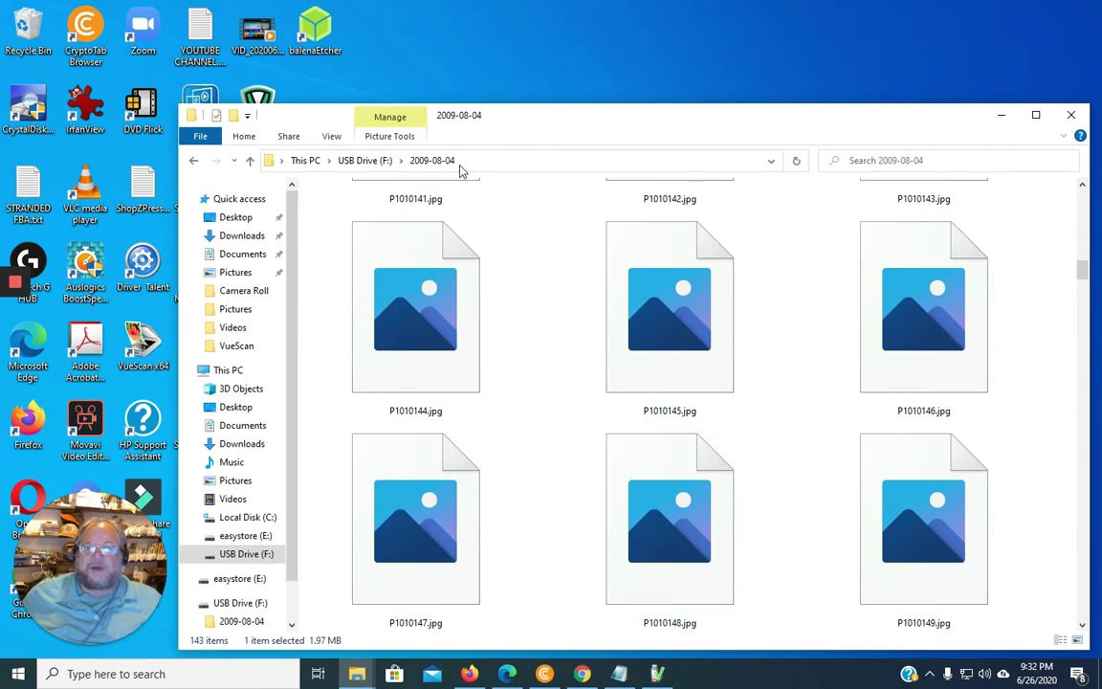
pyautogui.click(331, 136)
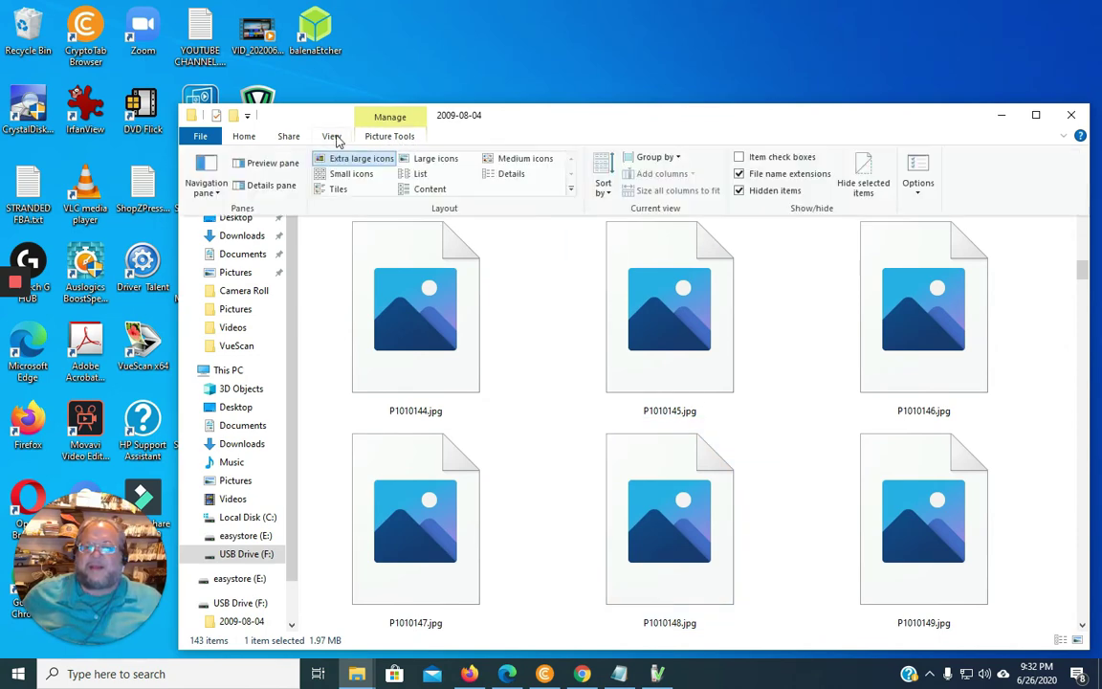
pyautogui.click(518, 175)
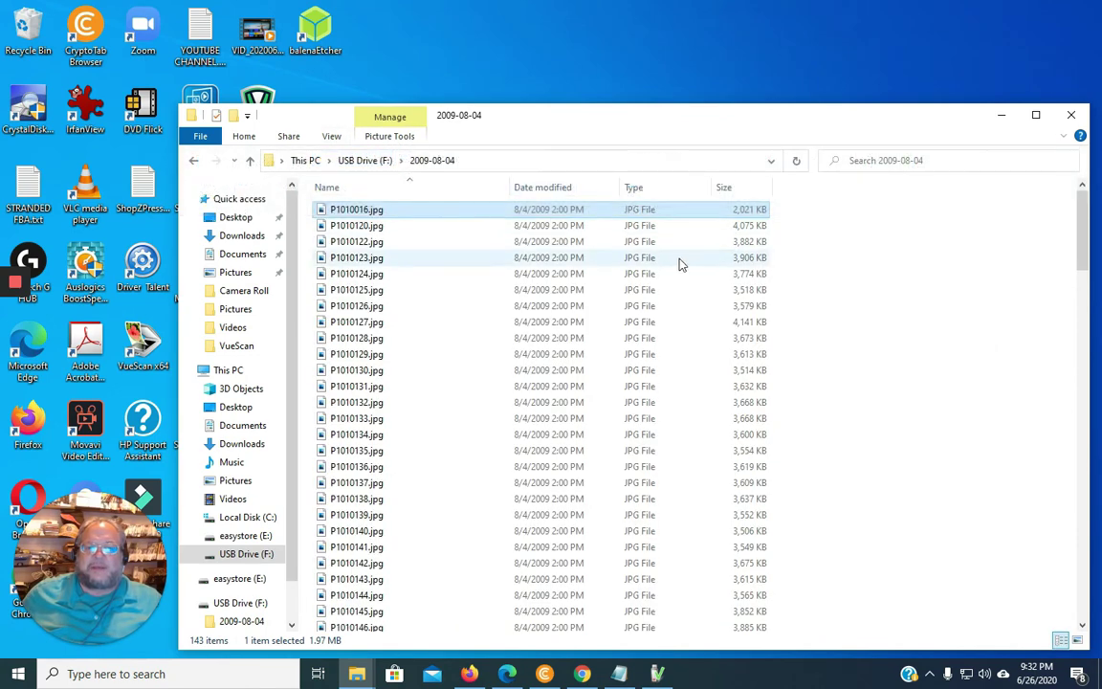
pyautogui.moveTo(1082, 224); pyautogui.dragTo(1046, 603)
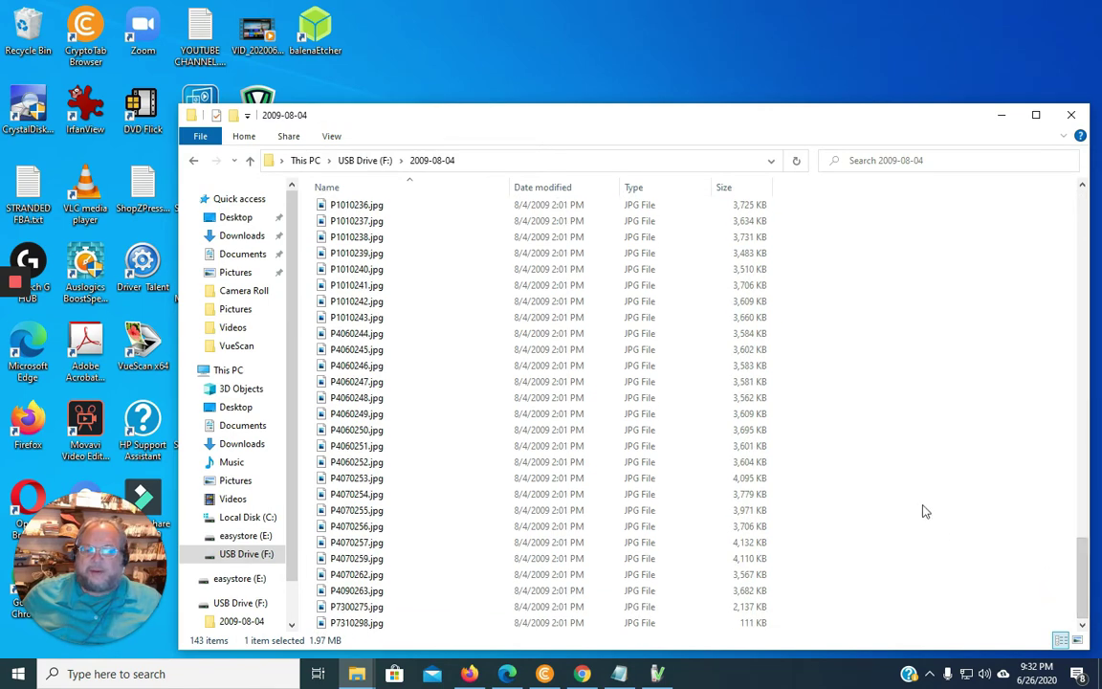
# Try viewing the last copied picture, P7310298.jpg, in Photos and close the viewer
pyautogui.click(356, 494)
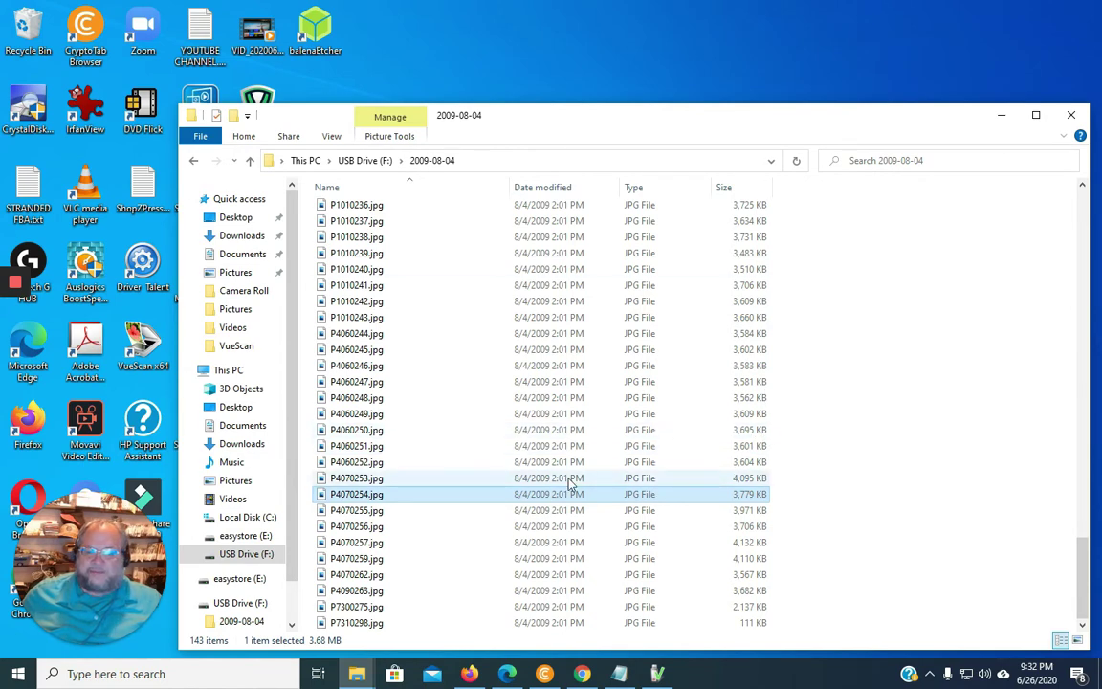
pyautogui.doubleClick(350, 623)
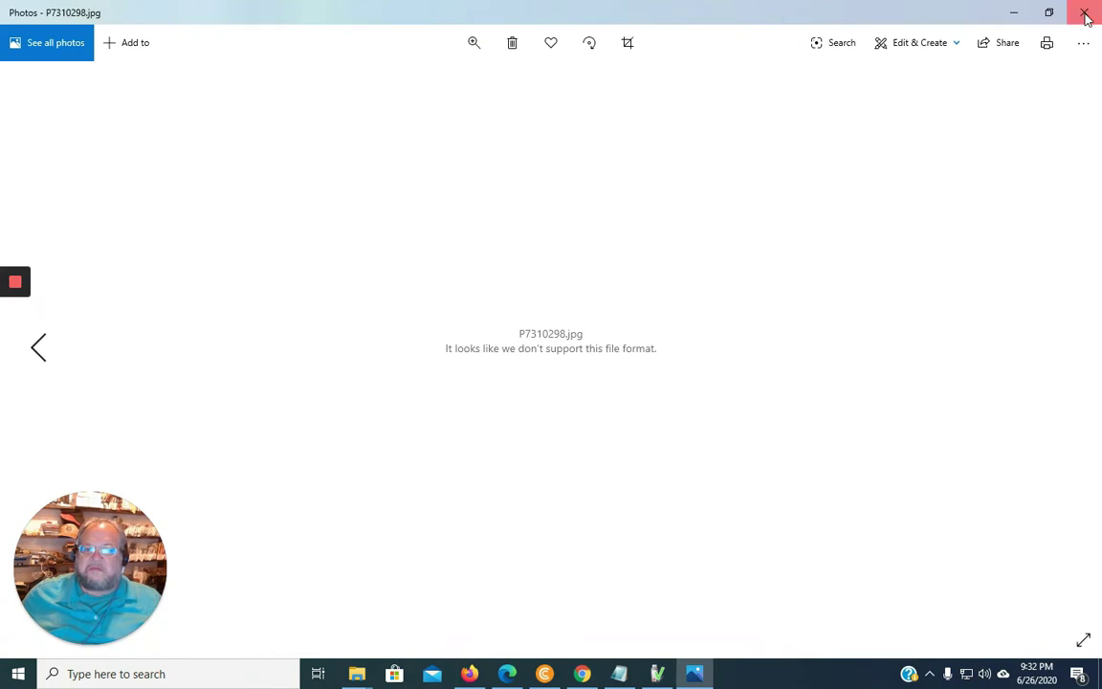
pyautogui.click(1084, 13)
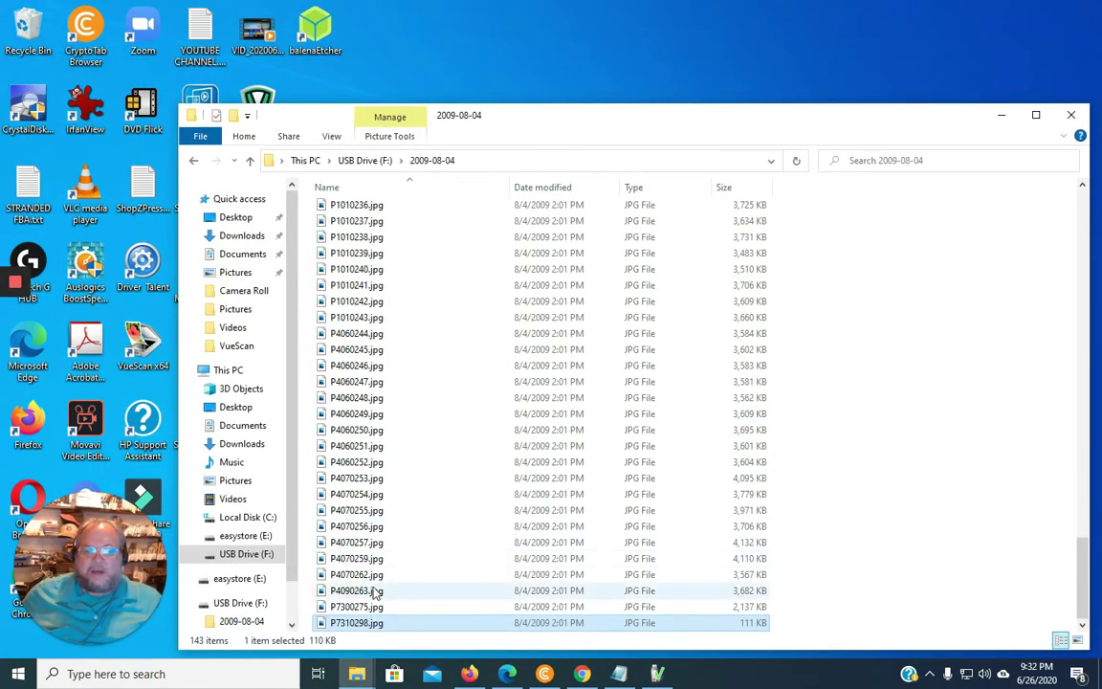
# Try viewing P7310298.jpg from USB Drive (F:) in IrfanView, move on to the preceding picture and dismiss the message
pyautogui.rightClick(355, 623)
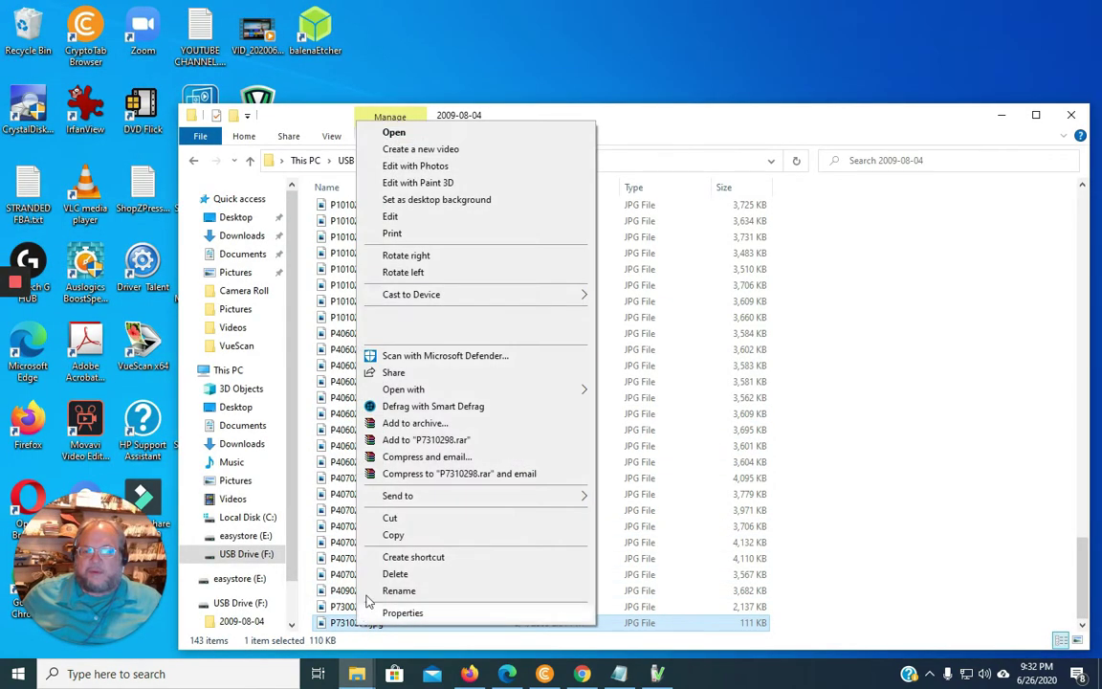
pyautogui.moveTo(421, 392)
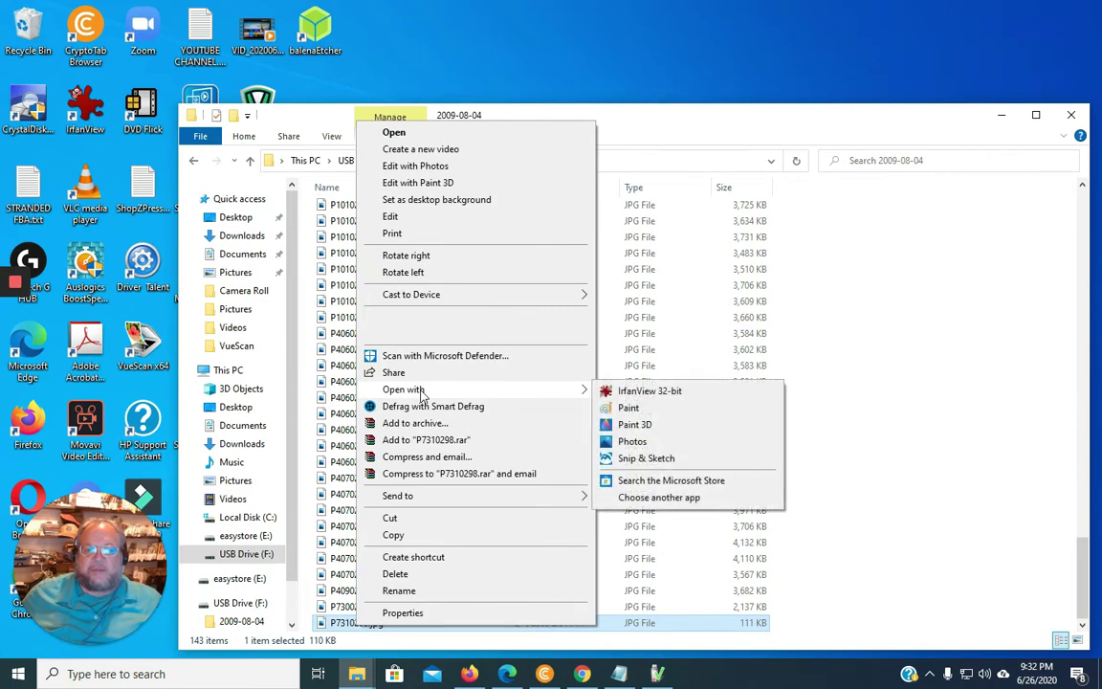
pyautogui.click(639, 391)
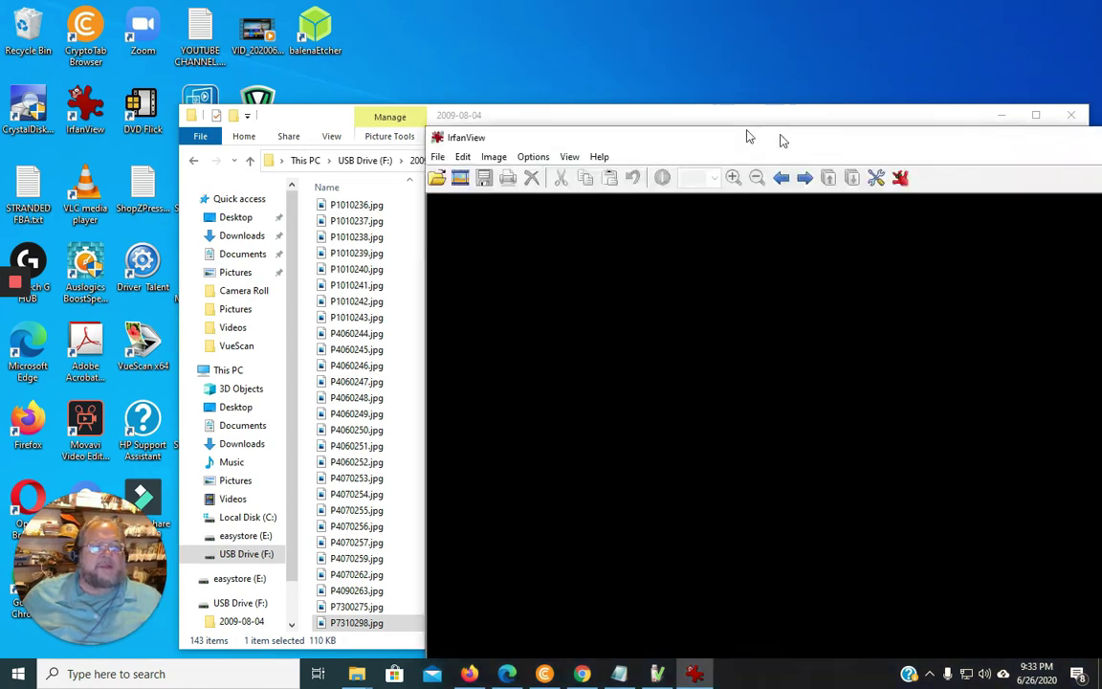
pyautogui.moveTo(783, 113); pyautogui.dragTo(502, 33)
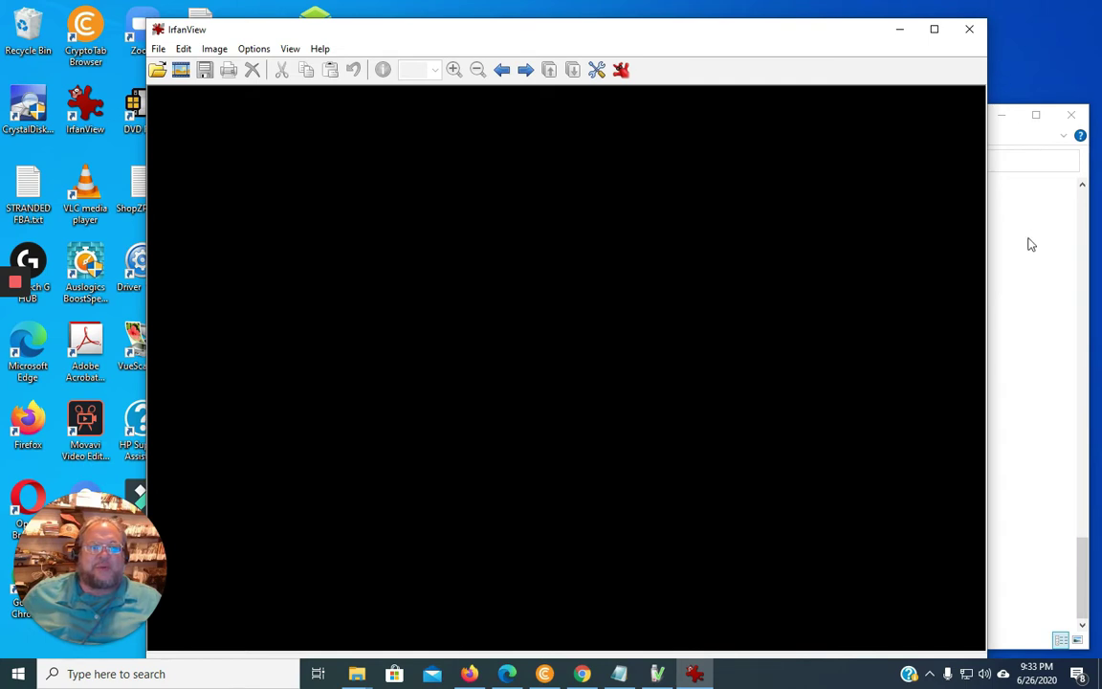
pyautogui.click(499, 74)
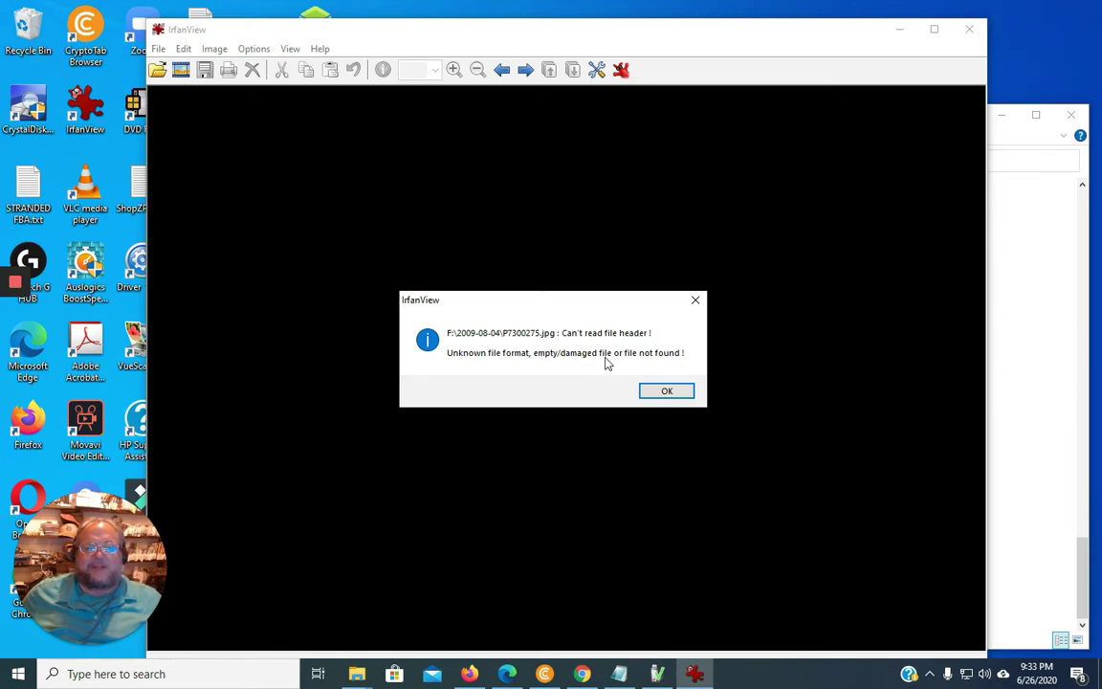
pyautogui.click(668, 391)
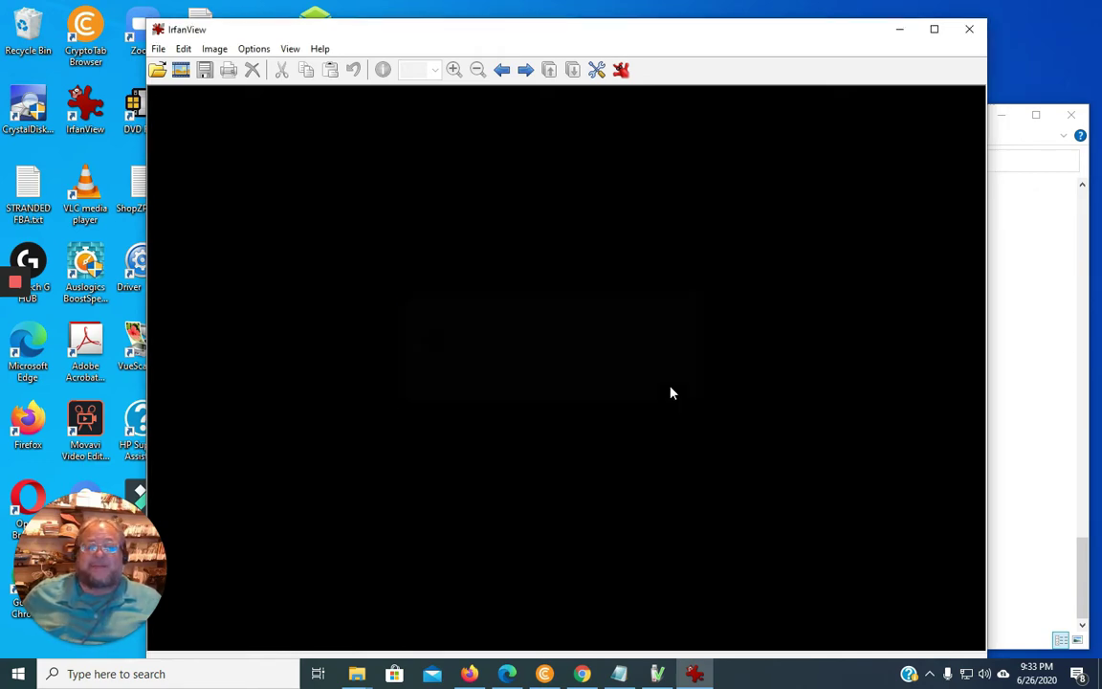
# Close IrfanView and check the combined properties of all pictures in the copied 2009-08-04 folder
pyautogui.click(969, 29)
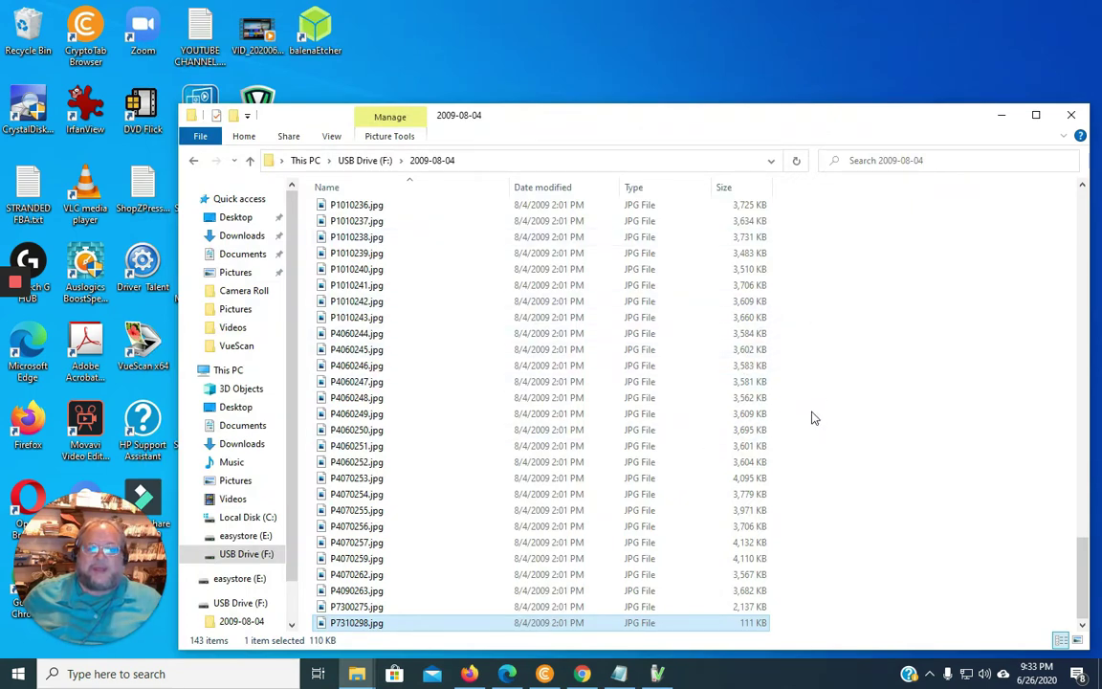
pyautogui.scroll(17, 811, 418)
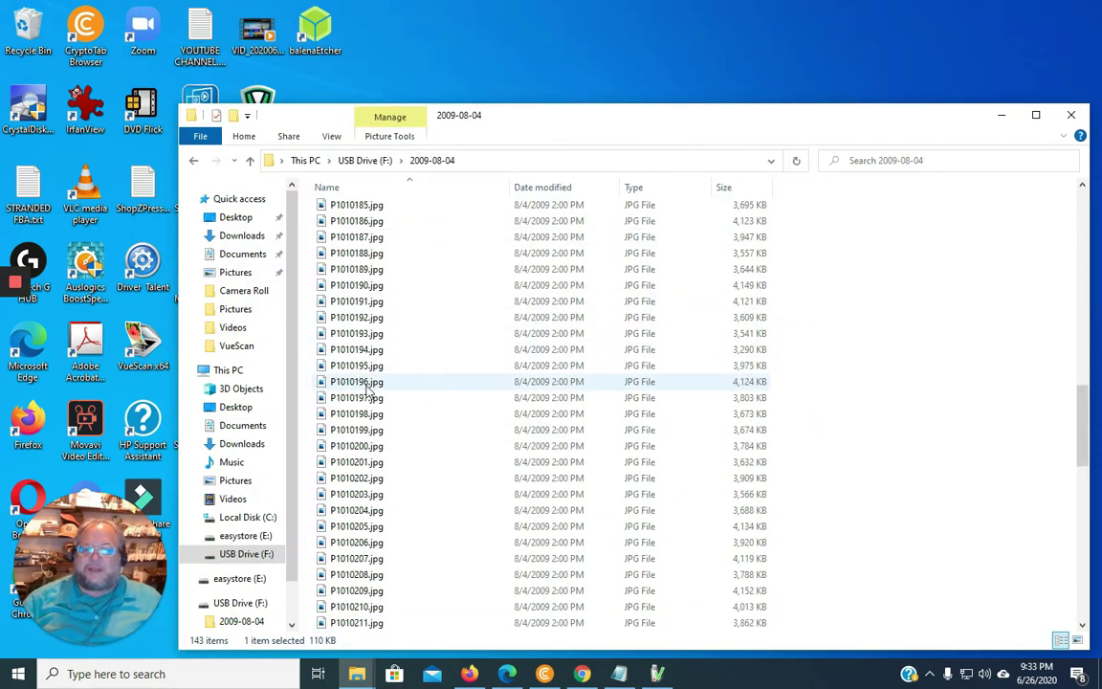
pyautogui.click(369, 385)
pyautogui.hotkey('ctrl', 'a')
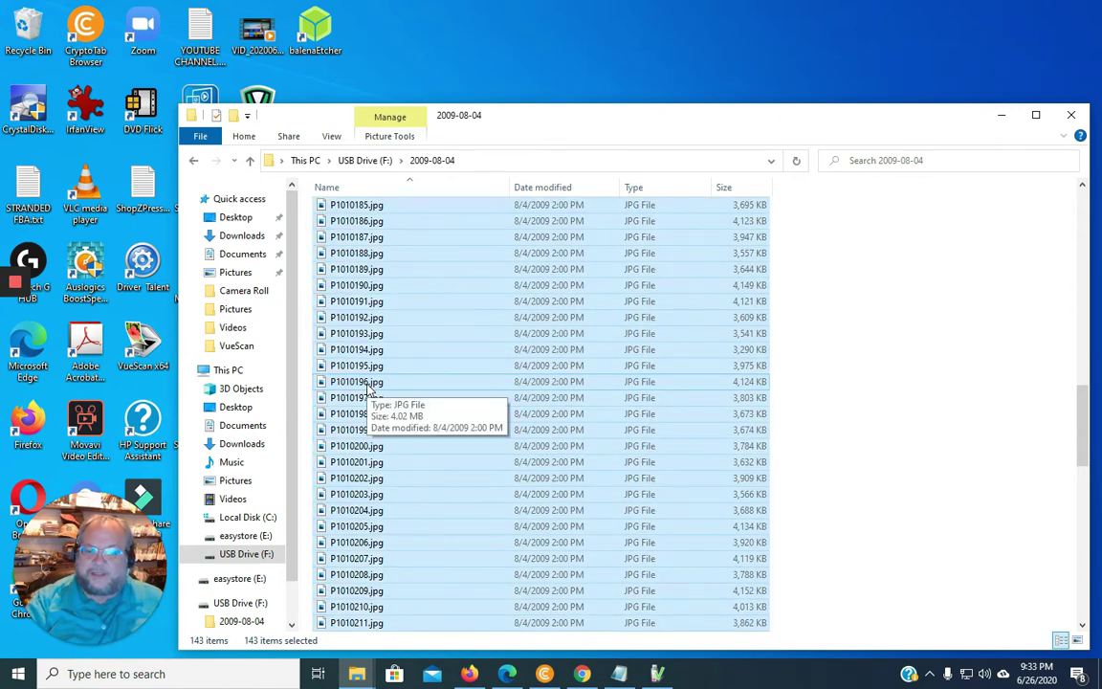
pyautogui.rightClick(368, 386)
pyautogui.click(421, 646)
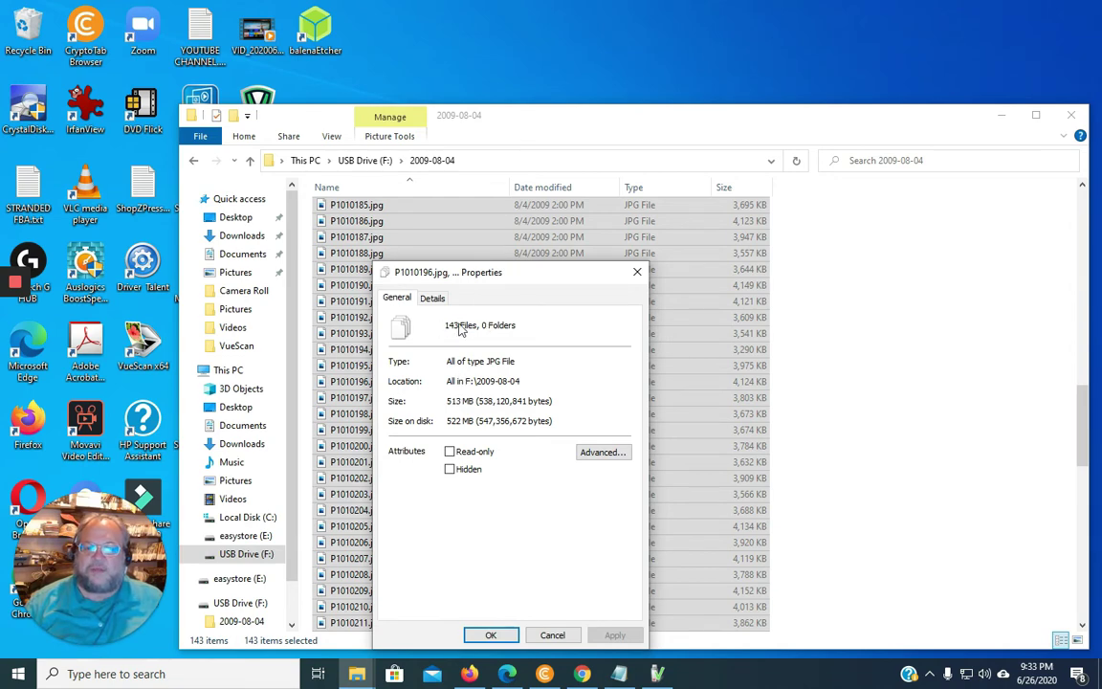
pyautogui.click(637, 273)
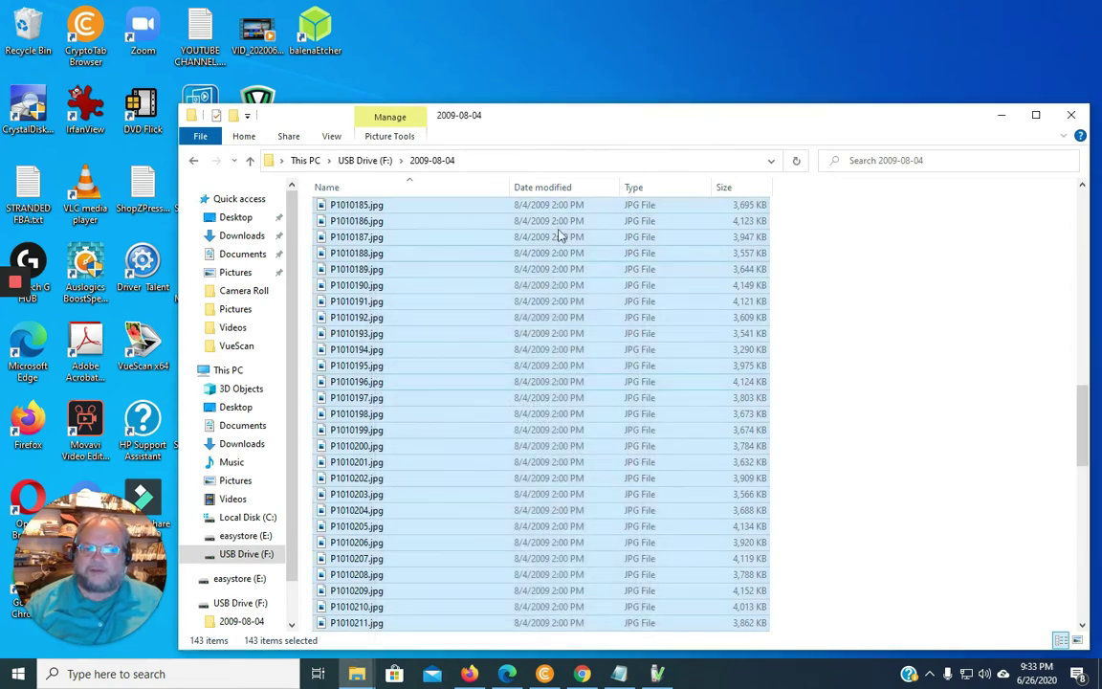
# Go back to the root of USB Drive (F:), look over its first H2W files and check H2testw's writing progress
pyautogui.click(367, 163)
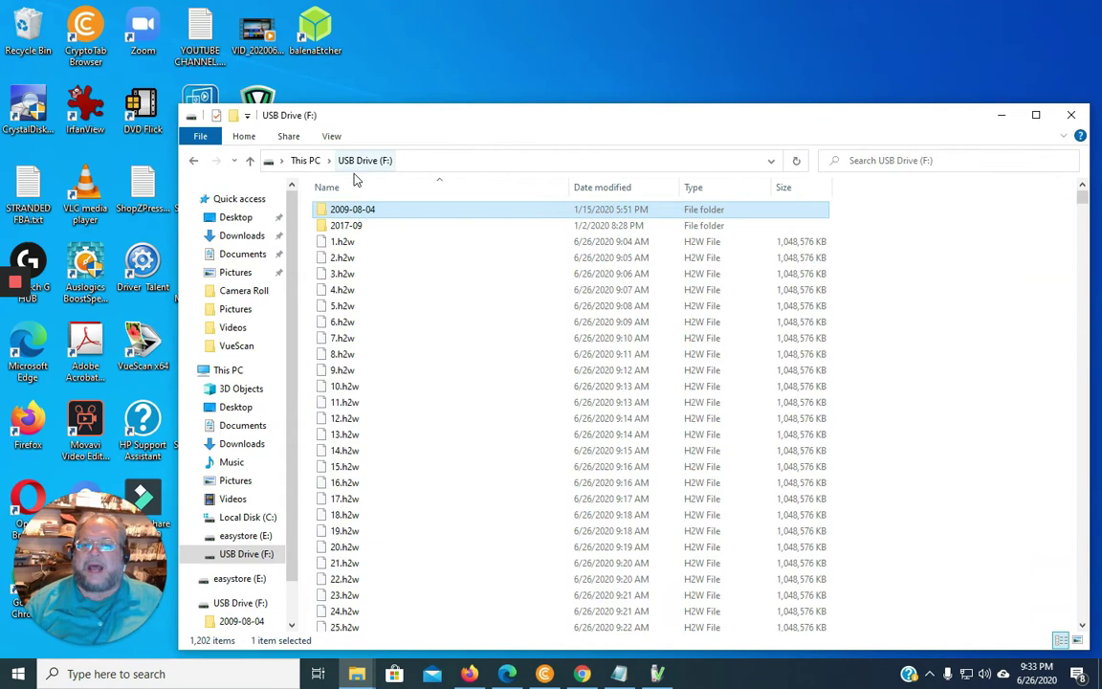
pyautogui.click(347, 434)
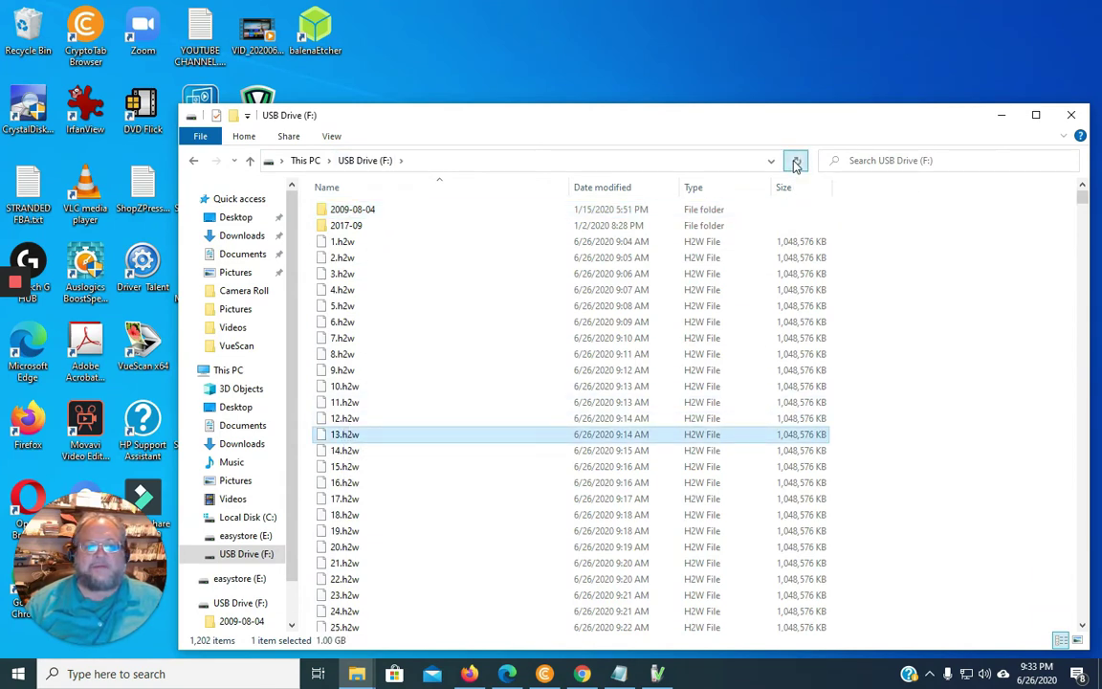
pyautogui.scroll(-1, 386, 402)
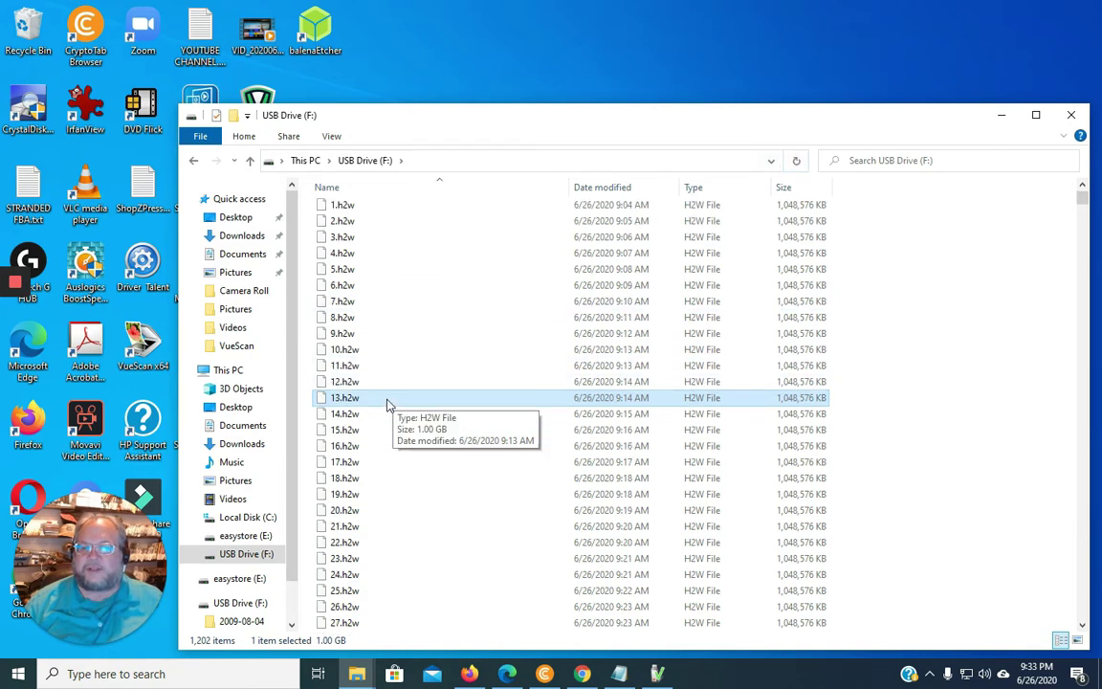
pyautogui.scroll(1, 387, 402)
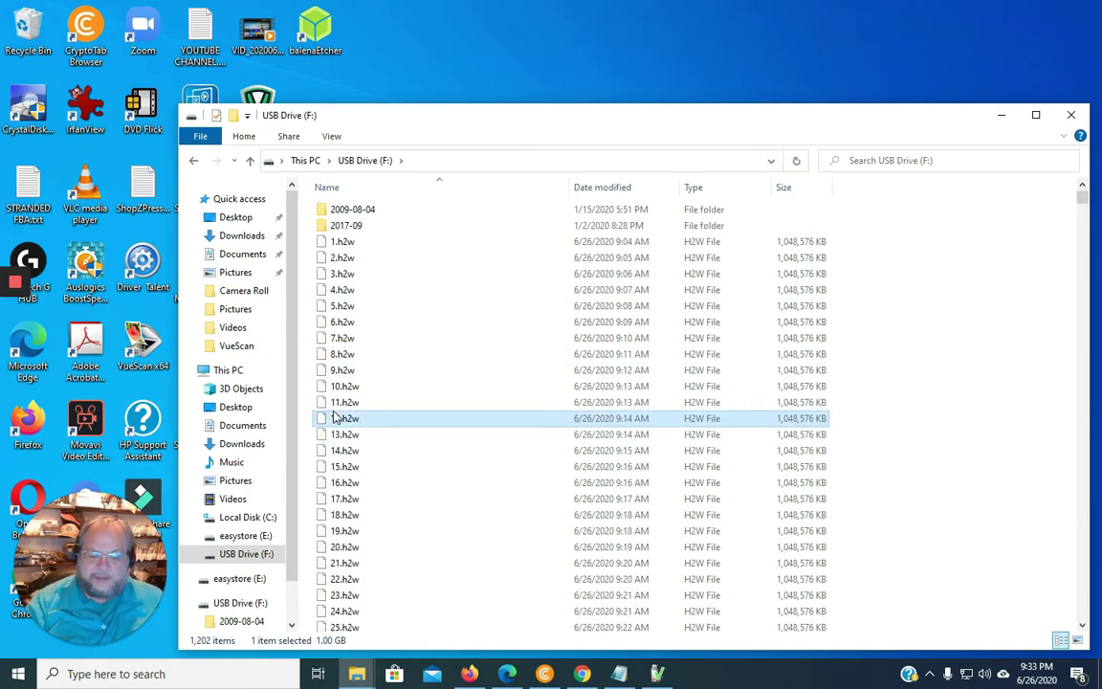
pyautogui.click(658, 674)
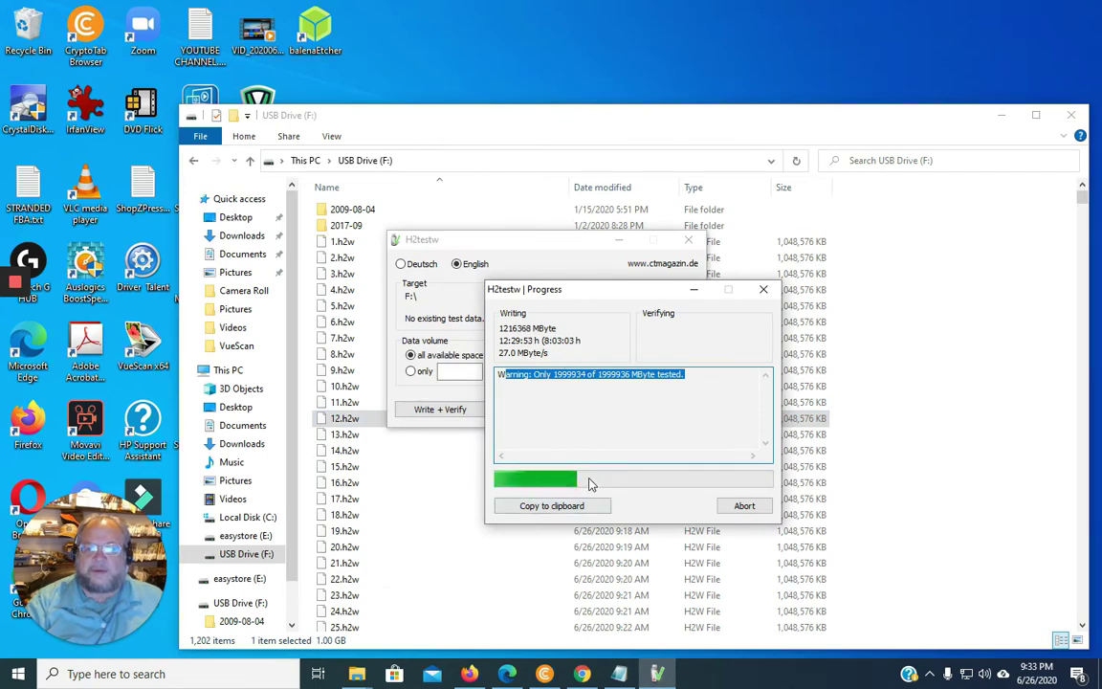
pyautogui.click(478, 122)
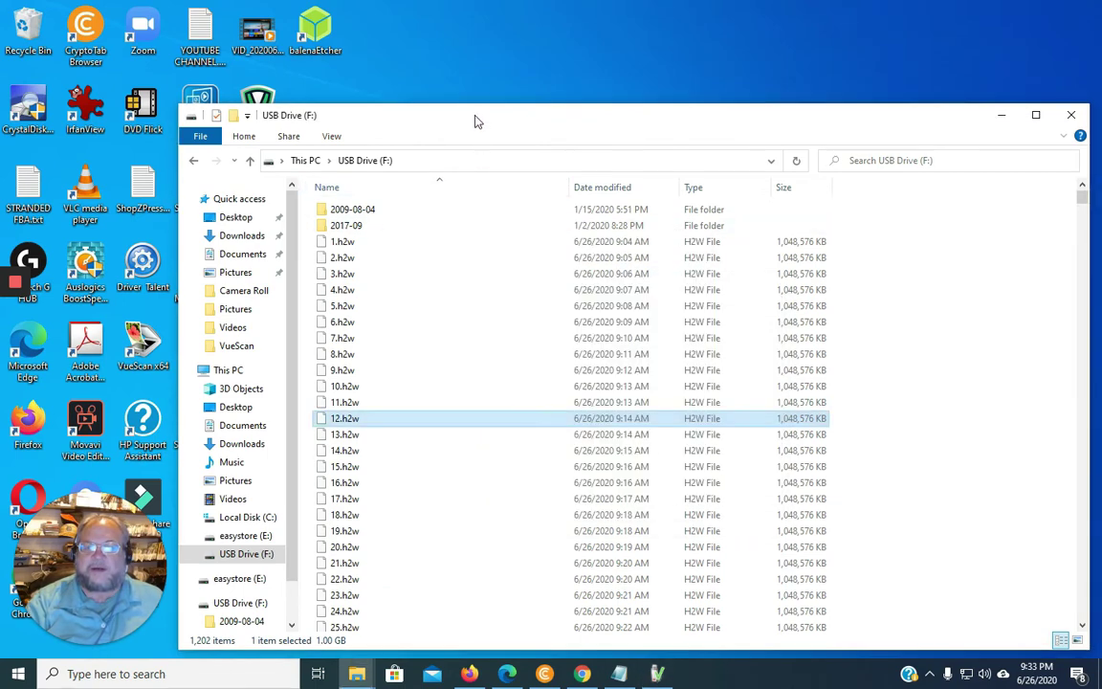
# Inspect the contents of the 2017-09 folder on USB Drive (F:), return to the drive root and check the 2009-08-04 folder's summary
pyautogui.doubleClick(350, 227)
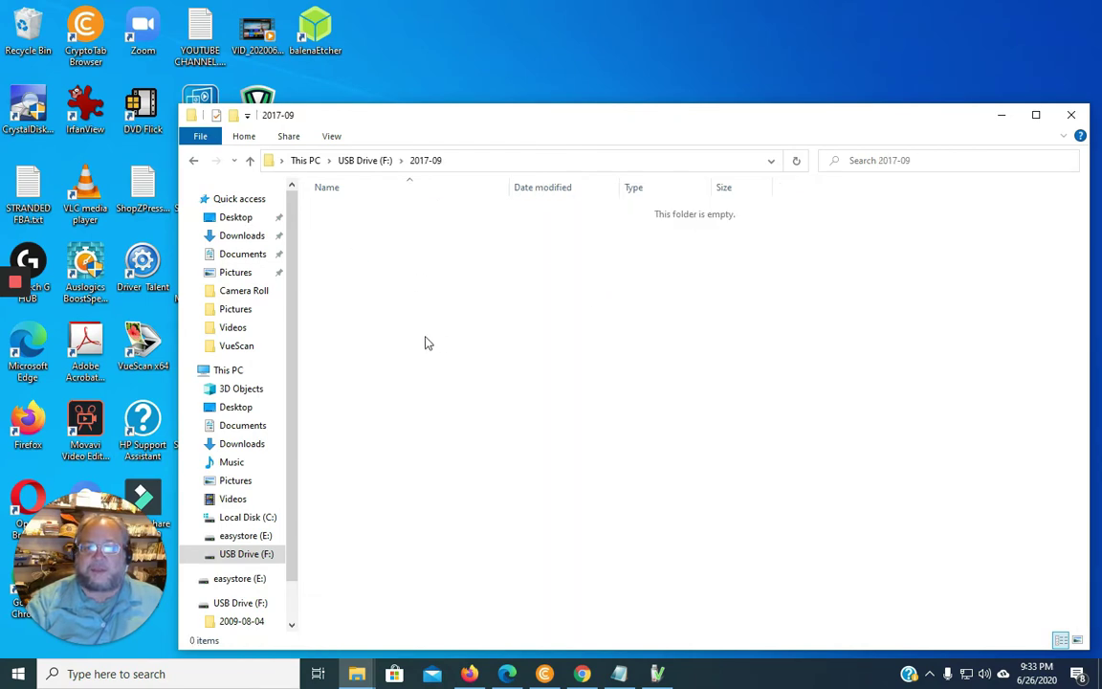
pyautogui.click(193, 161)
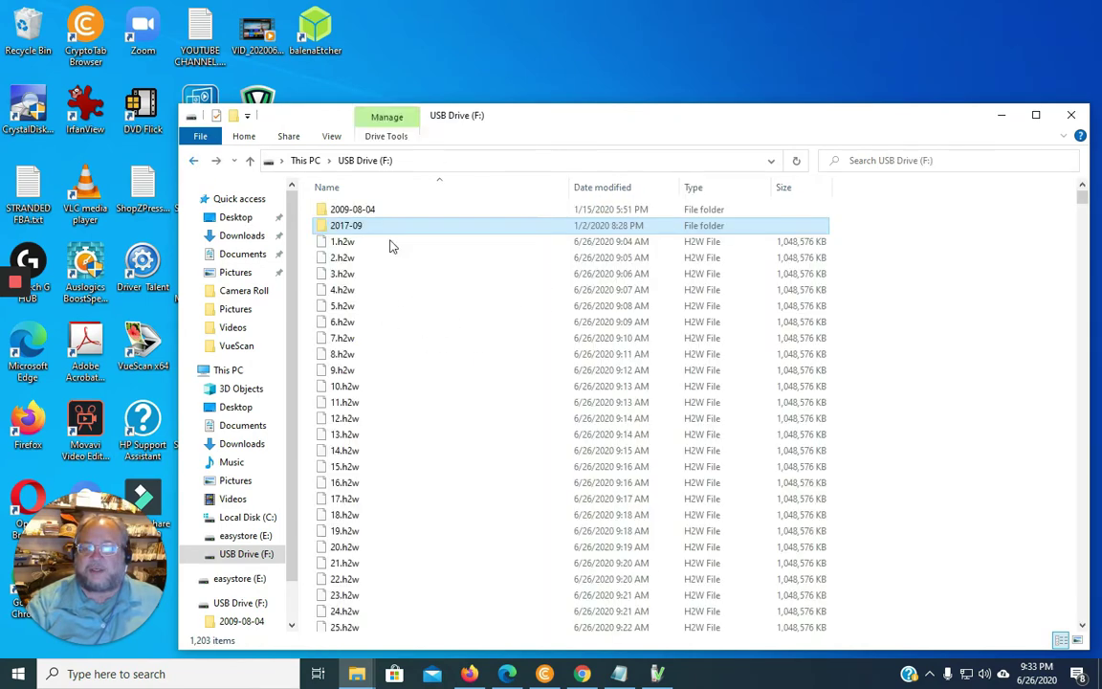
pyautogui.moveTo(362, 218)
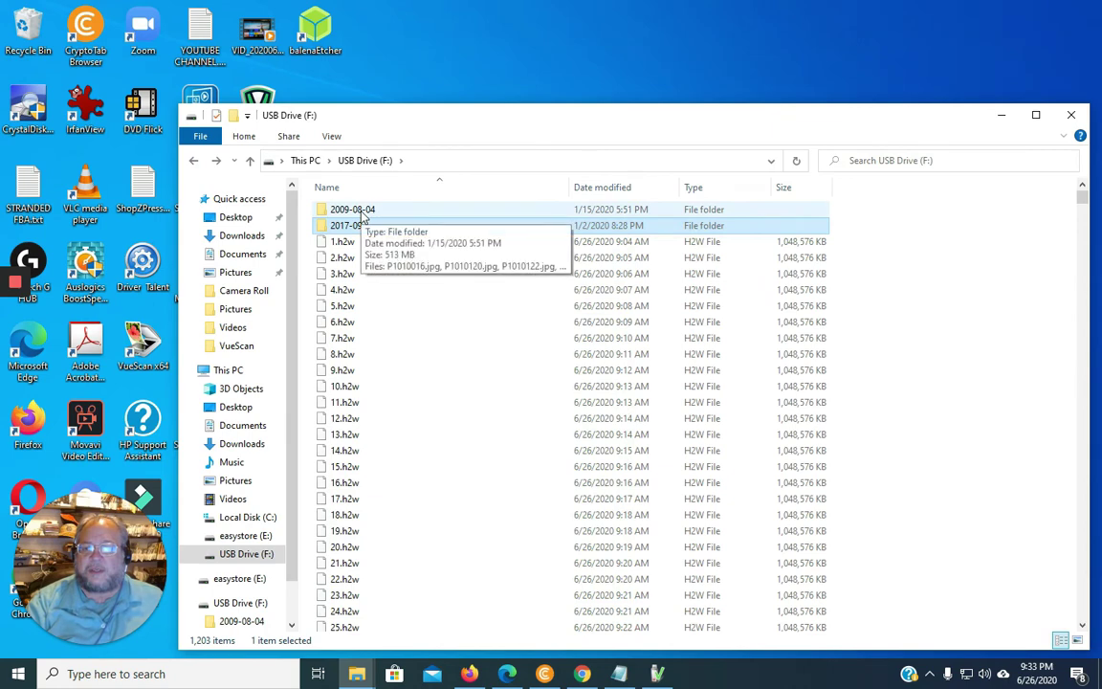
# Examine the names, dates and sizes of the H2W test files listed on USB Drive (F:)
pyautogui.click(346, 434)
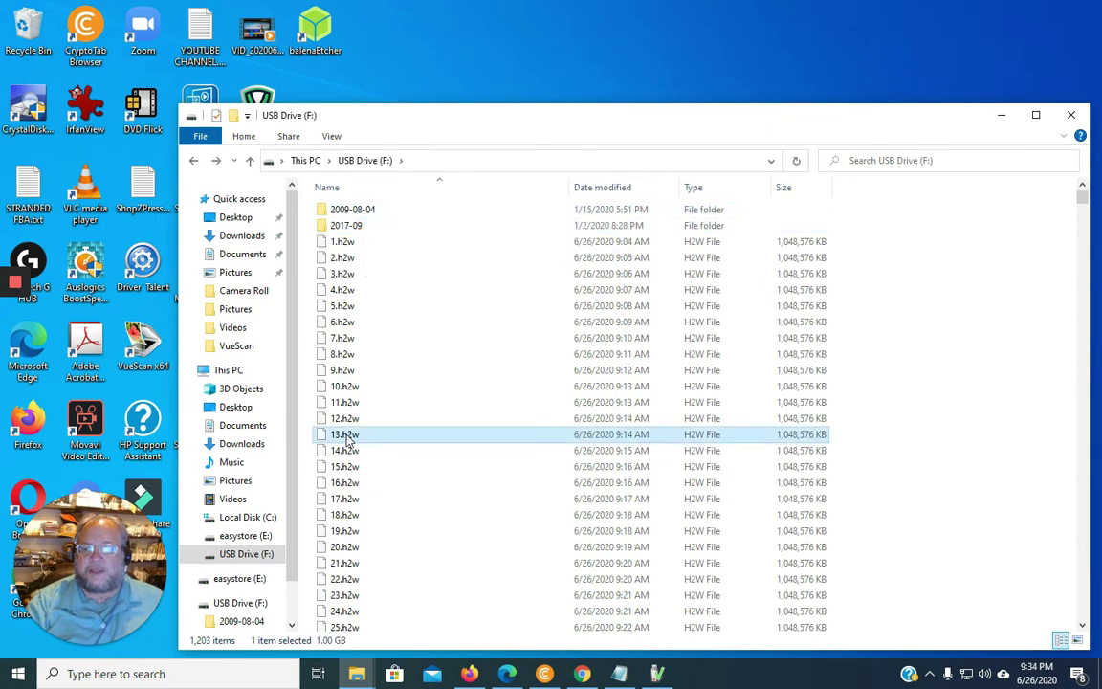
pyautogui.scroll(-20, 1048, 474)
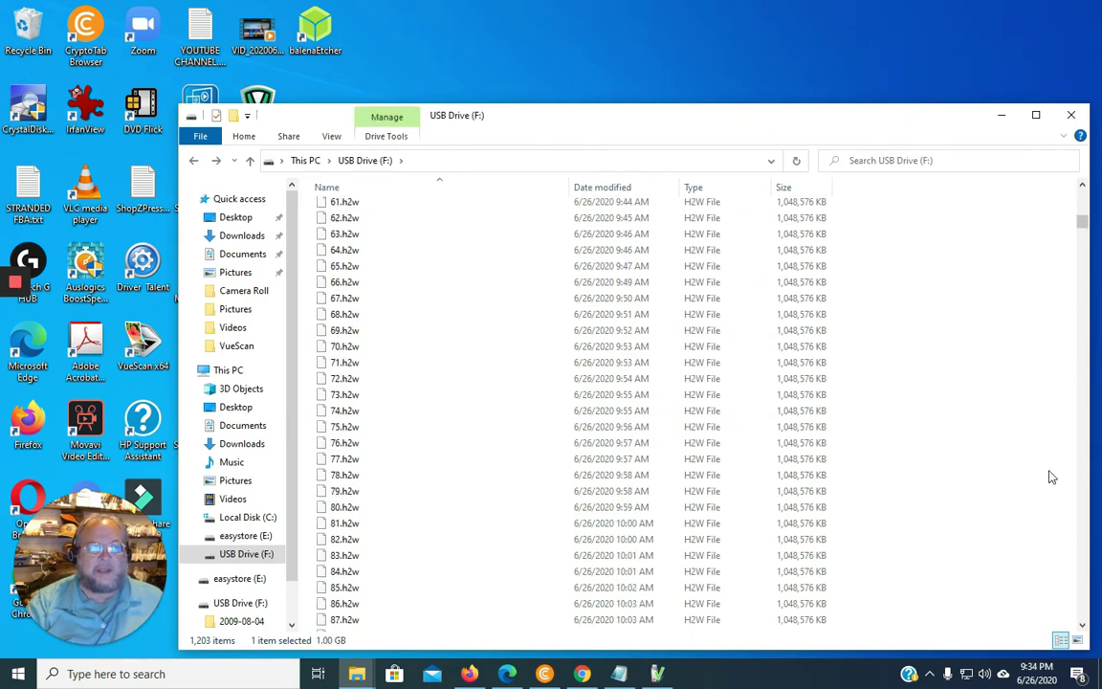
pyautogui.moveTo(1048, 549); pyautogui.dragTo(1090, 555)
pyautogui.scroll(-6, 1073, 554)
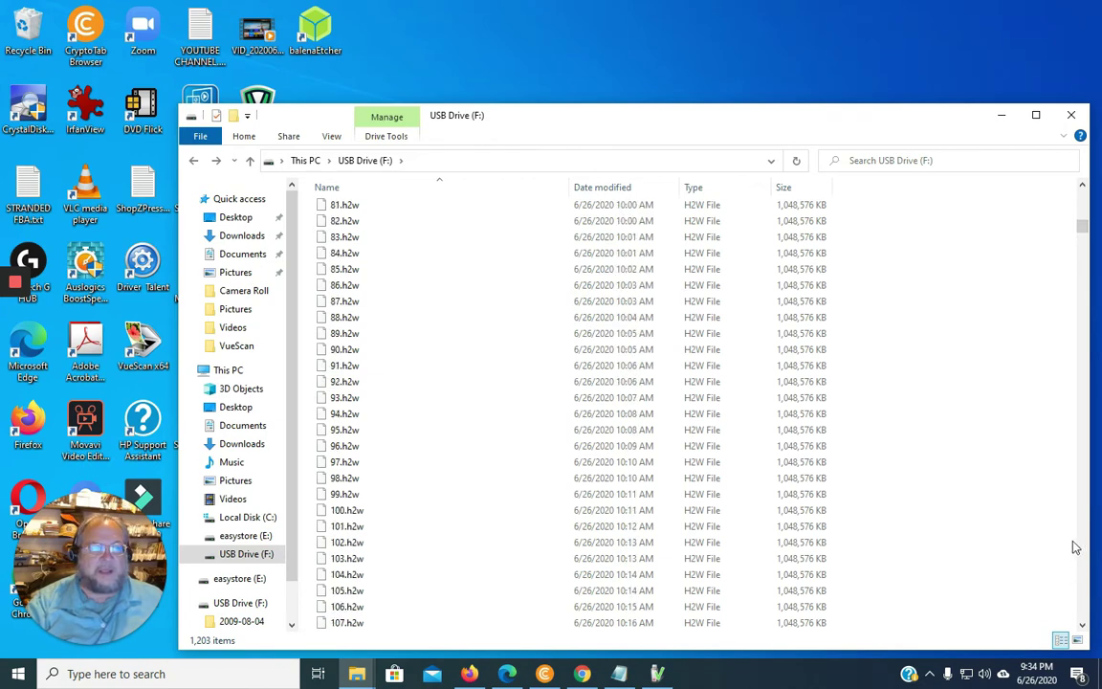
pyautogui.scroll(-1, 1083, 244)
pyautogui.scroll(-20, 1084, 382)
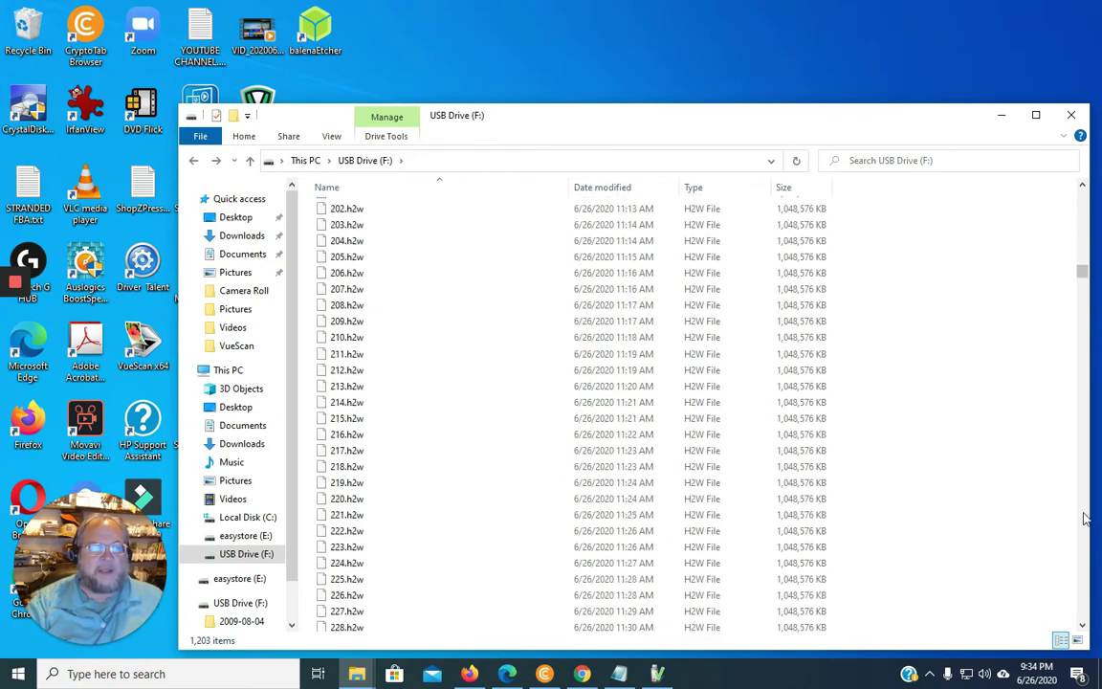
pyautogui.scroll(-10, 1082, 541)
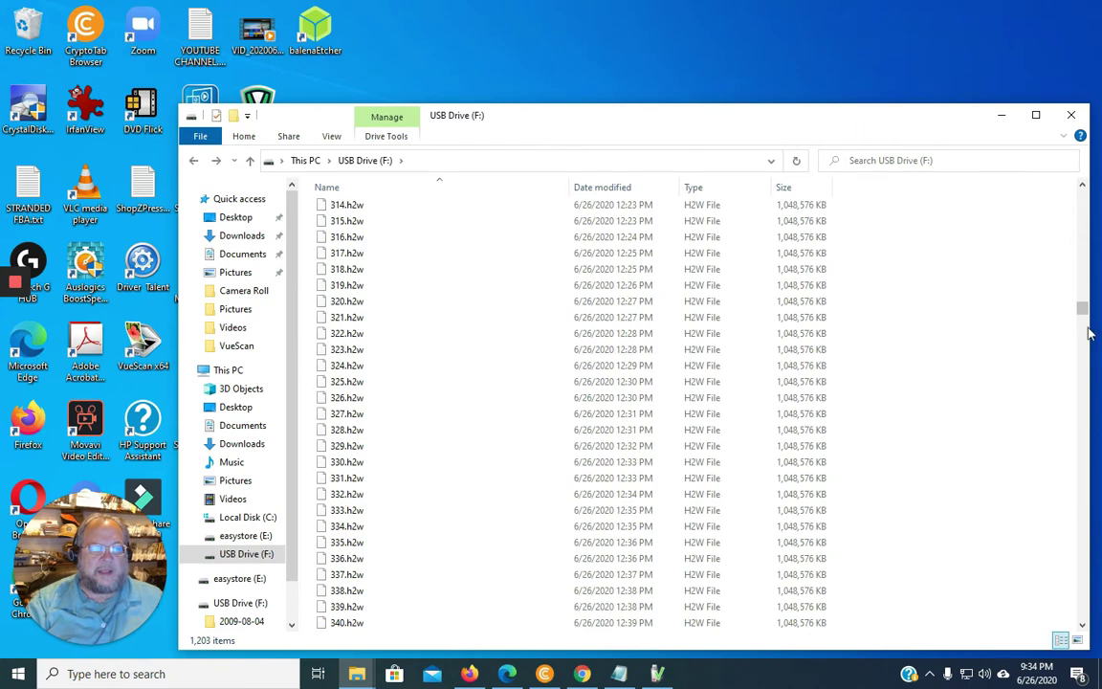
pyautogui.scroll(-20, 1086, 517)
pyautogui.moveTo(1086, 507); pyautogui.dragTo(1086, 632)
pyautogui.scroll(5, 375, 469)
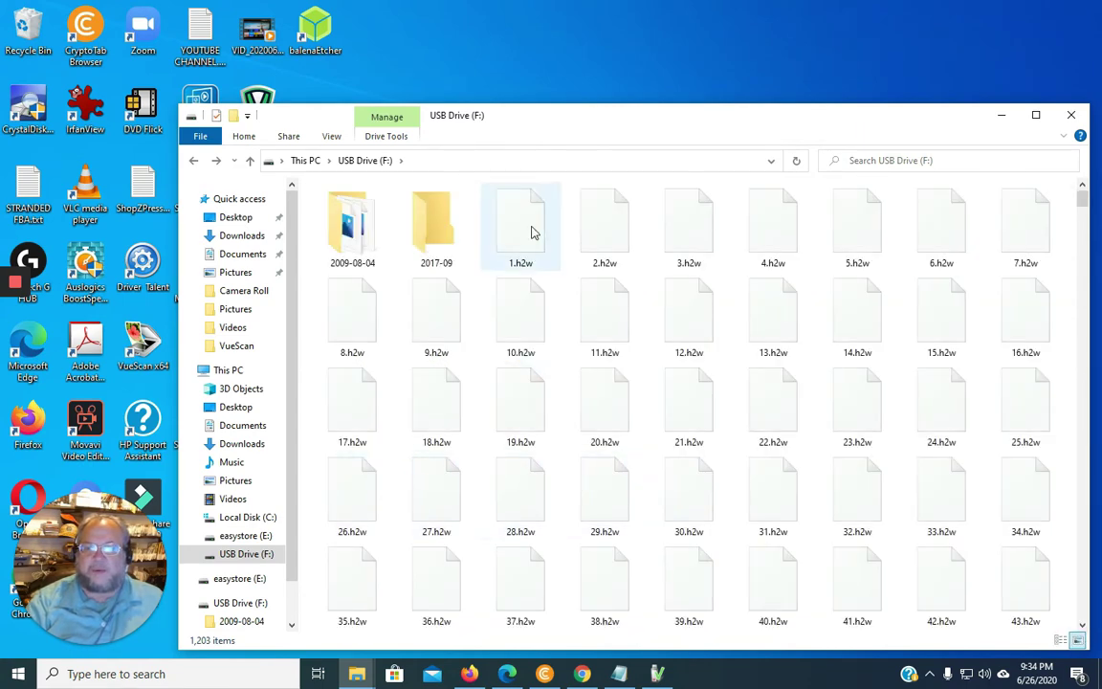
# List USB Drive (F:) in Details view again and examine the files down to the MP4 videos after the last H2W file
pyautogui.click(332, 136)
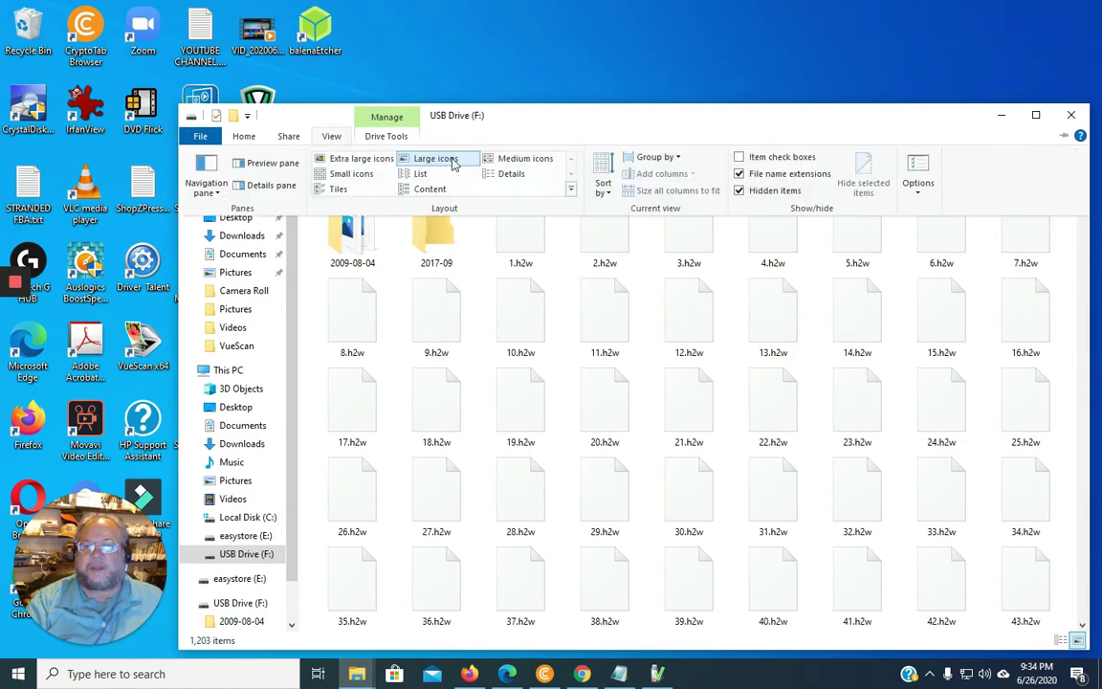
pyautogui.click(509, 172)
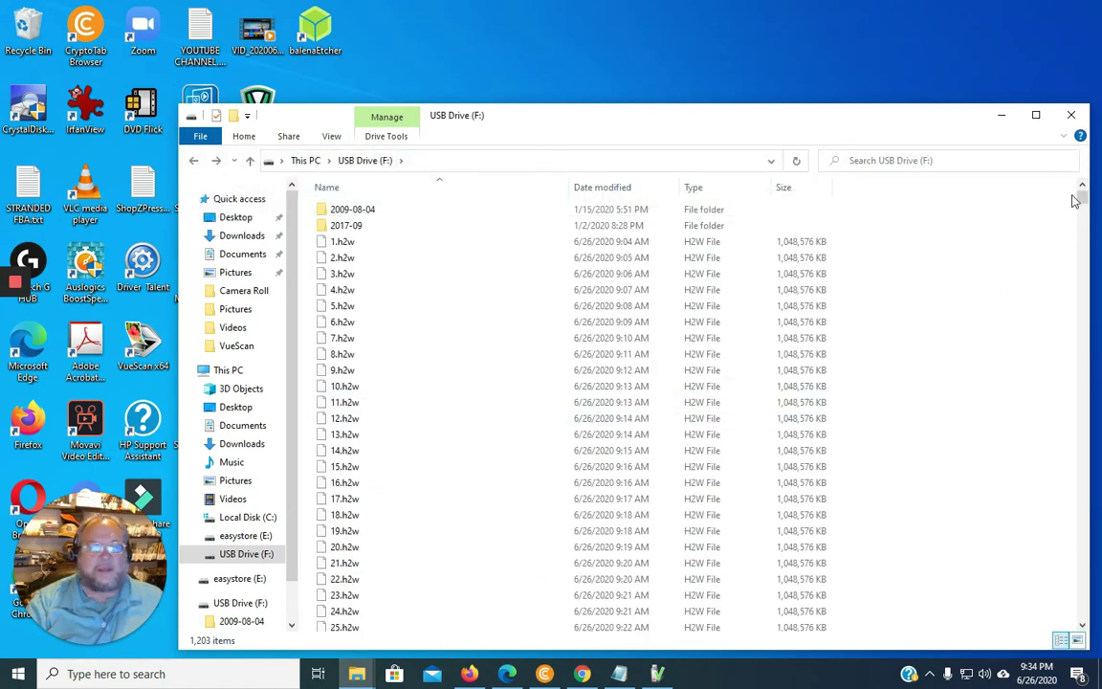
pyautogui.scroll(-4, 1075, 395)
pyautogui.scroll(-4, 1075, 395)
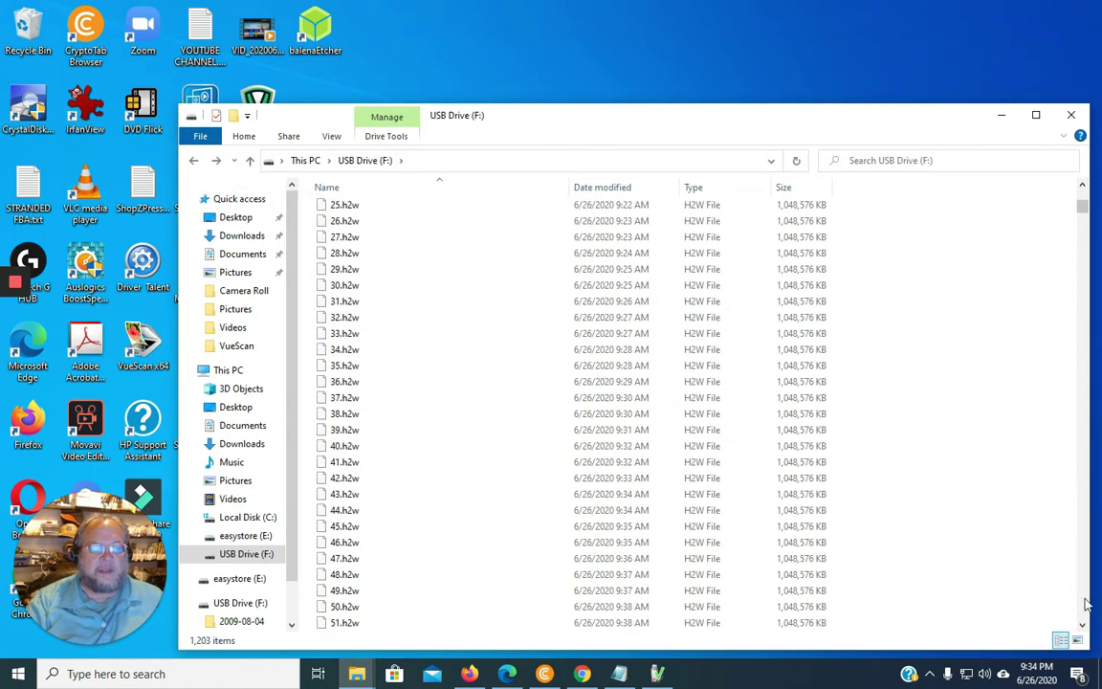
pyautogui.scroll(-16, 1084, 603)
pyautogui.scroll(-20, 1085, 602)
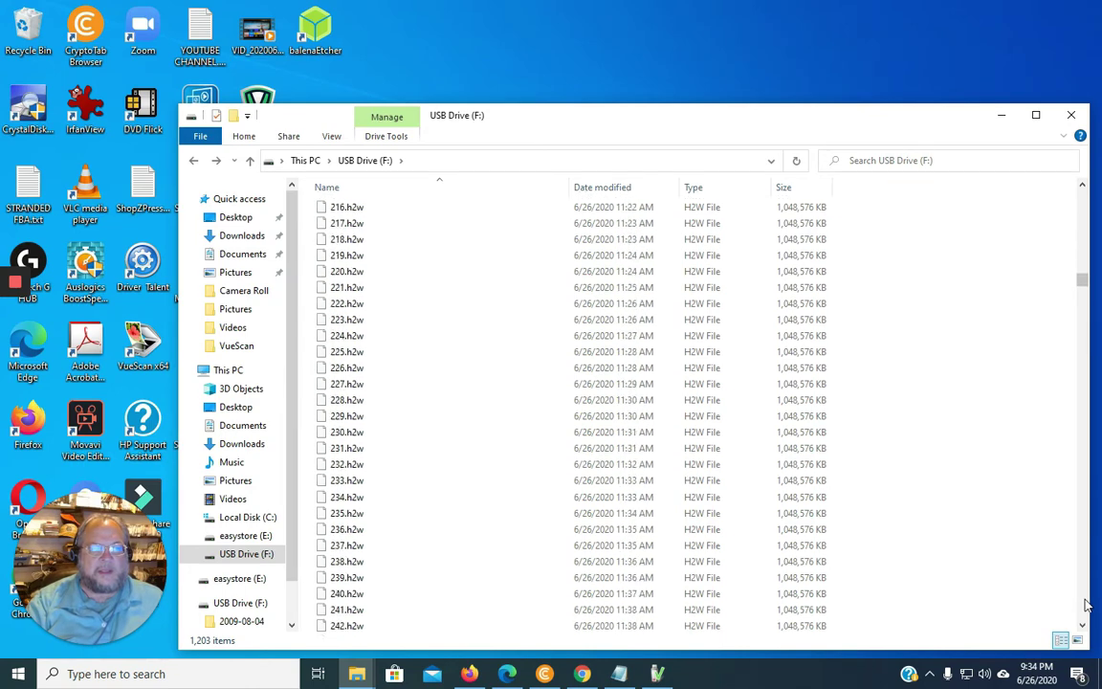
pyautogui.scroll(-20, 1085, 602)
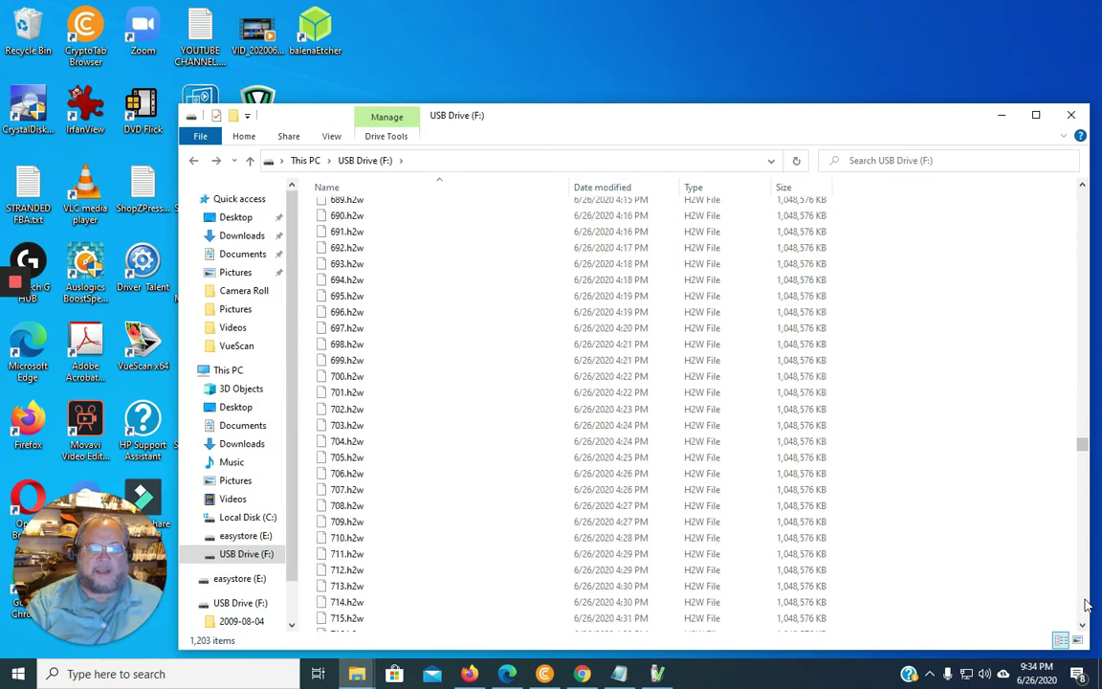
pyautogui.scroll(-20, 1085, 603)
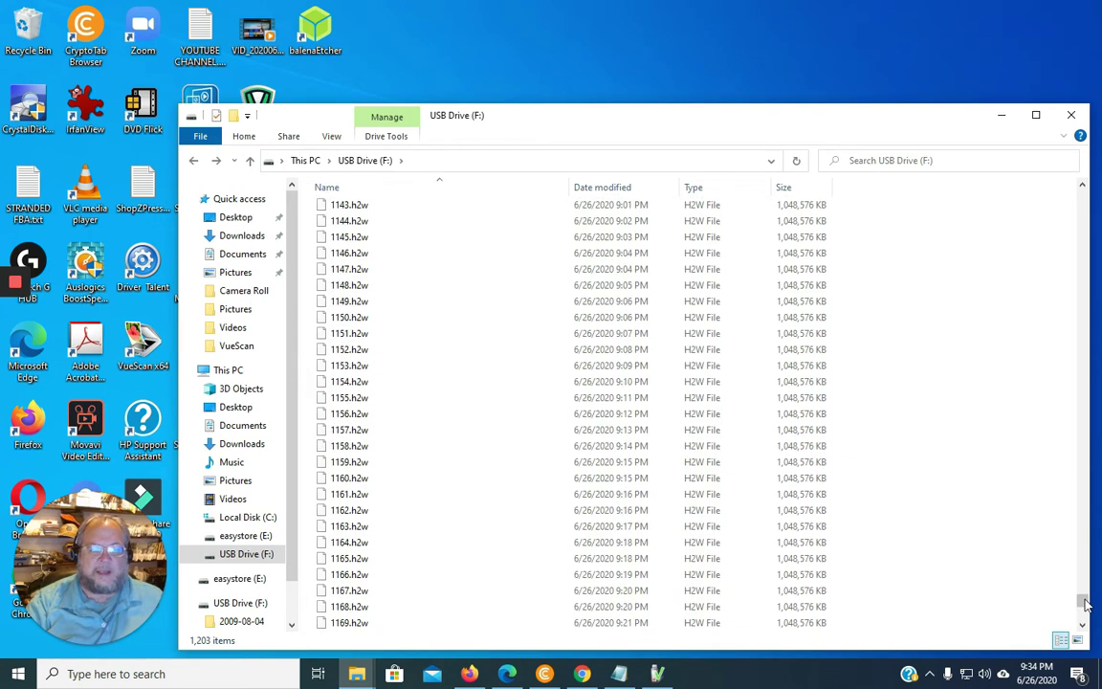
pyautogui.scroll(-4, 1085, 627)
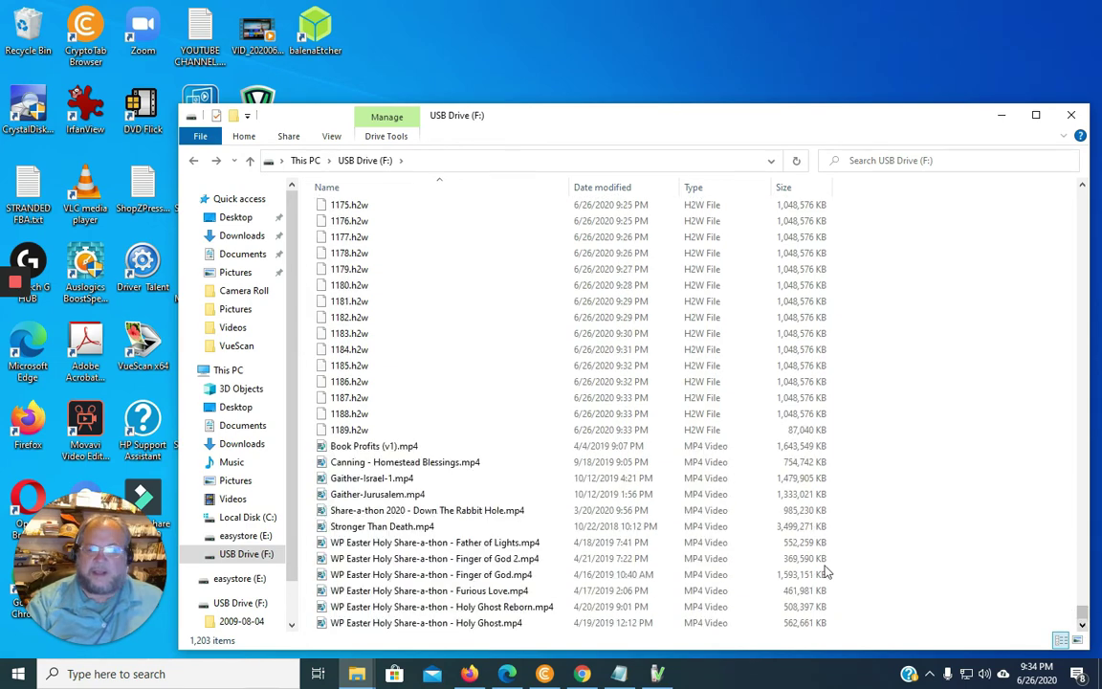
# Try playing Gaither-Jurusalem.mp4 from USB Drive (F:) in Photos and close the viewer
pyautogui.rightClick(364, 499)
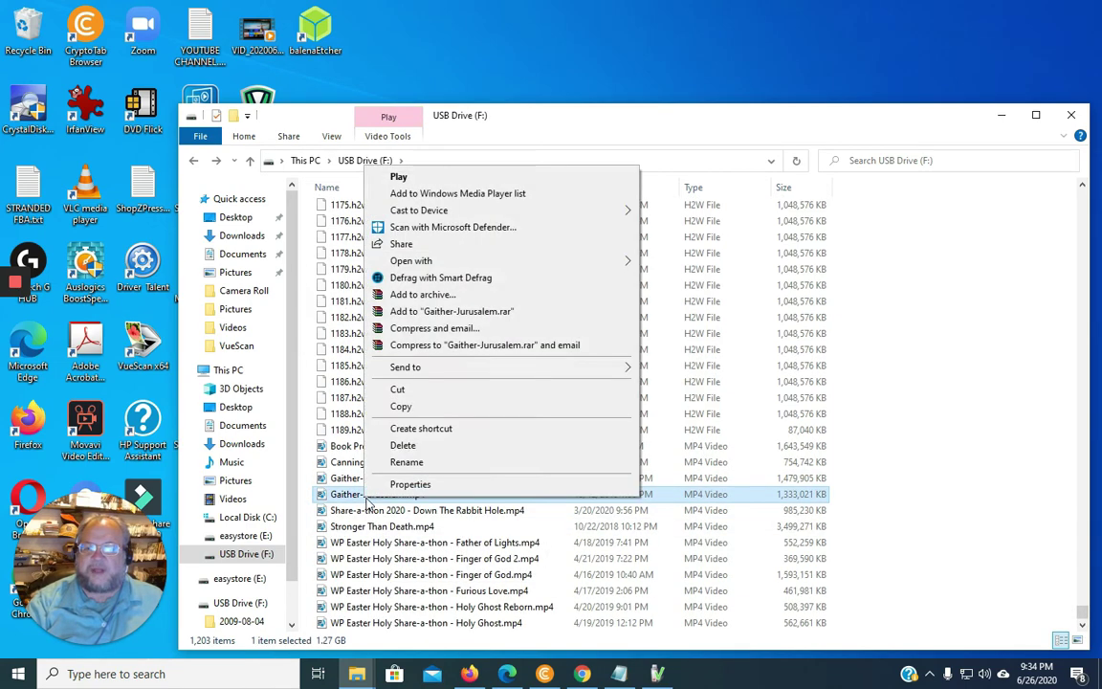
pyautogui.moveTo(418, 263)
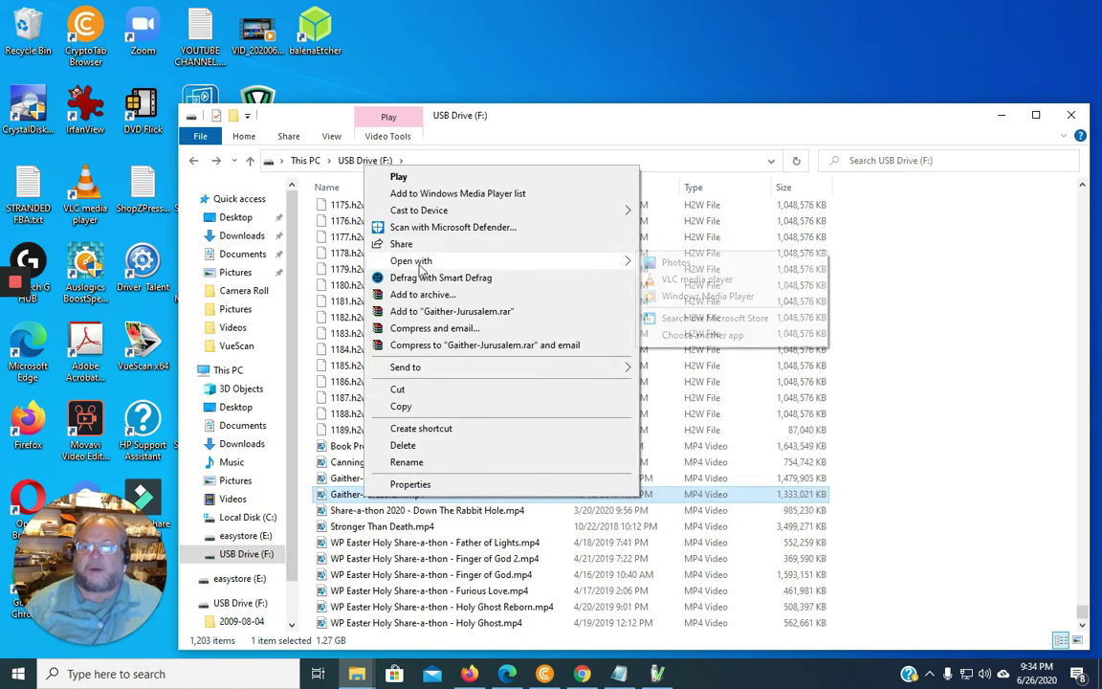
pyautogui.click(674, 279)
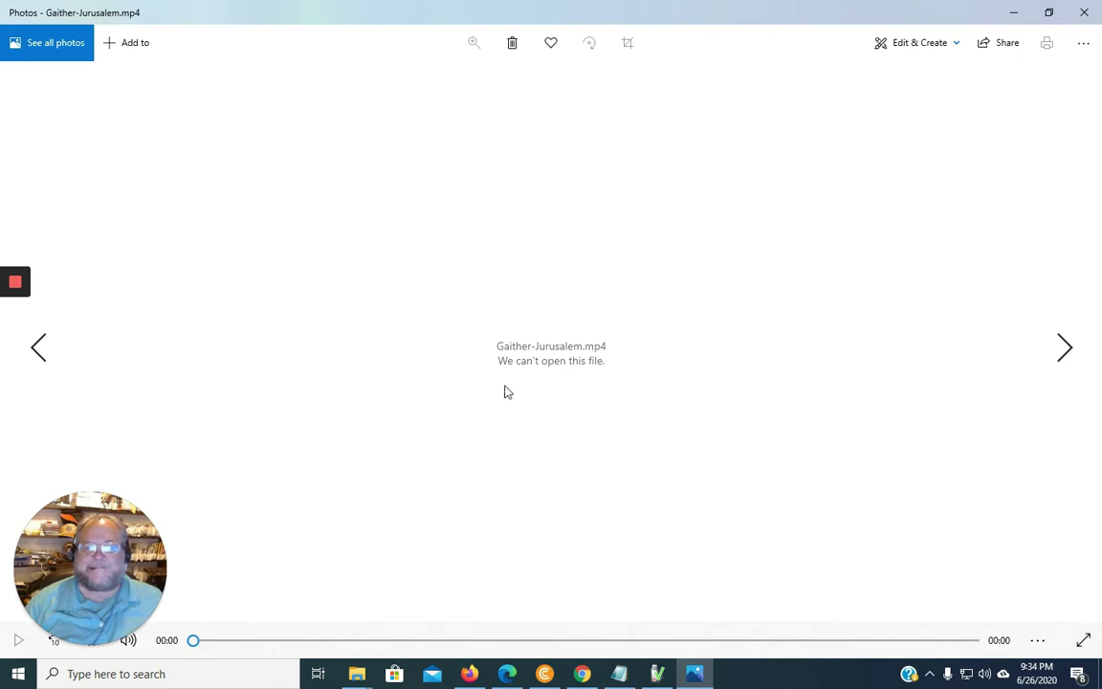
pyautogui.click(1082, 14)
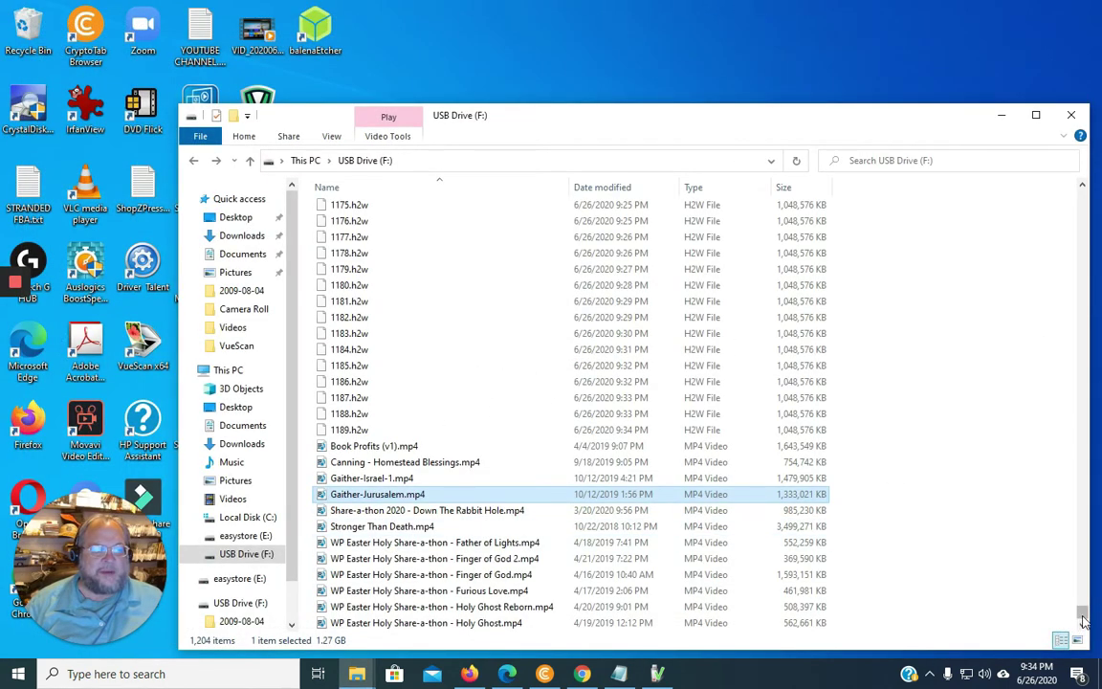
# Reopen the copied 2009-08-04 folder on USB Drive (F:) and select P1010124.jpg
pyautogui.scroll(11, 909, 603)
pyautogui.moveTo(1090, 220); pyautogui.dragTo(1062, 207)
pyautogui.scroll(20, 1055, 208)
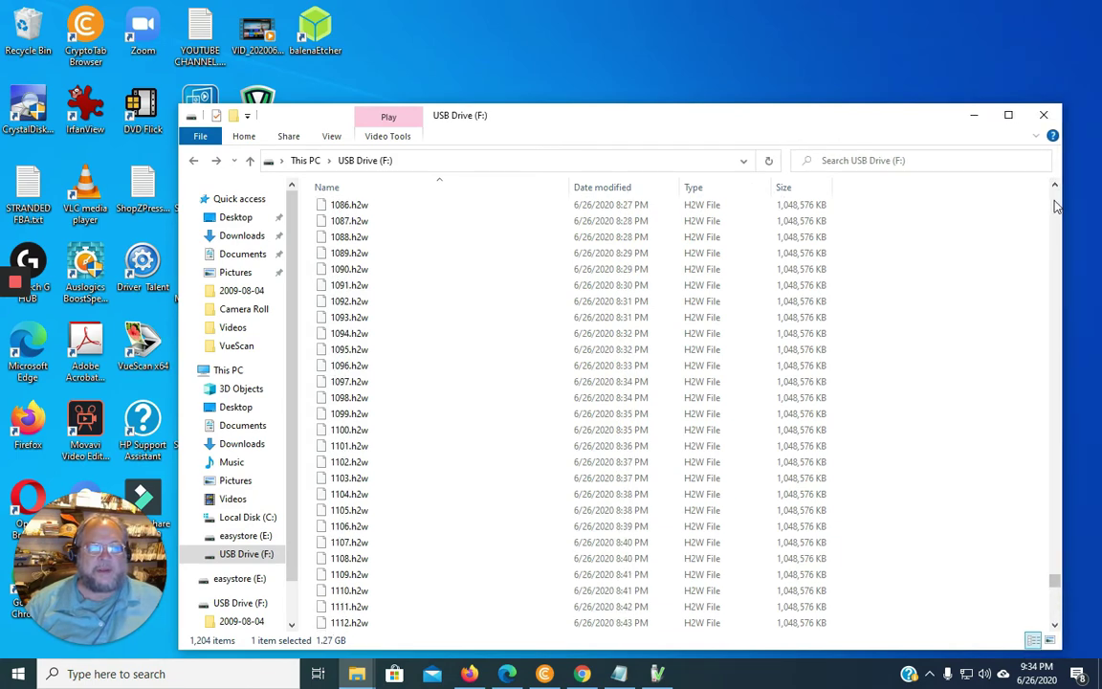
pyautogui.scroll(20, 1055, 208)
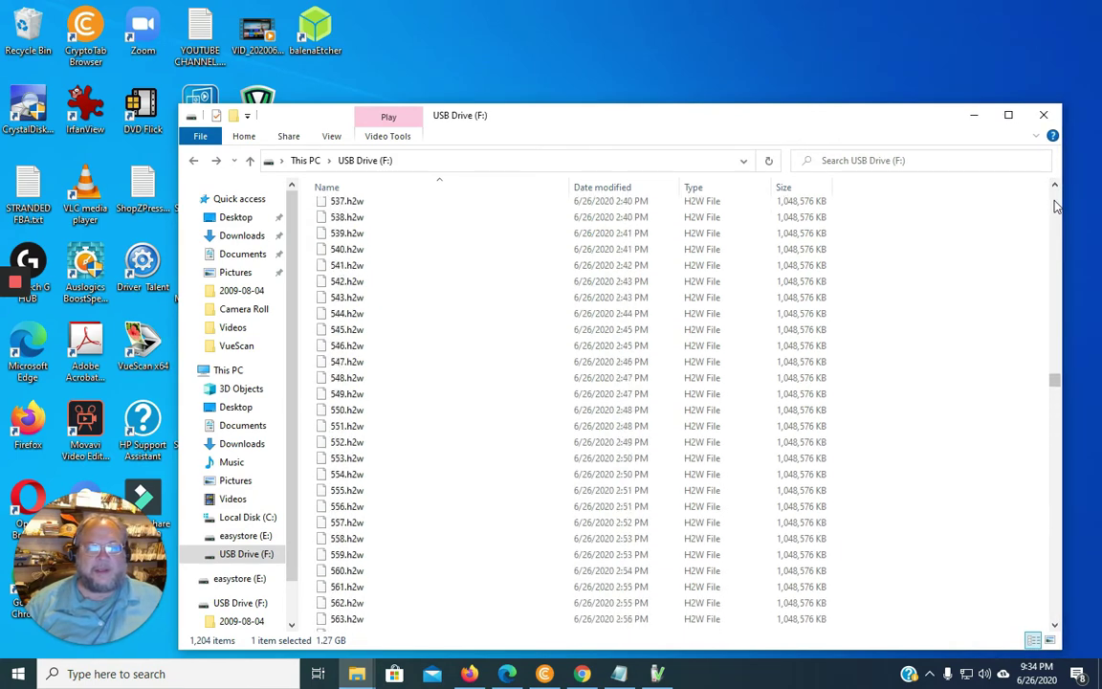
pyautogui.scroll(20, 1056, 208)
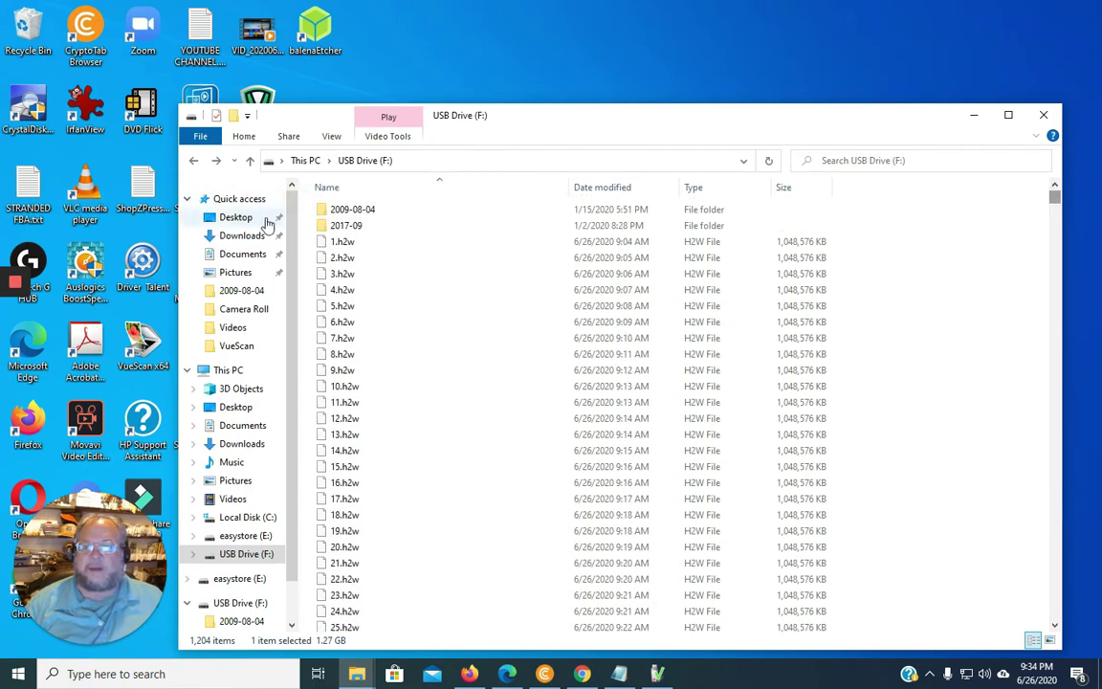
pyautogui.doubleClick(337, 210)
pyautogui.click(356, 281)
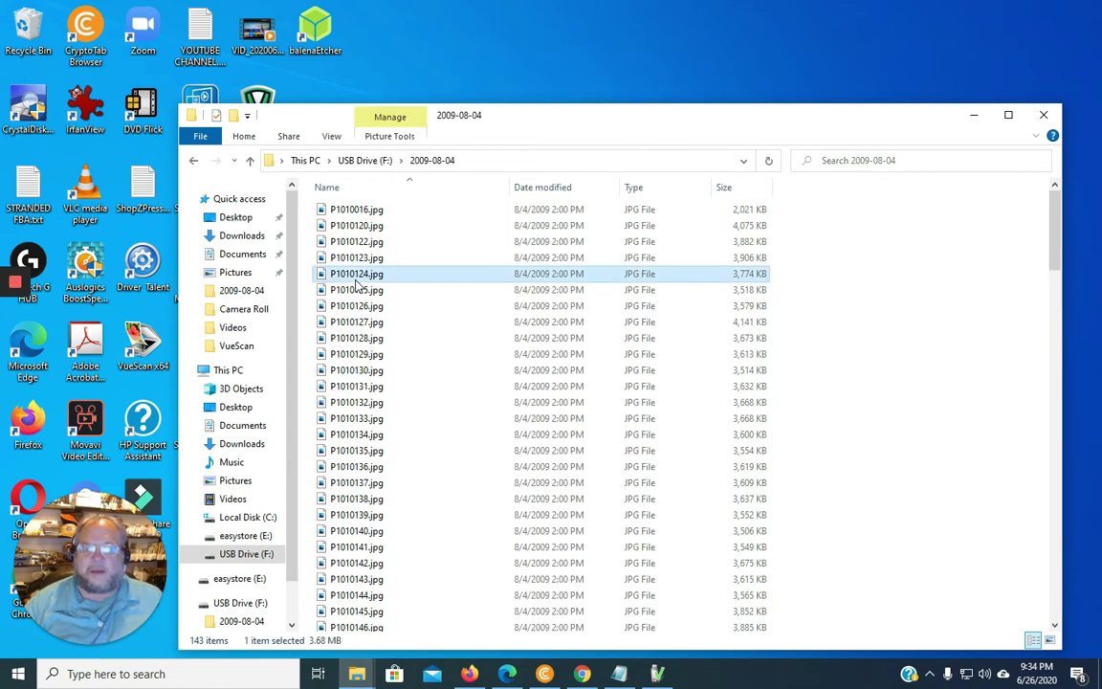
# Select all pictures in the copied 2009-08-04 folder and examine their names, dates and sizes
pyautogui.hotkey('ctrl', 'a')
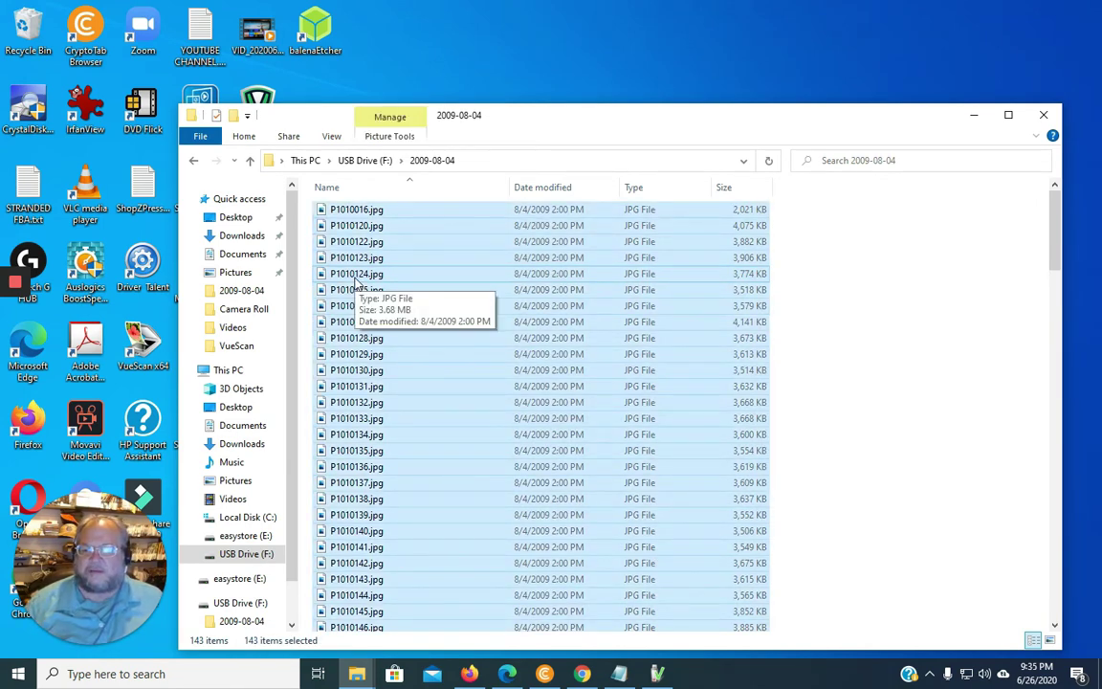
pyautogui.scroll(-4, 377, 474)
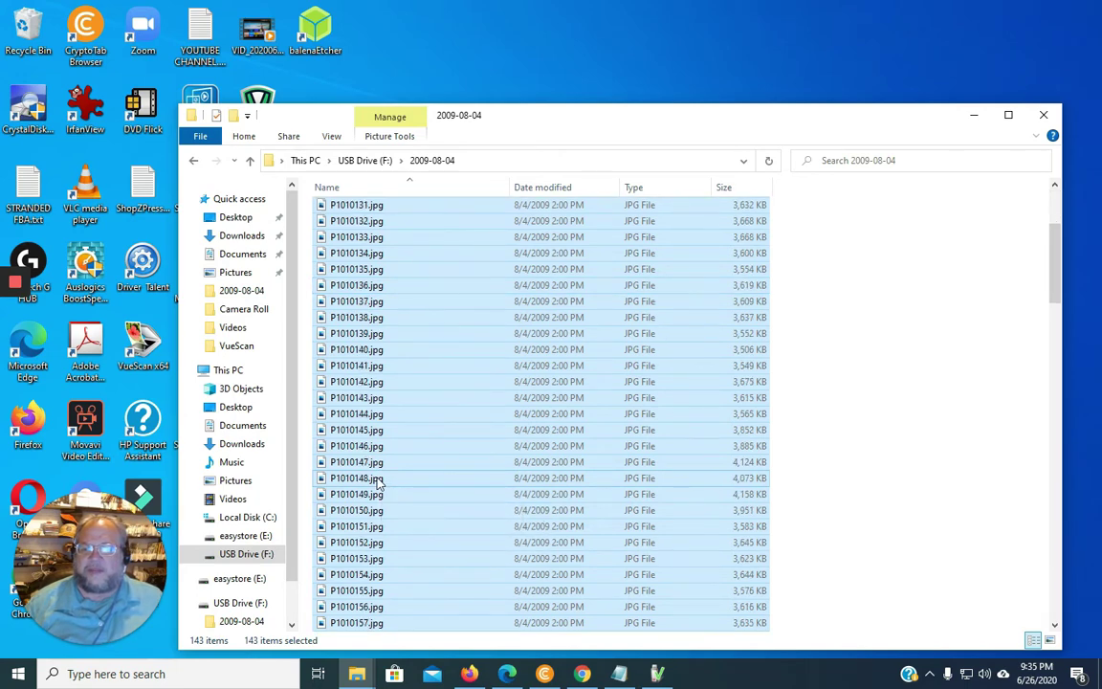
pyautogui.scroll(-11, 376, 480)
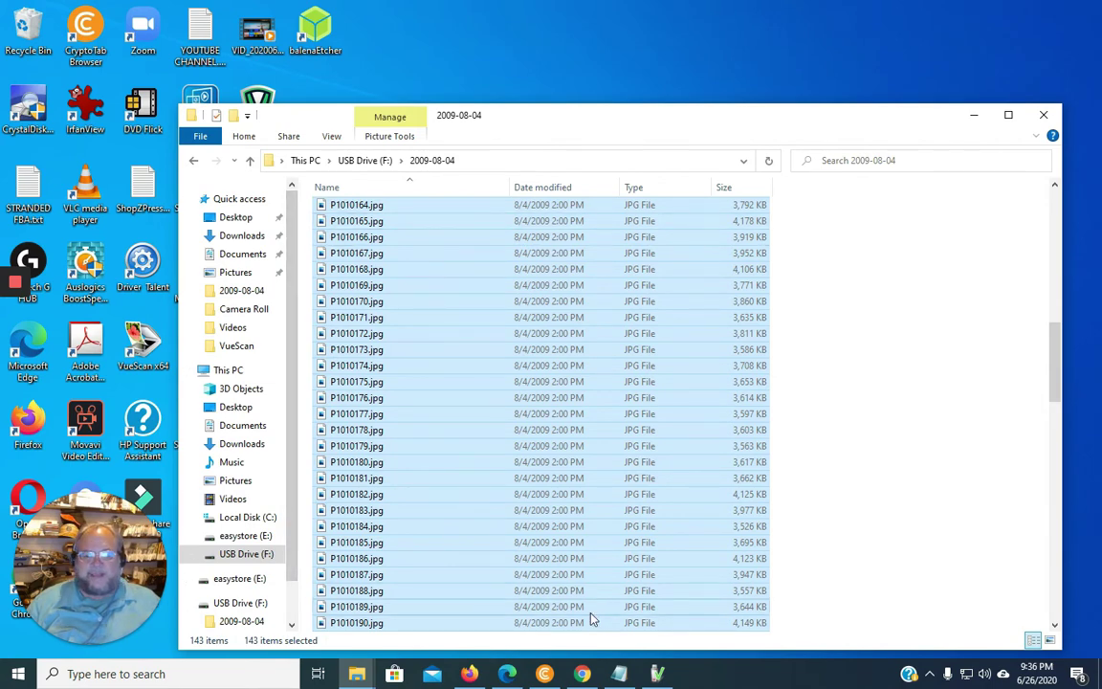
# Switch to H2testw to check its writing progress and dismiss the Facebook notification
pyautogui.click(657, 673)
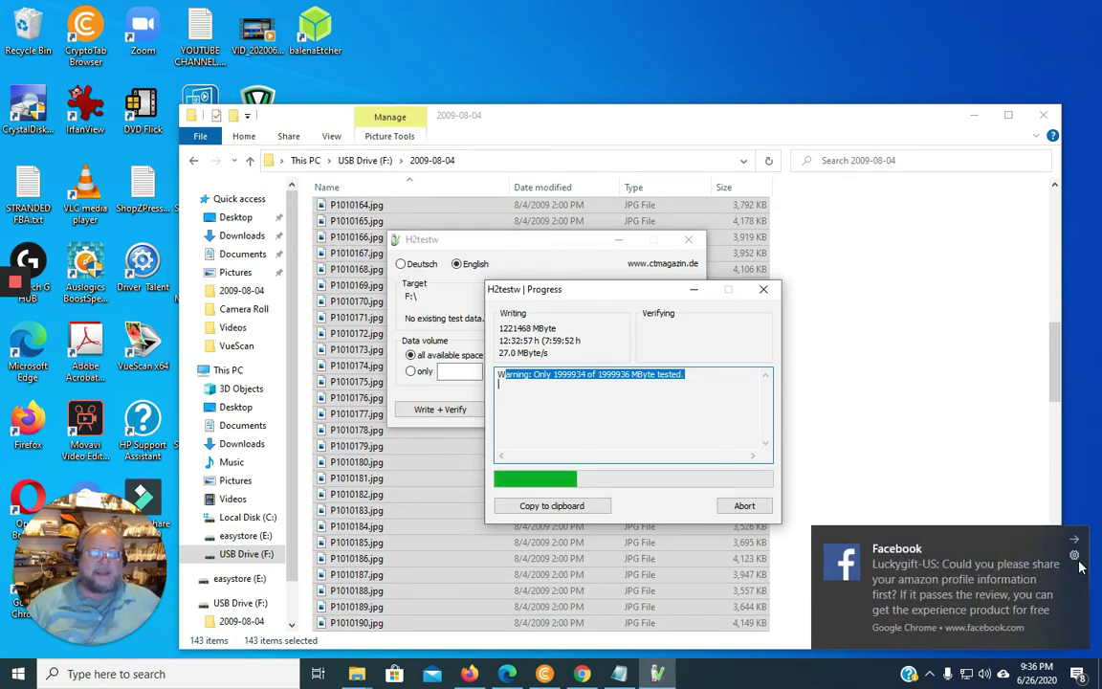
pyautogui.click(1077, 545)
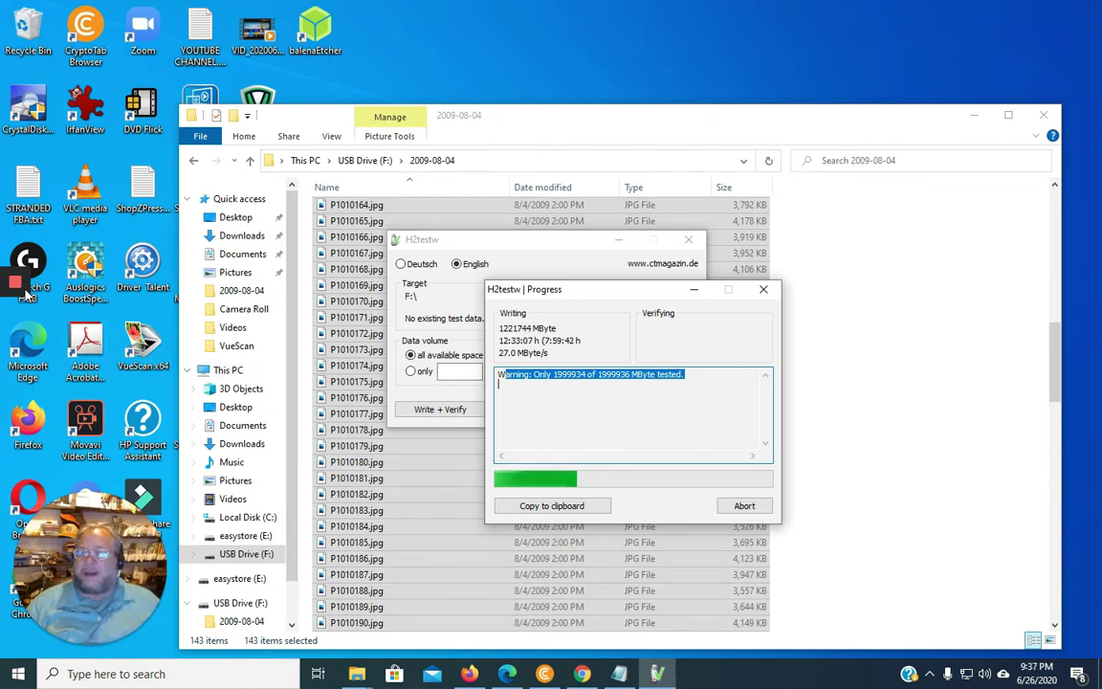
pyautogui.moveTo(15, 285)
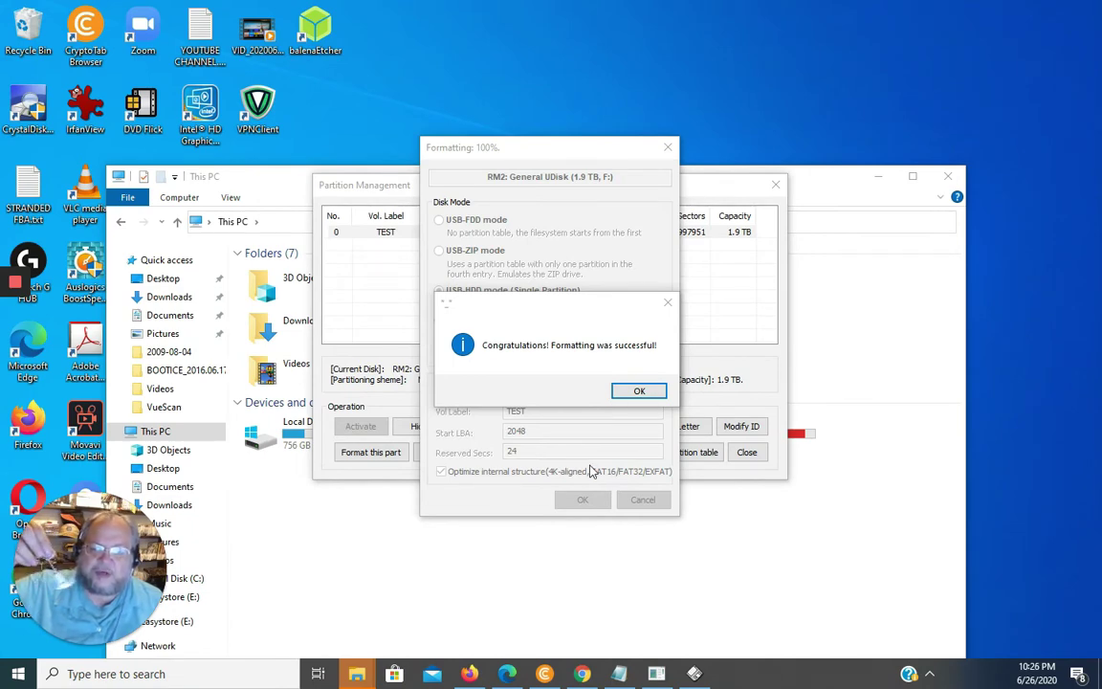
# Acknowledge the formatting and disk error messages, exit BOOTICE, and decline formatting the disk in drive G:
pyautogui.click(649, 391)
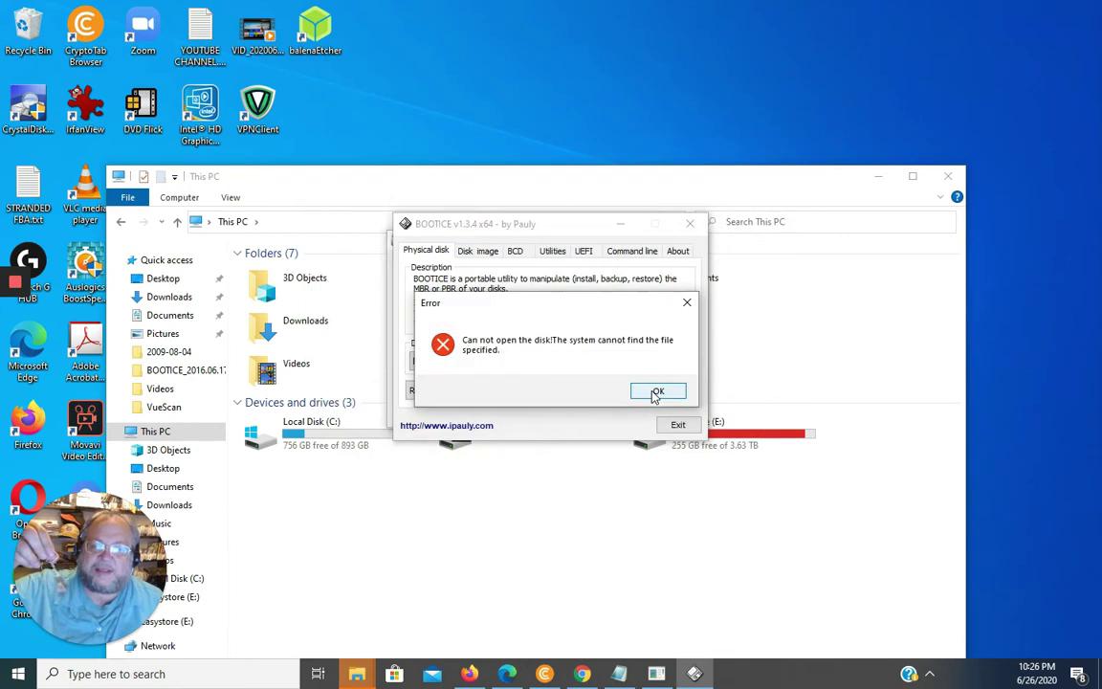
pyautogui.click(674, 394)
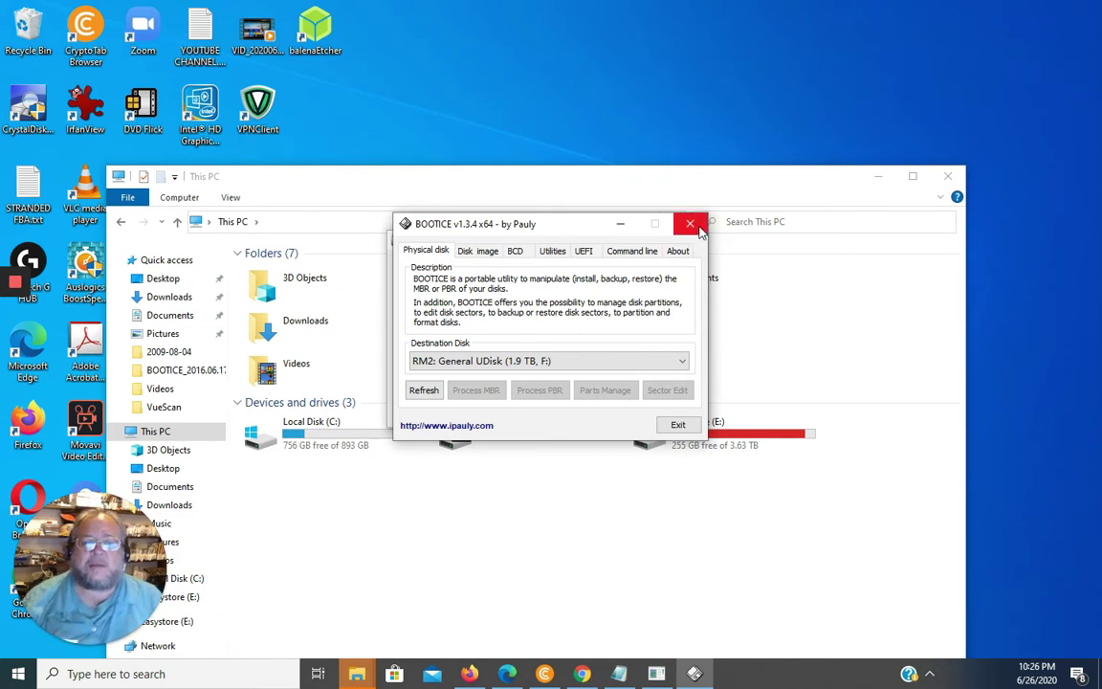
pyautogui.click(689, 224)
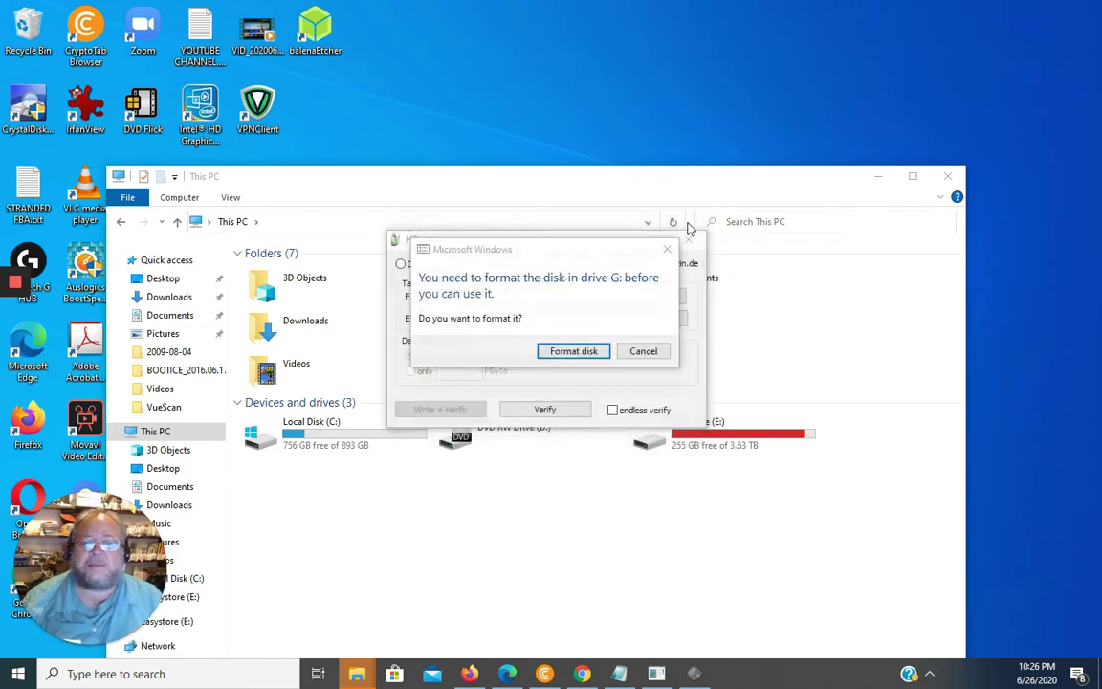
pyautogui.click(643, 351)
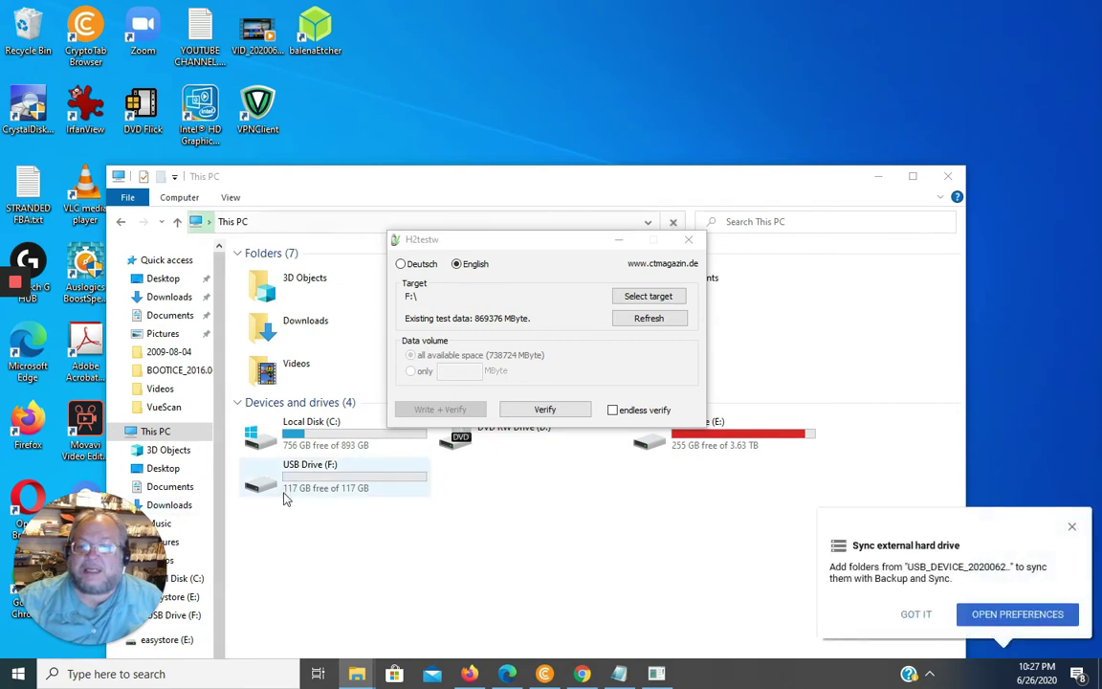
# Dismiss the Backup and Sync notification, then check the contents of USB Drive (F:) and close its window
pyautogui.click(1072, 526)
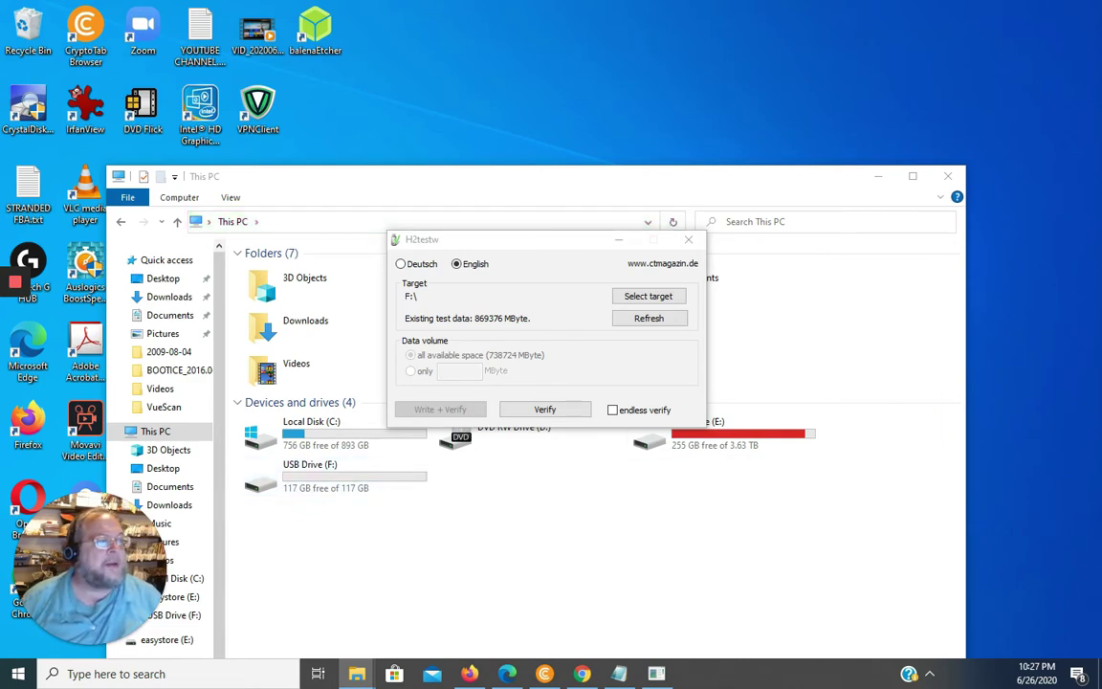
pyautogui.moveTo(682, 135); pyautogui.dragTo(745, 130)
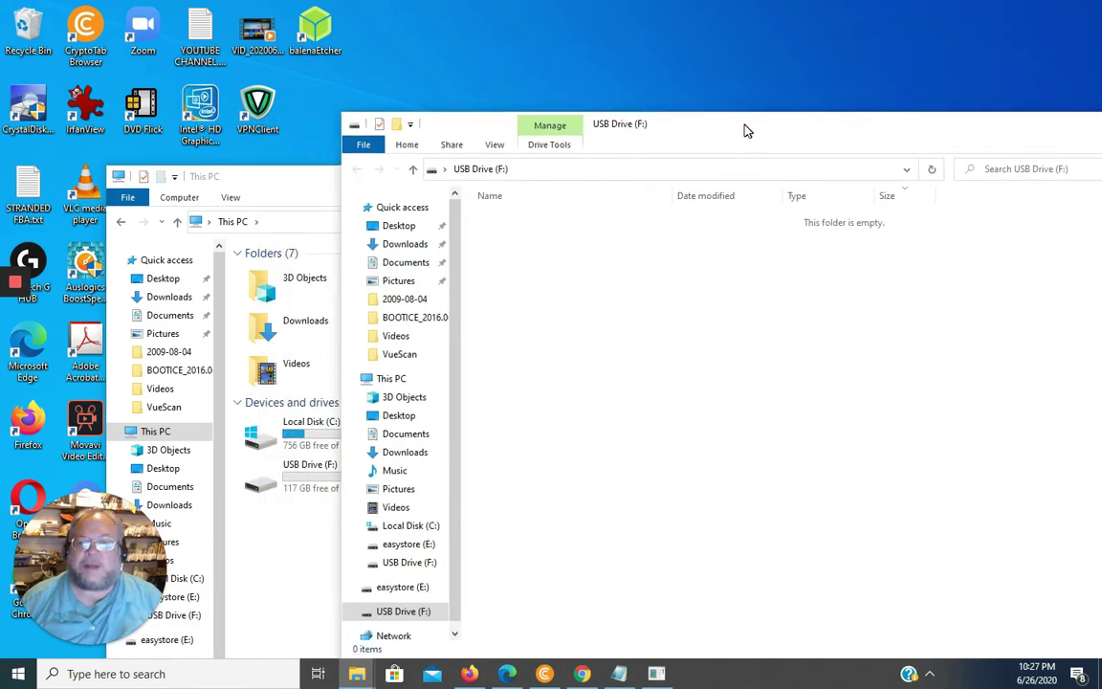
pyautogui.click(496, 145)
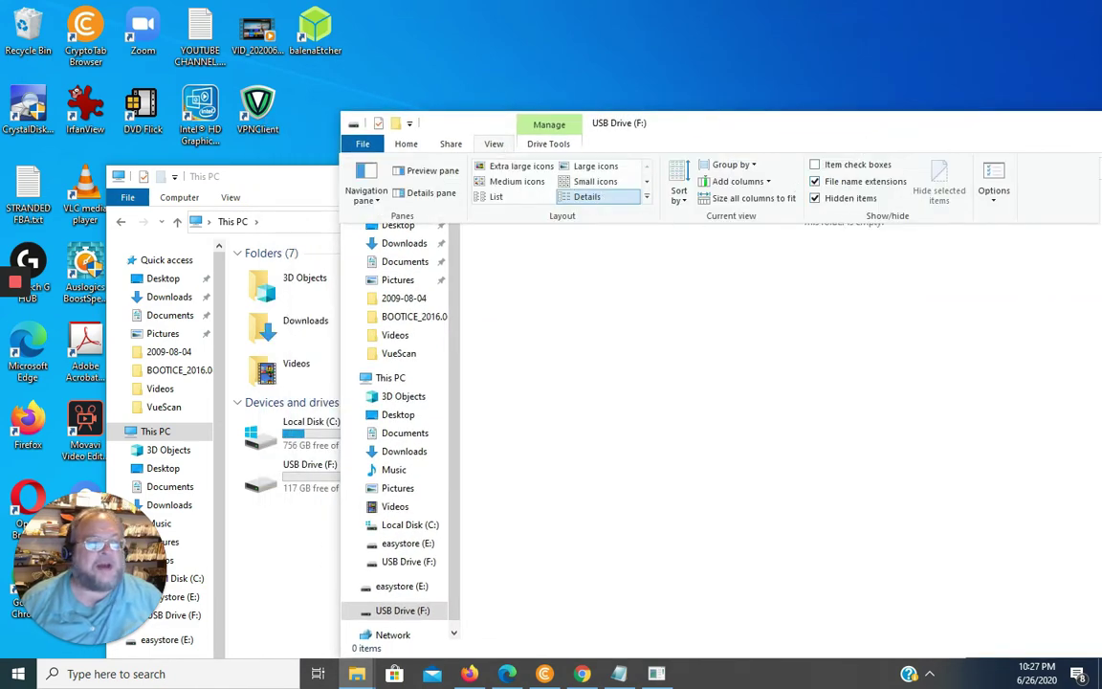
pyautogui.hotkey('alt', 'F4')
# Start a new H2testw Write + Verify test in English on all available space of USB Drive (F:)
pyautogui.click(548, 594)
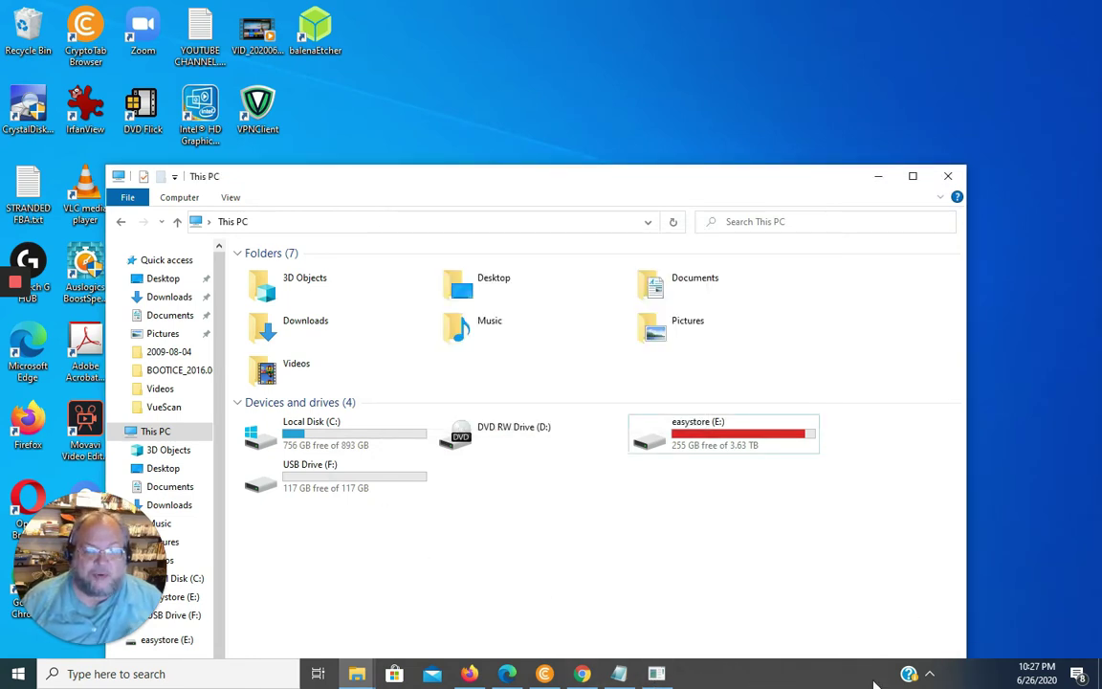
pyautogui.moveTo(544, 674)
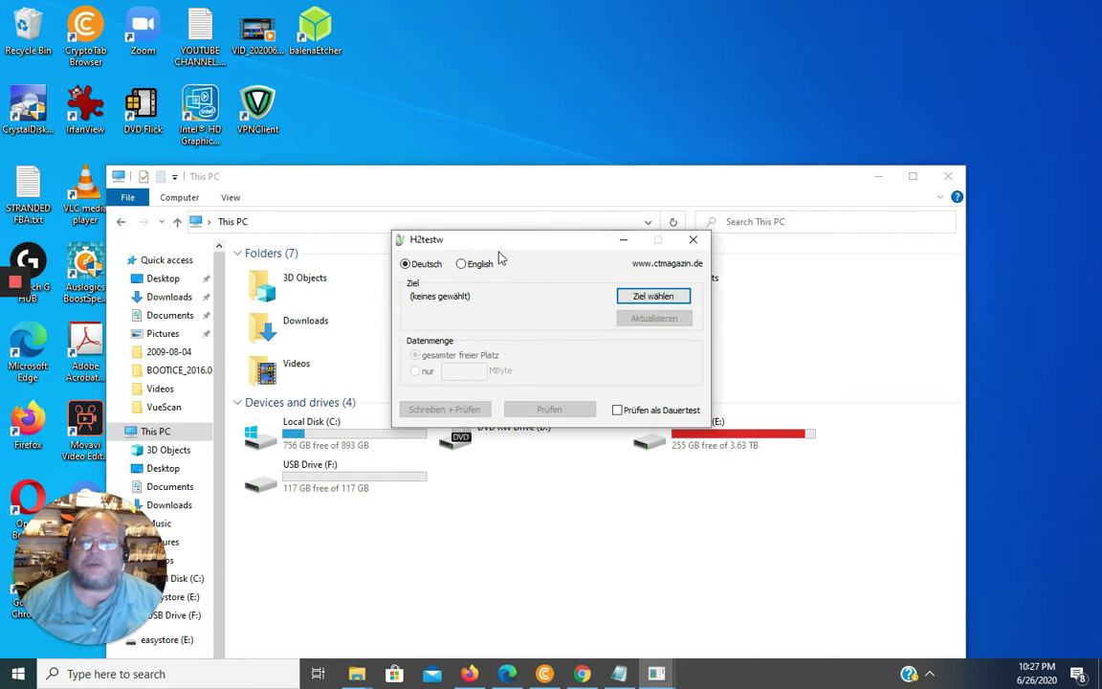
pyautogui.click(480, 265)
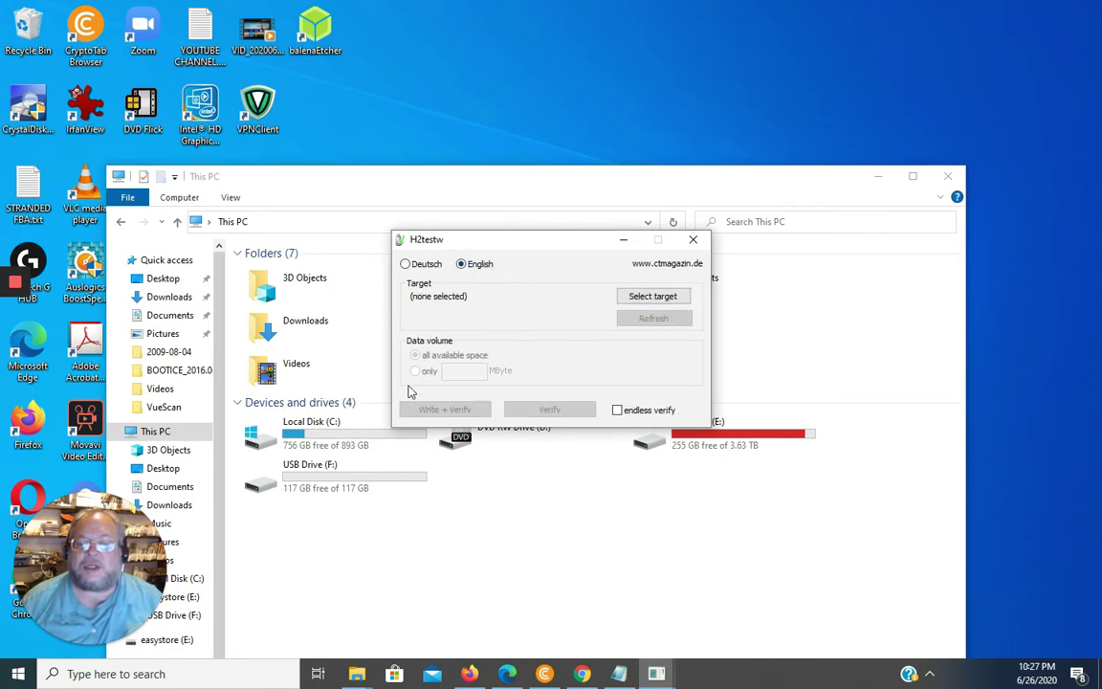
pyautogui.click(654, 297)
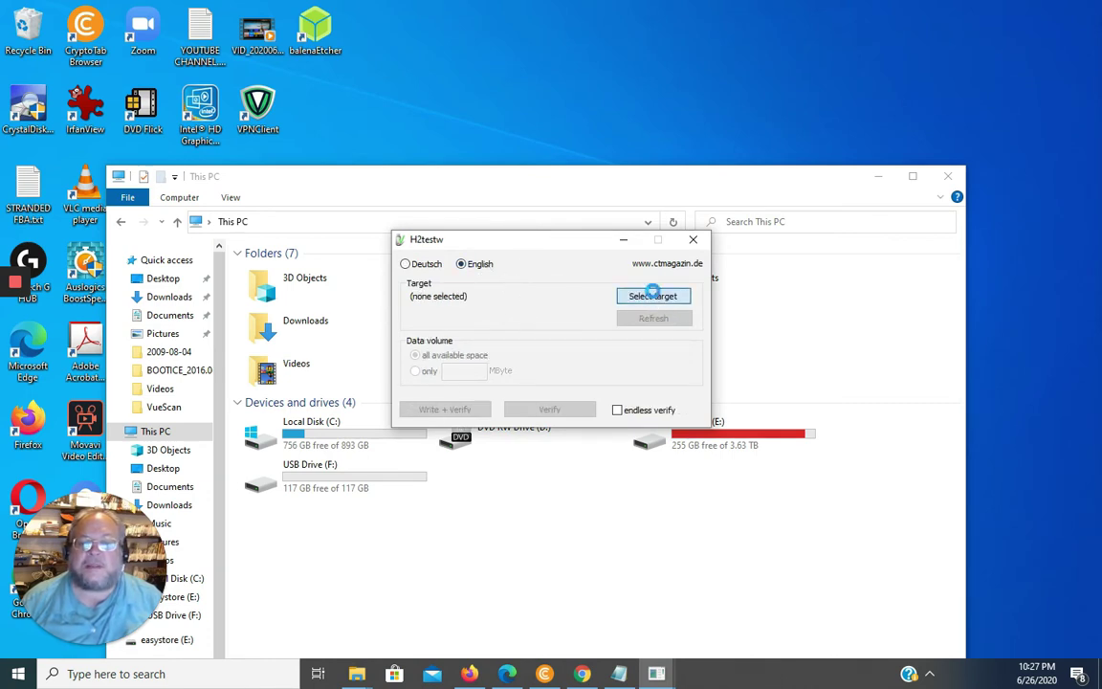
pyautogui.click(508, 358)
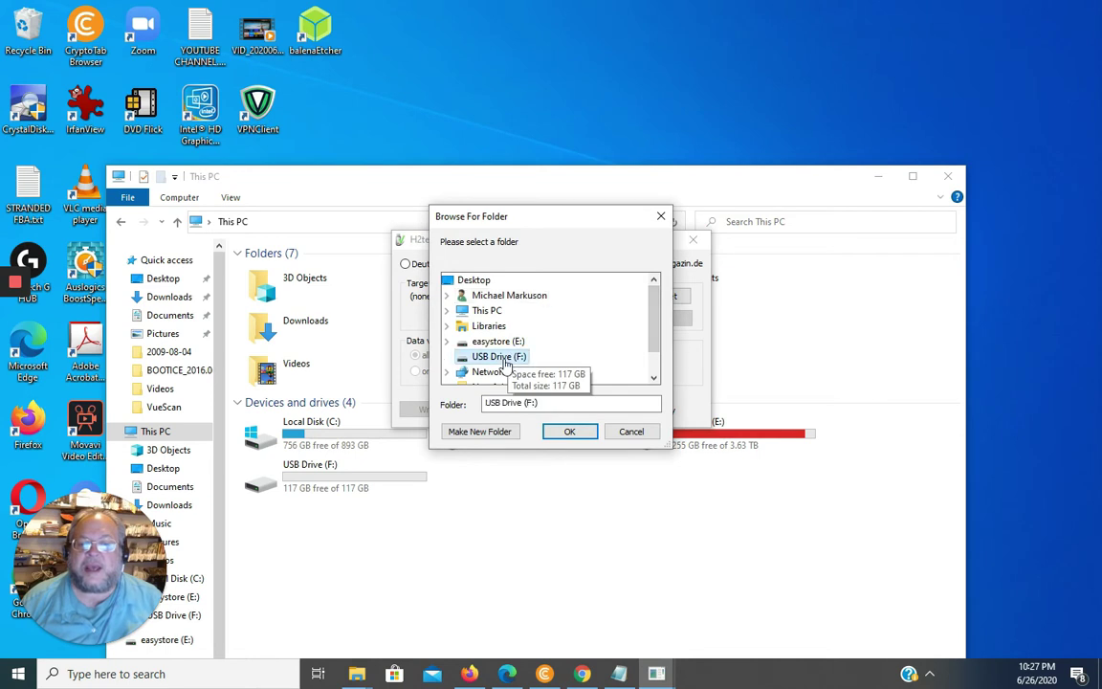
pyautogui.click(570, 431)
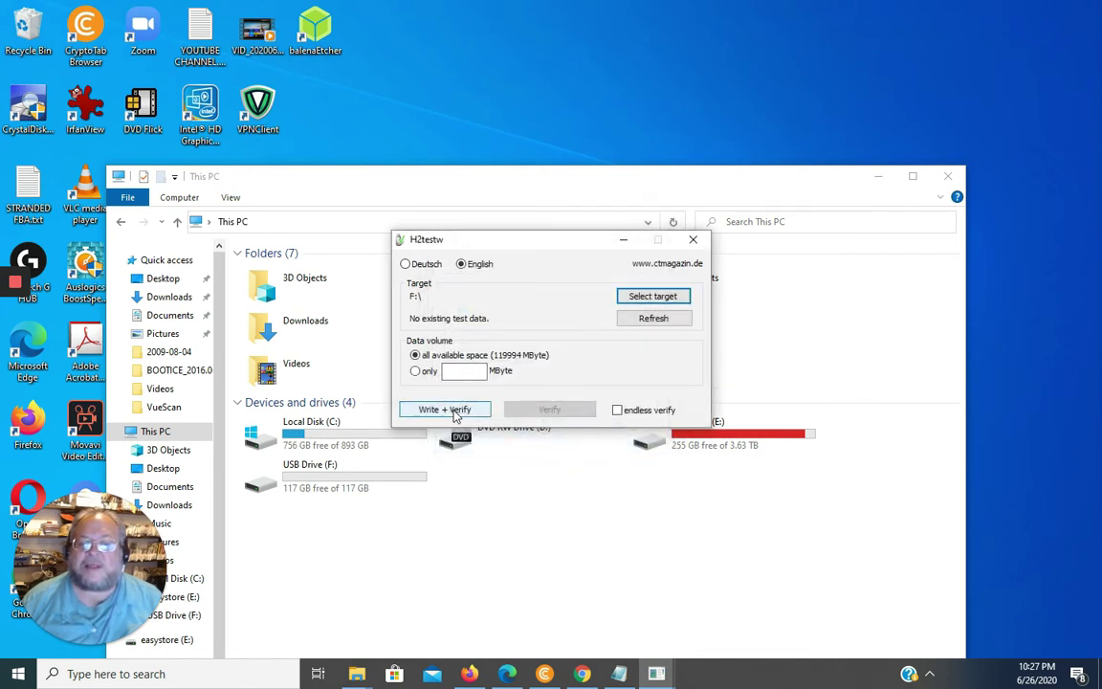
pyautogui.click(455, 411)
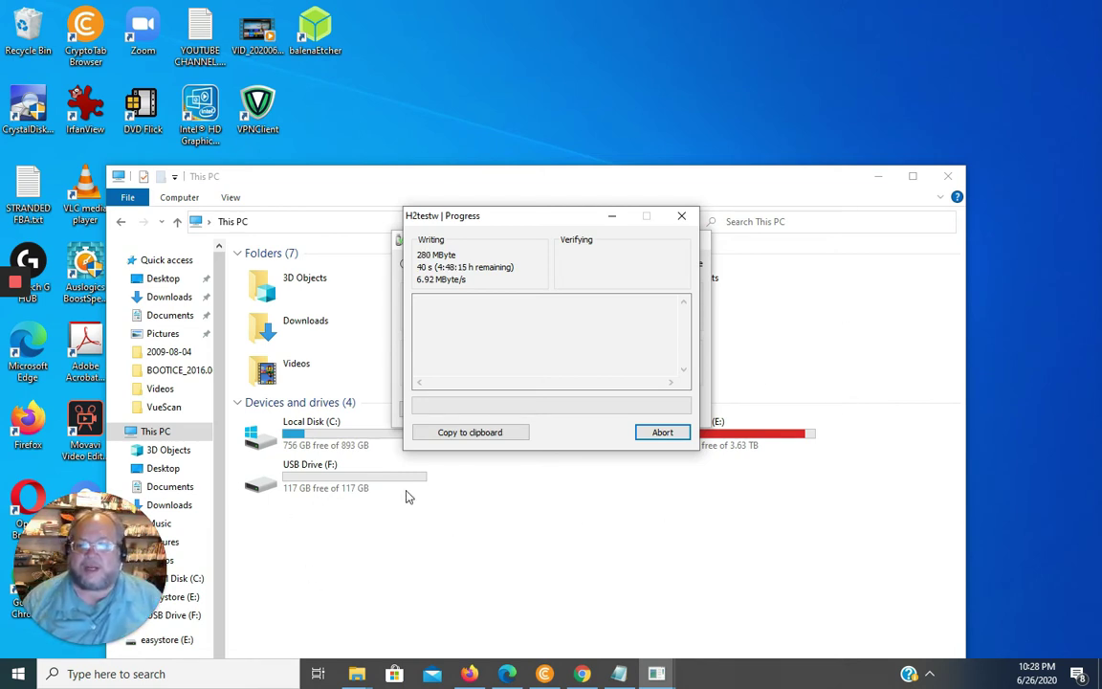
# Open USB Drive (F:) and refresh the listing repeatedly to check the growing size of 1.h2w
pyautogui.click(337, 486)
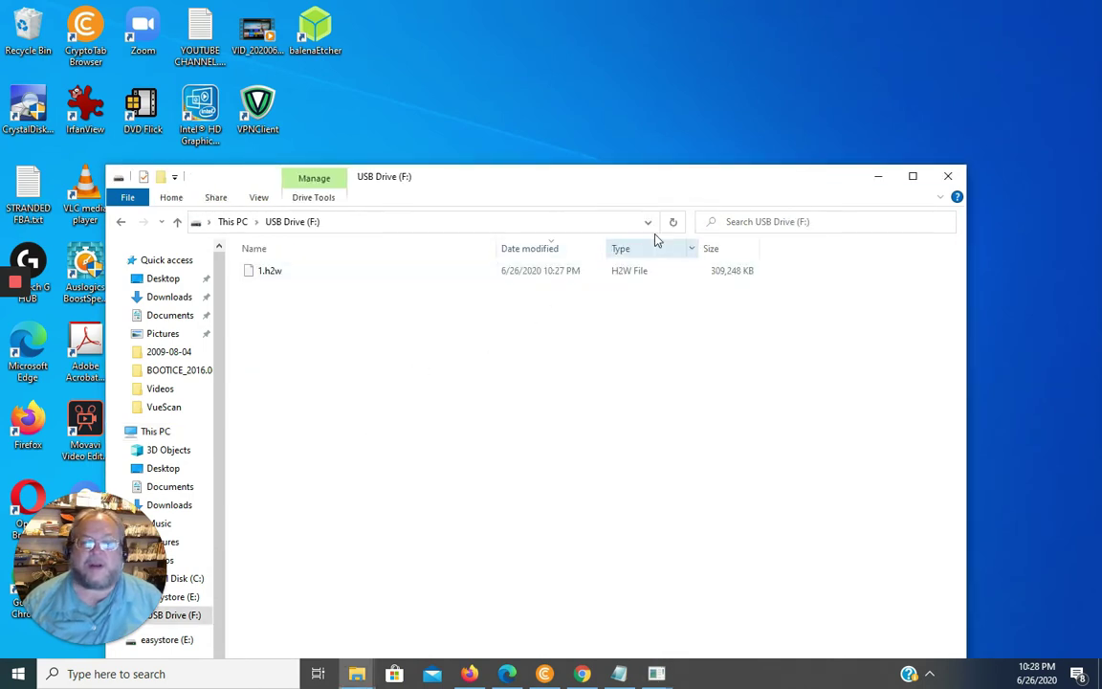
pyautogui.click(673, 222)
pyautogui.click(675, 224)
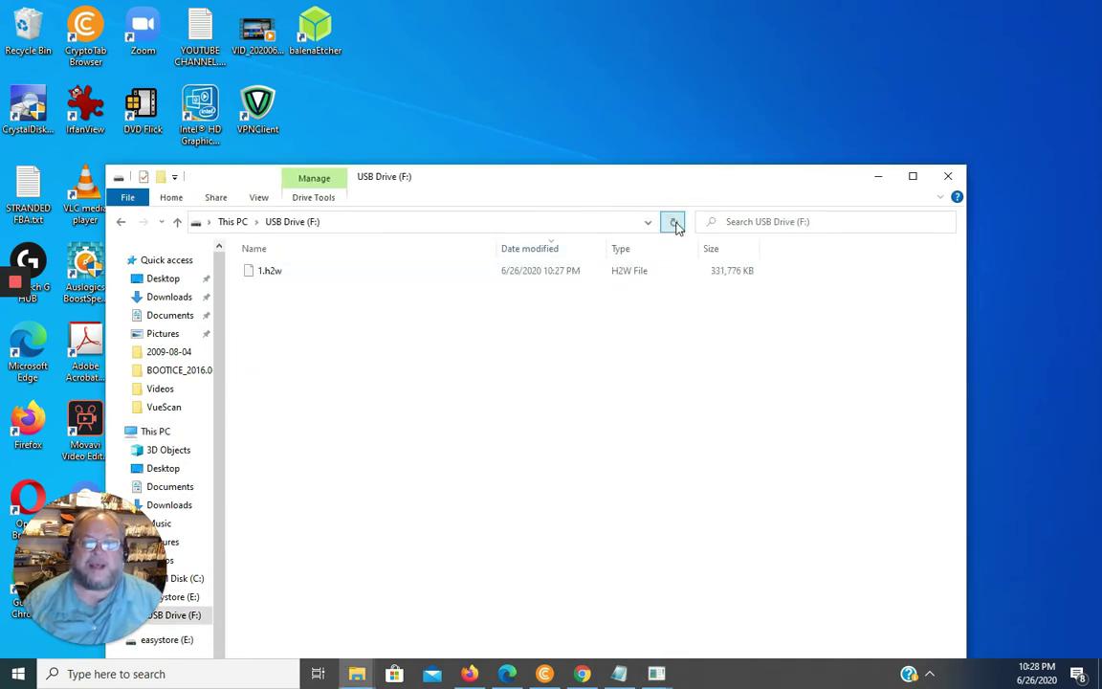
pyautogui.click(675, 226)
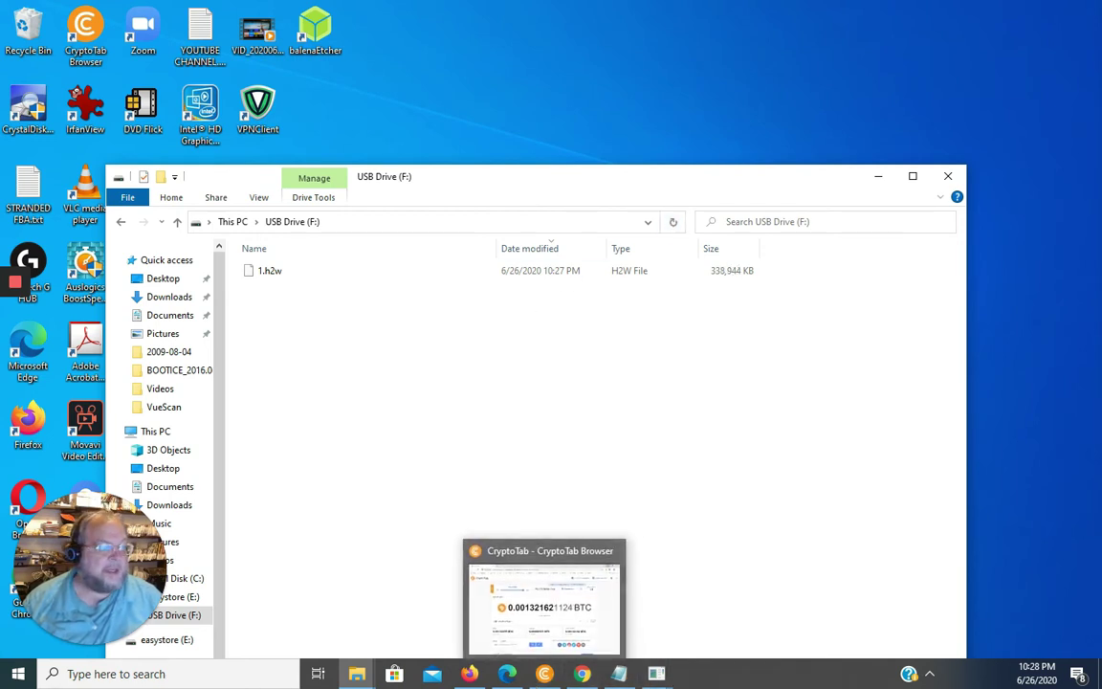
# Reposition the USB Drive (F:) window to compare 1.h2w with H2testw's writing progress
pyautogui.moveTo(709, 193); pyautogui.dragTo(666, 337)
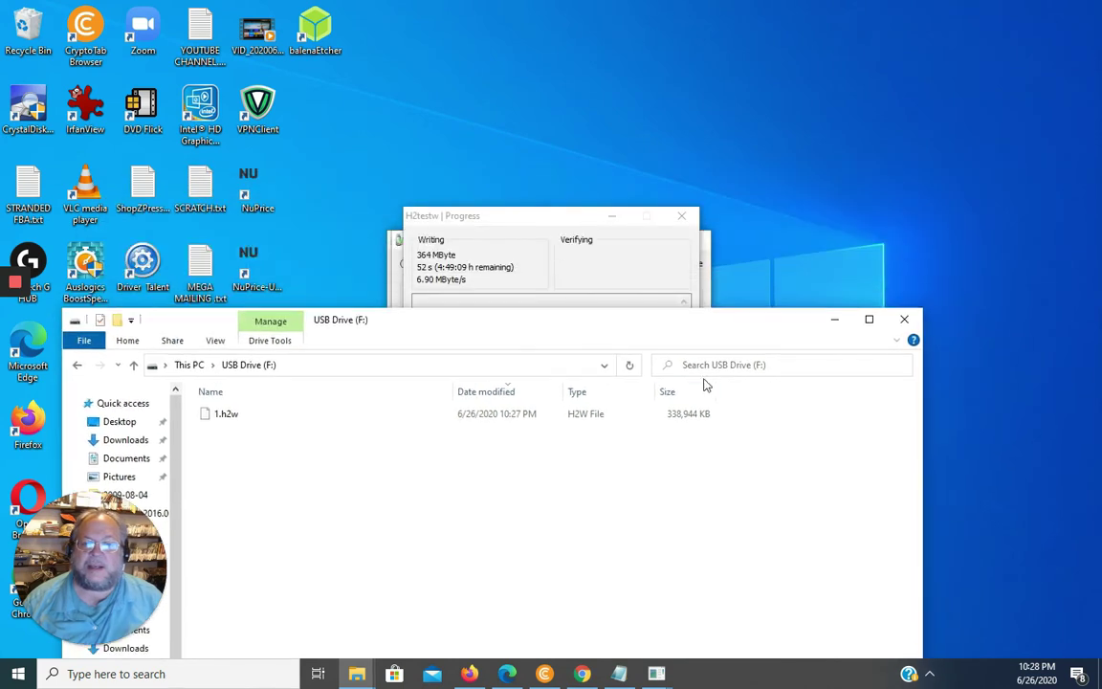
pyautogui.click(524, 213)
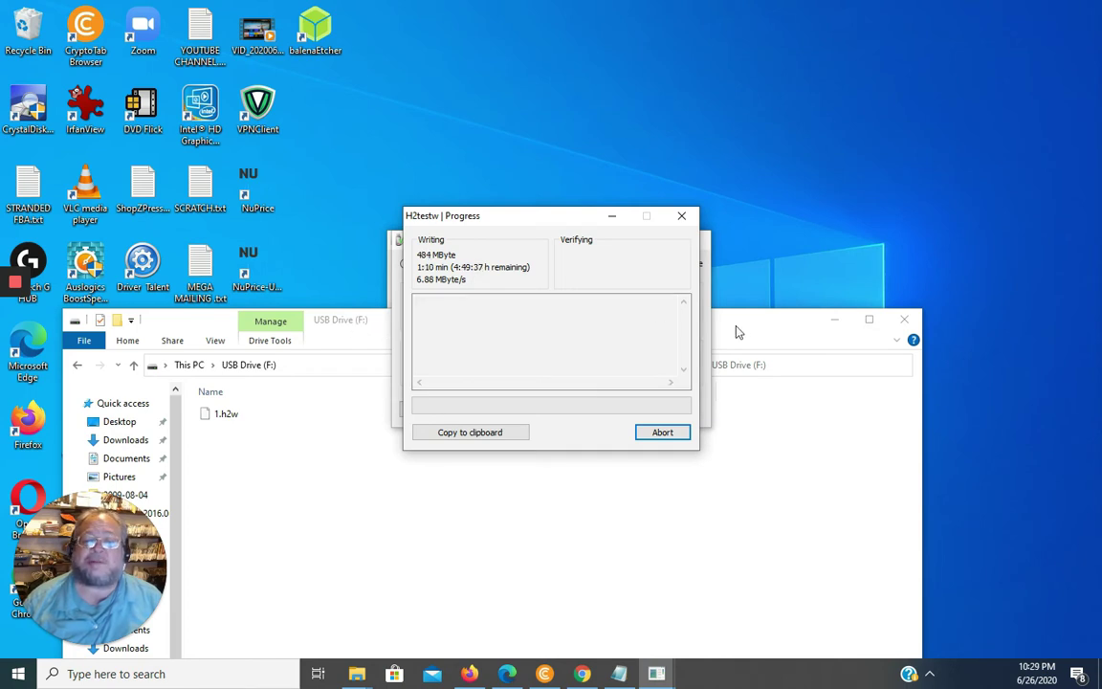
pyautogui.moveTo(735, 326); pyautogui.dragTo(752, 314)
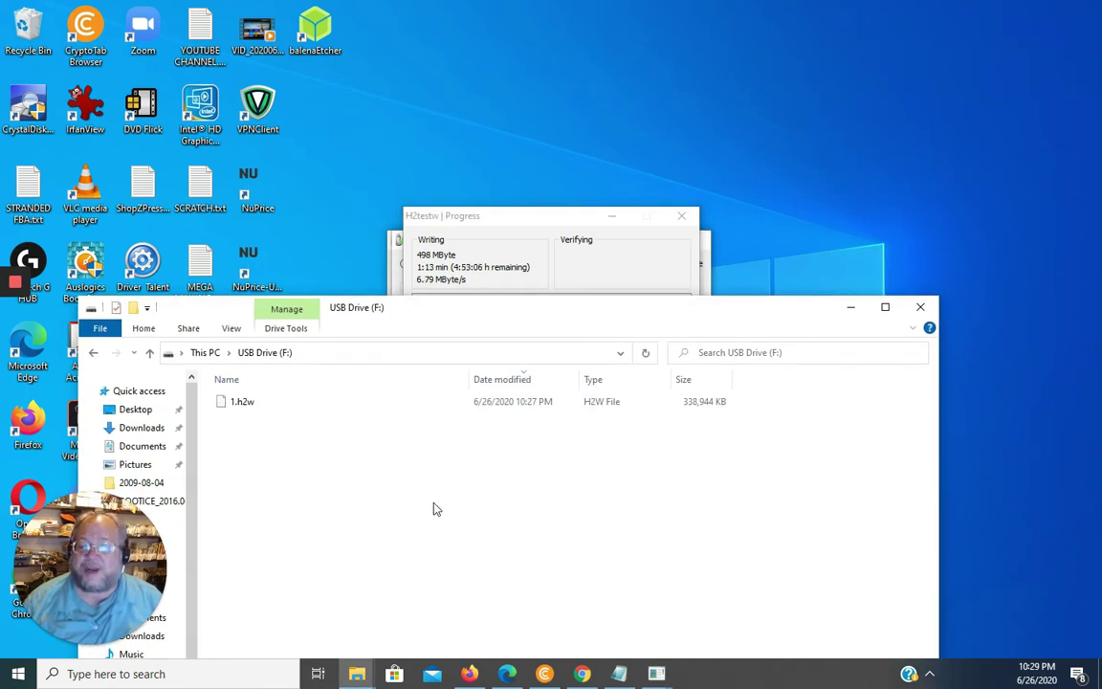
pyautogui.moveTo(17, 287)
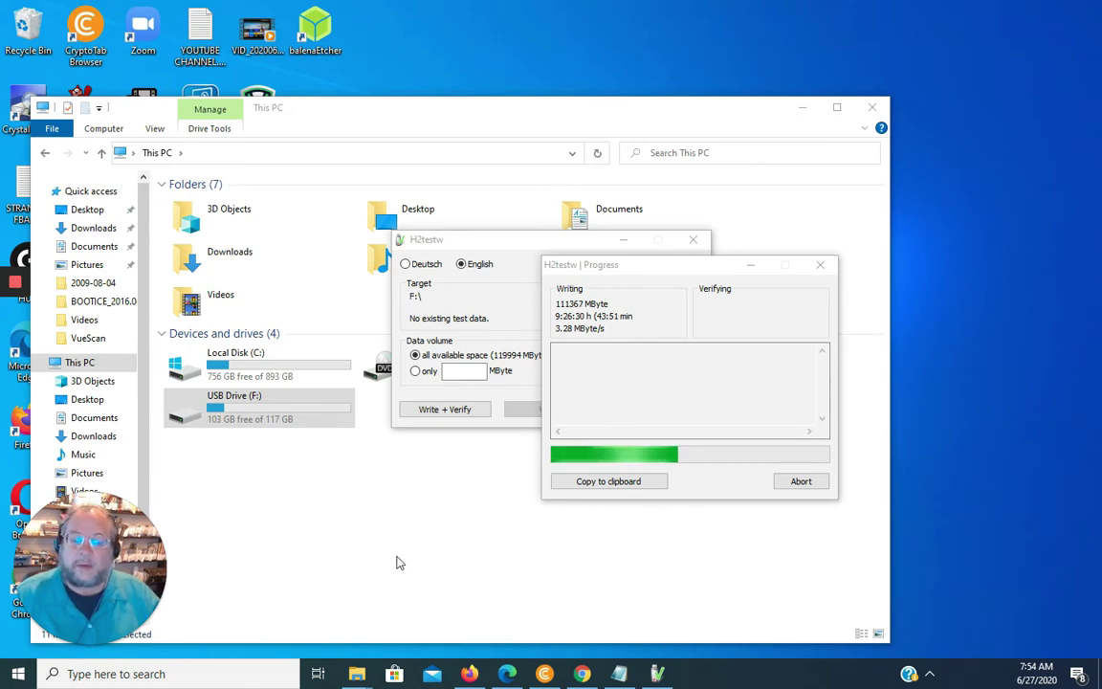
# Move the H2testw progress window lower and refresh the H2W file listing of USB Drive (F:)
pyautogui.moveTo(683, 273); pyautogui.dragTo(679, 347)
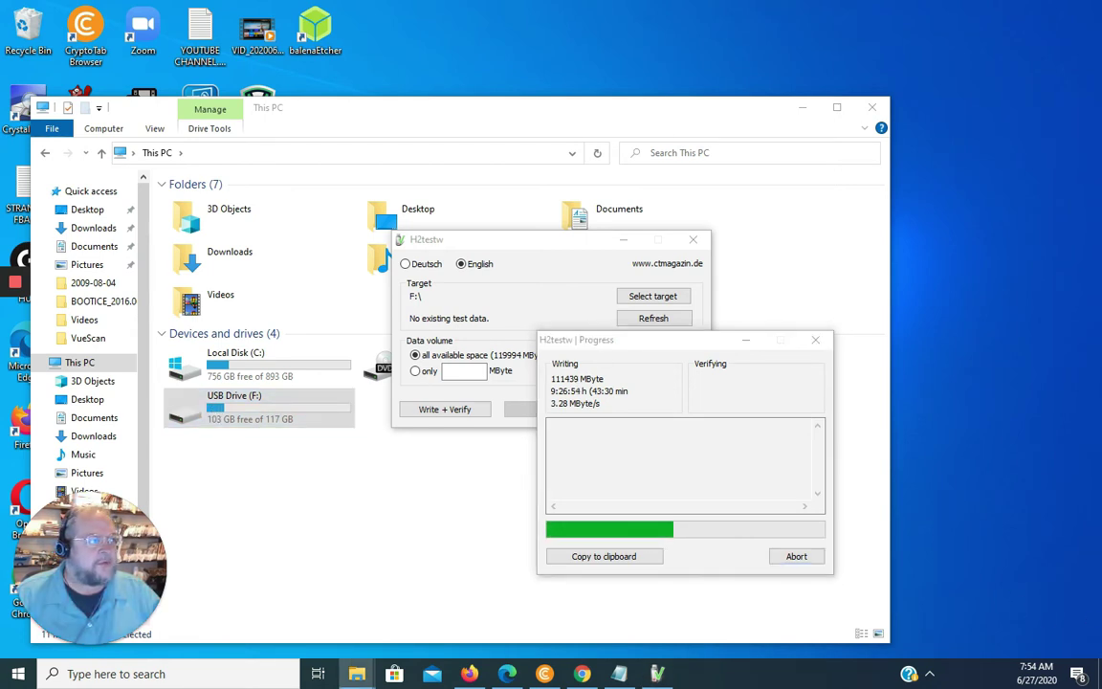
pyautogui.hotkey('alt', 'Tab')
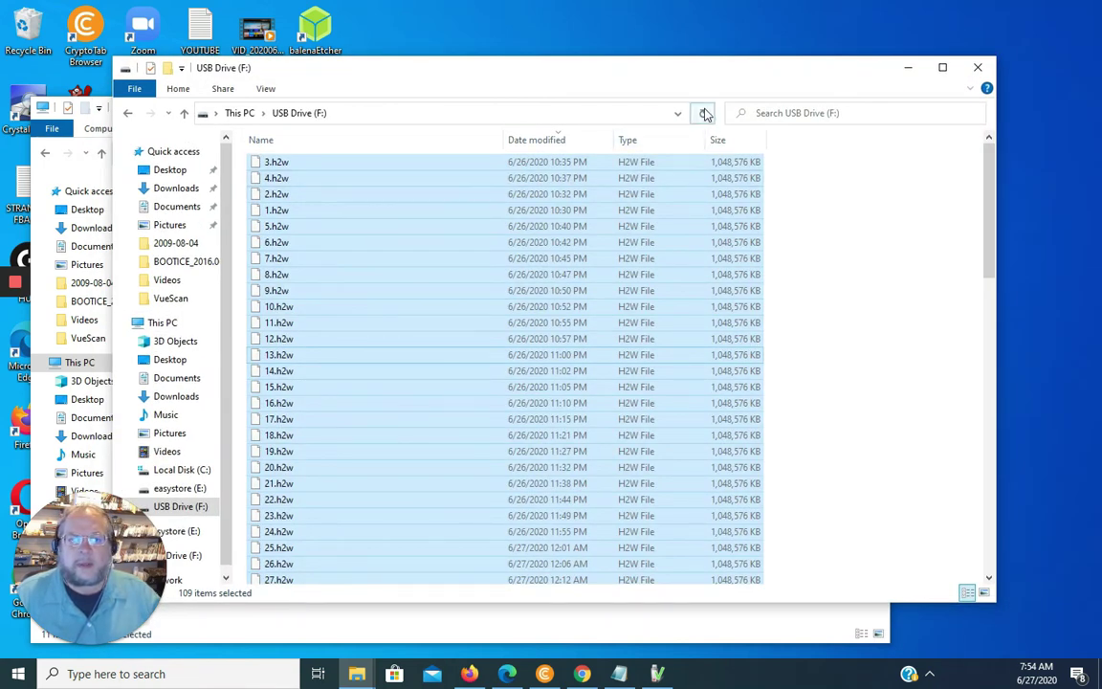
pyautogui.click(702, 113)
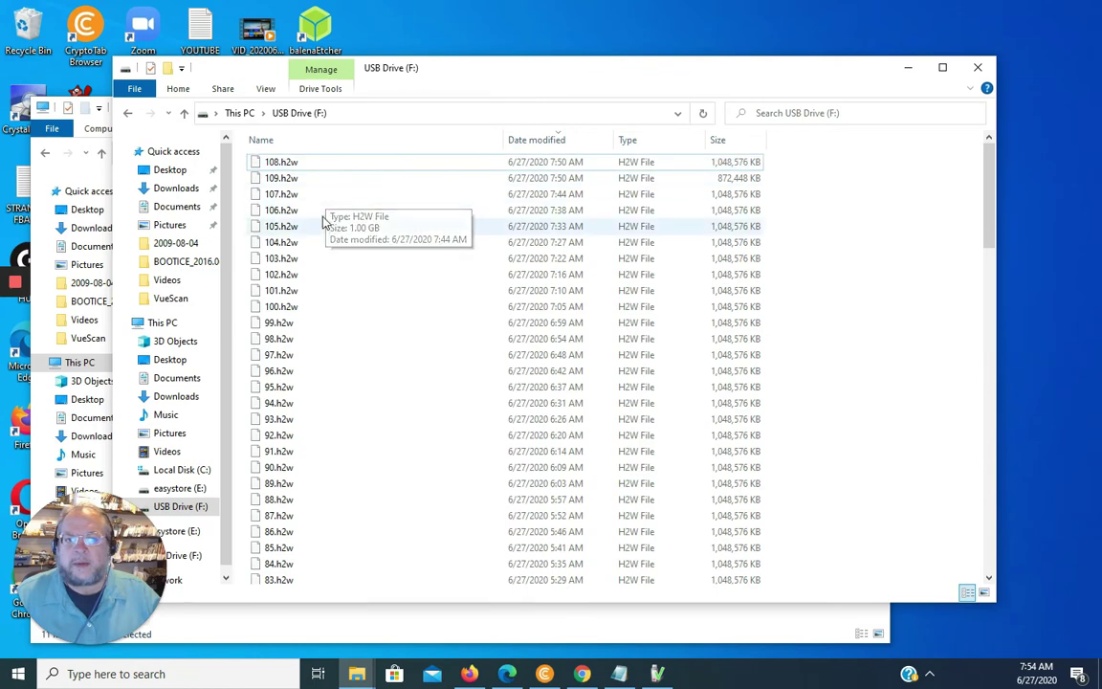
# Check the combined size of all H2W files on USB Drive (F:) in their properties and close the drive's folder window
pyautogui.click(286, 215)
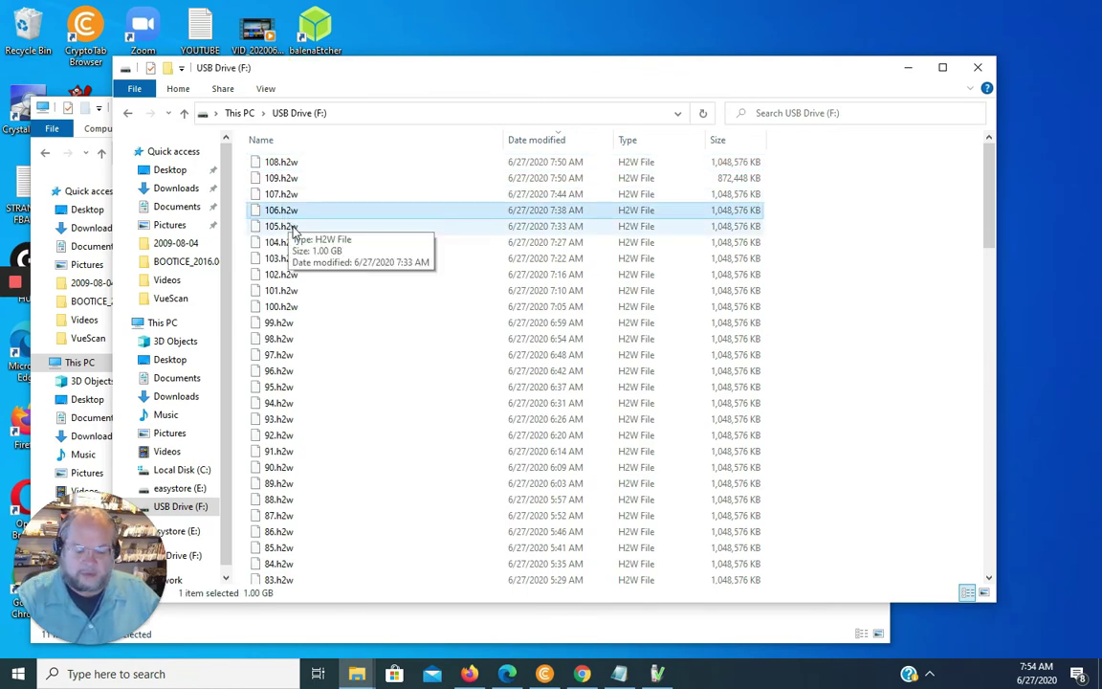
pyautogui.hotkey('ctrl', 'a')
pyautogui.rightClick(294, 232)
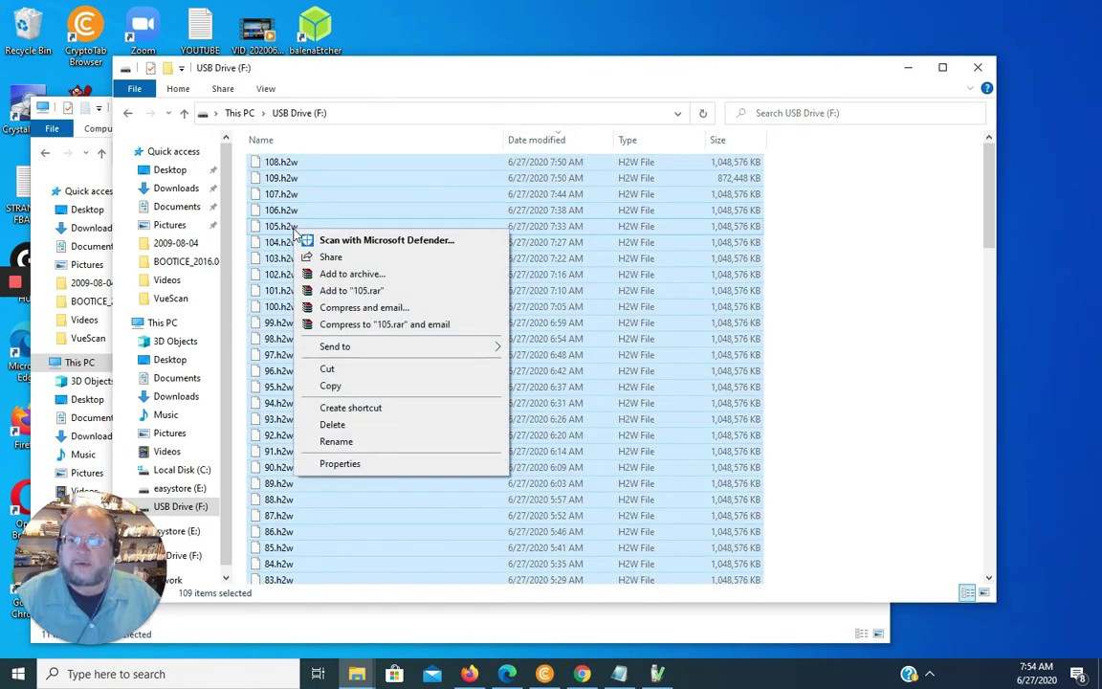
pyautogui.click(342, 463)
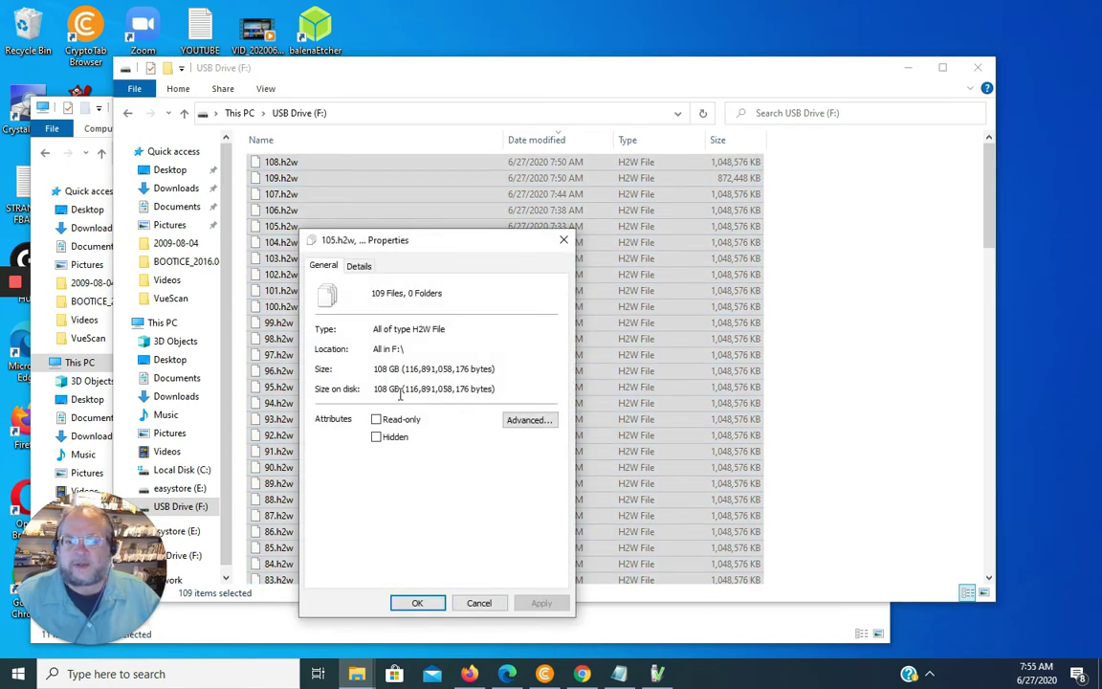
pyautogui.press('Escape')
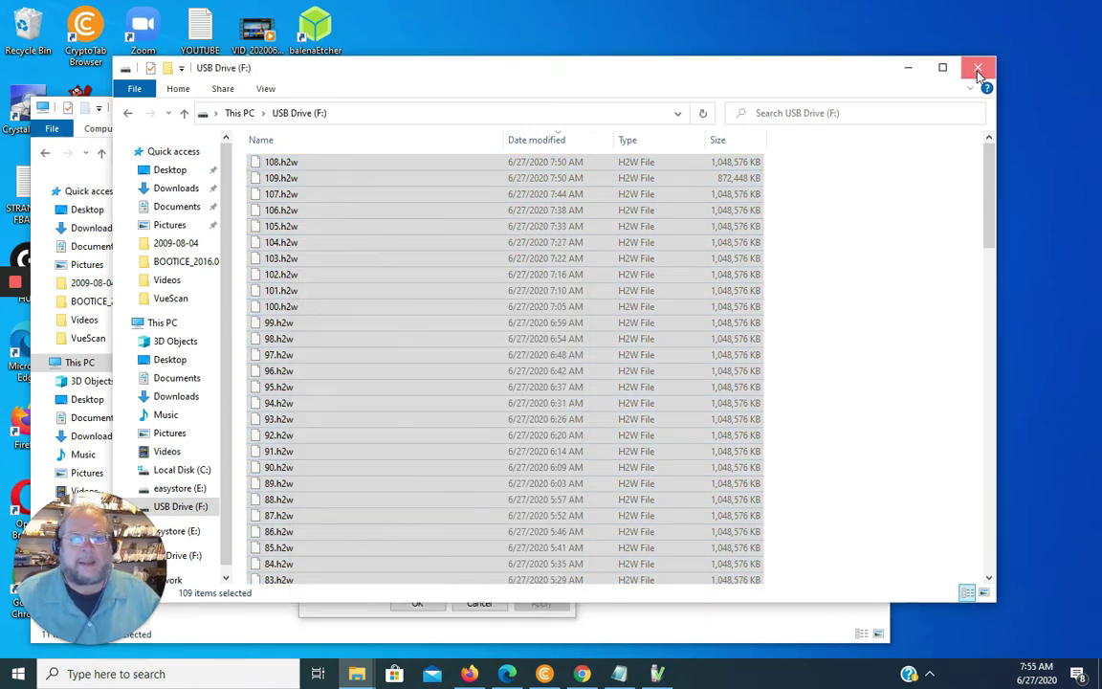
pyautogui.click(977, 71)
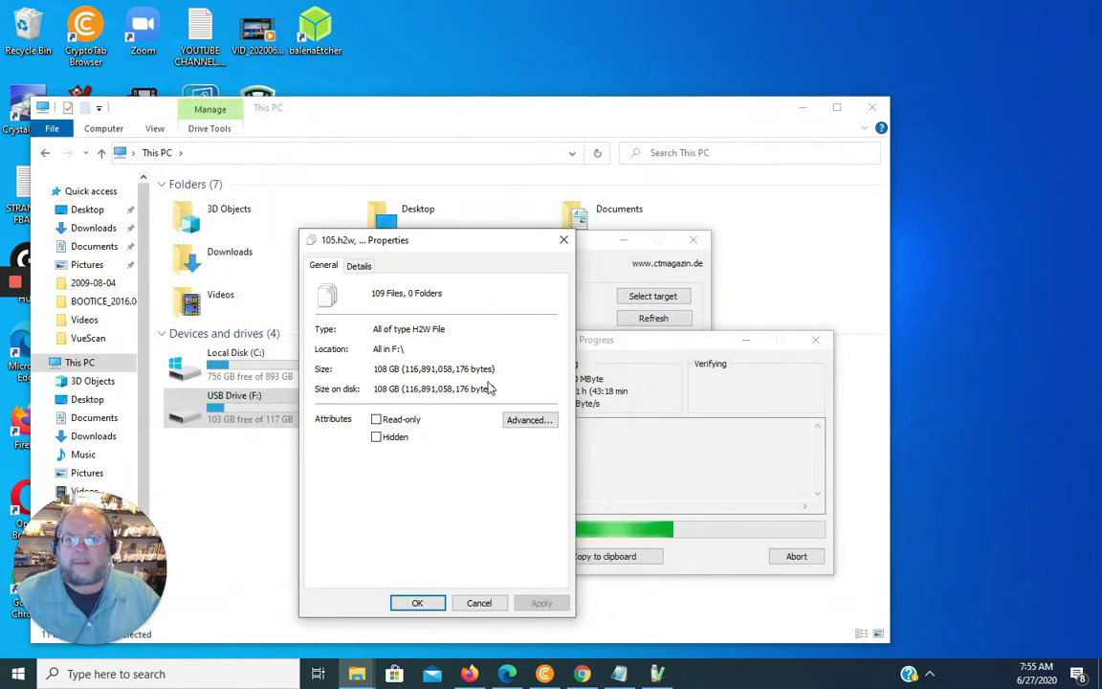
# Close the H2W files' properties and reposition the H2testw progress window to read its writing progress
pyautogui.click(562, 241)
pyautogui.moveTo(601, 341); pyautogui.dragTo(426, 328)
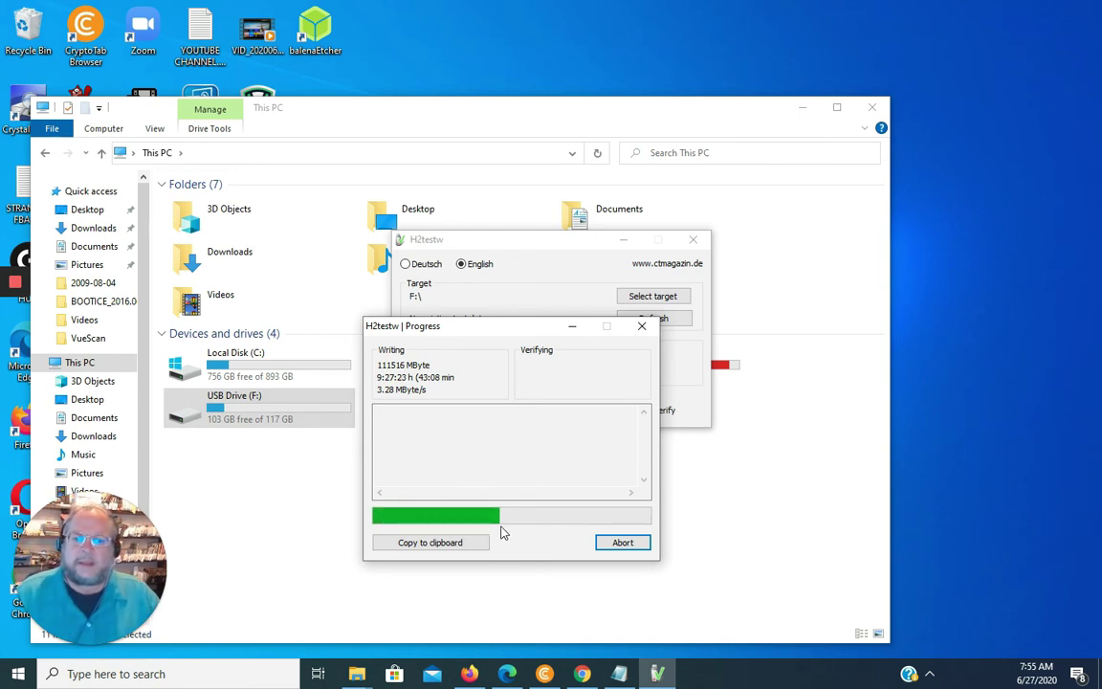
pyautogui.moveTo(504, 327); pyautogui.dragTo(624, 328)
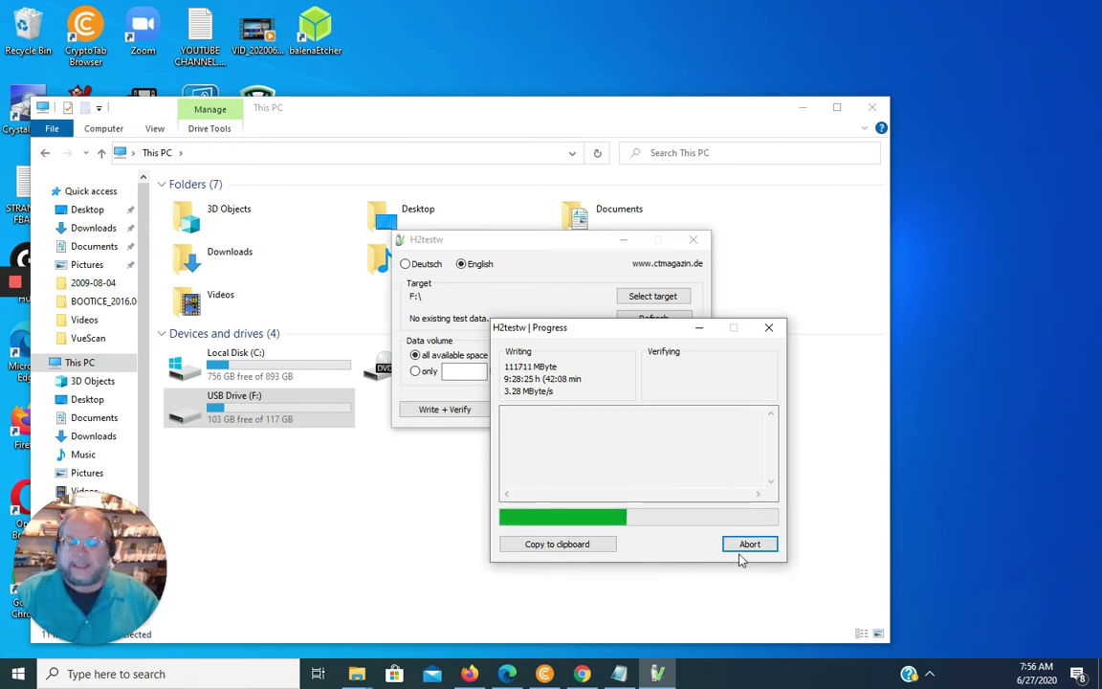
pyautogui.moveTo(16, 315)
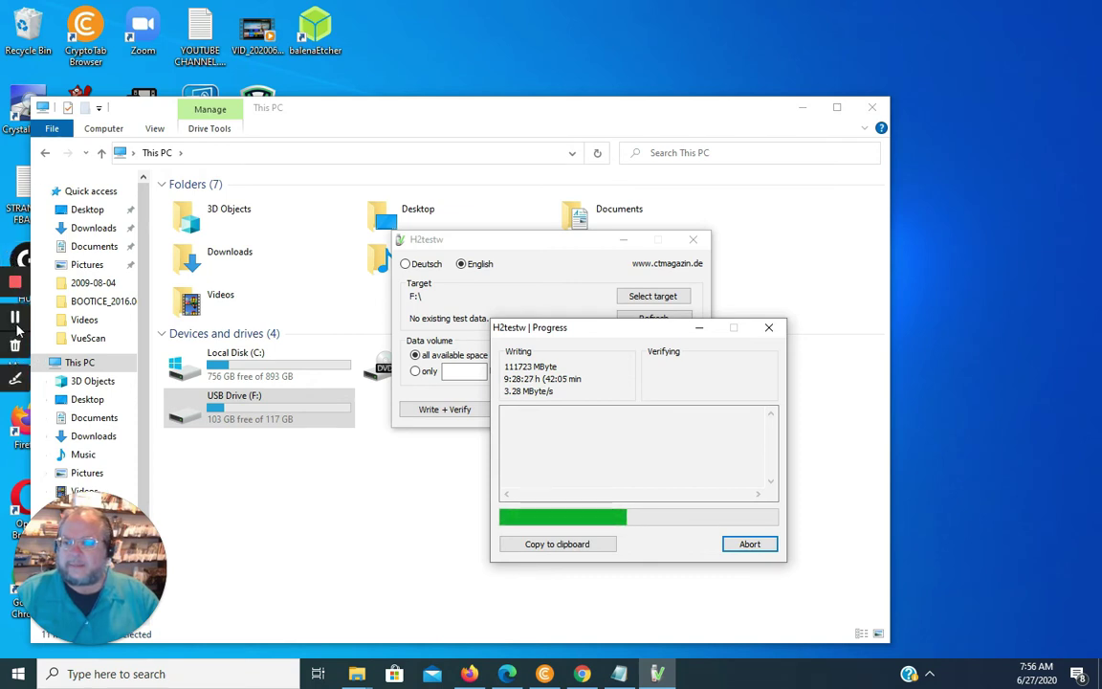
pyautogui.click(14, 317)
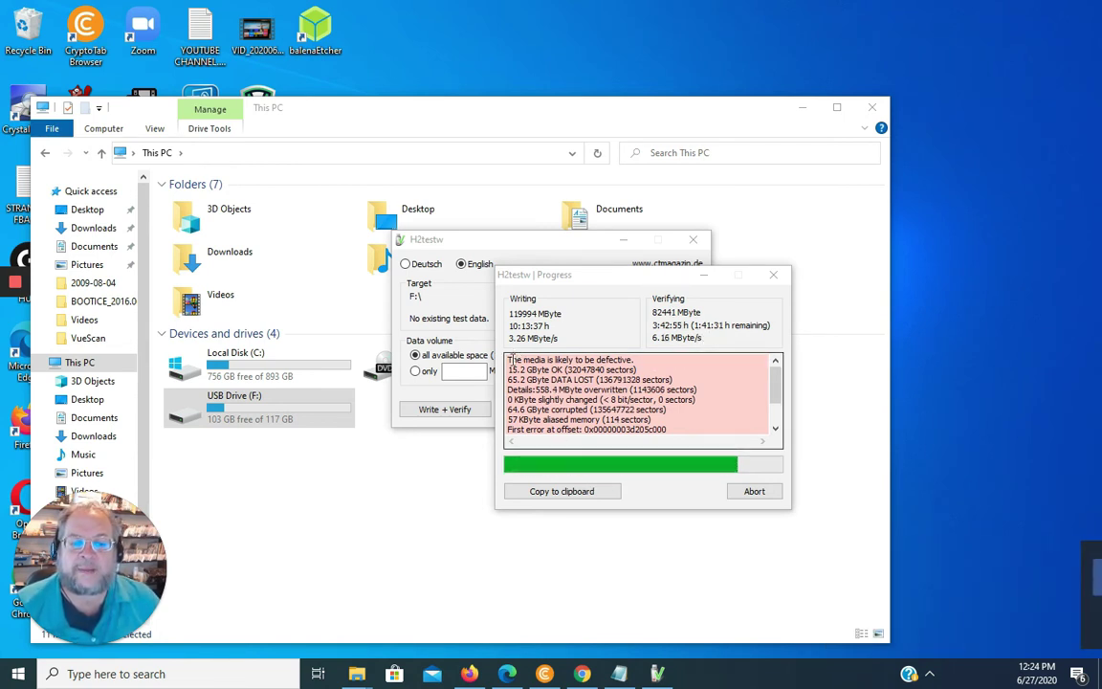
# Examine the H2testw verification report, highlighting the media warning and the amount of data reported as OK
pyautogui.moveTo(512, 360); pyautogui.dragTo(660, 421)
pyautogui.click(552, 394)
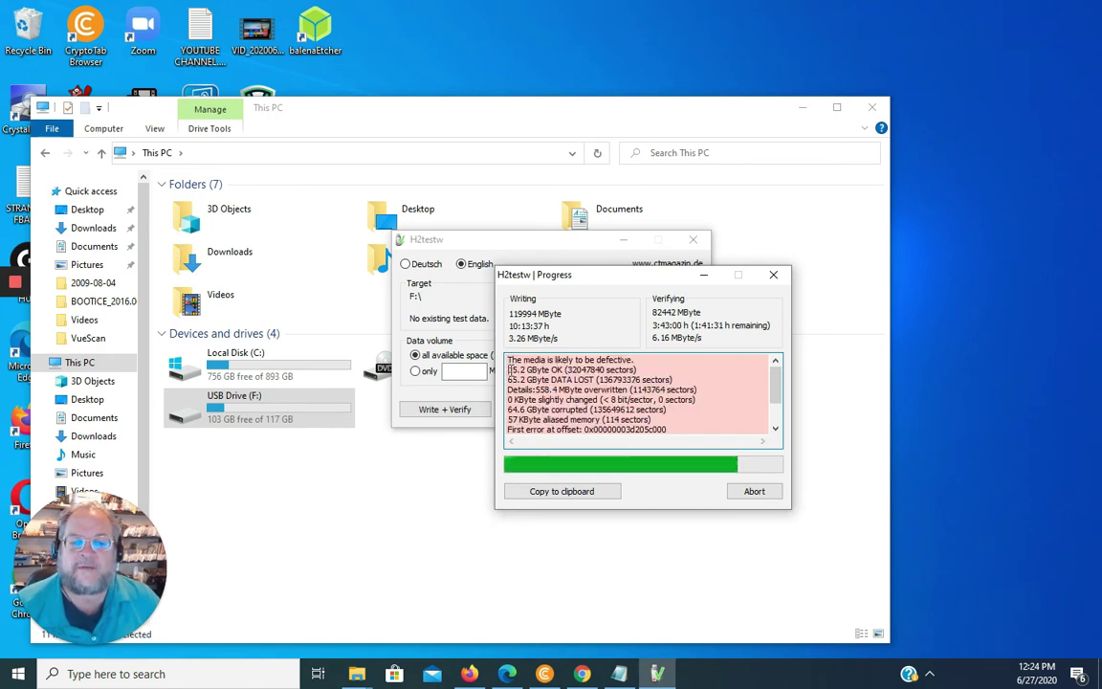
pyautogui.moveTo(508, 360); pyautogui.dragTo(528, 370)
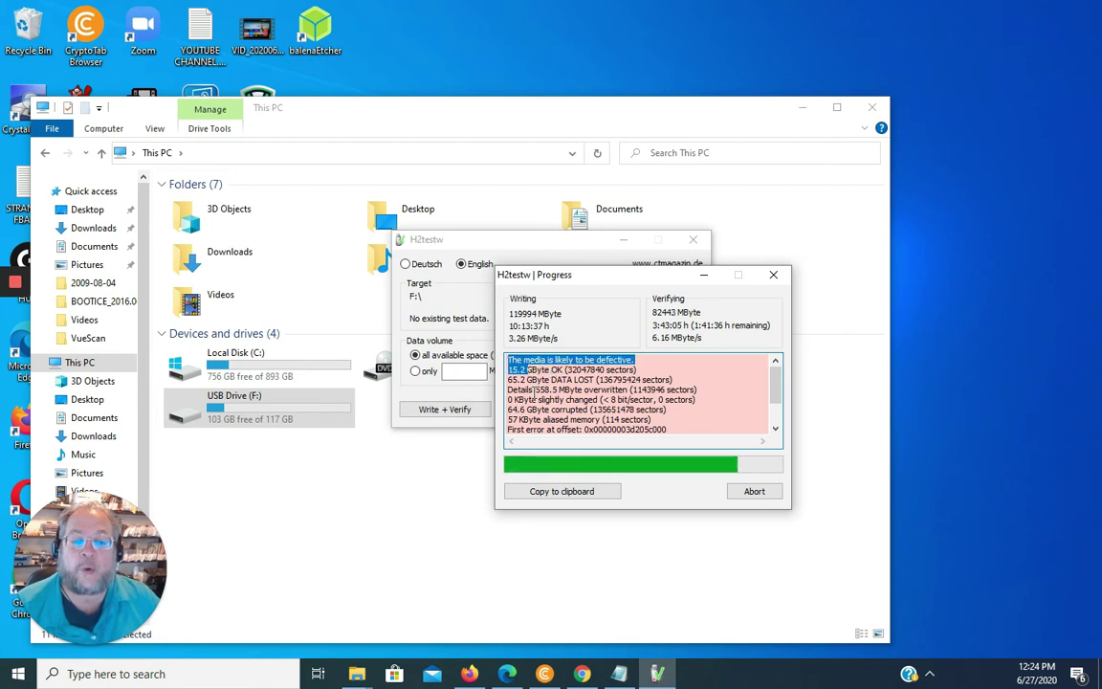
pyautogui.click(508, 373)
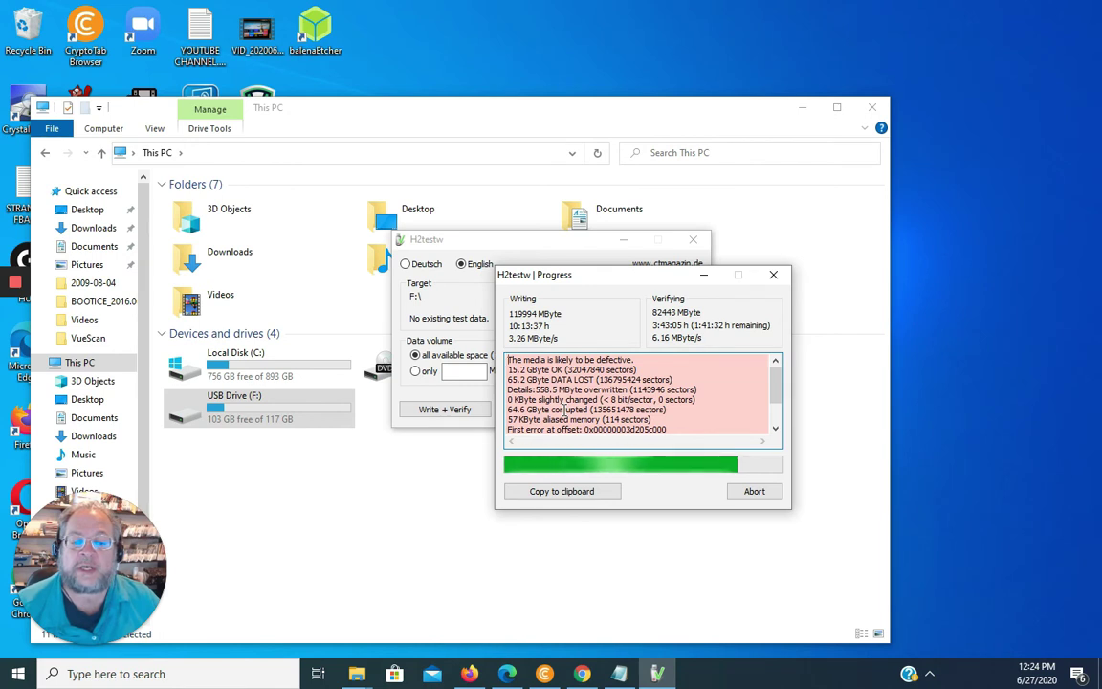
pyautogui.moveTo(508, 370)
pyautogui.mouseDown()
pyautogui.moveTo(564, 369)
pyautogui.moveTo(525, 369)
pyautogui.mouseUp()
pyautogui.click(535, 379)
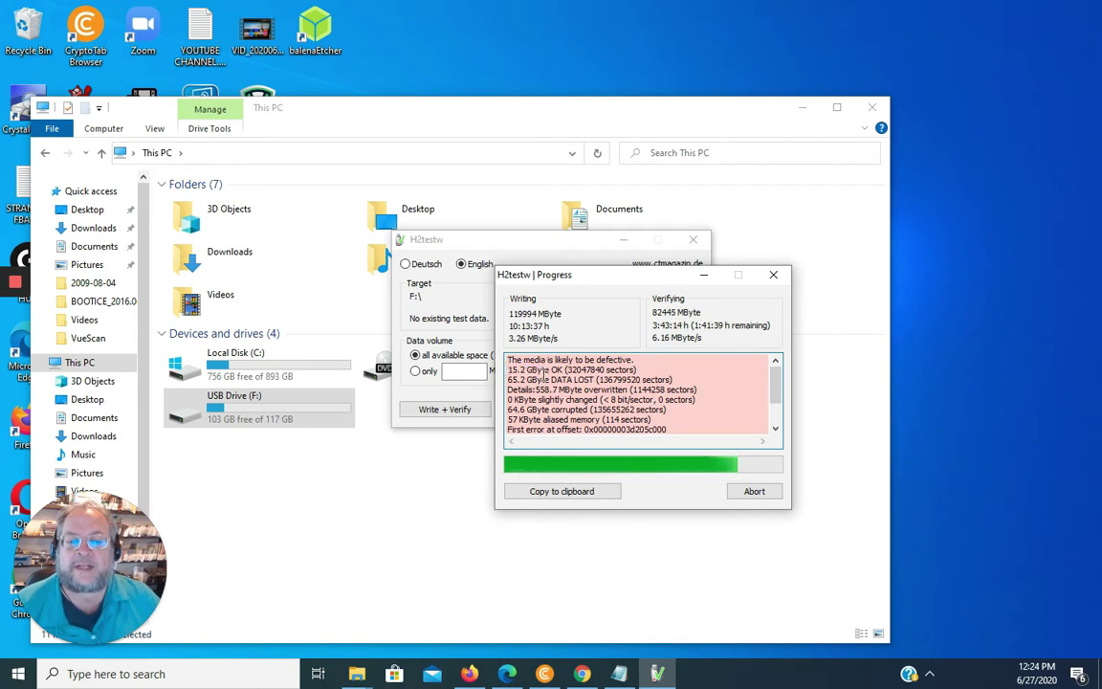
pyautogui.click(542, 379)
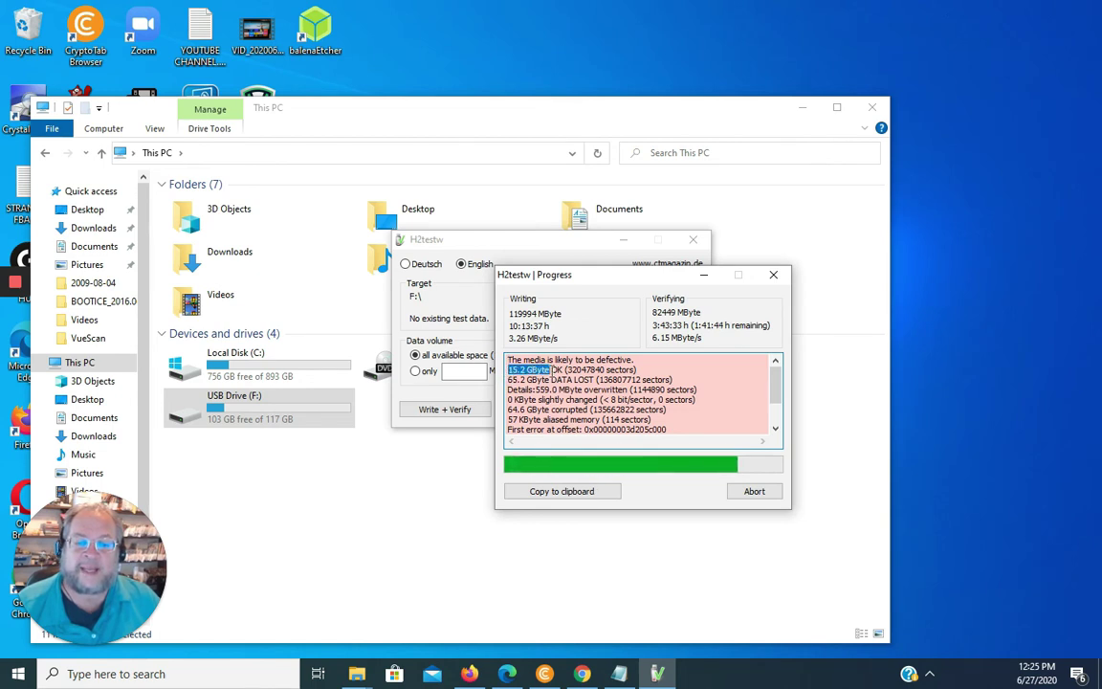
pyautogui.moveTo(498, 334); pyautogui.dragTo(558, 410)
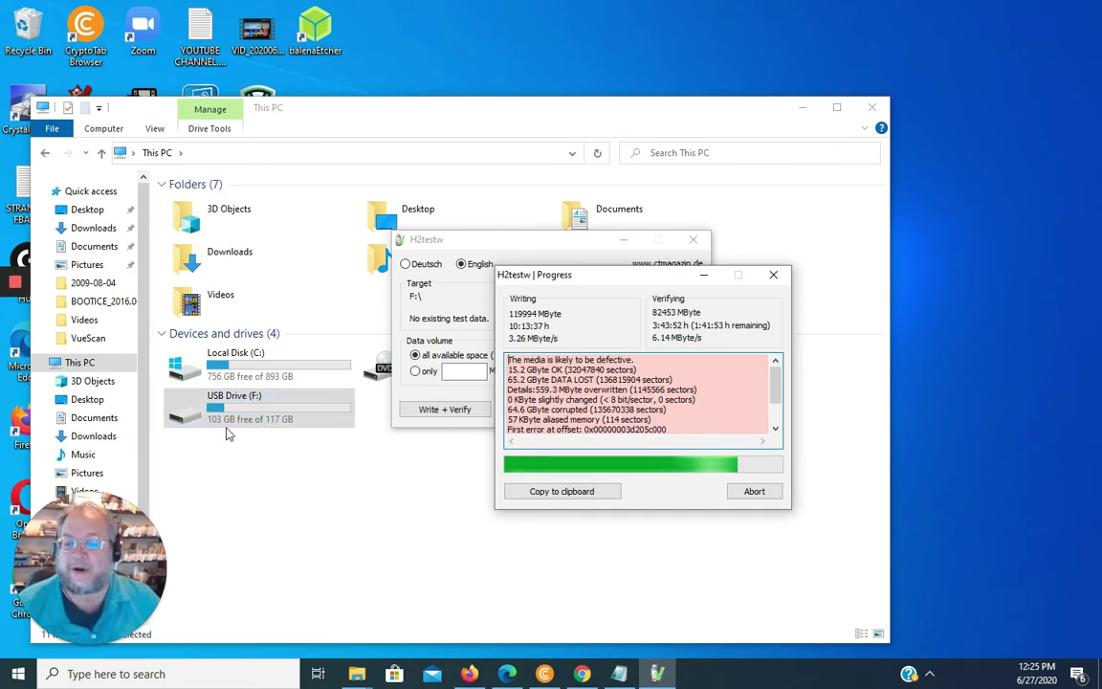
# Open USB Drive (F:) and display the combined properties of all its H2W files
pyautogui.click(286, 424)
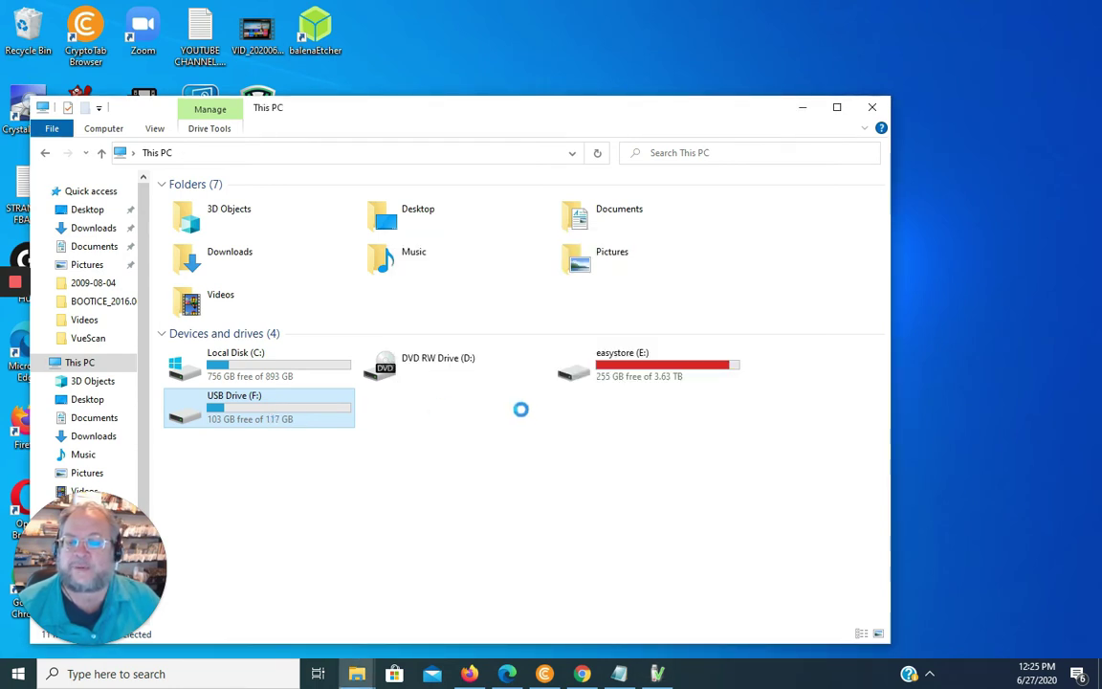
pyautogui.moveTo(356, 672)
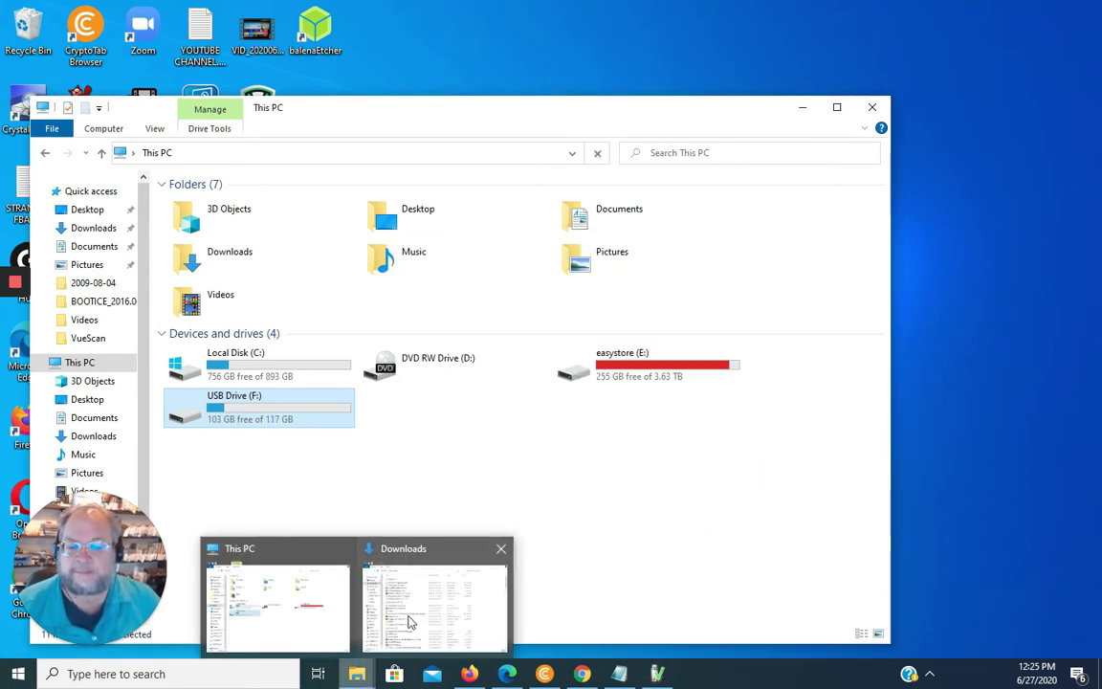
pyautogui.click(295, 605)
pyautogui.click(202, 250)
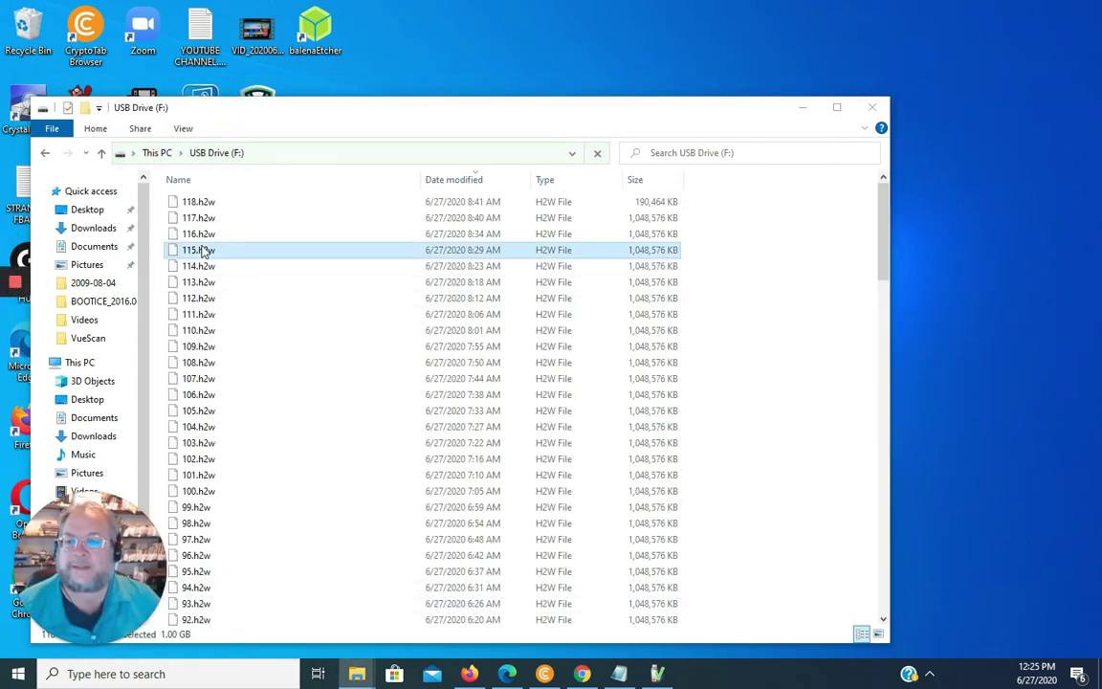
pyautogui.hotkey('ctrl', 'a')
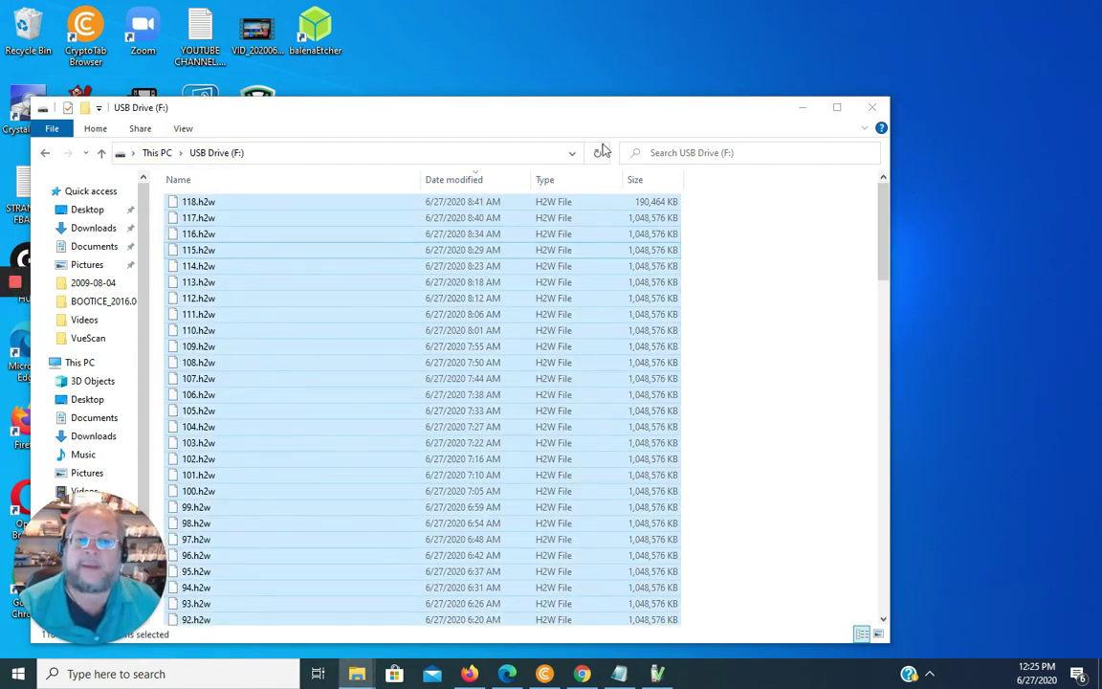
pyautogui.rightClick(306, 278)
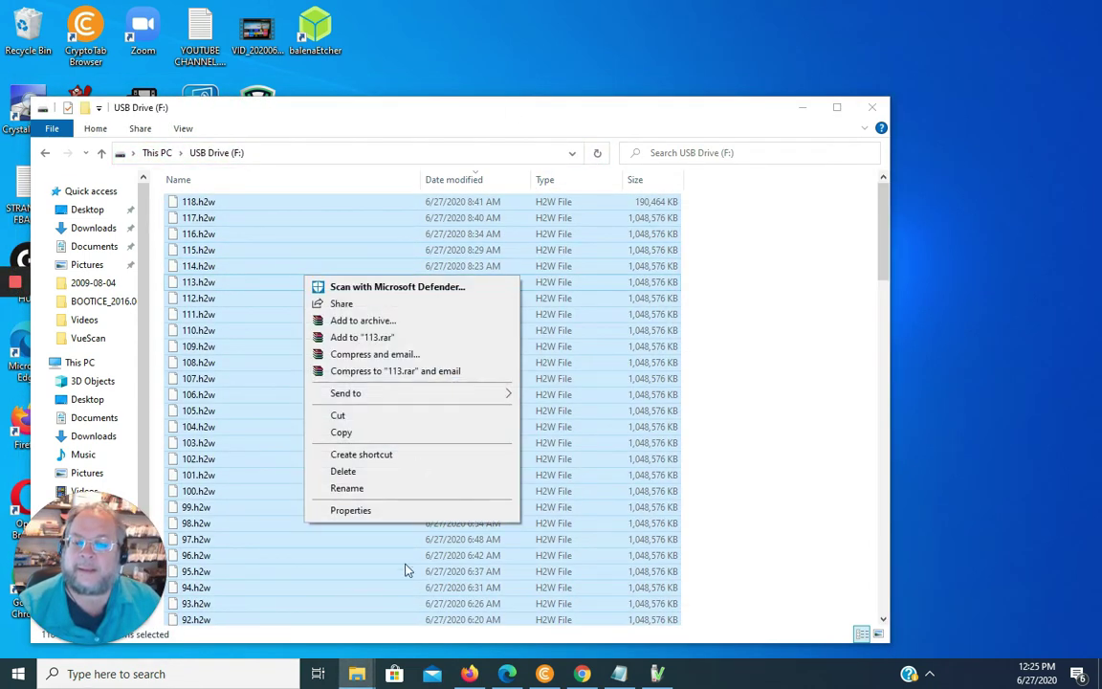
pyautogui.click(350, 511)
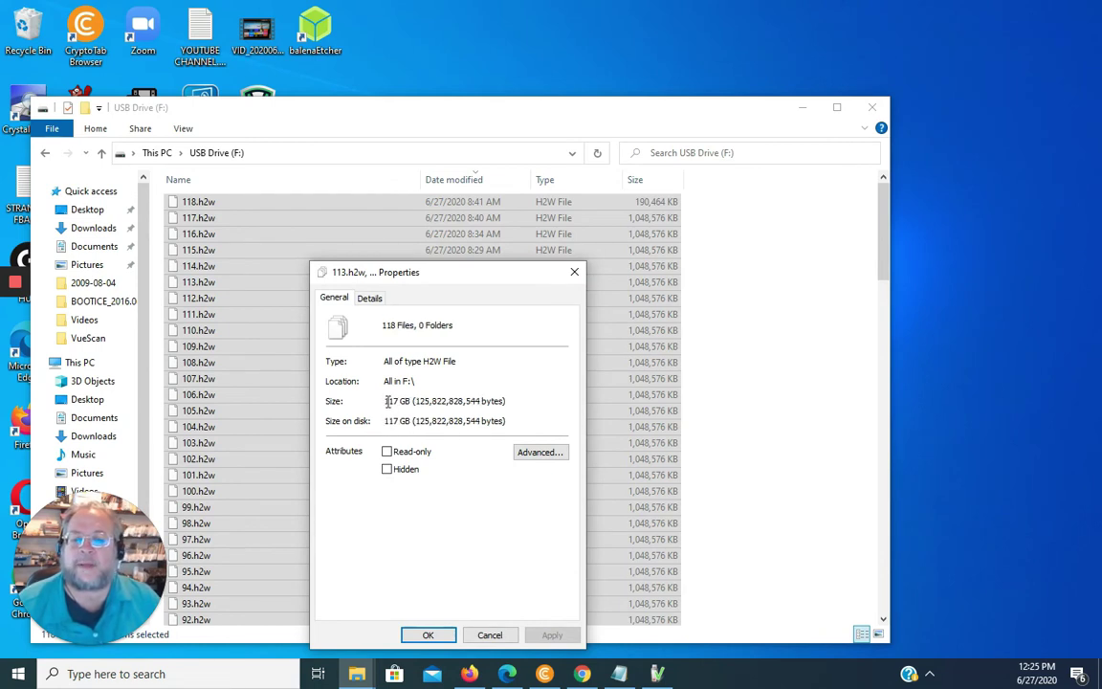
# Compare the H2W files' total Size and Size on disk, close their properties, and return to the drive's file listing
pyautogui.moveTo(386, 401); pyautogui.dragTo(419, 421)
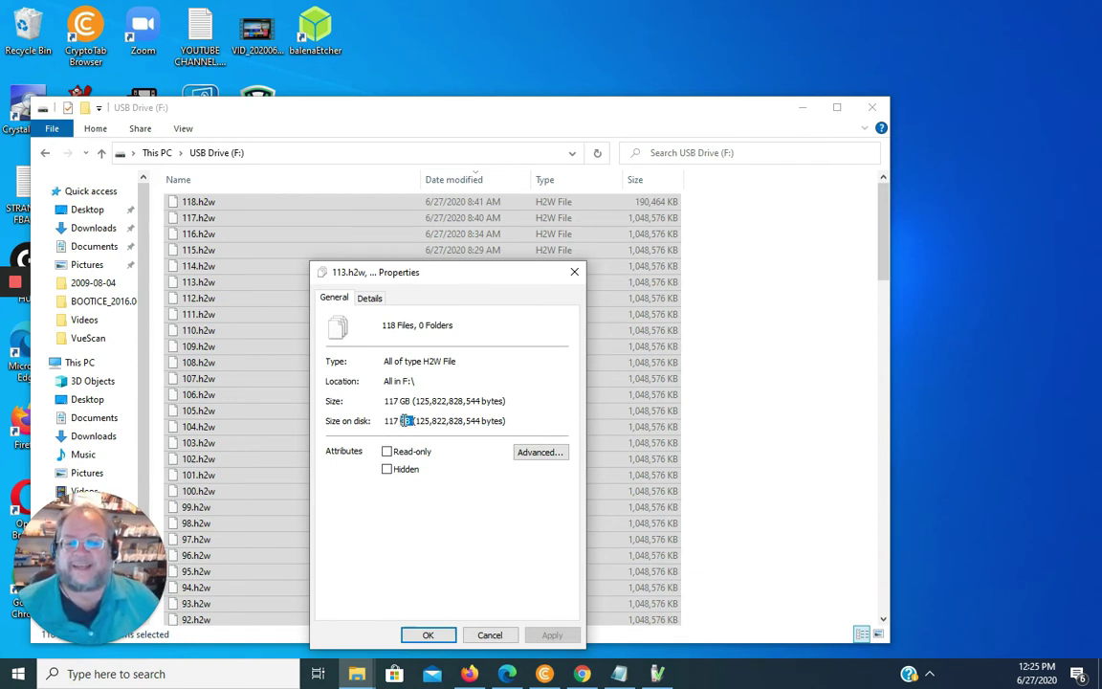
pyautogui.rightClick(380, 421)
pyautogui.click(362, 383)
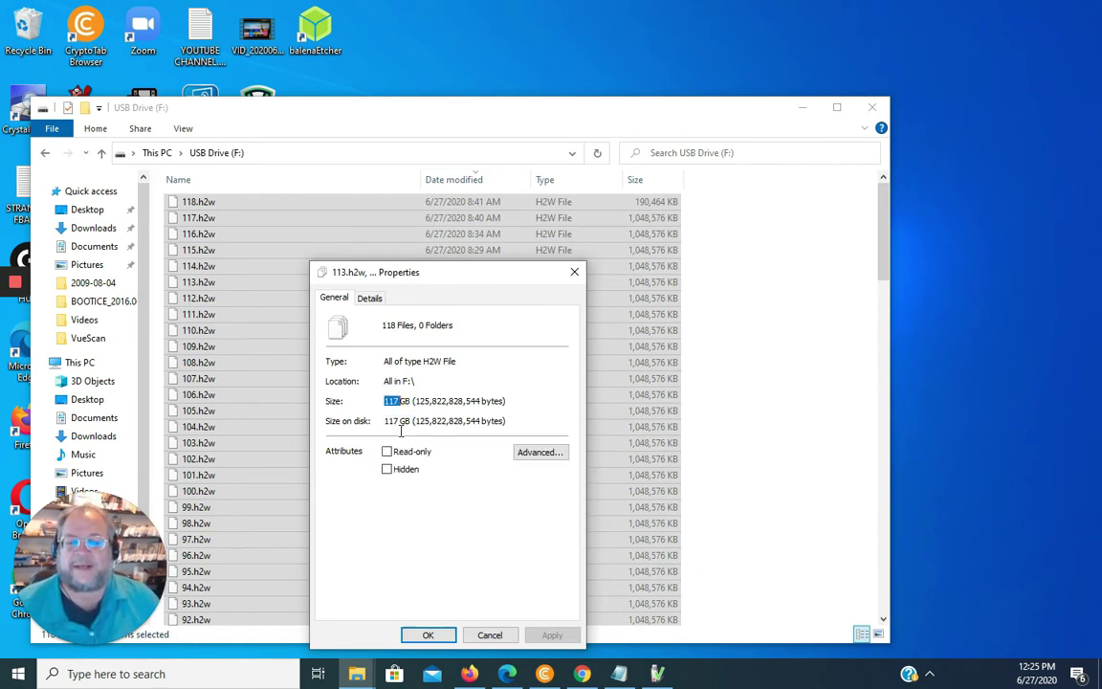
pyautogui.click(392, 421)
pyautogui.moveTo(410, 421); pyautogui.dragTo(383, 421)
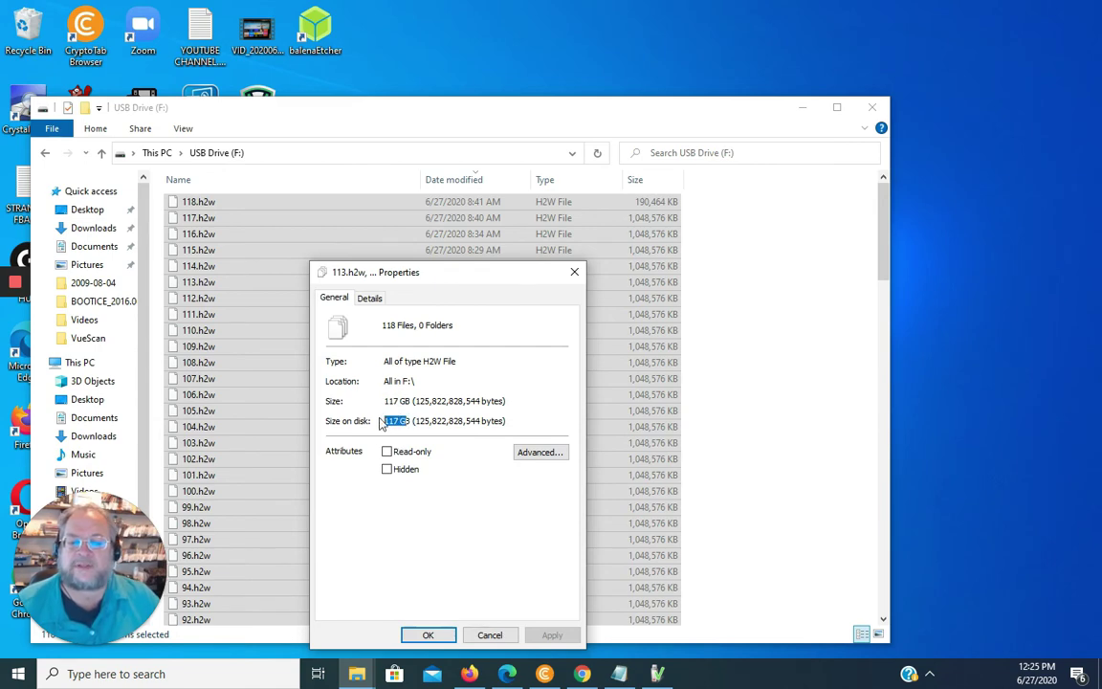
pyautogui.click(574, 271)
pyautogui.click(199, 152)
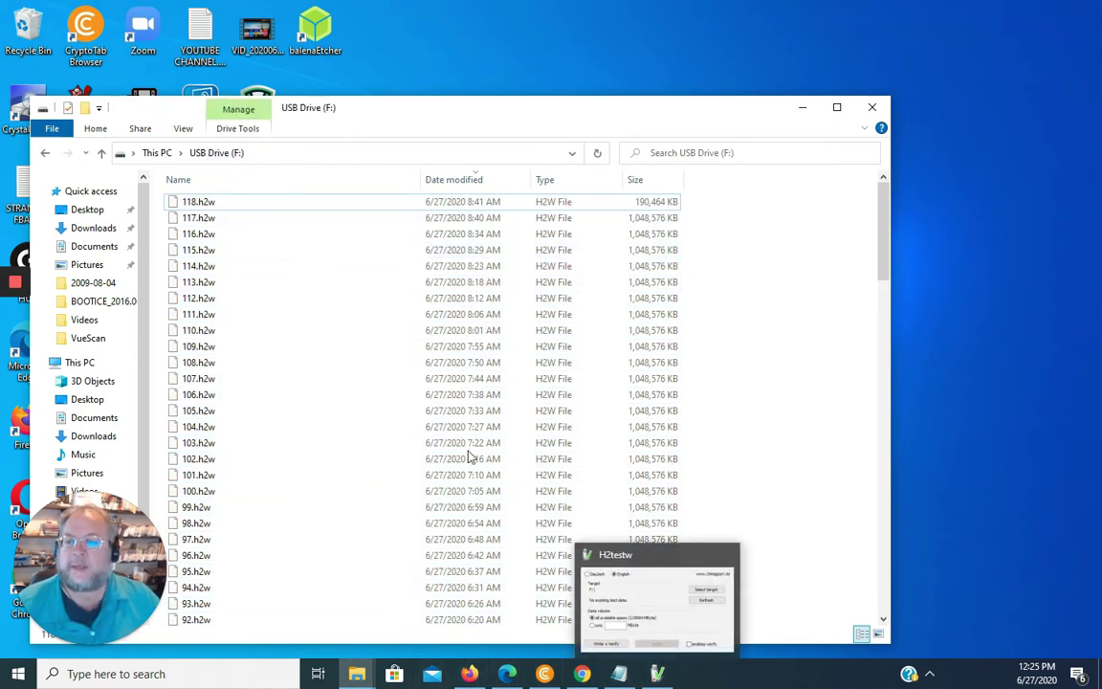
# Bring H2testw forward and compare the OK, DATA LOST and overwritten amounts in its verification report
pyautogui.click(657, 674)
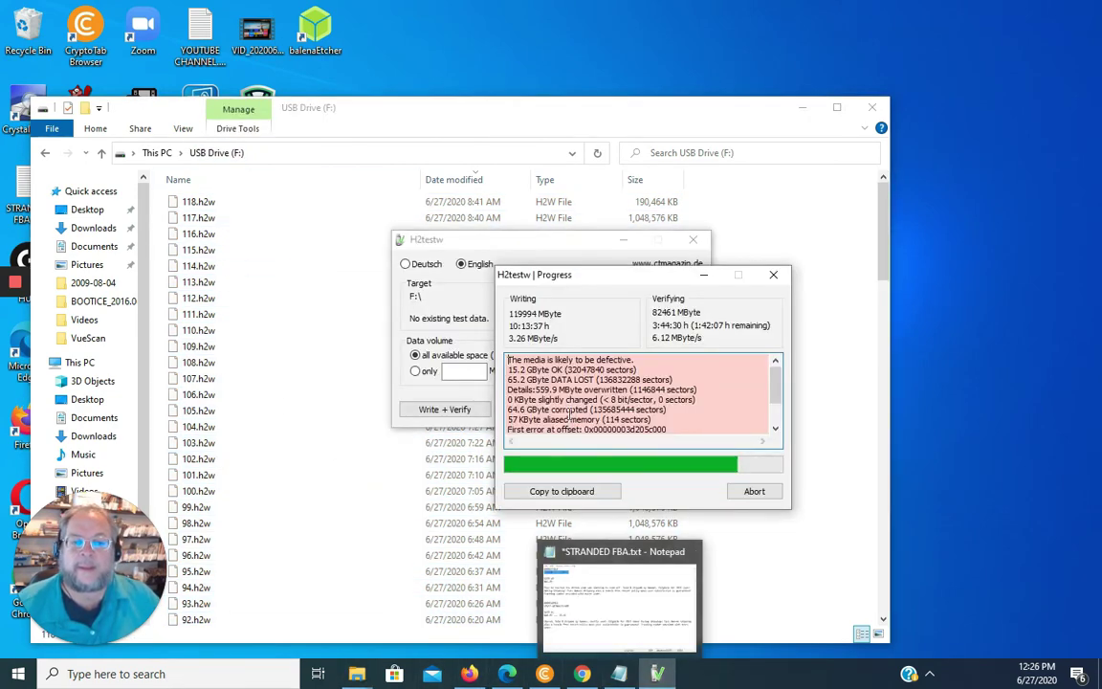
pyautogui.moveTo(510, 369); pyautogui.dragTo(547, 371)
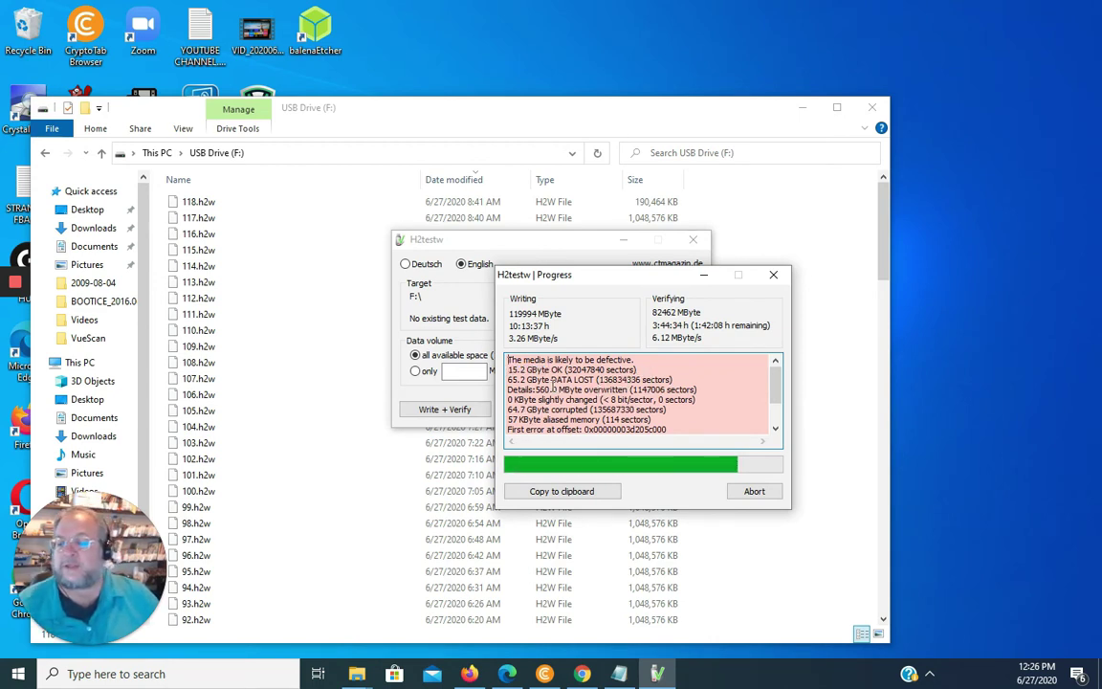
pyautogui.moveTo(552, 386); pyautogui.dragTo(512, 369)
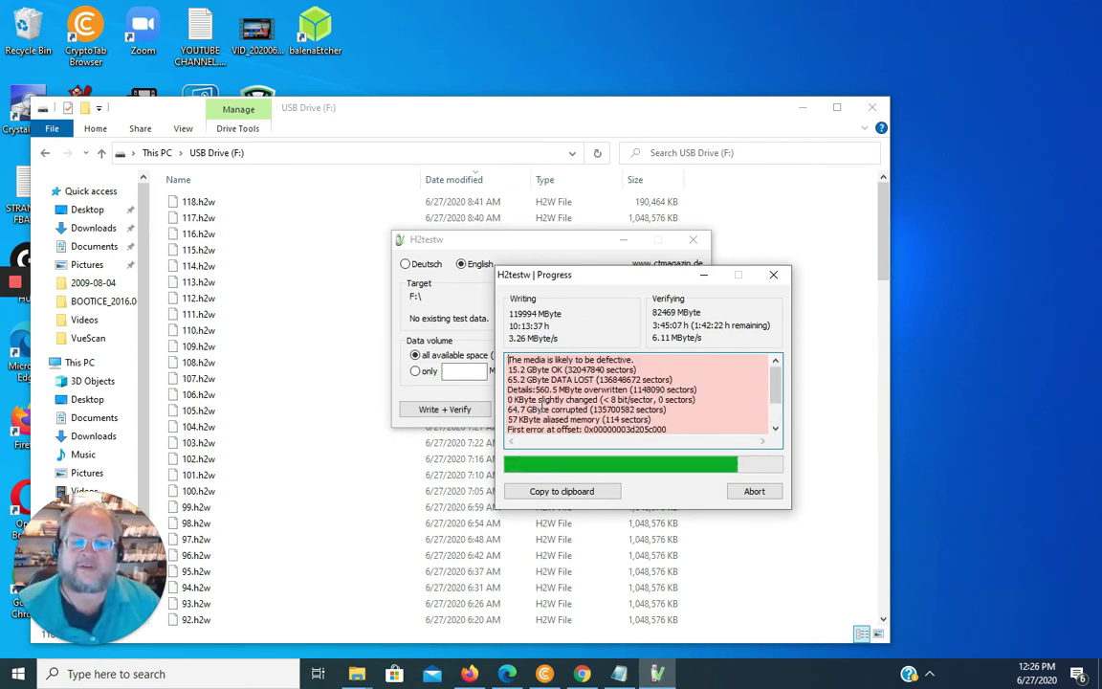
pyautogui.moveTo(541, 407); pyautogui.dragTo(548, 429)
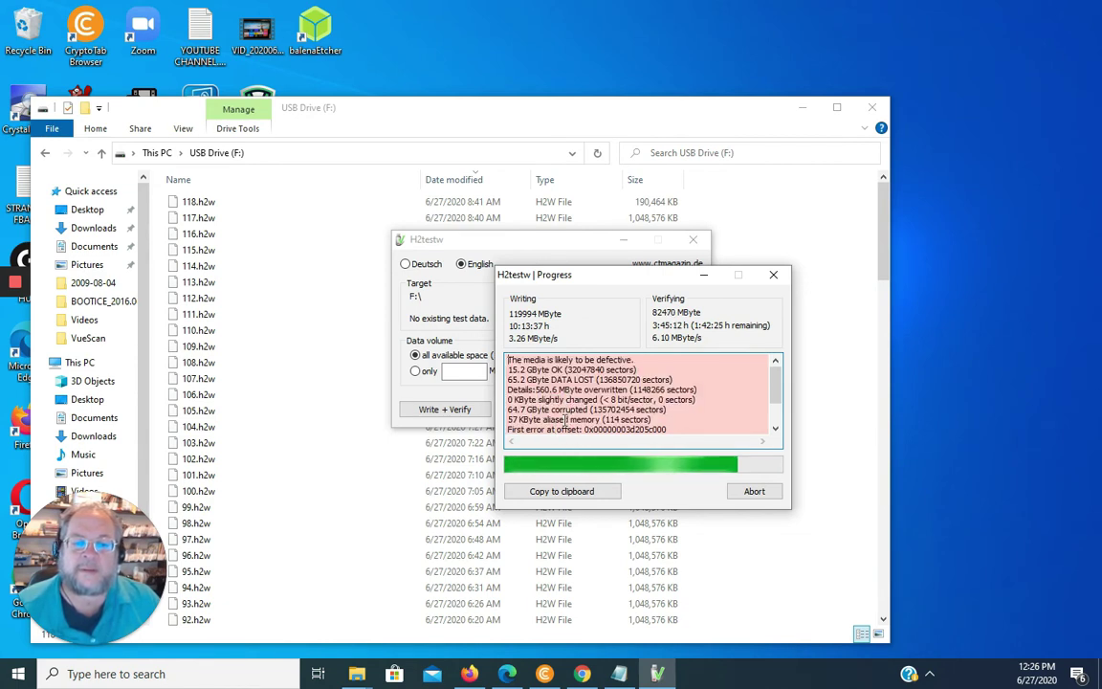
pyautogui.moveTo(526, 390); pyautogui.dragTo(594, 391)
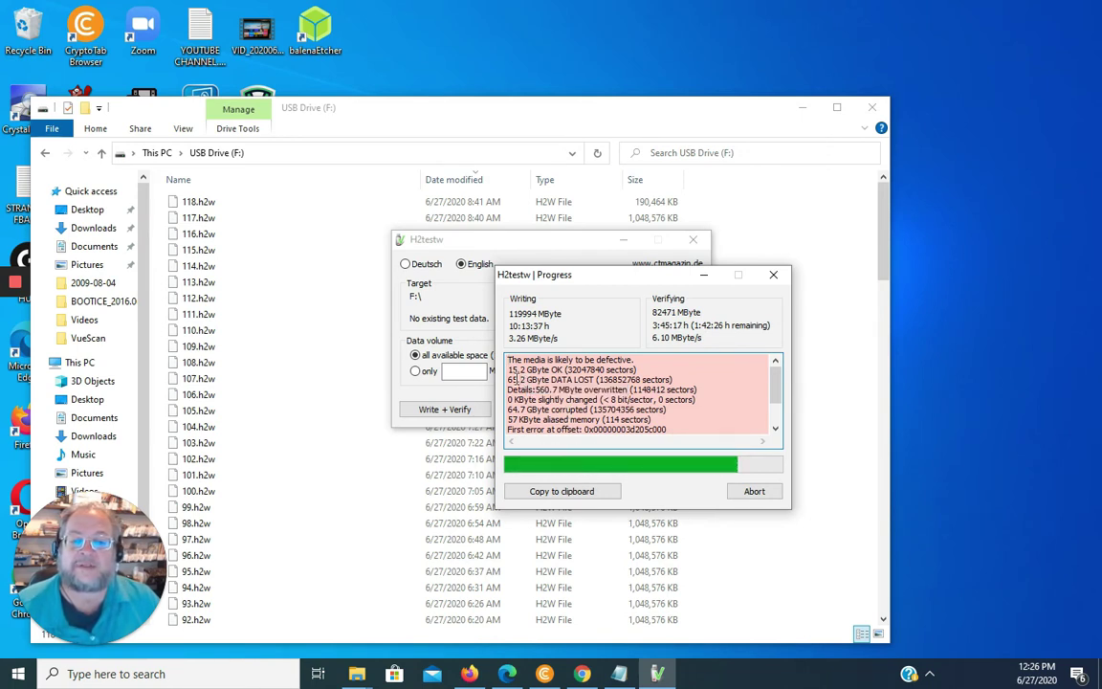
pyautogui.moveTo(517, 369); pyautogui.dragTo(566, 369)
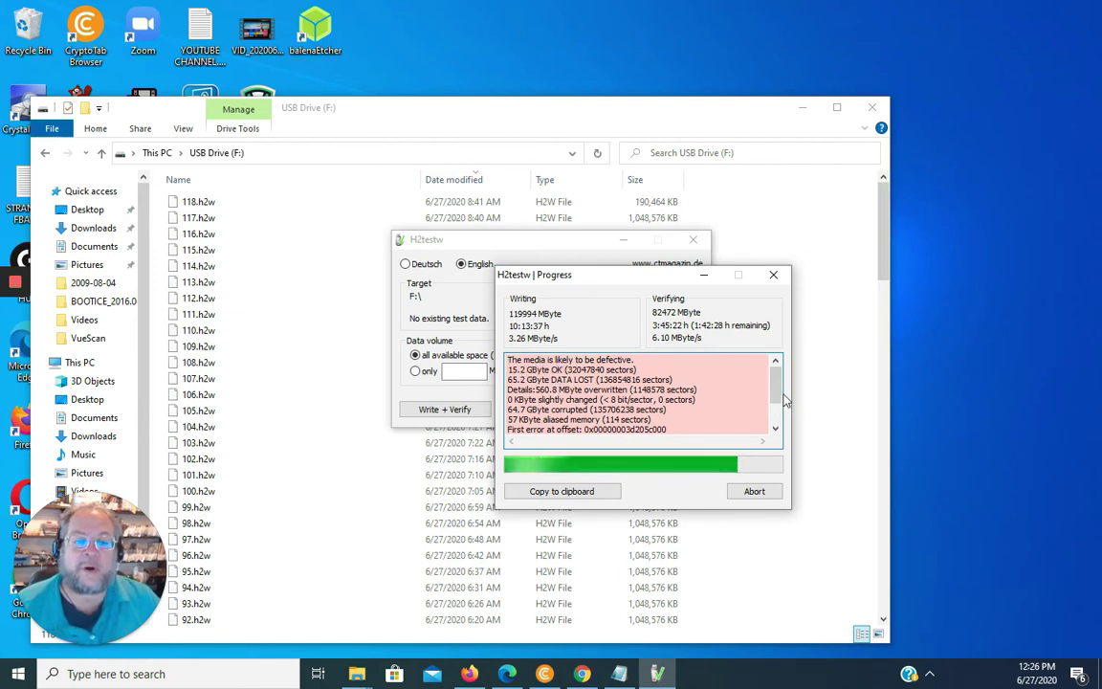
pyautogui.moveTo(517, 379); pyautogui.dragTo(532, 380)
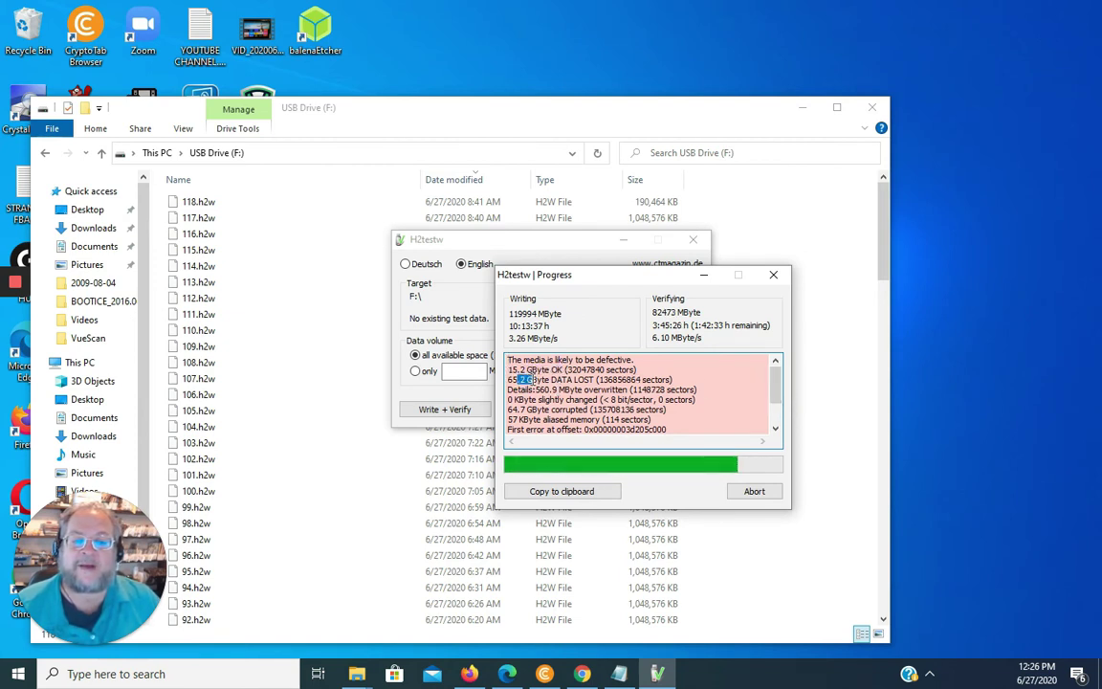
# Abort the running H2testw verification of drive F:
pyautogui.click(751, 490)
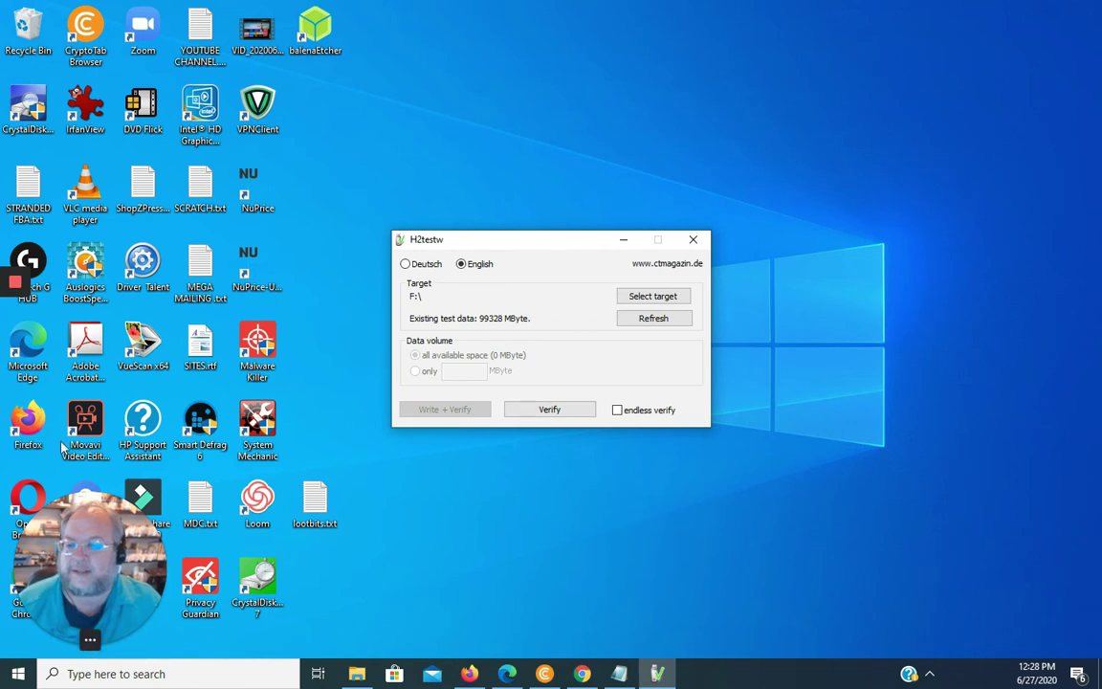
pyautogui.moveTo(17, 284)
pyautogui.click(597, 498)
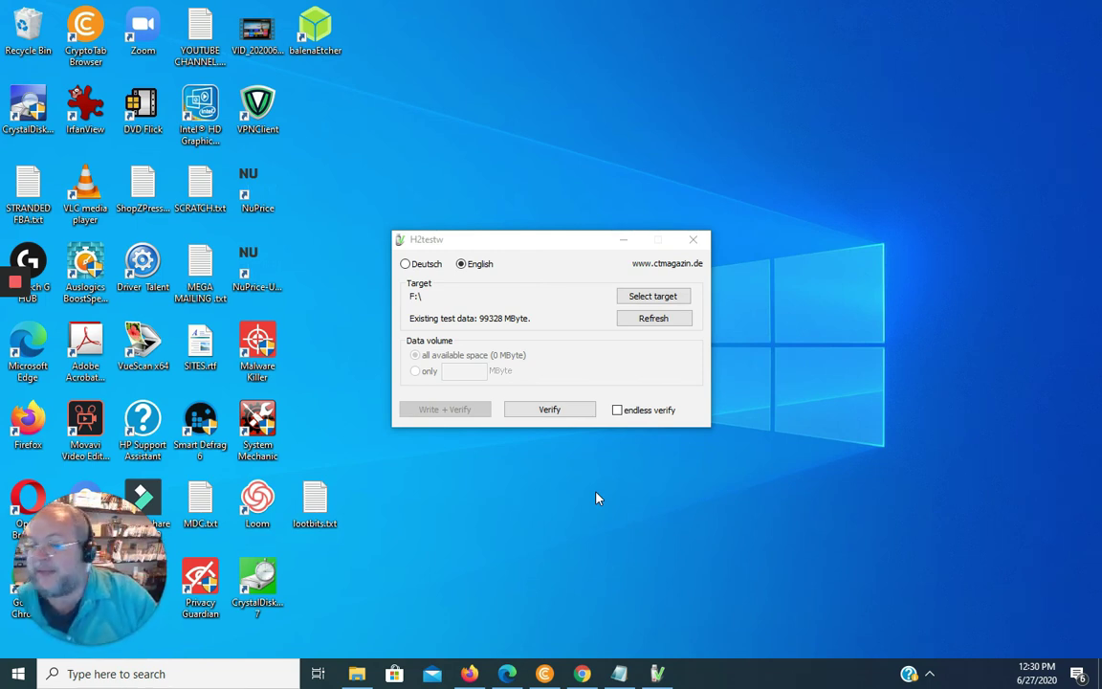
# Check the free space and capacity of USB Drive (F:) in This PC and dismiss the external drive sync notification
pyautogui.moveTo(357, 673)
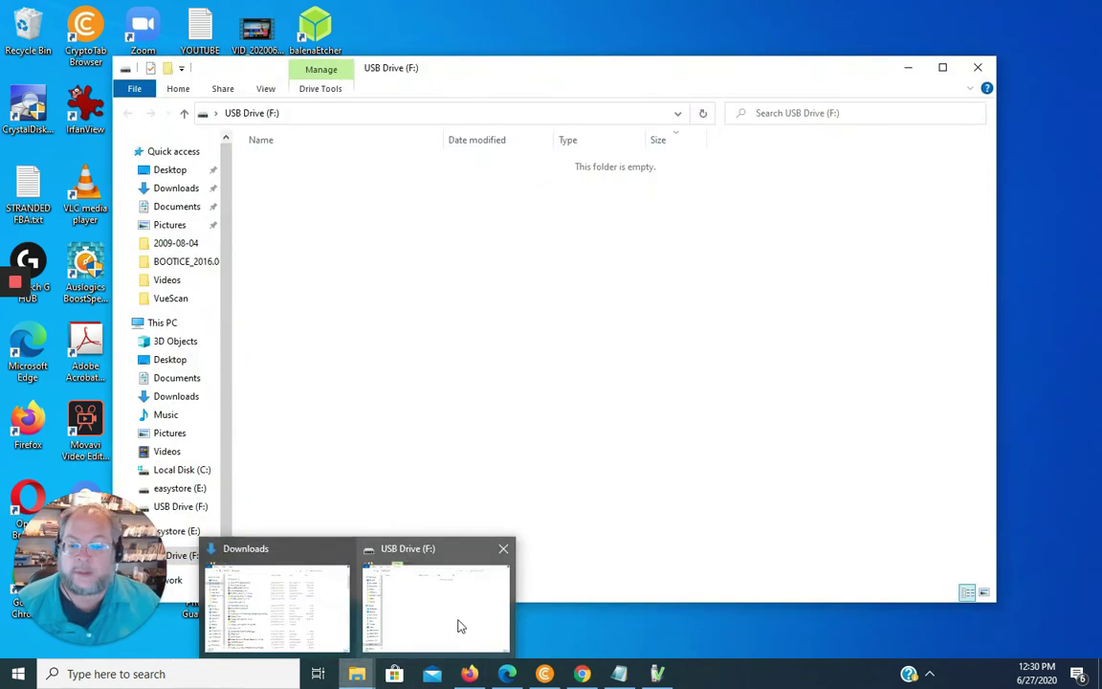
pyautogui.click(458, 626)
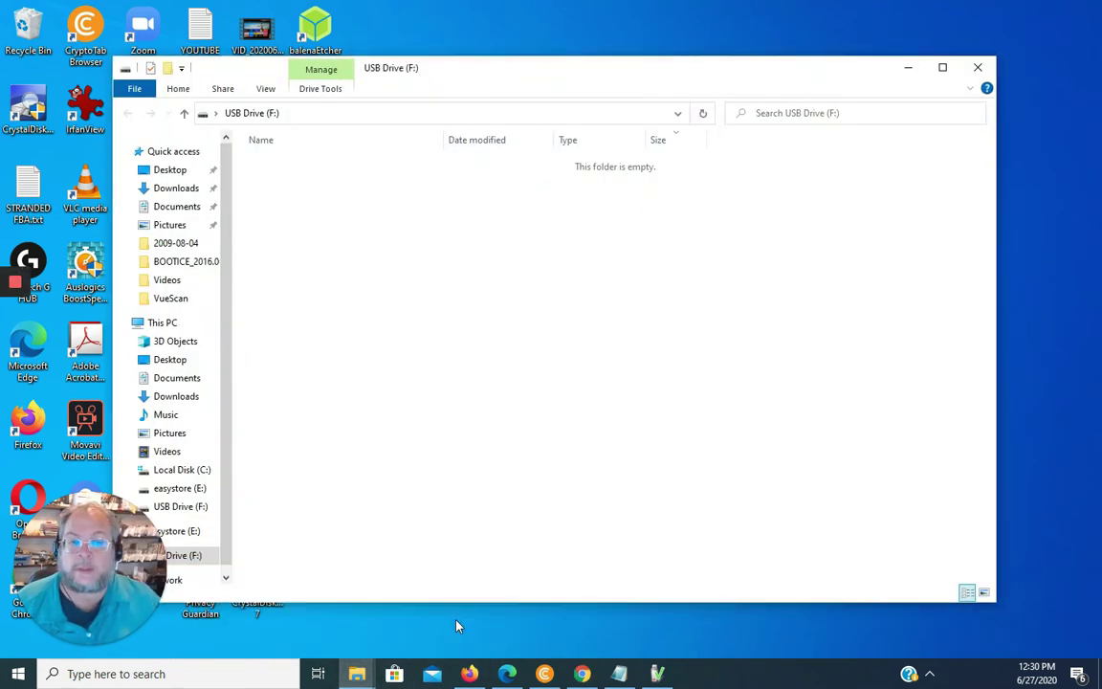
pyautogui.click(167, 323)
pyautogui.click(351, 386)
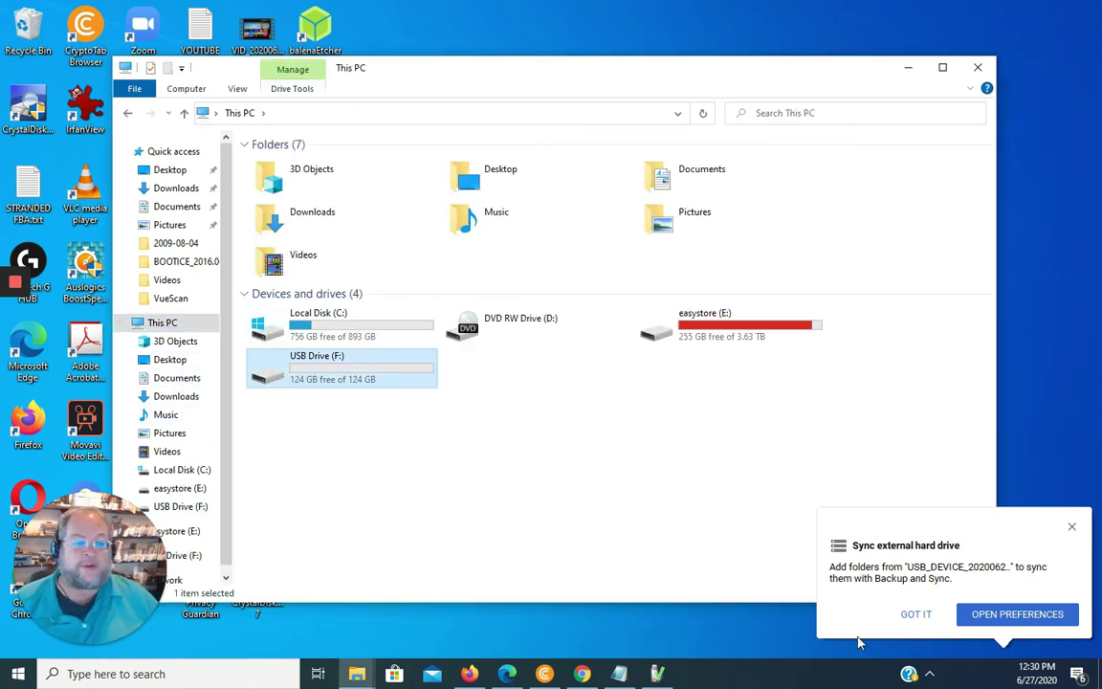
pyautogui.click(1069, 525)
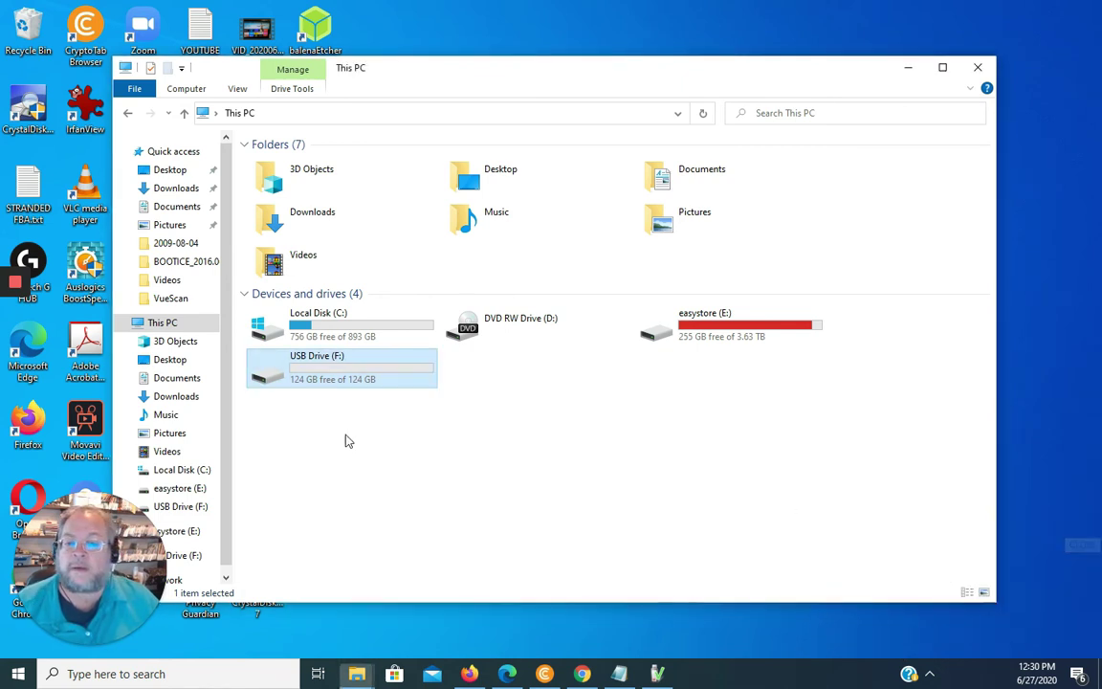
# Open USB Drive (F:) to inspect its contents and check whether Hidden items are shown
pyautogui.doubleClick(350, 381)
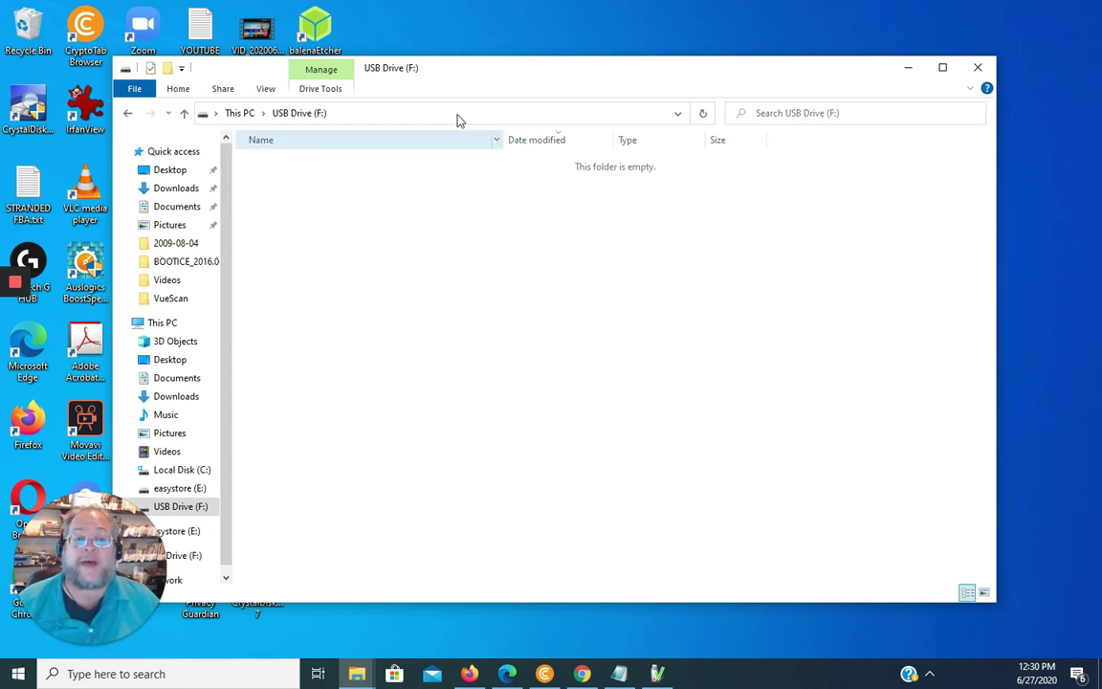
pyautogui.click(267, 90)
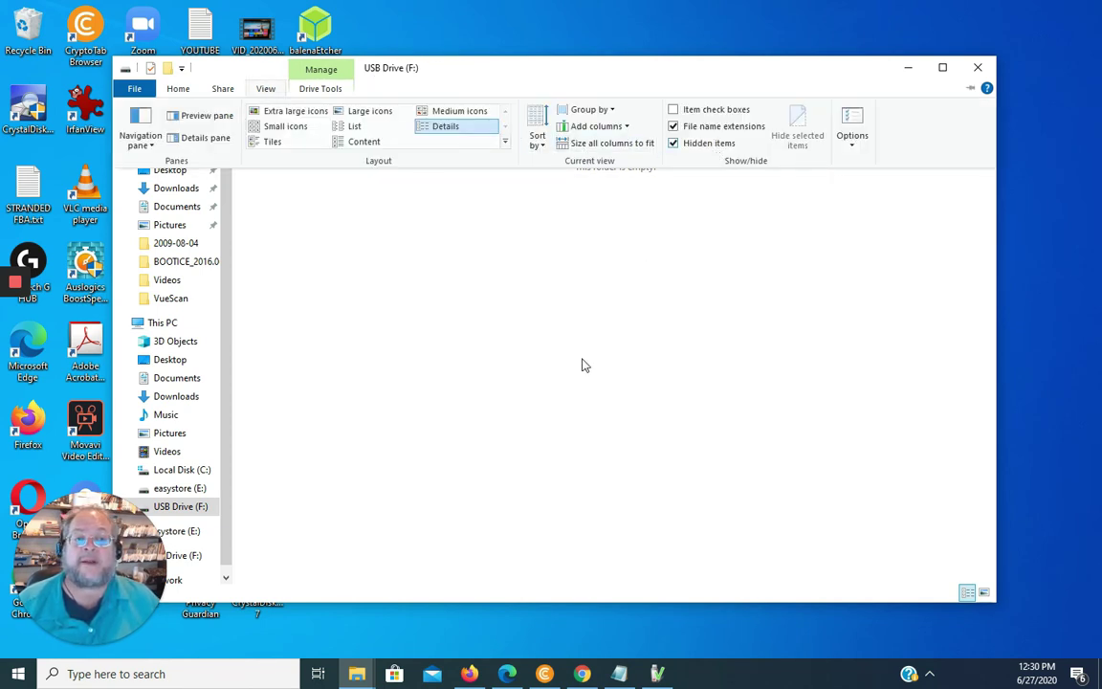
# Switch Hidden items off and back on for USB Drive (F:), and keep the View ribbon expanded
pyautogui.click(696, 145)
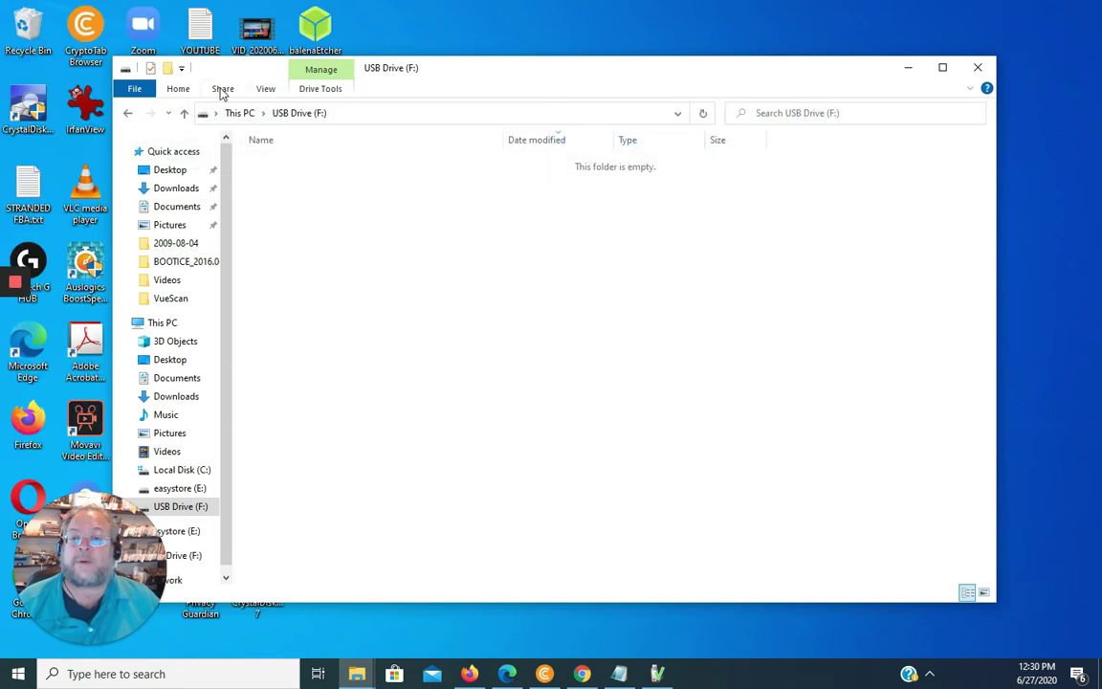
pyautogui.click(265, 89)
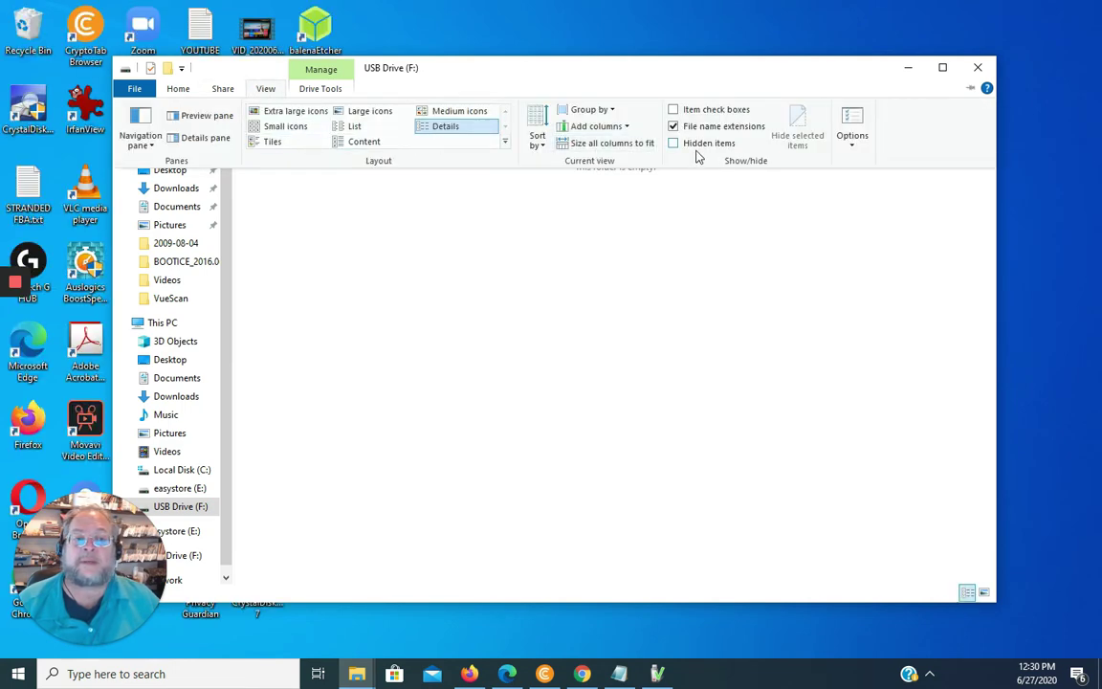
pyautogui.click(690, 147)
pyautogui.doubleClick(266, 89)
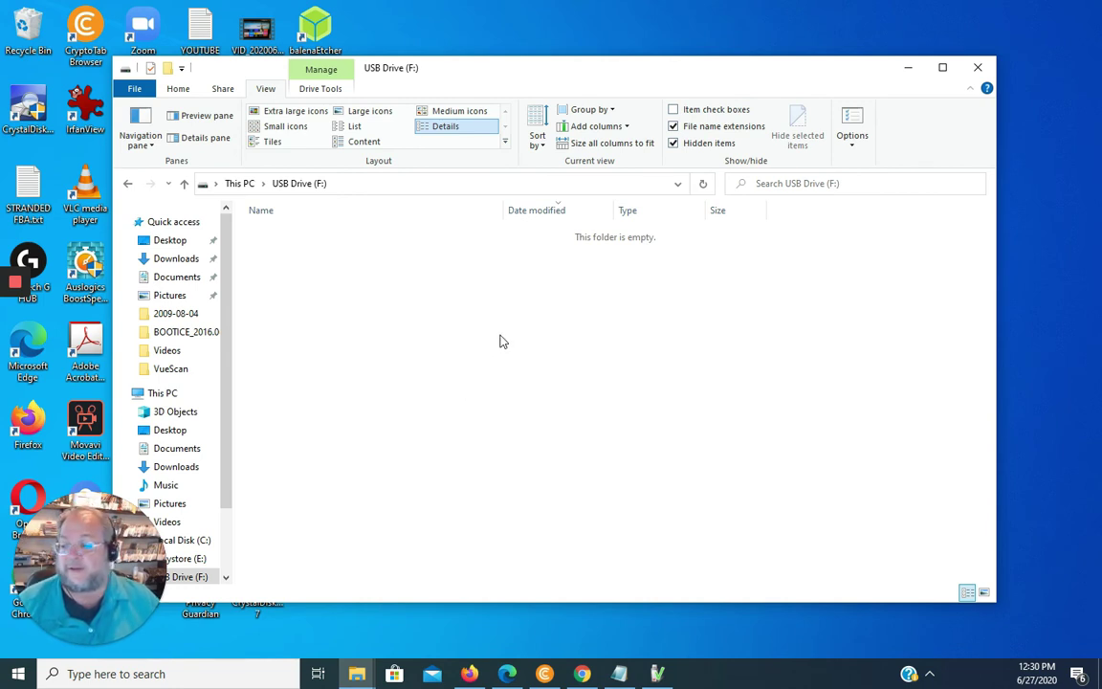
# Switch to H2testw and reselect USB Drive (F:) as the test target
pyautogui.click(658, 673)
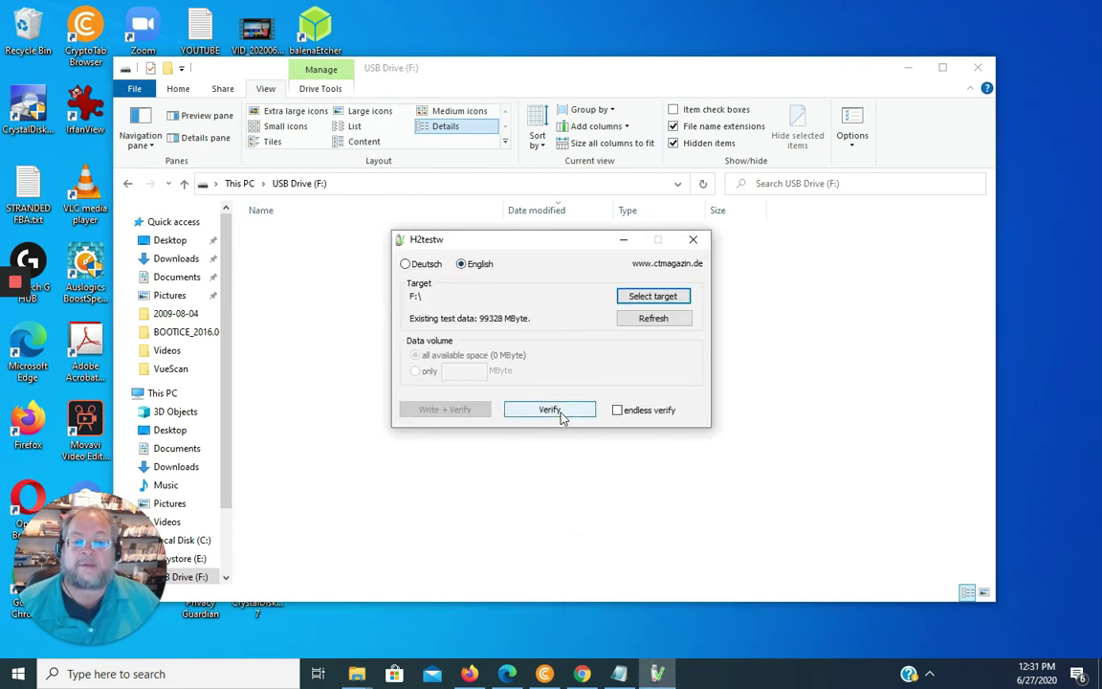
pyautogui.click(651, 296)
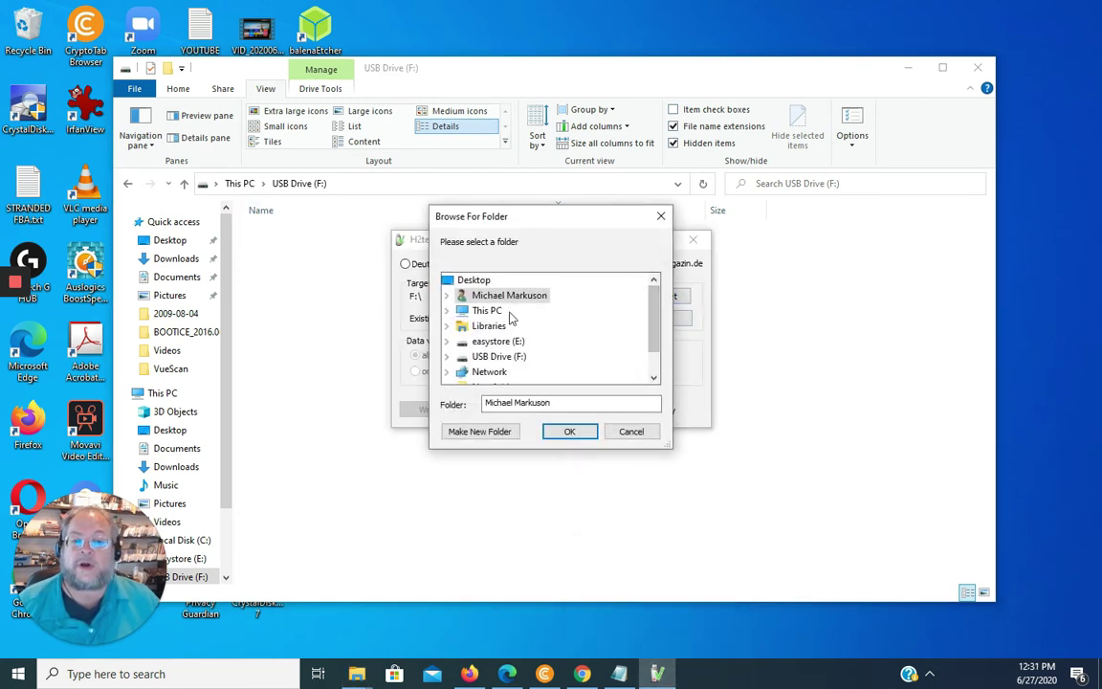
pyautogui.click(505, 359)
pyautogui.click(569, 433)
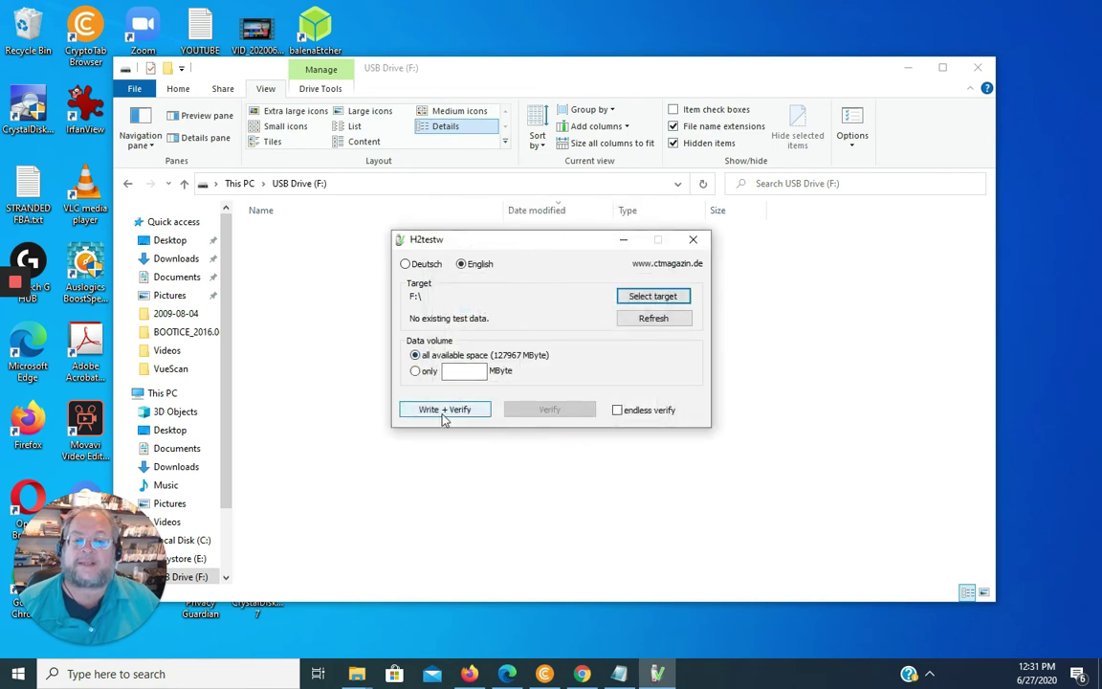
# Start a Write + Verify test over all available space on F:, accept the capacity notice, and move the progress window aside
pyautogui.click(446, 411)
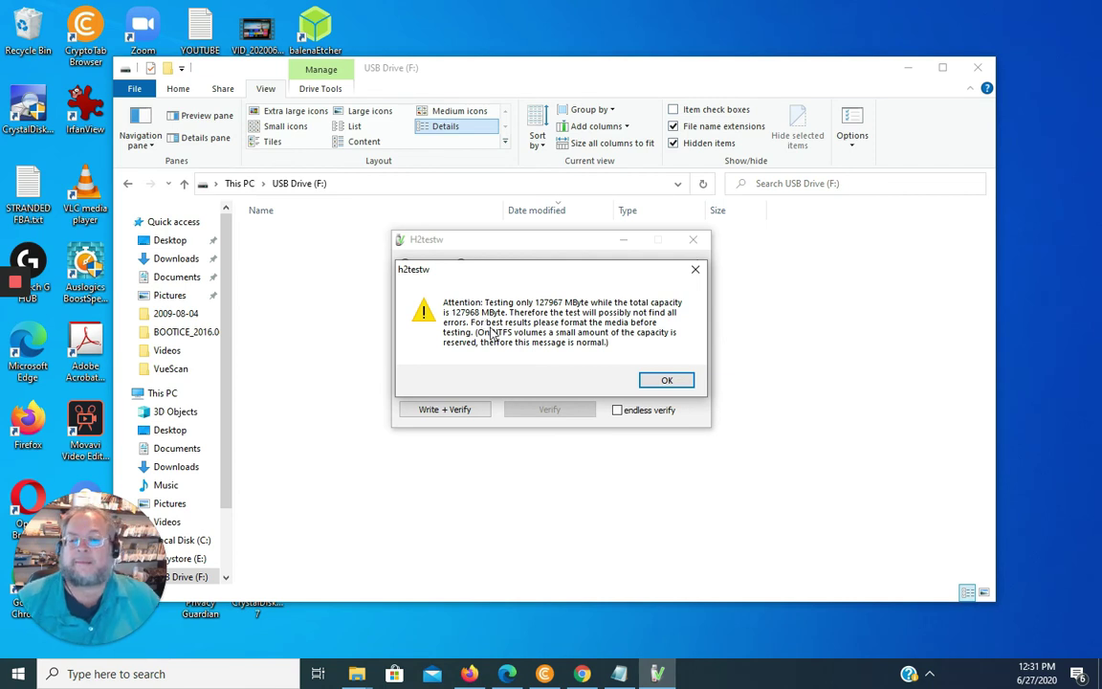
pyautogui.click(667, 381)
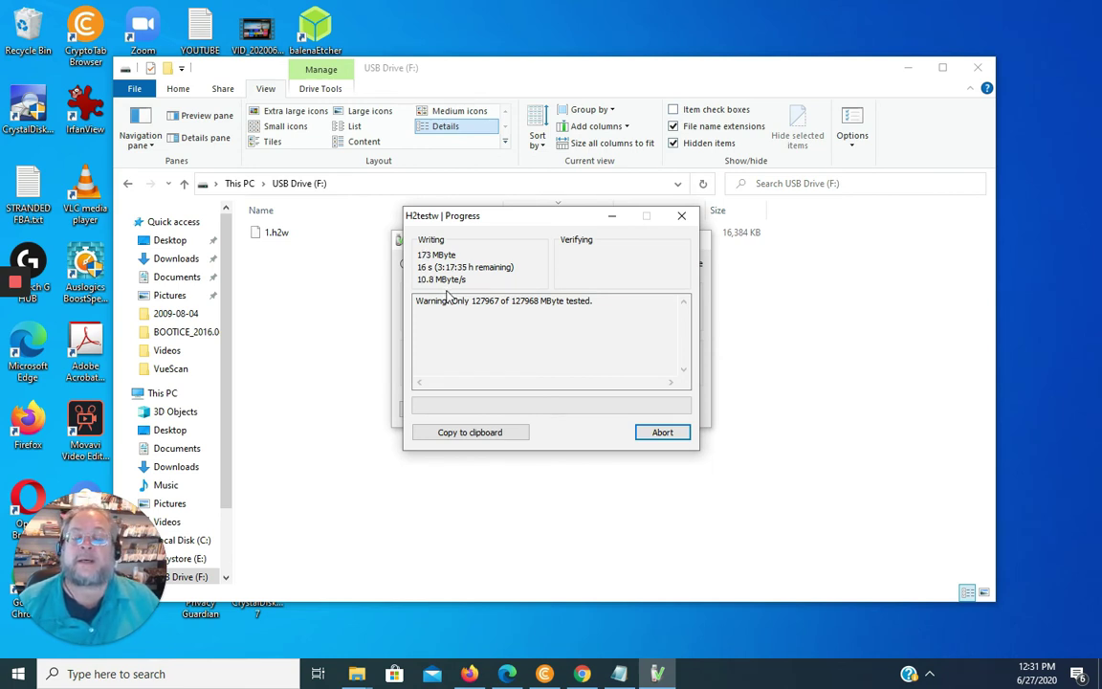
pyautogui.moveTo(510, 224); pyautogui.dragTo(547, 205)
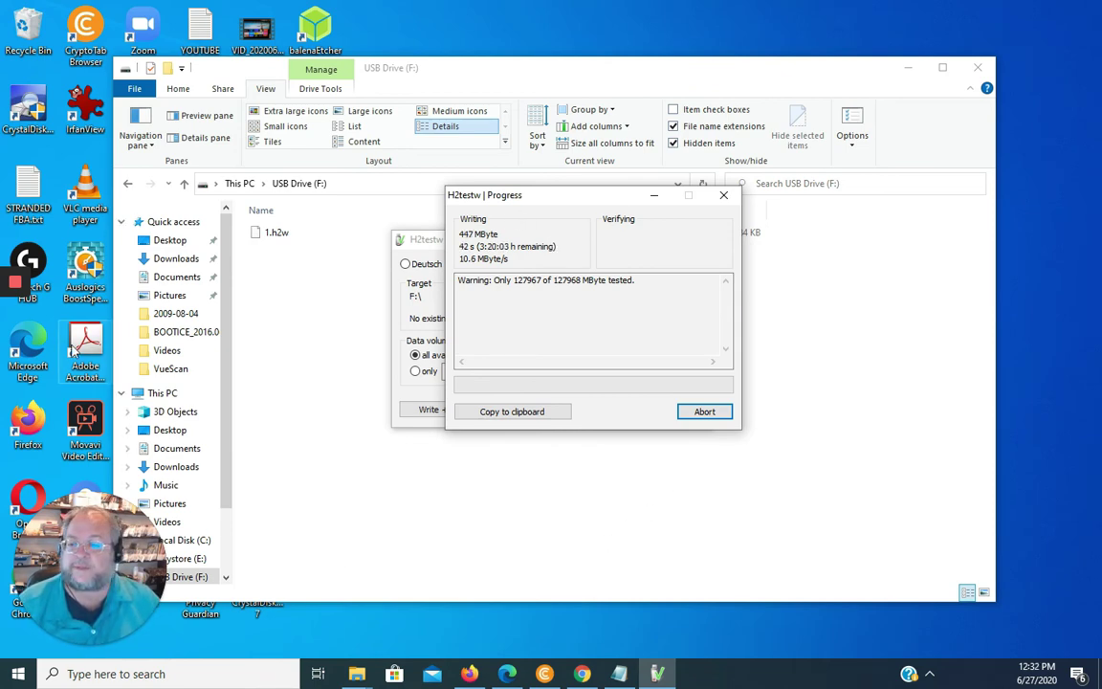
pyautogui.moveTo(15, 285)
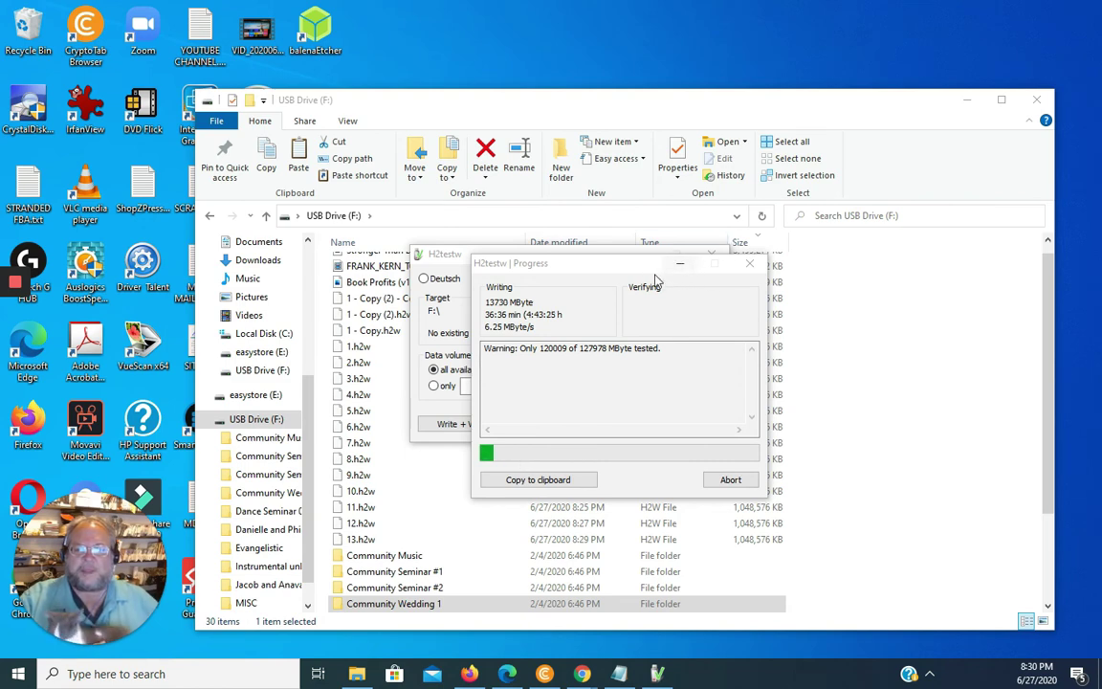
# Check the combined size and size on disk of all items on USB Drive (F:), and return to the file list
pyautogui.click(892, 465)
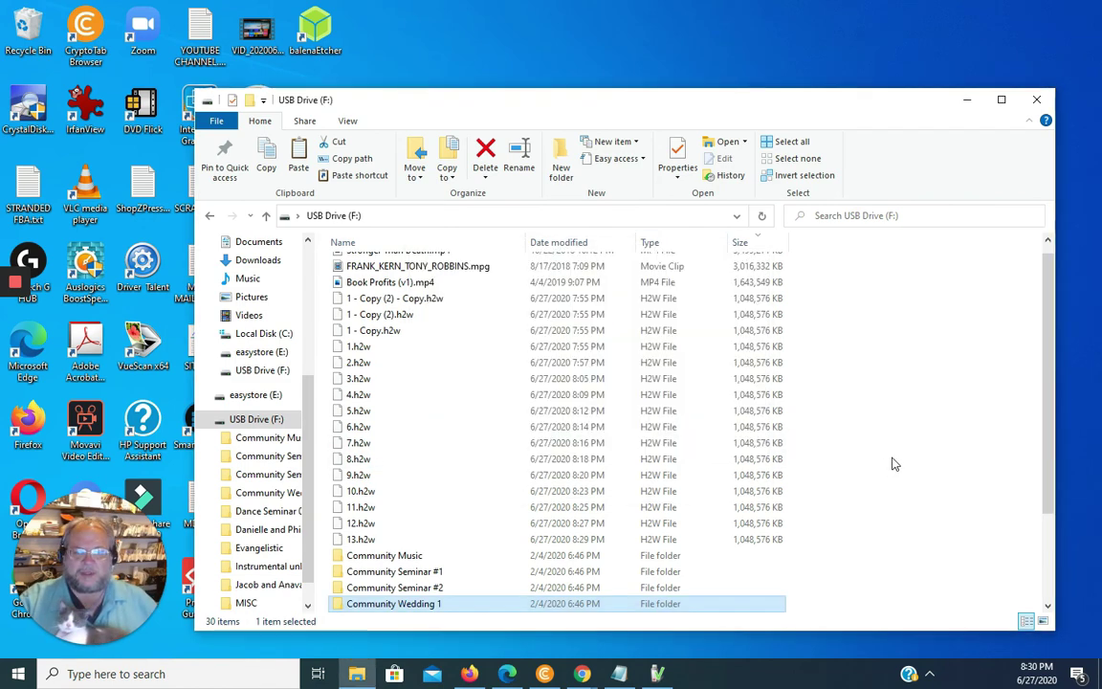
pyautogui.click(354, 459)
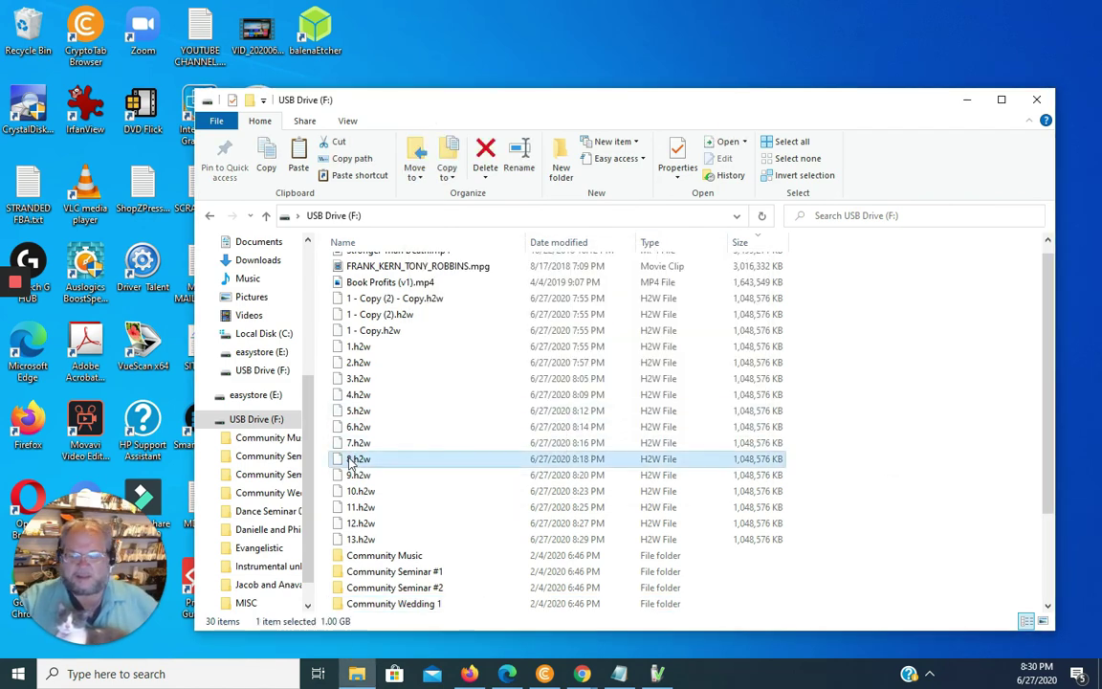
pyautogui.hotkey('ctrl', 'a')
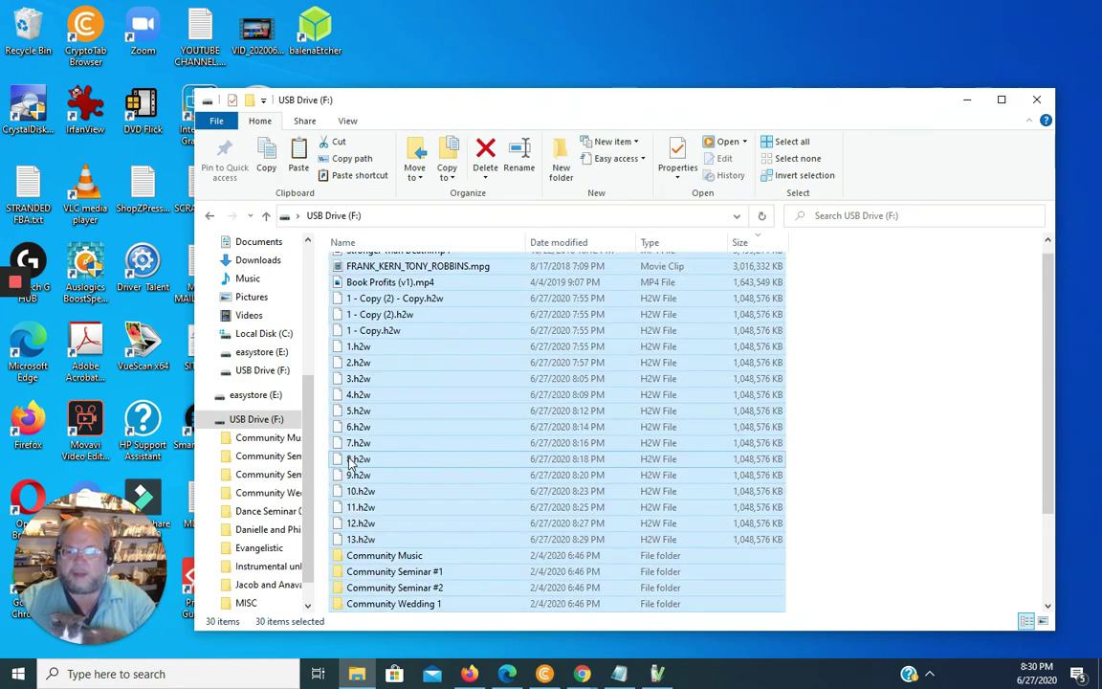
pyautogui.rightClick(390, 437)
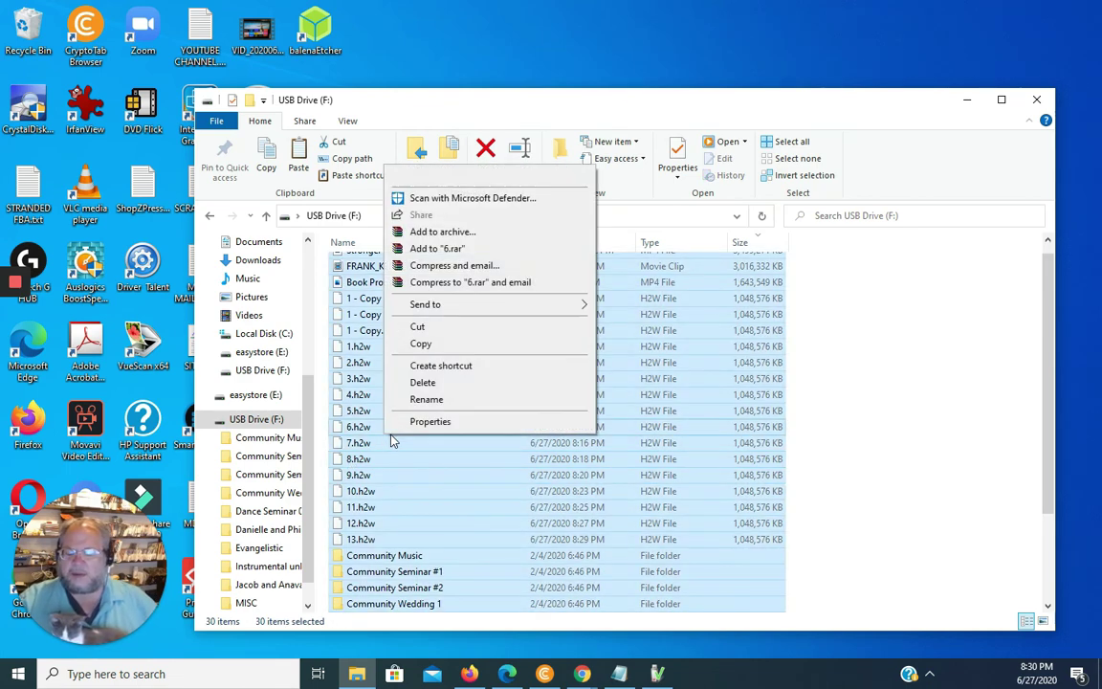
pyautogui.click(437, 421)
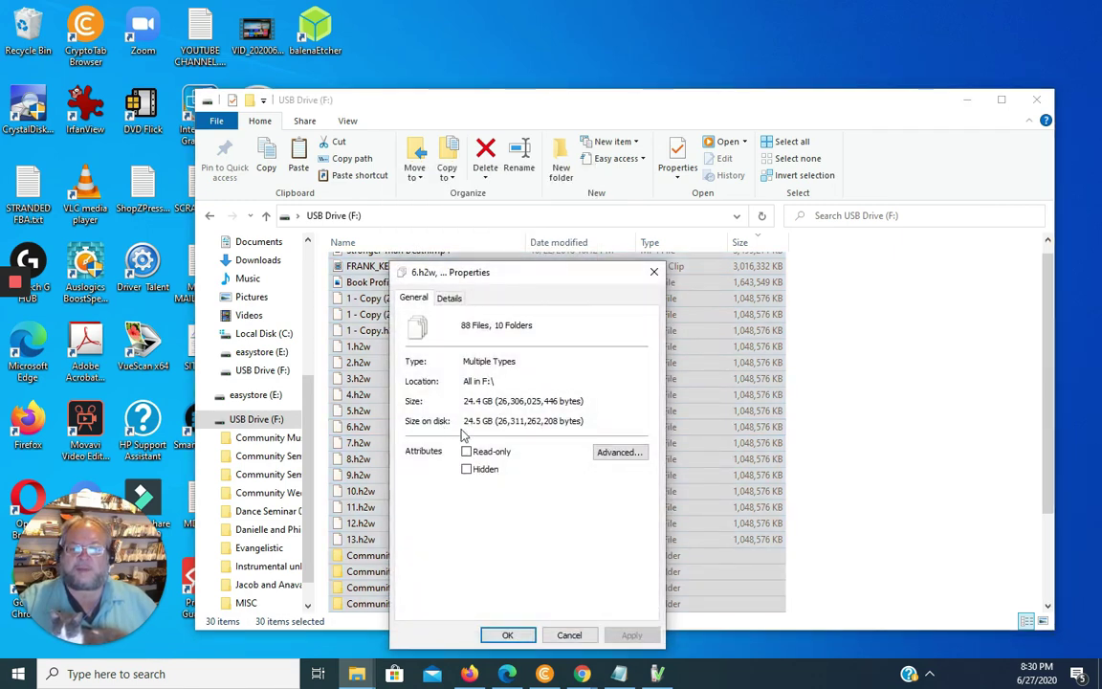
pyautogui.click(880, 452)
# Play Book Profits (v1).mp4 from the USB drive, skip ahead to about 43:40, and close the player
pyautogui.scroll(1, 494, 439)
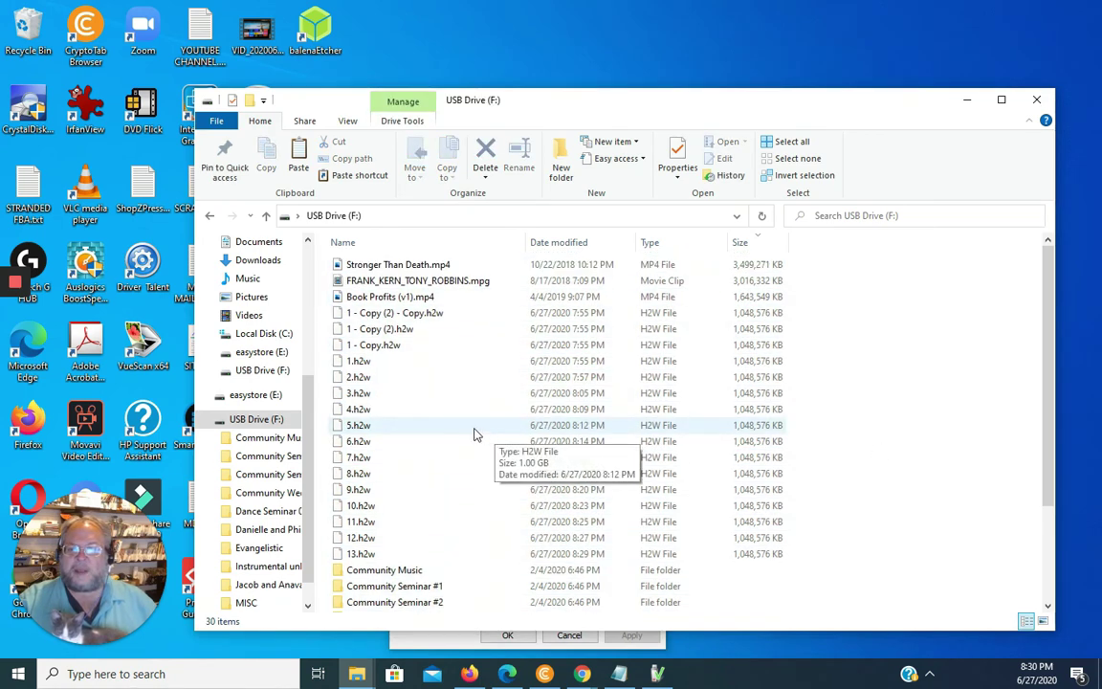
pyautogui.click(402, 298)
pyautogui.doubleClick(397, 297)
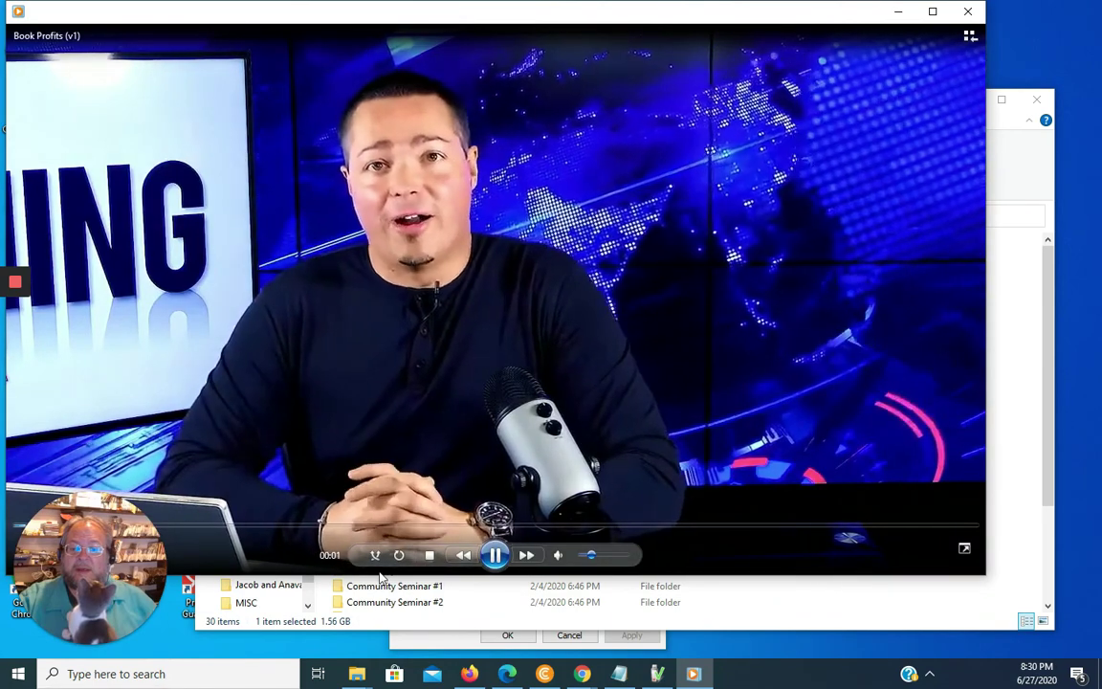
pyautogui.click(403, 529)
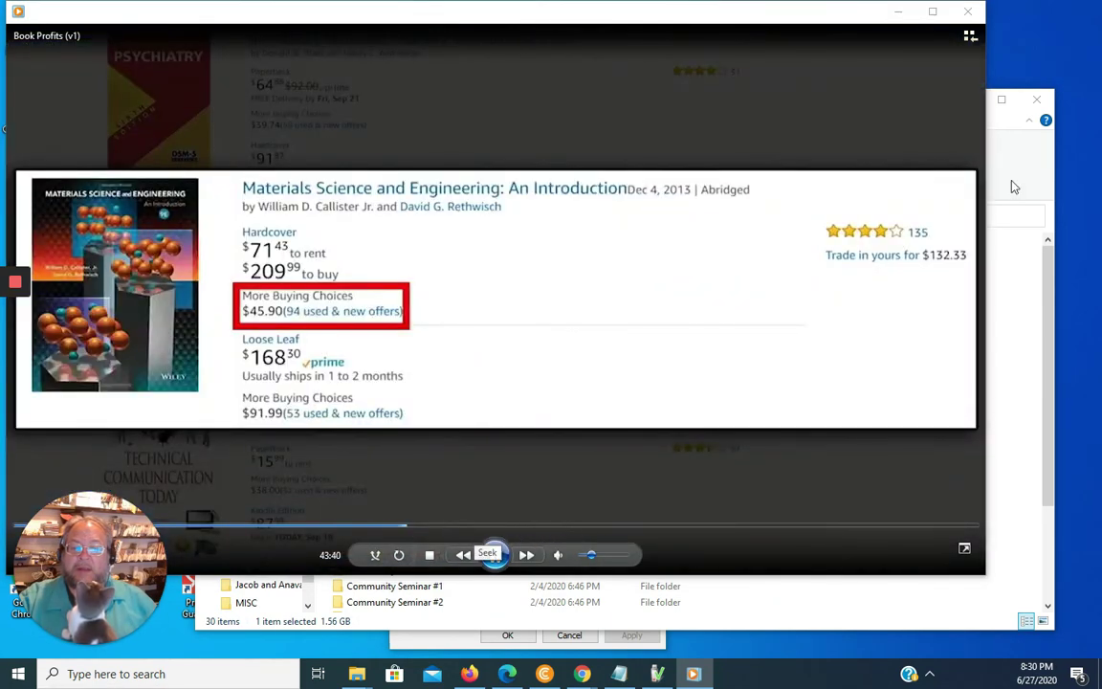
pyautogui.click(967, 11)
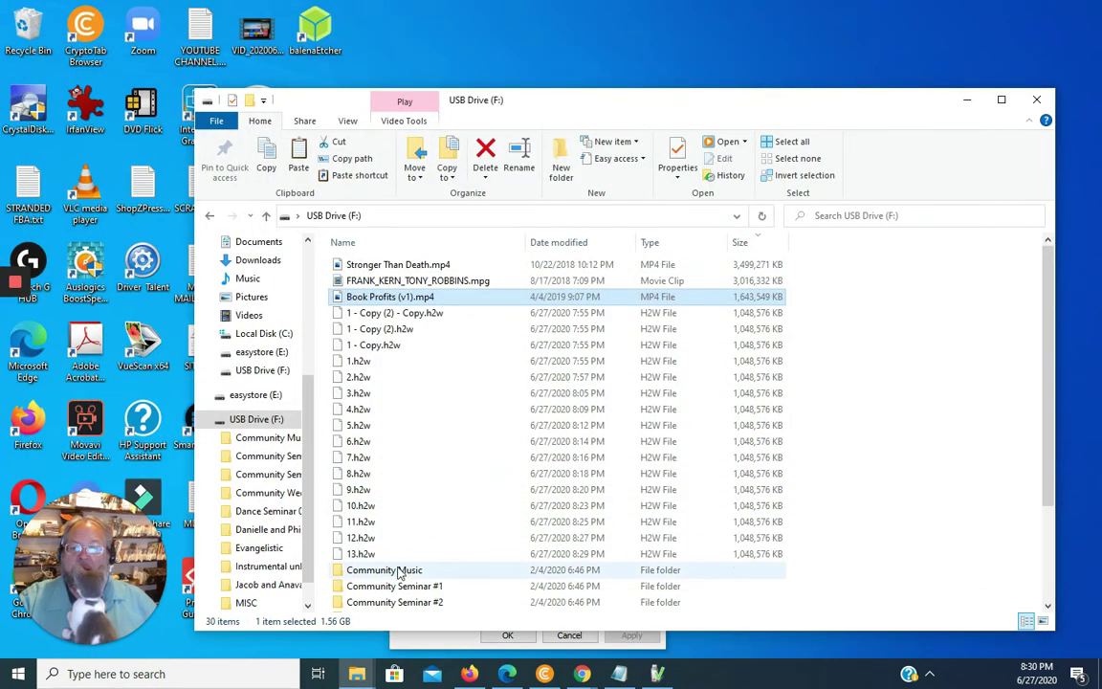
# Inspect the contents of the Community Music folder on USB Drive (F:) and return to the drive's root
pyautogui.scroll(-6, 399, 554)
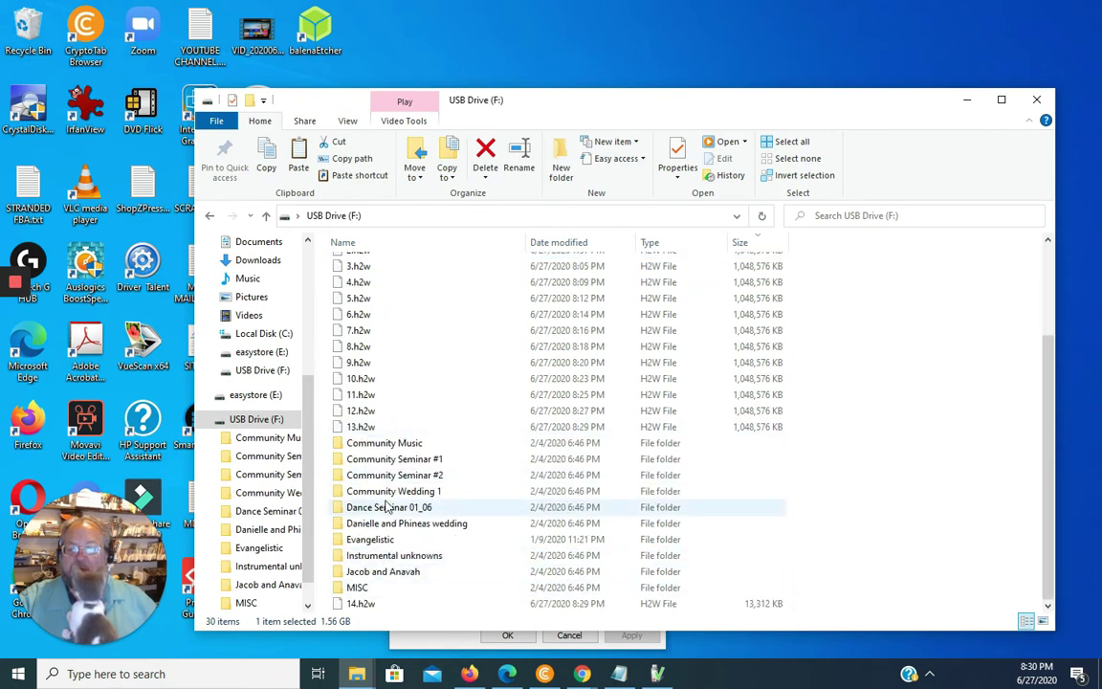
pyautogui.doubleClick(387, 446)
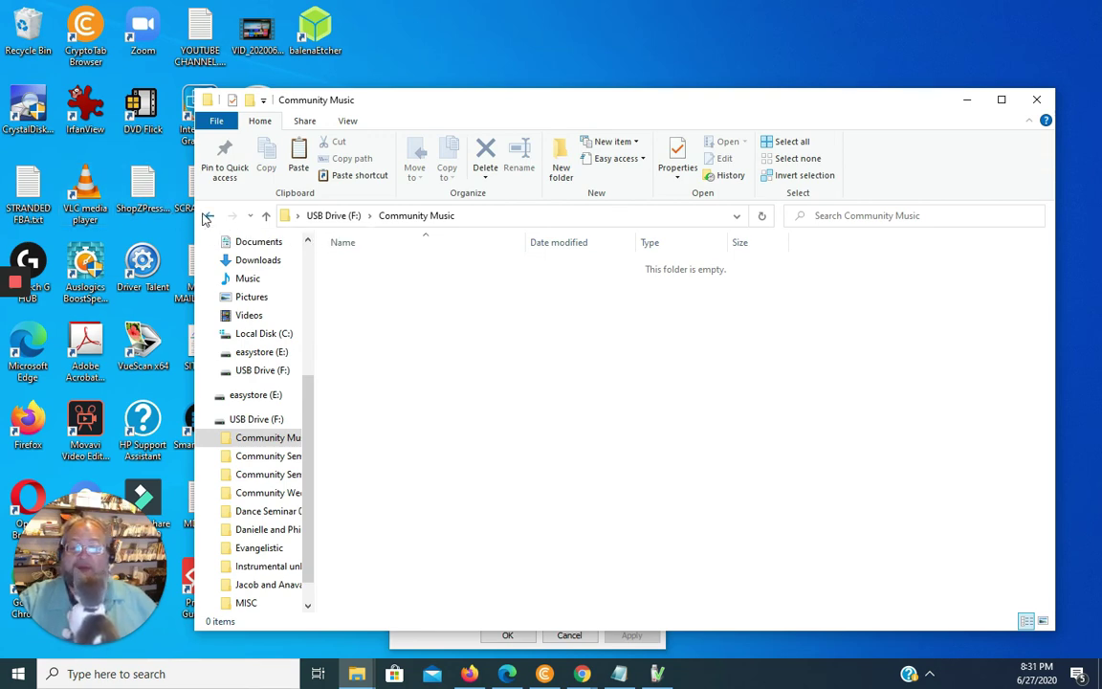
pyautogui.click(206, 218)
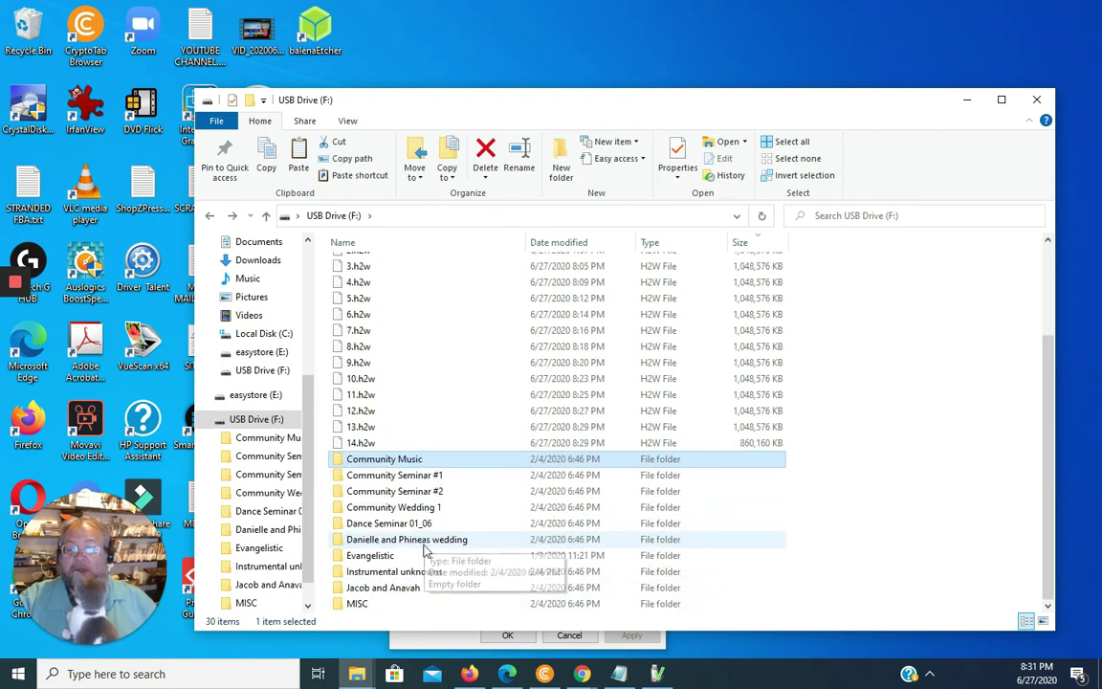
# Open the Community Seminar #1 folder, try to play 12 Track 12.mp3, and close the media player
pyautogui.doubleClick(392, 475)
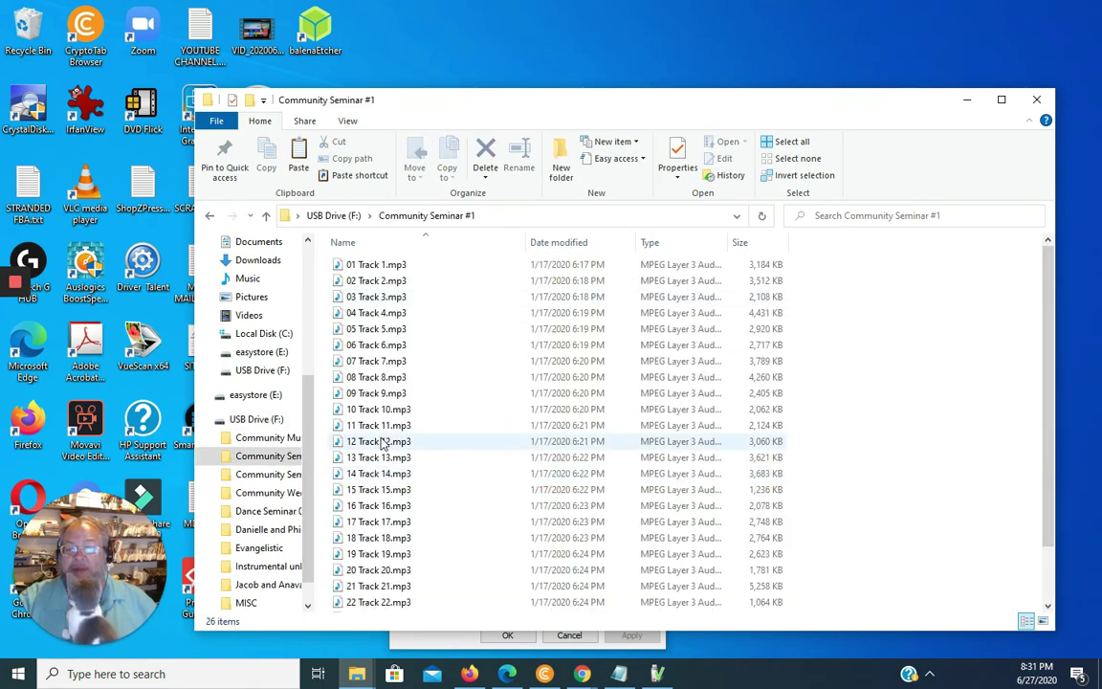
pyautogui.doubleClick(381, 442)
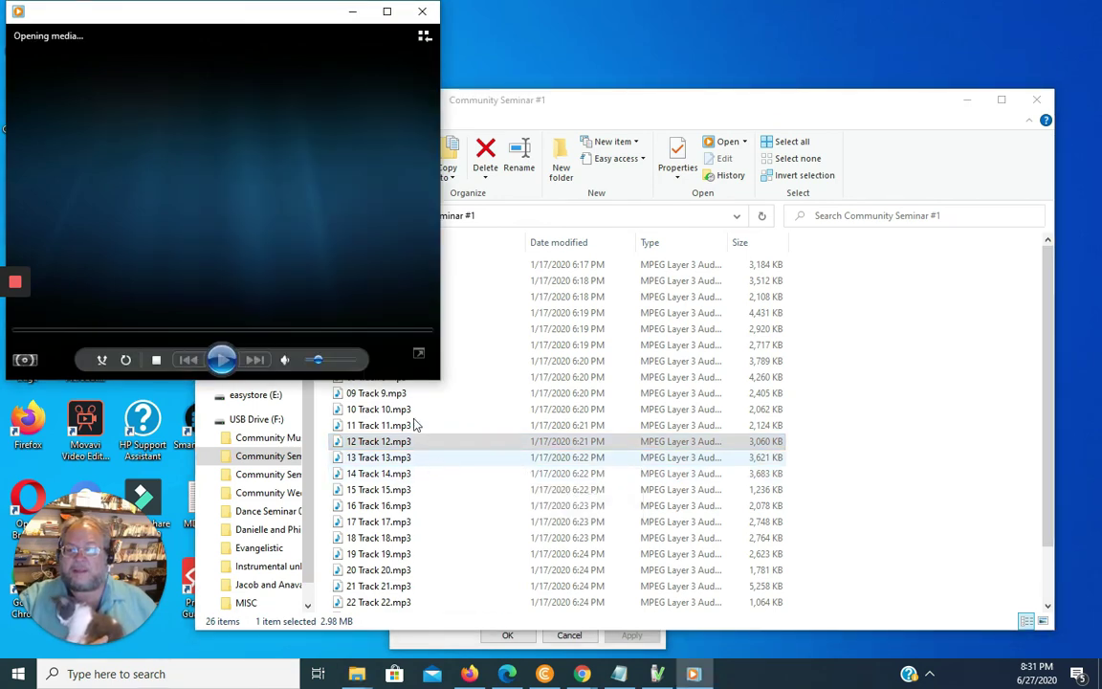
pyautogui.moveTo(465, 308); pyautogui.dragTo(620, 308)
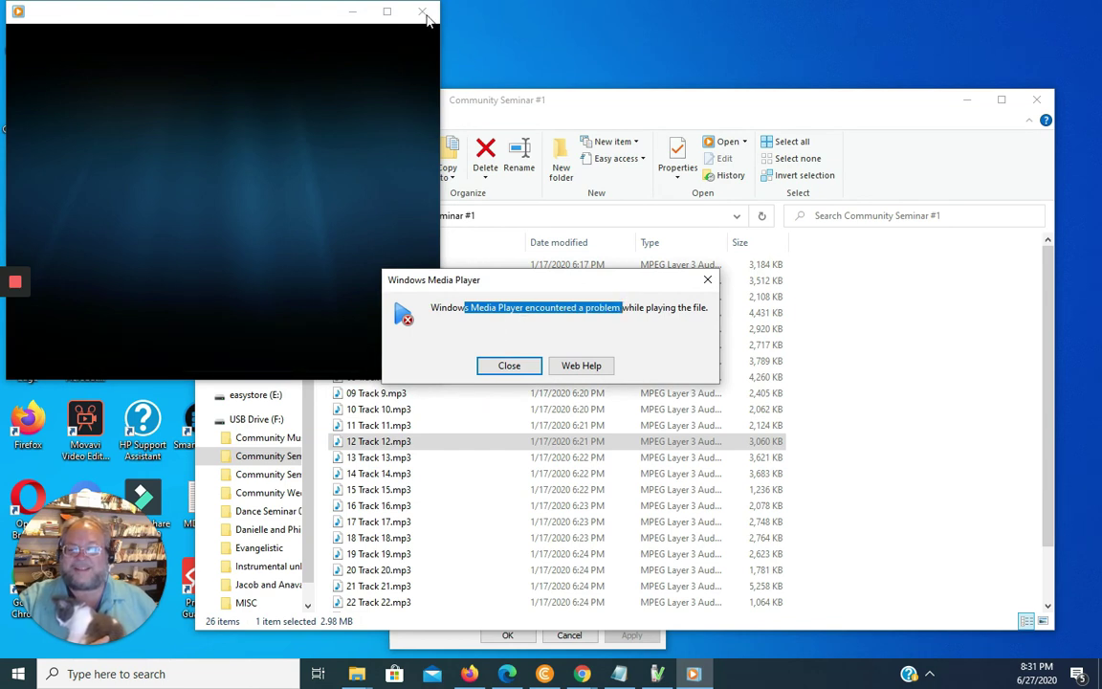
pyautogui.click(509, 367)
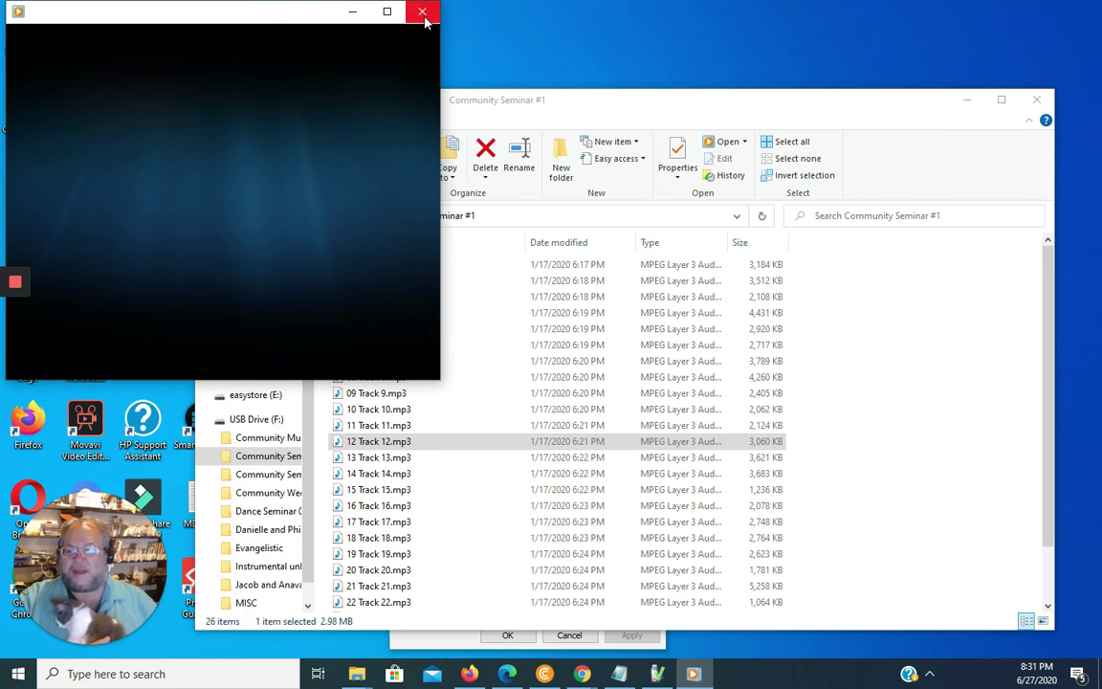
pyautogui.click(424, 13)
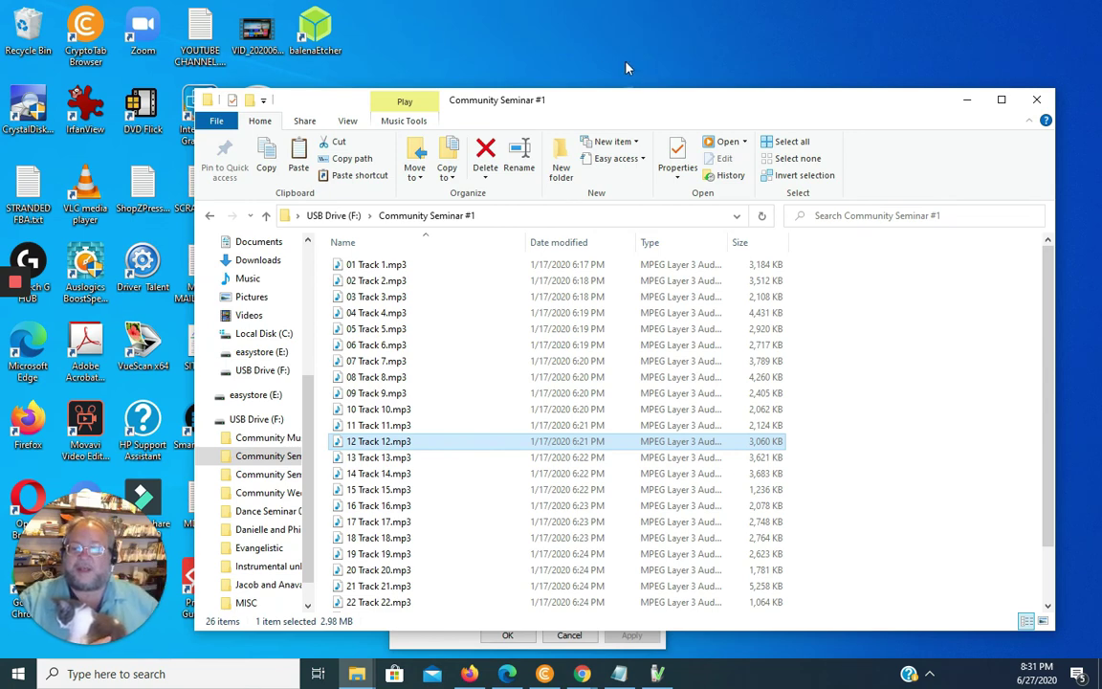
# Return to the root of USB Drive (F:) and open the combined properties of all its items again
pyautogui.click(331, 215)
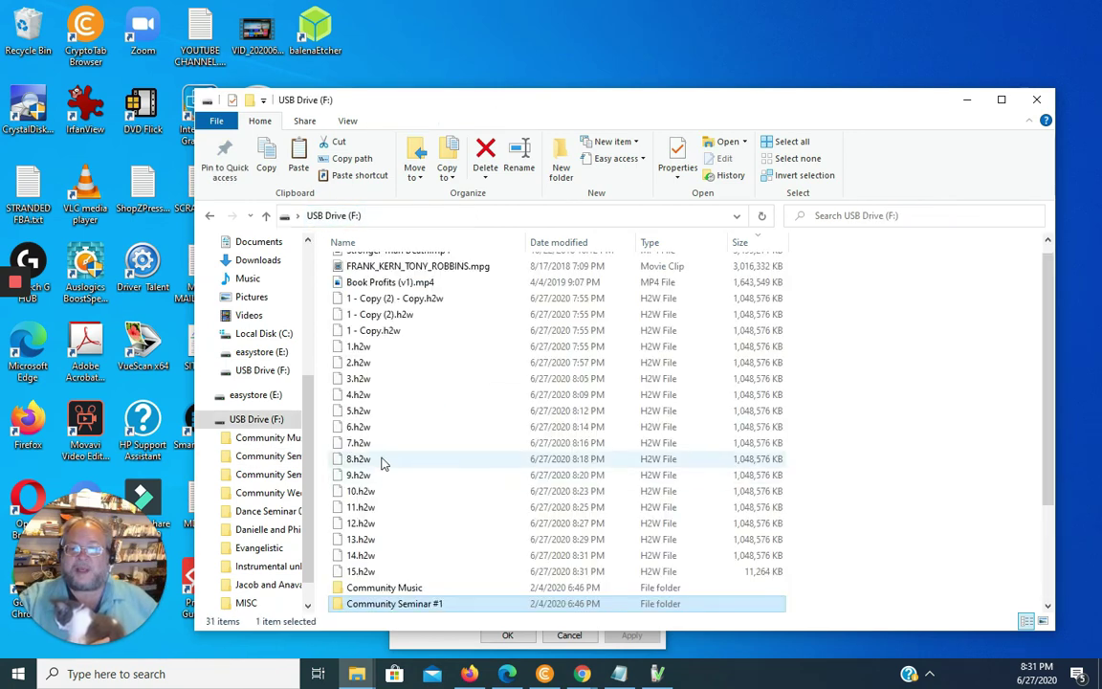
pyautogui.click(356, 459)
pyautogui.hotkey('ctrl', 'a')
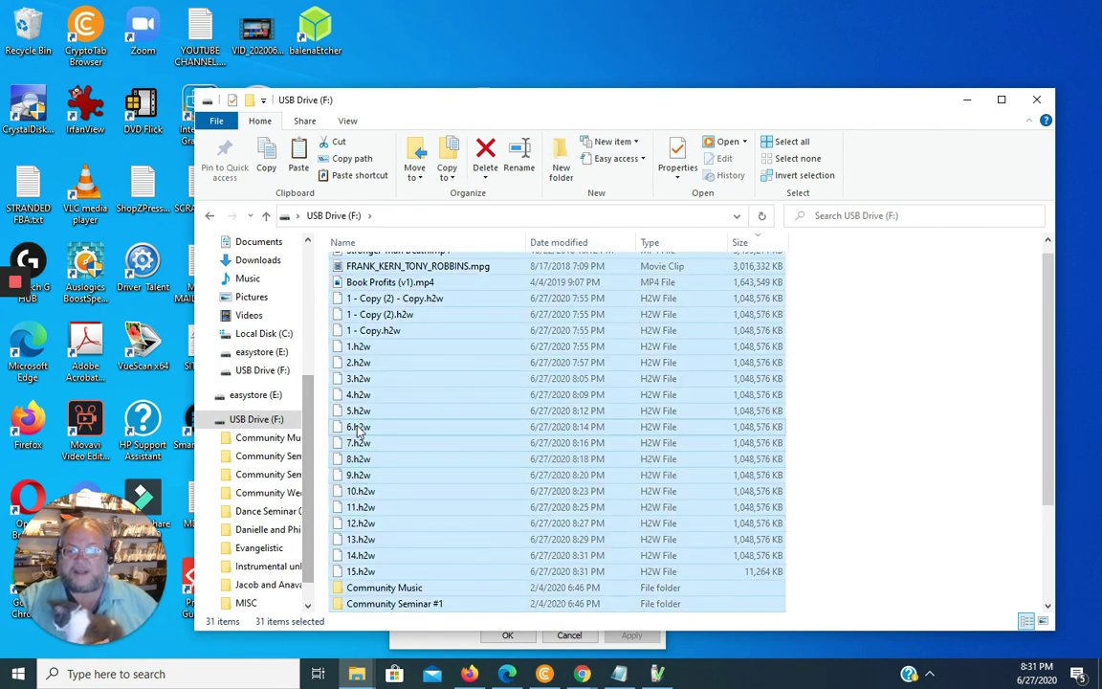
pyautogui.rightClick(360, 421)
pyautogui.click(402, 413)
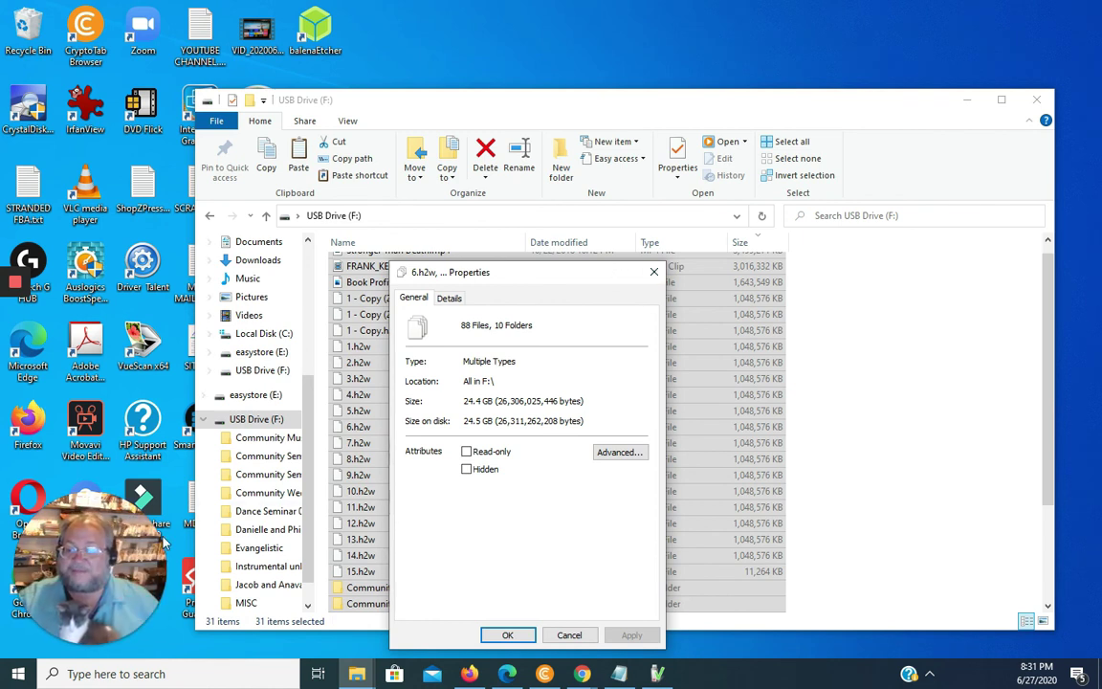
pyautogui.moveTo(4, 294)
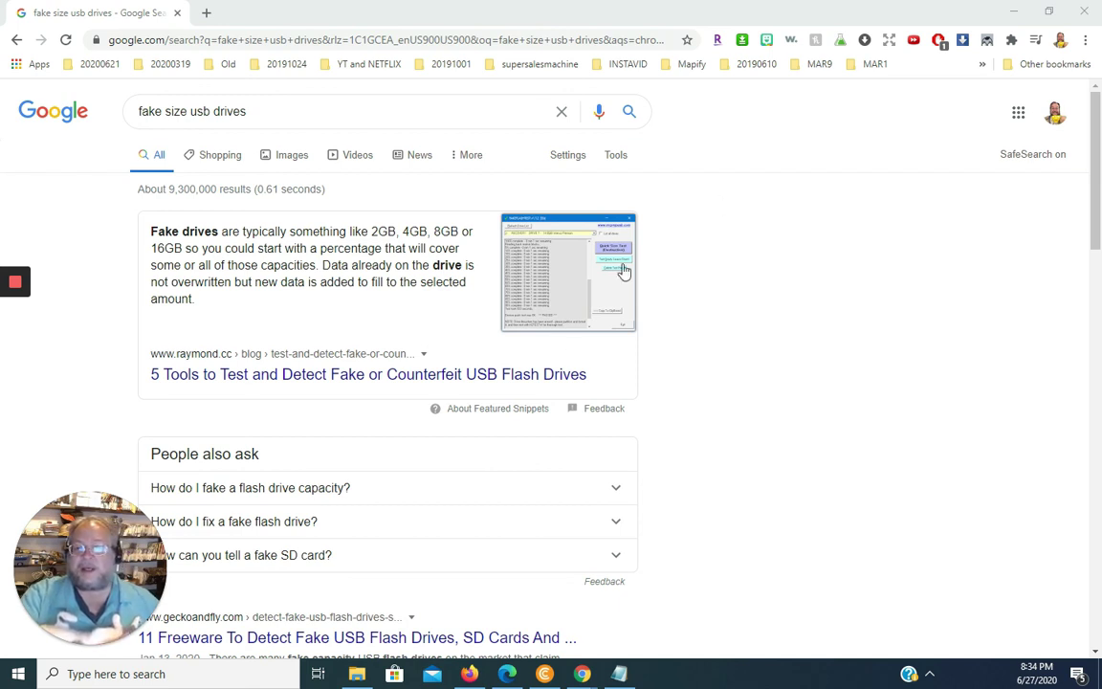
# Read the featured snippet on fake drive capacities in the Google results for "fake size usb drives", highlighting its phrases
pyautogui.moveTo(185, 225); pyautogui.dragTo(408, 230)
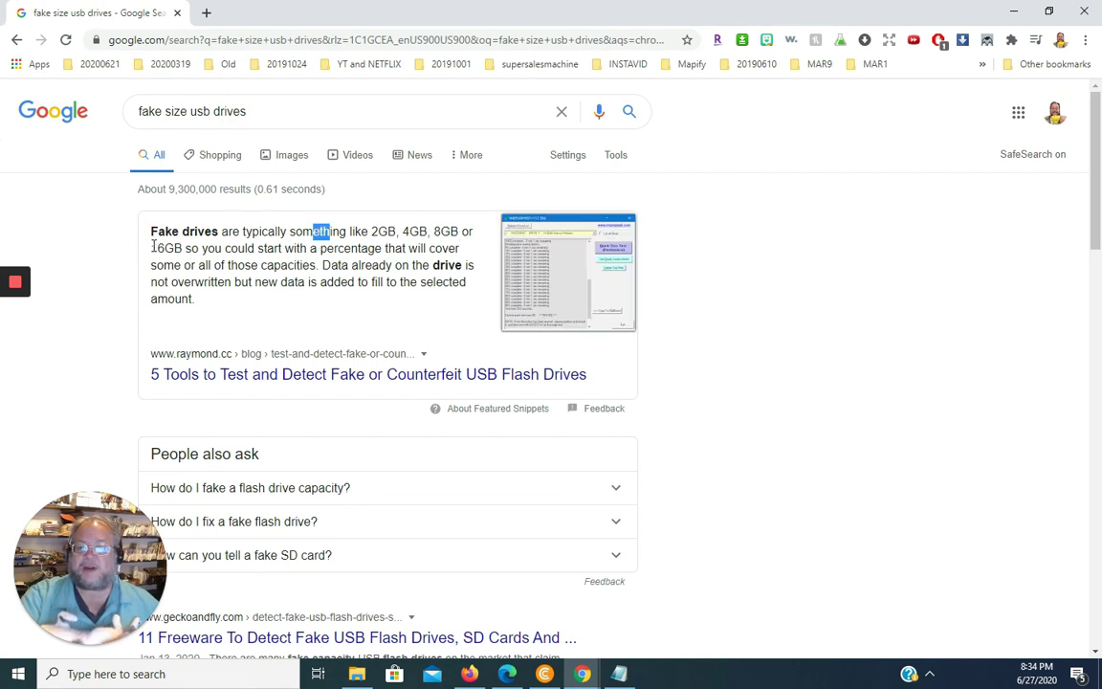
pyautogui.moveTo(153, 246); pyautogui.dragTo(237, 249)
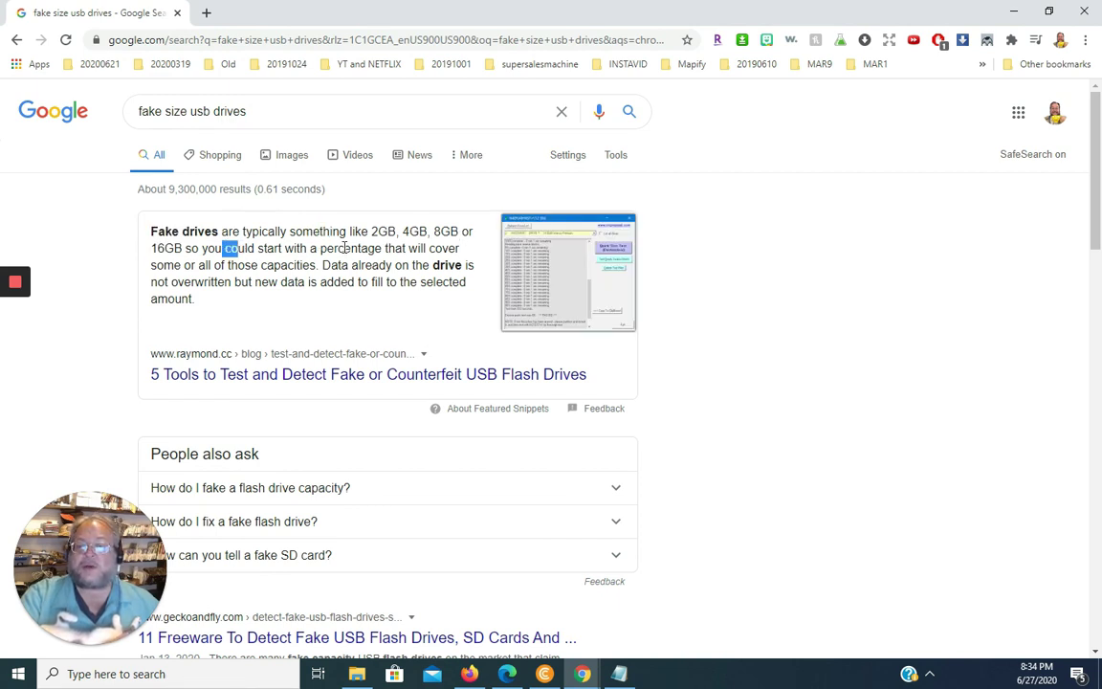
pyautogui.moveTo(345, 248); pyautogui.dragTo(409, 249)
pyautogui.moveTo(174, 265); pyautogui.dragTo(264, 267)
pyautogui.moveTo(355, 267); pyautogui.dragTo(381, 266)
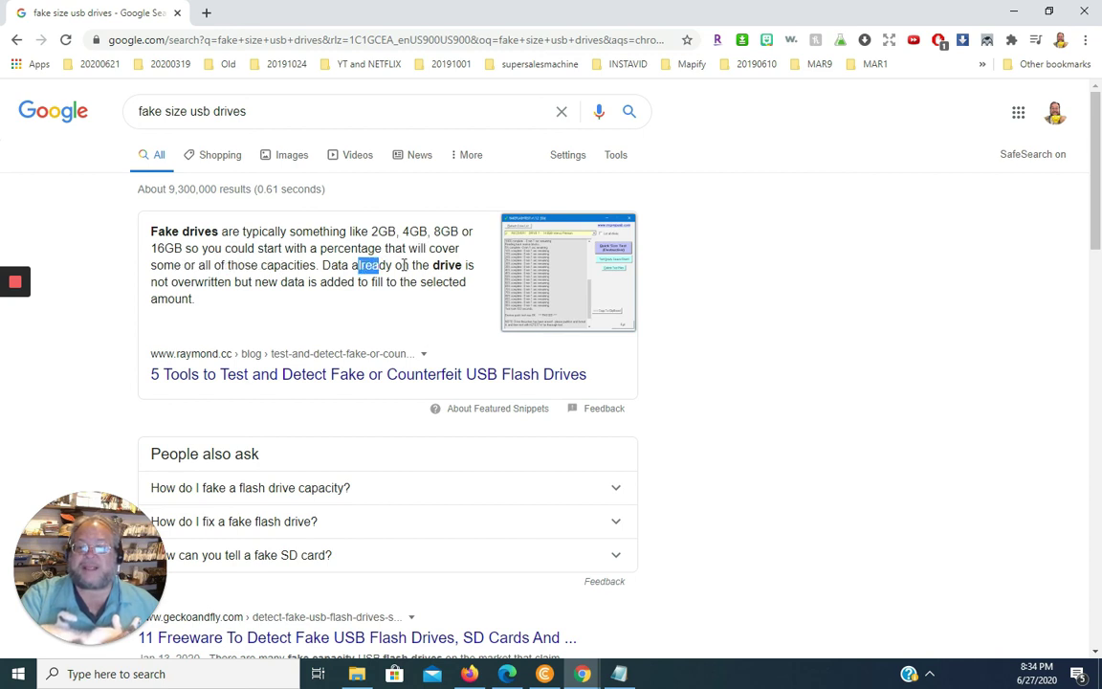
pyautogui.click(276, 278)
pyautogui.moveTo(198, 281); pyautogui.dragTo(431, 278)
pyautogui.moveTo(157, 299); pyautogui.dragTo(168, 299)
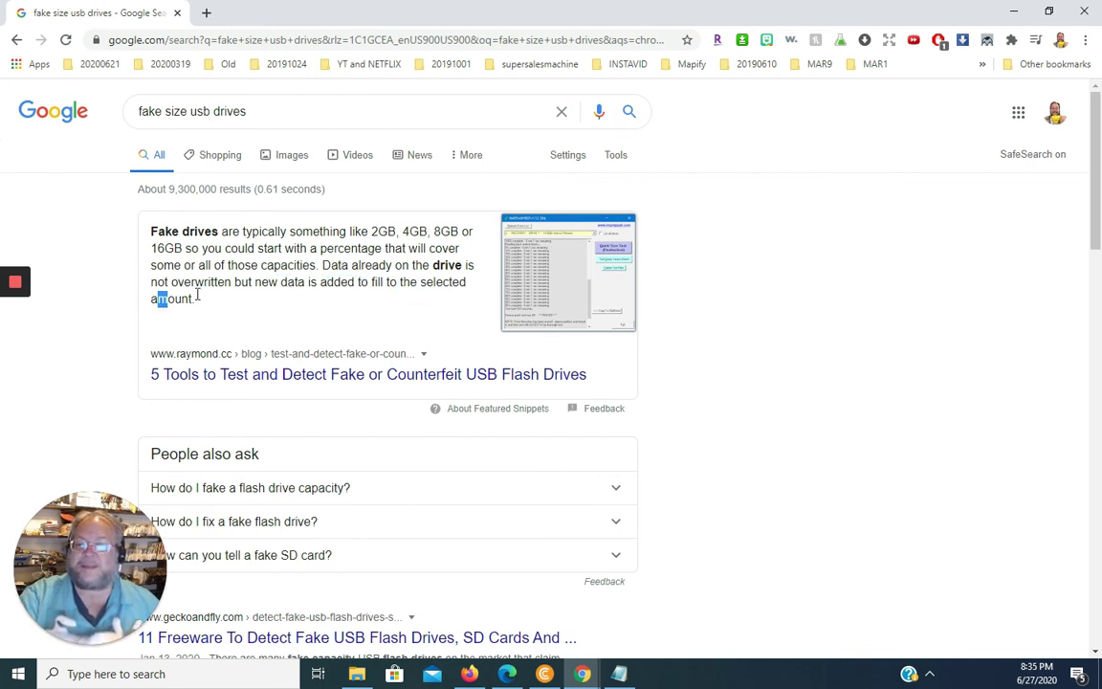
# Highlight the snippet's wording on new data filling the drive without overwriting existing data, and its typical capacities of 8GB and 16GB
pyautogui.moveTo(233, 281); pyautogui.dragTo(219, 303)
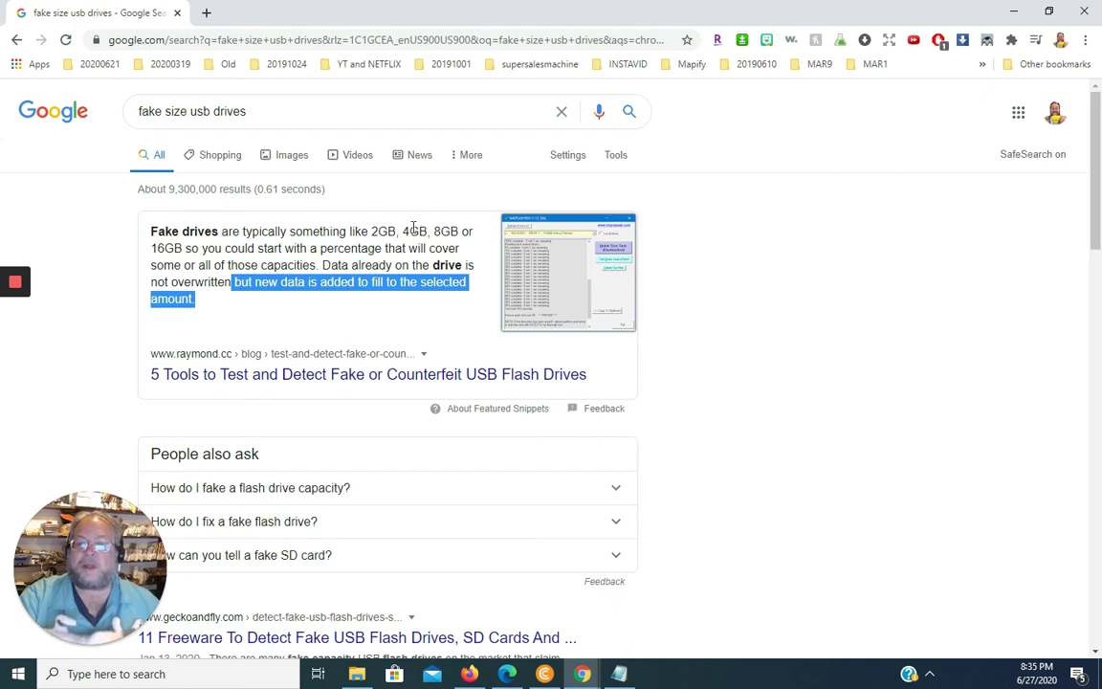
pyautogui.click(379, 206)
pyautogui.moveTo(319, 265); pyautogui.dragTo(394, 265)
pyautogui.click(415, 264)
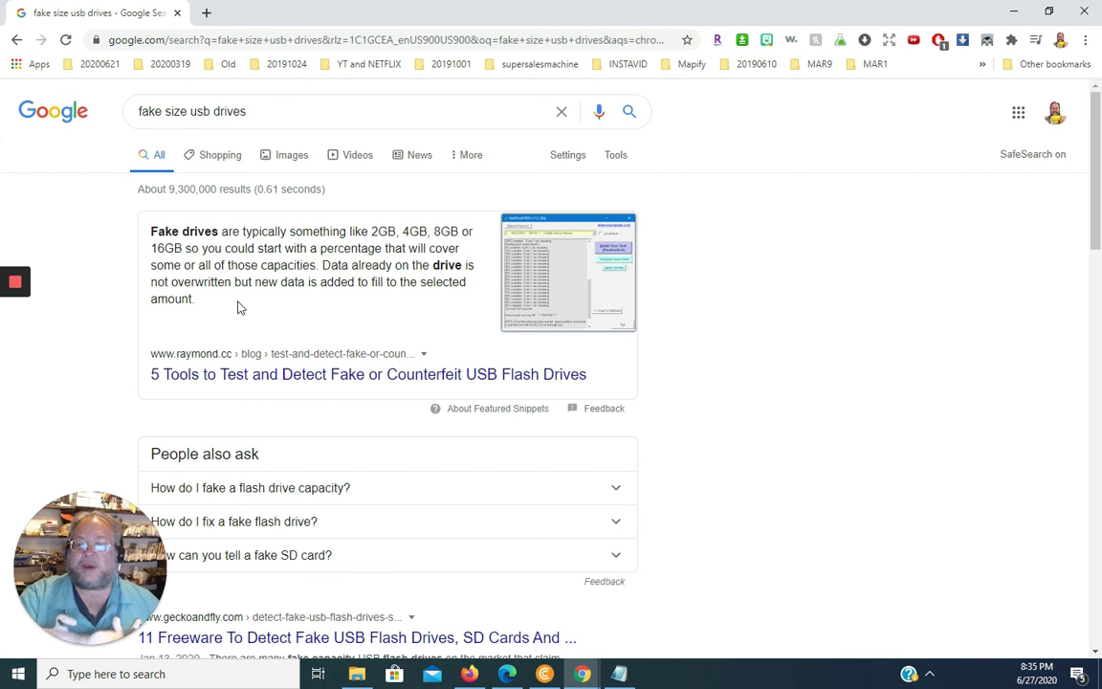
pyautogui.moveTo(185, 281); pyautogui.dragTo(279, 281)
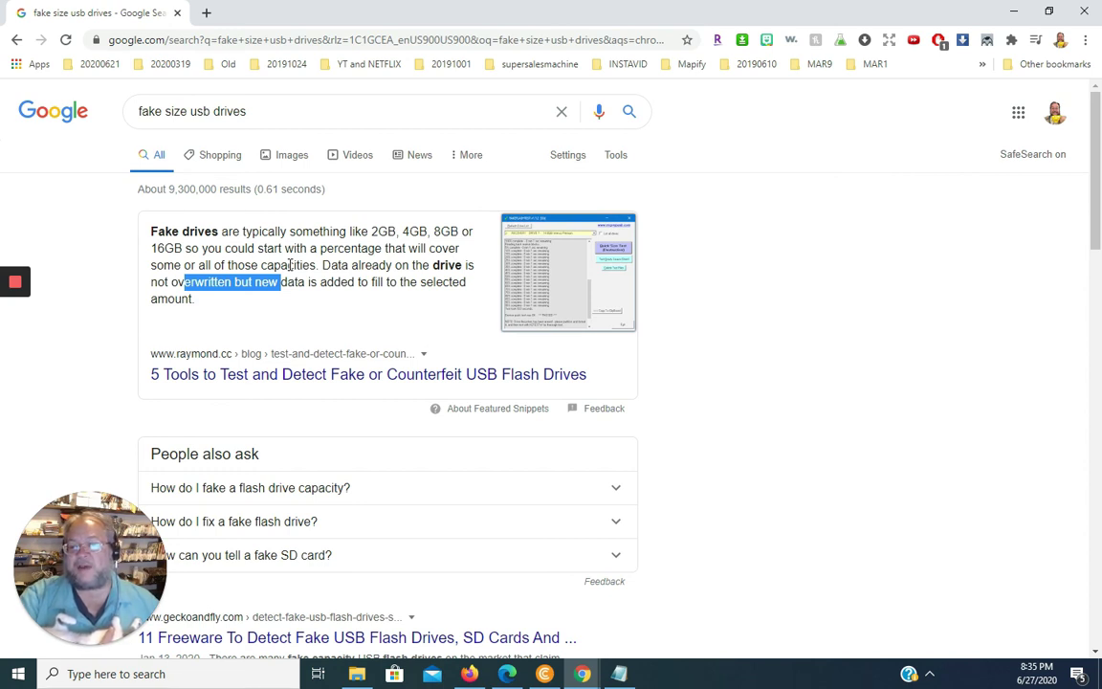
pyautogui.moveTo(433, 231); pyautogui.dragTo(447, 232)
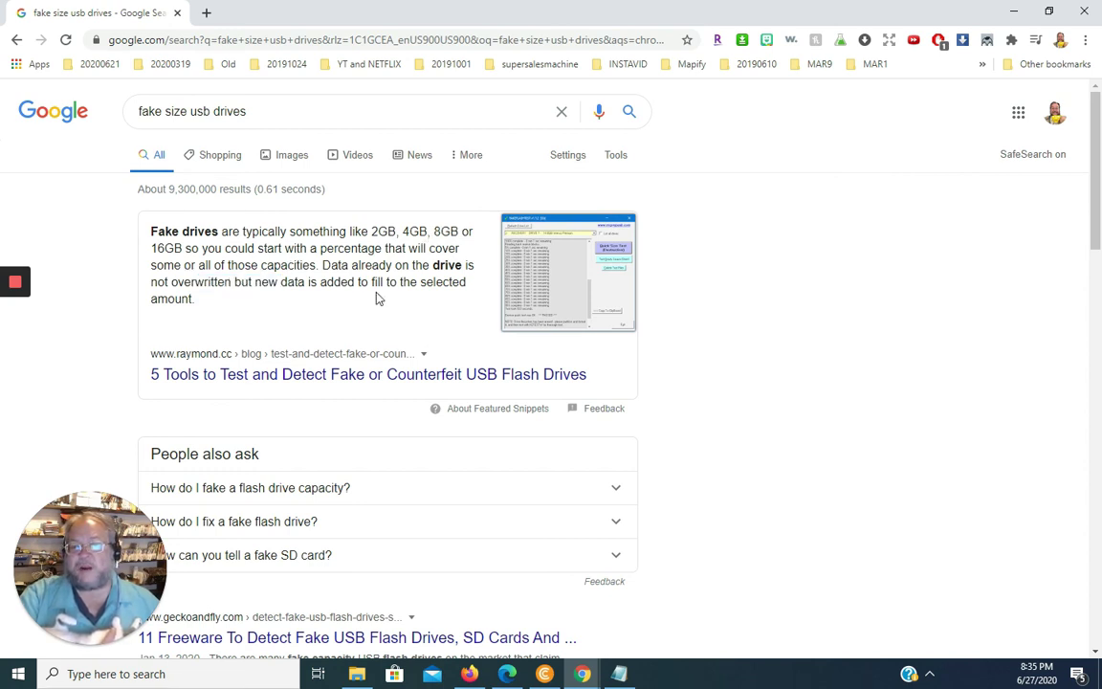
pyautogui.moveTo(158, 249); pyautogui.dragTo(184, 251)
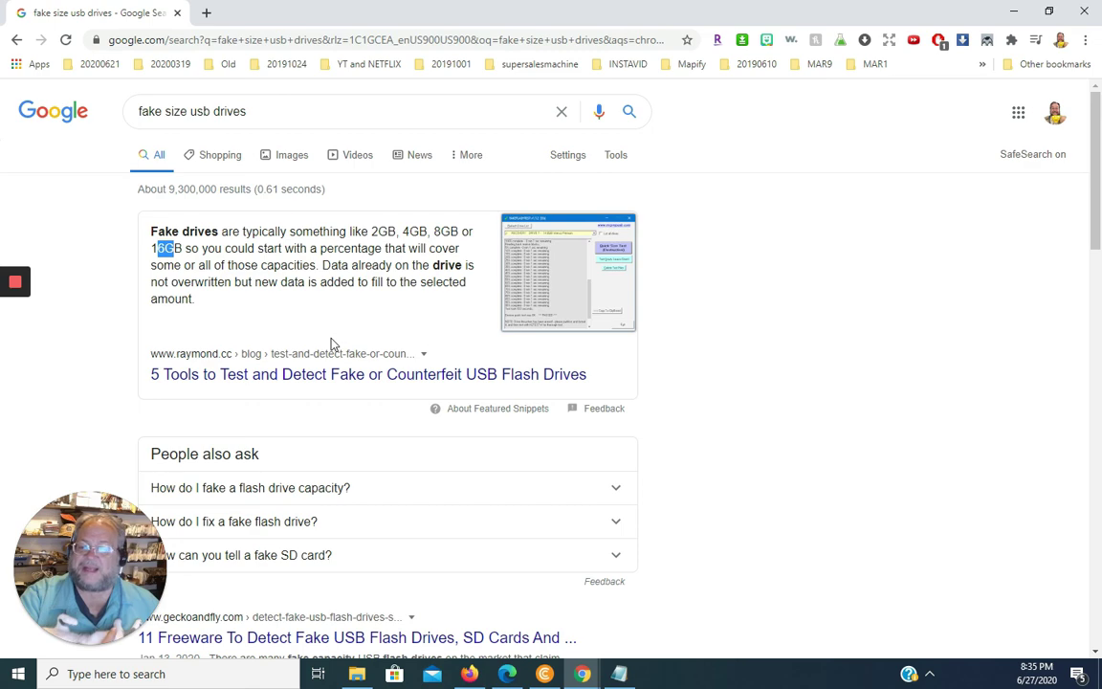
# Look through the related questions, videos and articles on detecting fake USB drives further down the search results
pyautogui.scroll(-5, 330, 346)
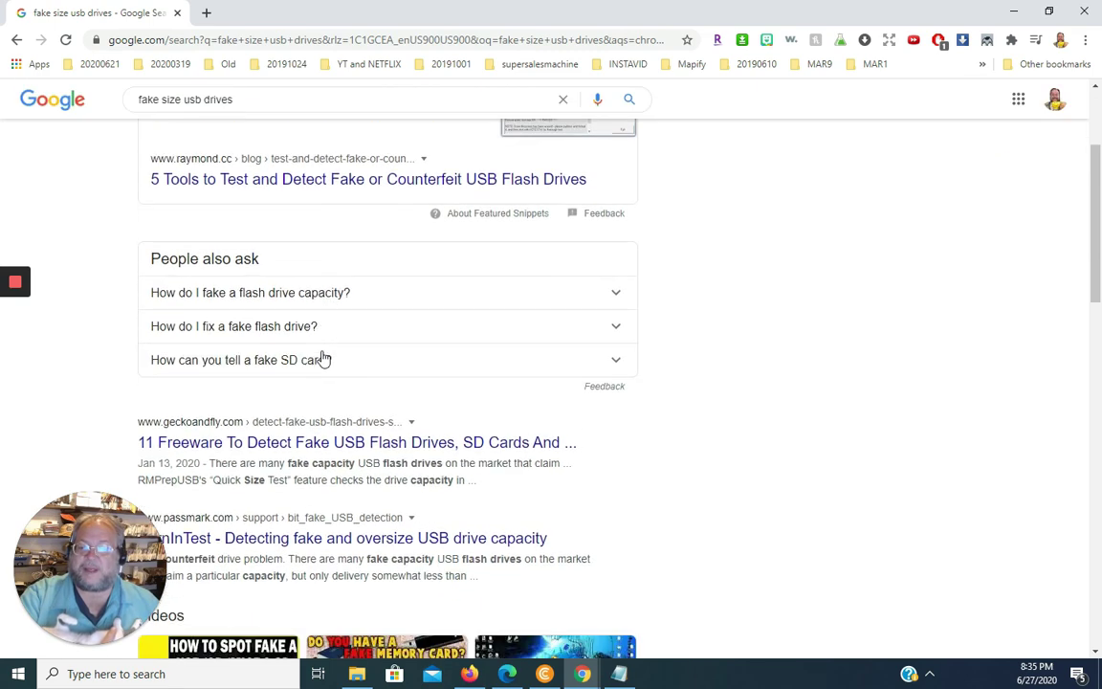
pyautogui.scroll(-1, 318, 361)
pyautogui.scroll(-2, 393, 488)
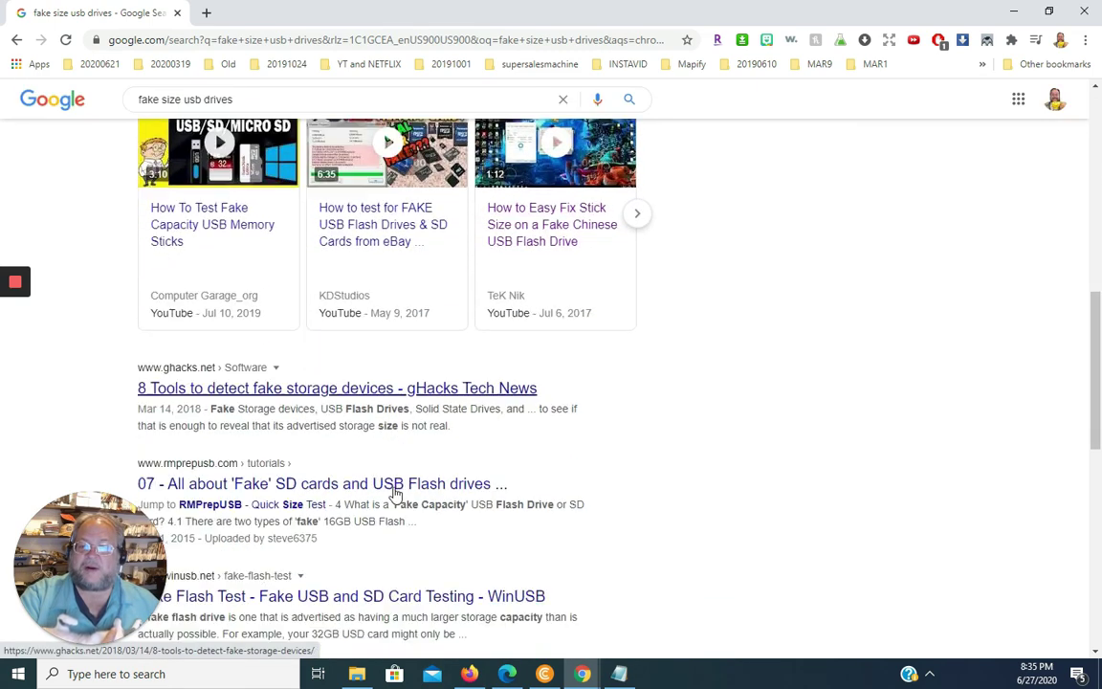